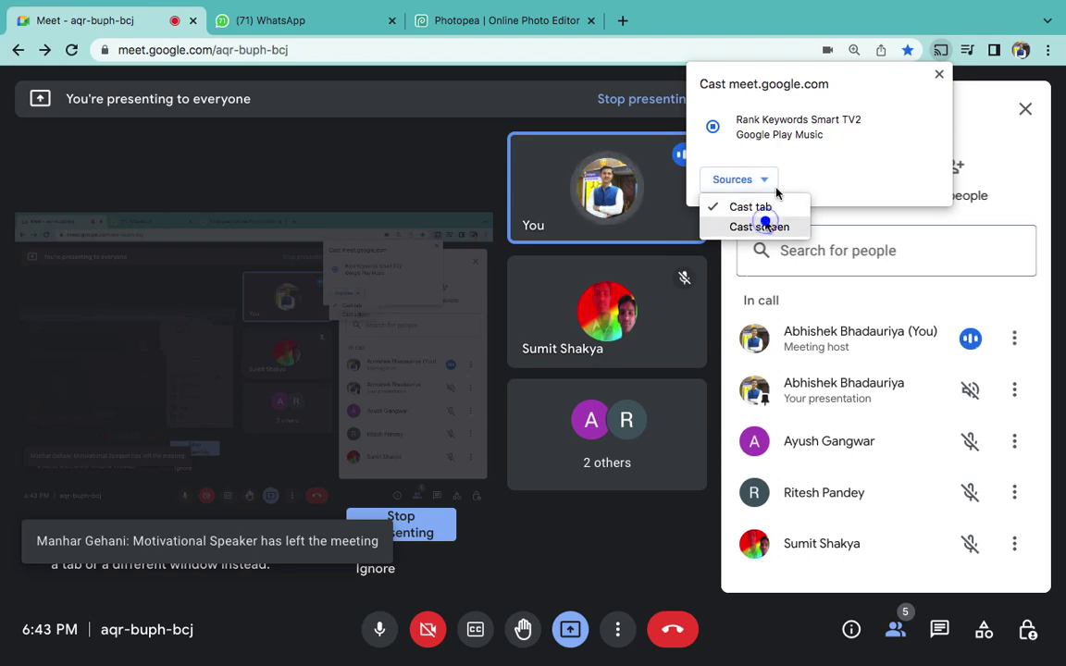
- Cast the whole screen to the TV and admit the waiting guest into the Meet call
click(805, 128)
click(761, 176)
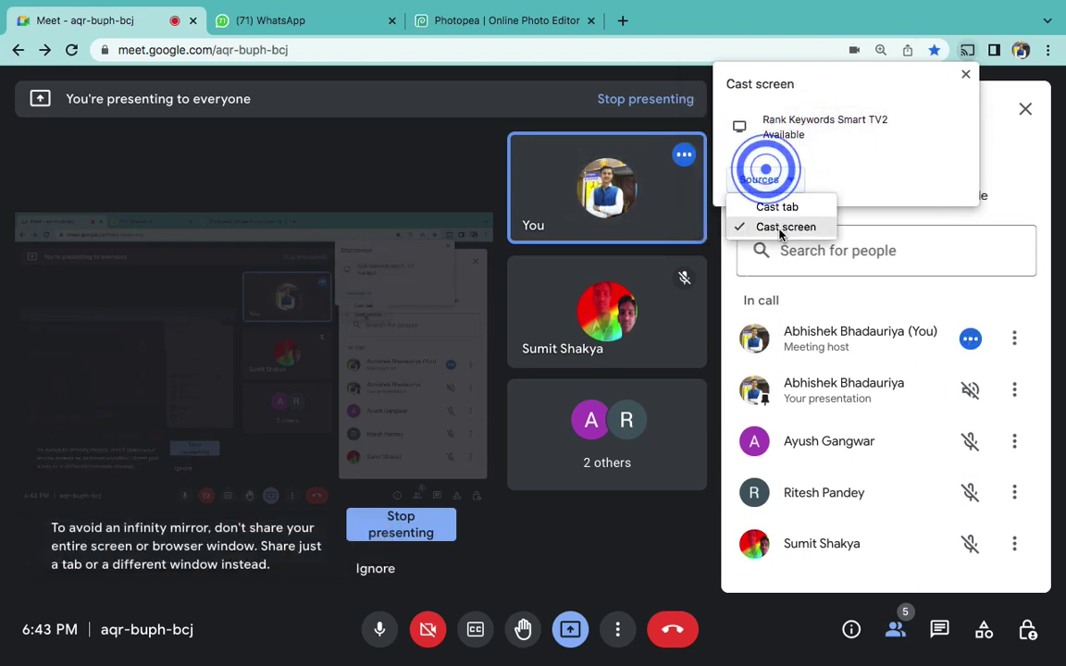
click(823, 130)
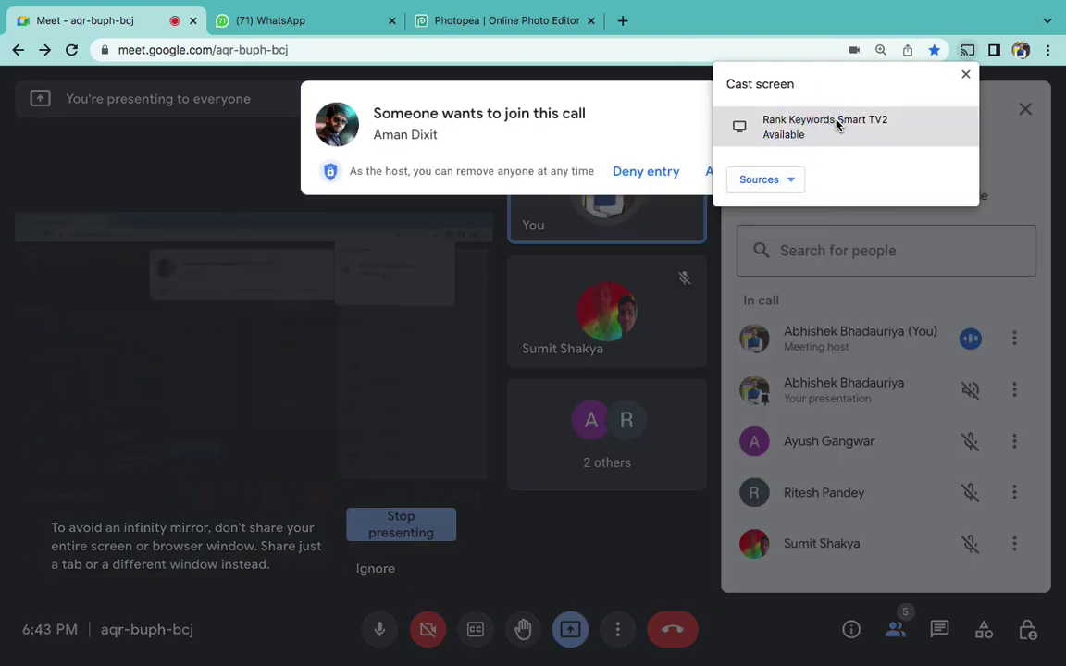
click(662, 136)
click(735, 178)
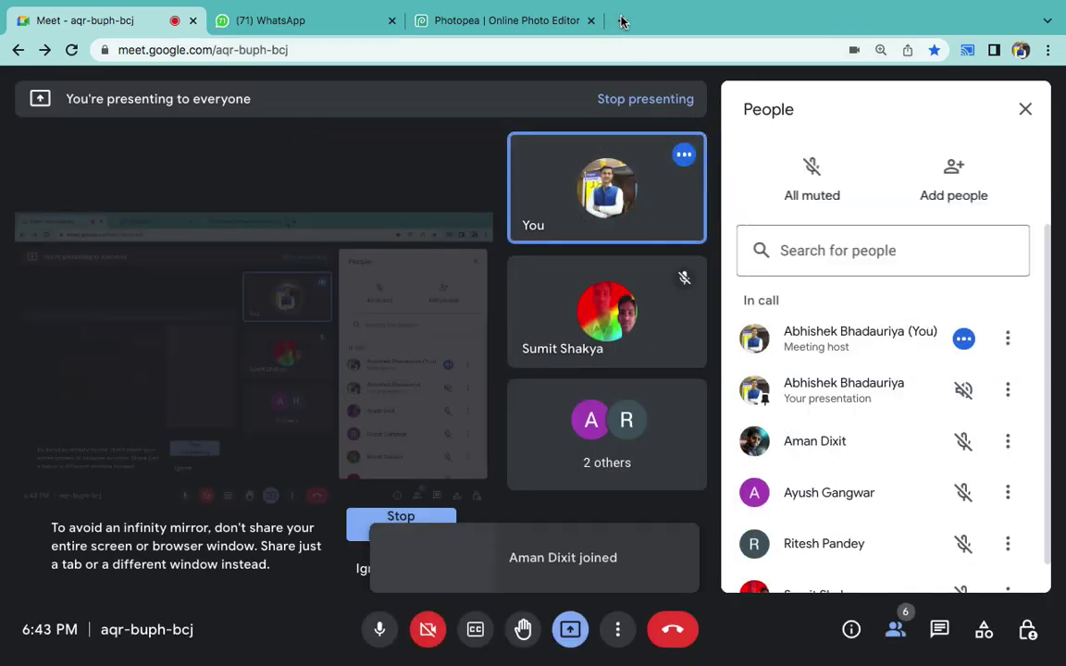
- Switch to the Photopea tab, then bring up a blank Word document
click(622, 20)
click(522, 26)
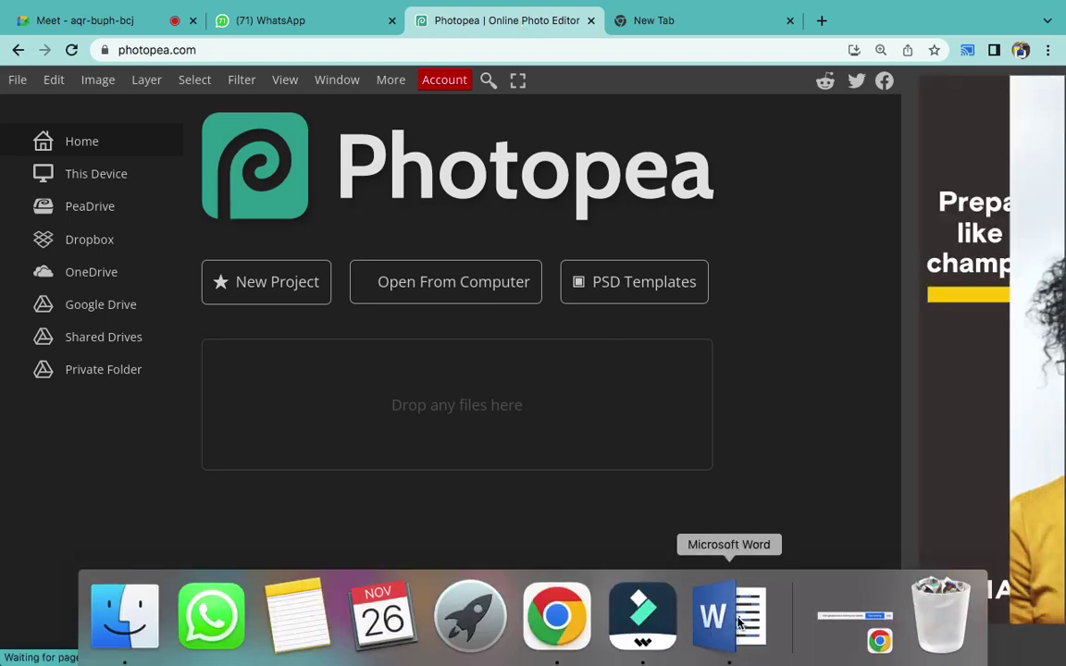
click(726, 611)
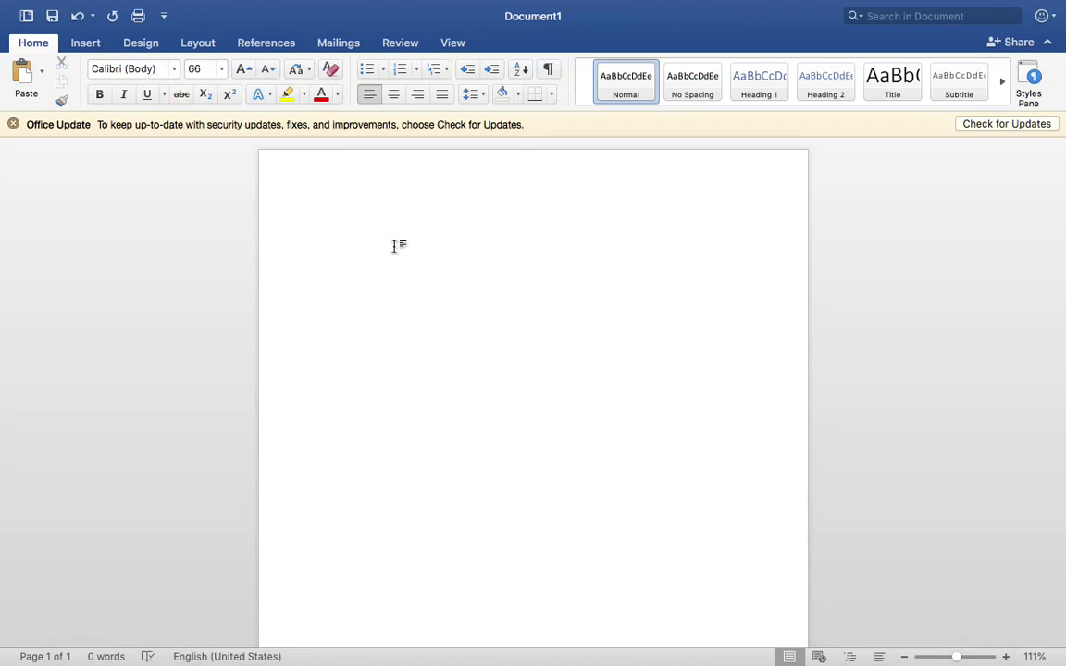
- Add a bold italic 'PSD' heading to the document
text(PS)
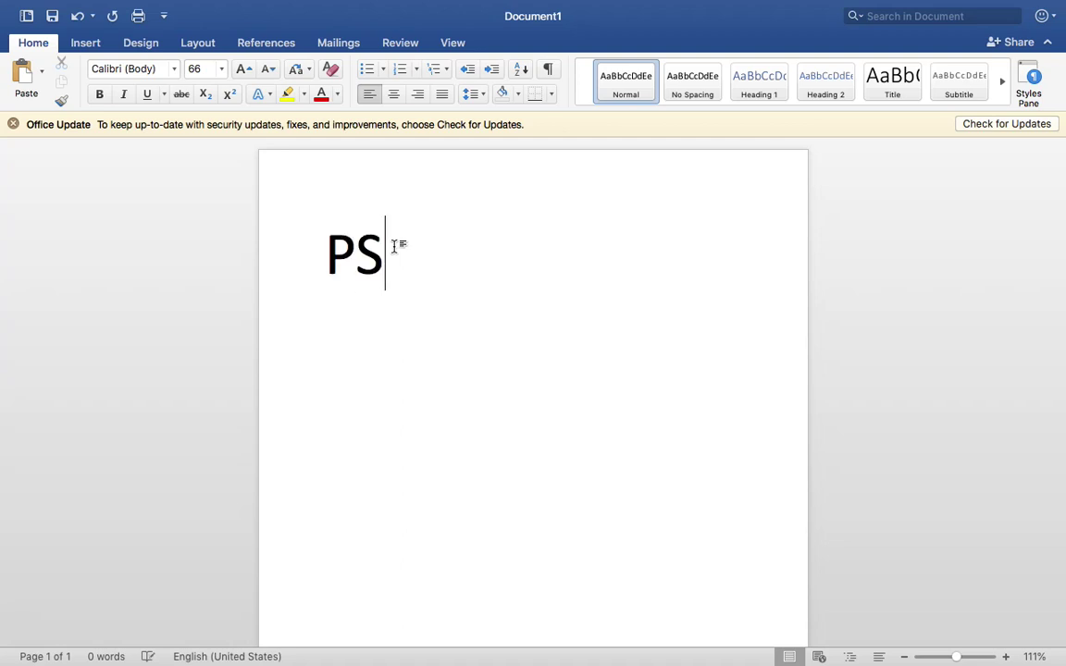
text(D)
double_click(393, 248)
key(super+b)
key(super+i)
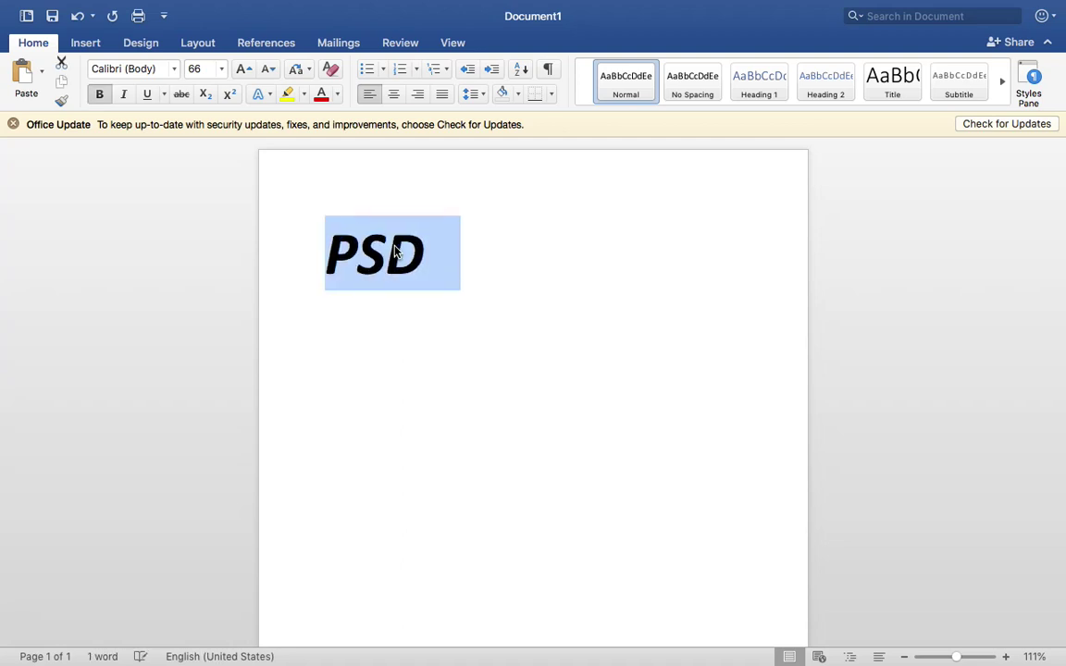
key(Left)
- Create an arrow-bullet list of Psd.zone, Indiater.com and Freepik below the heading
text(>)
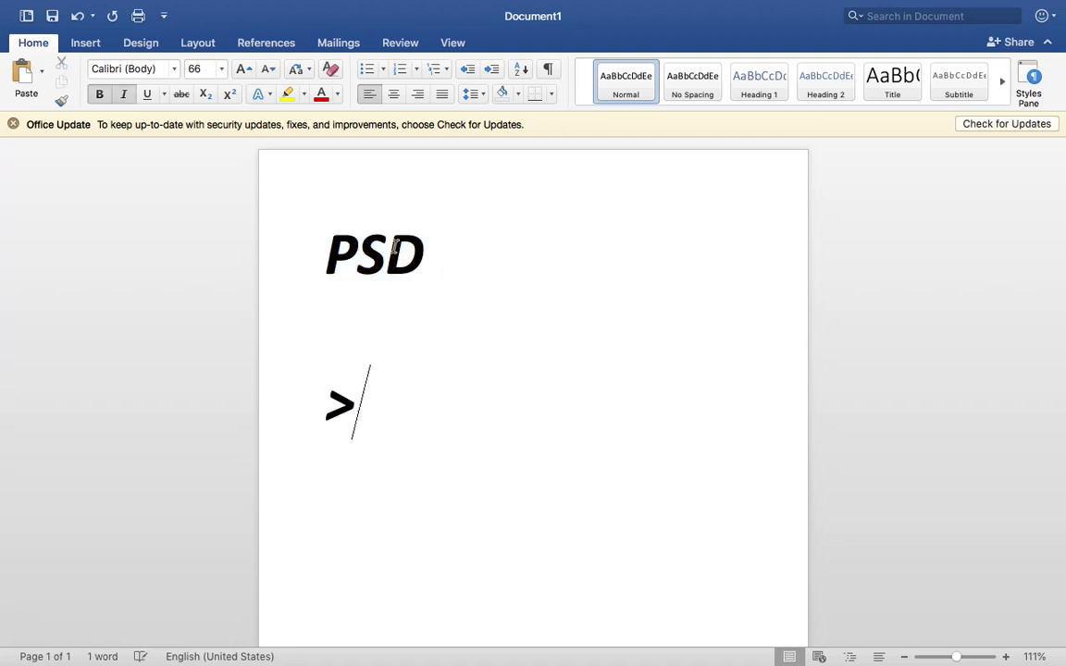
key(space)
scroll(394, 246, down, 1)
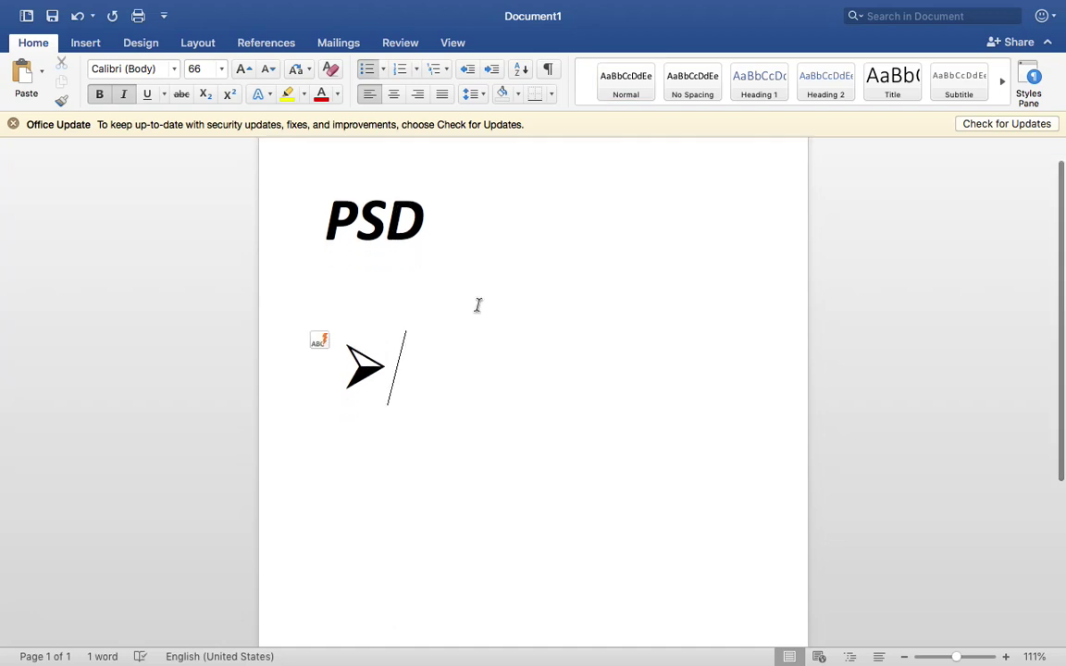
text(psd.zone)
key(Return)
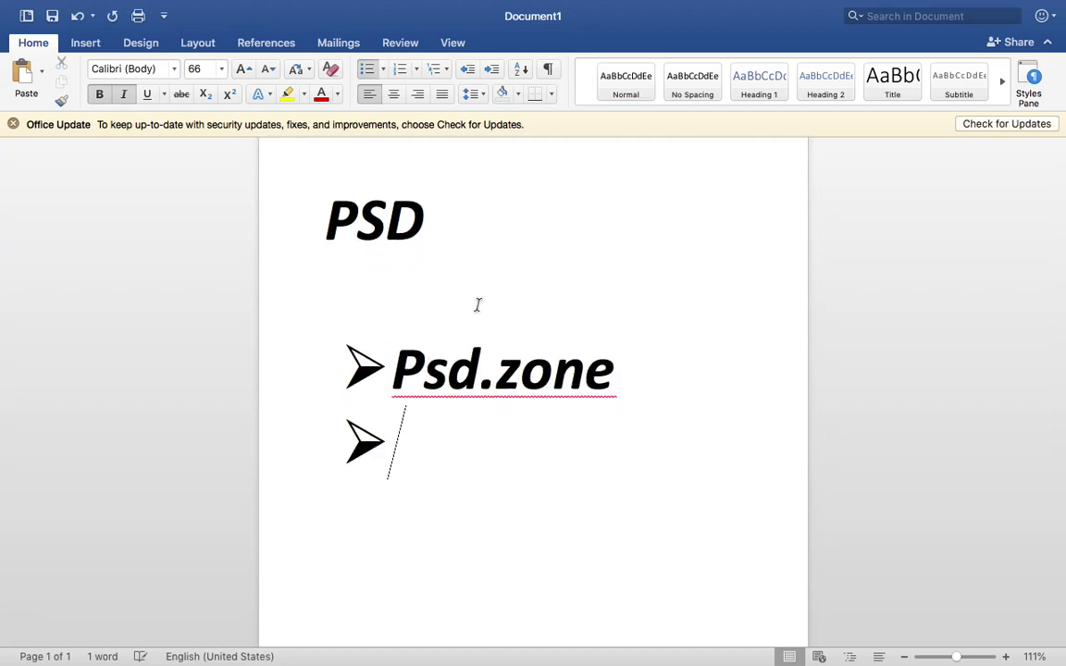
text(Indiat)
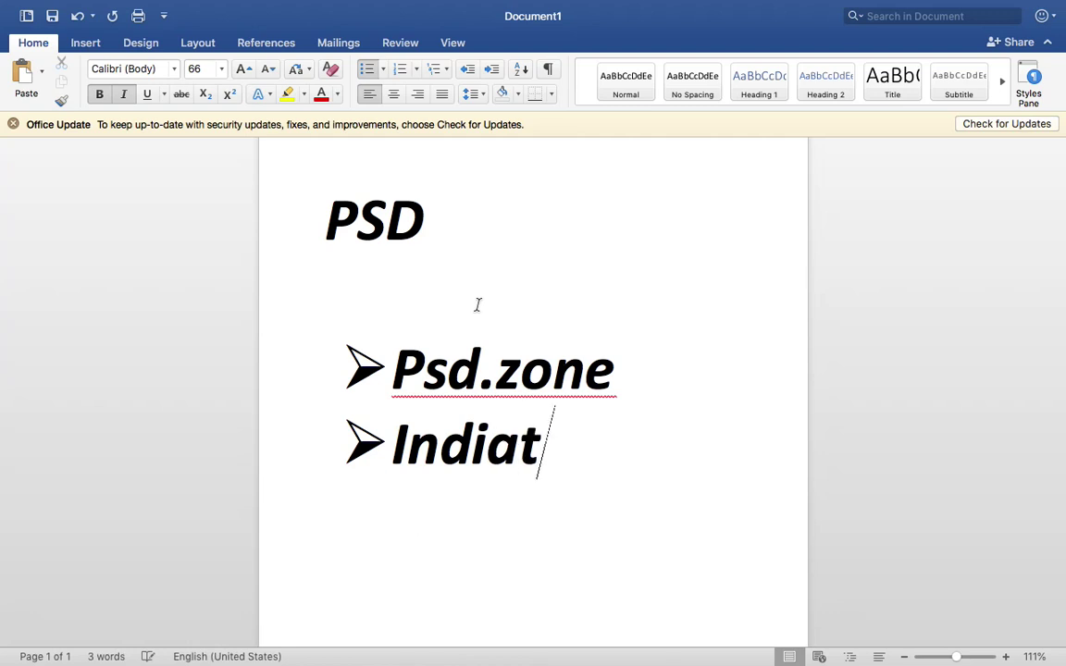
text(er.com)
key(Return)
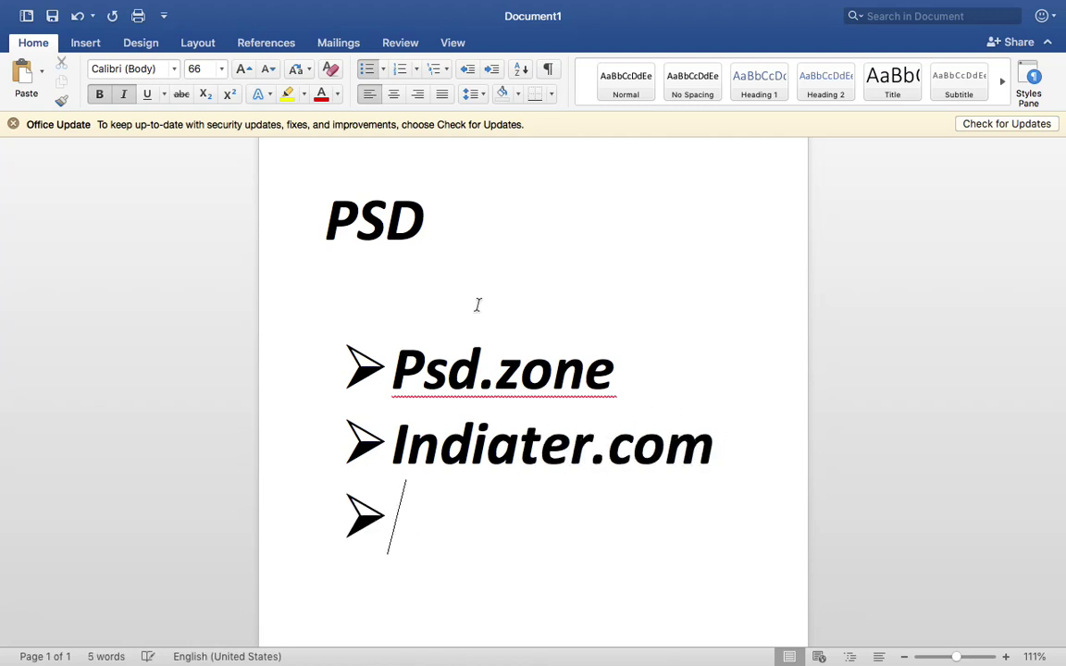
text(F)
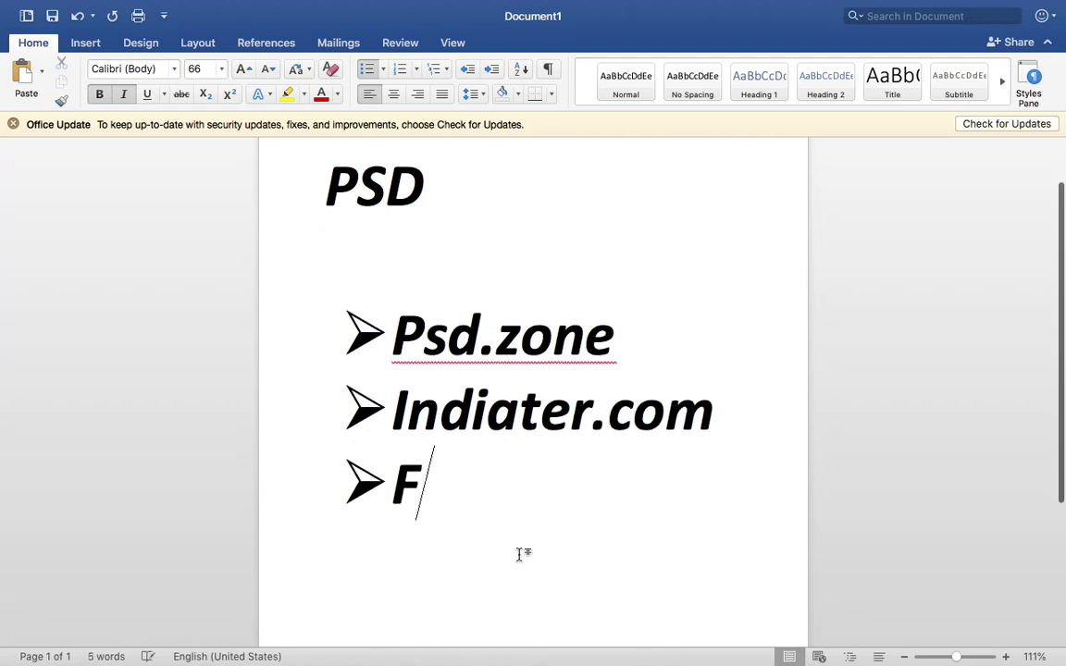
text(reepik)
key(Return)
drag(597, 489, 393, 310)
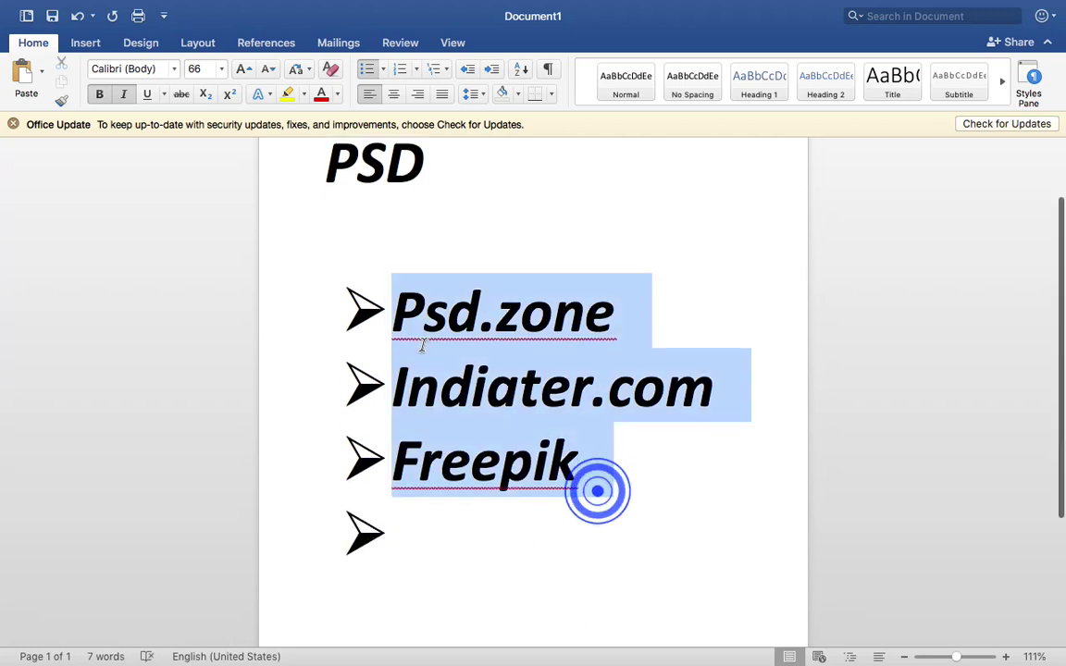
- Set the selected list items to font size 33
double_click(196, 68)
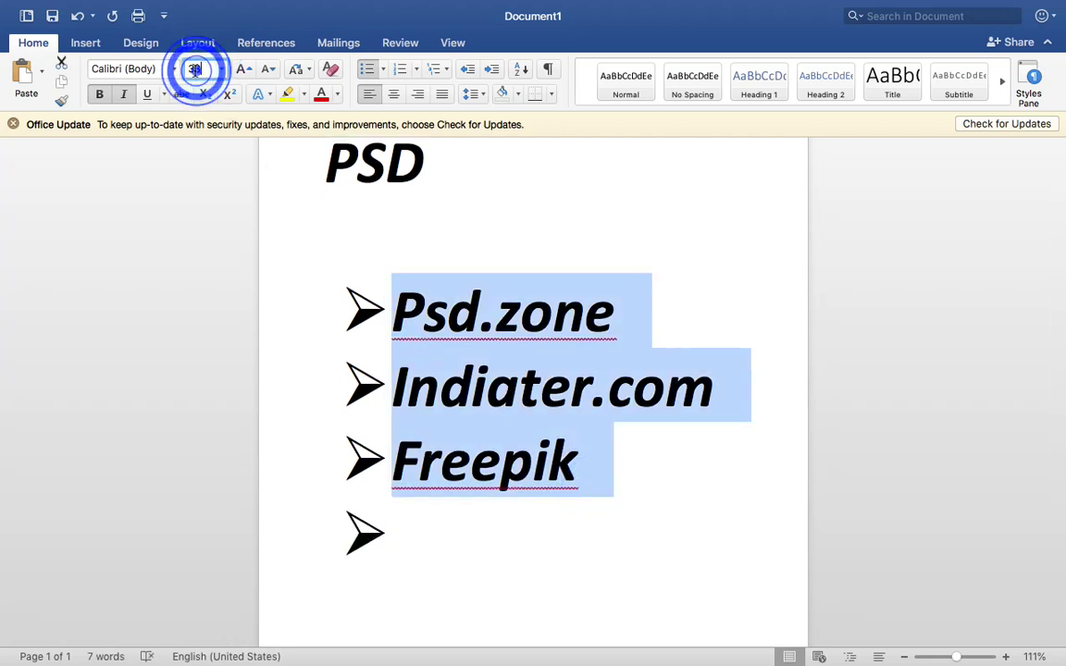
text(33)
key(Return)
- Add 'Envanto Elements' as the fourth arrow bullet
click(456, 427)
key(BackSpace)
key(BackSpace)
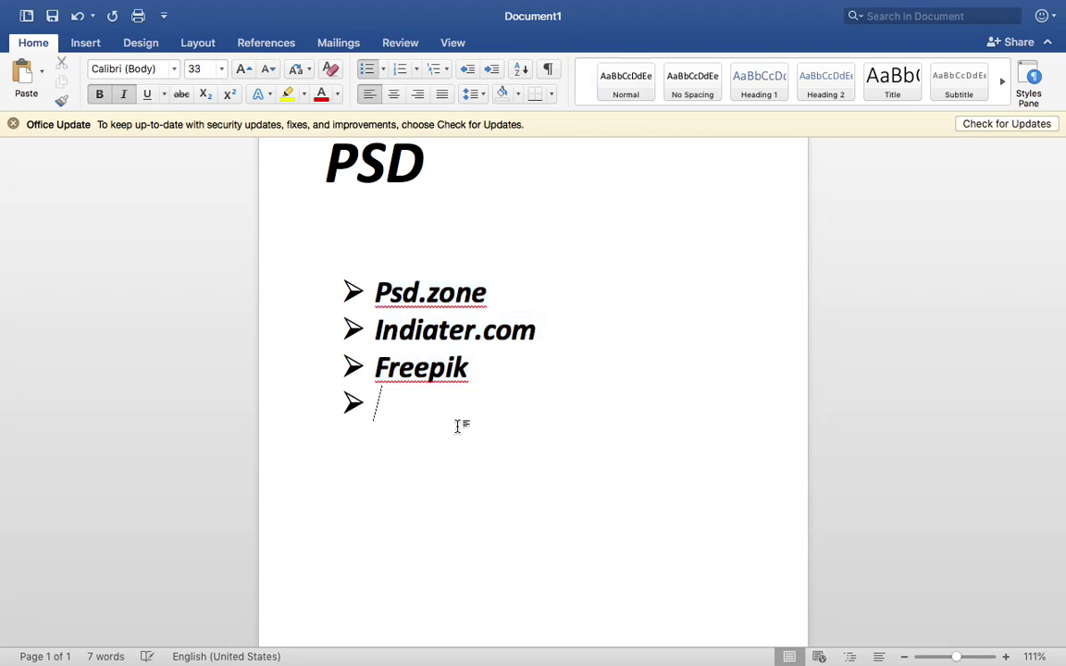
text(Env)
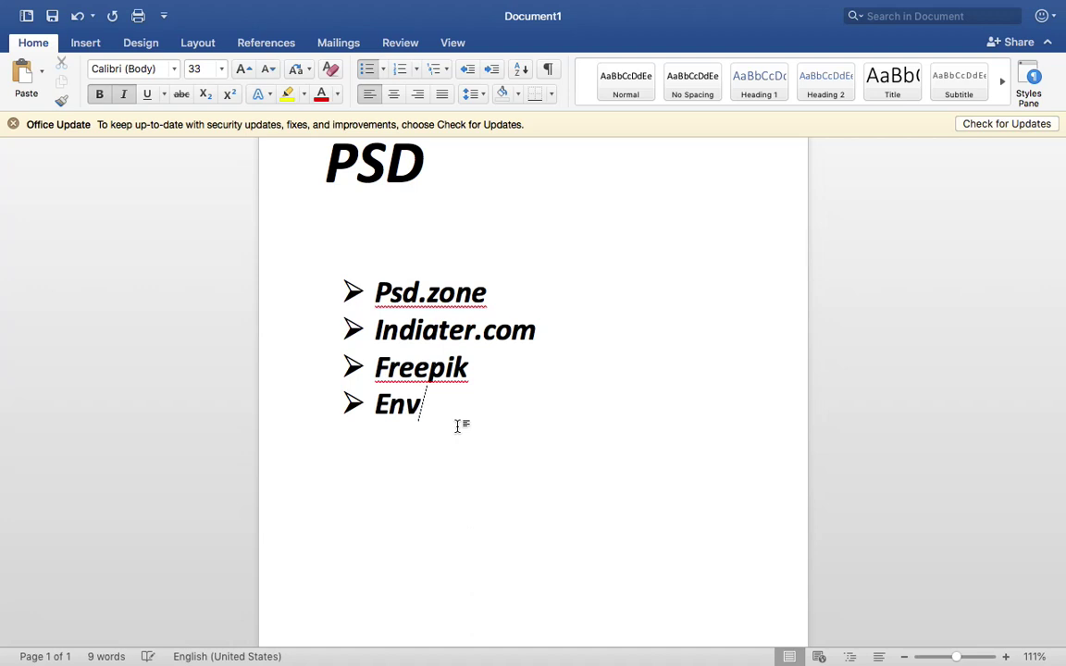
text(anto Eleme)
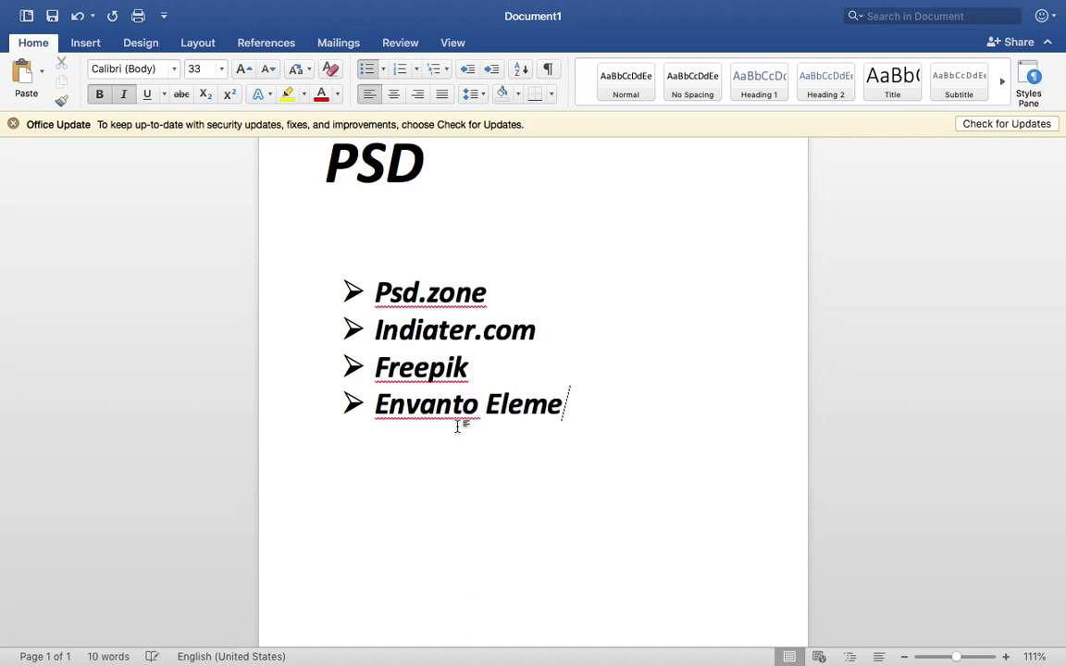
text(nts)
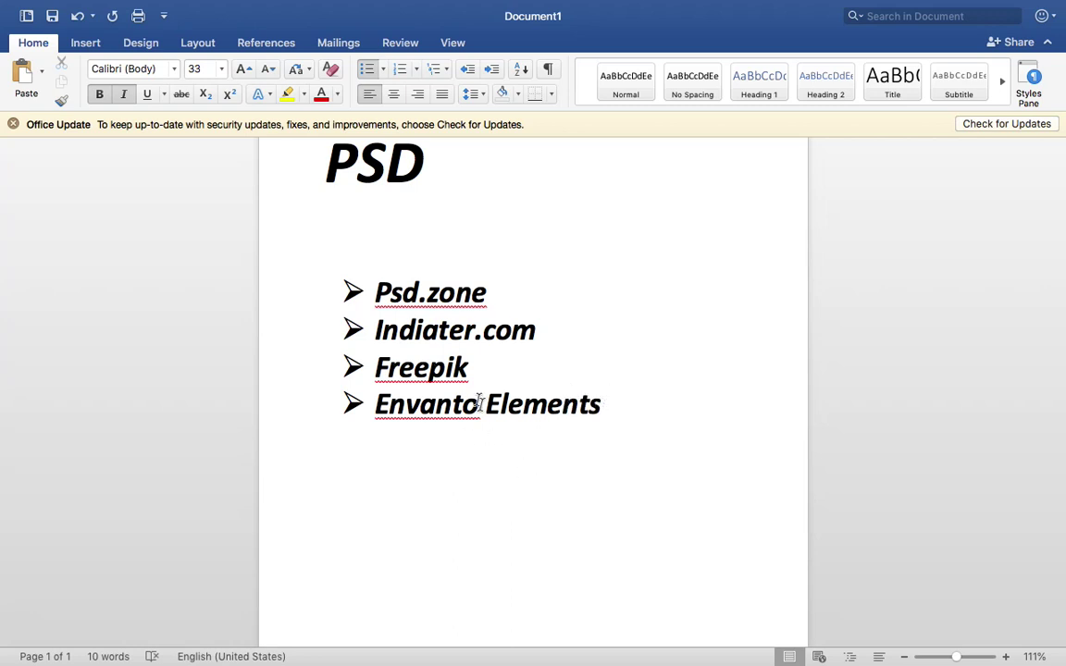
triple_click(476, 403)
click(668, 403)
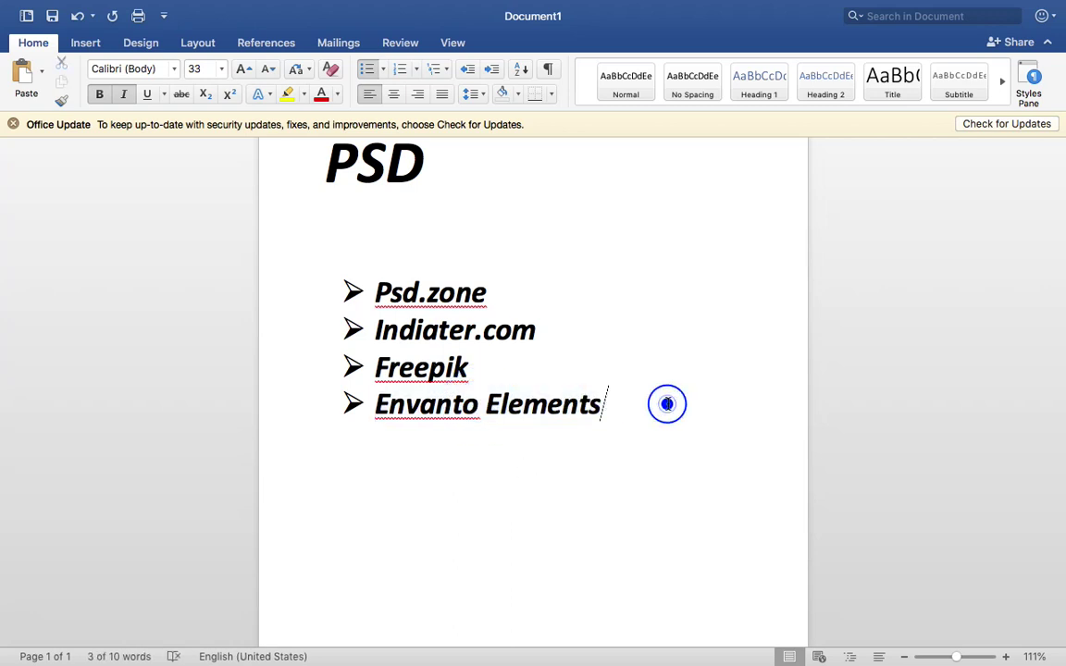
scroll(668, 404, up, 1)
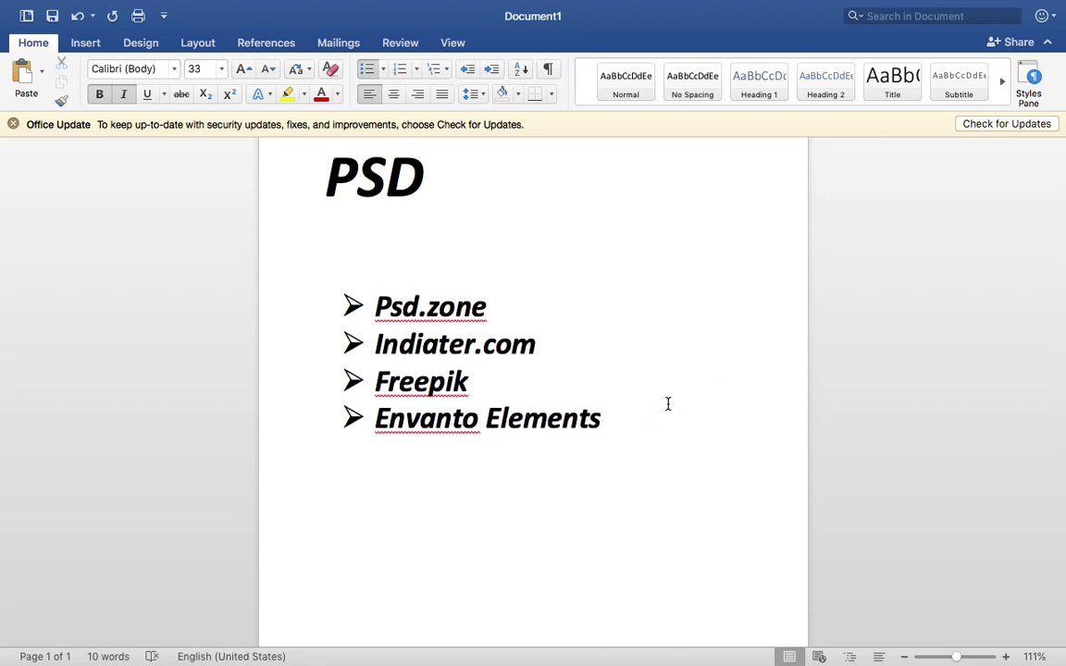
key(ctrl+Right)
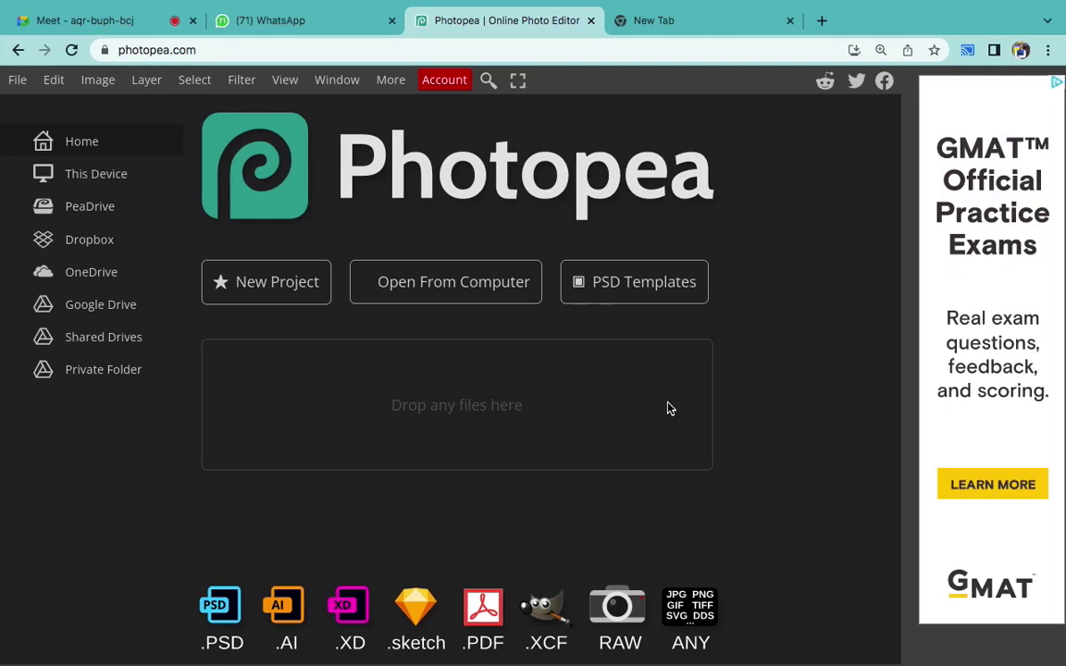
key(ctrl+Left)
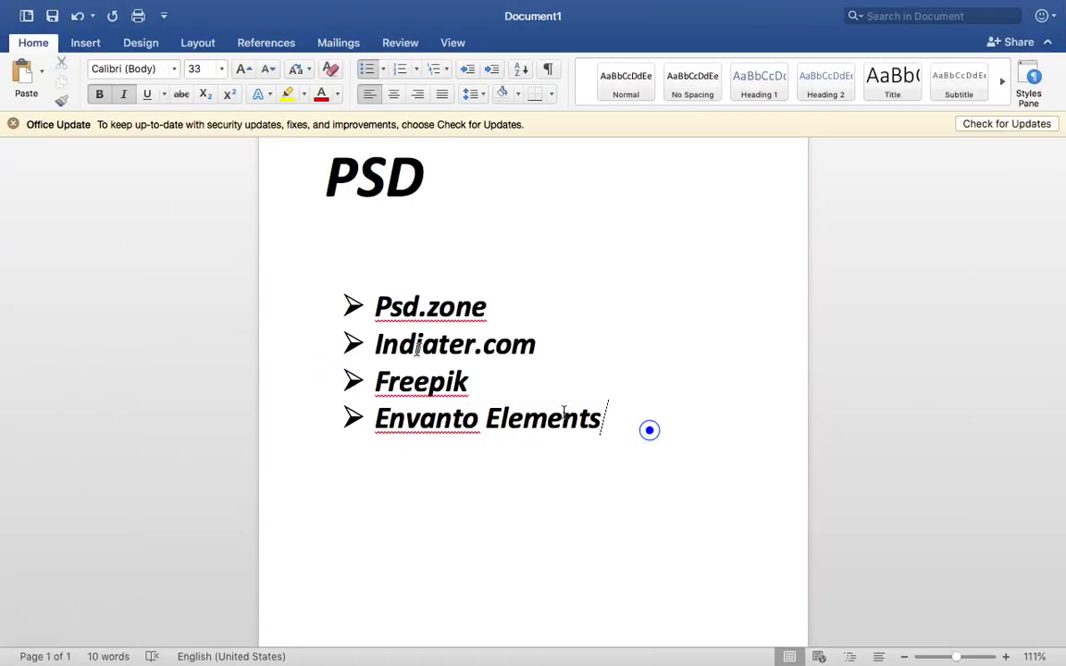
- Start a non-bold numbered list below the bullets with the item 'Color'
drag(648, 428, 377, 311)
click(646, 435)
key(Return)
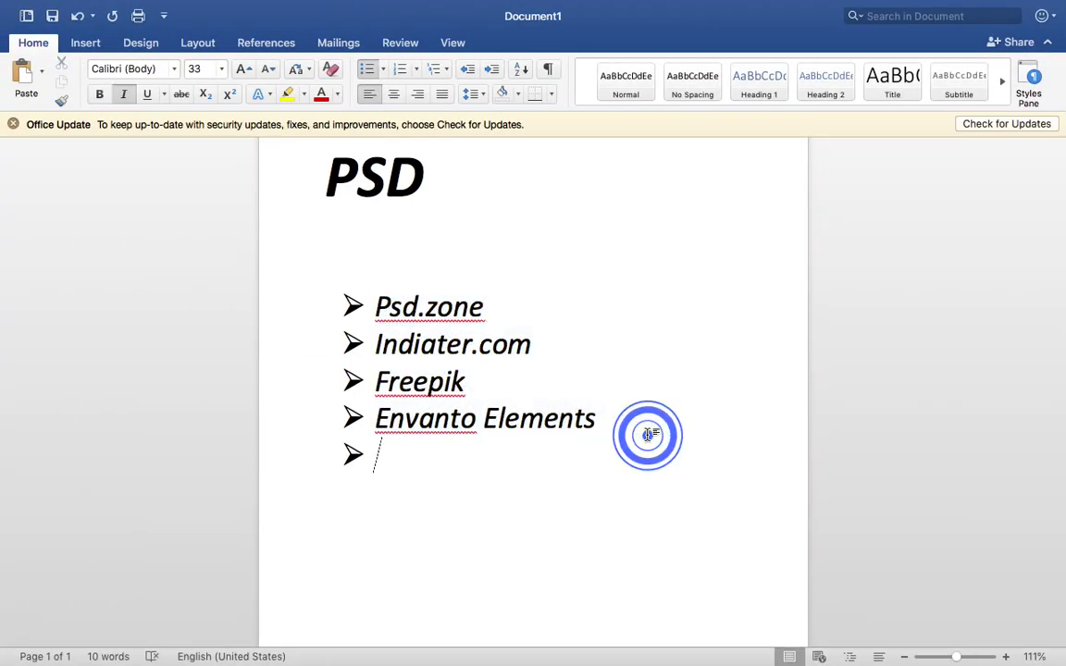
key(Return)
text(1. Color)
scroll(647, 436, down, 2)
- Add Design and Font as the second and third numbered items
key(Return)
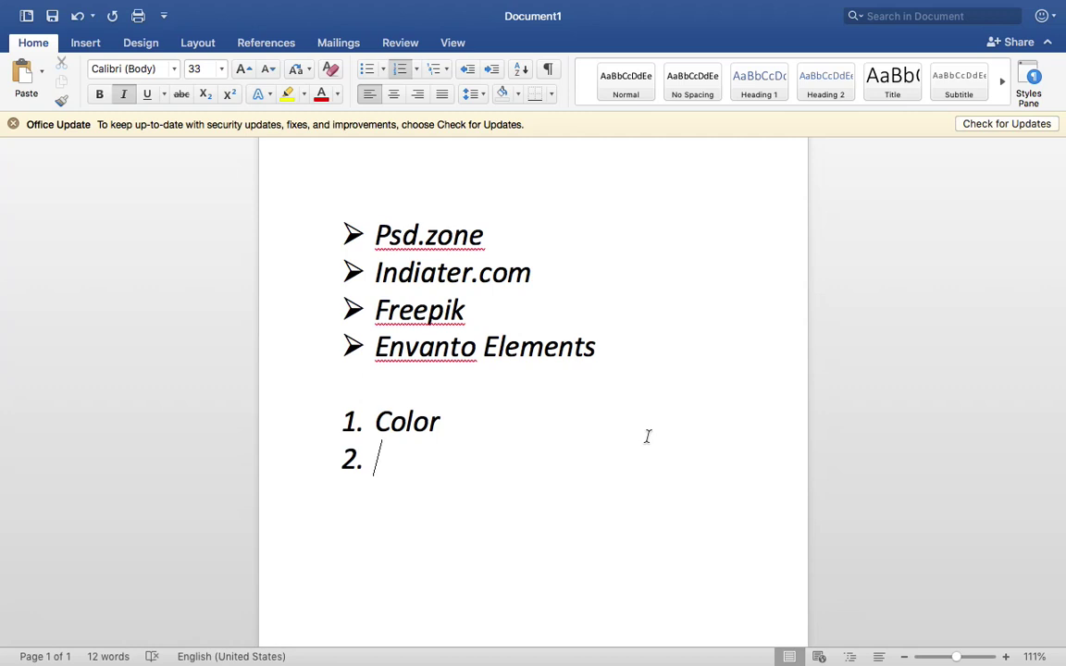
text(Design)
key(Return)
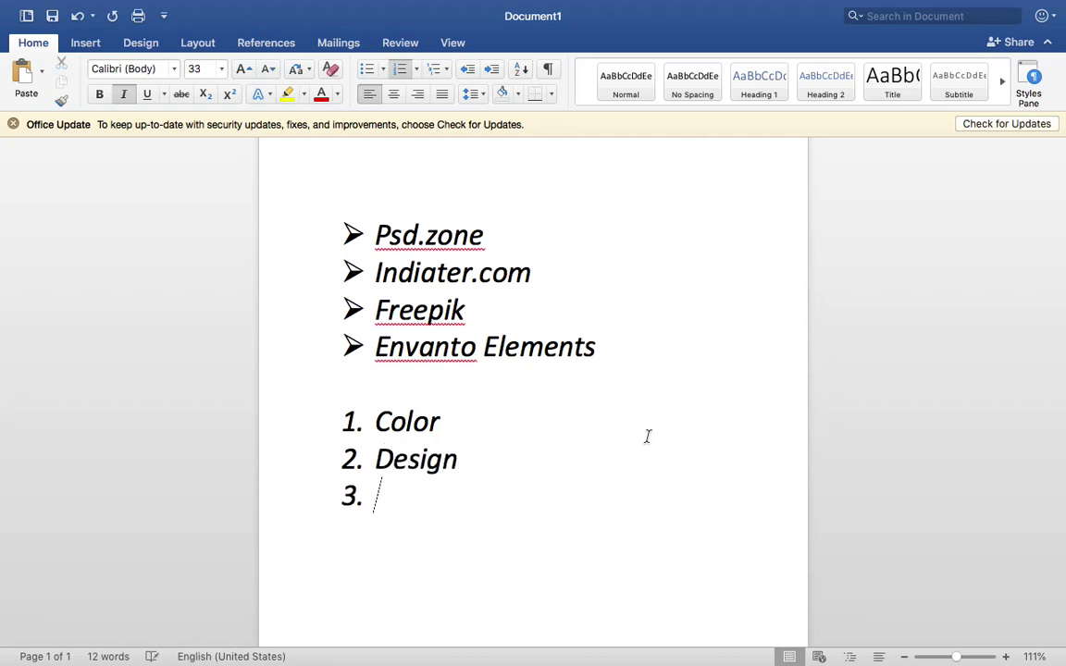
text(Font)
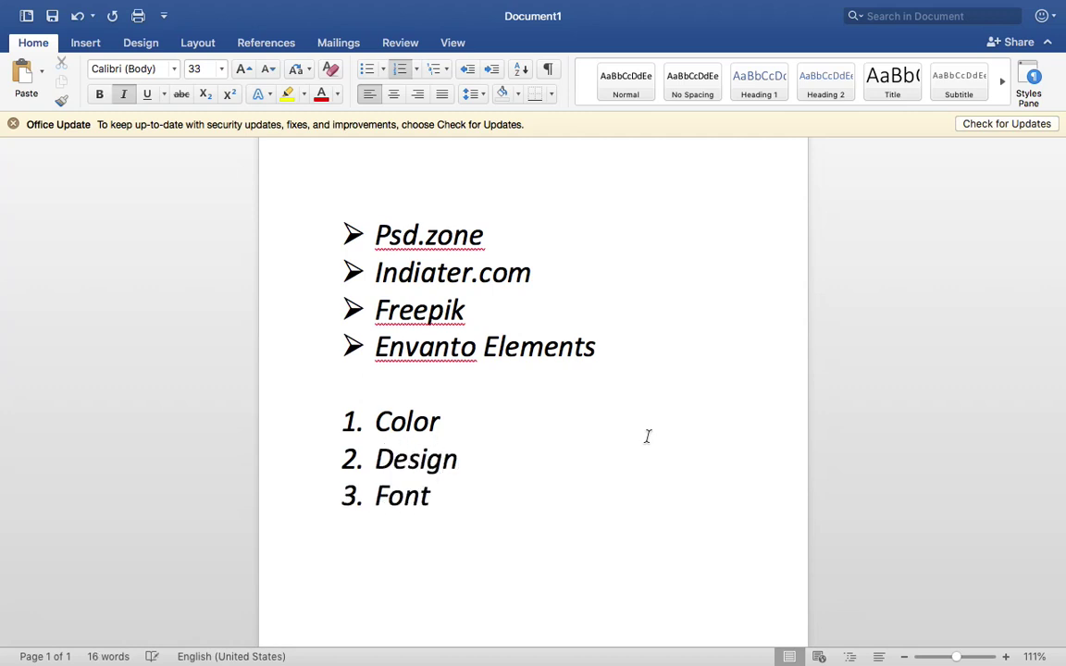
scroll(647, 436, down, 1)
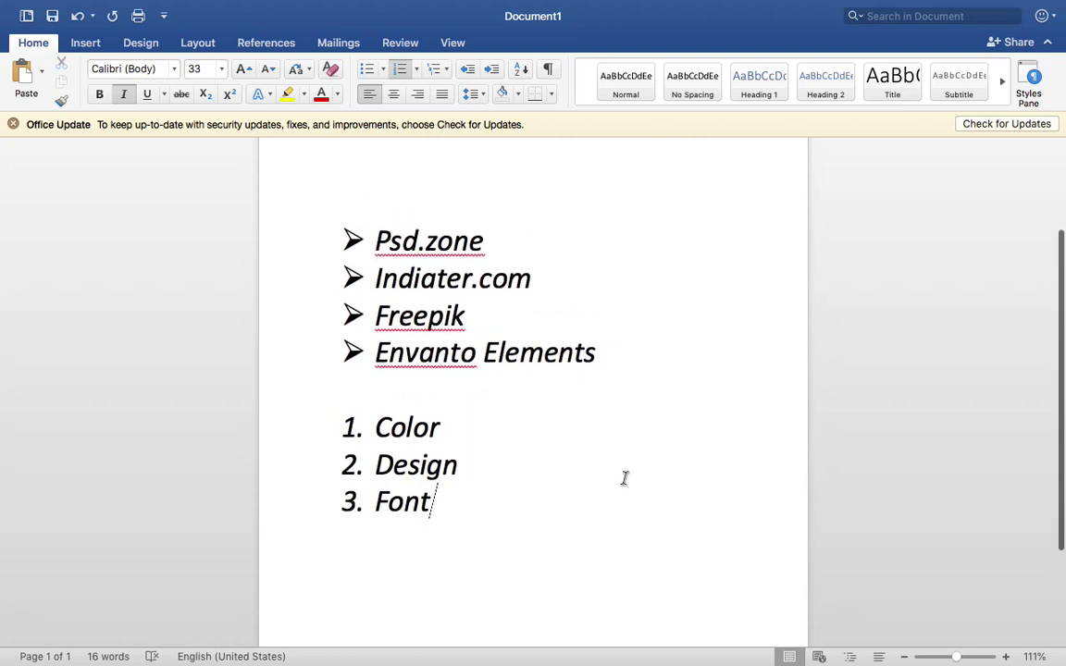
scroll(648, 435, up, 2)
drag(664, 395, 333, 243)
click(573, 615)
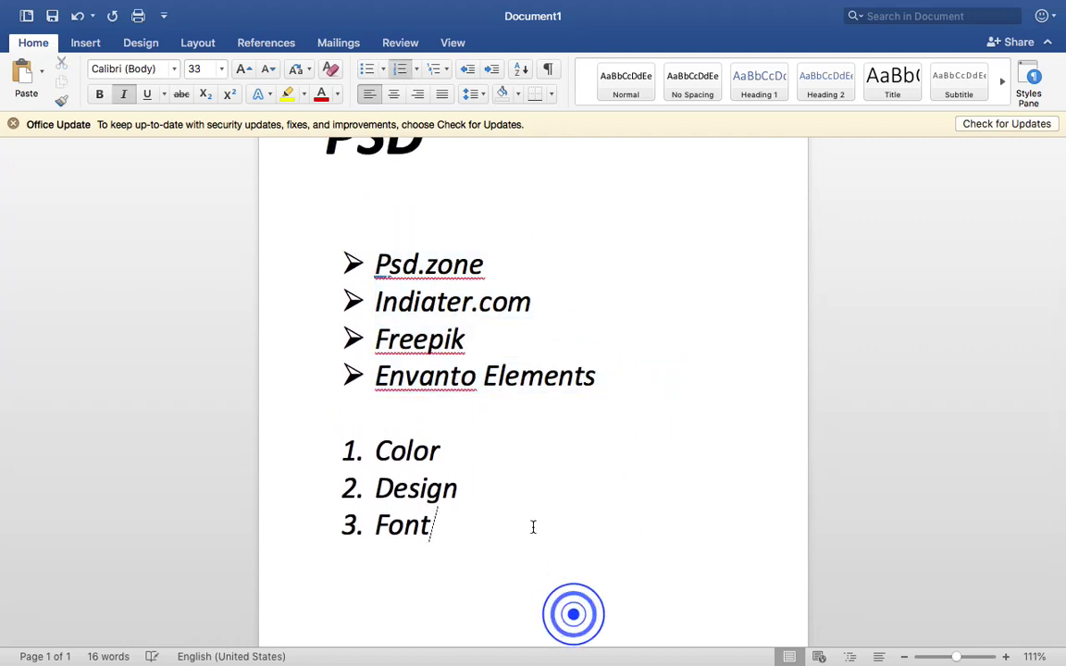
- Add indented lettered sub-items Monterssat and Dejavusans under Font
scroll(537, 532, down, 2)
key(Return)
key(Tab)
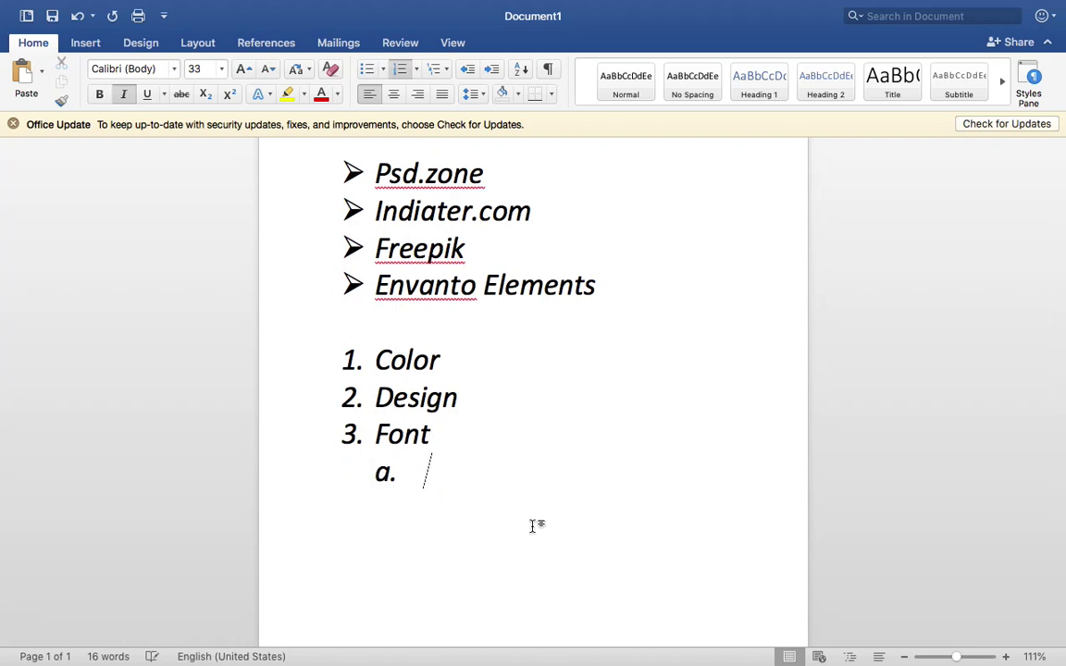
scroll(534, 528, down, 2)
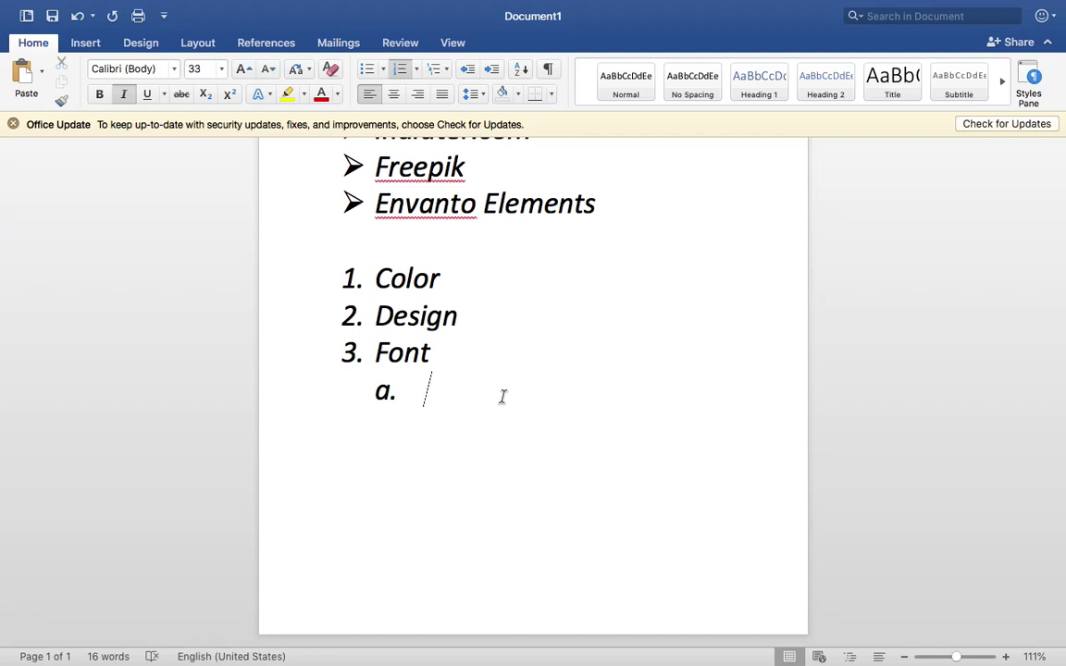
text(Monter)
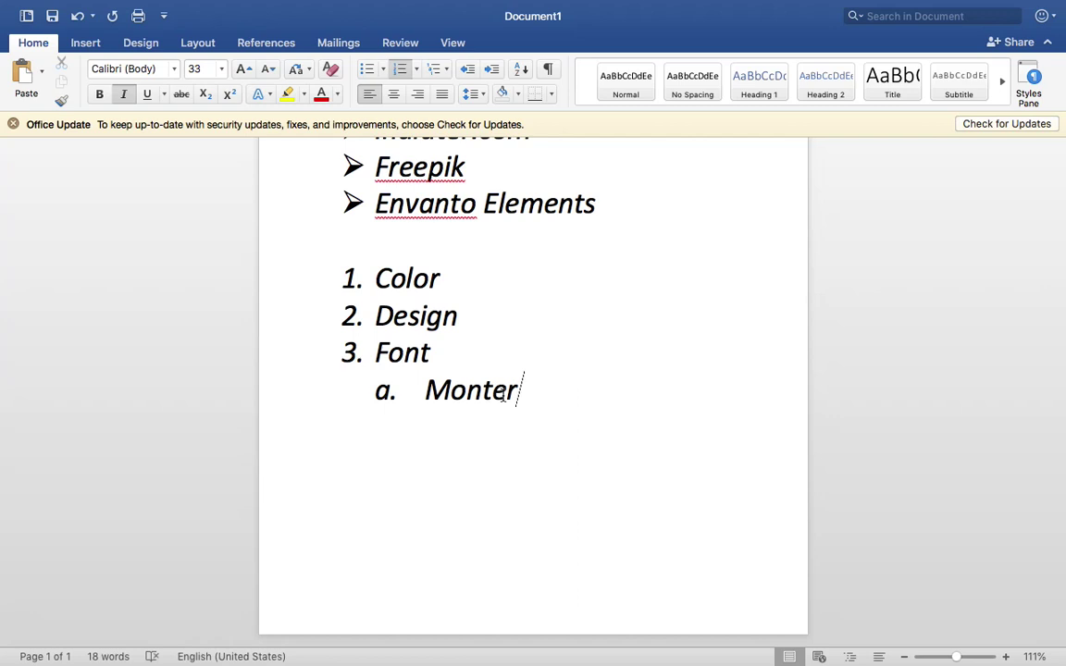
text(ssat)
key(Return)
text(Dejavusans)
- Add Roboto and Radicalis as further font sub-items
key(Return)
text(Roboto)
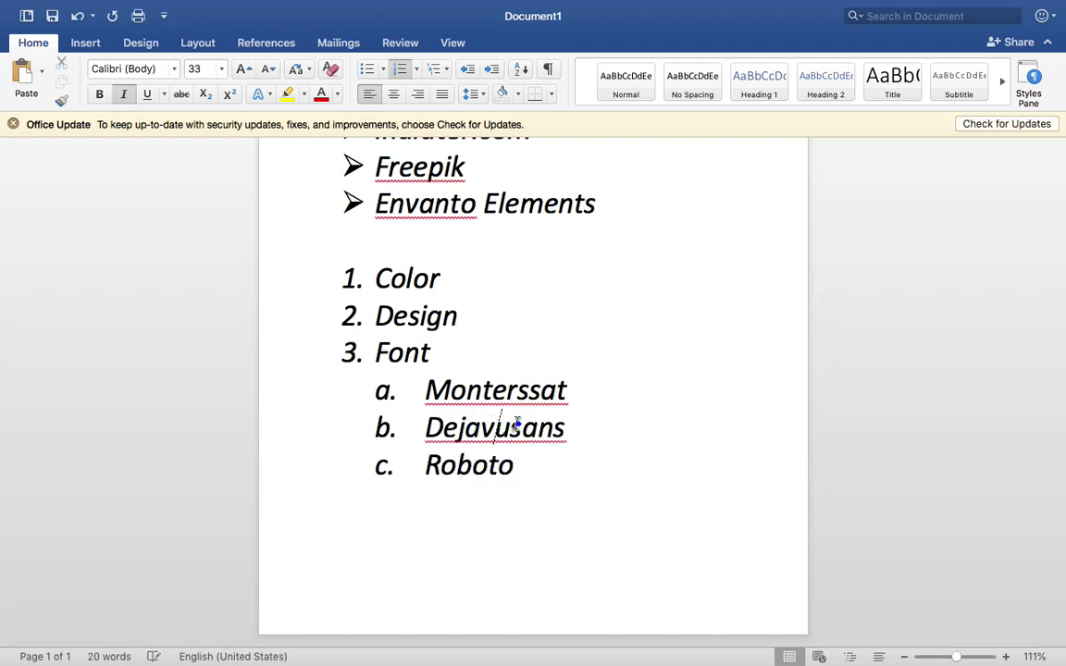
click(534, 466)
key(Return)
text(Radicalis)
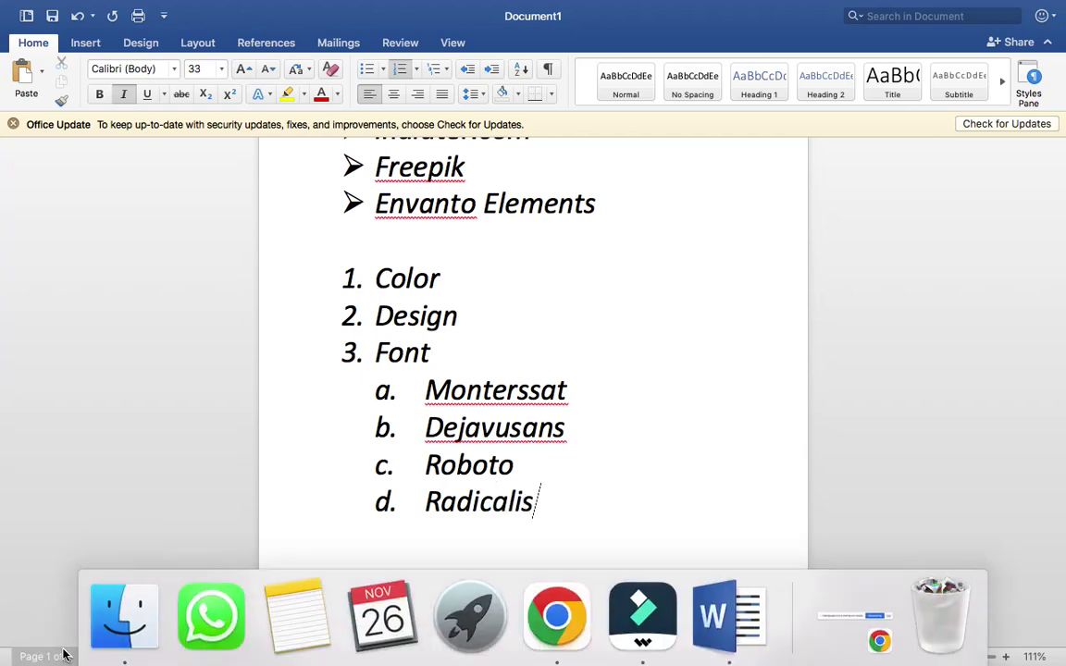
click(101, 636)
- Open a maximized Finder window and search for 'psd' files
click(107, 632)
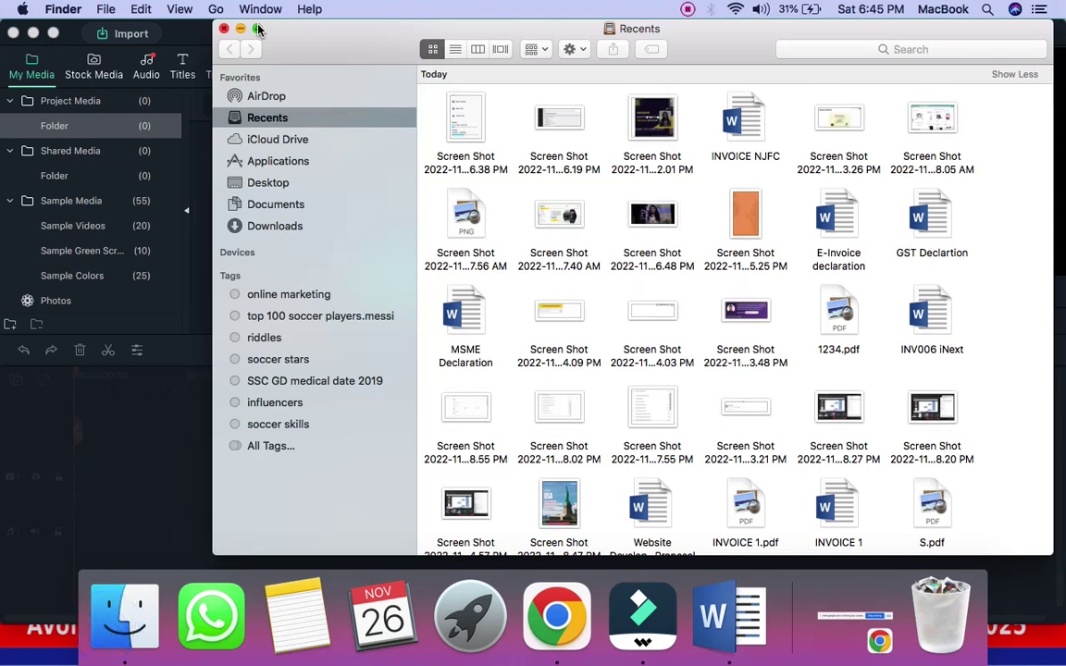
click(258, 30)
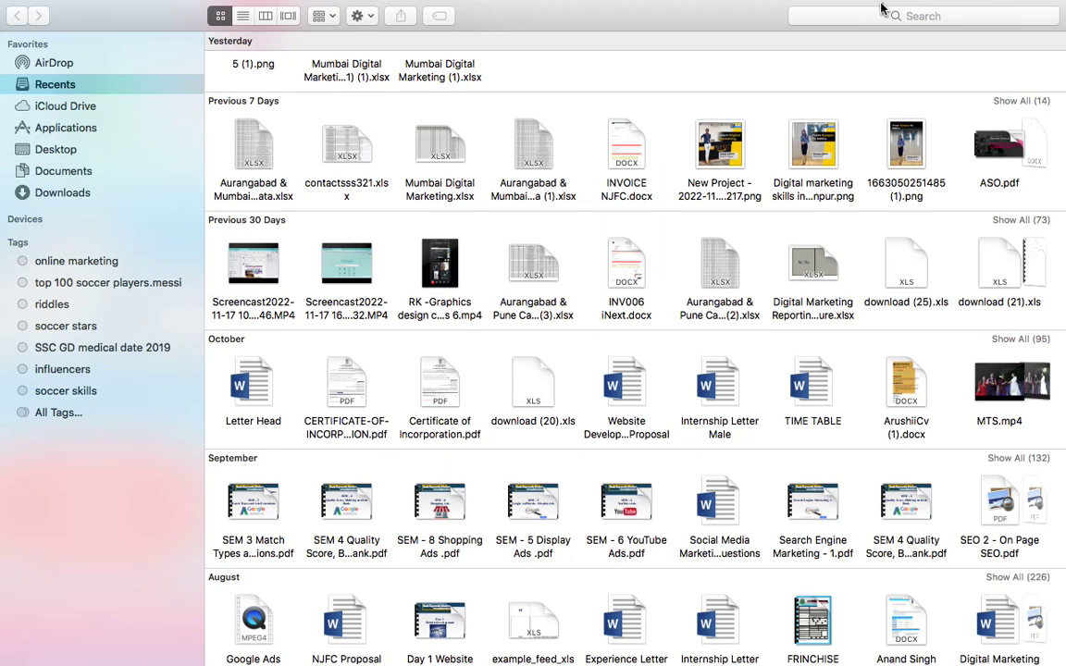
click(904, 16)
text(psd)
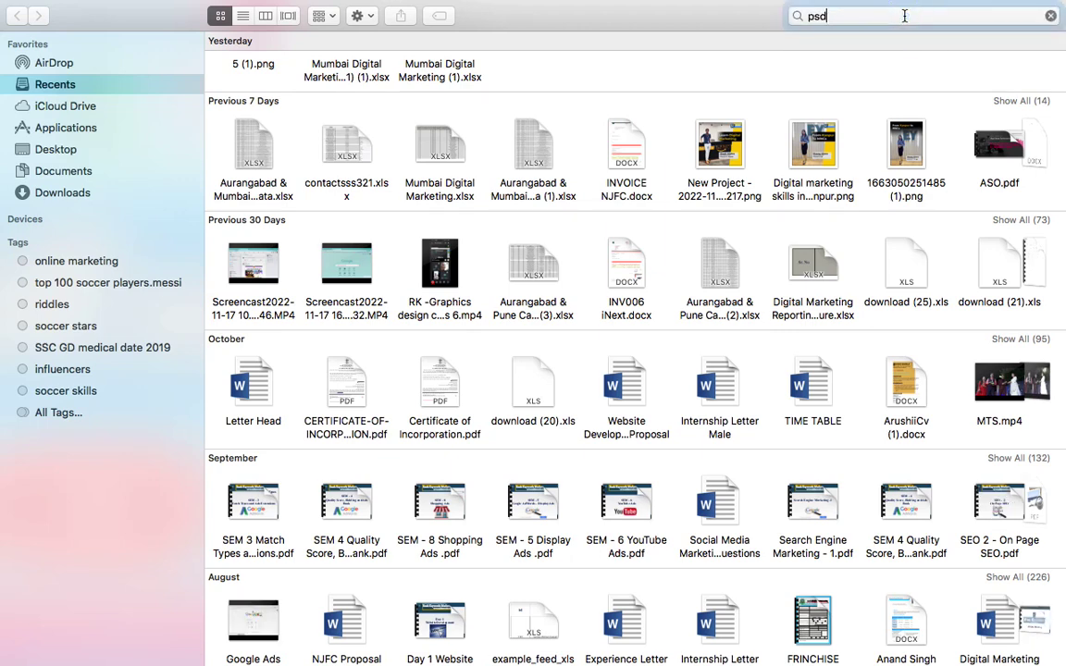
key(Return)
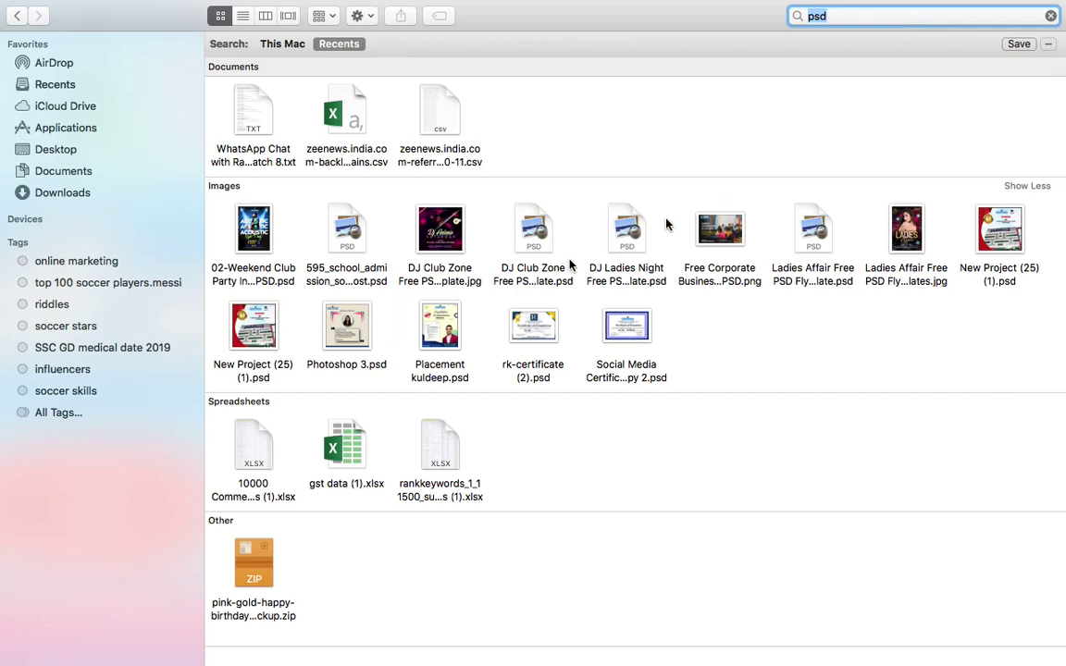
- Quick Look the placement poster and the DJ Club Zone flyer from the results
click(440, 324)
key(space)
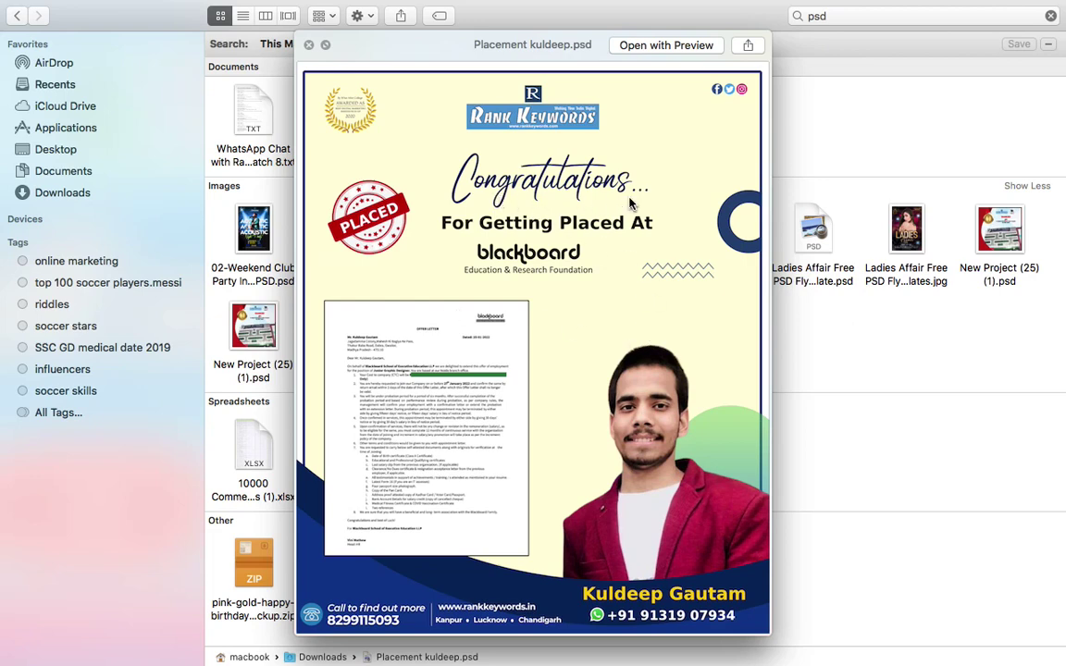
scroll(629, 204, up, 3)
scroll(630, 203, down, 3)
key(space)
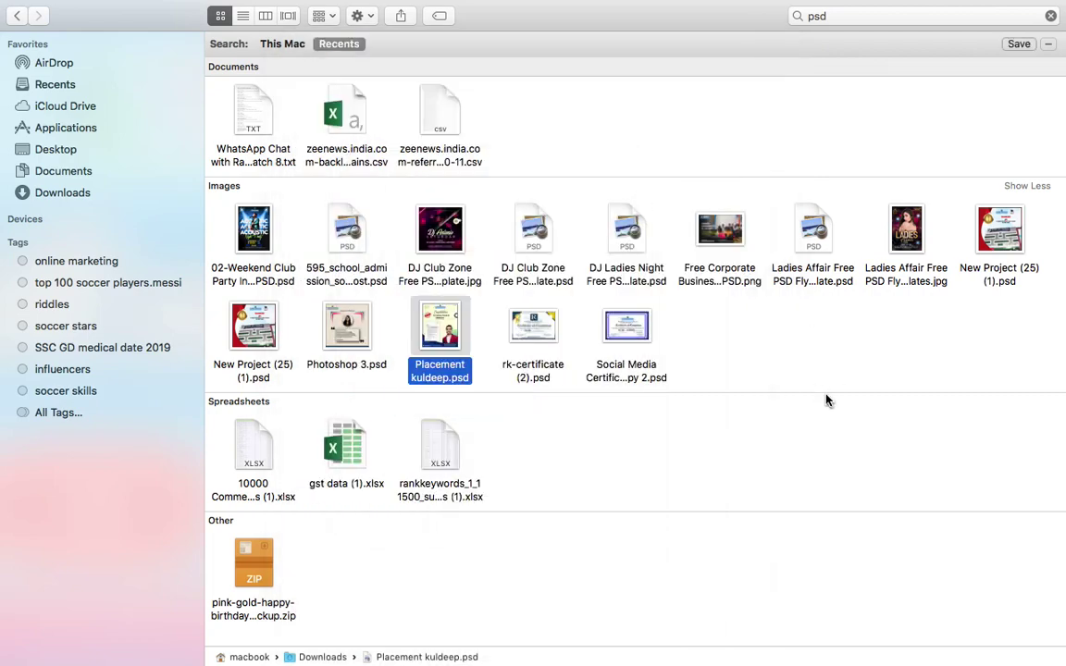
click(446, 245)
key(space)
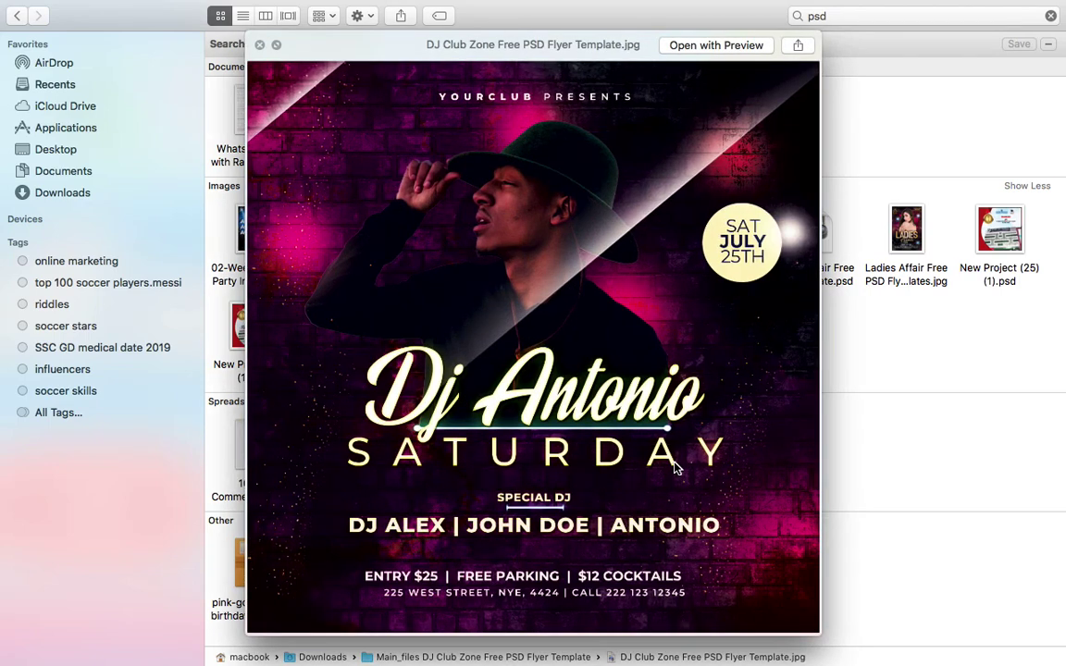
key(space)
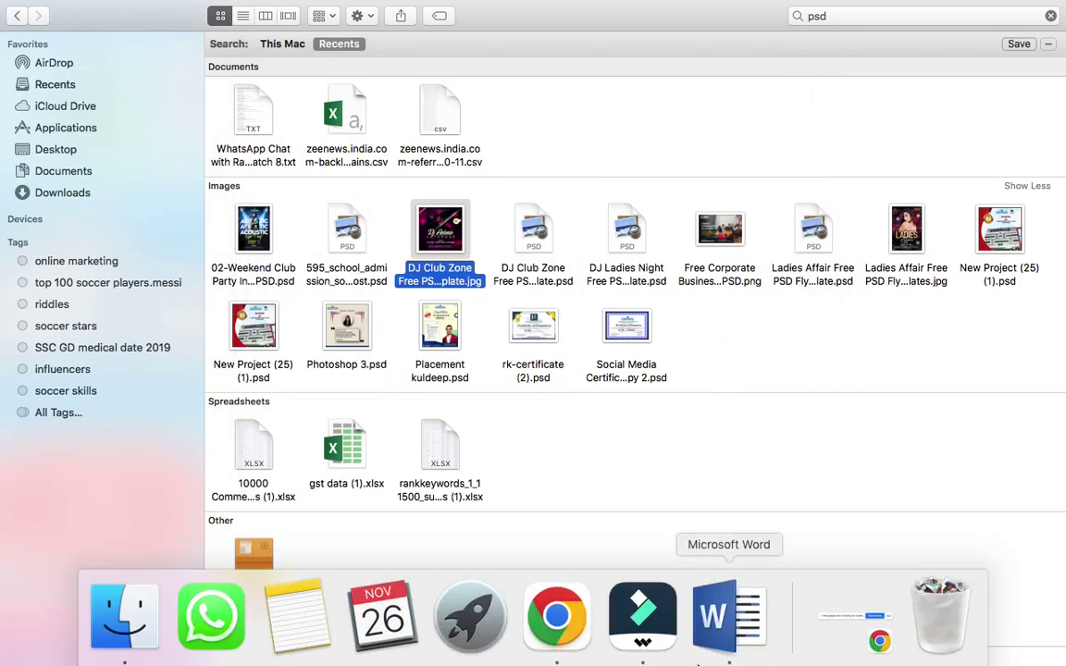
- Add Karmilla, Peace Sans, Overpass and Kanit as sub-items e–h under Font
click(731, 624)
key(Return)
text(Karmila)
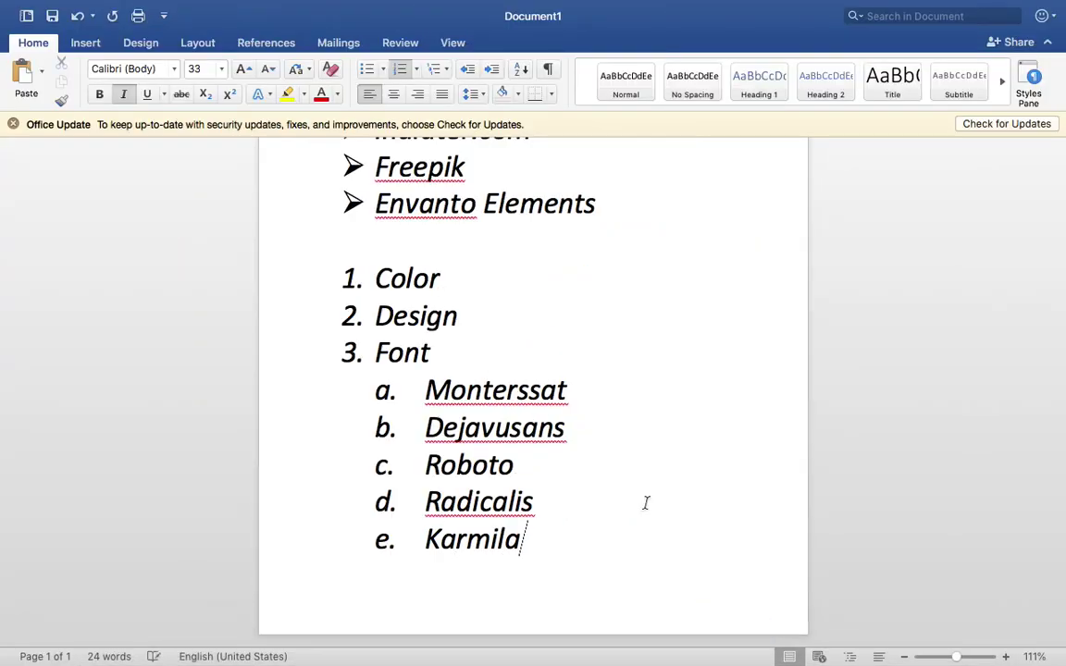
key(BackSpace)
text(la)
key(Return)
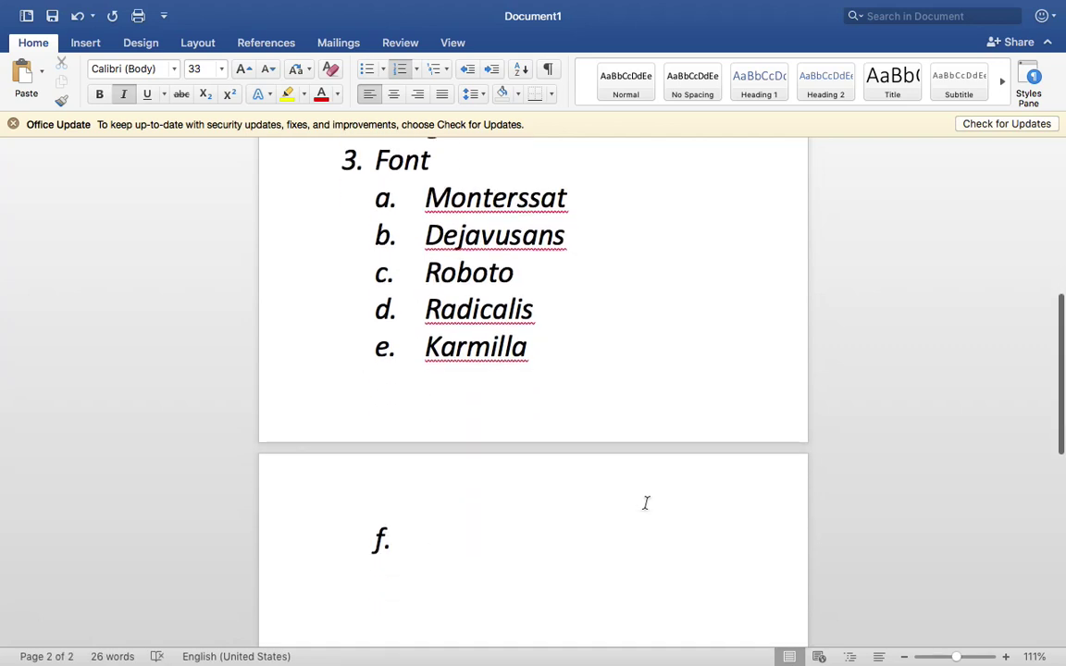
text(Peace S)
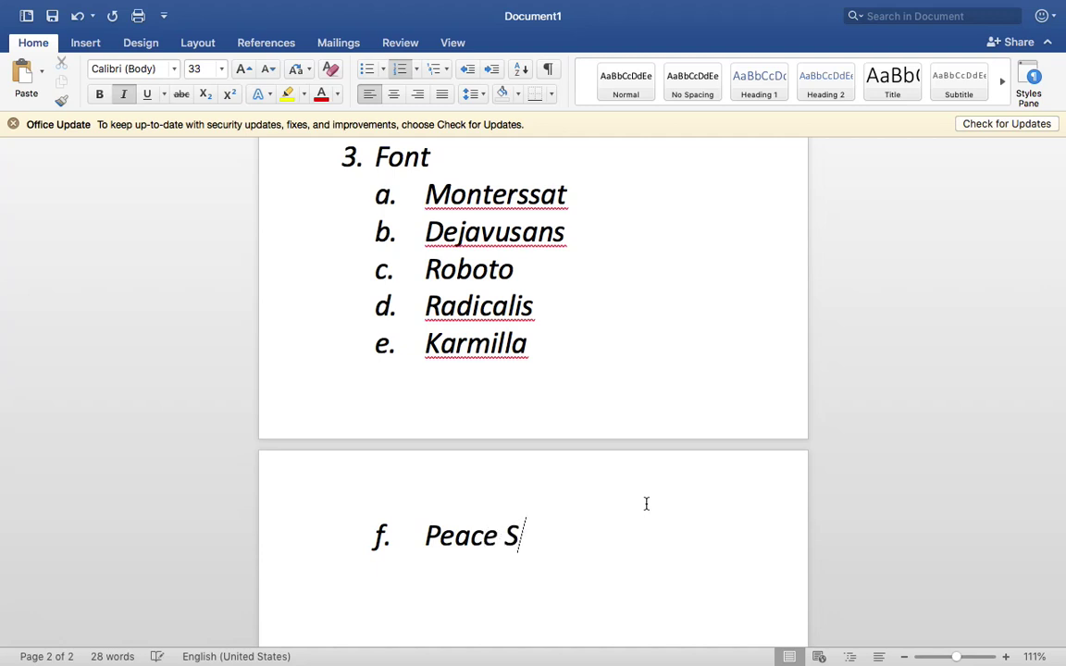
text(ans)
key(Return)
text(Overpass)
key(Return)
text(Ka)
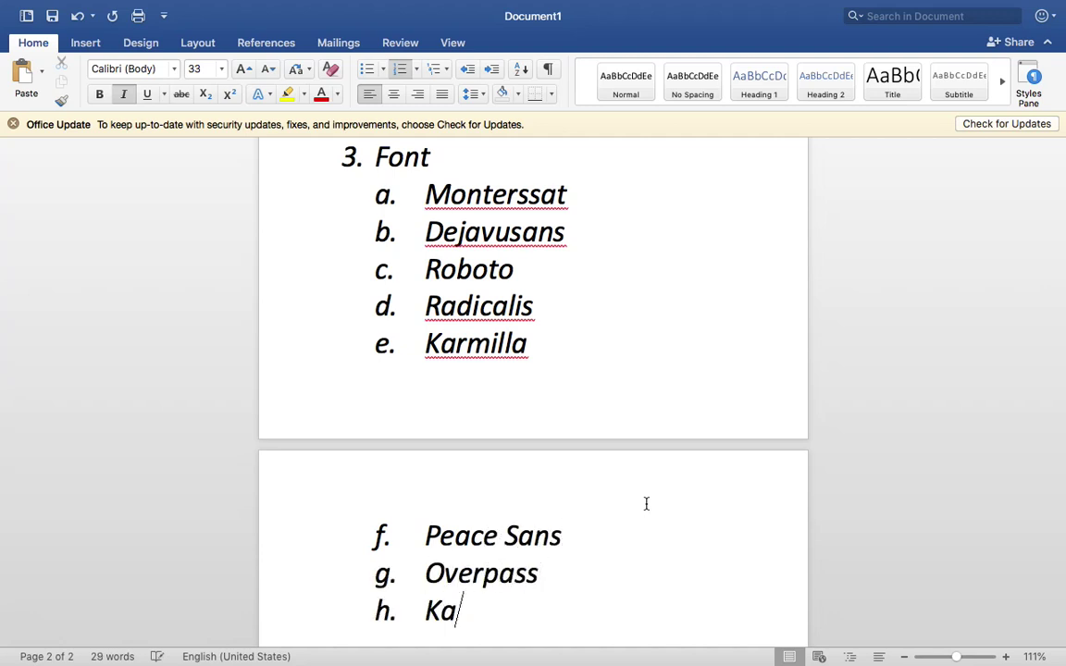
text(nit)
- Make the Font heading bold
scroll(645, 504, down, 1)
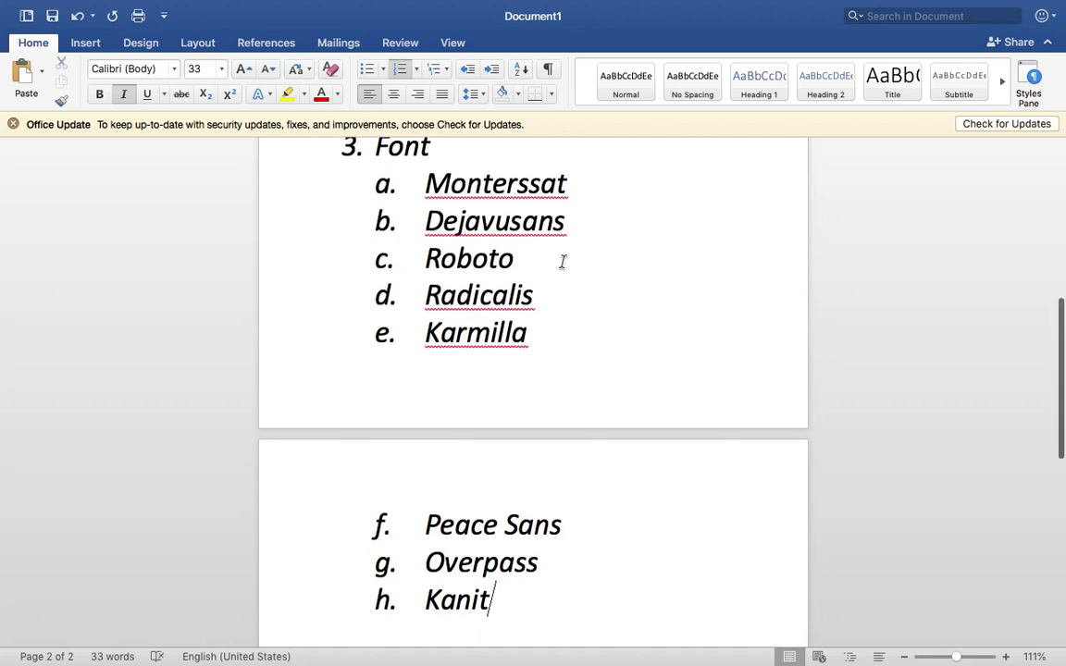
scroll(564, 262, up, 1)
double_click(415, 174)
key(super+b)
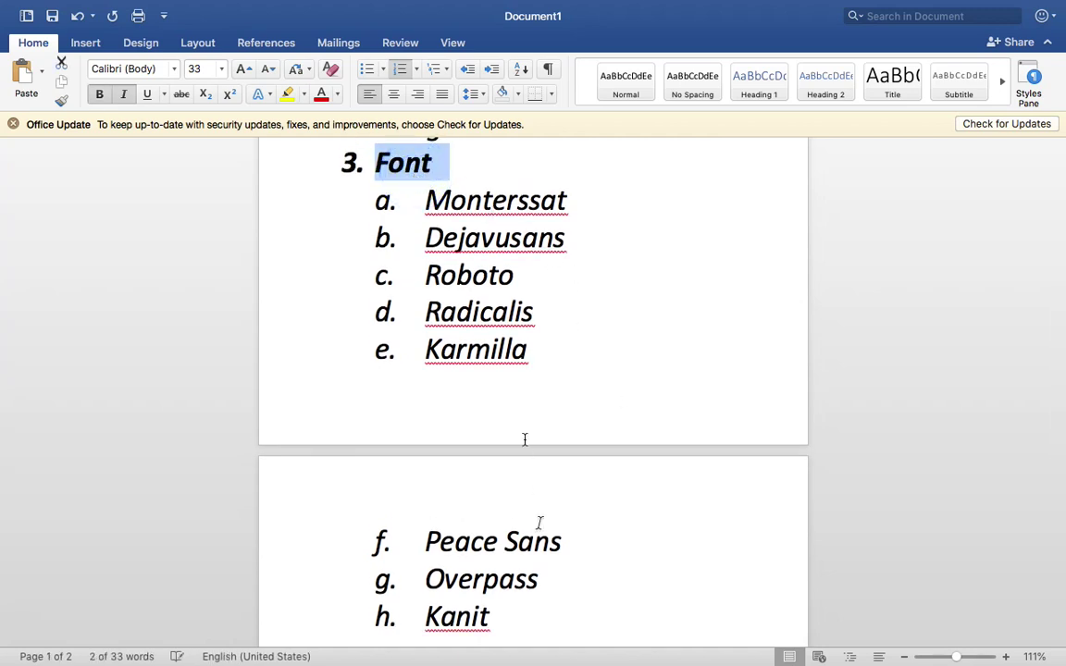
scroll(540, 523, down, 1)
scroll(518, 569, up, 1)
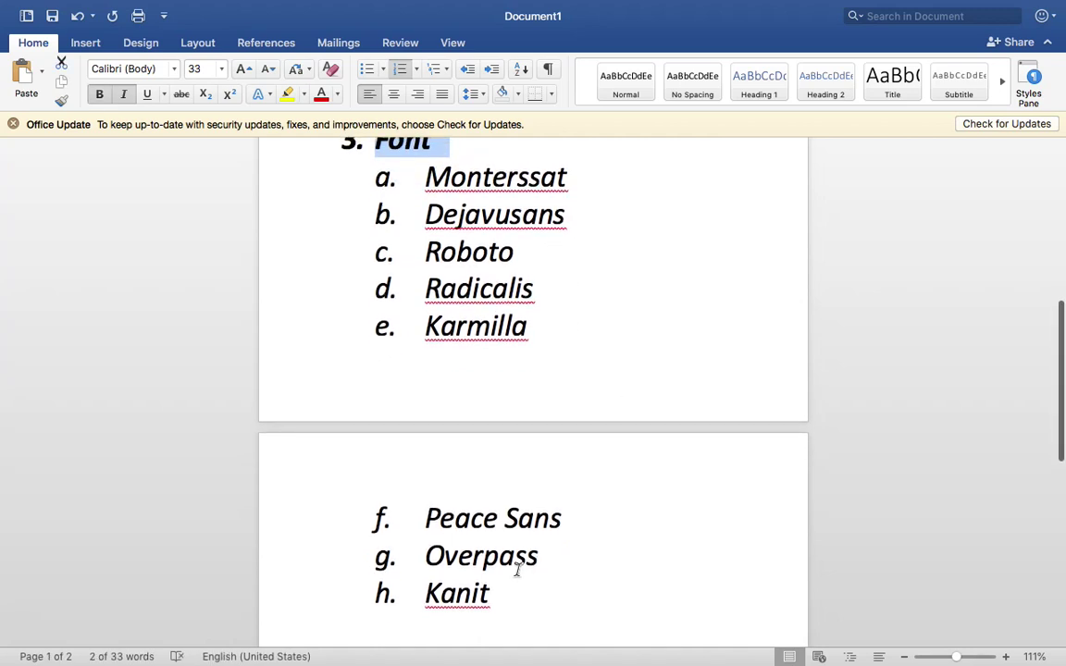
scroll(525, 597, up, 3)
scroll(488, 205, up, 1)
- Insert blank lines after Design so the Font section starts on page 2
click(488, 178)
key(Return)
key(Return)
key(Return)
key(Return)
key(Return)
key(Return)
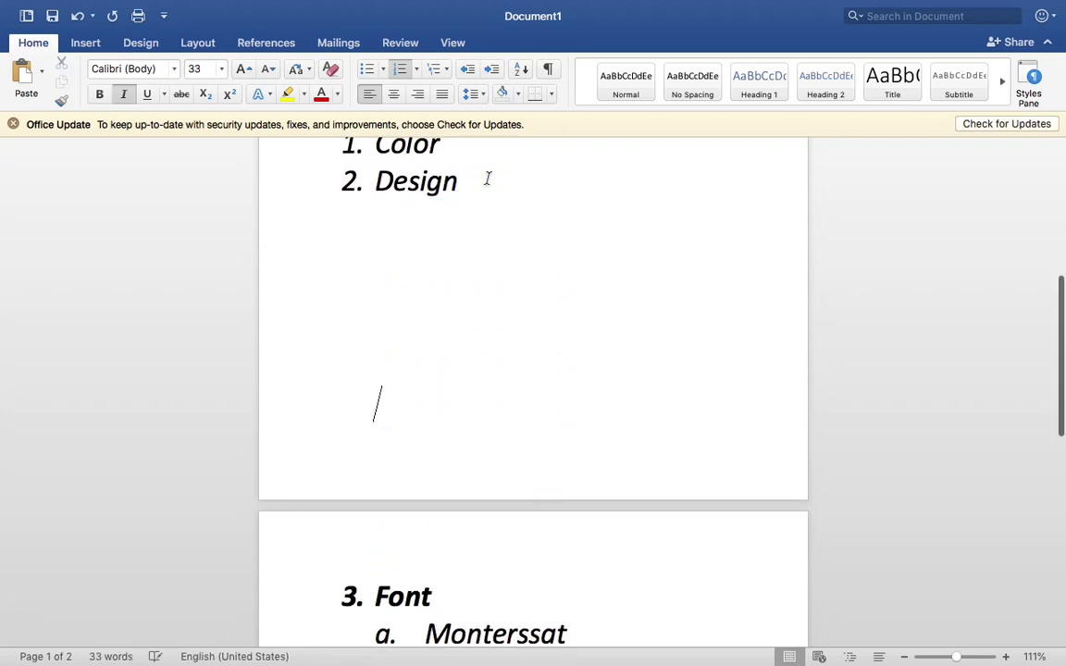
scroll(588, 424, down, 5)
scroll(589, 424, down, 2)
click(588, 513)
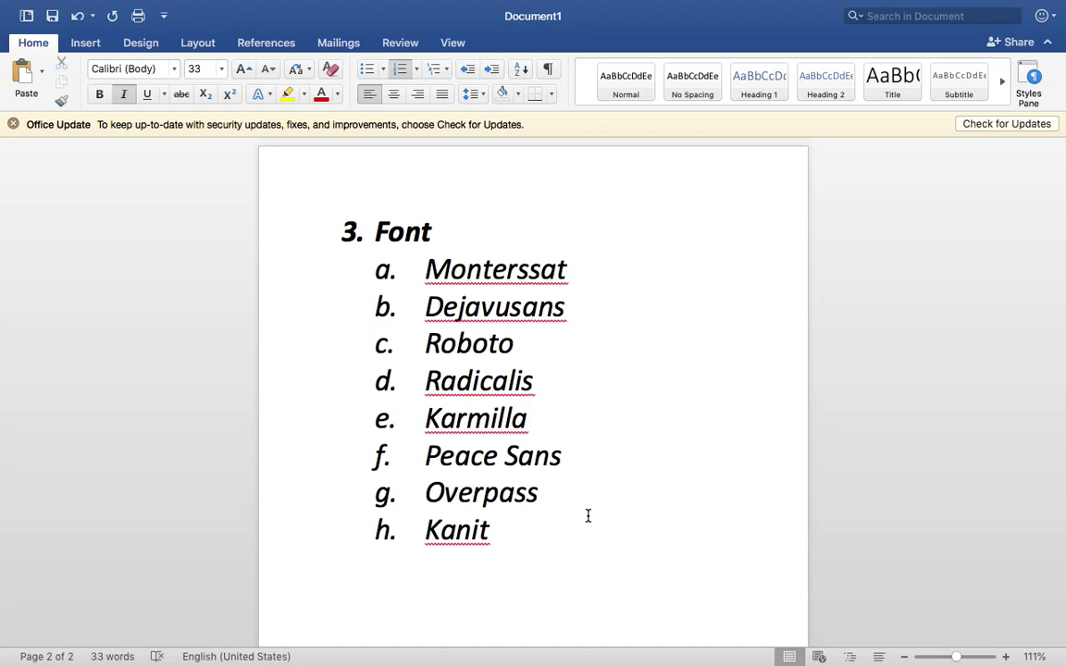
key(ctrl+Right)
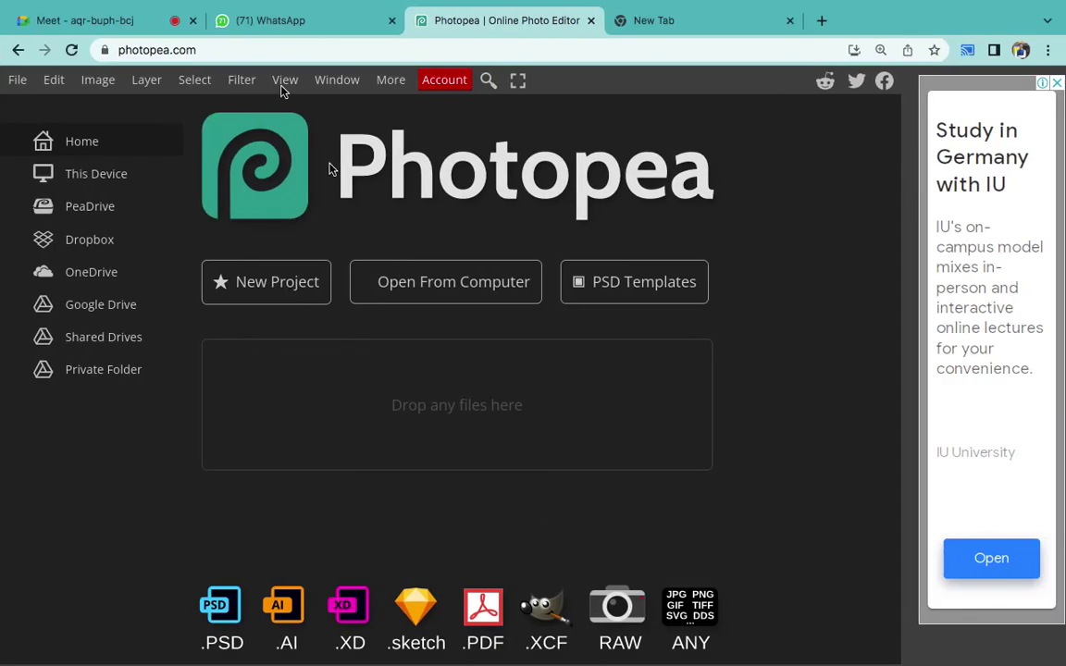
- In WhatsApp's media viewer, zoom in and out on the shared ad image
click(280, 20)
click(521, 380)
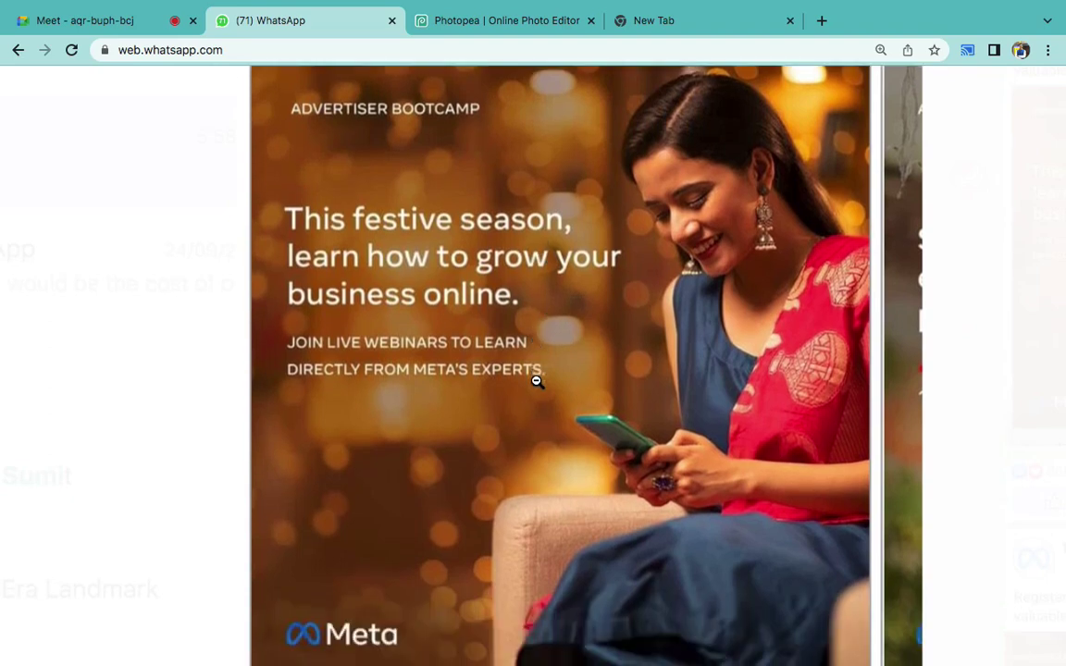
click(537, 381)
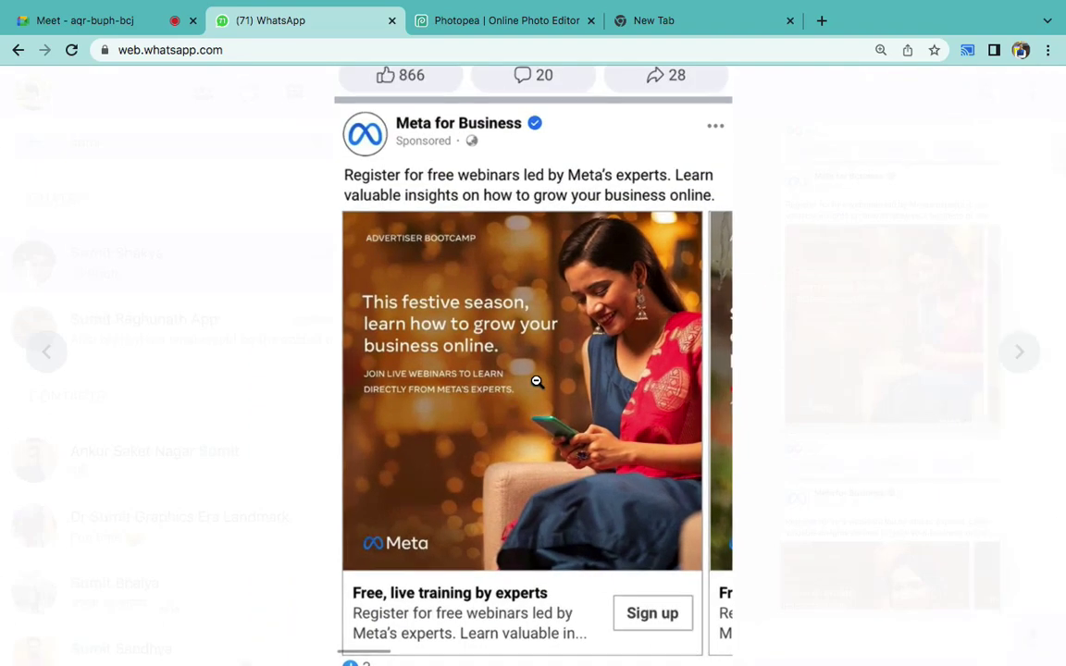
click(590, 342)
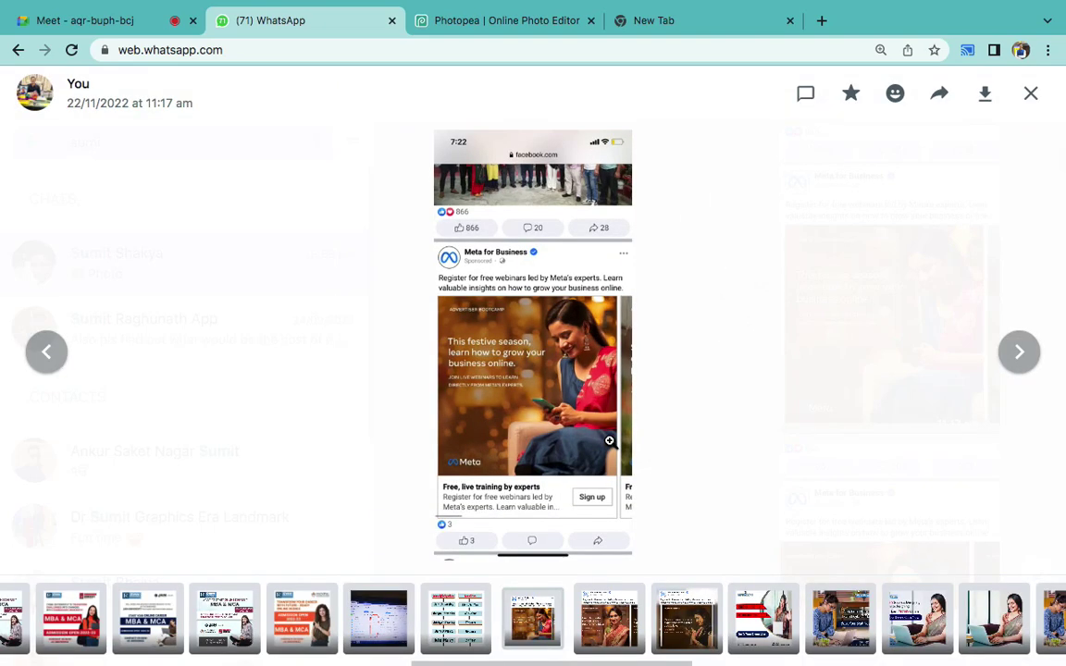
key(Right)
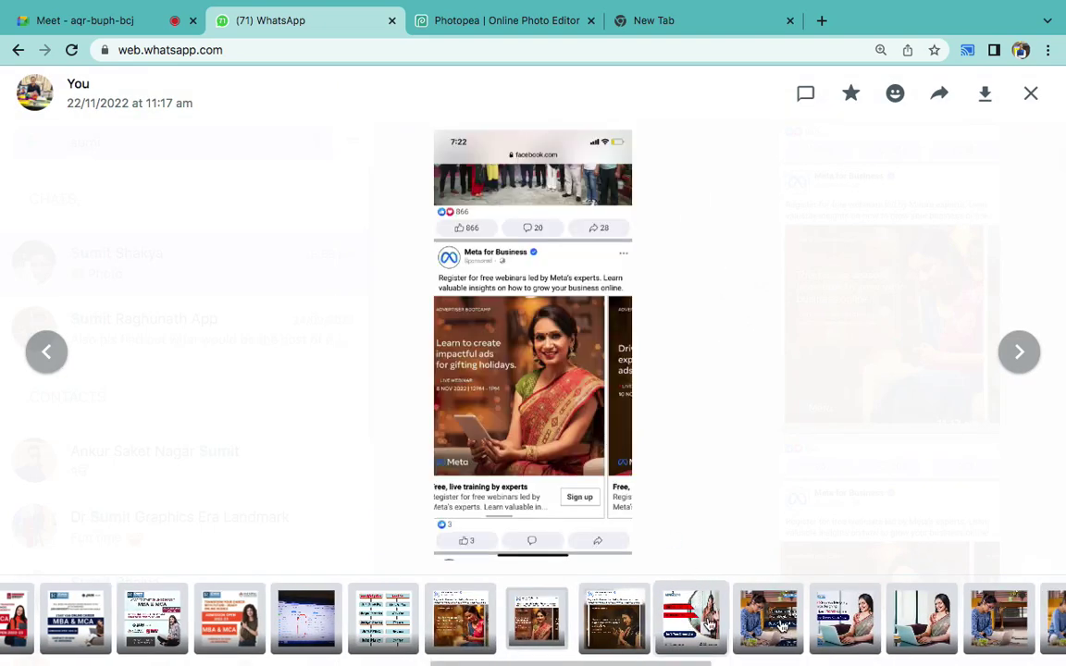
- Browse the Rank Keywords course ad, Work From Home ad and Meta ad screenshot
click(838, 622)
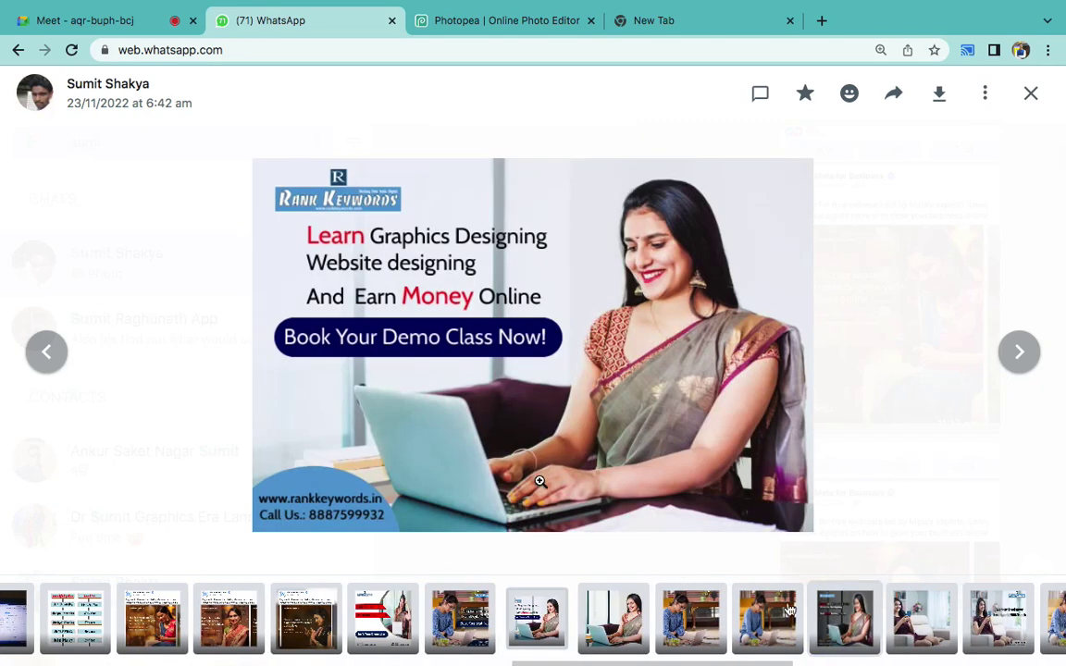
click(523, 618)
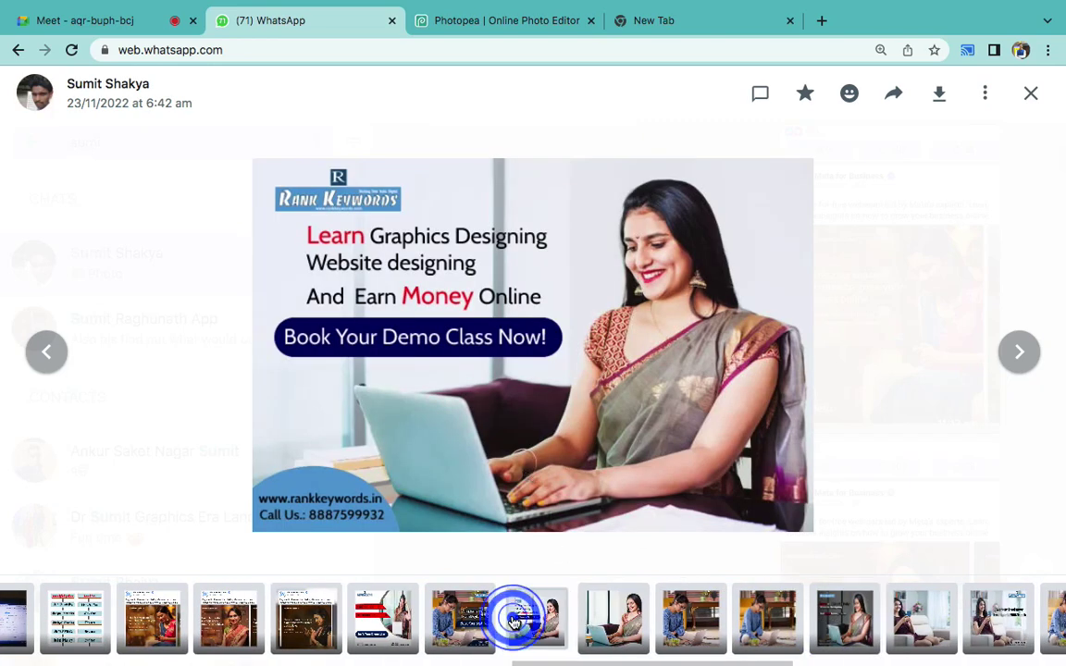
click(538, 621)
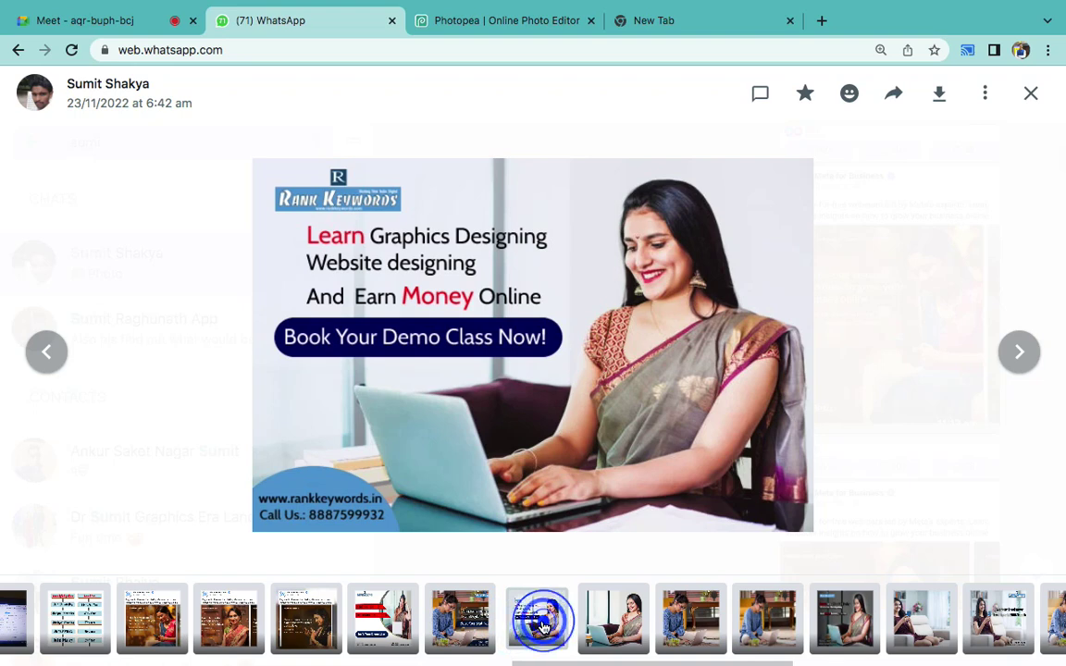
click(463, 627)
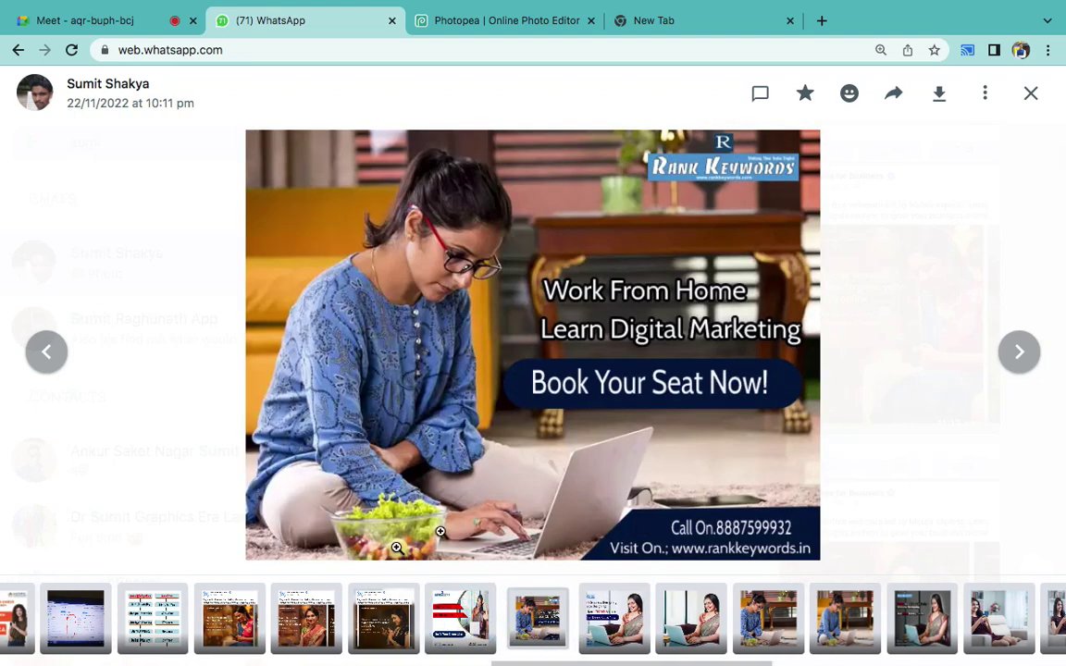
click(317, 616)
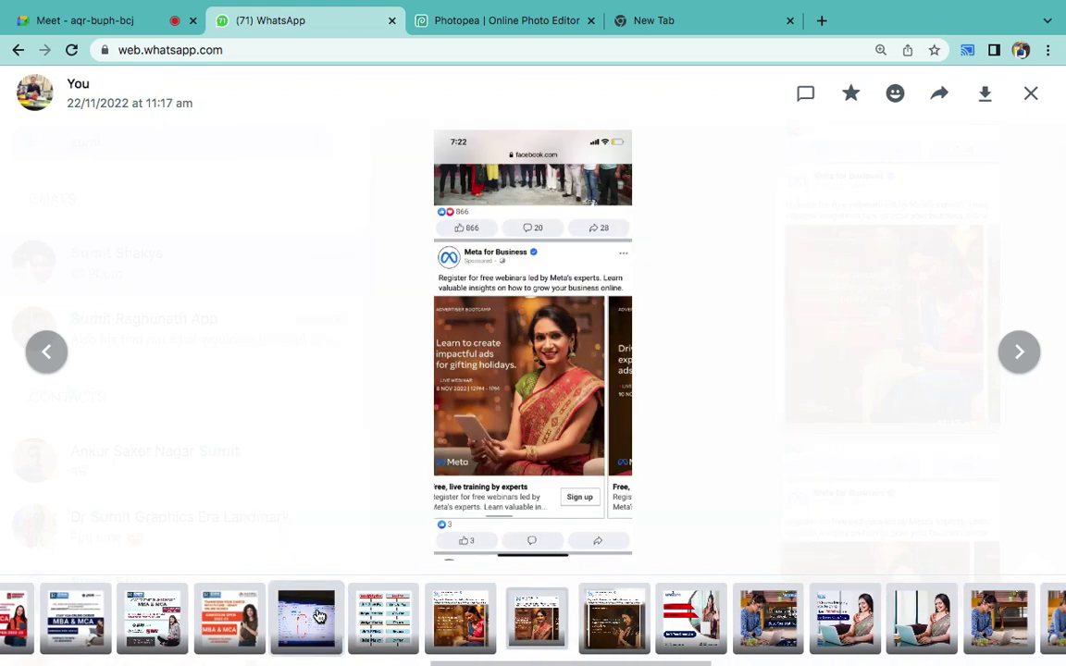
click(550, 441)
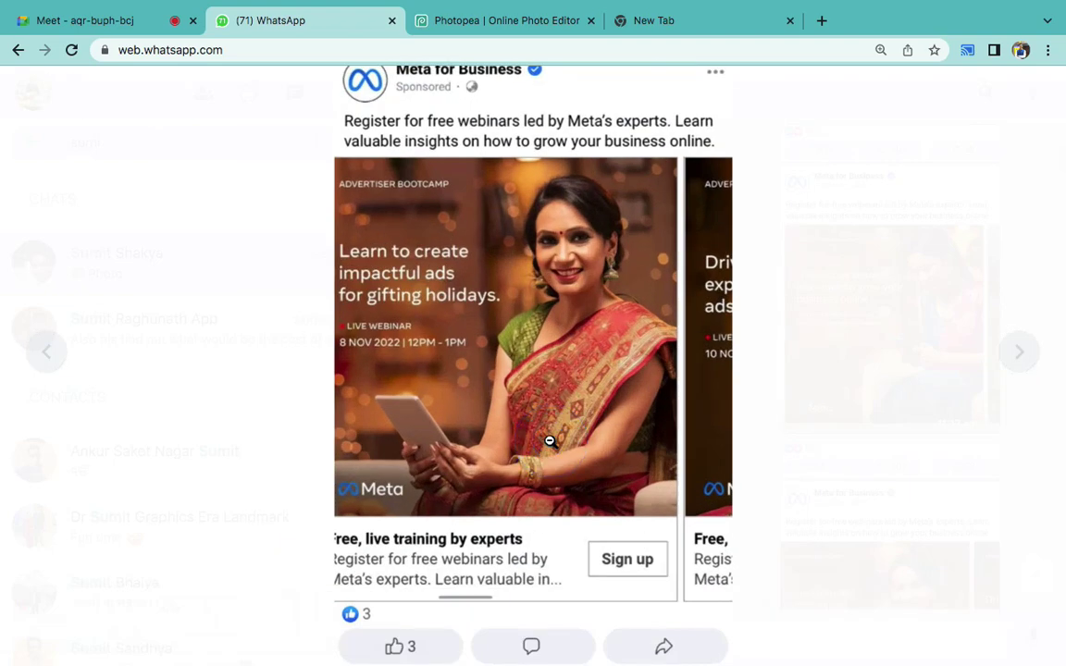
click(497, 393)
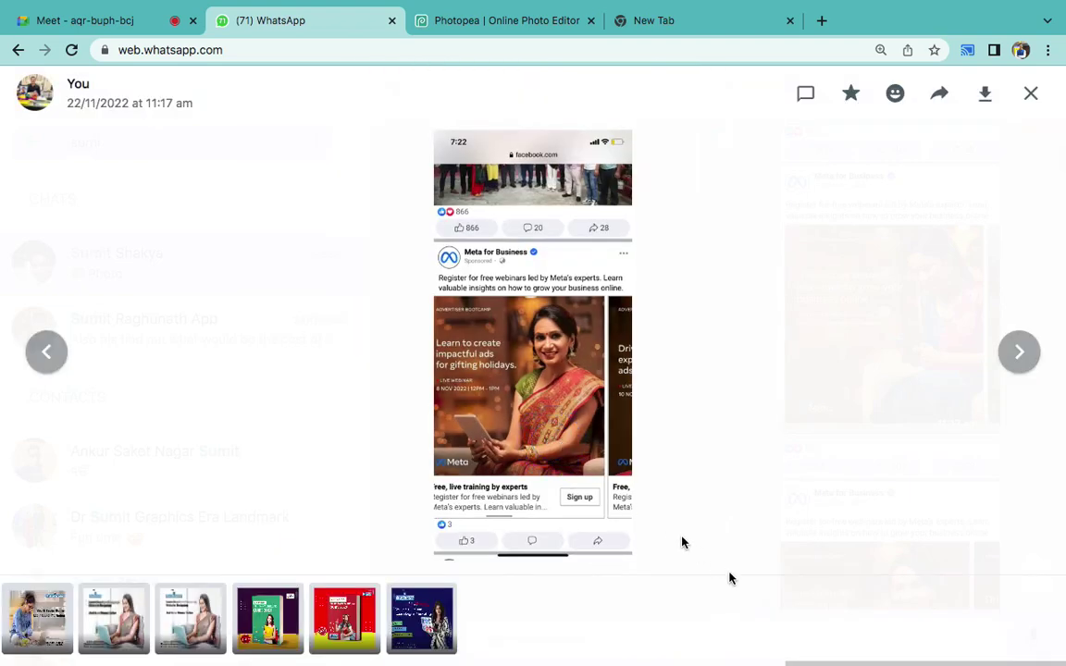
- Flip back and forth through the shared posters, zooming into one
key(Right)
key(Right)
key(Left)
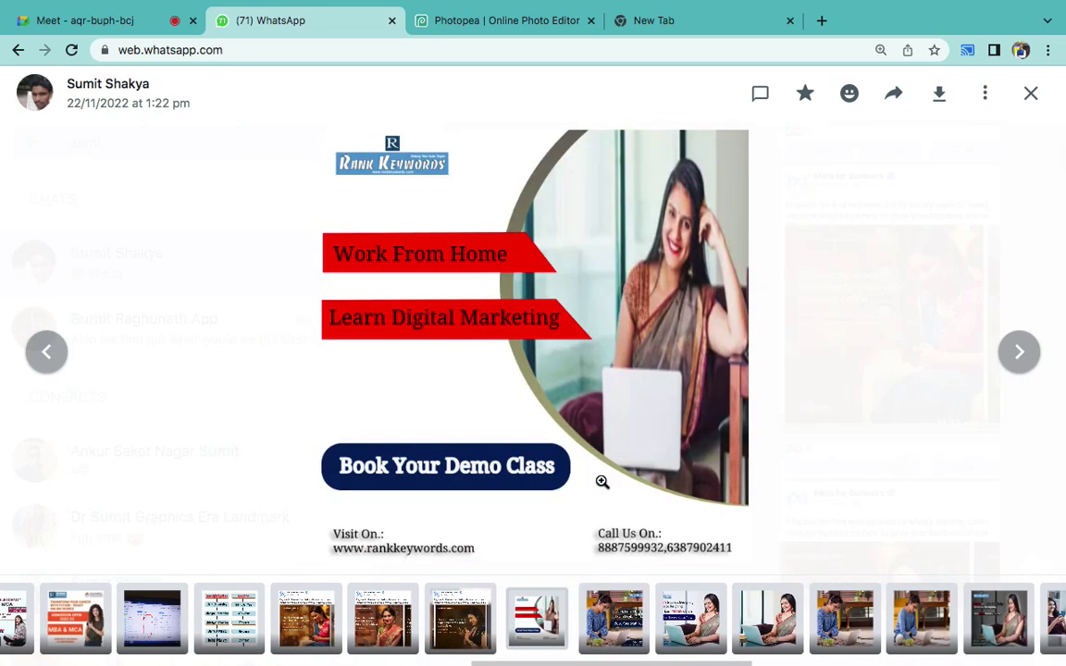
key(Right)
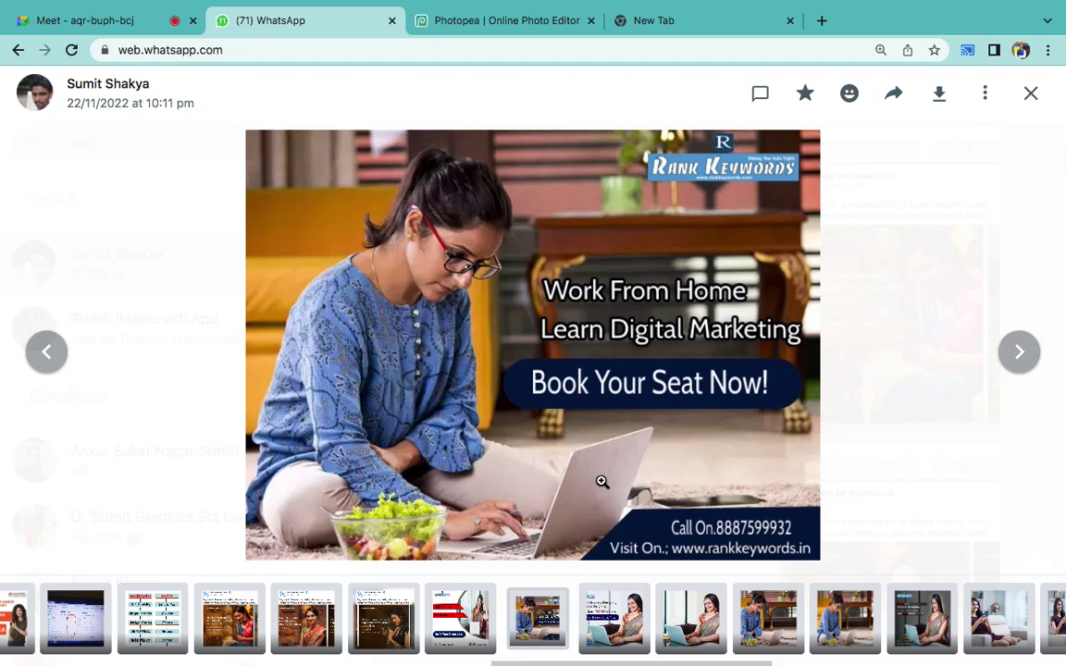
key(Left)
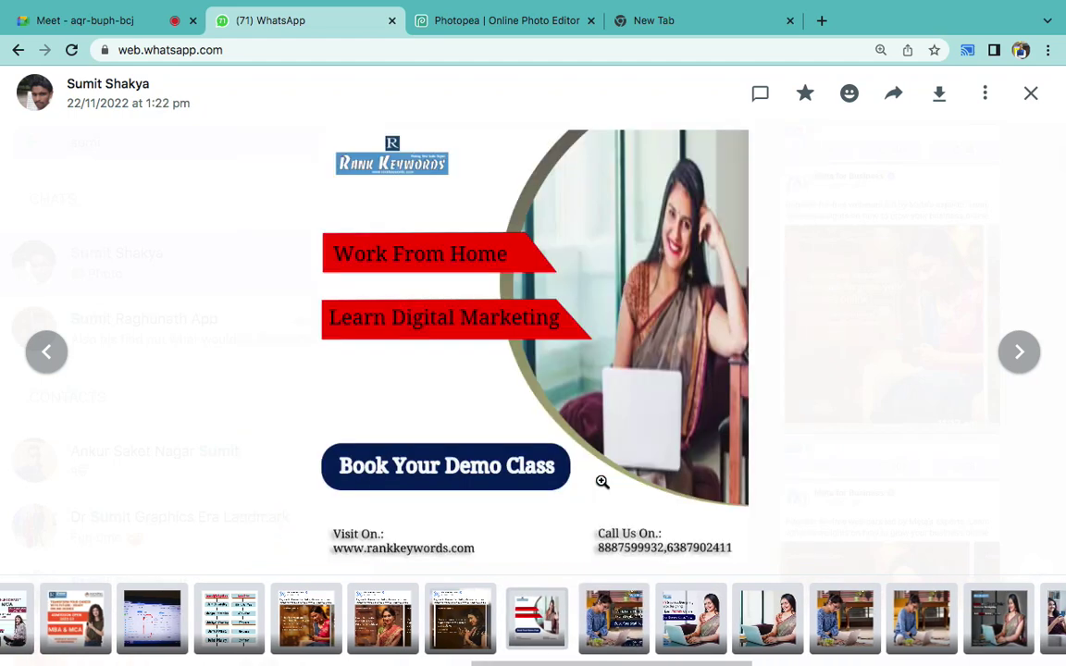
key(Right)
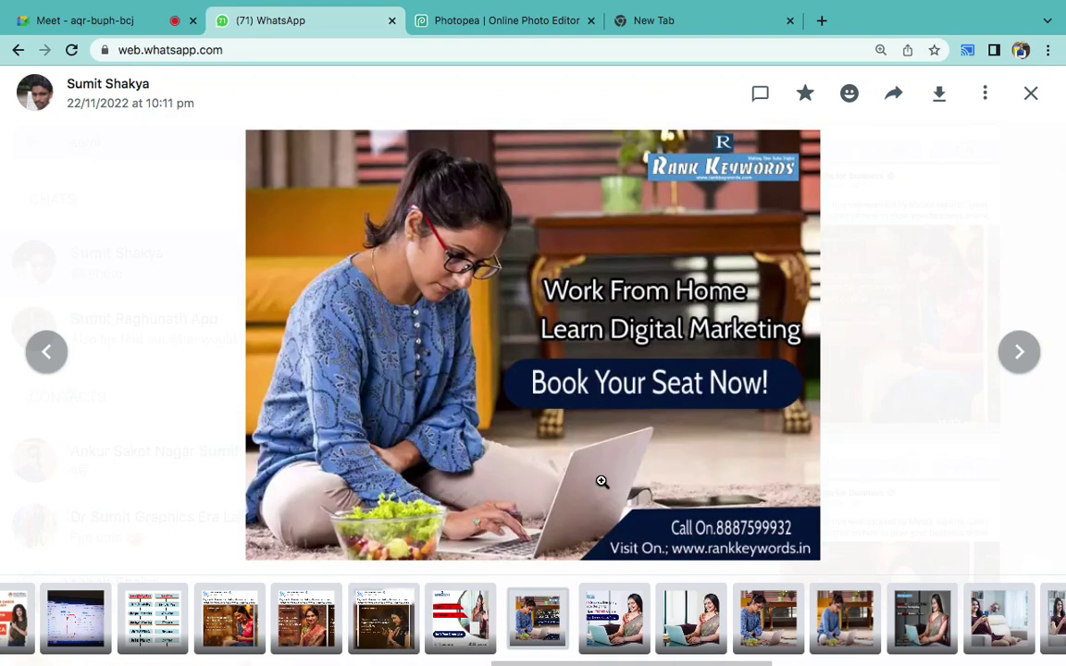
click(664, 370)
click(664, 369)
- Zoom into the older Facebook ad screenshot, then bring the Word font list back
key(Left)
key(Left)
key(Left)
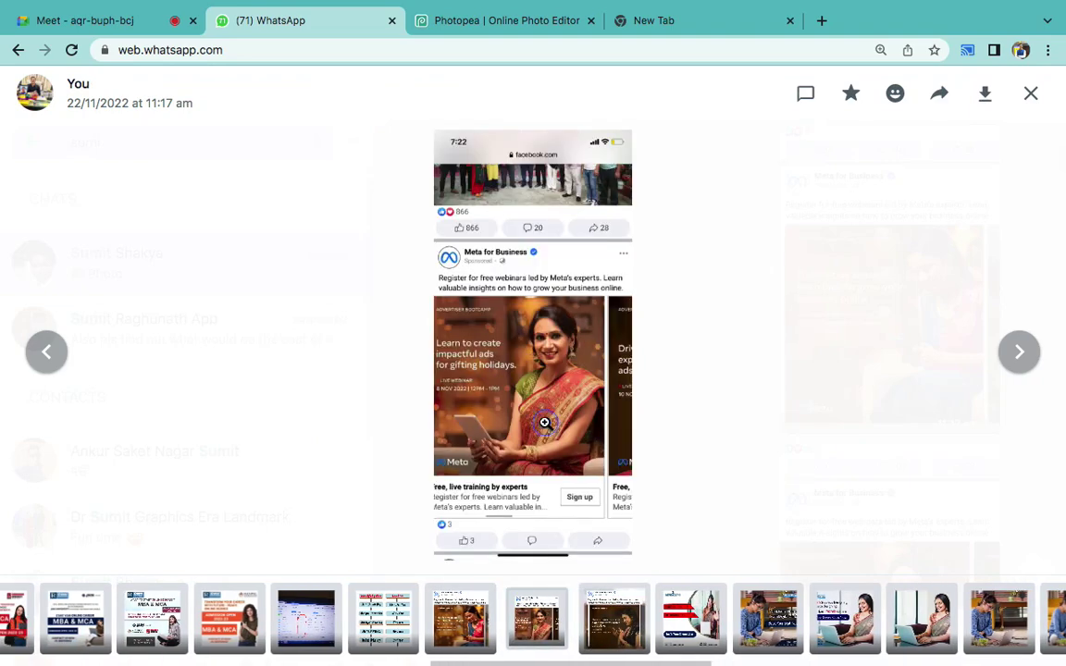
click(491, 380)
click(467, 371)
mouse_move(707, 662)
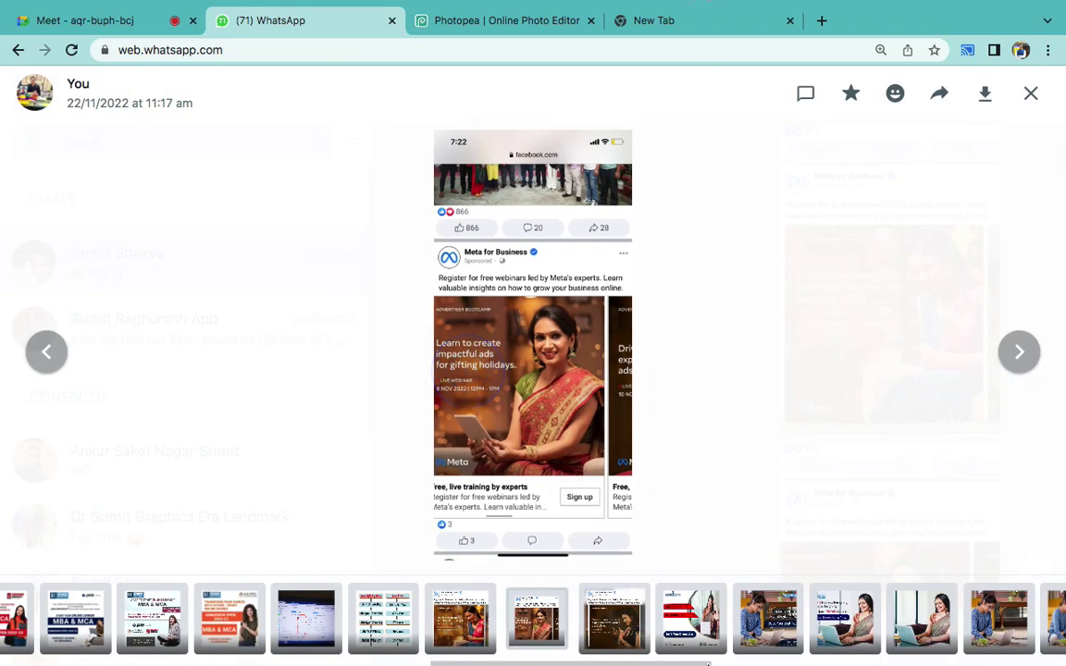
click(719, 628)
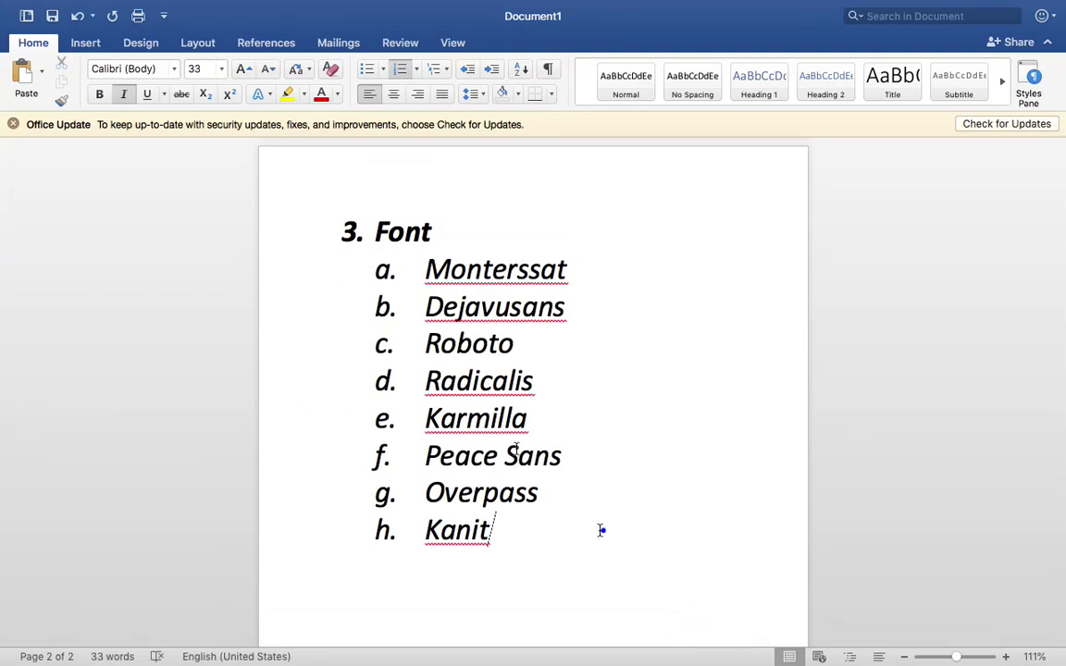
- Add Krutidev as a new list item after Kanit
drag(601, 528, 425, 268)
click(562, 536)
key(Return)
scroll(562, 537, down, 2)
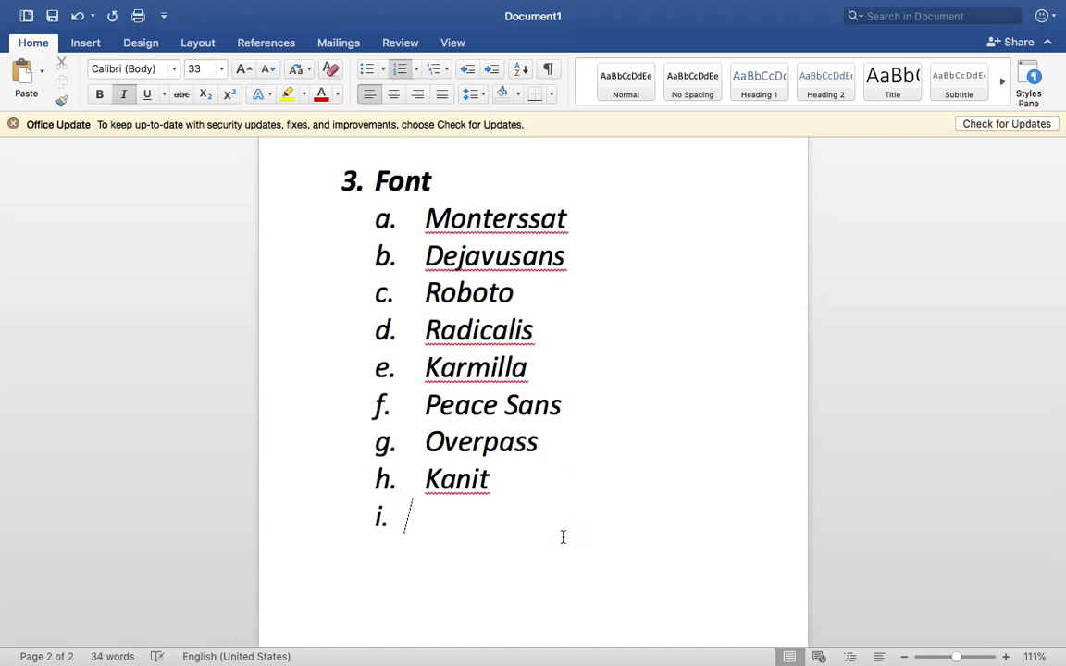
text(Krutide)
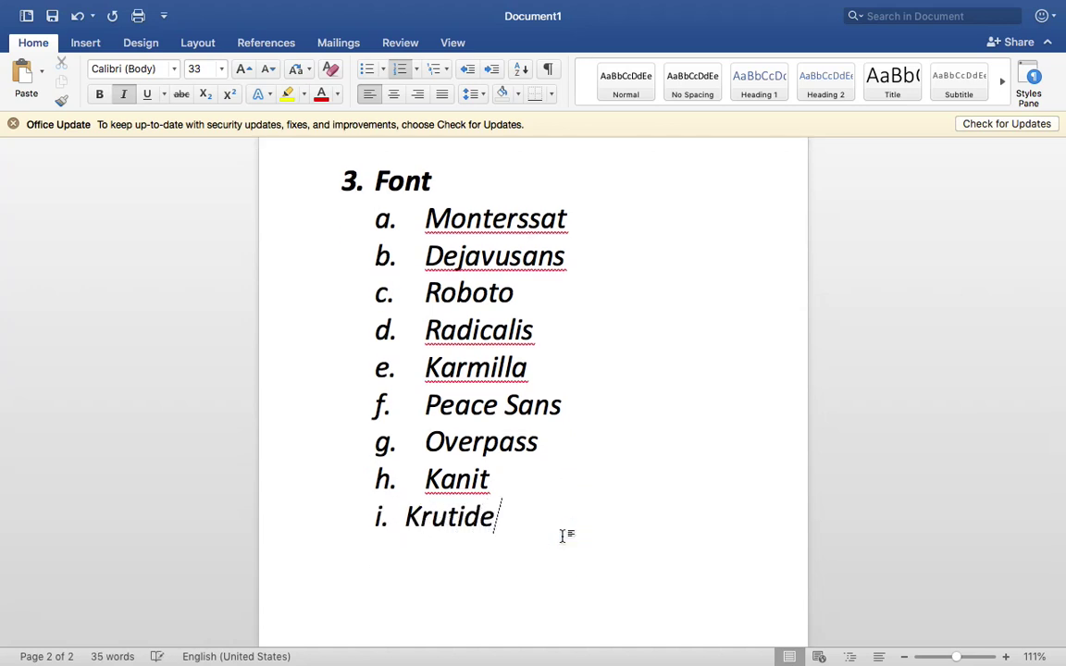
text(v)
- Insert an unnumbered bold 'Hindi' heading line after Kanit
click(519, 469)
key(Return)
key(shift+Tab)
key(BackSpace)
text(Hindi)
double_click(398, 518)
key(super+b)
- Add Hind and Kalam as list items below Krutidev
click(518, 561)
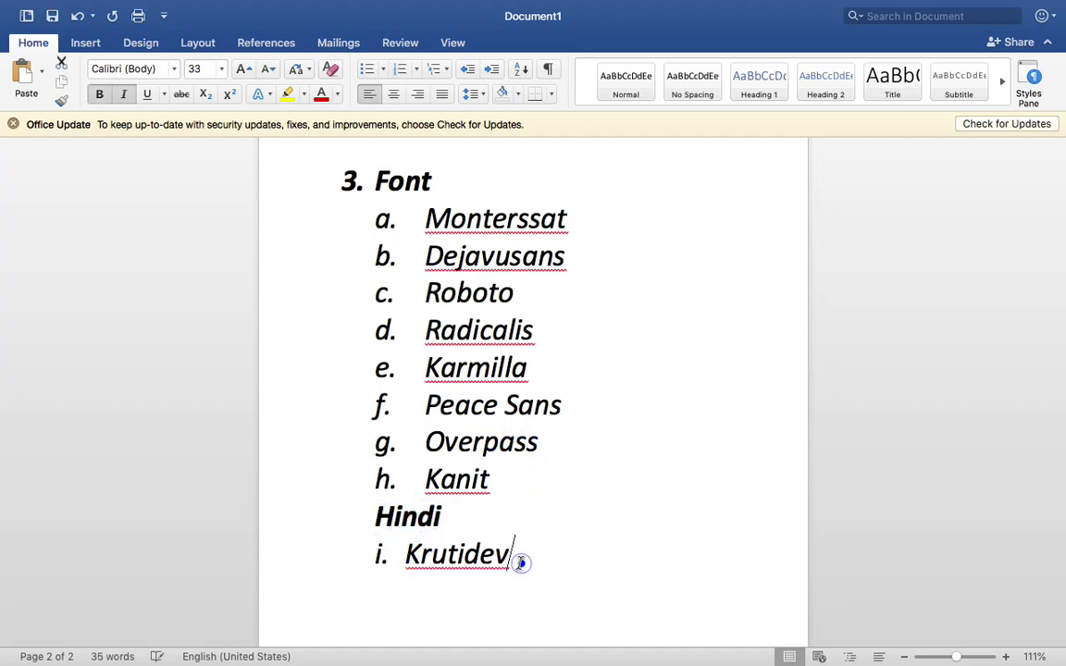
scroll(521, 563, down, 1)
key(Return)
text(Hindi)
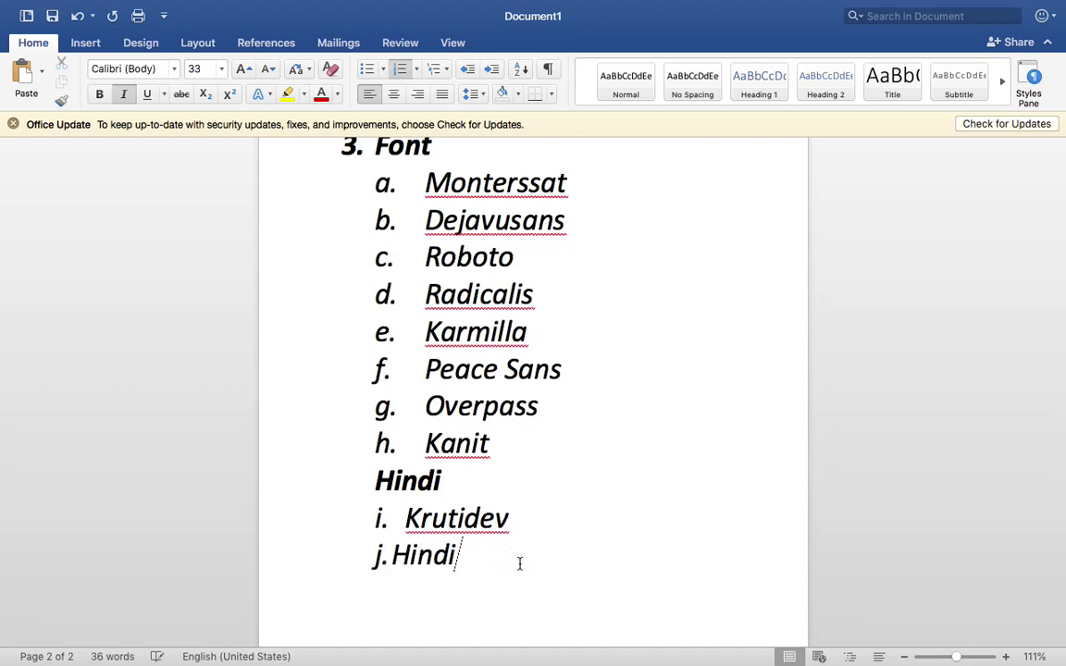
key(BackSpace)
key(Return)
scroll(519, 563, down, 1)
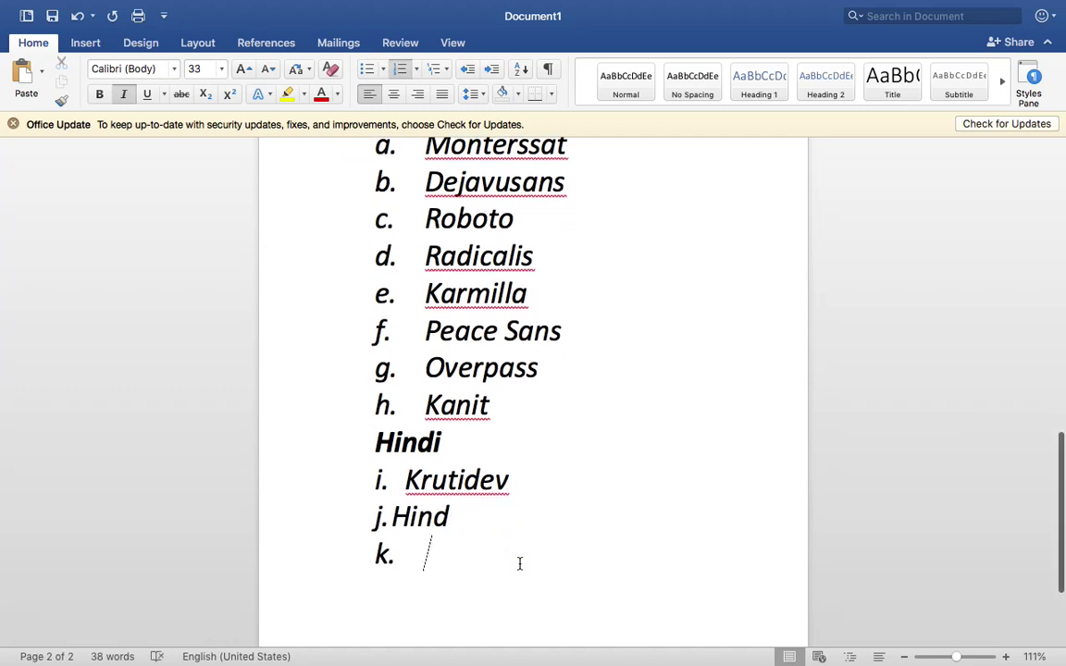
text(Kalam)
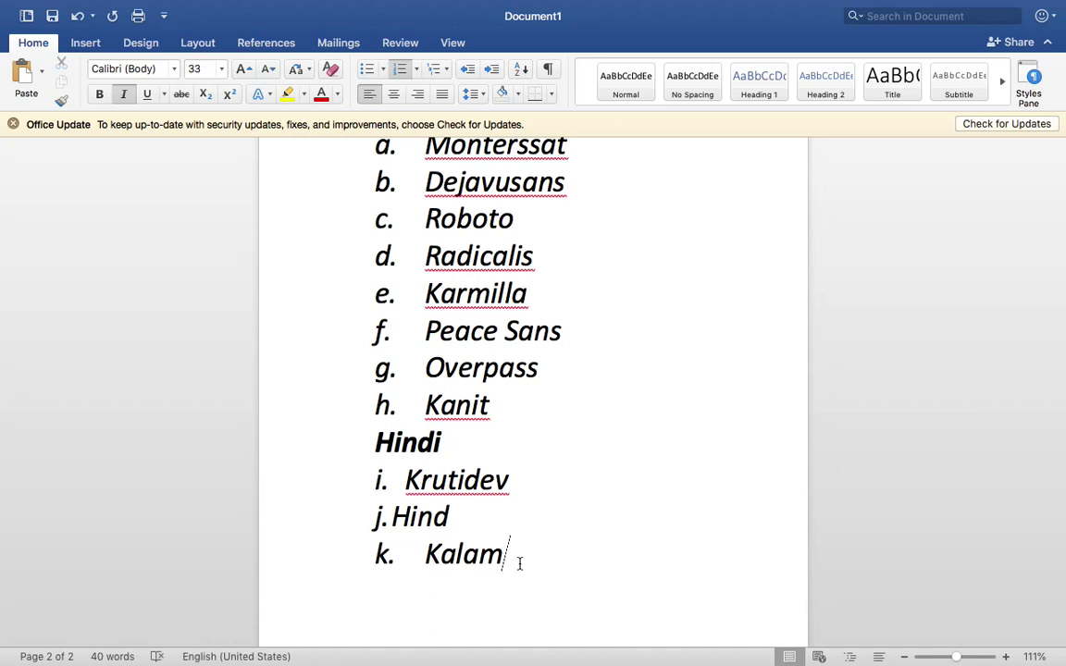
click(582, 592)
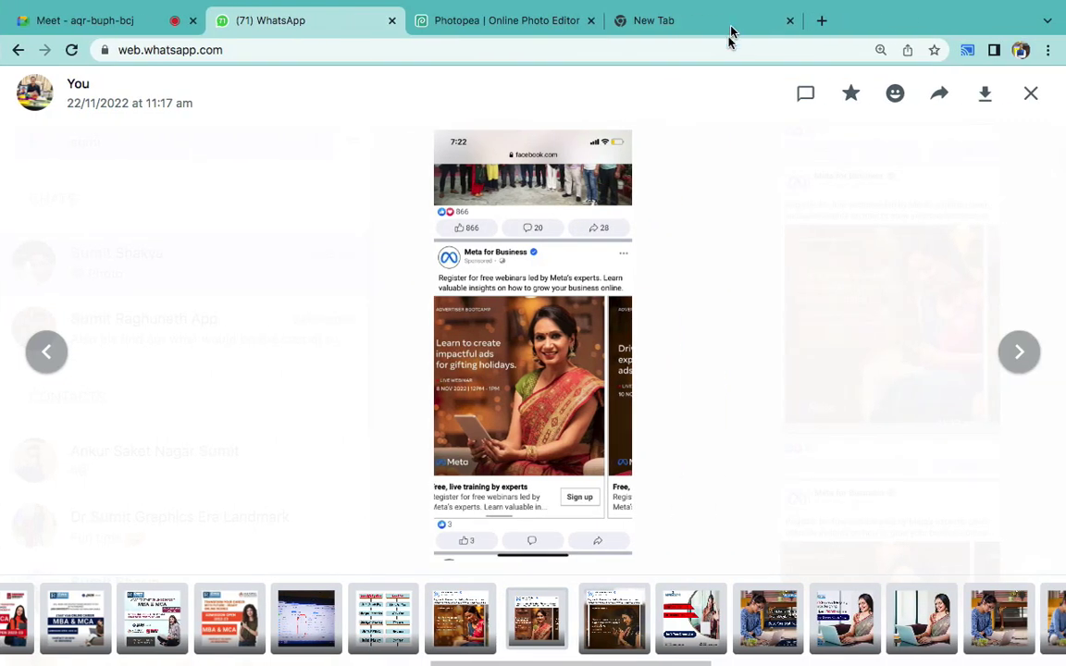
- Search Google for 'google hindi fonts' and open the Hind - Google Fonts page
click(694, 22)
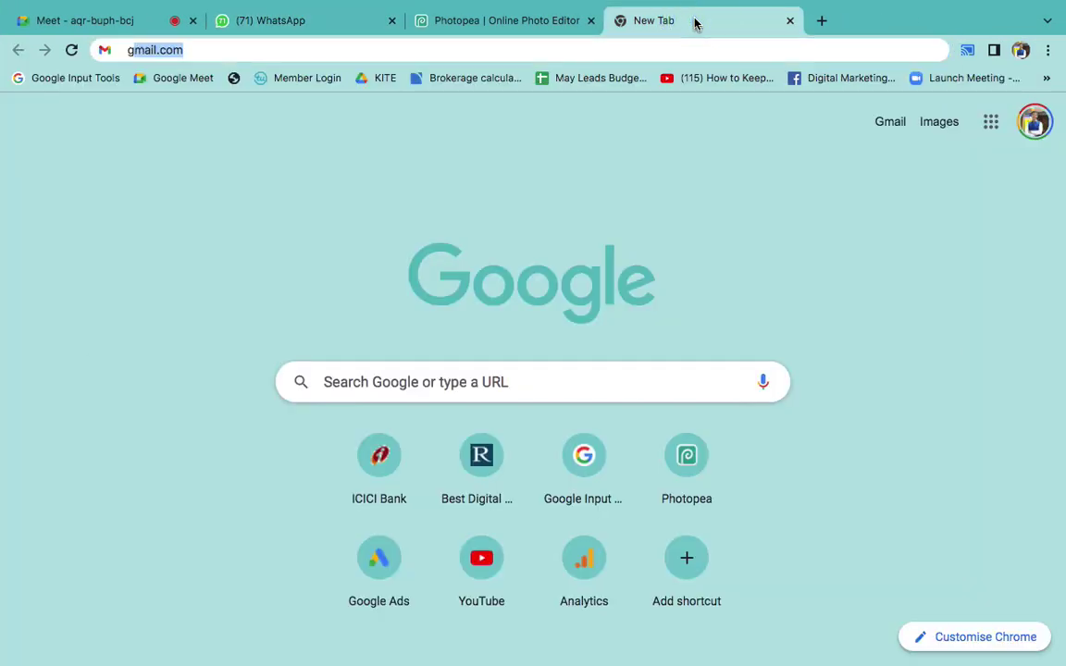
text(google hindi fonts)
key(Return)
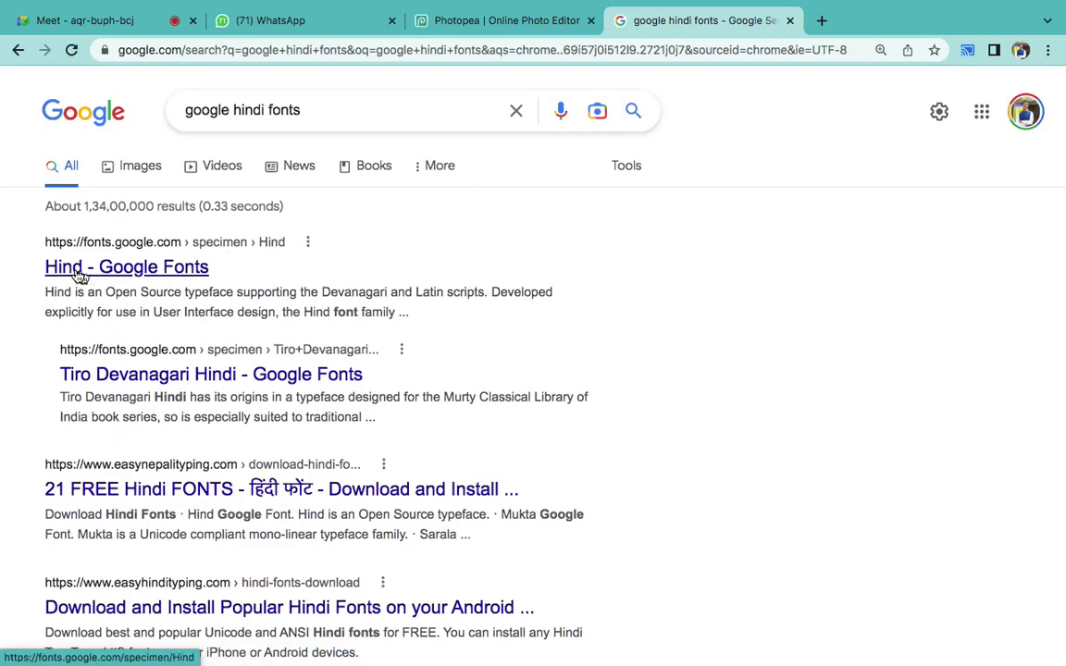
click(92, 278)
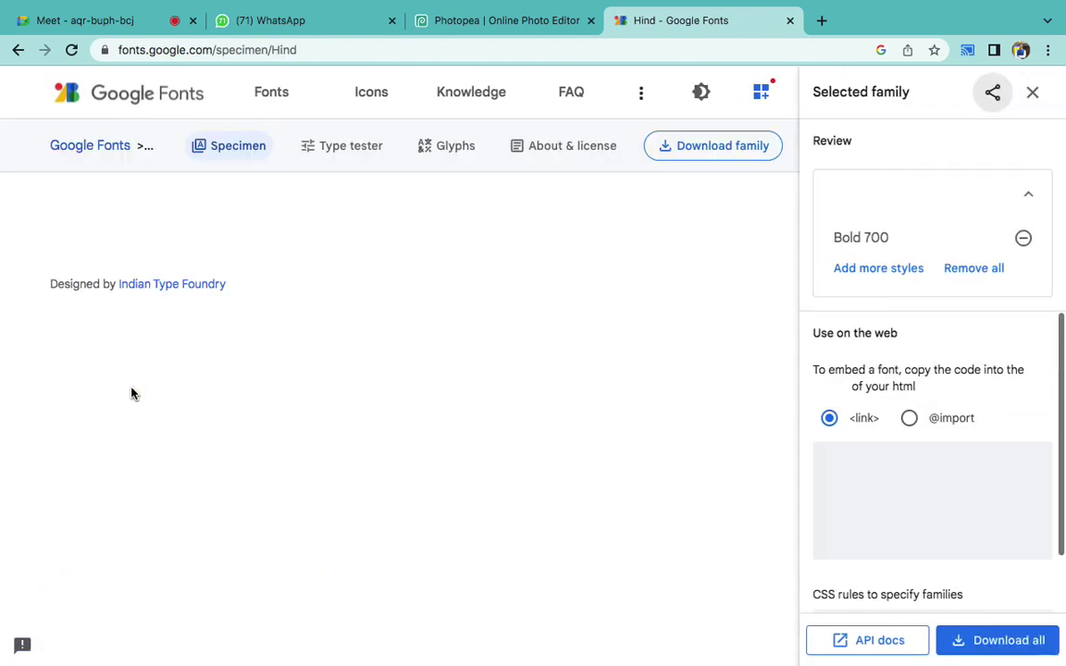
- Close the Selected family panel and show all 1464 font families, sorted by Trending
scroll(350, 429, down, 2)
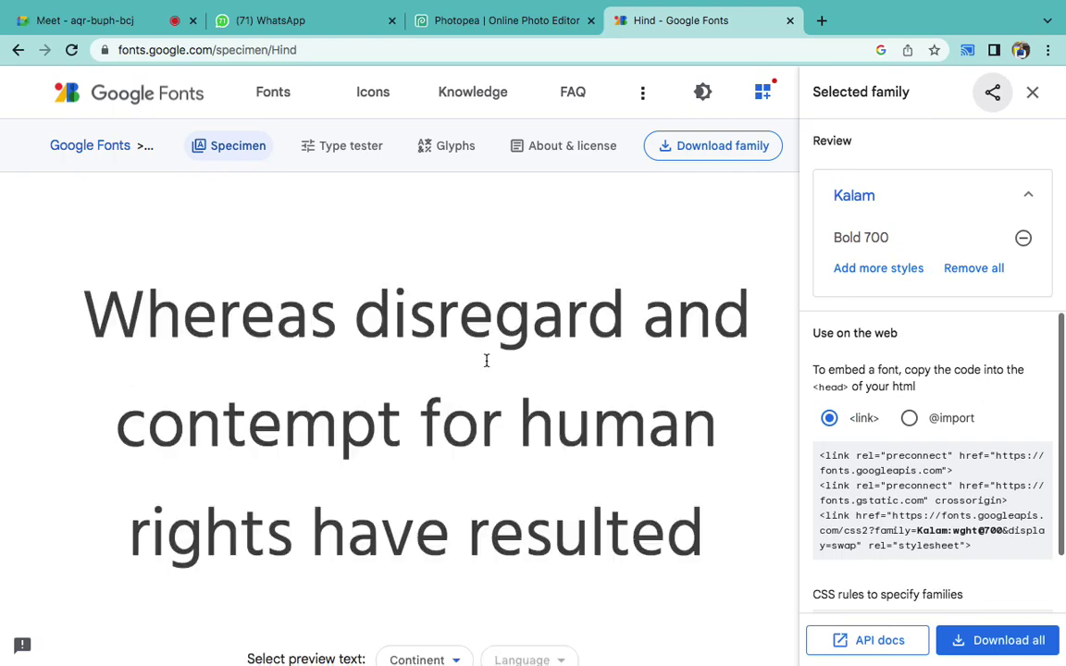
scroll(481, 359, up, 2)
click(1033, 93)
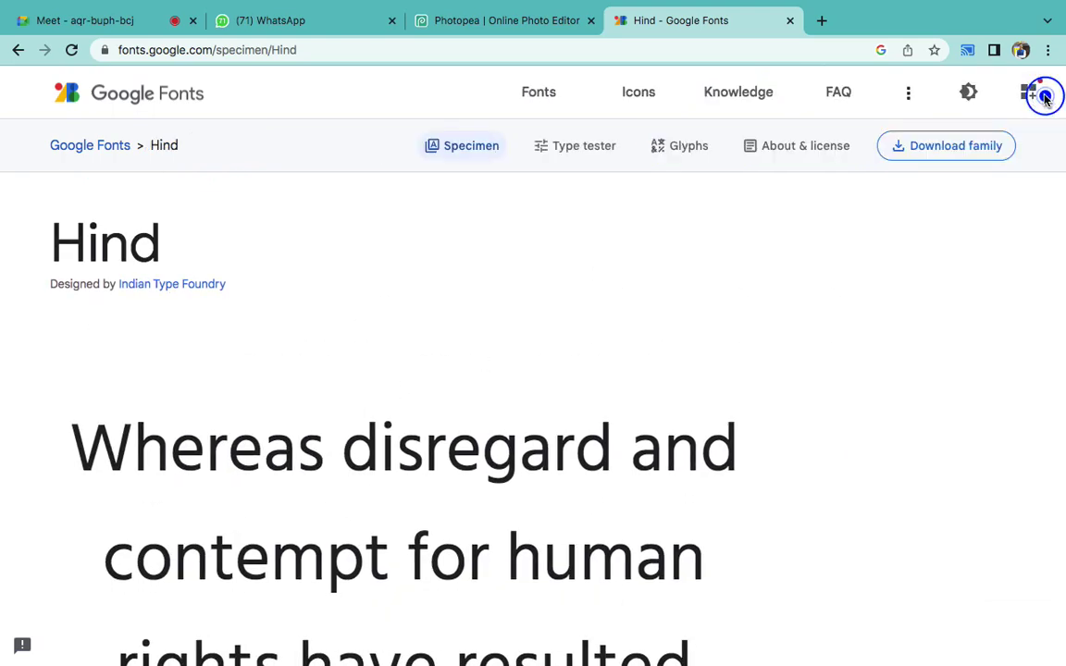
click(532, 89)
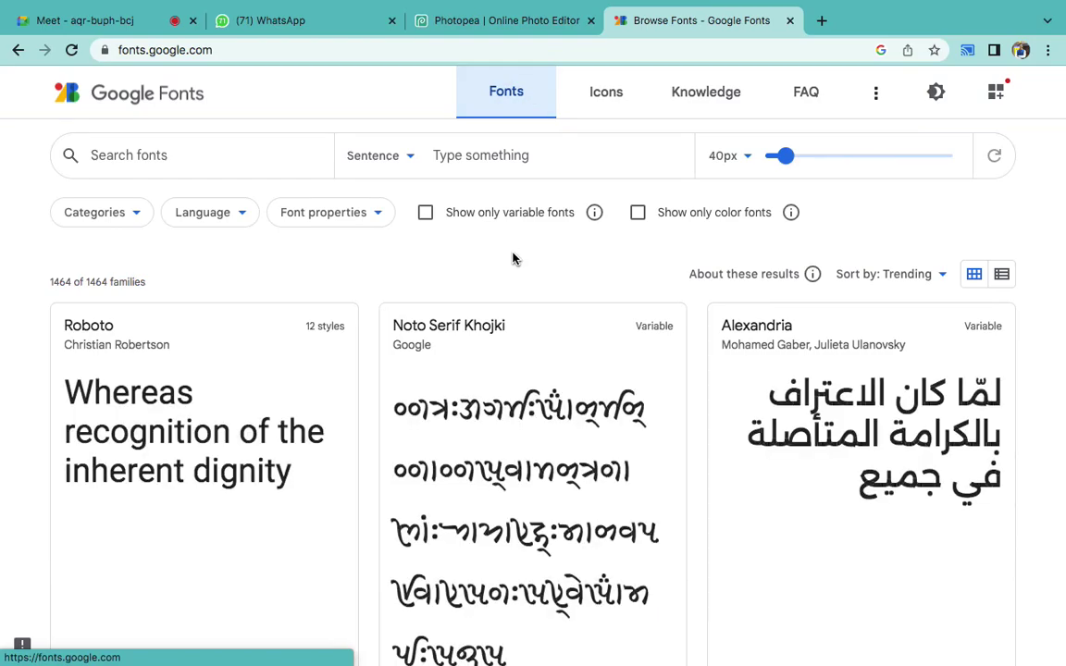
- Search the Google Fonts catalogue for 'hindi'
scroll(629, 425, down, 3)
scroll(629, 424, down, 3)
scroll(628, 425, down, 5)
scroll(628, 425, down, 5)
scroll(628, 424, up, 15)
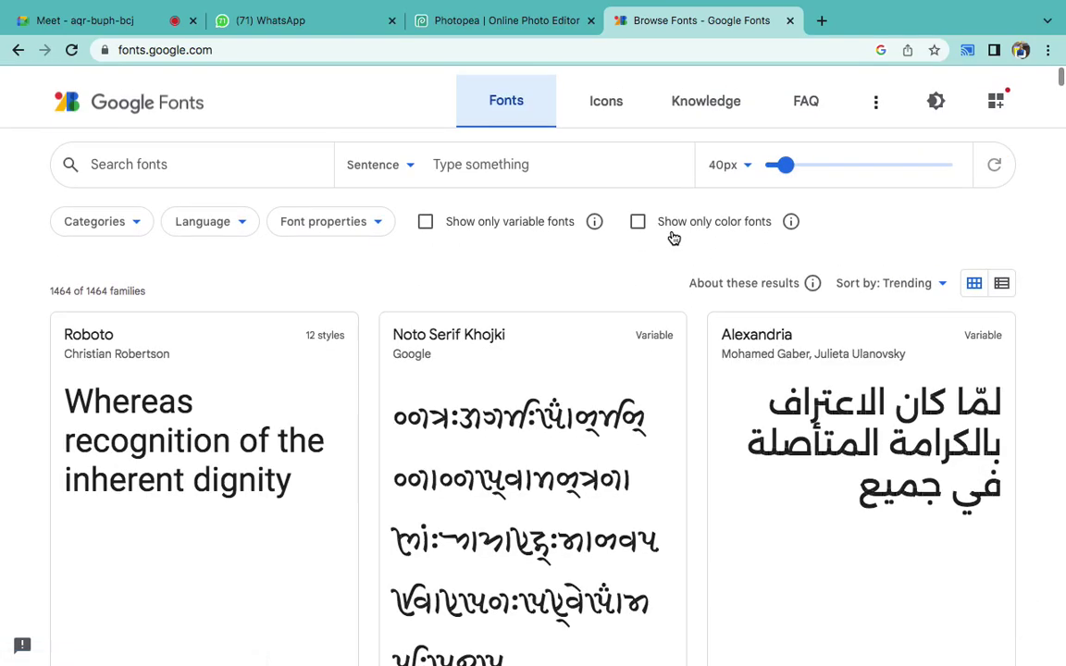
click(547, 161)
click(194, 162)
text(hindi)
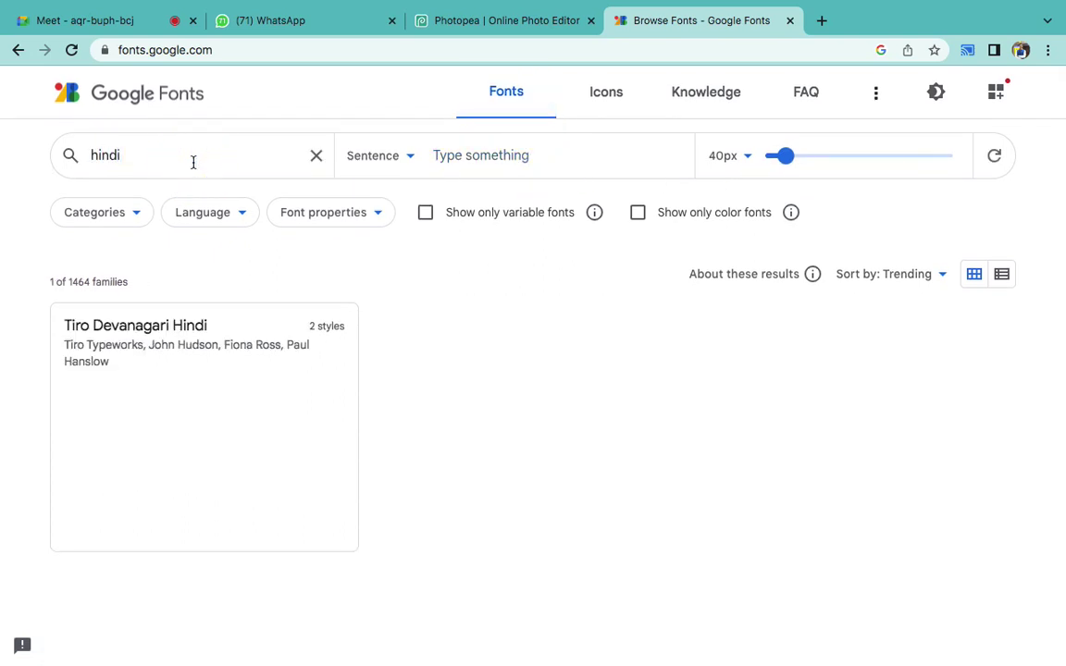
- Scroll through the Language filter options, then close the list
click(208, 220)
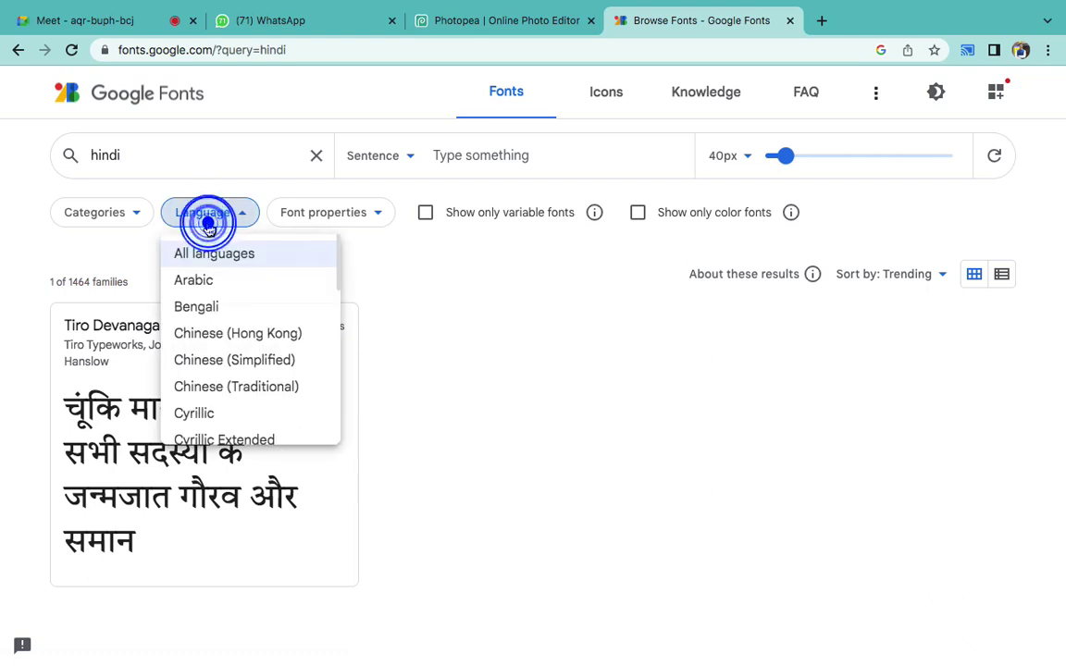
scroll(228, 339, down, 2)
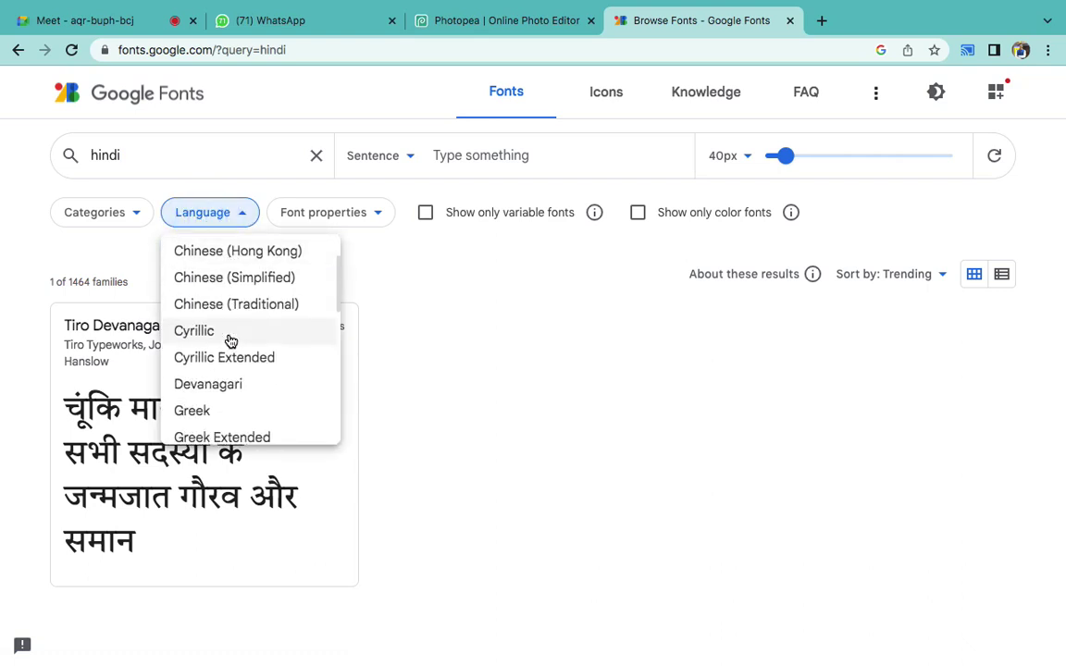
scroll(231, 341, down, 2)
scroll(219, 407, down, 1)
scroll(225, 360, down, 1)
scroll(226, 360, down, 2)
scroll(221, 399, down, 1)
scroll(239, 360, up, 2)
scroll(239, 360, up, 1)
scroll(239, 360, up, 1)
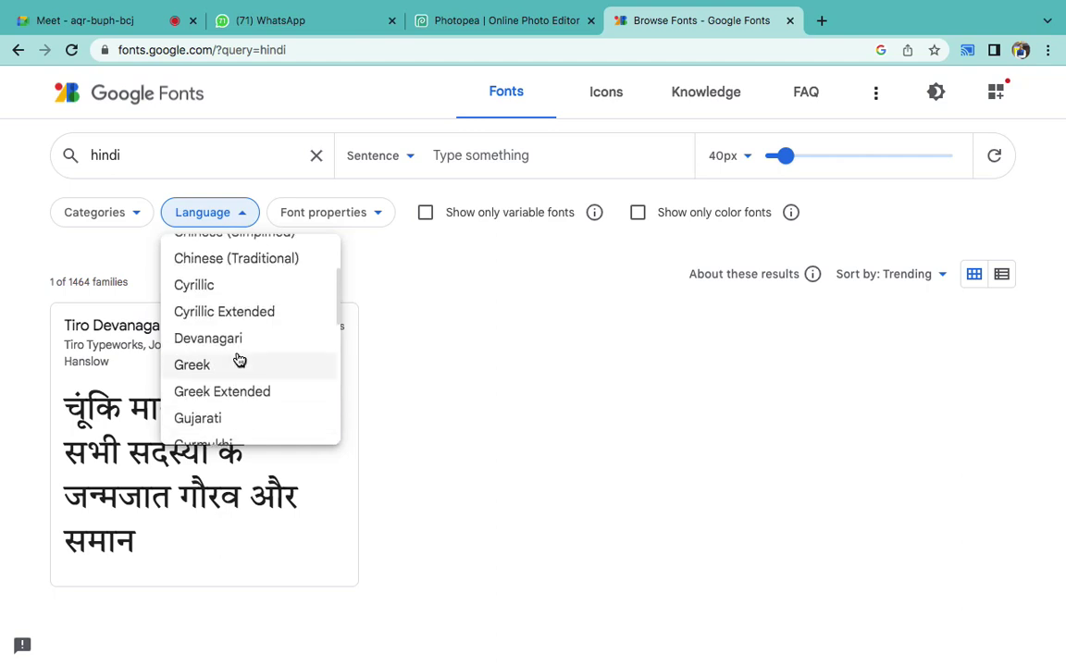
key(ctrl+a)
click(487, 392)
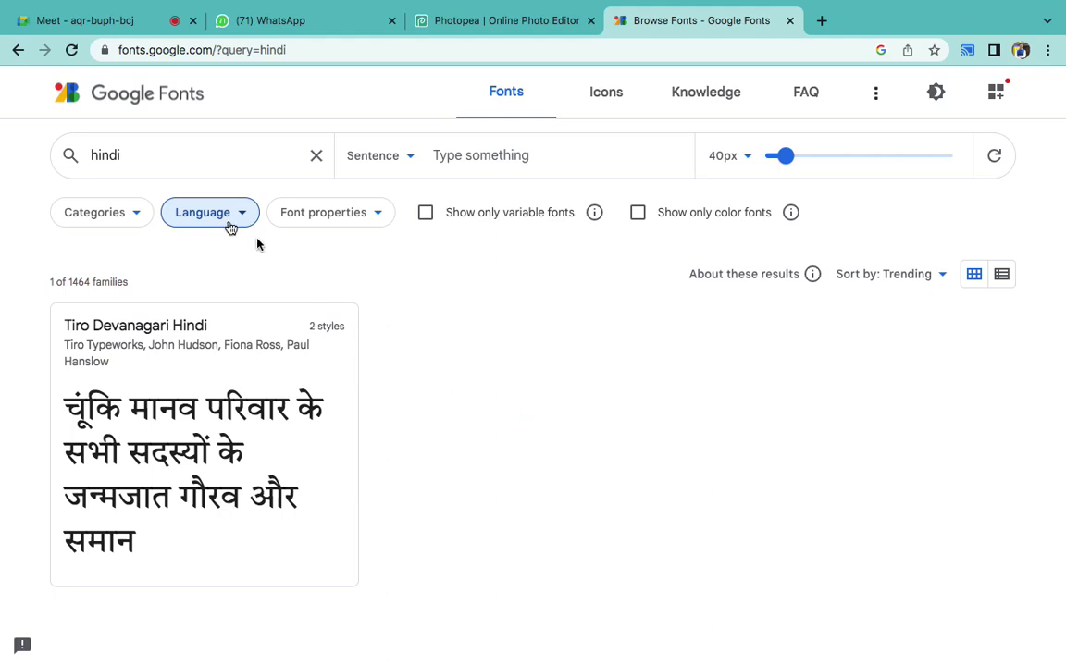
- Filter the font catalogue by the Tamil language
click(183, 211)
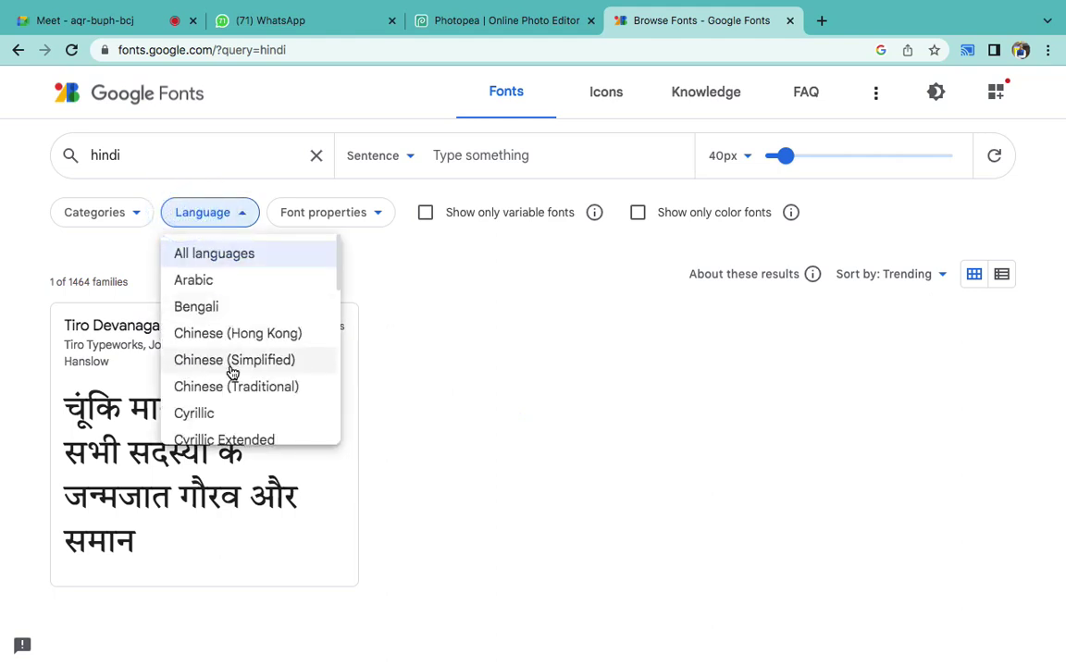
scroll(230, 368, down, 2)
scroll(232, 370, down, 2)
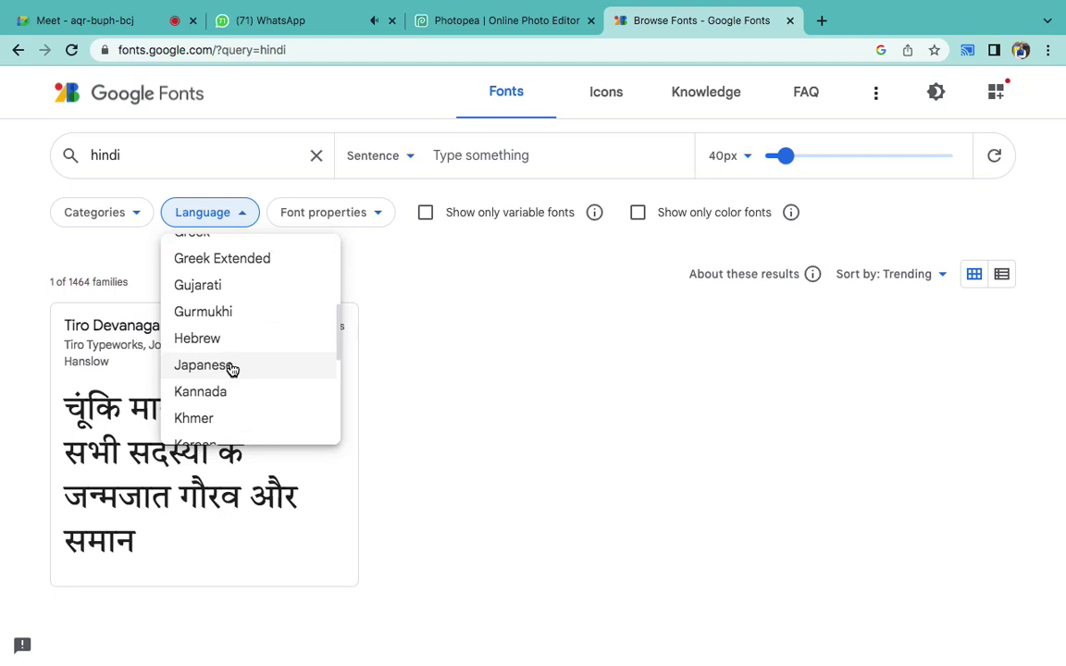
scroll(244, 358, down, 2)
scroll(245, 358, down, 2)
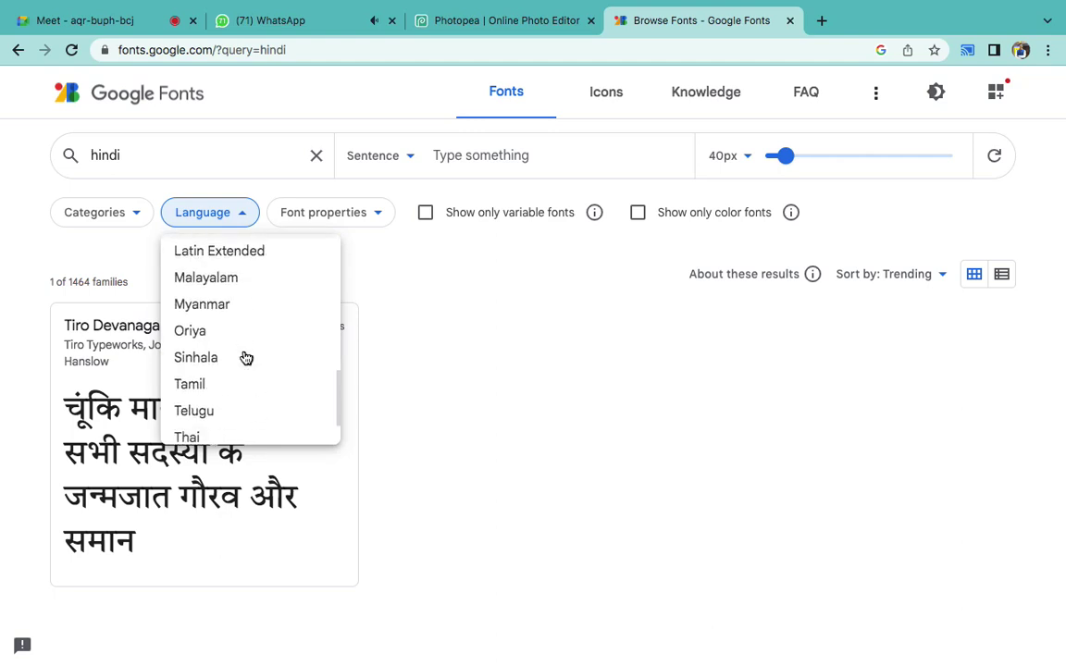
scroll(247, 388, down, 1)
scroll(218, 352, down, 1)
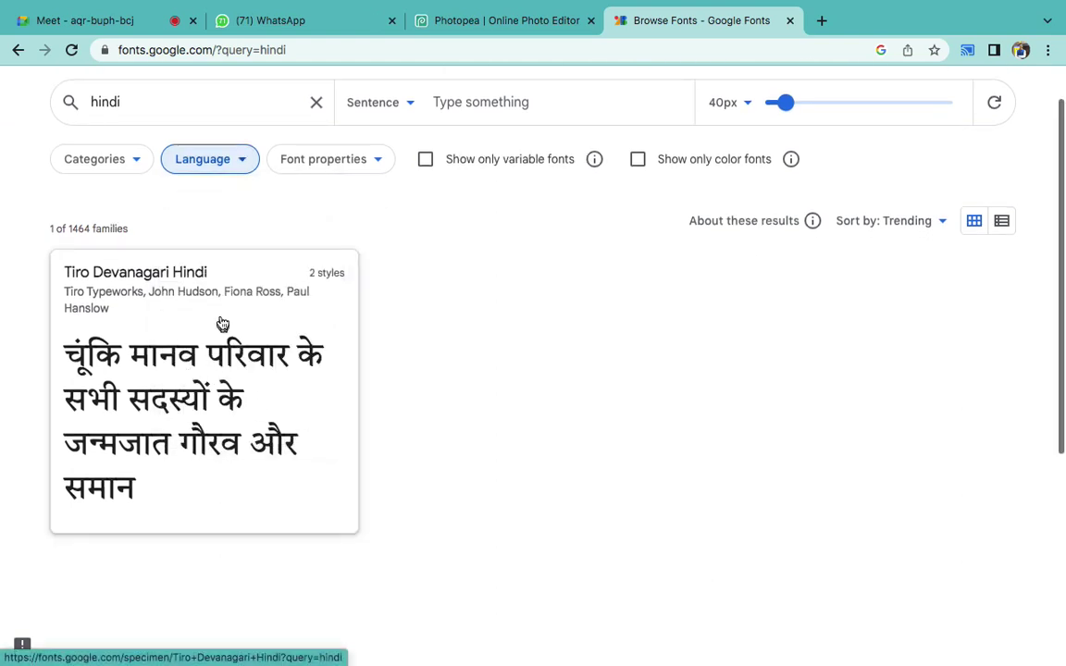
click(224, 160)
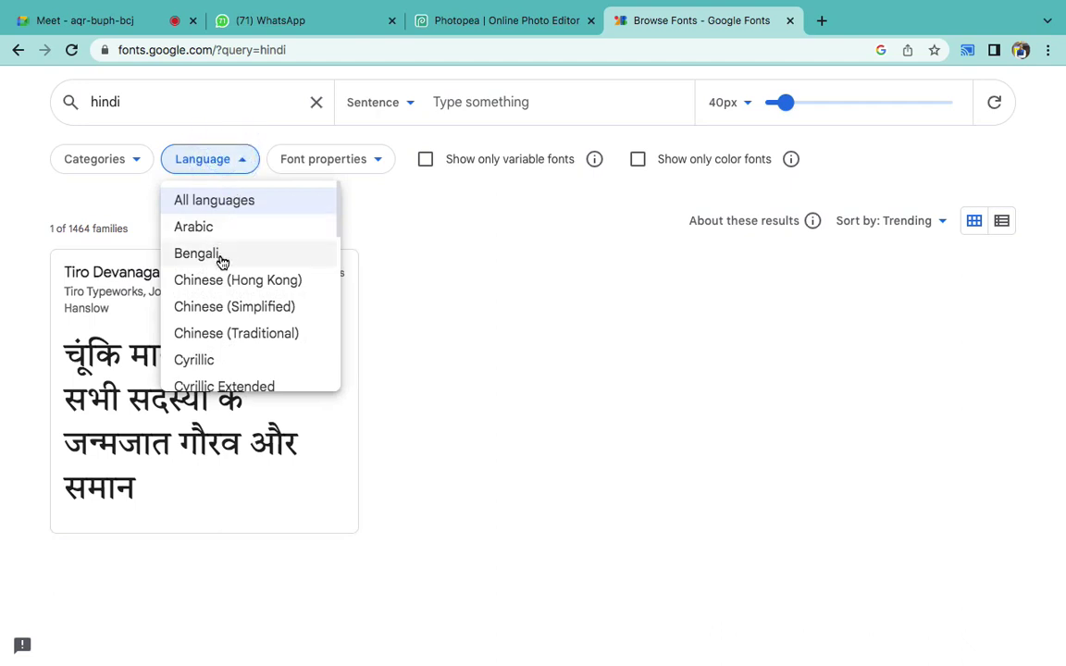
scroll(229, 321, down, 2)
scroll(229, 320, down, 1)
scroll(230, 320, down, 1)
scroll(230, 320, down, 1)
scroll(228, 329, down, 1)
scroll(227, 334, down, 1)
scroll(227, 335, down, 1)
scroll(227, 334, down, 1)
scroll(227, 334, down, 1)
scroll(227, 334, down, 1)
scroll(226, 334, down, 1)
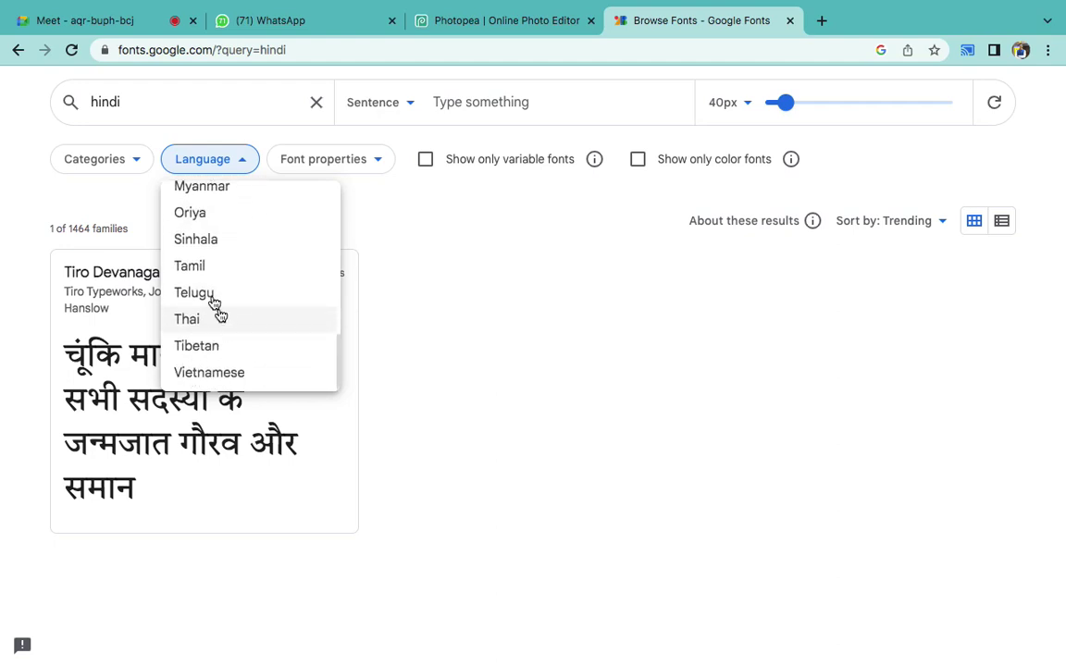
click(207, 271)
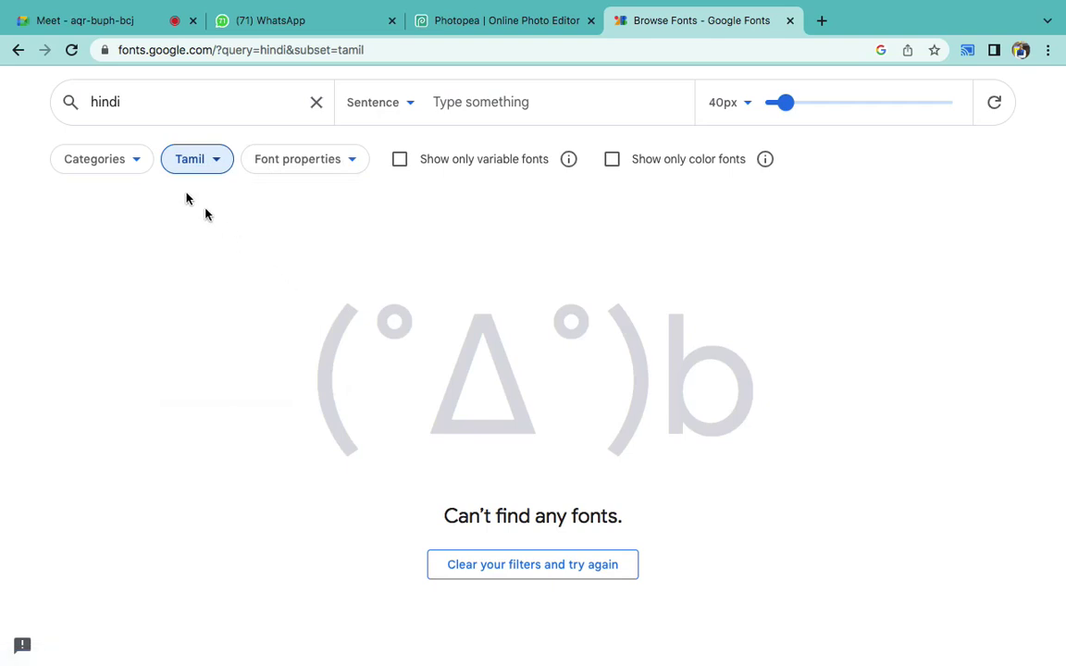
- Clear the 'hindi' search term, leaving 15 Tamil families such as Hind Madurai and Catamaran
click(316, 103)
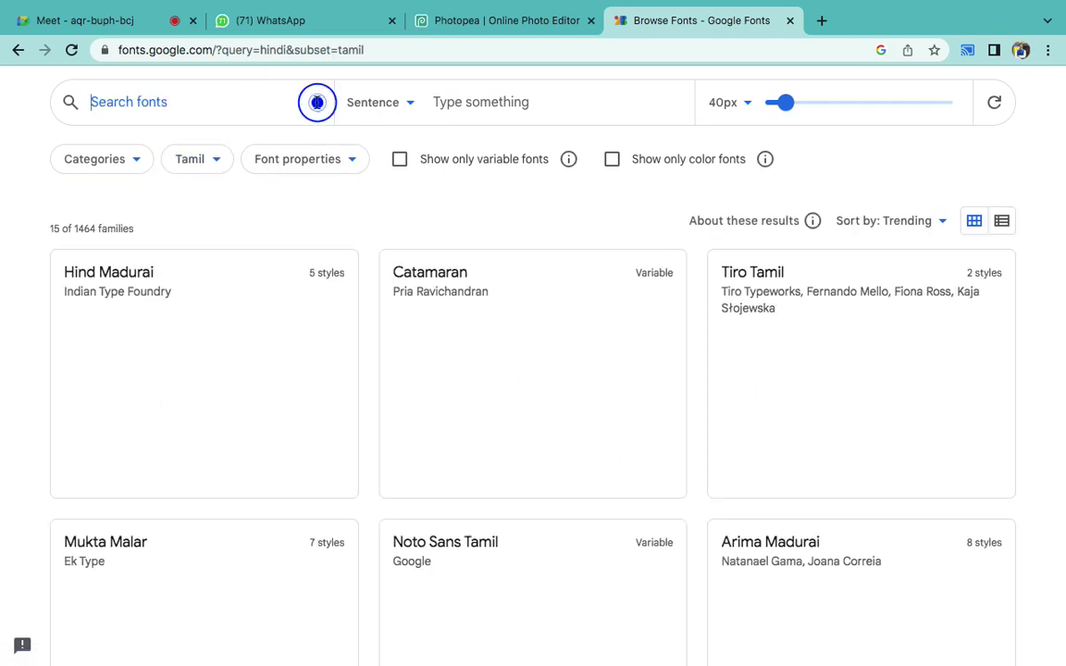
click(190, 162)
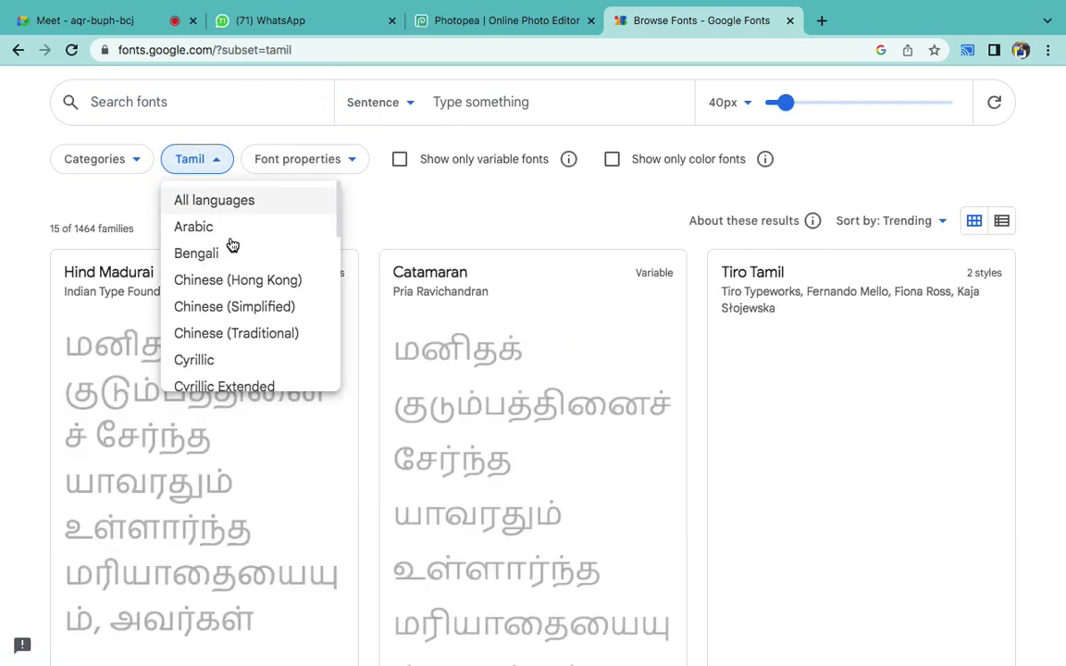
scroll(232, 245, down, 3)
scroll(232, 244, up, 2)
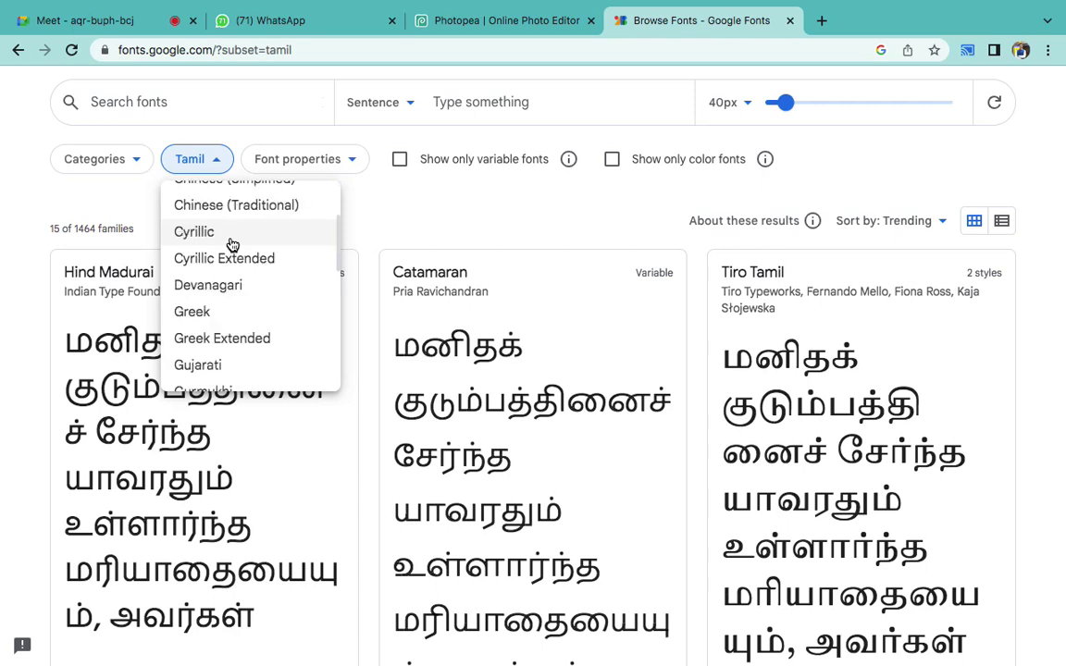
scroll(231, 244, down, 2)
scroll(231, 244, down, 1)
scroll(232, 244, down, 3)
scroll(231, 244, down, 2)
click(56, 176)
click(67, 152)
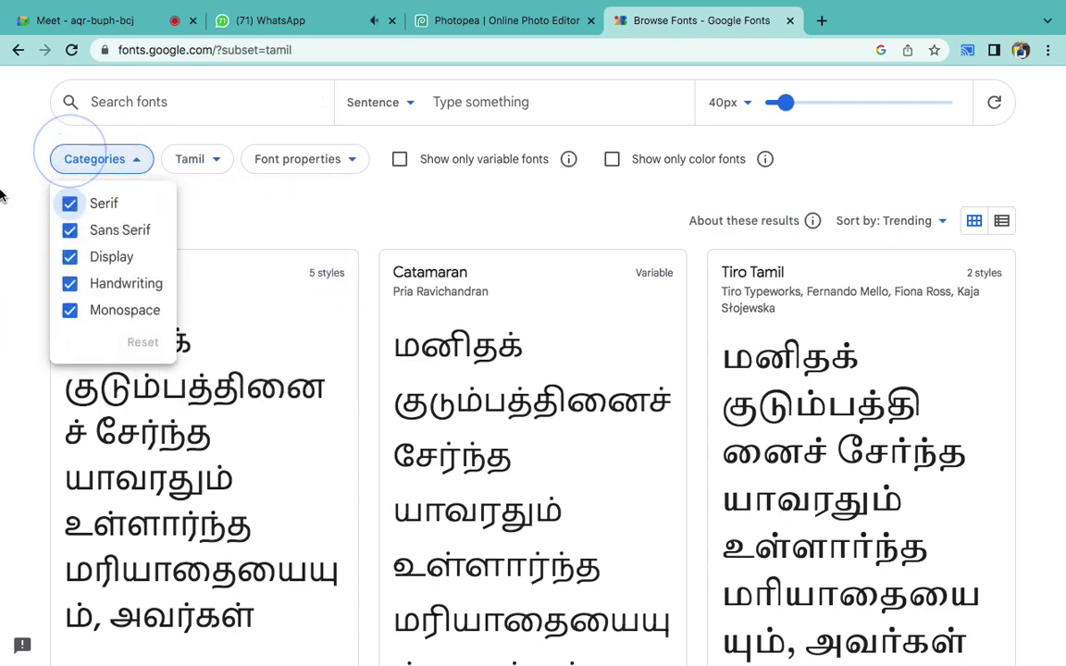
click(66, 153)
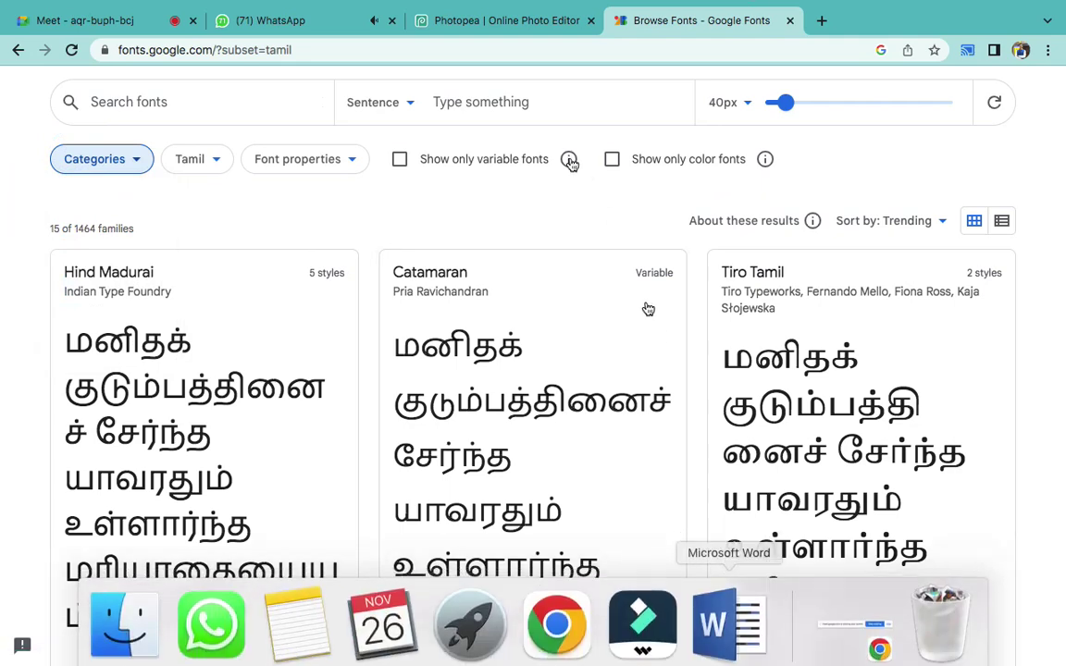
click(495, 17)
- Create a blank 1280x720 New Project.psd and place an empty Text layer 1 on the canvas
click(270, 304)
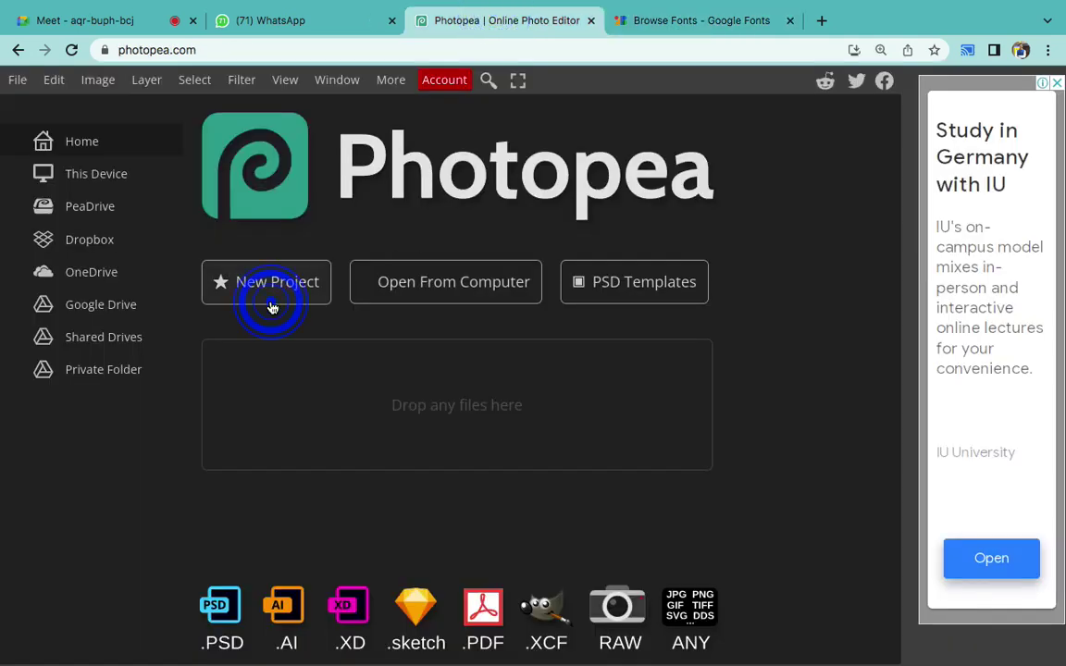
click(275, 312)
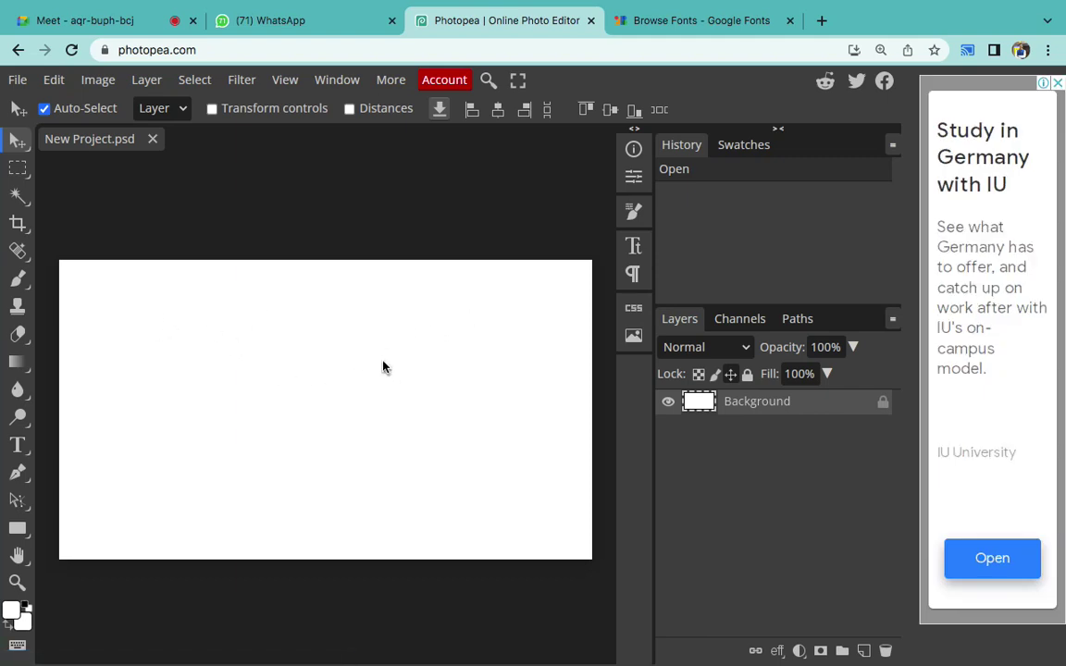
click(21, 448)
click(173, 379)
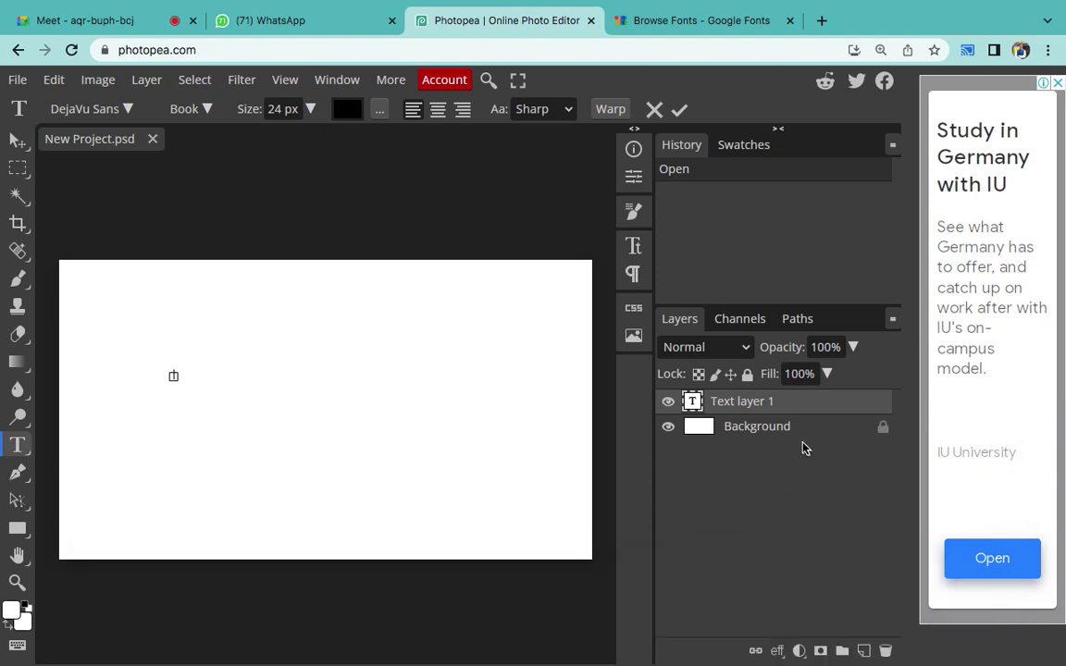
click(820, 20)
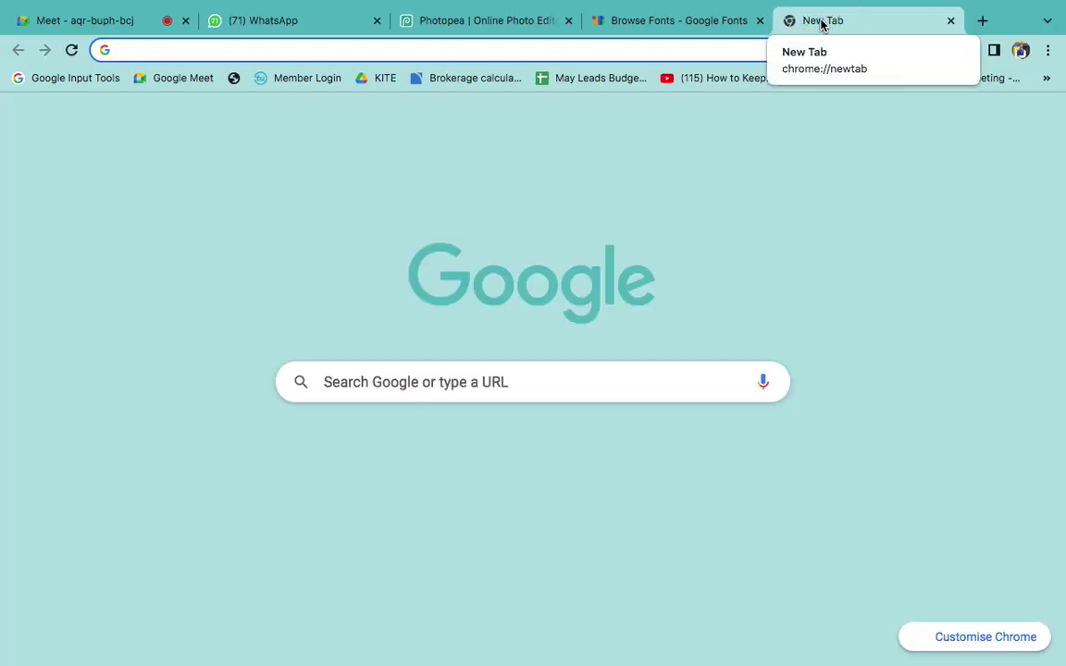
- Search 'google input tools', admitting a call participant midway, and open the online typing page
text(google)
click(120, 28)
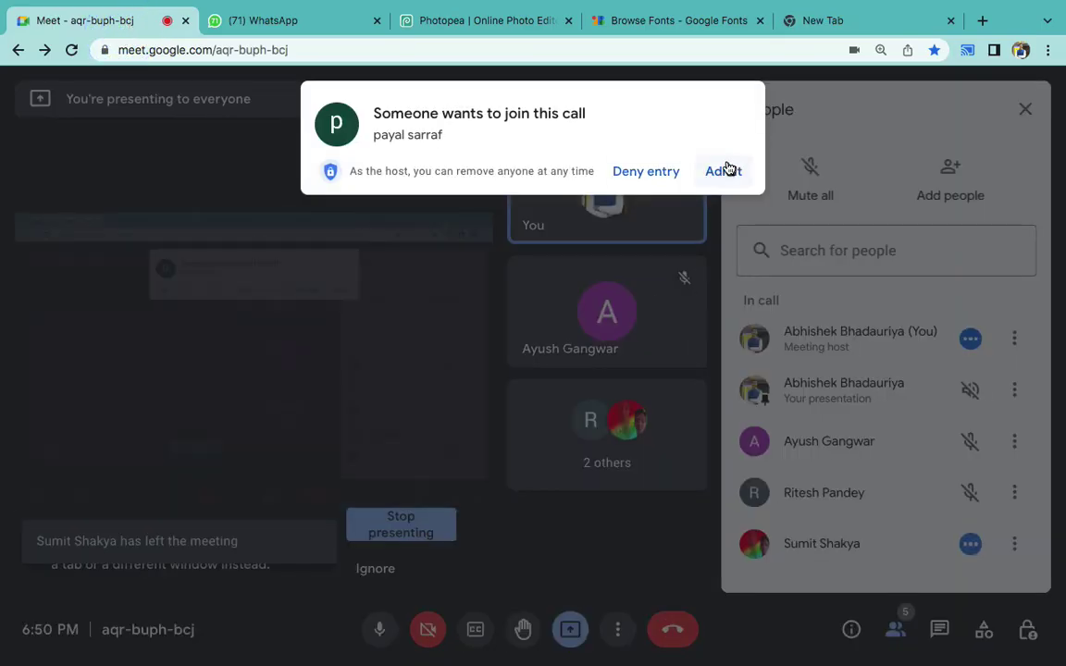
click(725, 170)
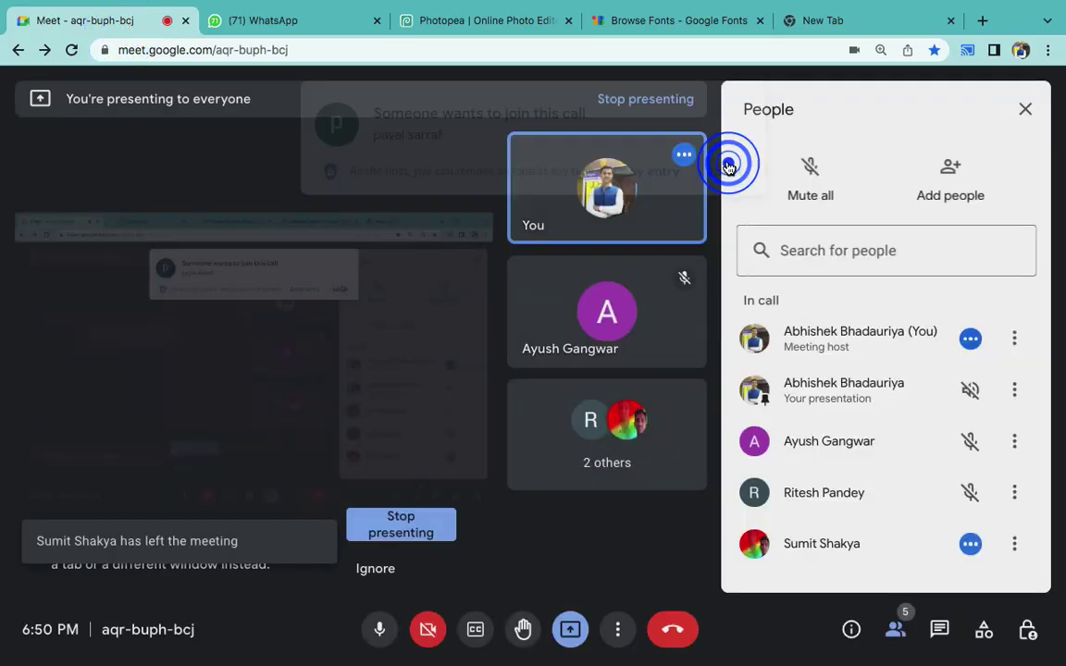
click(830, 22)
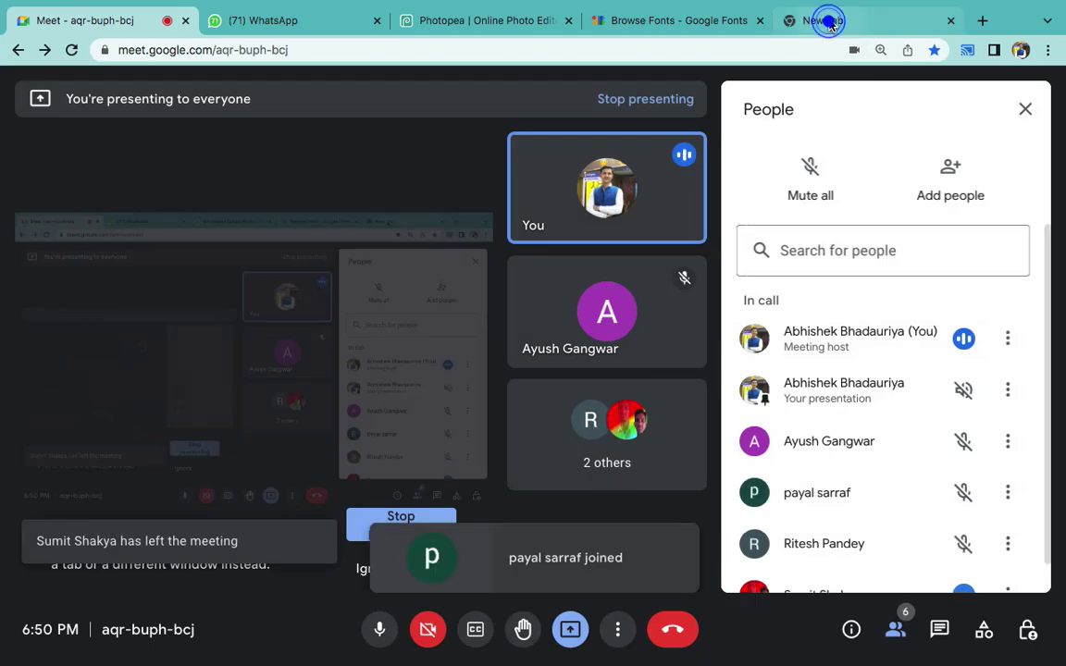
text(input)
key(Return)
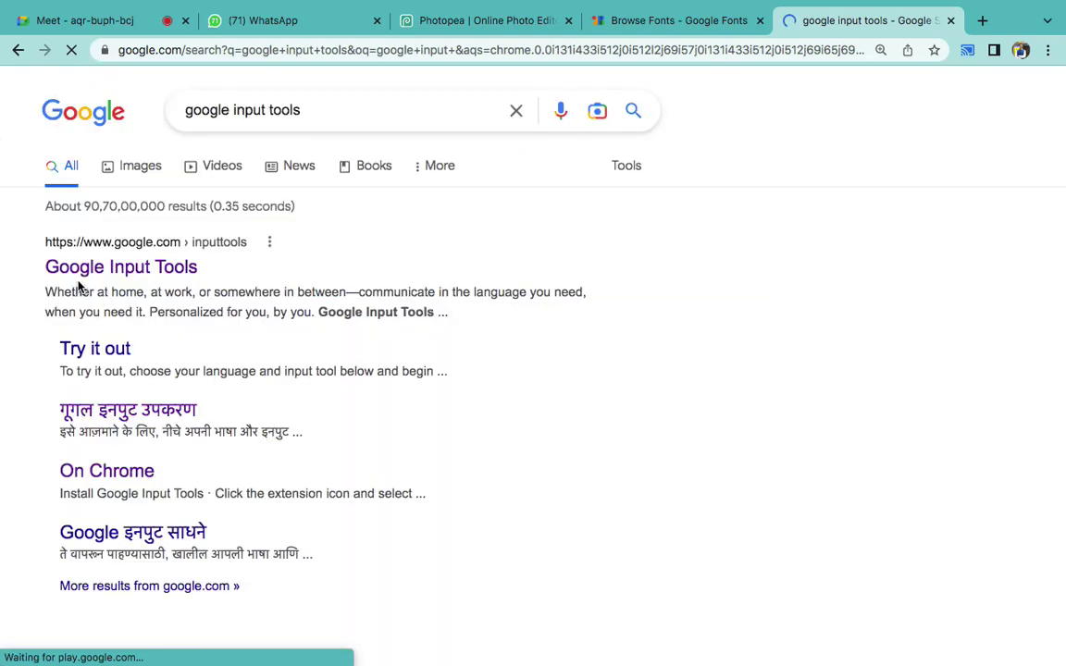
click(72, 271)
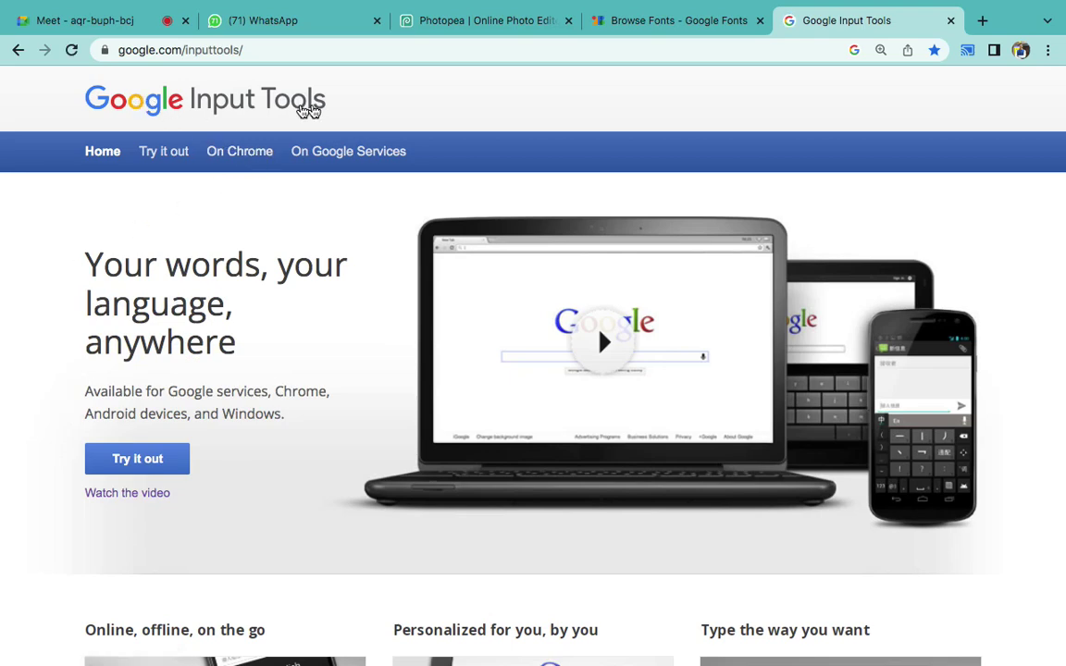
click(162, 161)
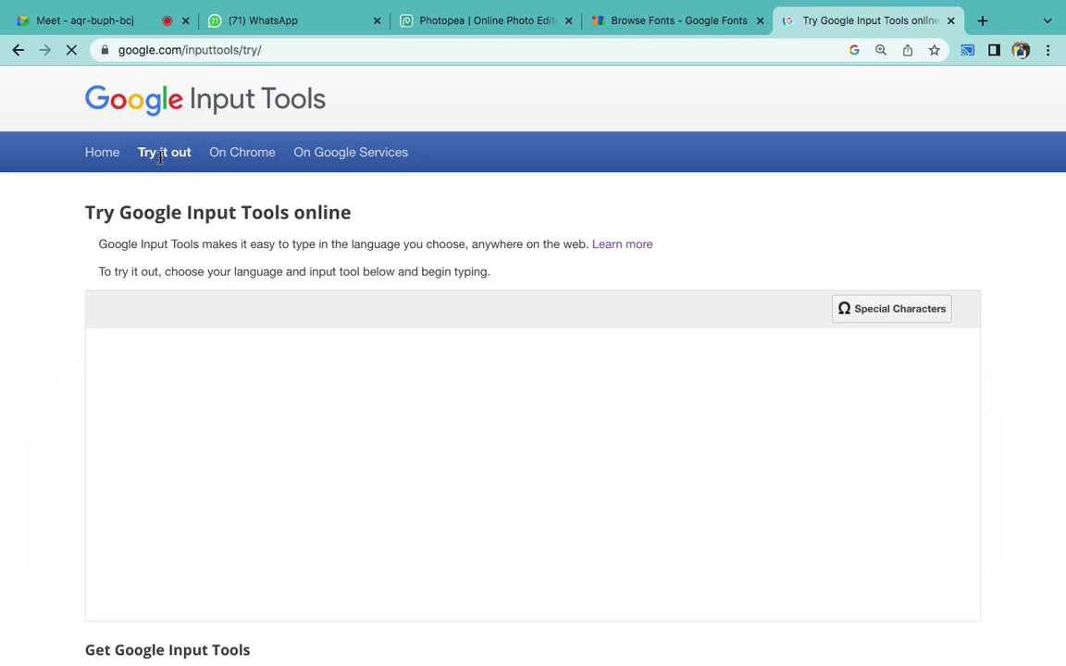
- Admit the waiting call participant and set the Google Input Tools language to Hindi
click(138, 22)
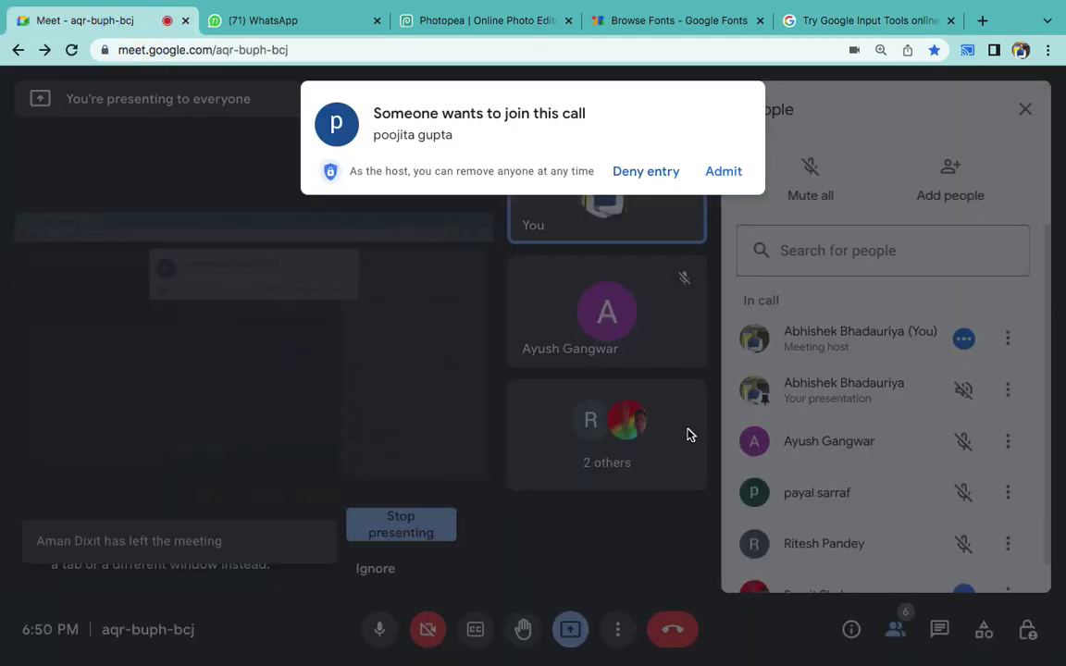
click(725, 172)
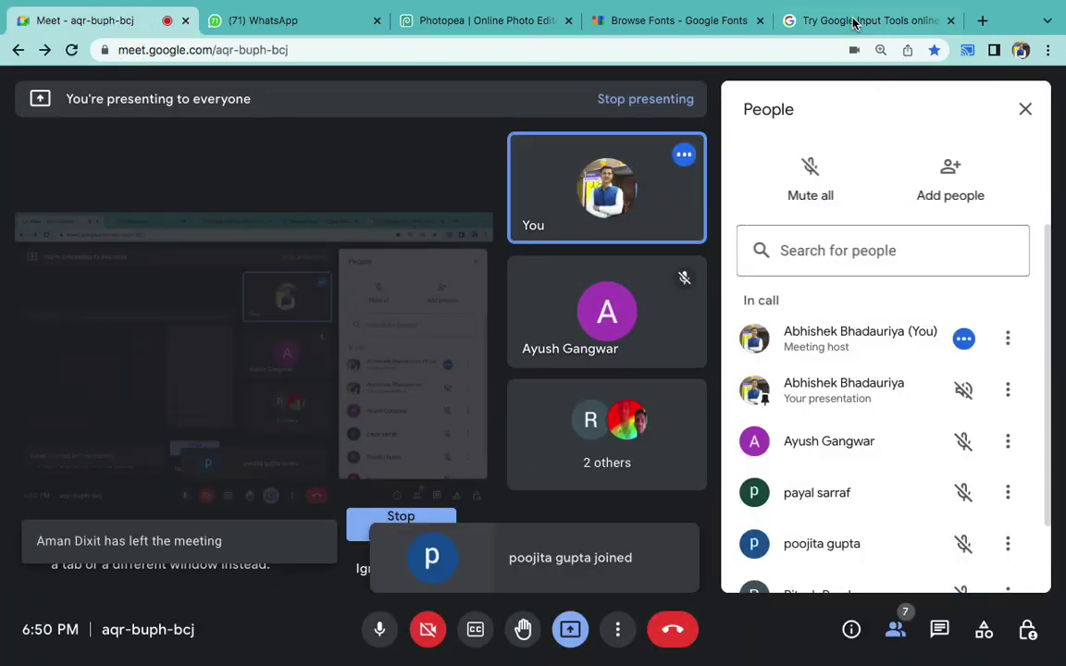
click(854, 23)
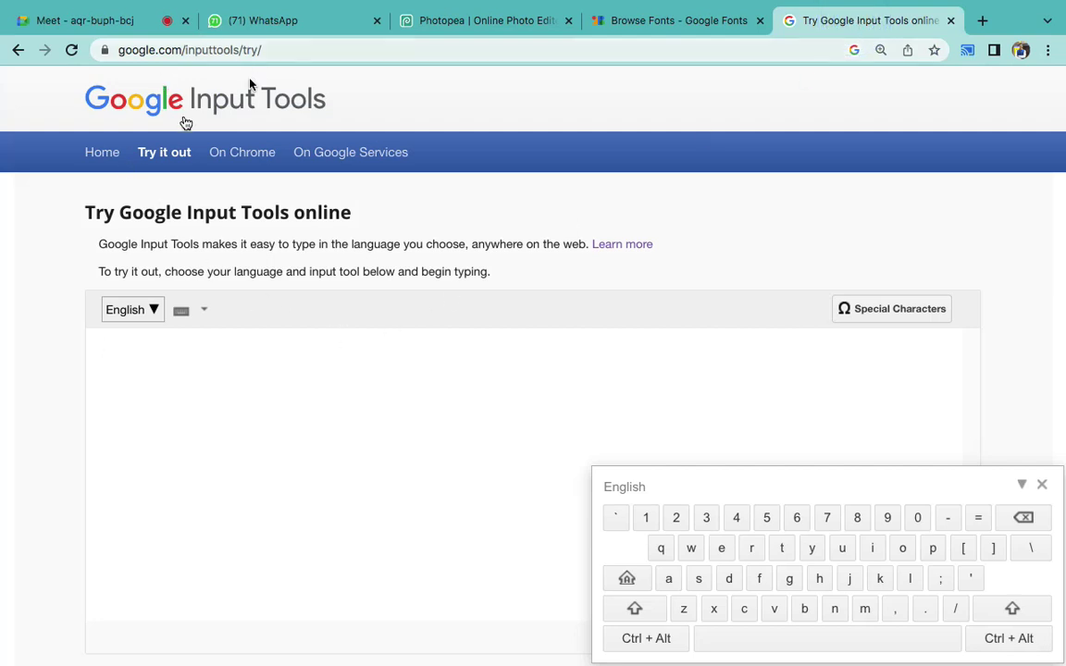
click(117, 317)
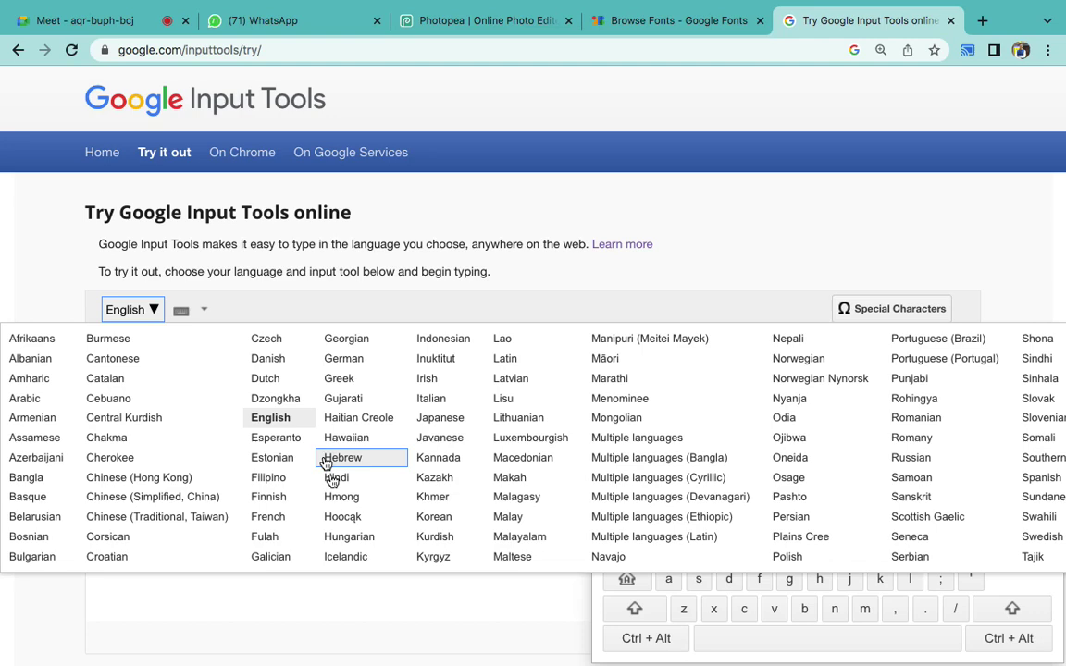
click(333, 476)
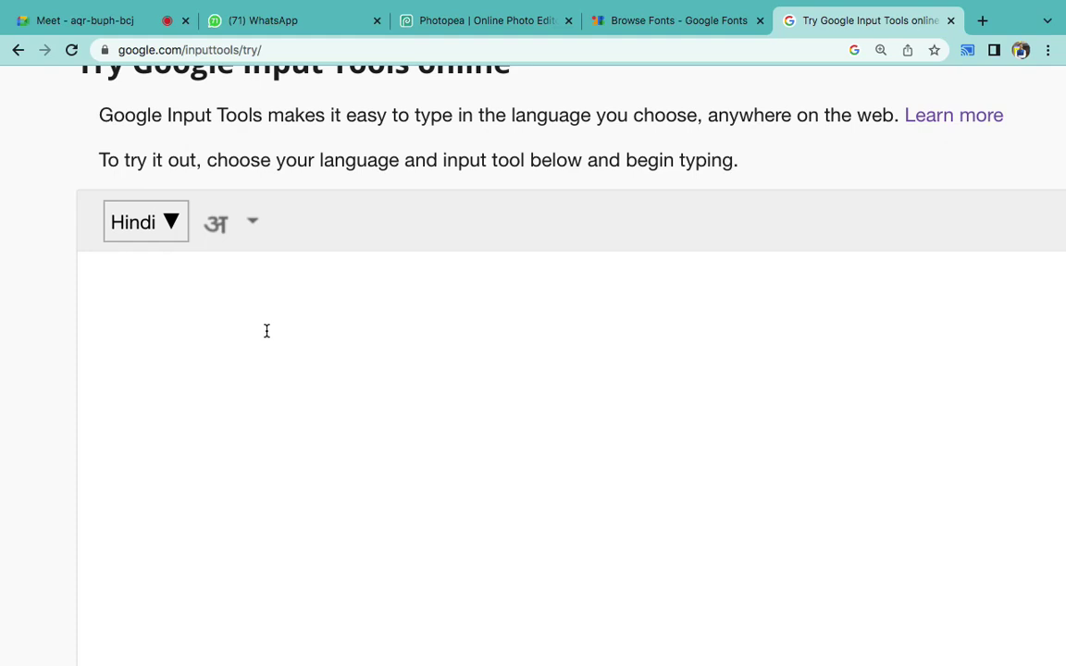
- Transliterate 'rank kanpur' into रैंक कानपुर, correcting कानपूर to कानपुर
text(rank)
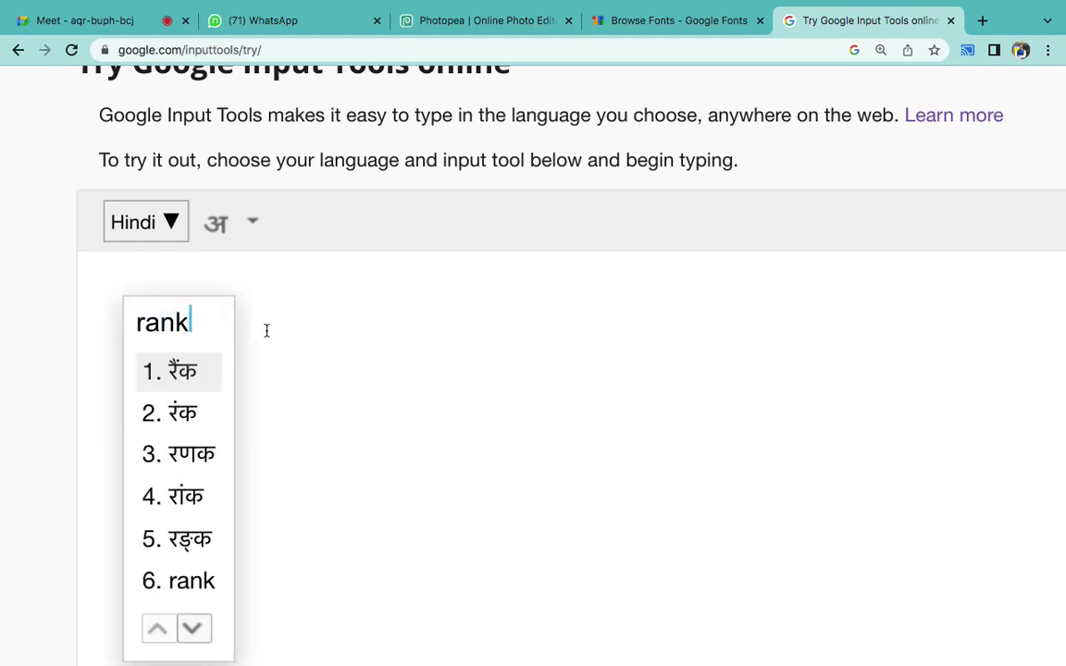
key(space)
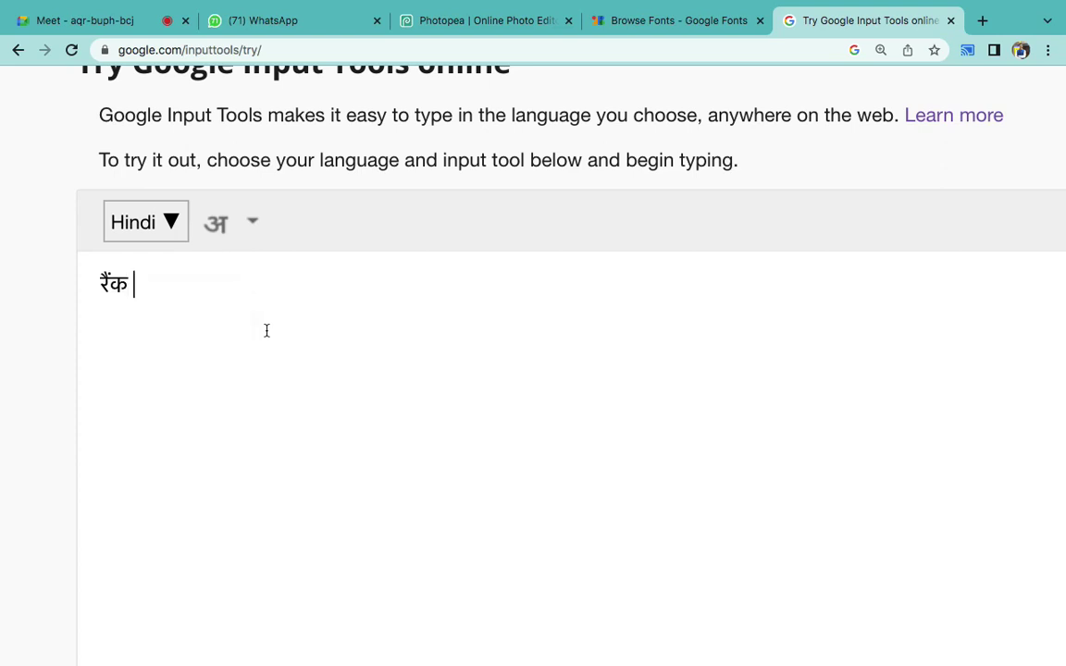
text(kanpur)
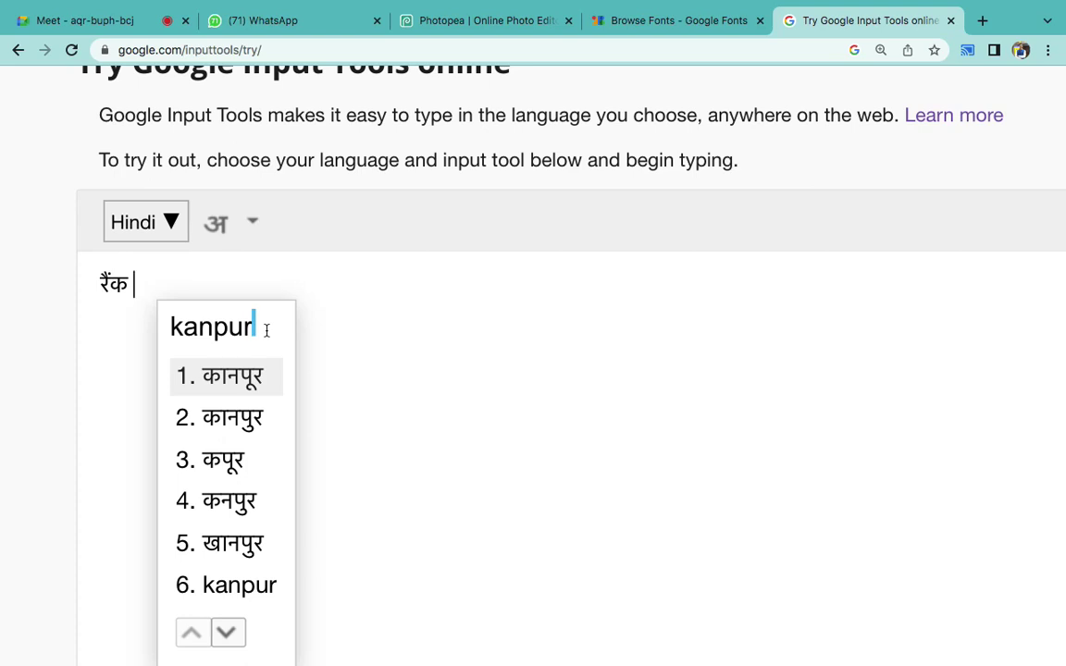
click(214, 345)
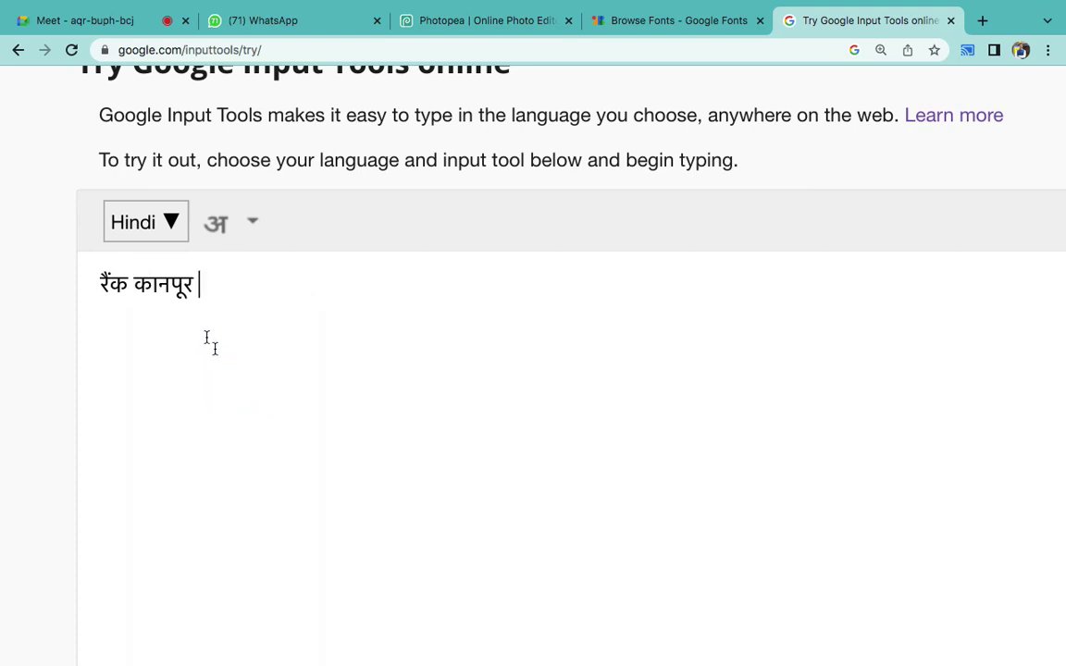
double_click(174, 282)
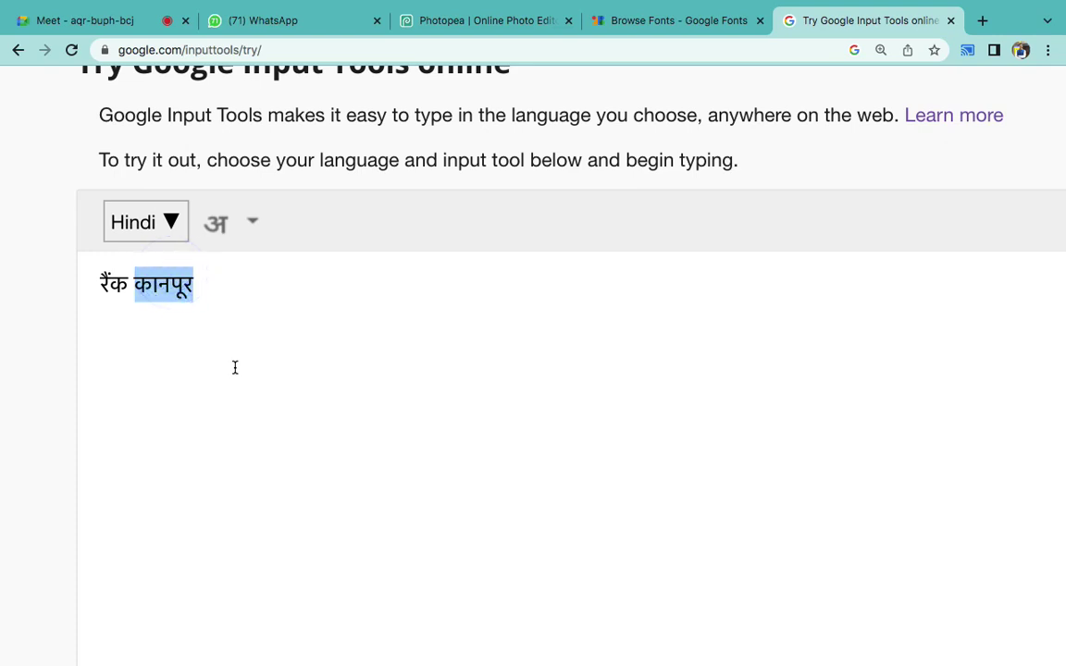
text(kanpur)
key(Down)
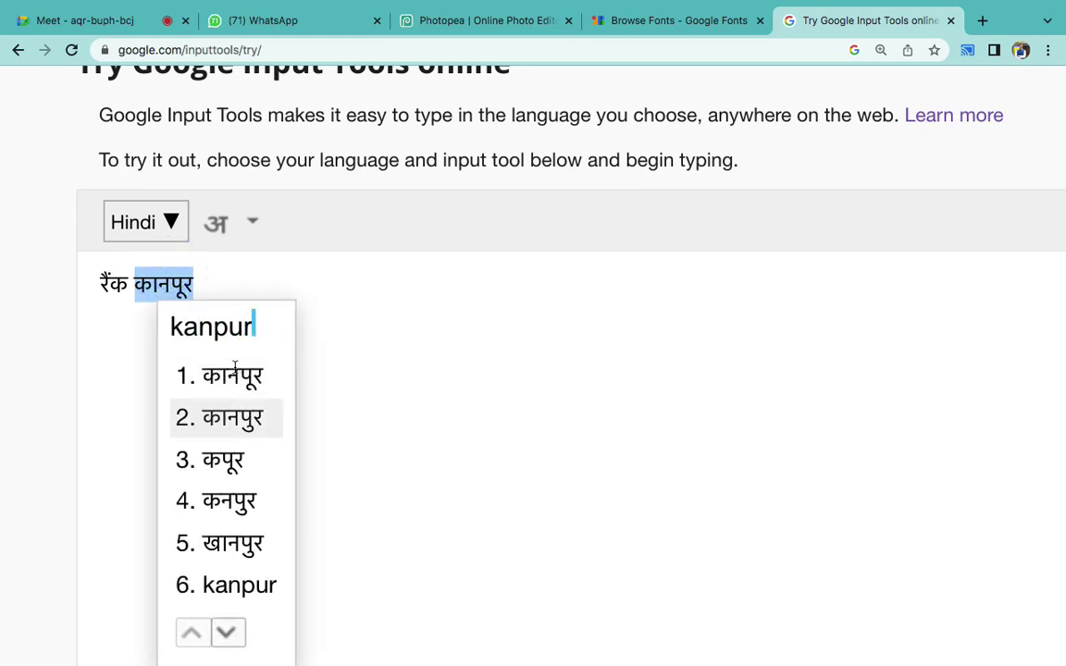
key(space)
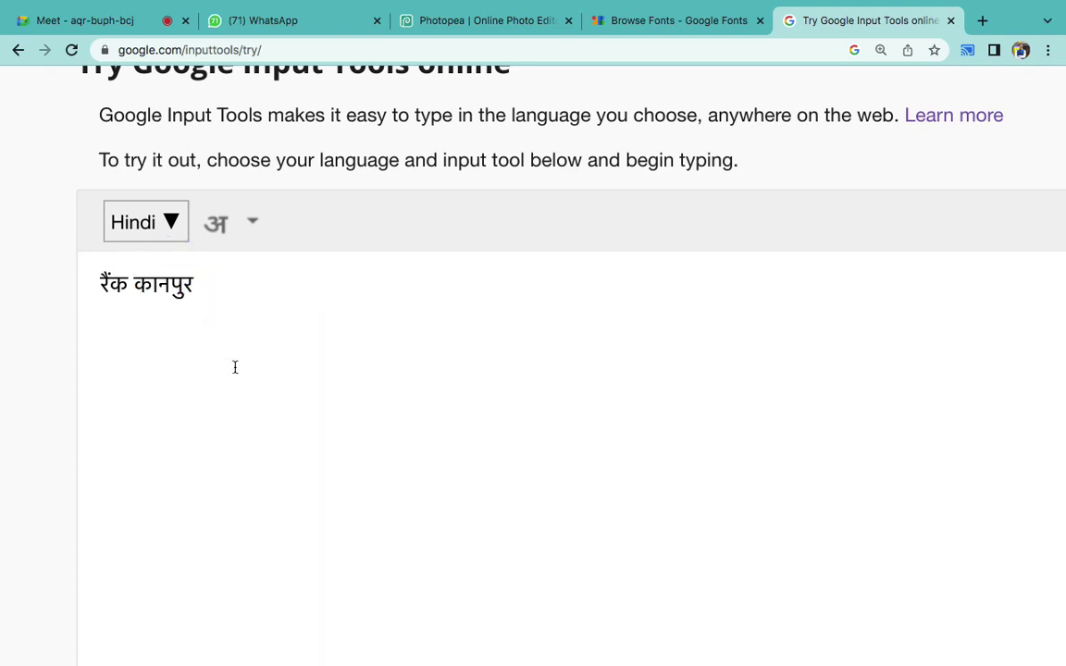
- Fix the phrase's last character and copy the whole Hindi text
key(super+a)
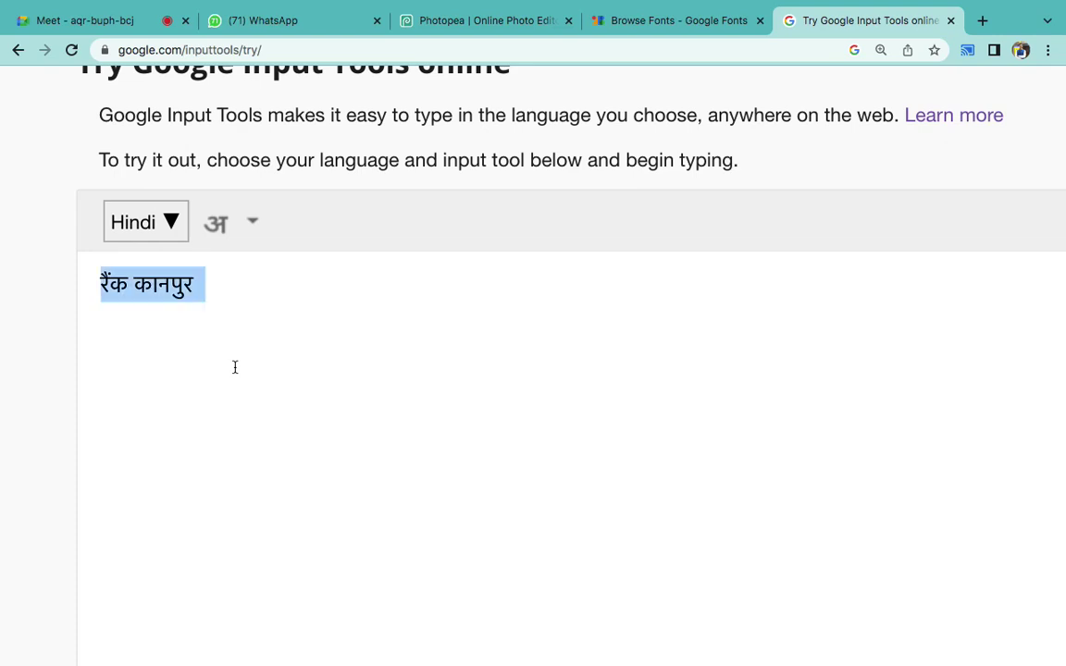
click(186, 282)
click(230, 284)
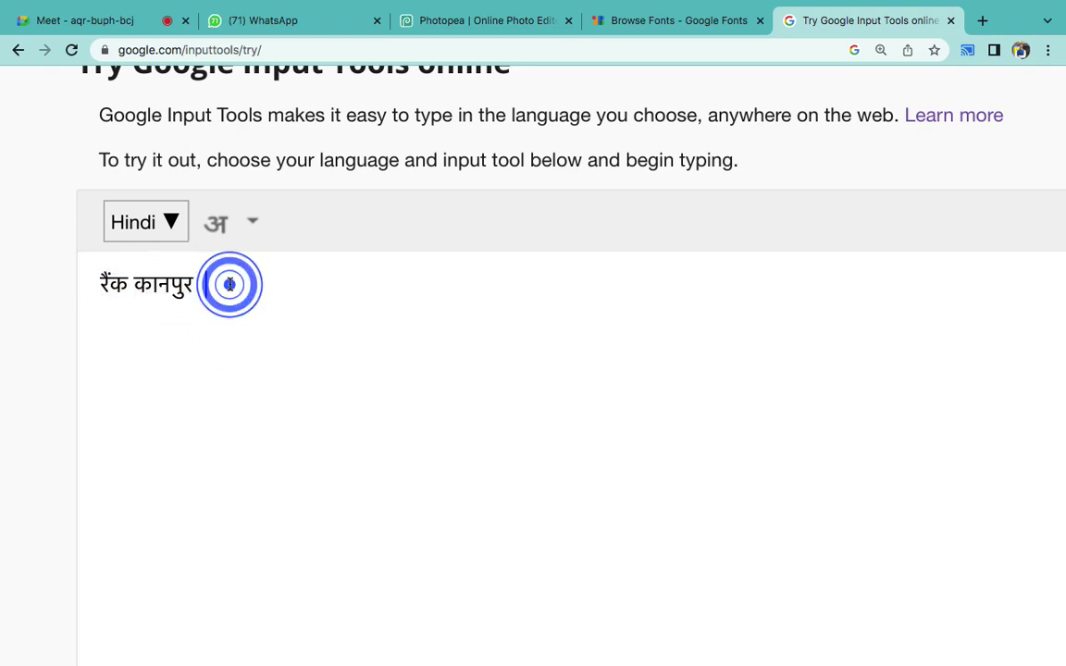
key(BackSpace)
text(r)
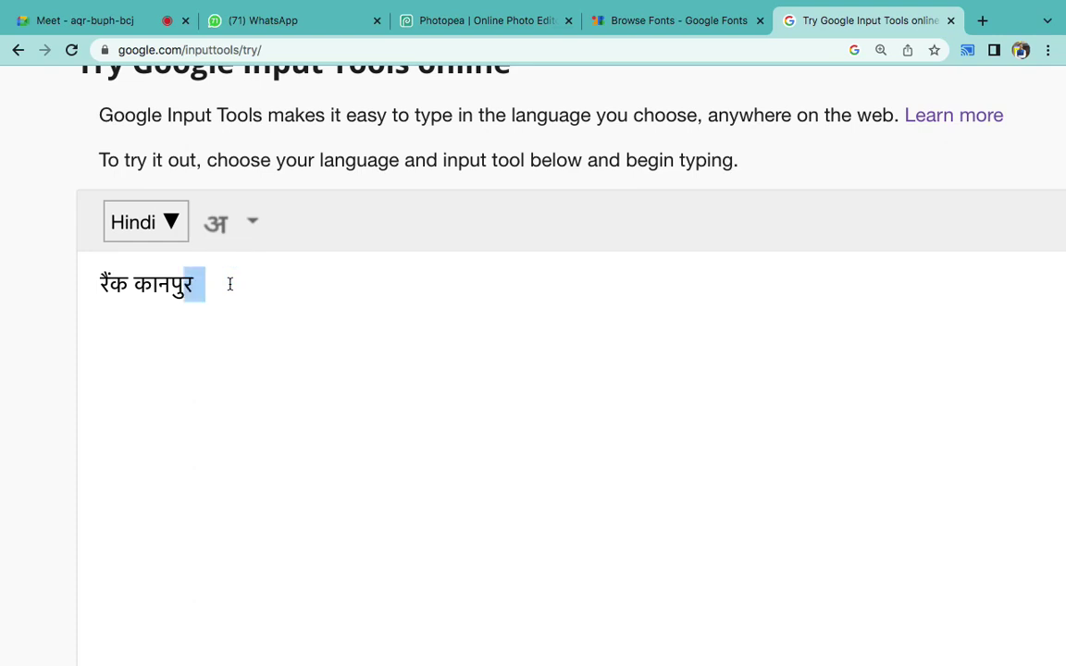
key(BackSpace)
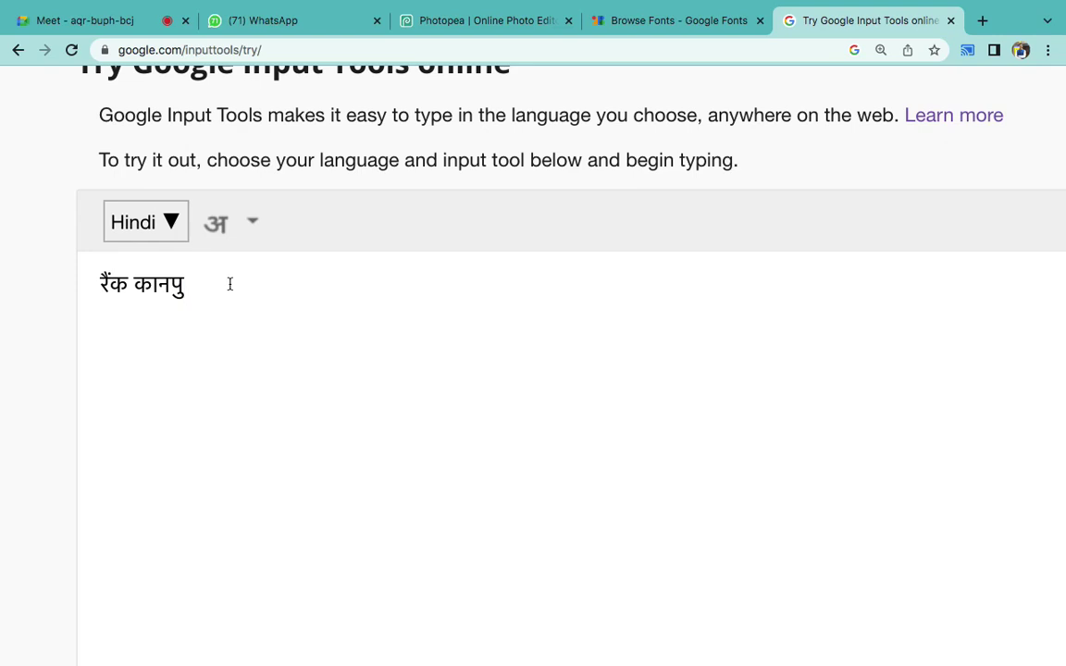
text(r)
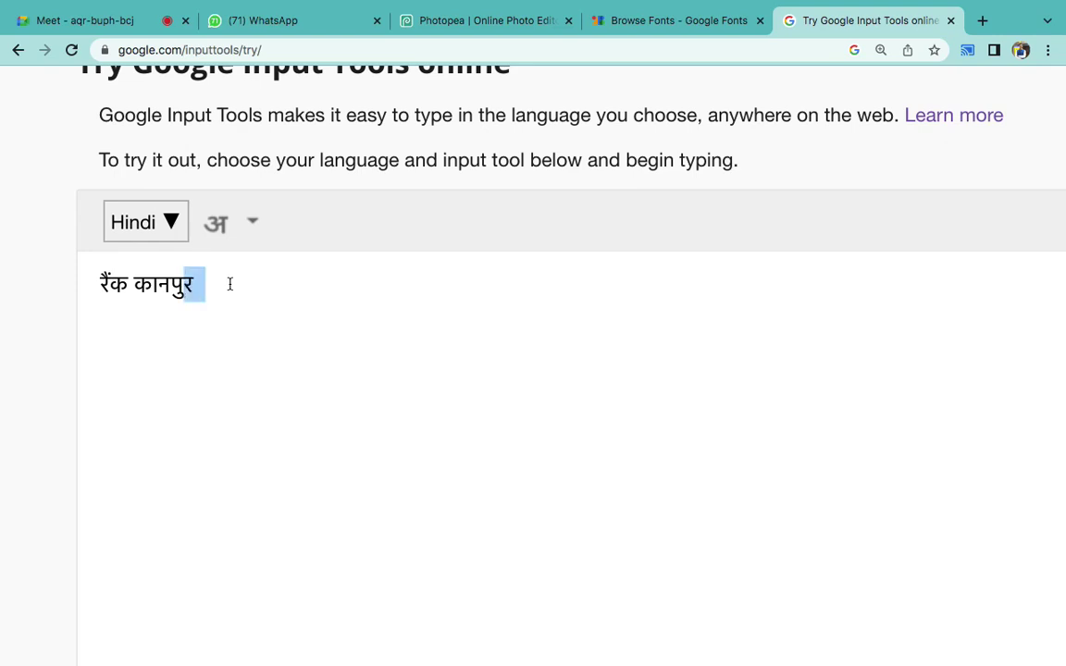
key(ctrl+a)
click(462, 19)
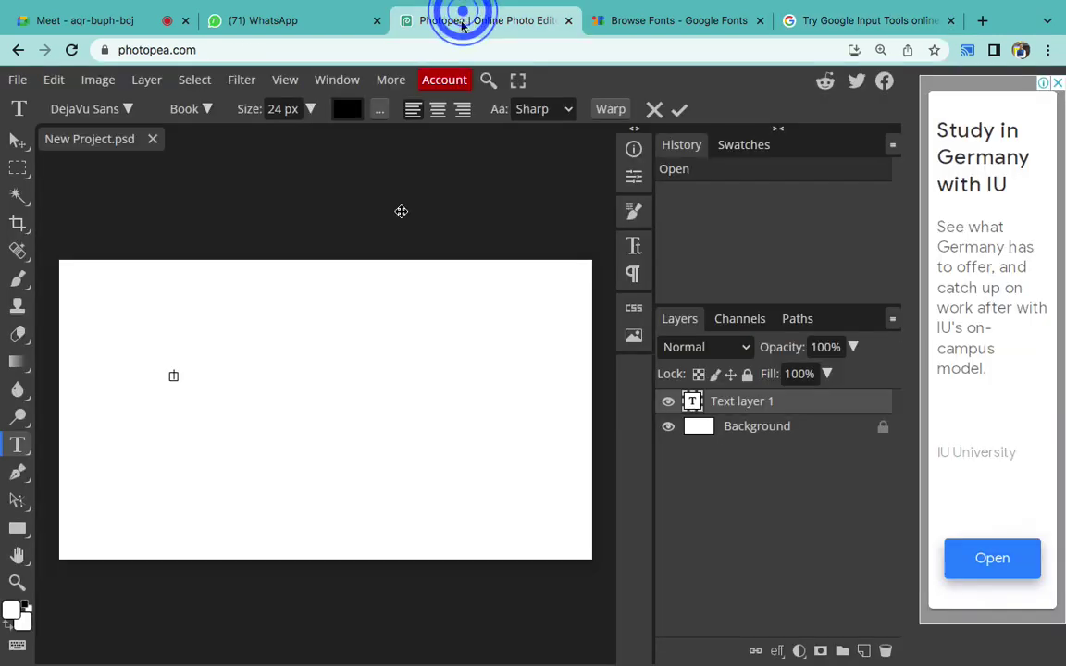
- Paste रैंक कानपुर into the text layer at 100 px and move it upward
key(ctrl+v)
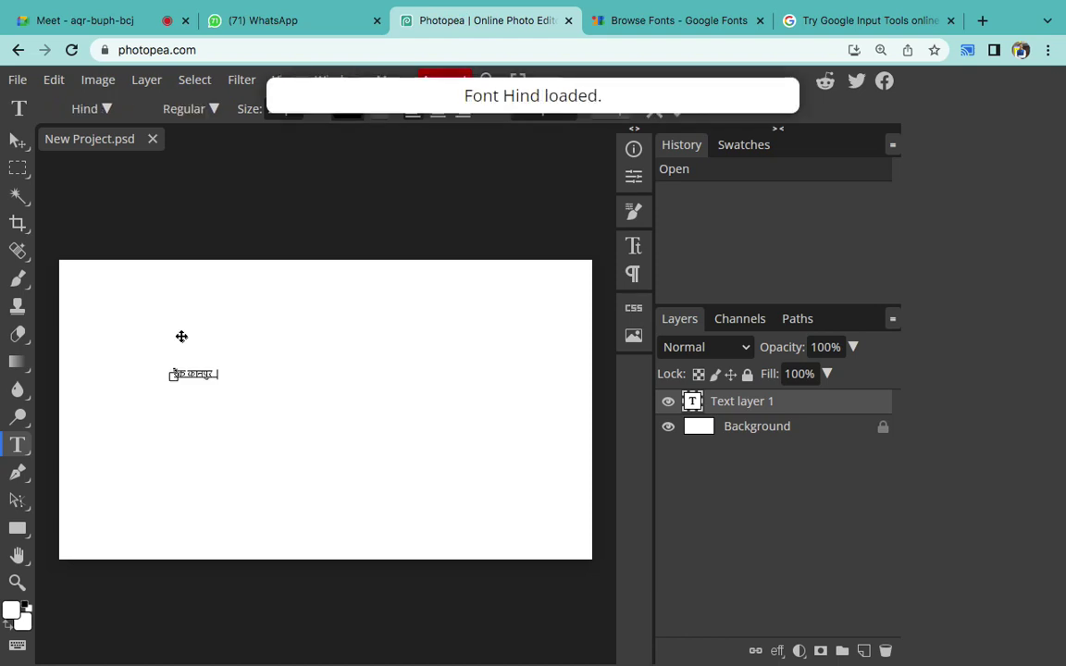
key(ctrl+a)
click(273, 109)
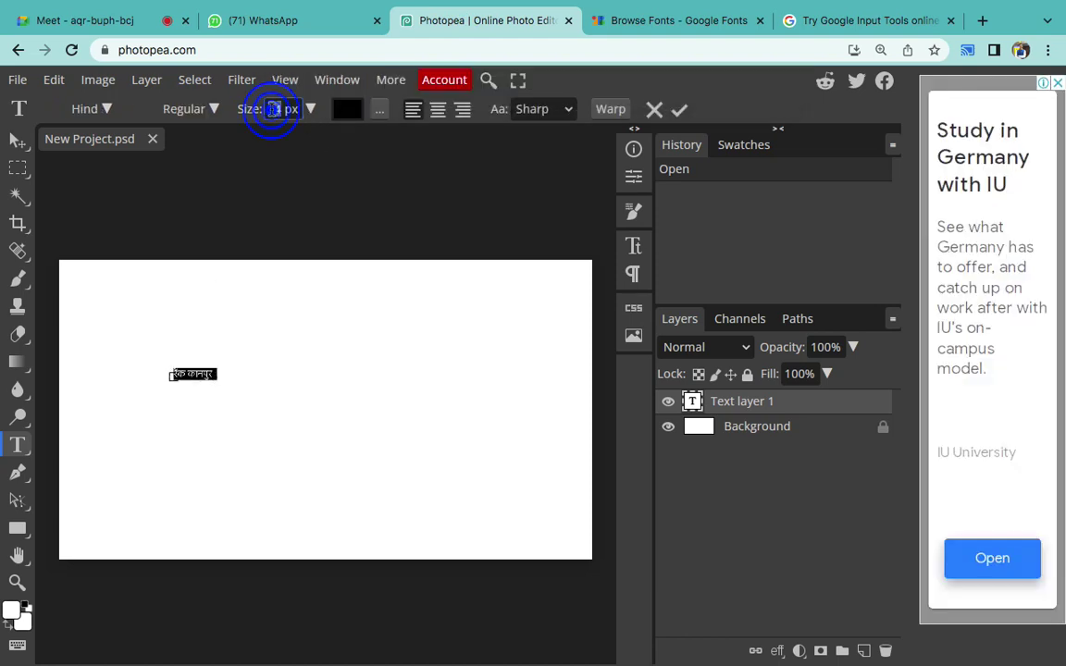
text(100)
key(Return)
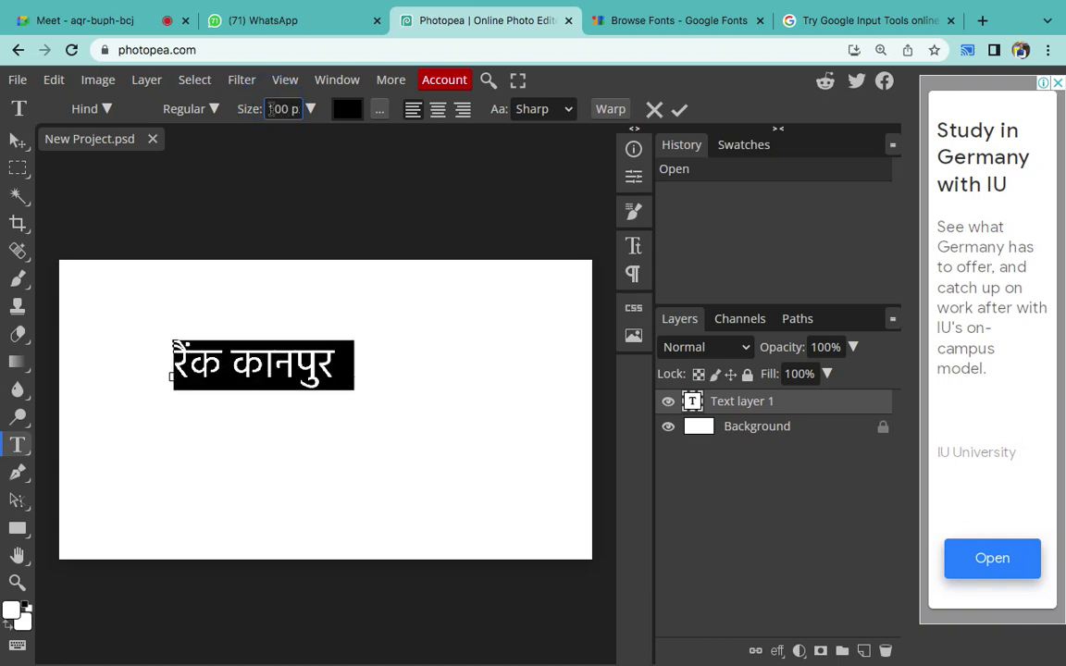
click(290, 362)
drag(283, 266, 364, 248)
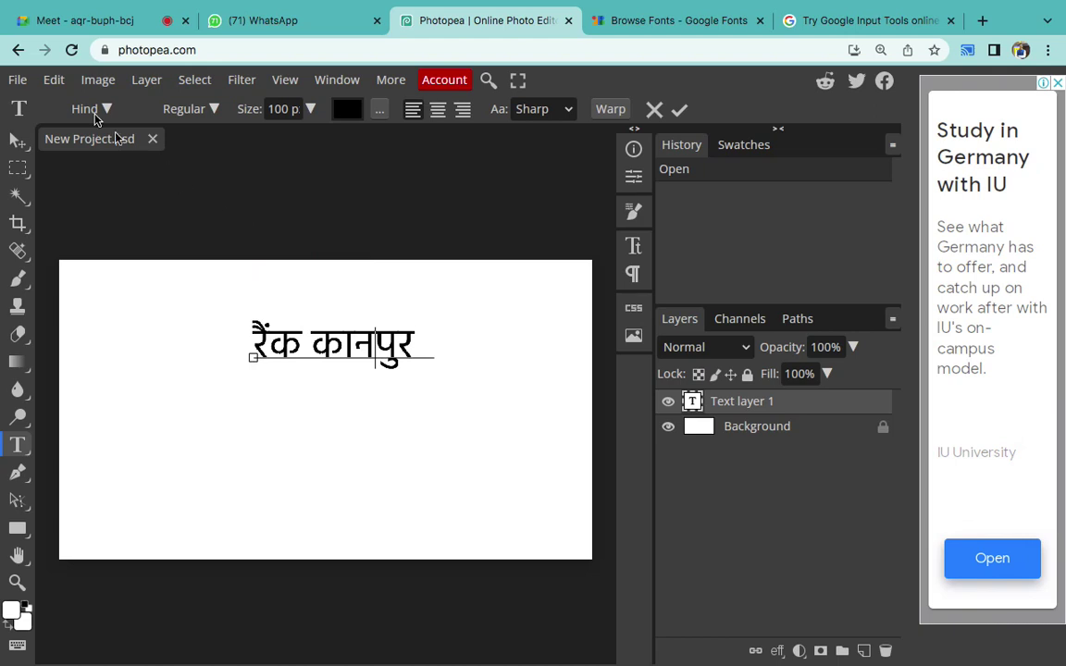
- Set the Hindi text to Hind Bold and commit the edit
key(ctrl+a)
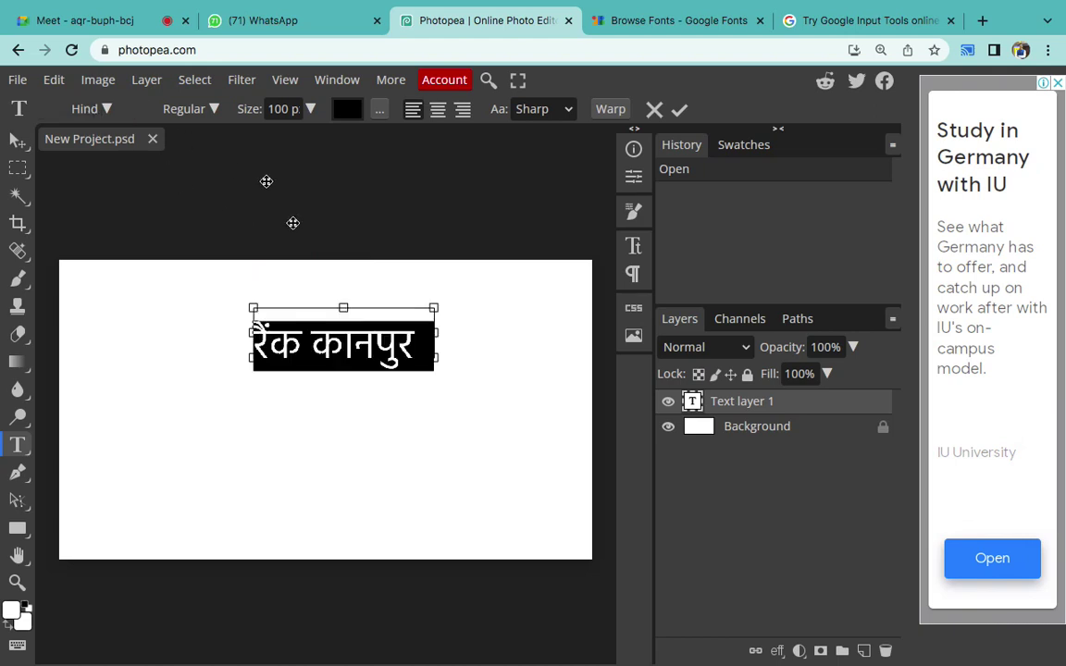
click(206, 111)
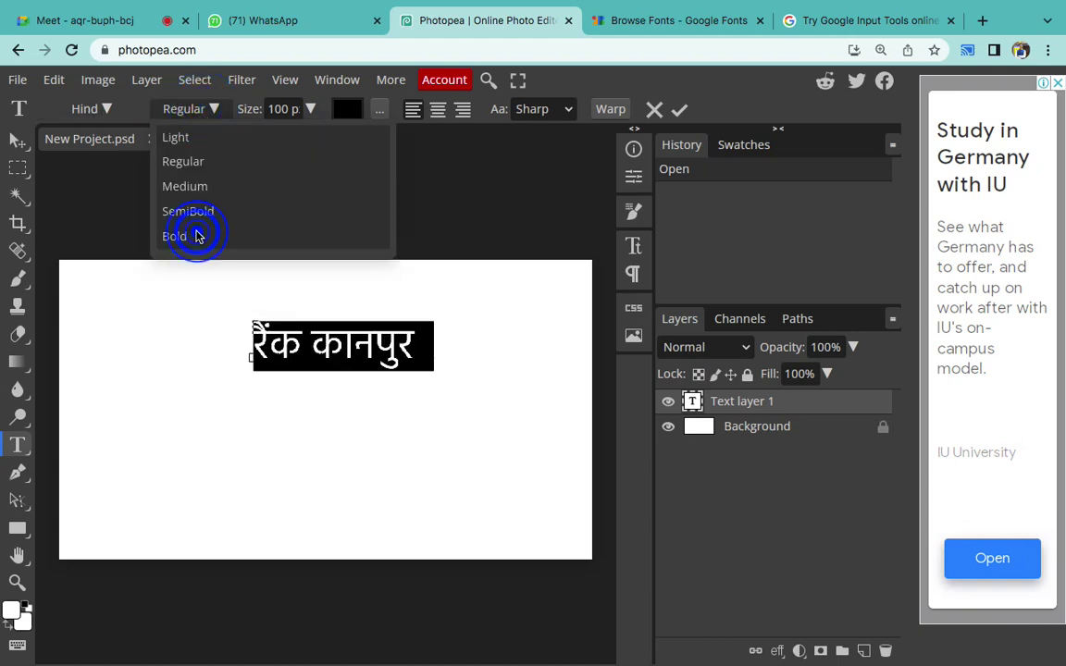
click(192, 235)
click(345, 349)
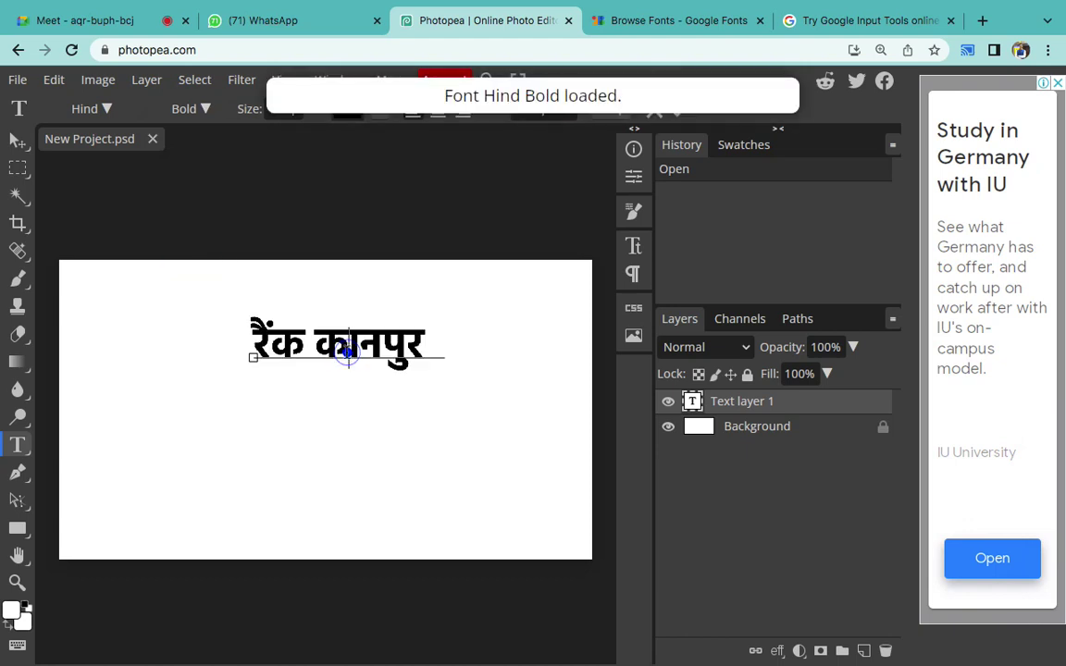
click(764, 430)
click(791, 400)
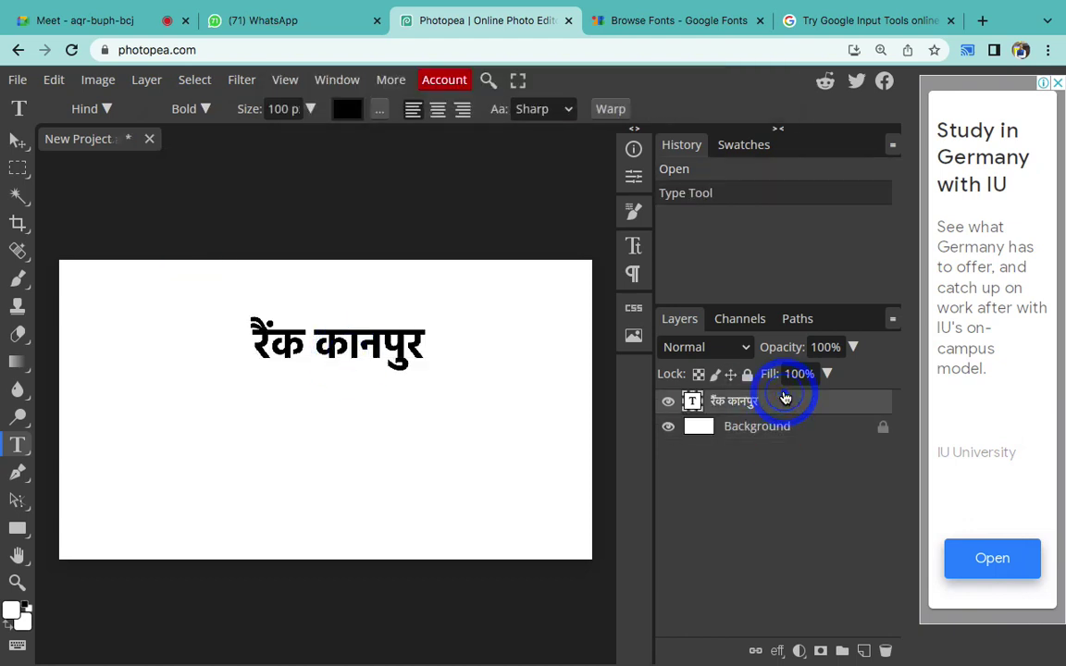
click(377, 350)
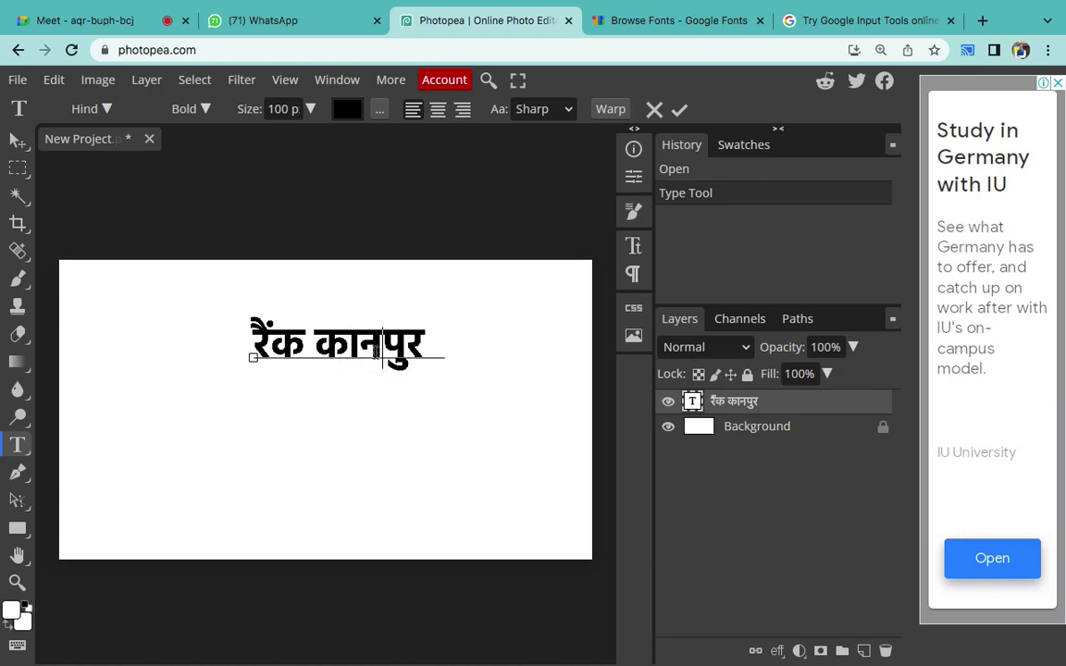
- Restyle रैंक कानपुर in the Kalam font, nudge it left, and commit
key(ctrl+a)
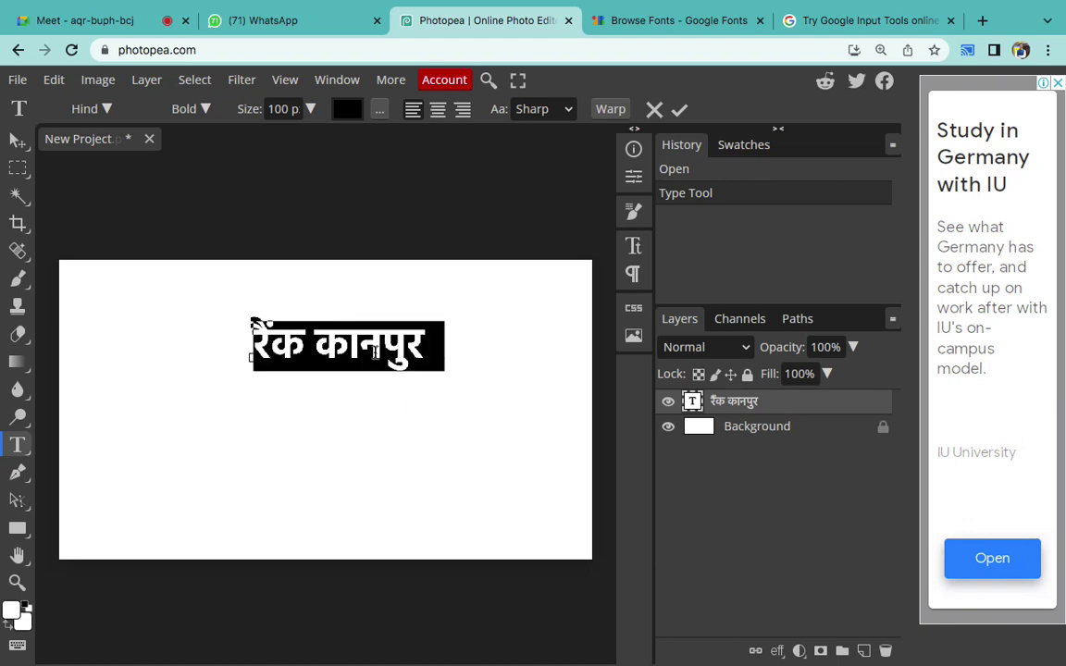
click(104, 109)
click(136, 192)
text(kalam)
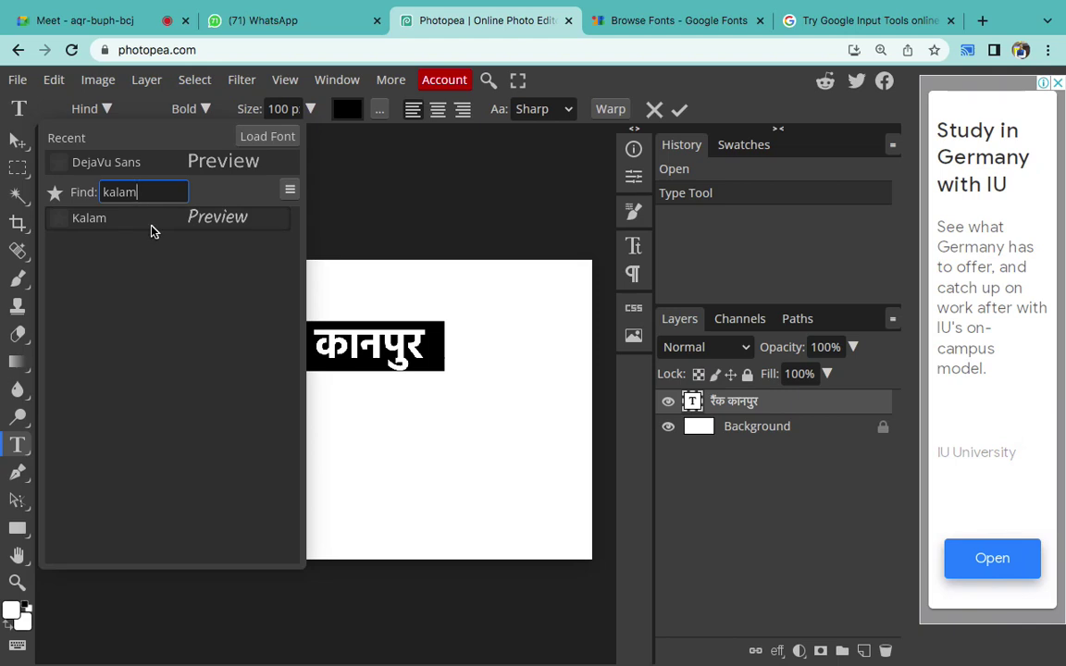
click(153, 231)
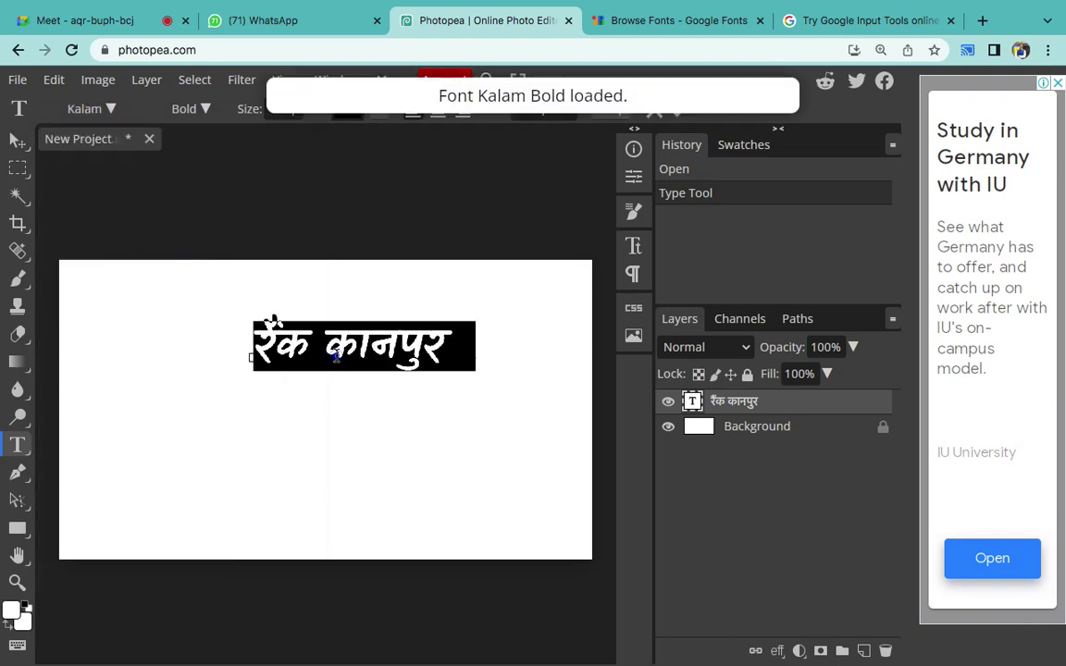
click(306, 322)
drag(380, 258, 350, 257)
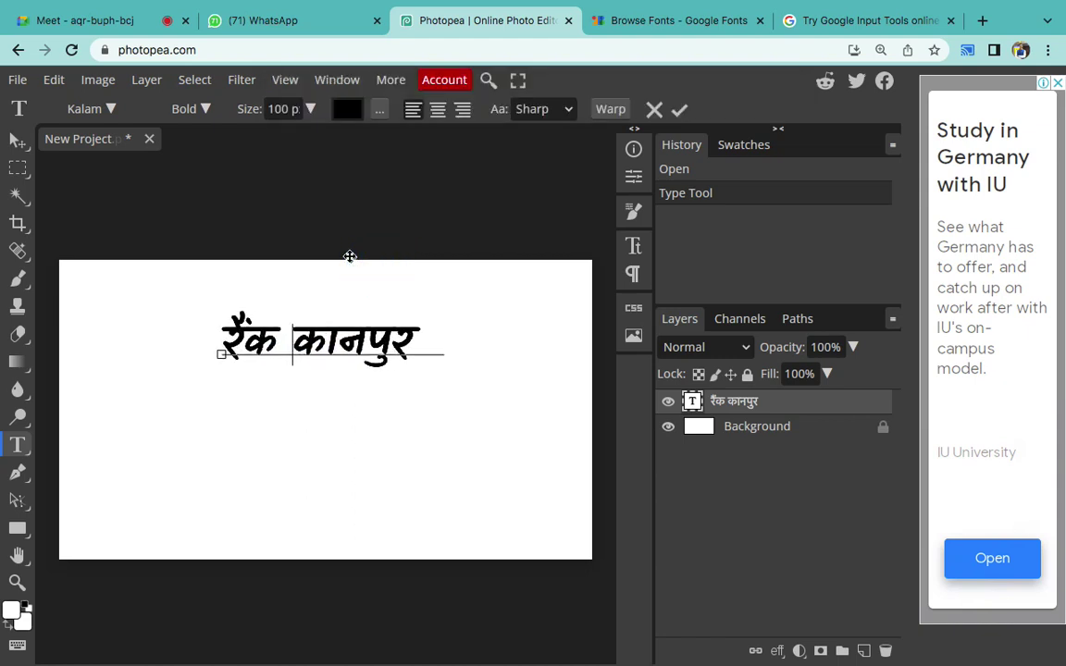
click(679, 109)
key(ctrl+shift+n)
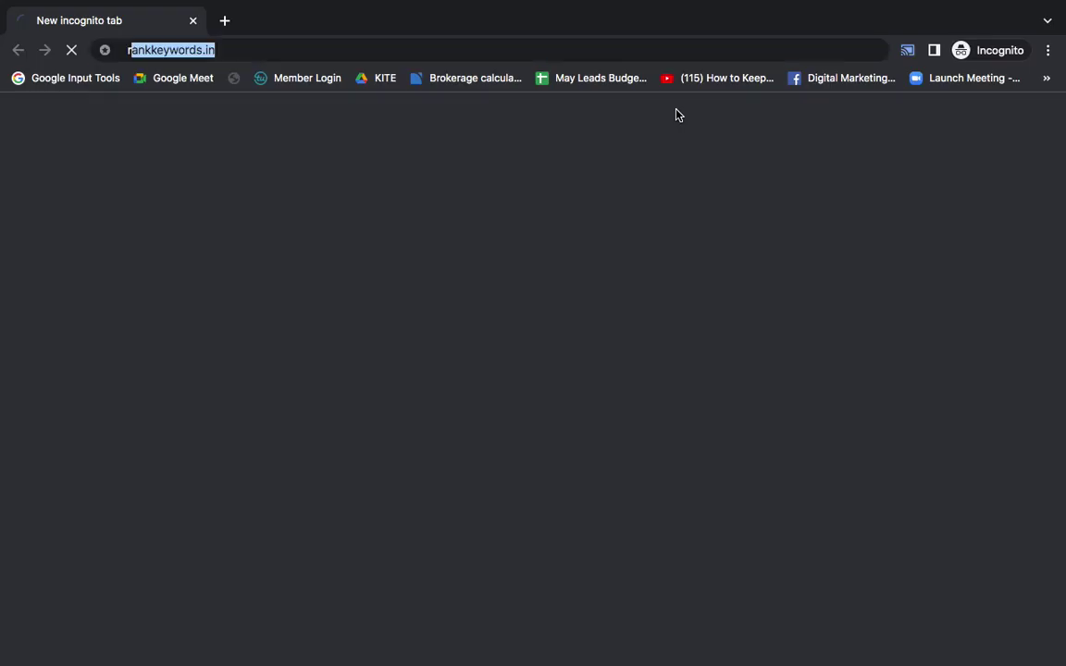
- Load rankeducation.in in a private window, confirm the 404 Not Found, and close it
text(ranked)
key(Return)
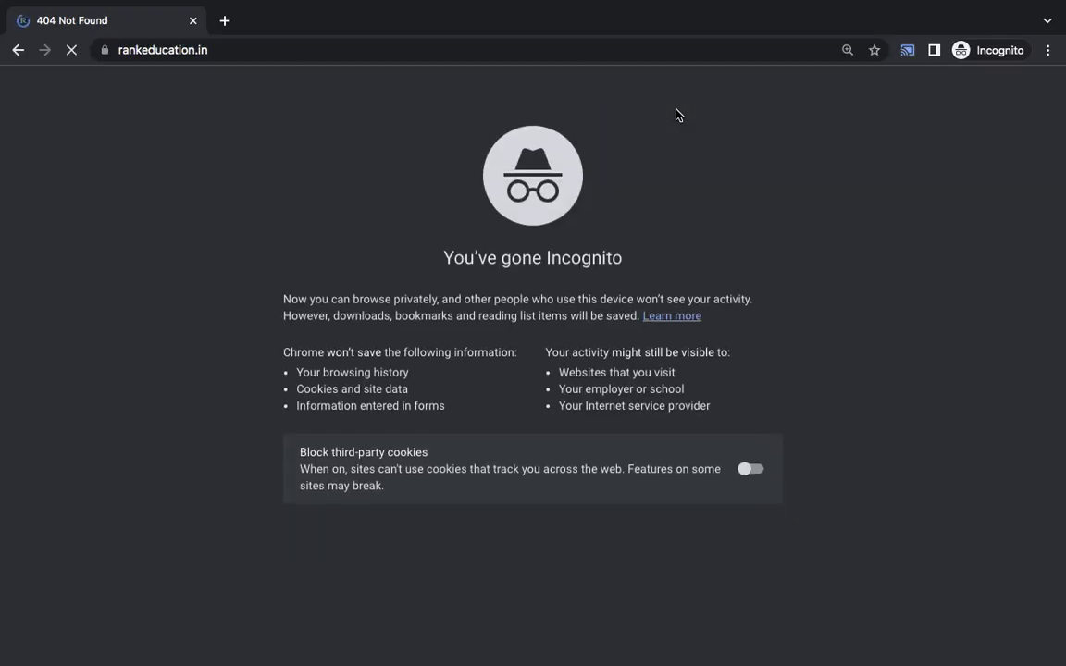
click(154, 46)
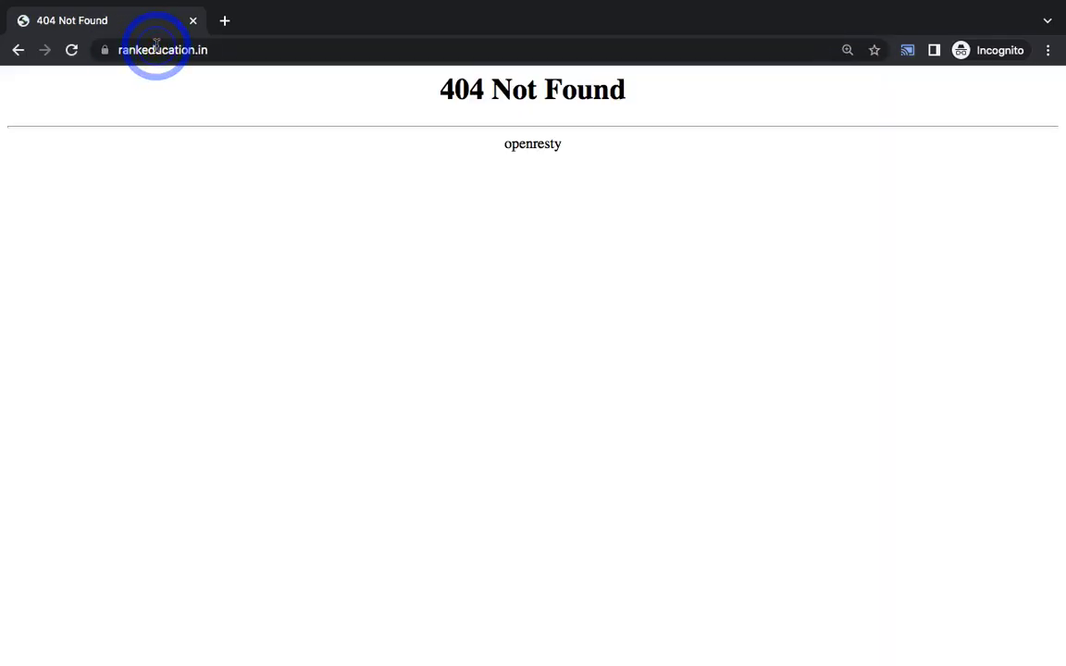
click(158, 47)
click(192, 21)
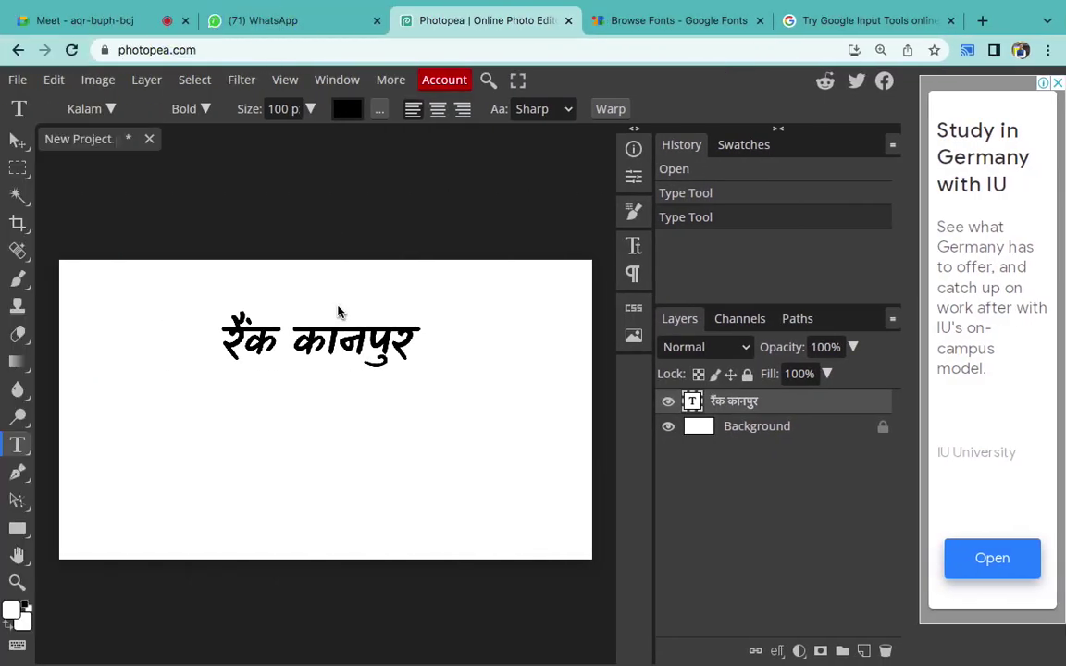
- In the Open dialog, search for 'rank education' and select rank education.psd
key(ctrl+o)
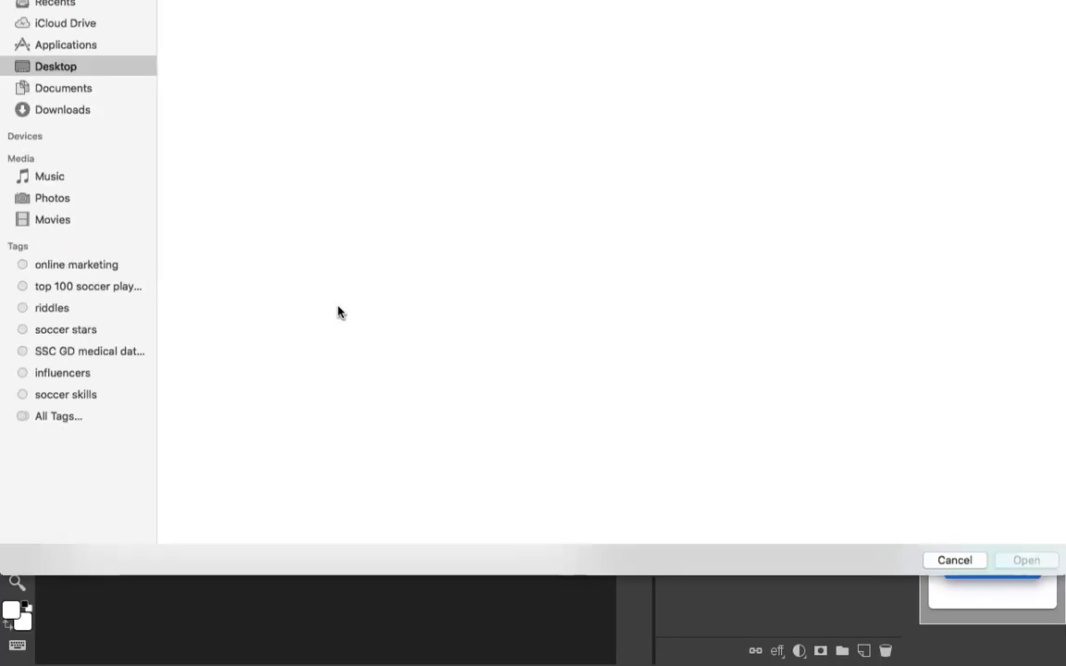
click(990, 18)
text(psd)
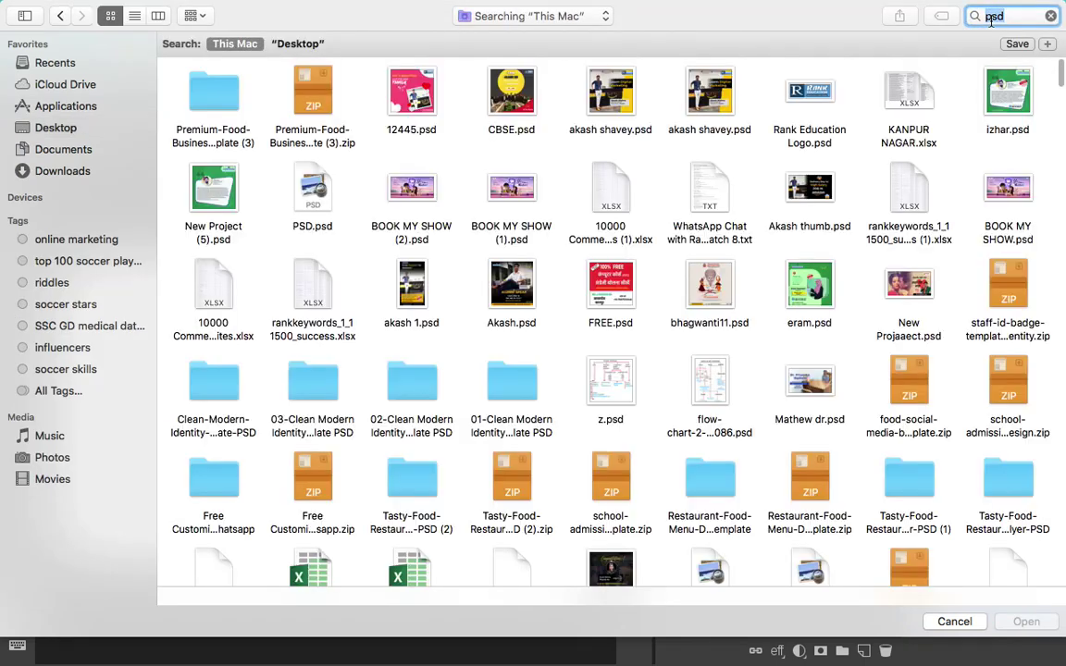
key(Right)
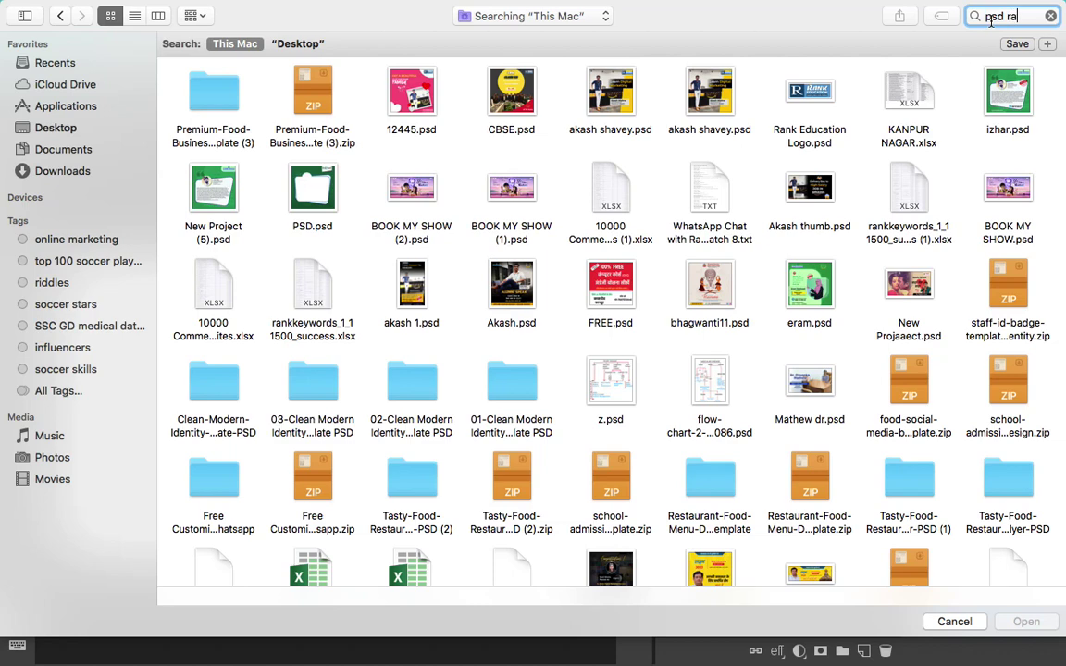
text(nk educatio)
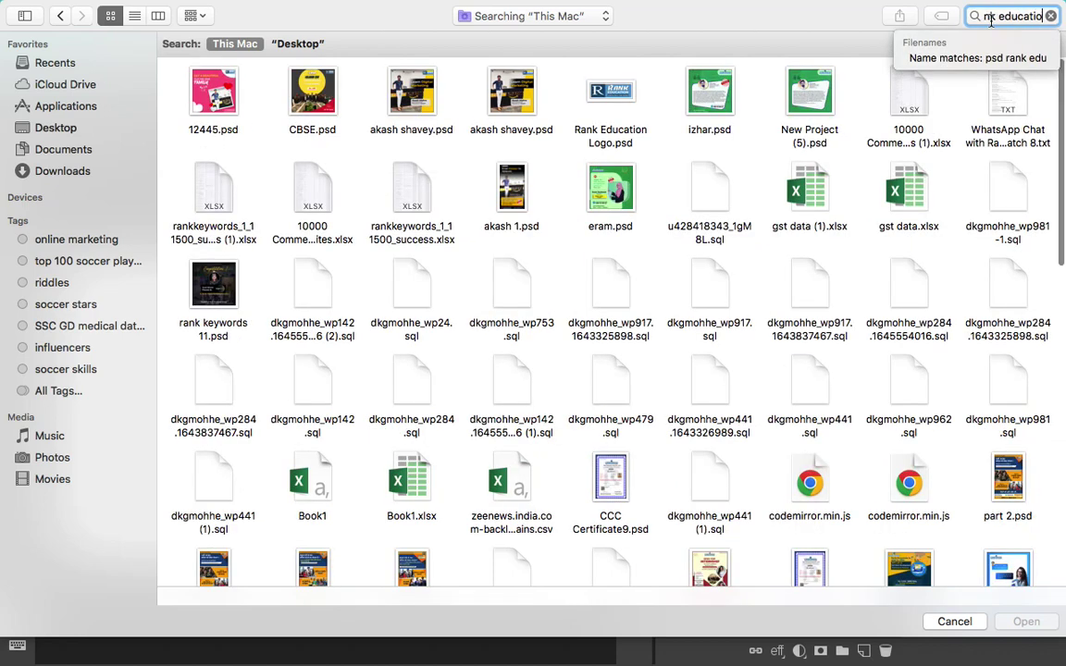
text(n)
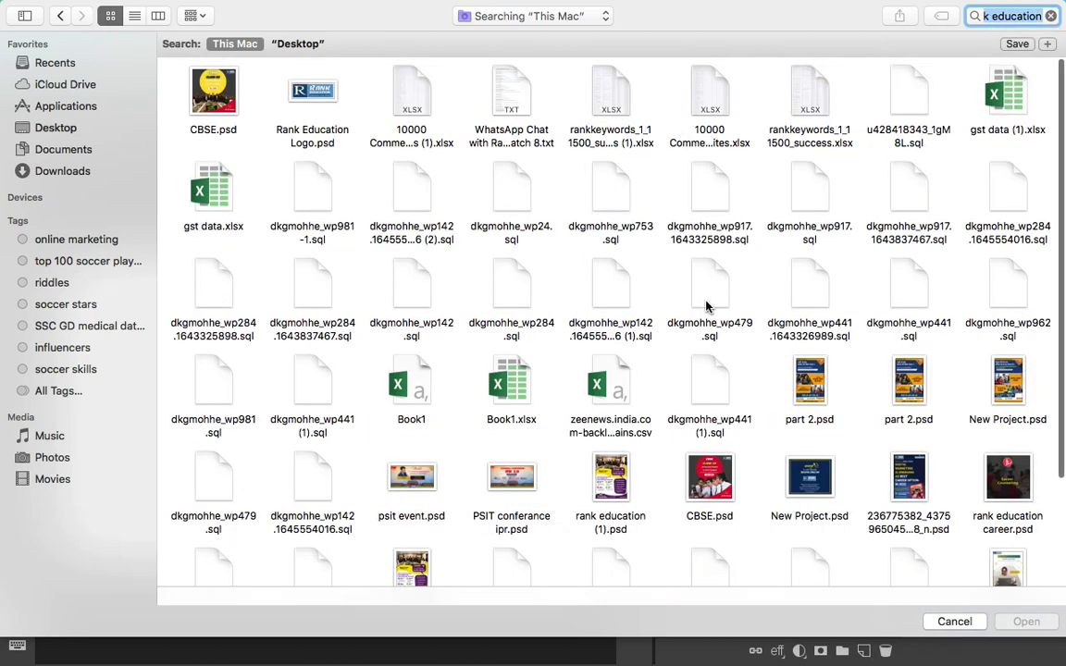
scroll(740, 297, down, 3)
scroll(779, 468, down, 1)
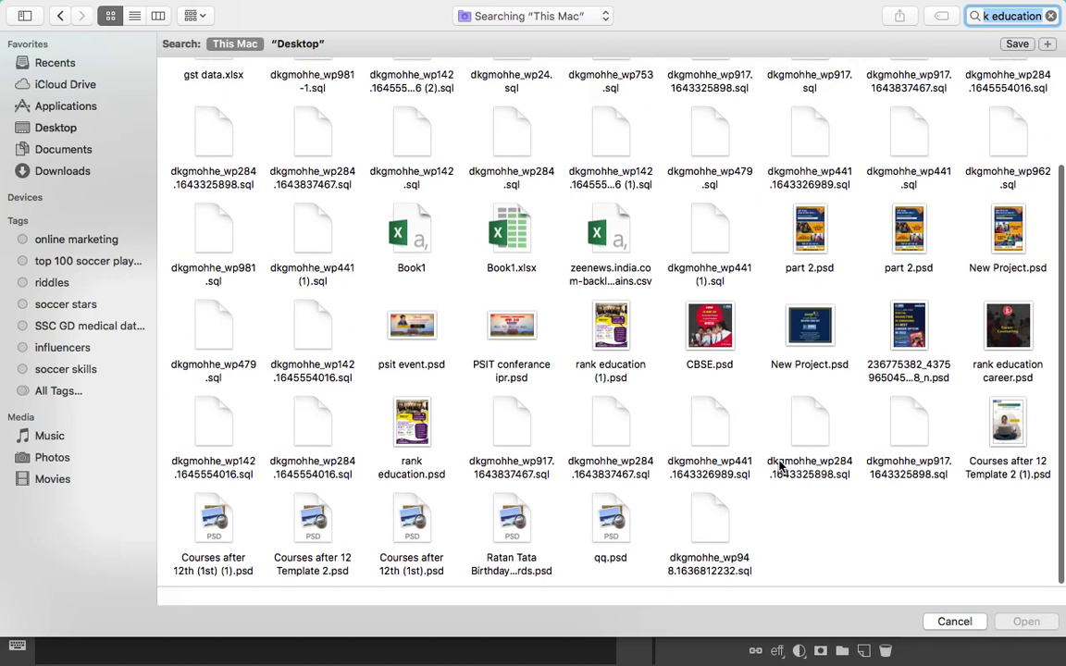
click(393, 441)
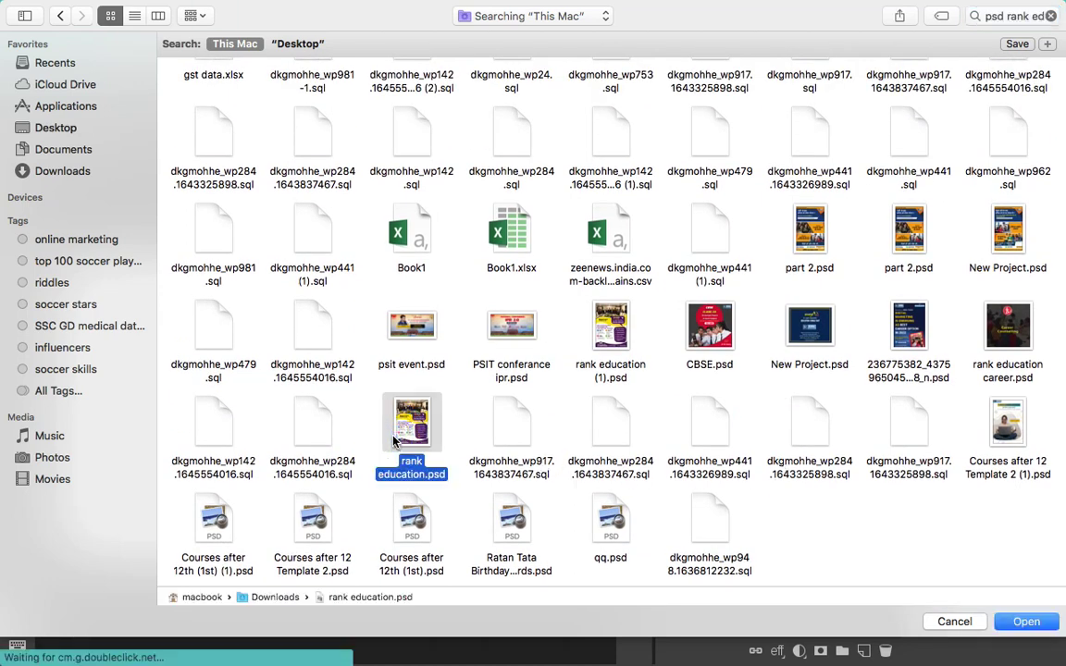
- Quick Look the rank education.psd poster, cancel opening it, and switch to Word
key(space)
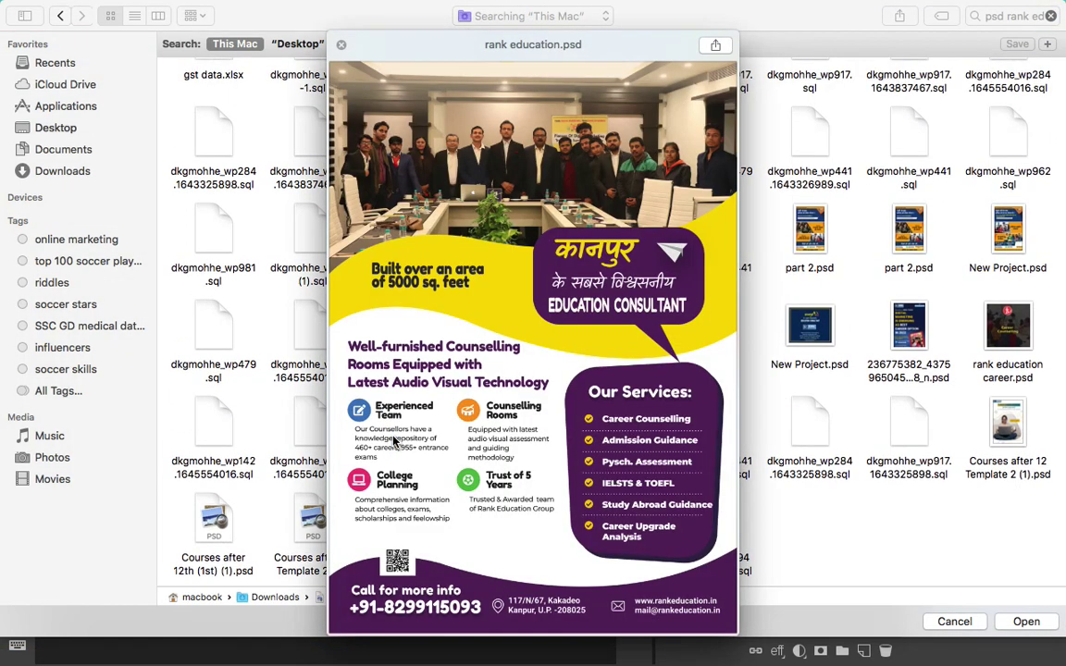
scroll(555, 252, up, 3)
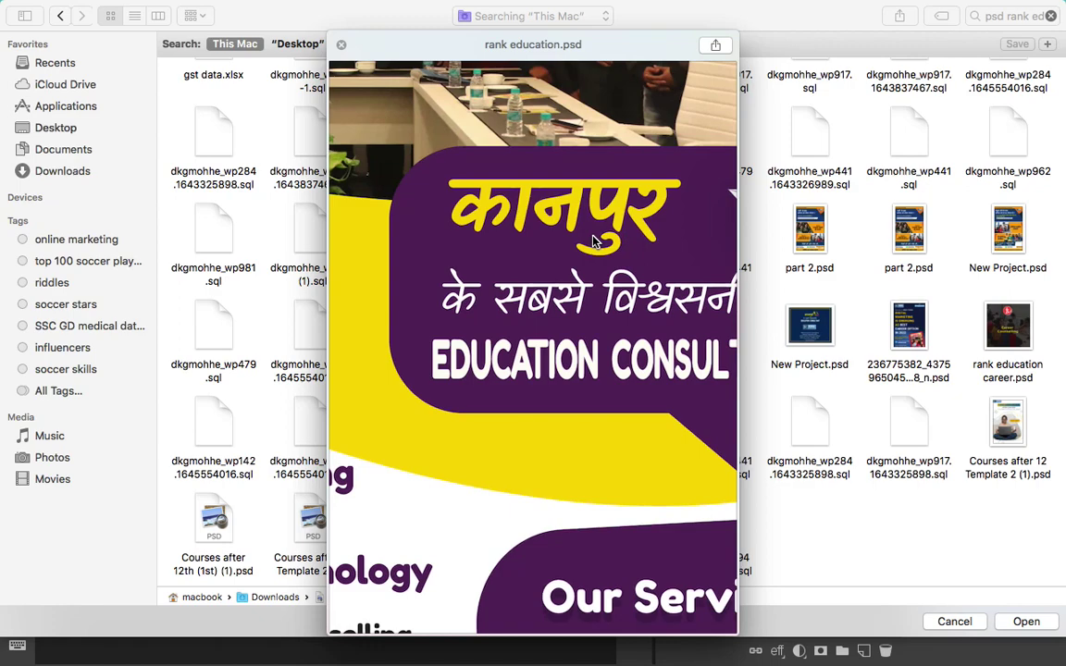
click(594, 240)
scroll(595, 240, down, 5)
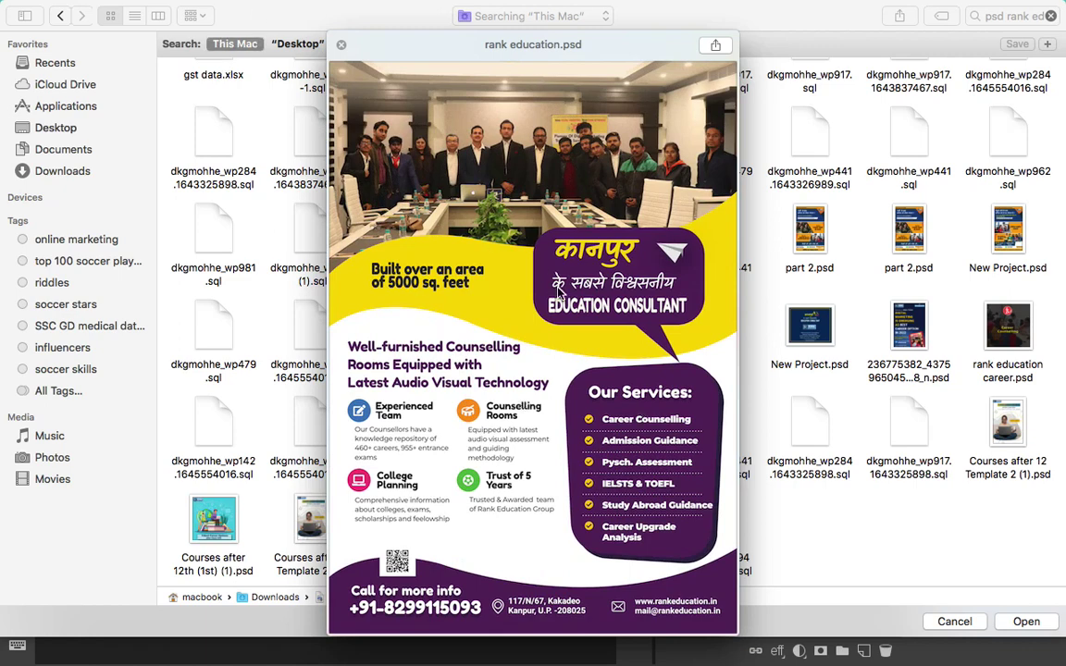
key(space)
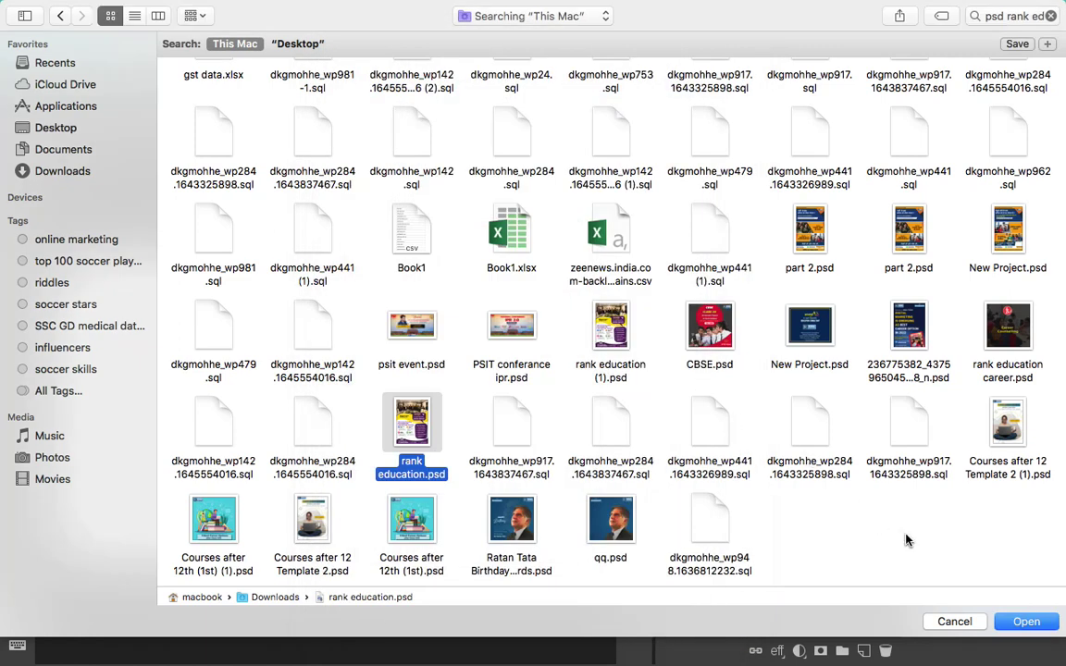
click(944, 620)
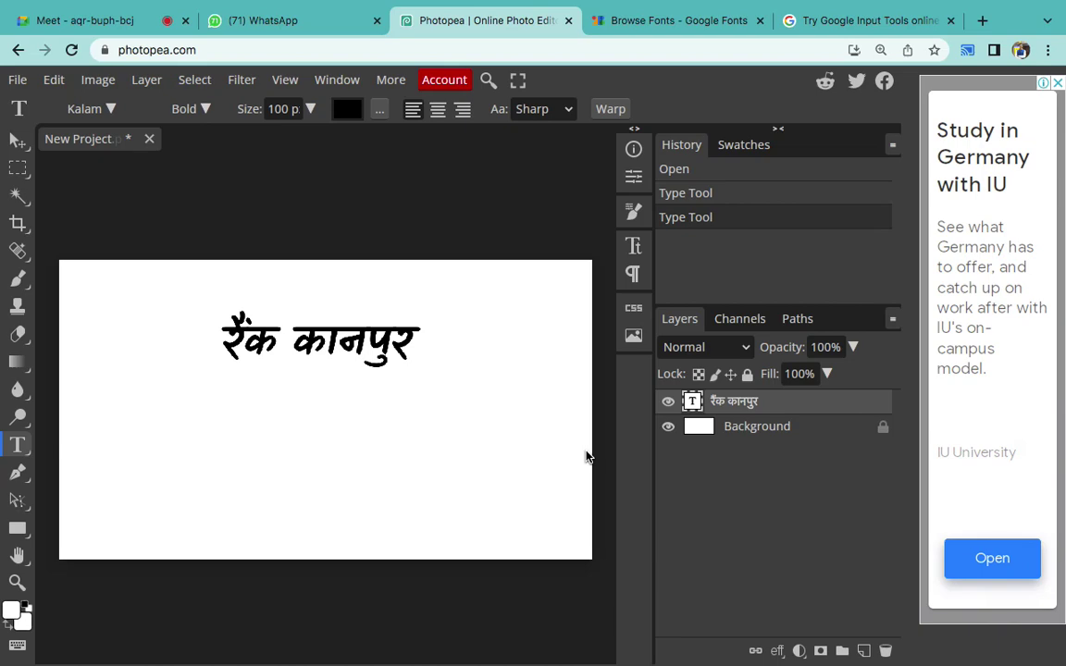
click(741, 634)
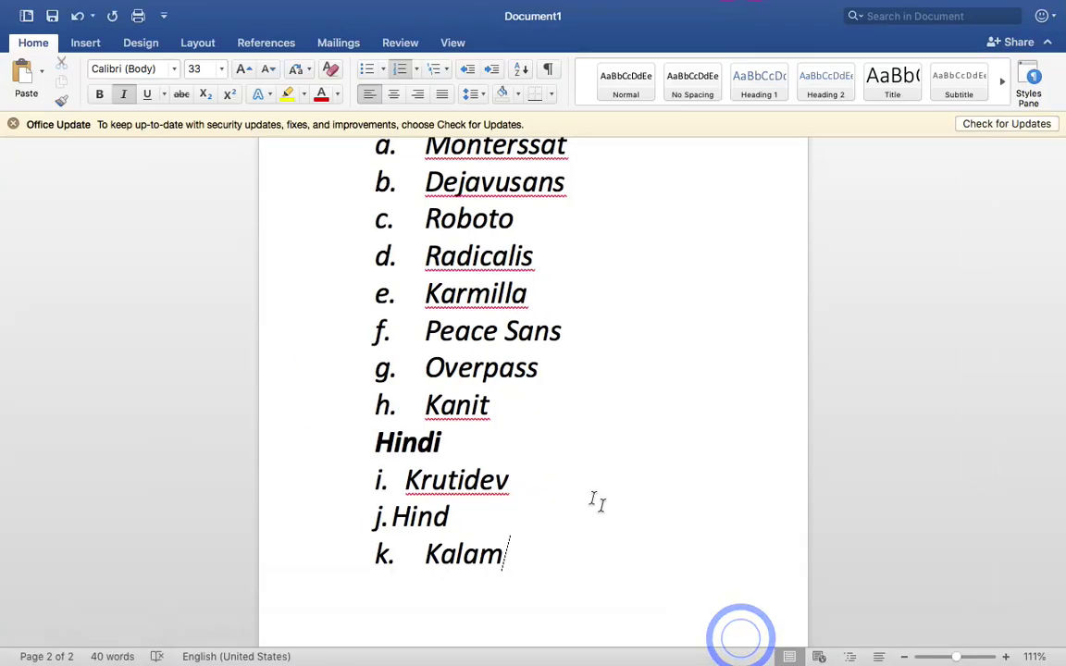
- Add blank lines after Kalam onto a new page 3 and bold the PSD heading
drag(406, 480, 535, 554)
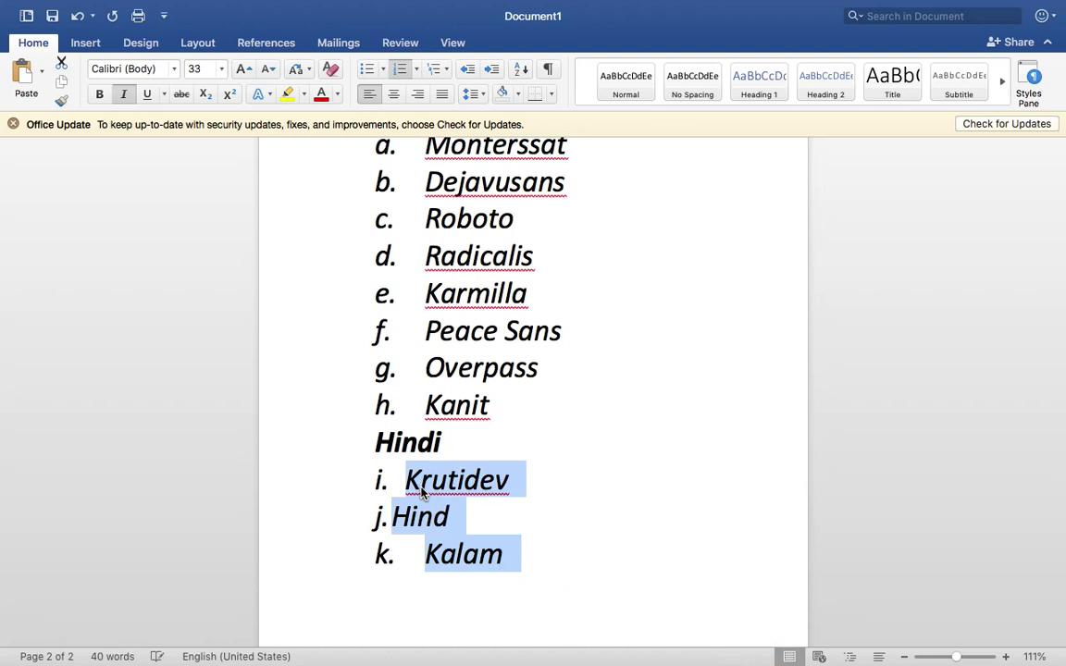
click(566, 571)
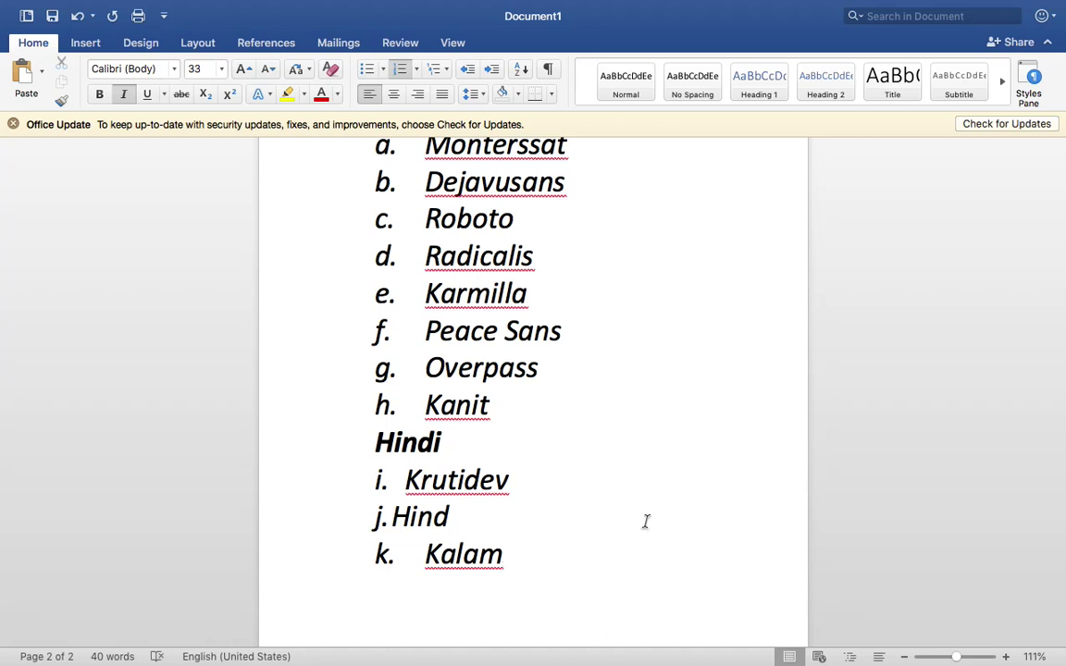
key(Return)
key(Return)
key(Return)
key(Return)
key(Return)
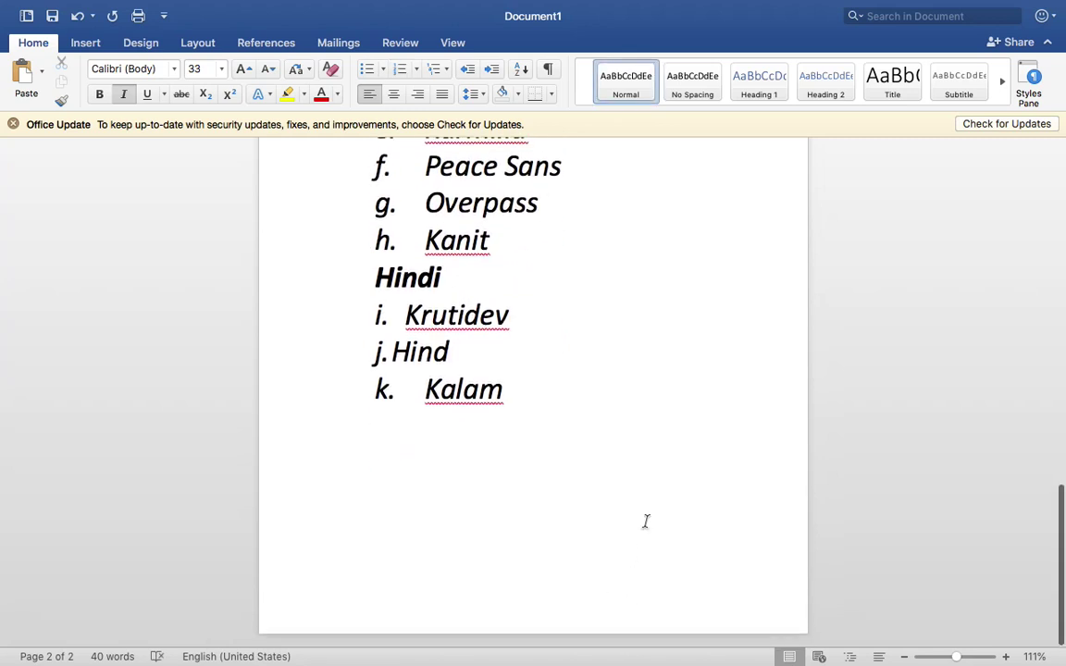
key(Return)
scroll(646, 521, down, 5)
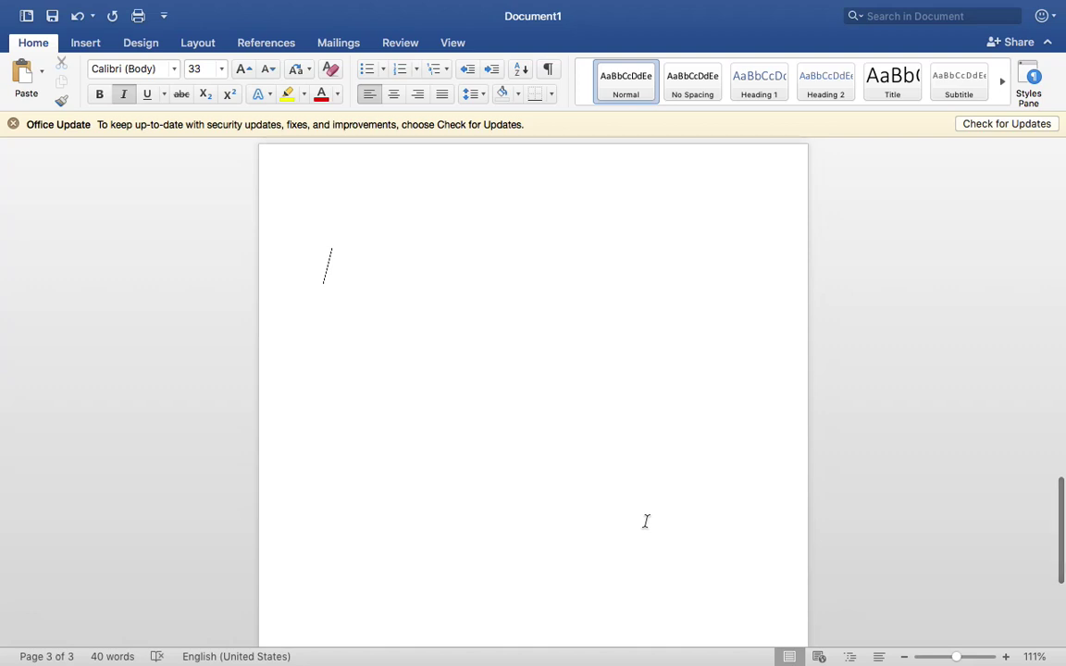
key(super+v)
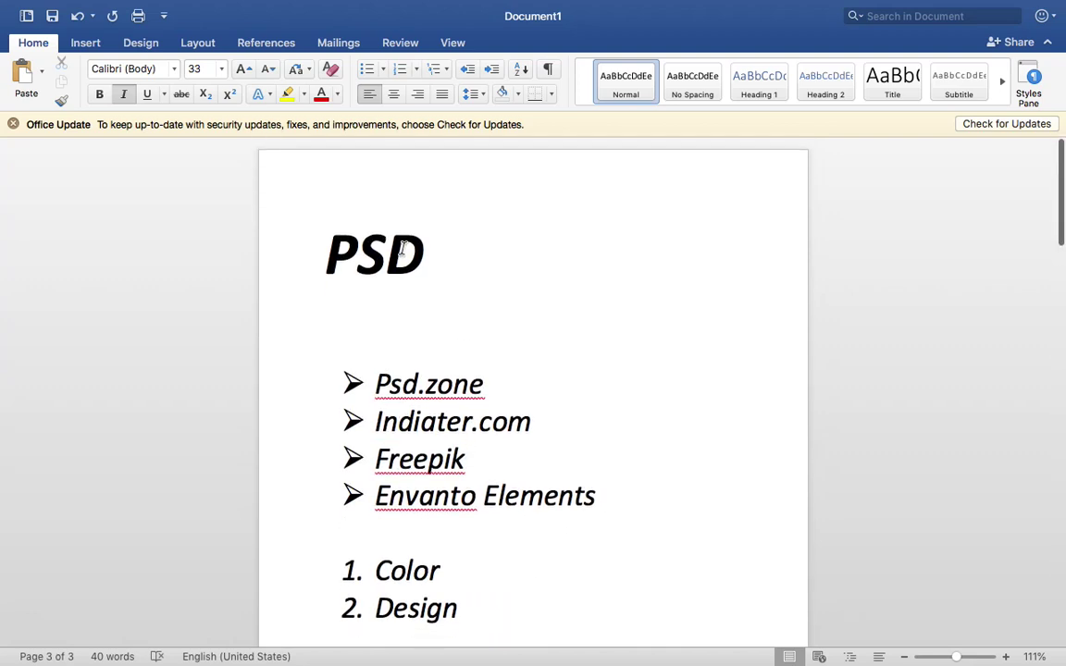
double_click(403, 253)
key(super+b)
key(super+b)
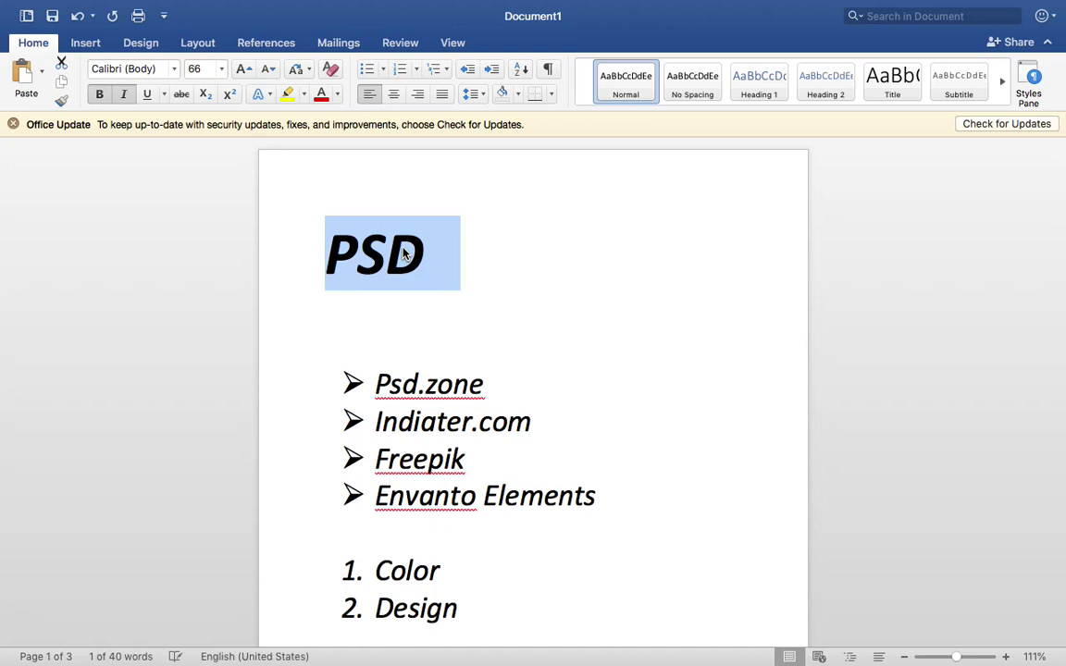
- Type a bold PNG heading at the top of page 3
scroll(402, 252, down, 6)
scroll(402, 253, down, 5)
scroll(436, 376, down, 10)
click(406, 380)
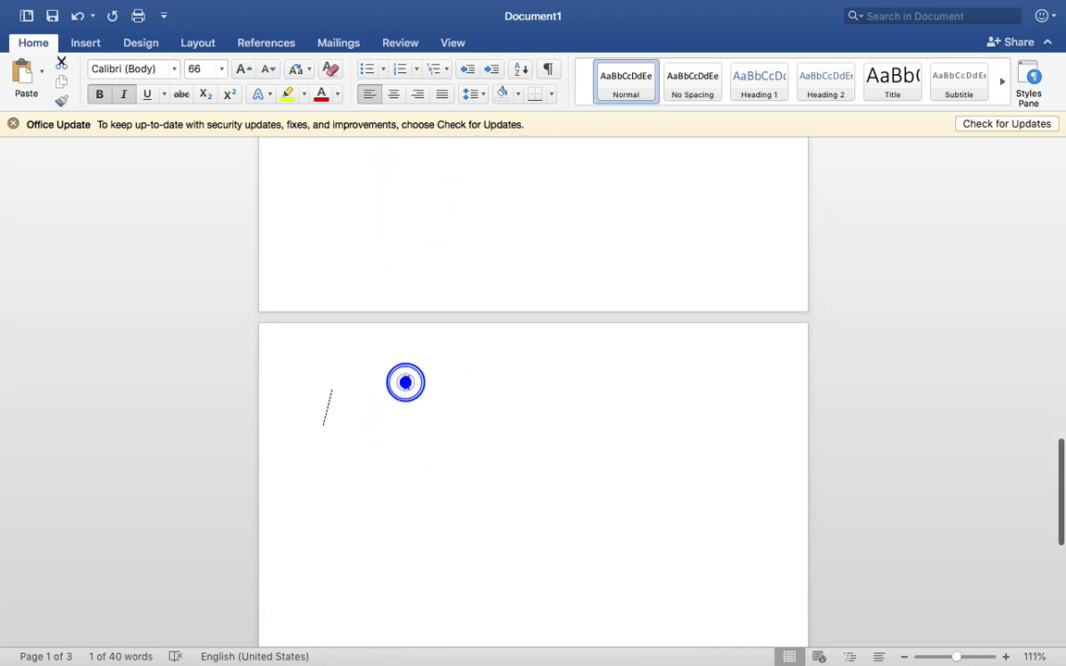
scroll(407, 383, down, 2)
scroll(407, 382, down, 1)
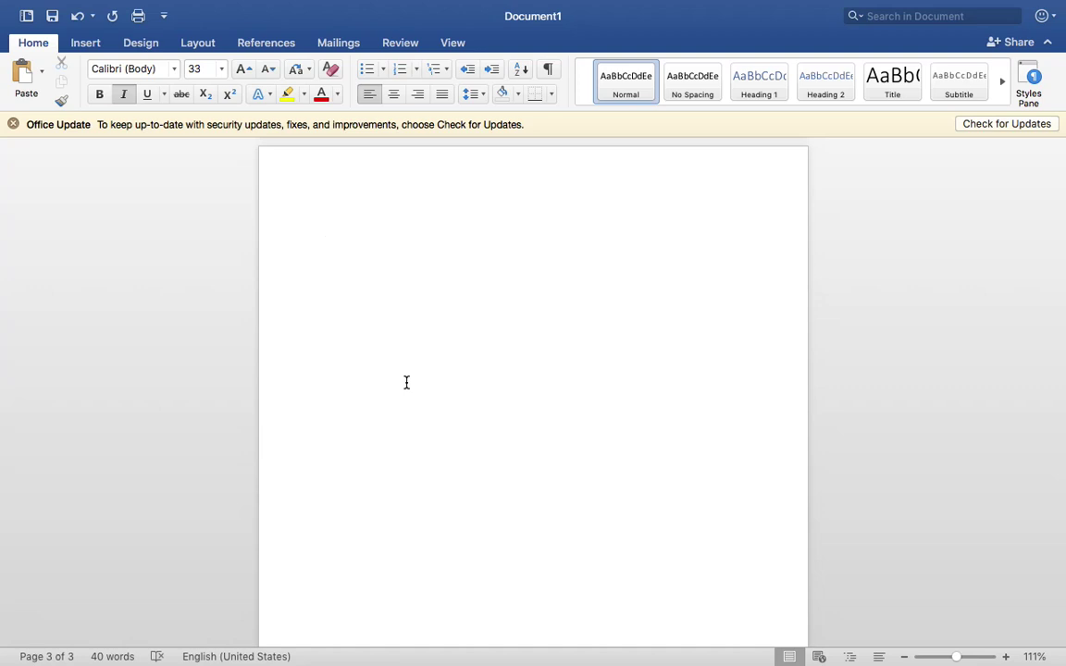
text(PNG)
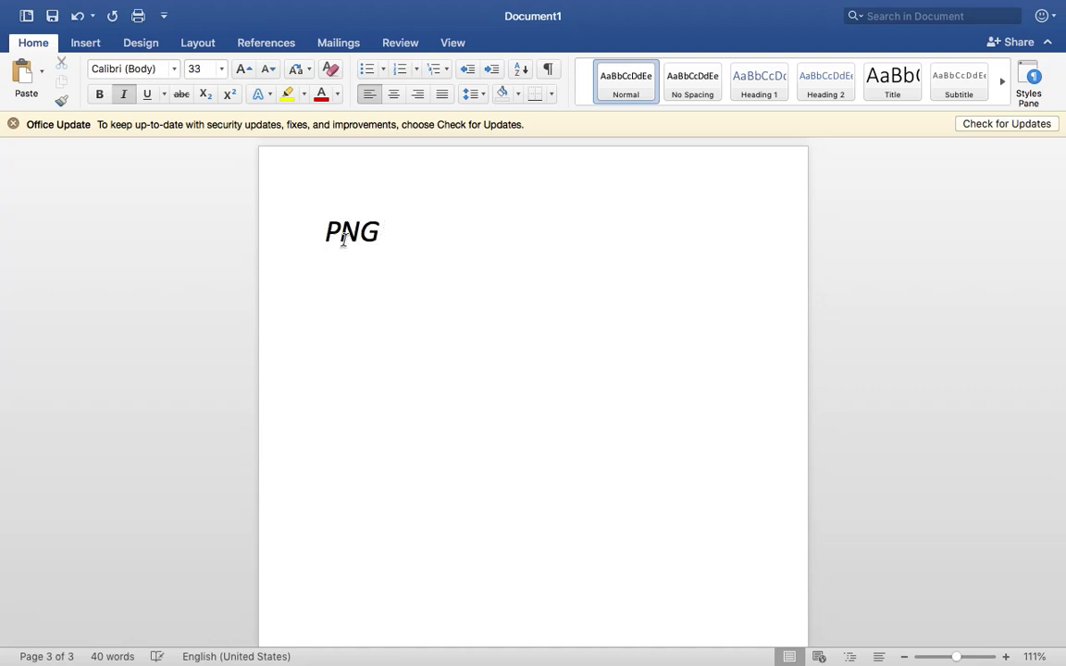
double_click(345, 237)
key(super+b)
- List '> Rectangle' and 'Rectangle Select' under PNG, then return to Photopea
click(466, 234)
key(Return)
text(> Rectangle)
key(Return)
text(Rect)
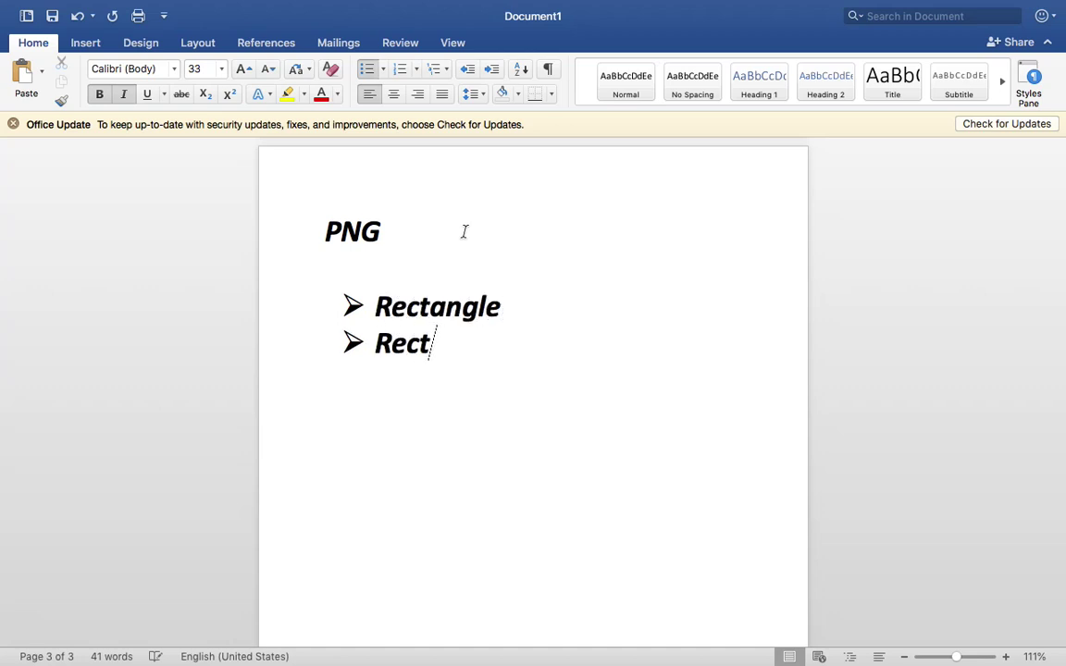
text(angle Select)
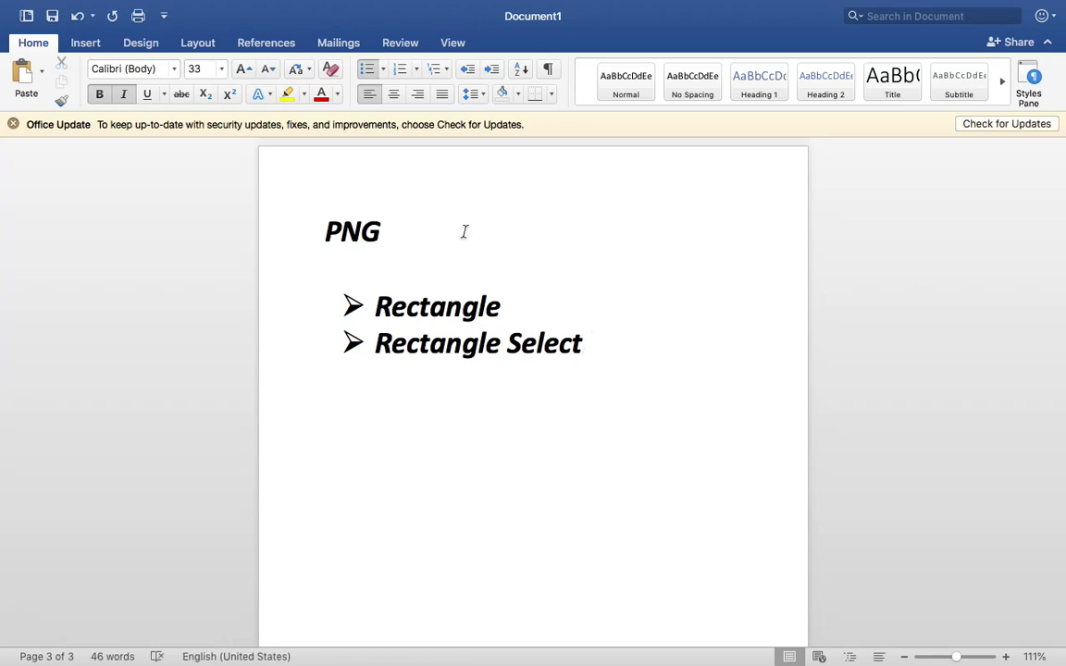
key(ctrl+Right)
click(17, 81)
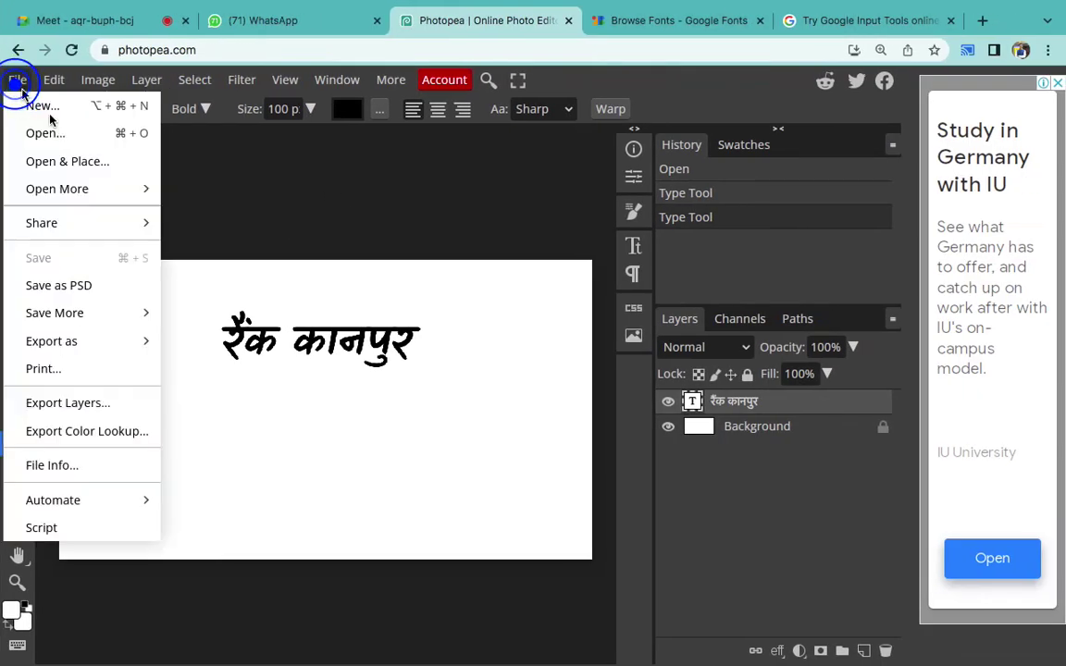
- Open the Rank Keywords student feedback poster PNG from the Downloads folder
click(60, 133)
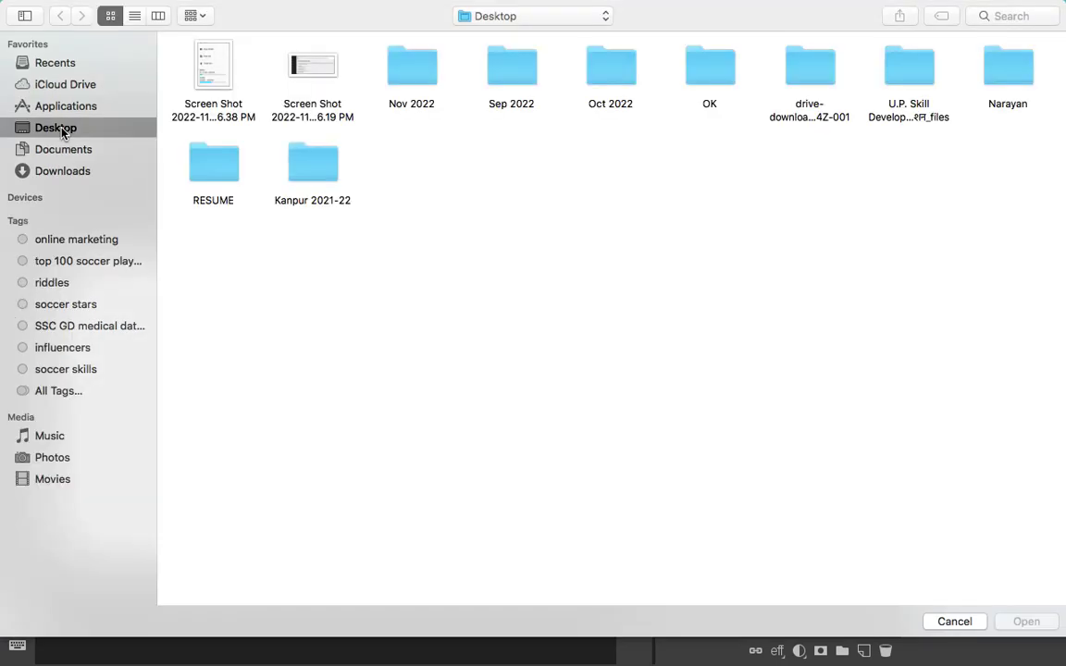
click(97, 171)
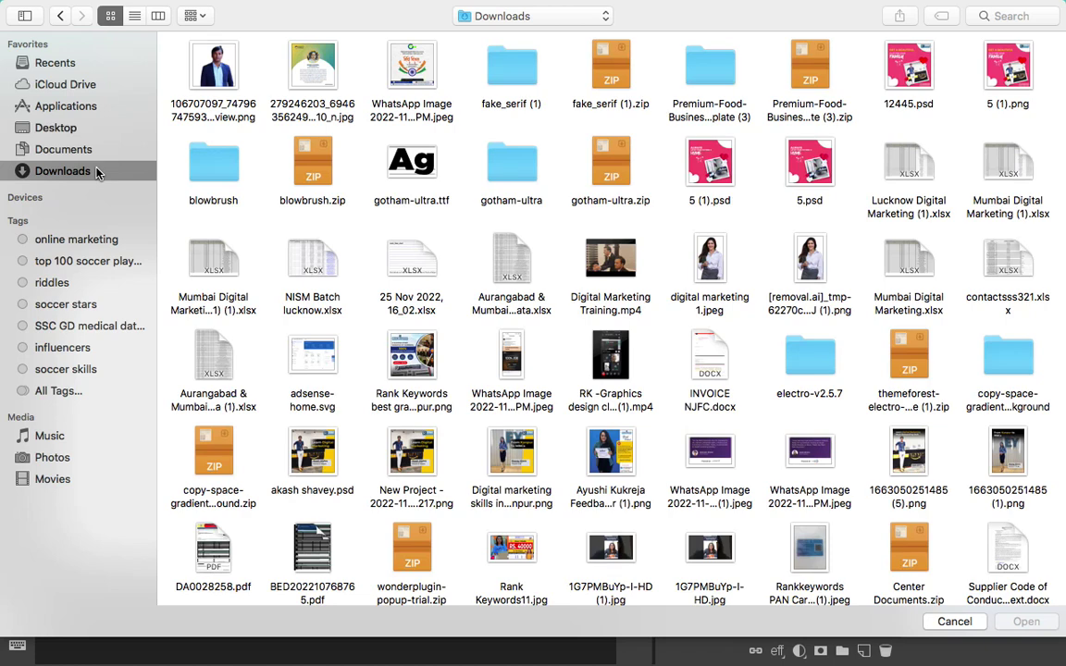
scroll(419, 335, down, 5)
double_click(607, 234)
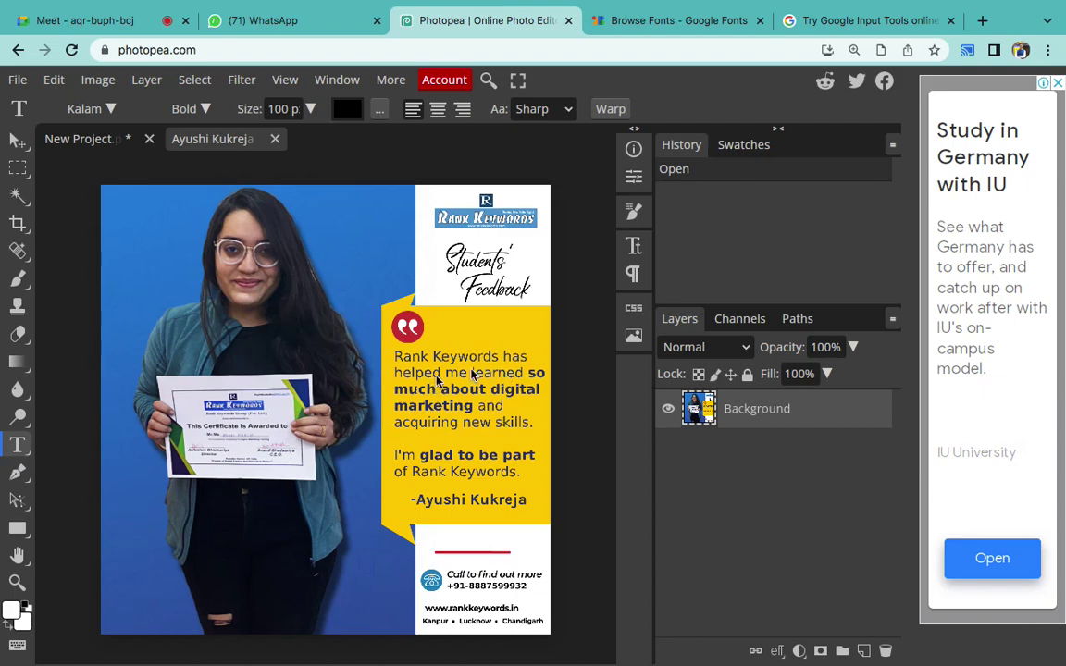
- Draw a rectangle over the feedback quote, undoing a stray first attempt
scroll(501, 344, up, 3)
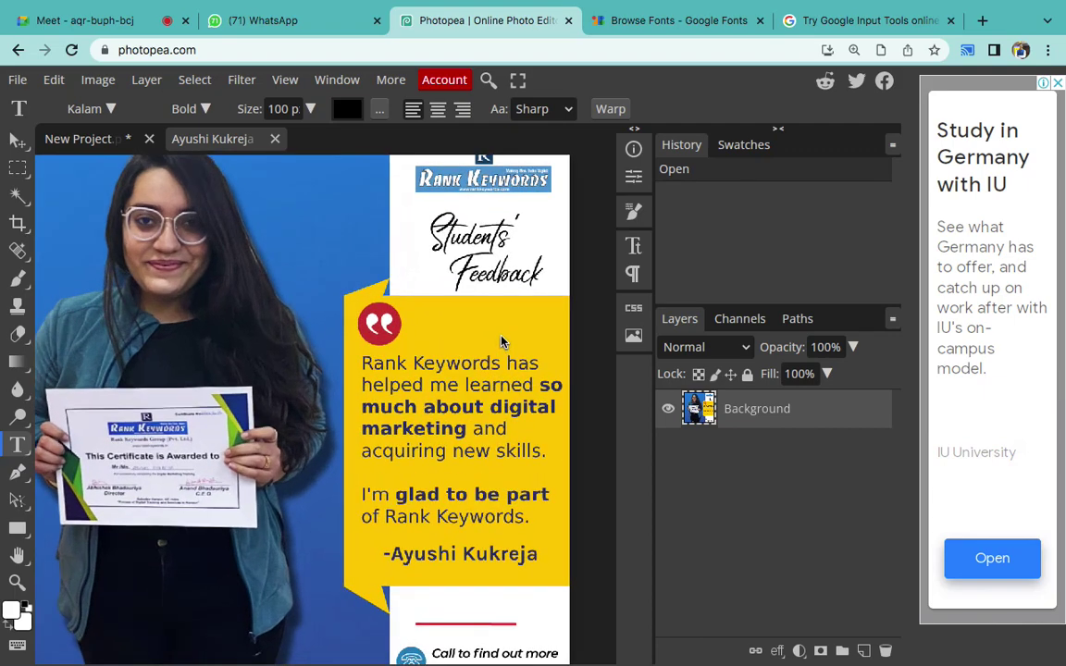
scroll(495, 436, down, 3)
scroll(495, 436, right, 2)
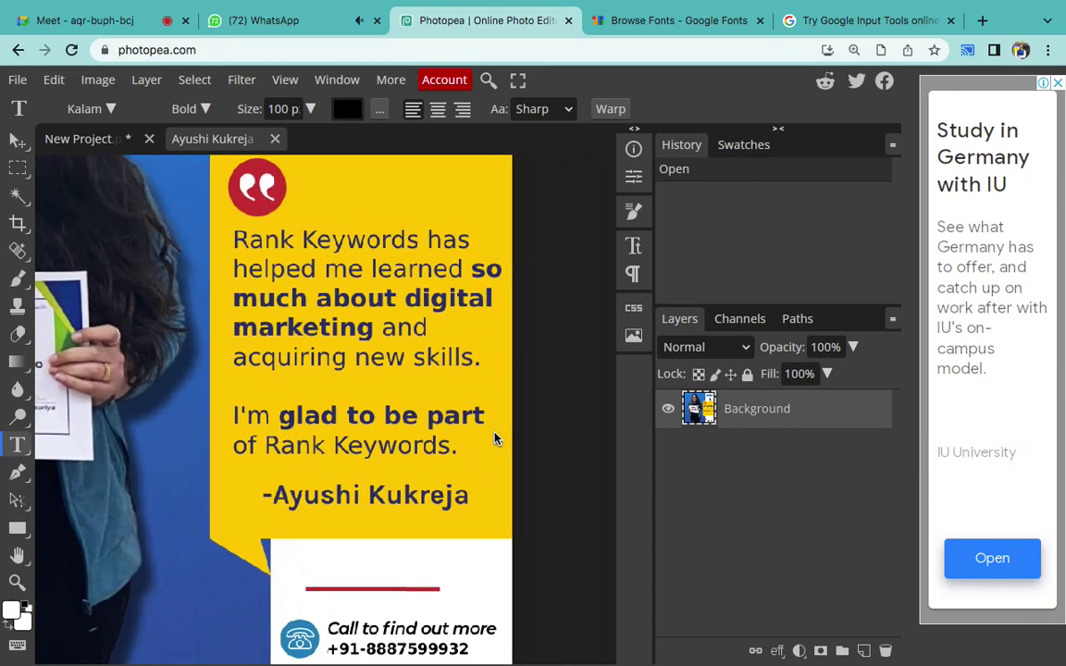
right_click(23, 529)
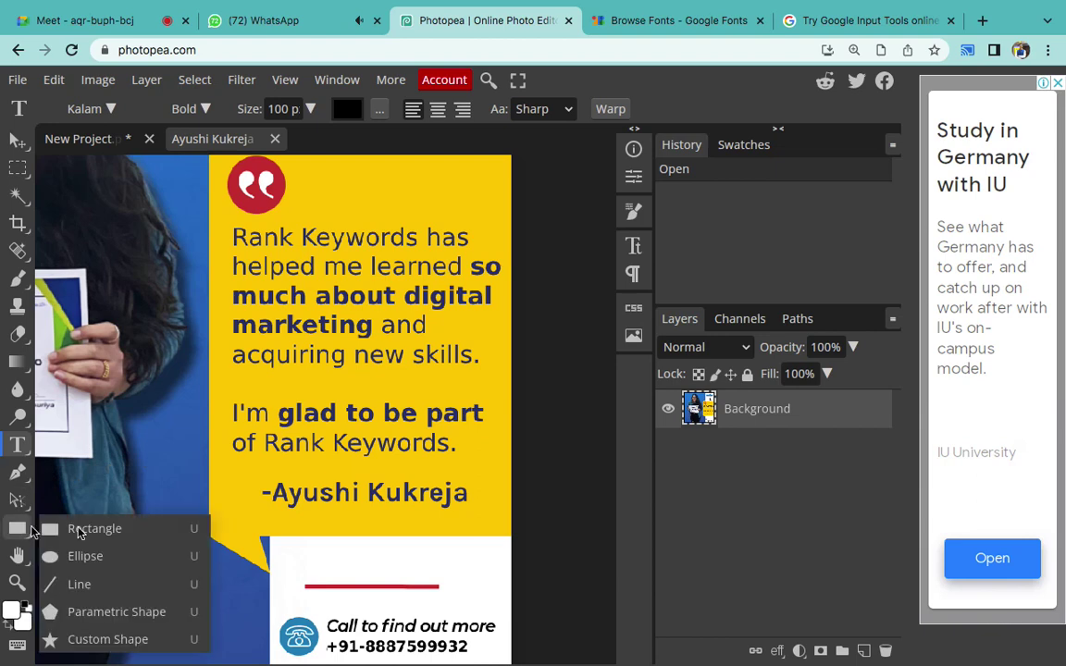
click(85, 528)
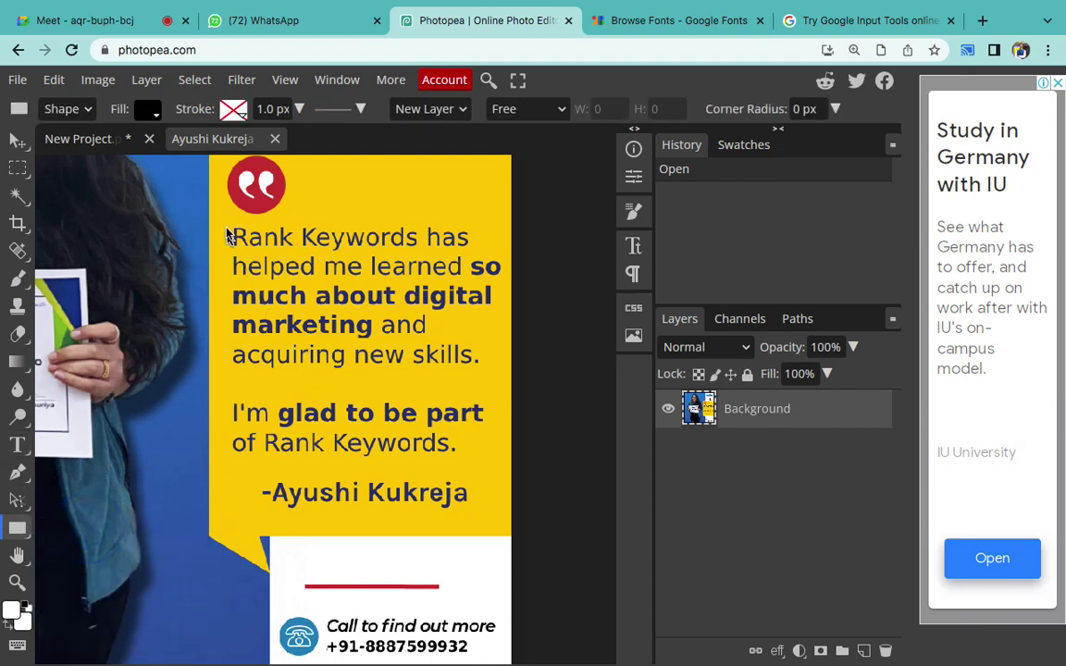
mouse_move(227, 222)
mouse_down()
mouse_move(184, 262)
mouse_move(285, 265)
mouse_up()
key(ctrl+z)
scroll(413, 350, down, 2)
key(ctrl+z)
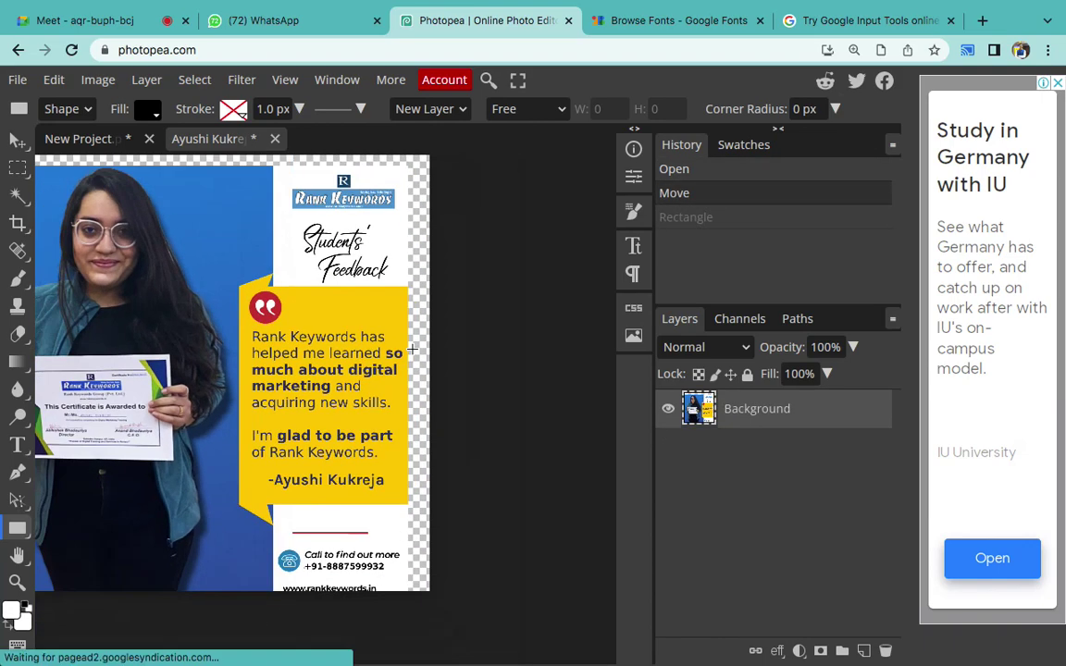
right_click(18, 528)
click(93, 528)
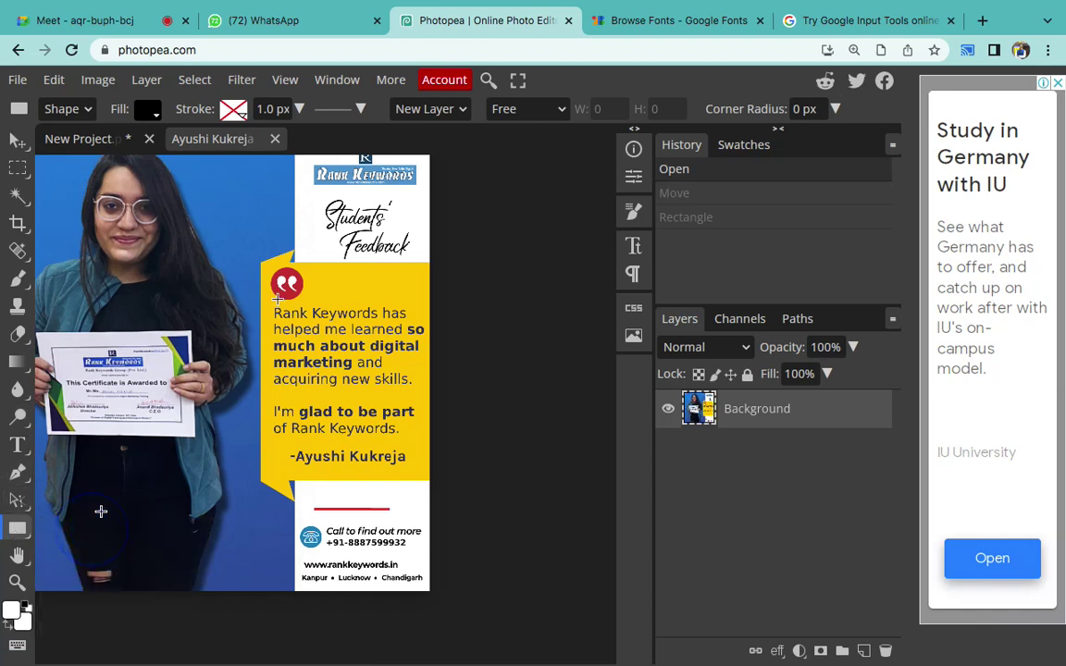
drag(263, 303, 419, 469)
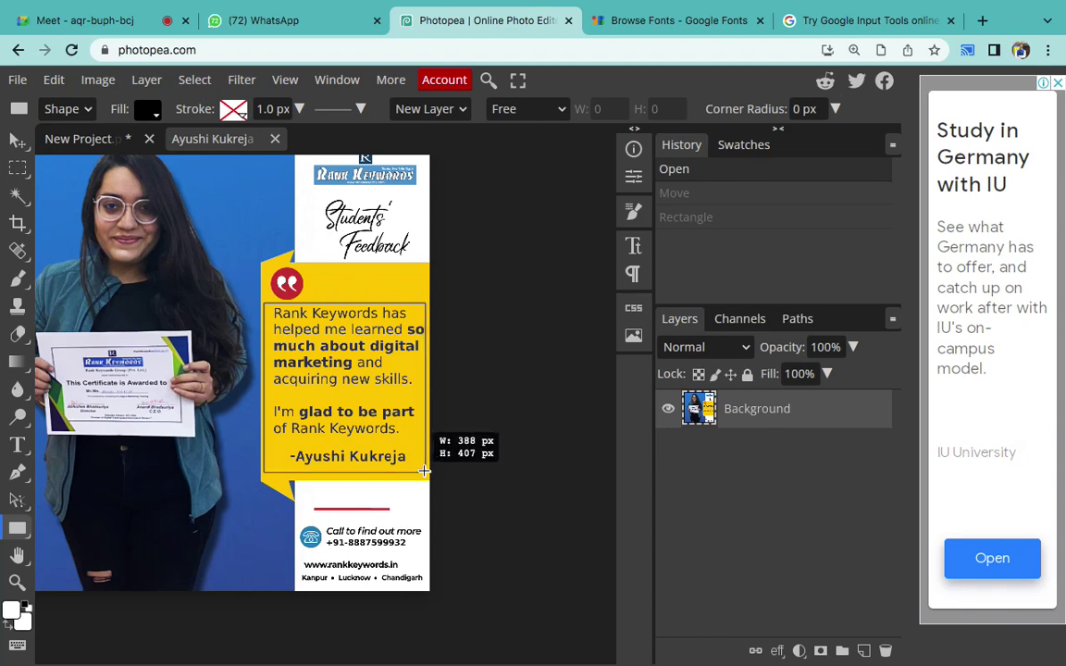
drag(419, 469, 423, 471)
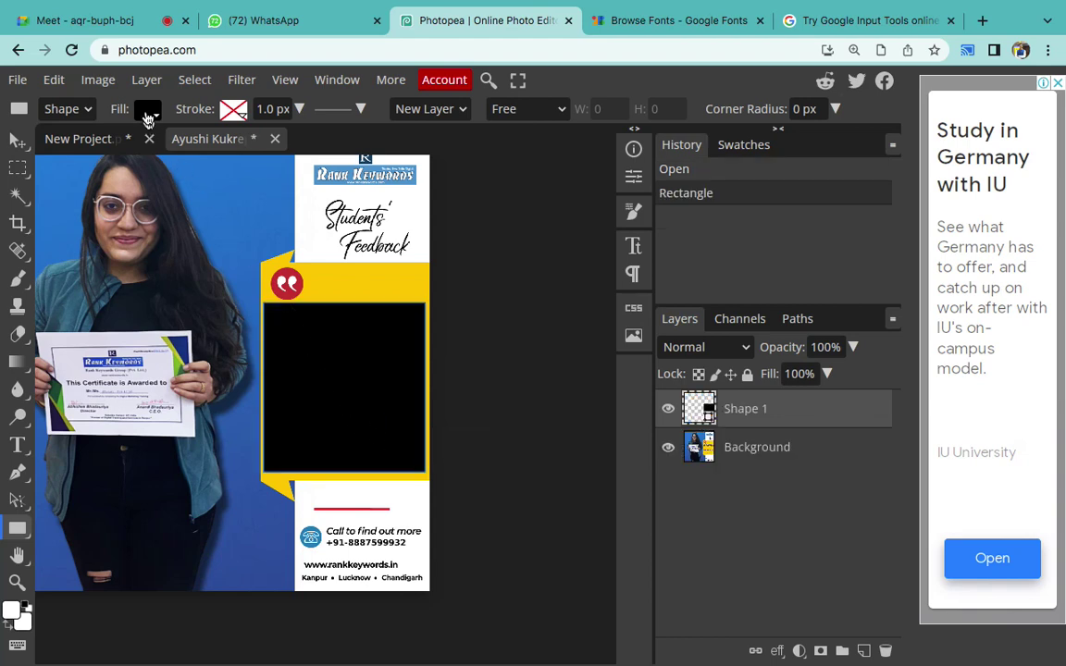
- Fill the rectangle with yellow sampled from the poster, then select the Background layer
click(148, 110)
click(163, 185)
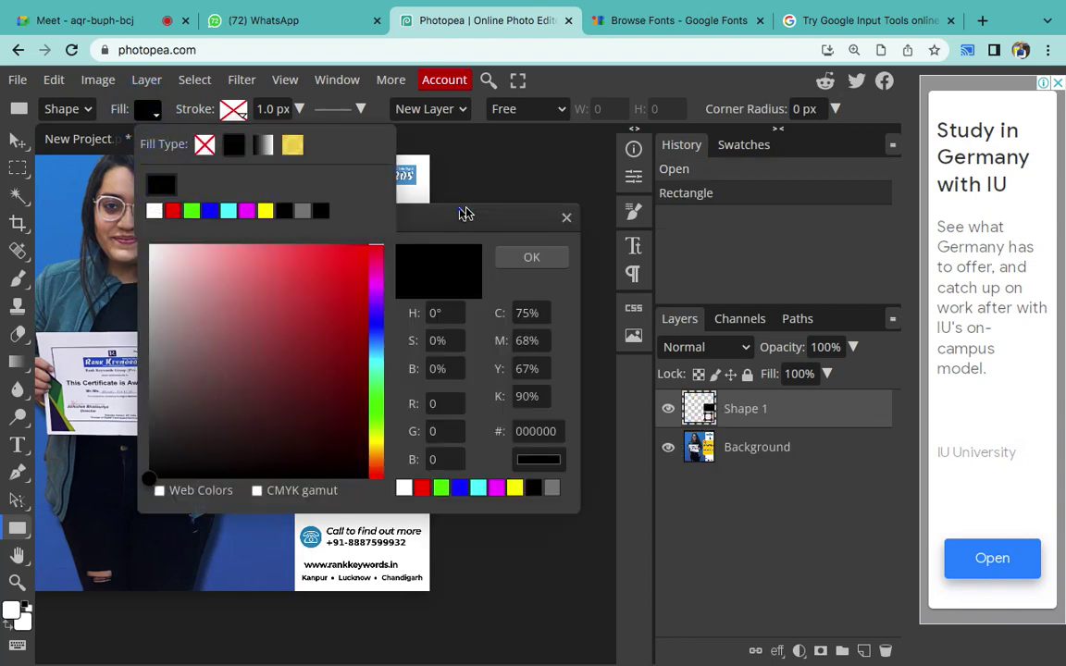
drag(466, 214, 849, 250)
click(334, 288)
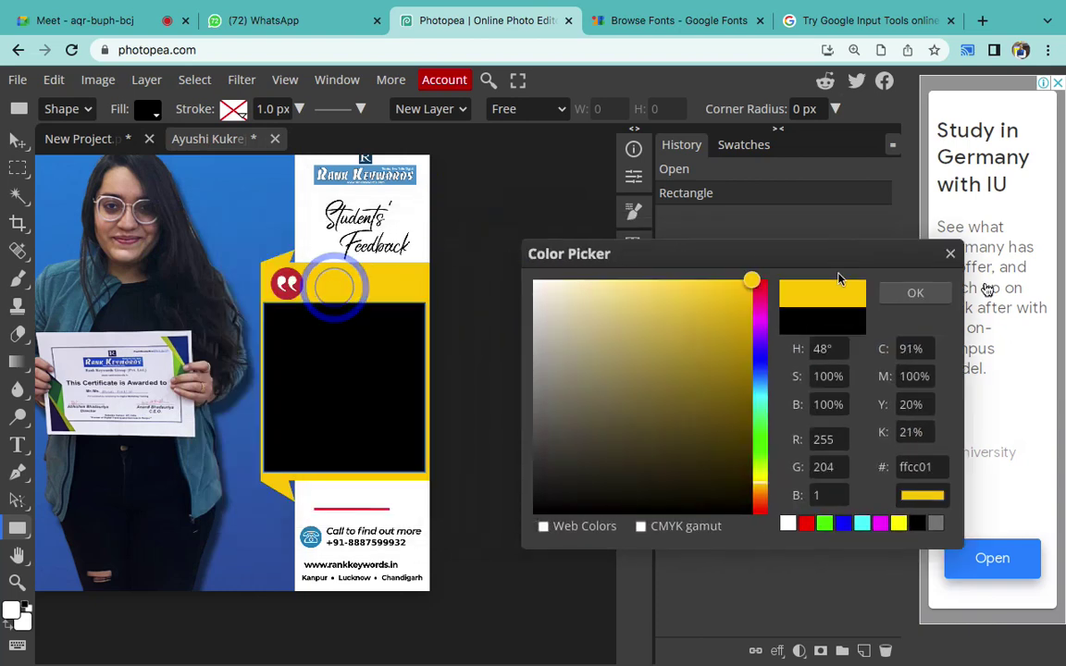
click(914, 293)
click(789, 451)
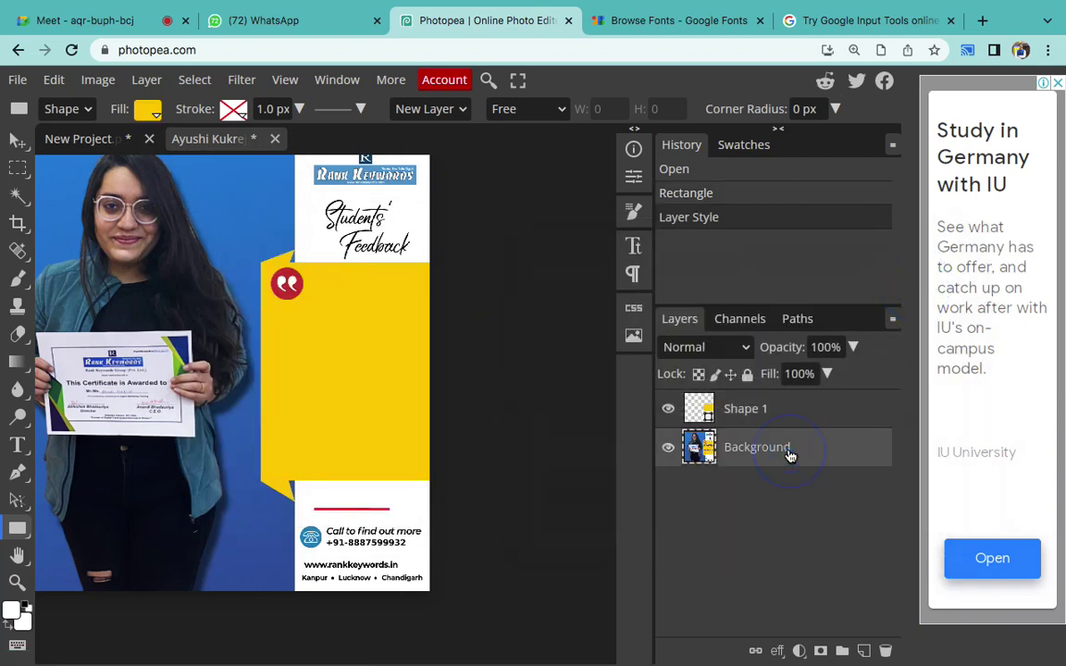
key(ctrl+o)
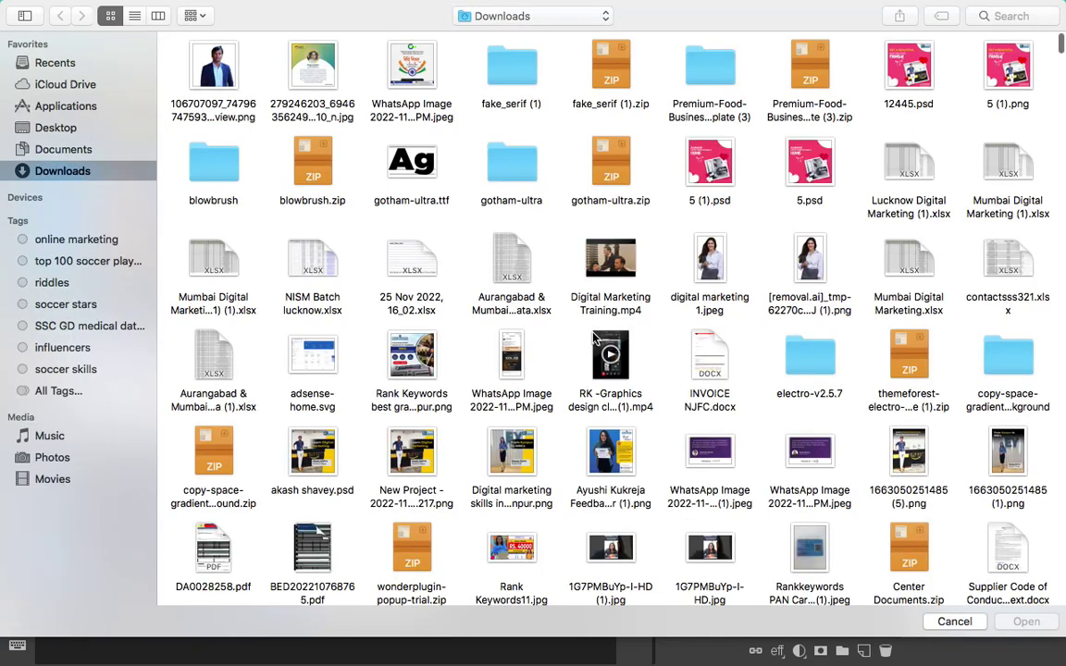
- Scroll through the Downloads files, then switch to Desktop and select the Nov 2022 folder
scroll(595, 340, down, 2)
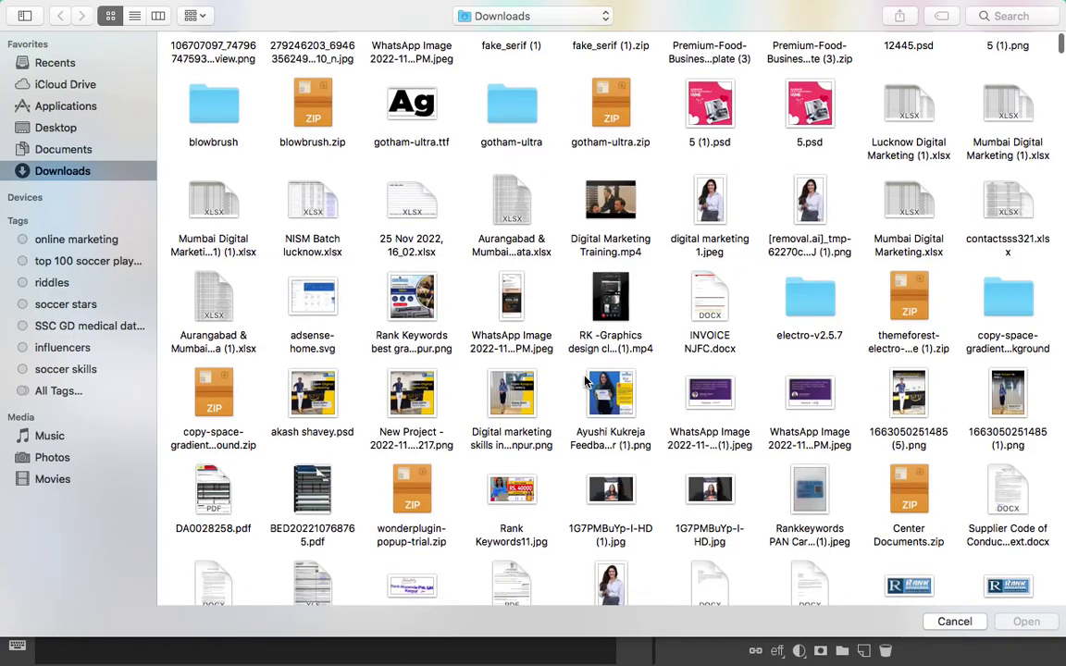
scroll(585, 382, down, 4)
click(34, 127)
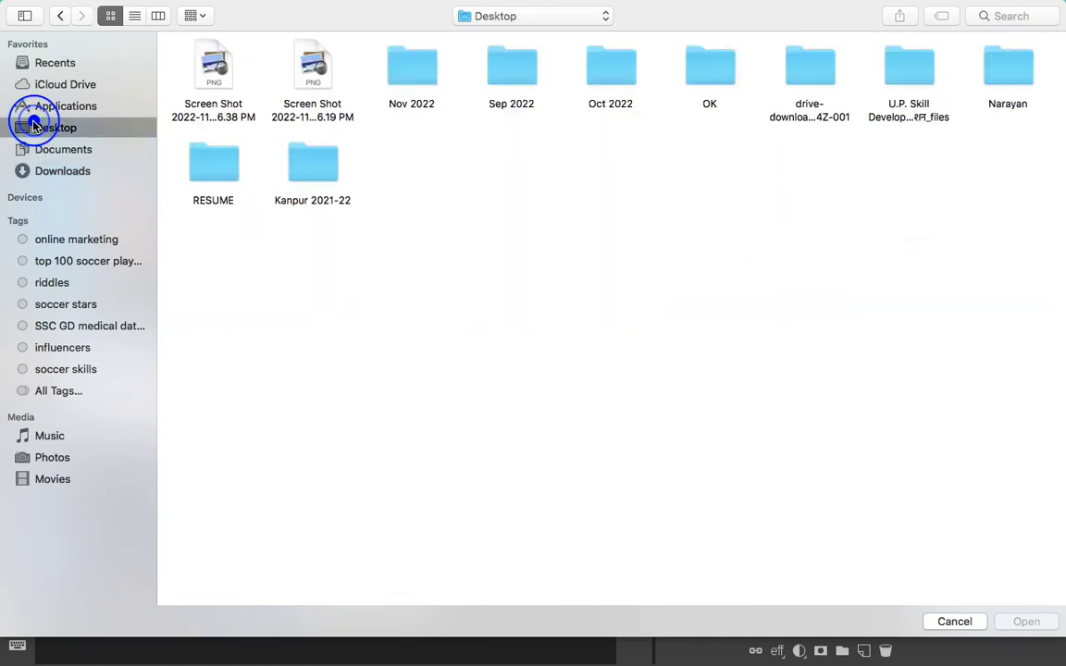
click(72, 171)
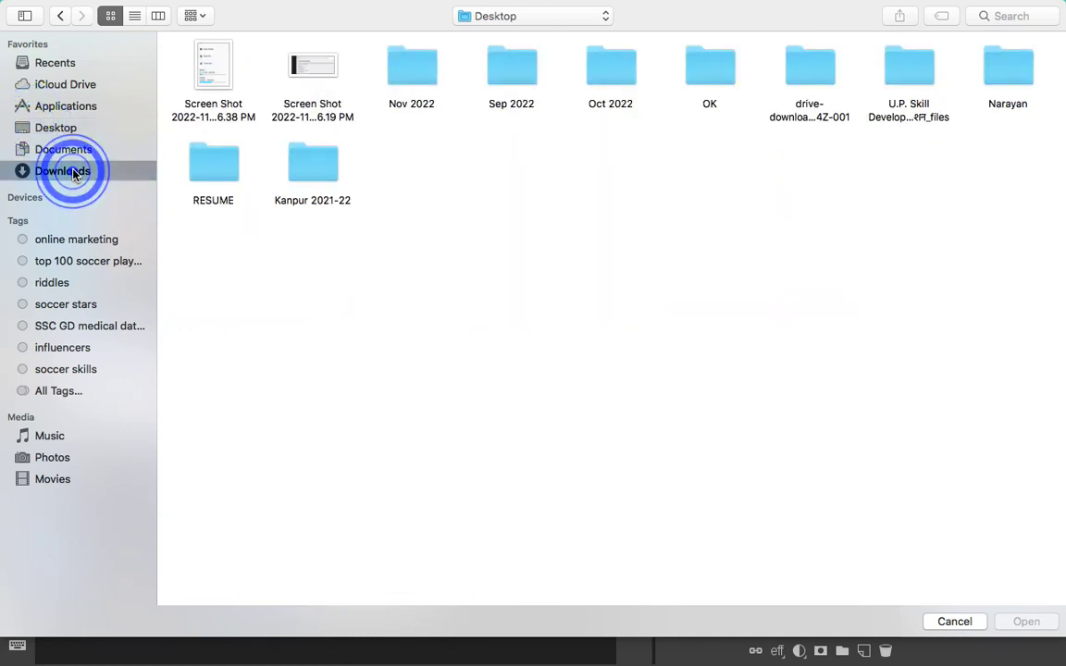
scroll(469, 270, down, 3)
scroll(469, 269, down, 2)
scroll(469, 269, down, 5)
scroll(469, 269, down, 1)
scroll(469, 269, down, 2)
scroll(469, 269, down, 1)
scroll(469, 270, down, 3)
scroll(472, 271, down, 1)
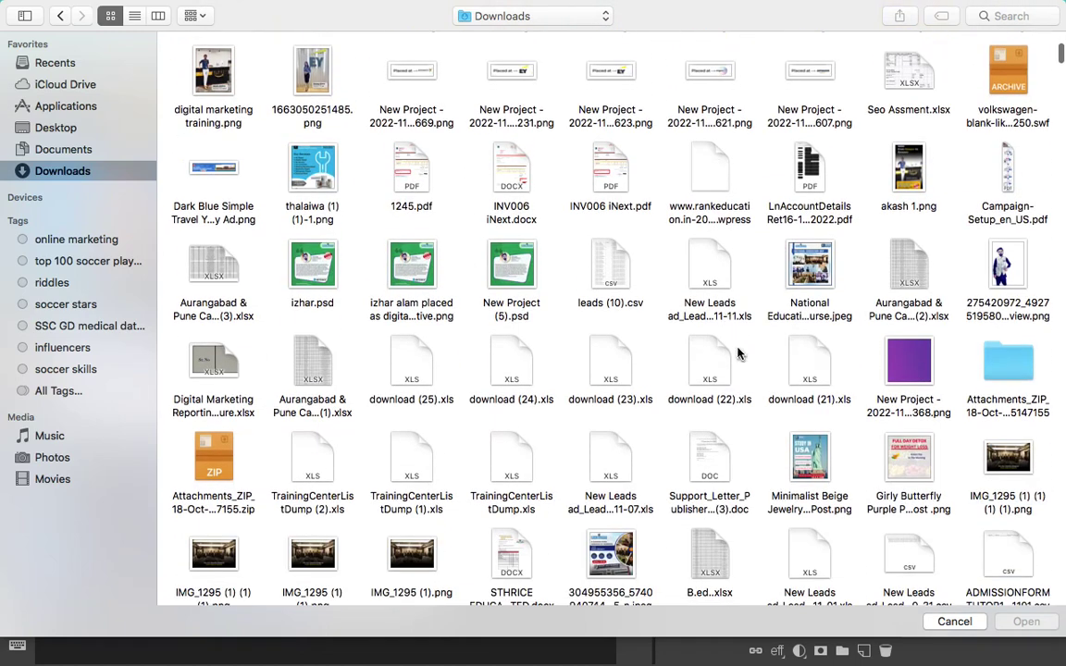
scroll(740, 352, down, 4)
scroll(742, 350, down, 3)
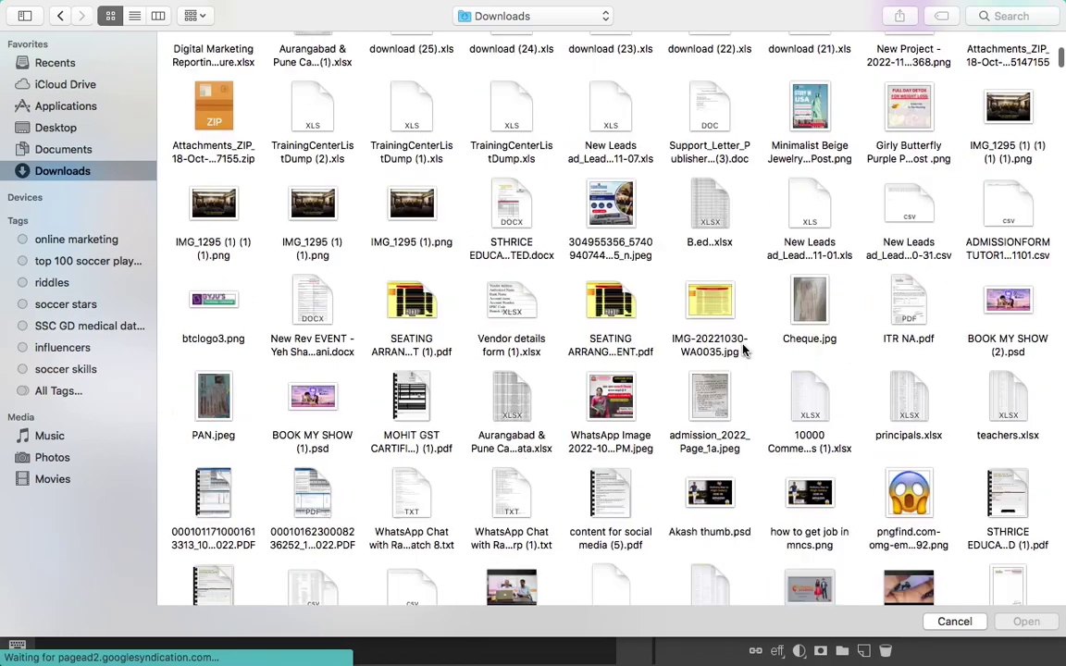
scroll(742, 351, down, 3)
scroll(742, 351, down, 1)
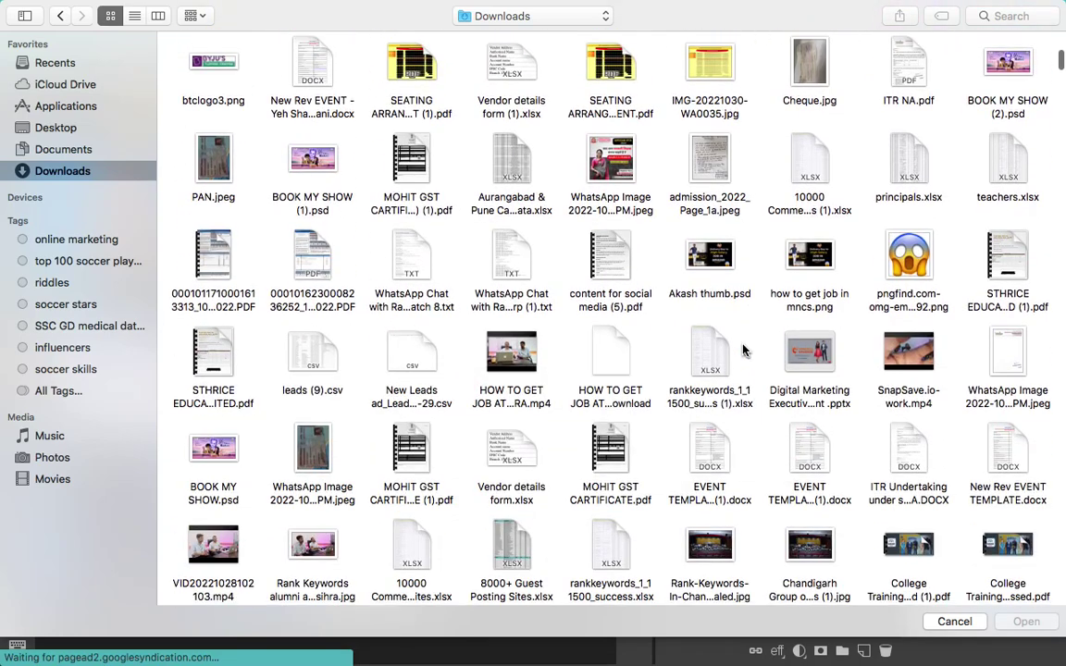
scroll(742, 351, down, 5)
scroll(742, 351, down, 6)
scroll(742, 350, down, 8)
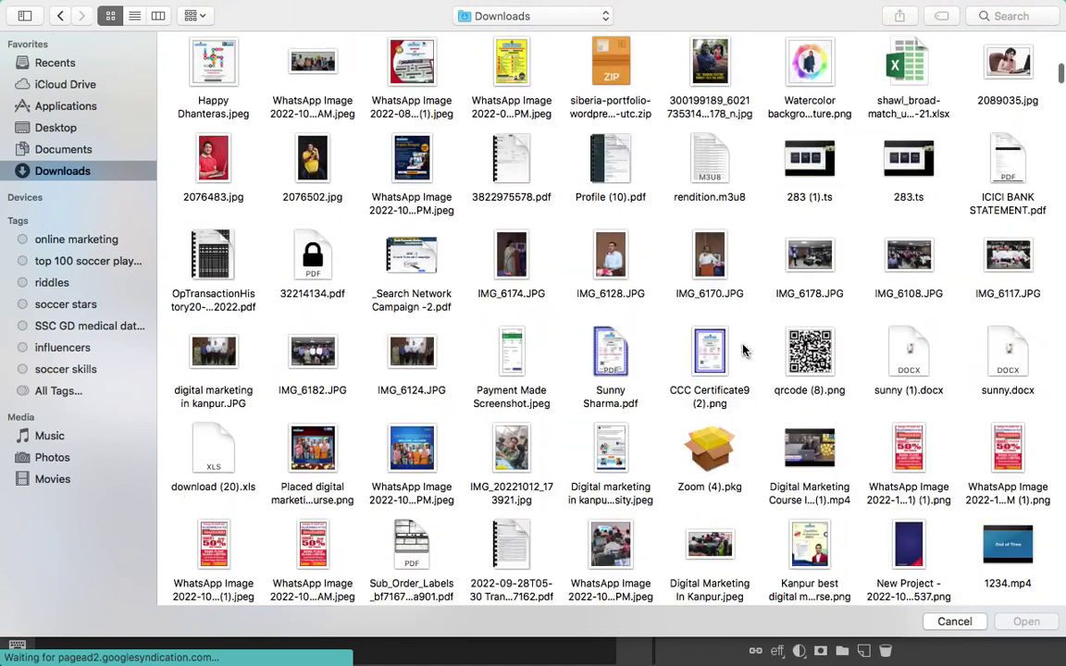
scroll(777, 370, down, 3)
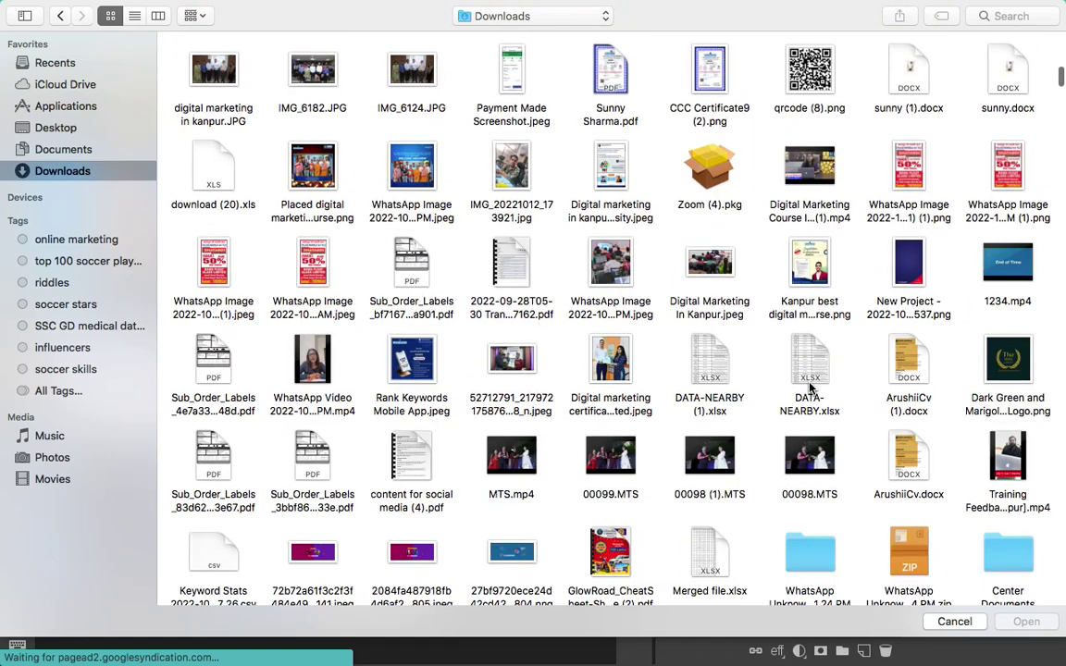
scroll(777, 398, down, 1)
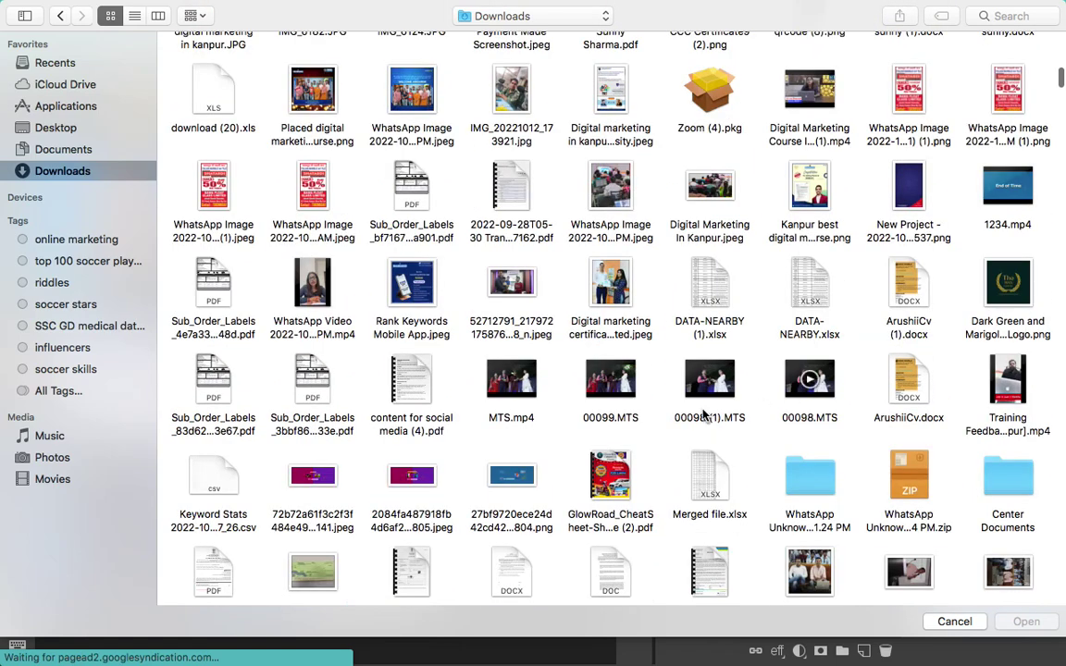
scroll(703, 435, down, 2)
scroll(685, 454, down, 4)
scroll(681, 458, down, 1)
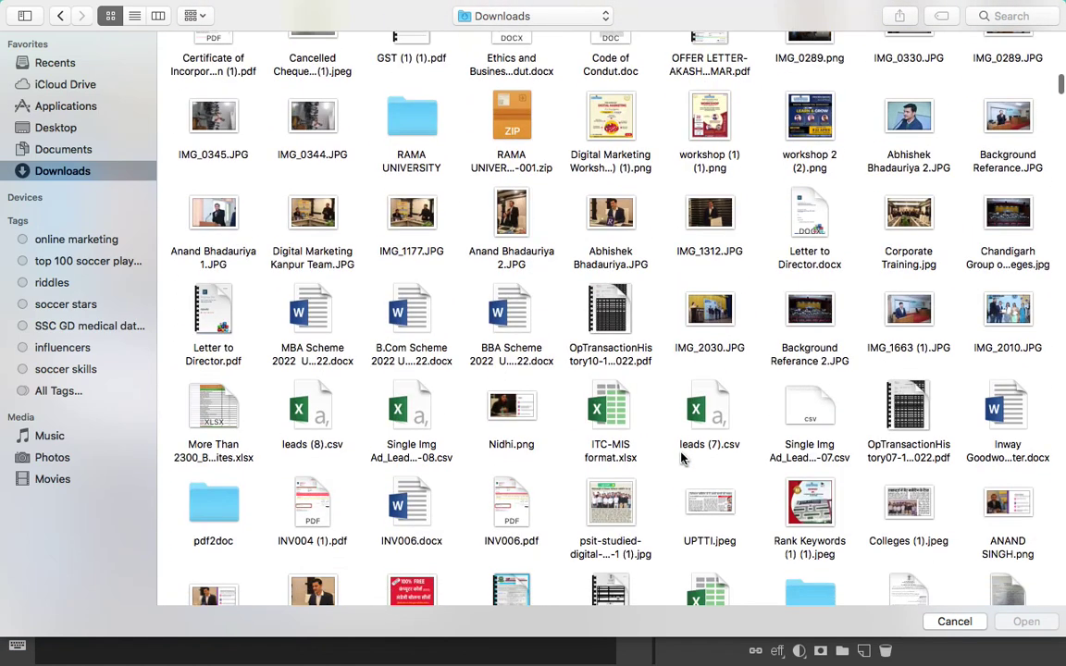
scroll(681, 458, down, 3)
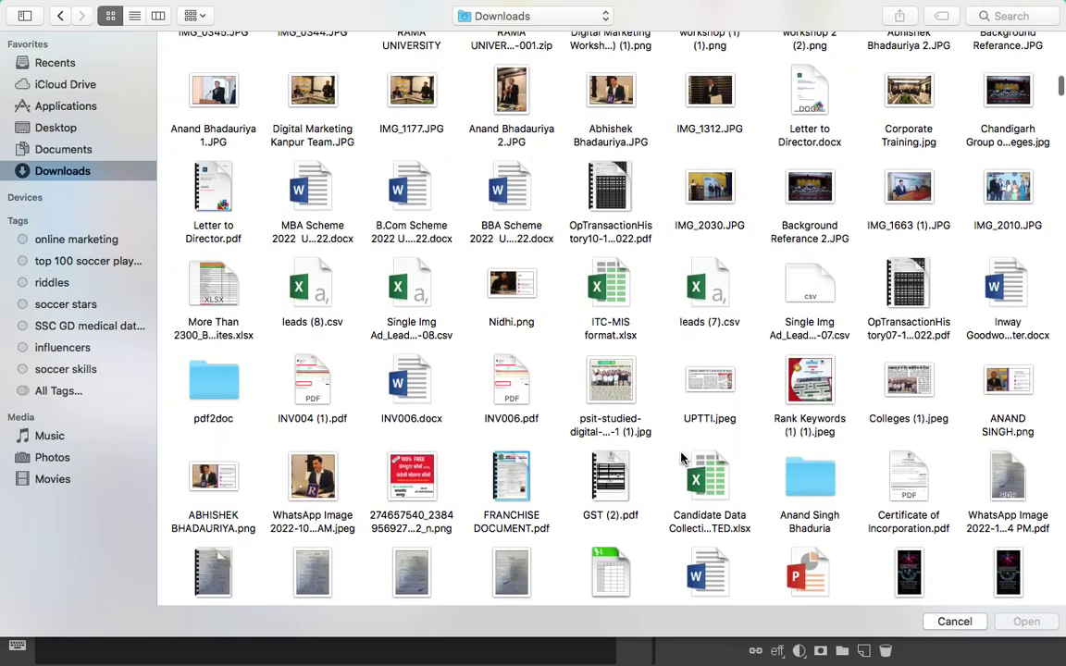
scroll(681, 458, down, 3)
scroll(681, 458, down, 9)
scroll(682, 458, down, 3)
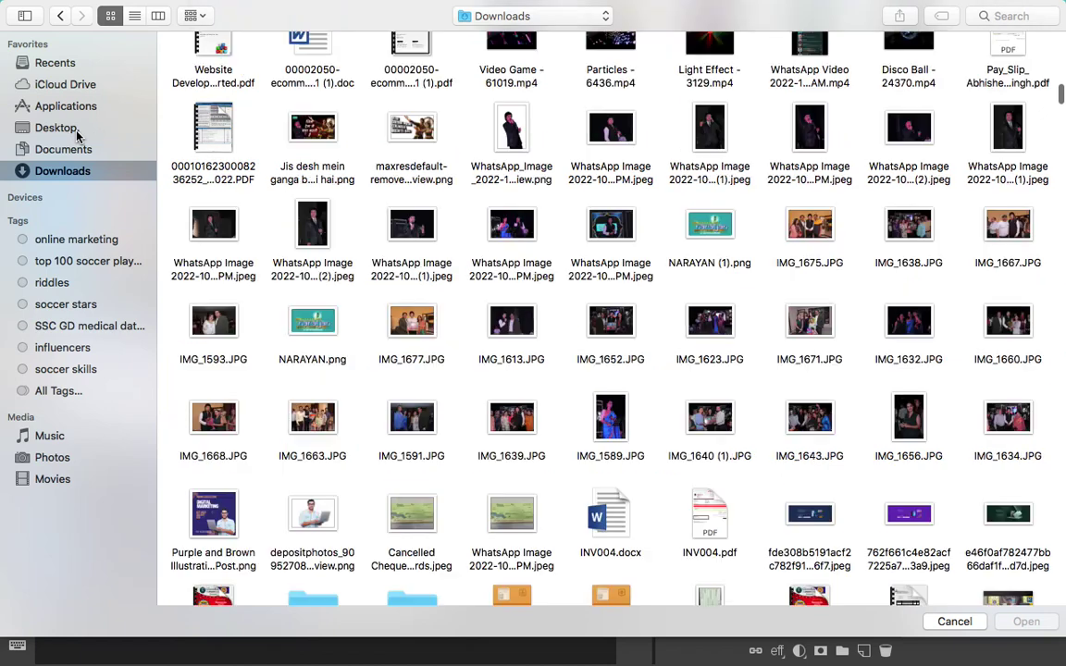
click(72, 128)
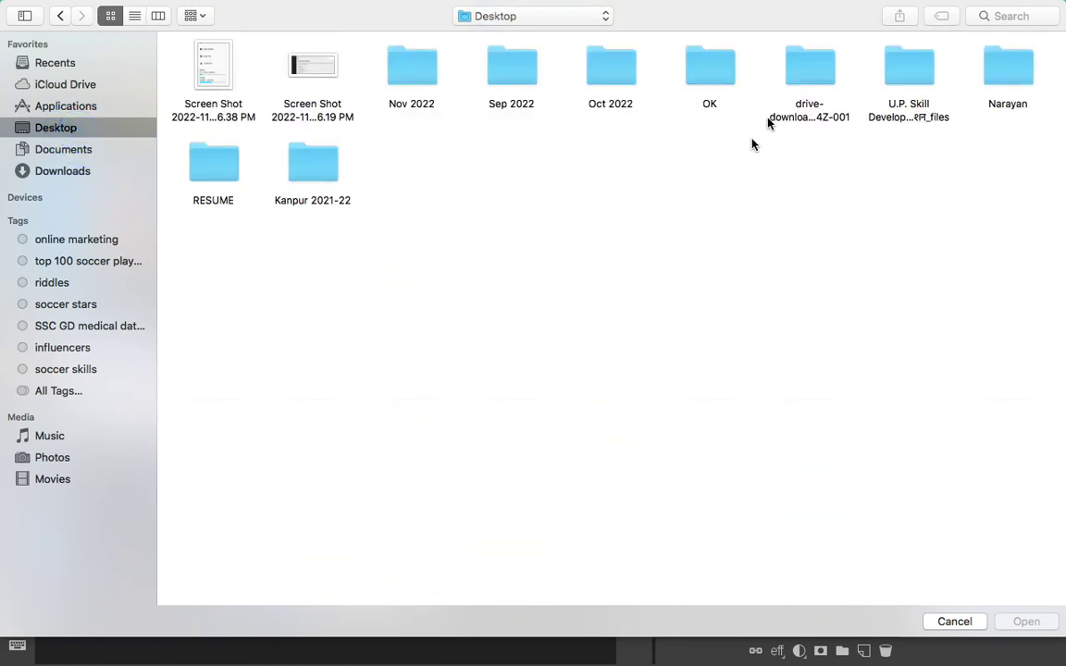
click(398, 82)
- Open the Nov 2022 folder and Quick Look the green student testimonial image
double_click(398, 81)
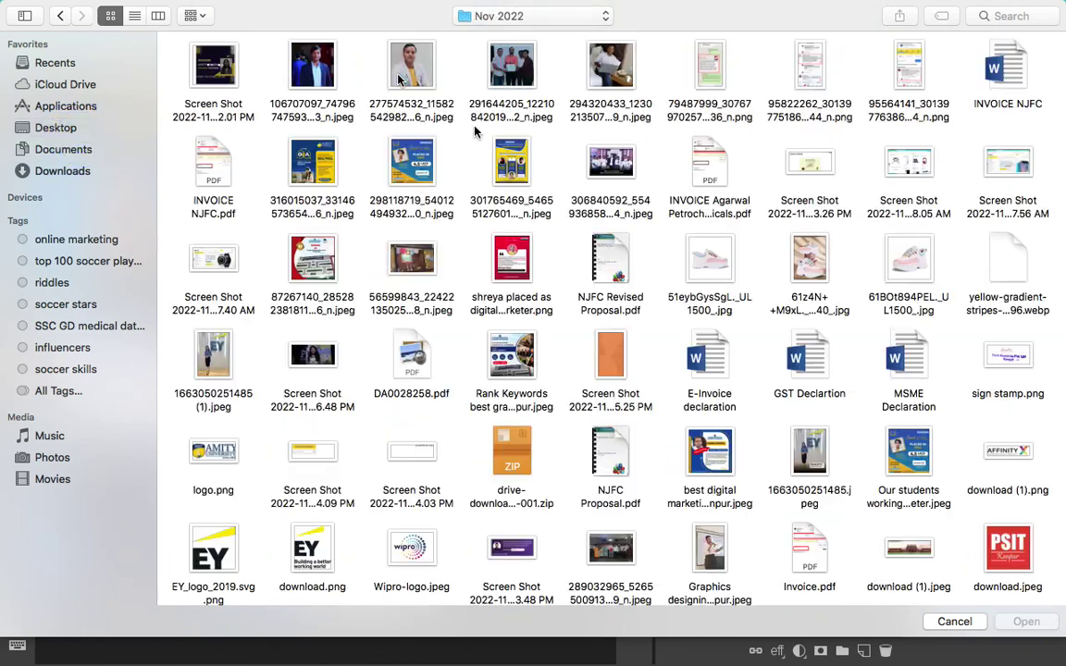
scroll(656, 355, down, 2)
scroll(657, 355, down, 1)
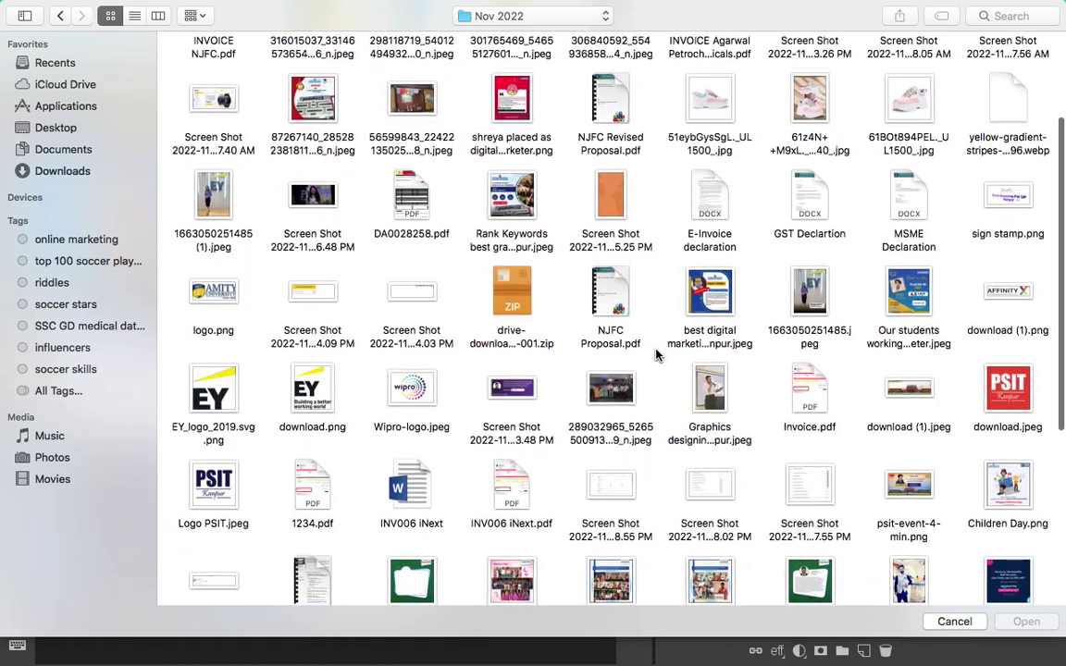
scroll(656, 354, down, 5)
scroll(656, 355, down, 3)
scroll(656, 354, down, 2)
click(823, 298)
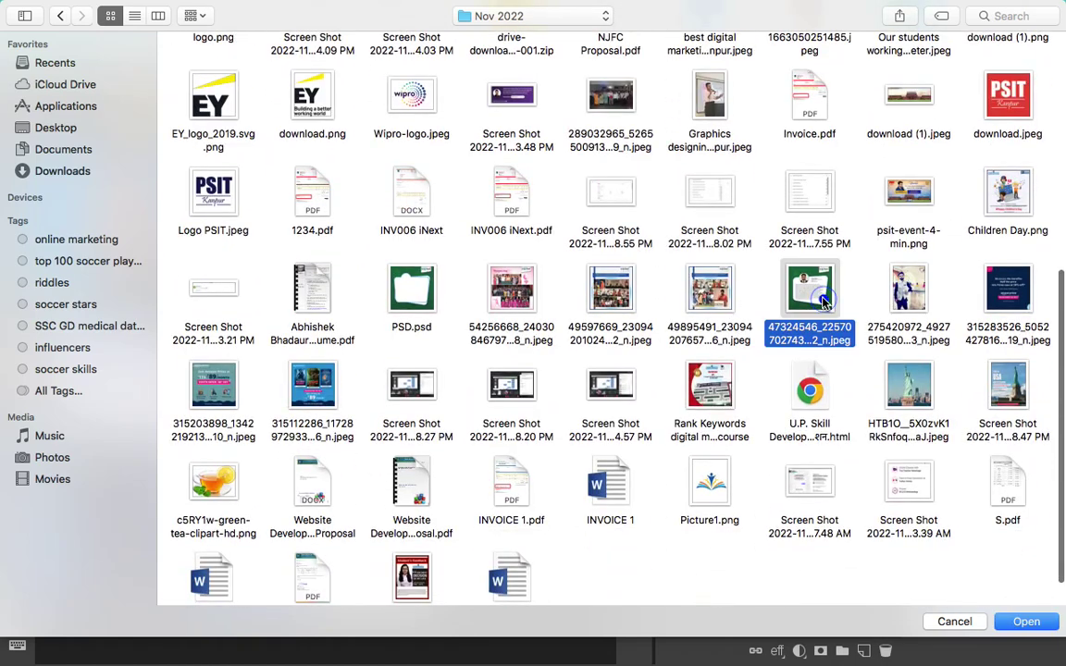
key(space)
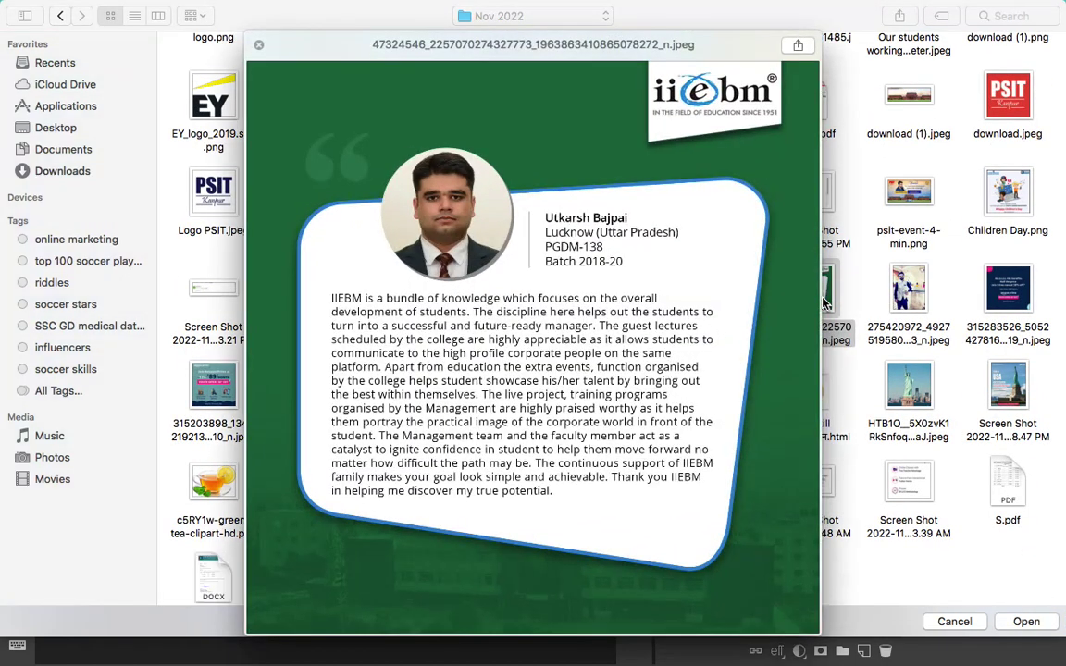
key(space)
- Preview the Women's Day collage and Amazon Prime offer images, then cancel the file picker
scroll(826, 301, down, 2)
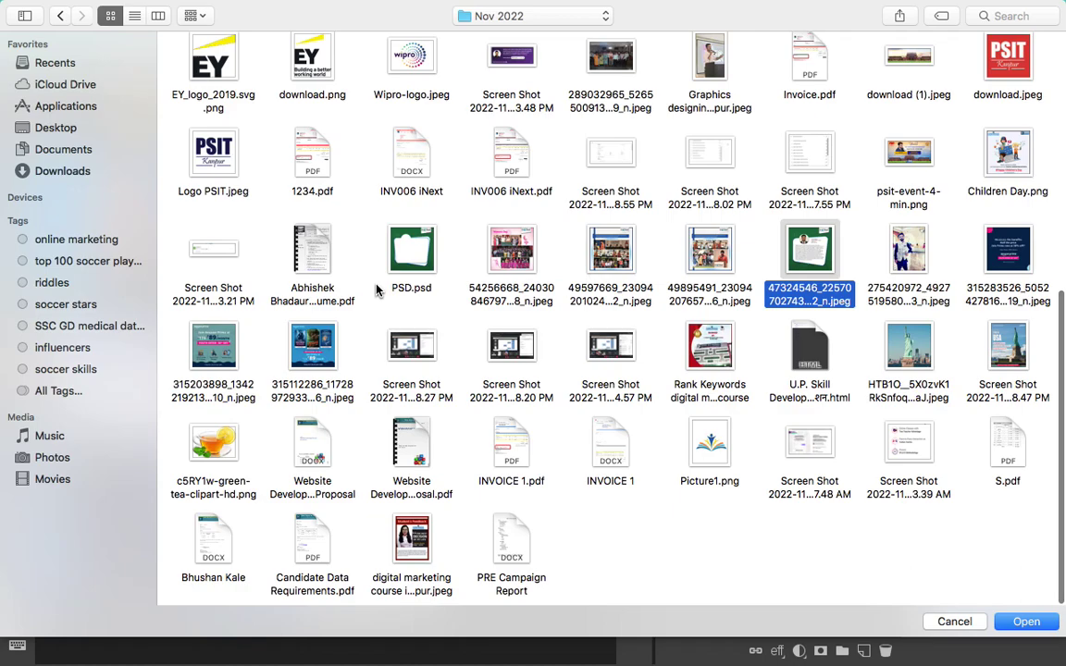
scroll(377, 291, up, 5)
scroll(482, 309, up, 3)
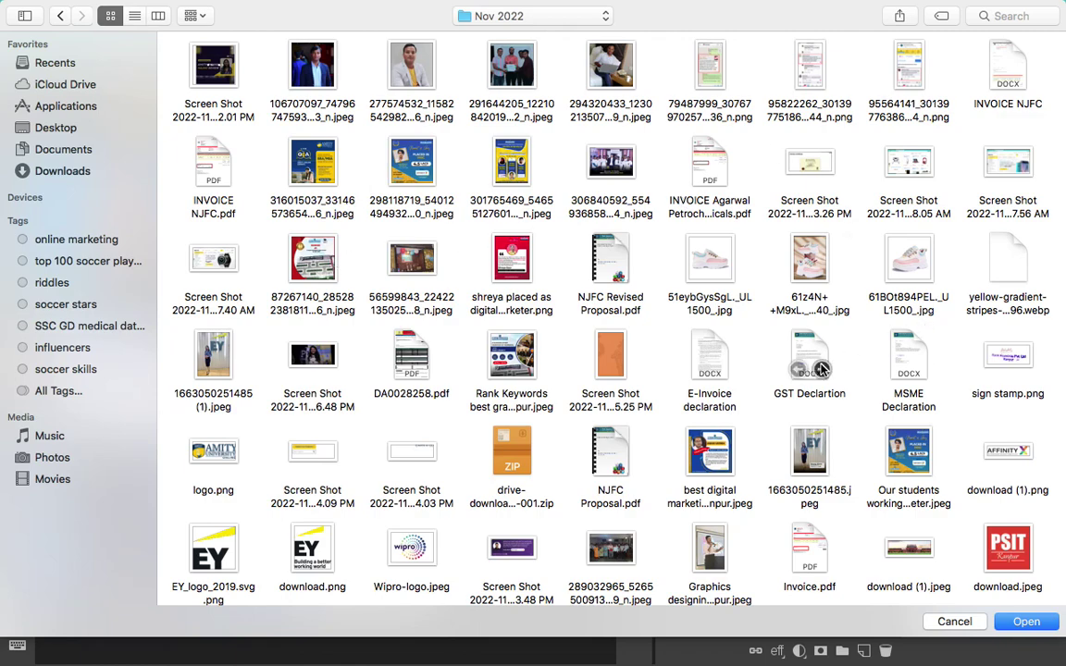
scroll(733, 422, down, 10)
click(487, 243)
key(space)
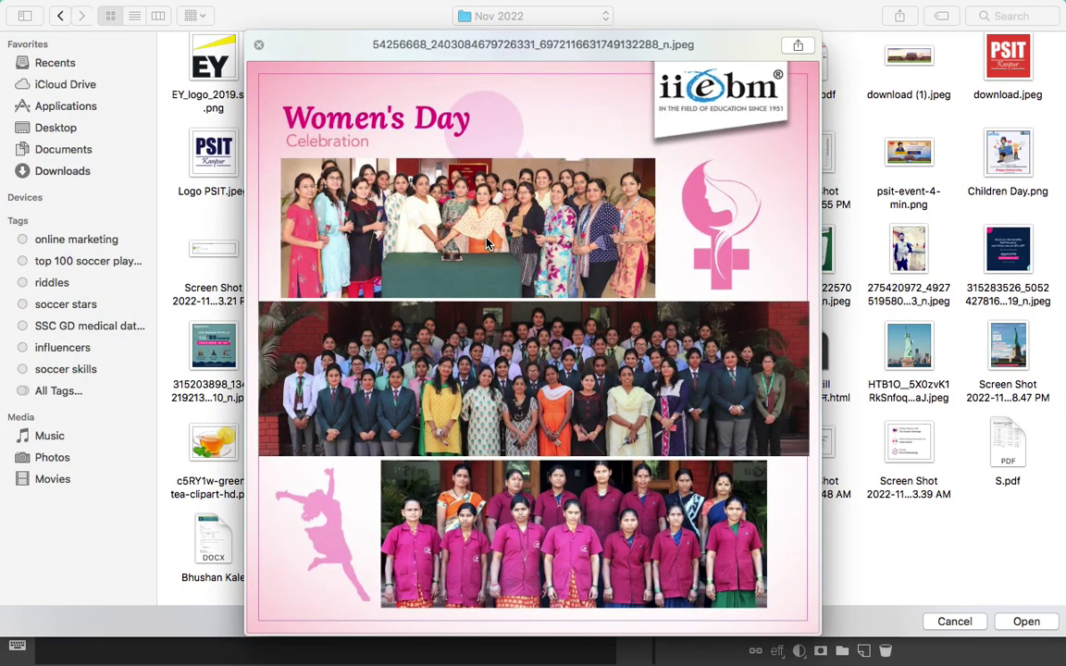
key(space)
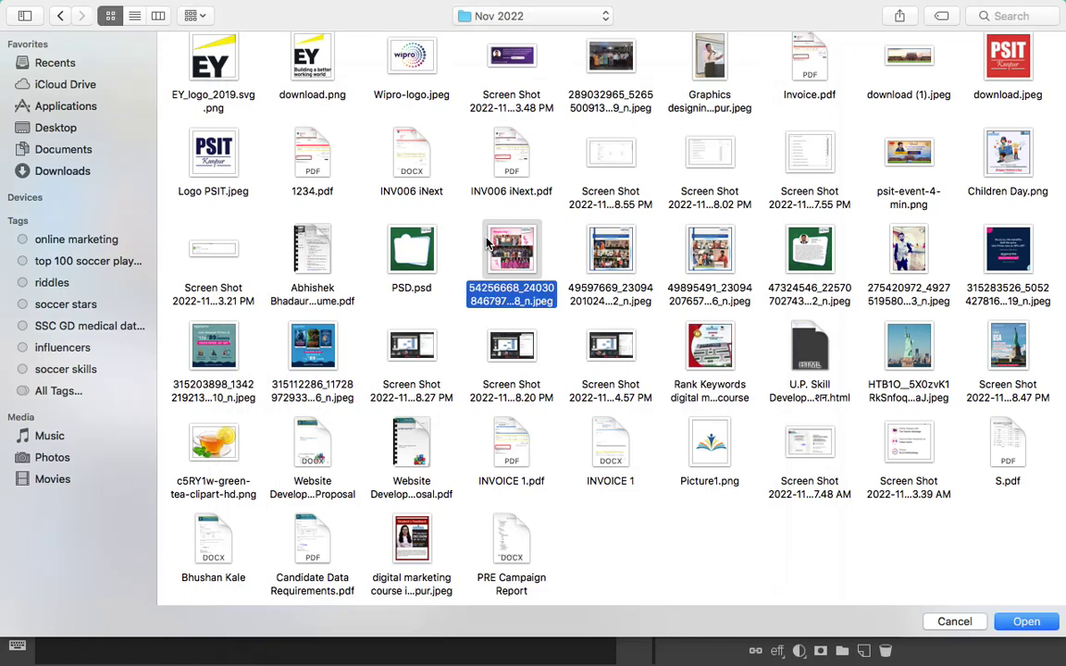
click(294, 343)
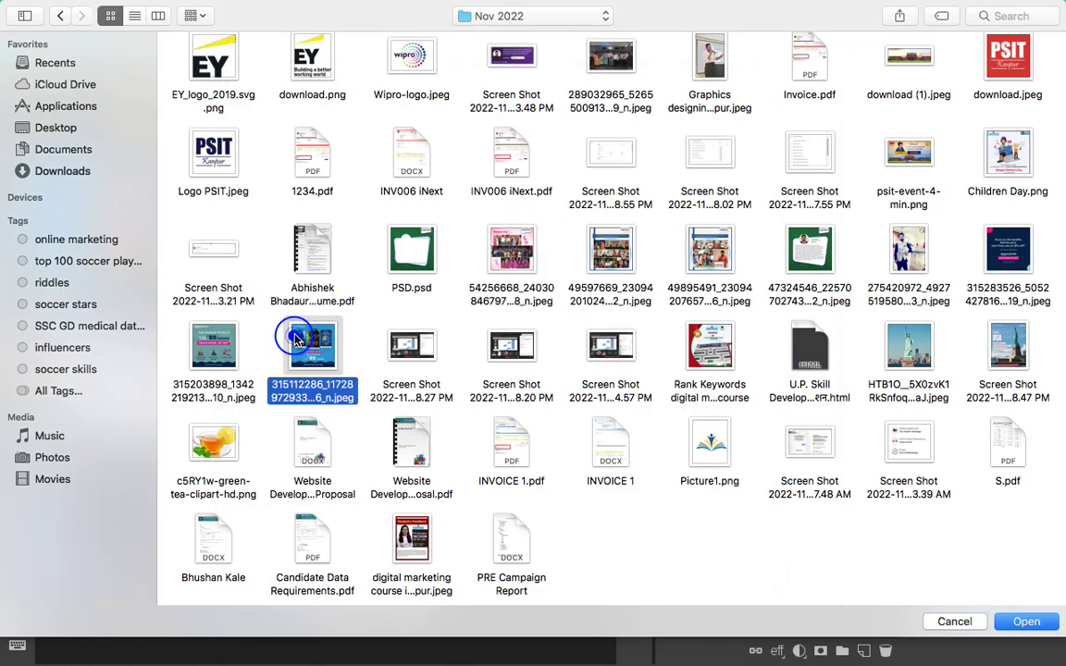
key(space)
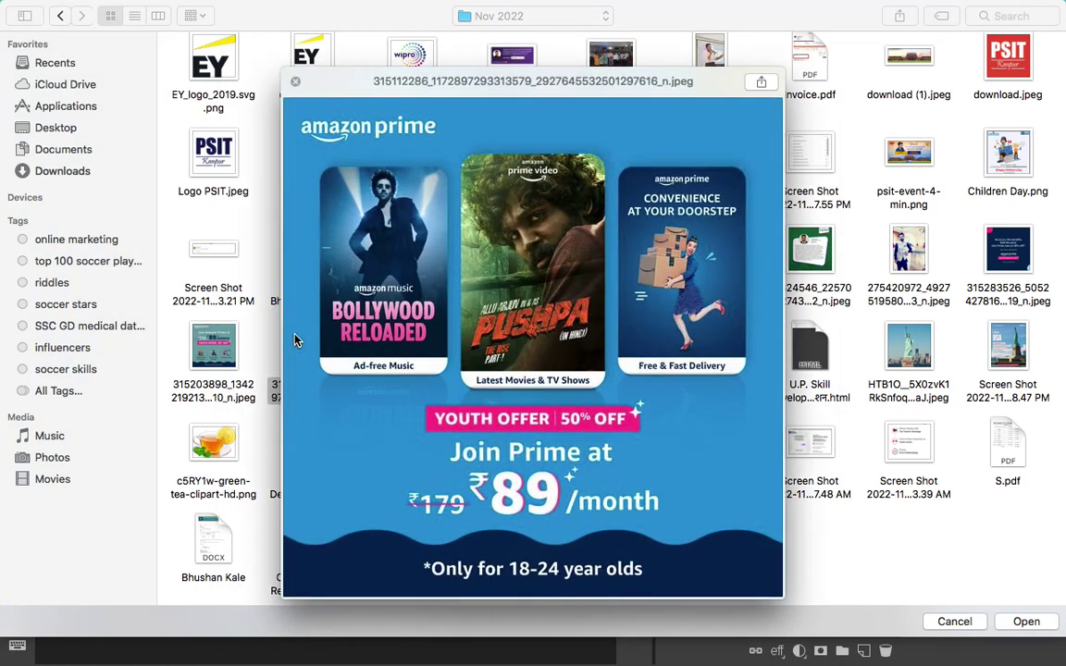
key(space)
click(215, 345)
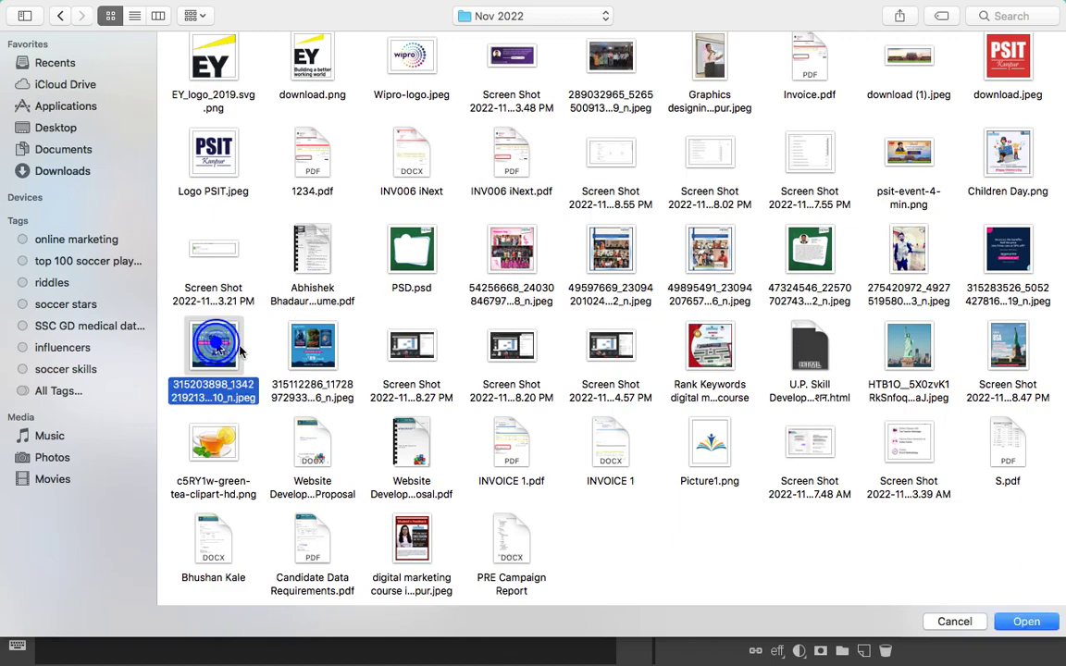
click(948, 621)
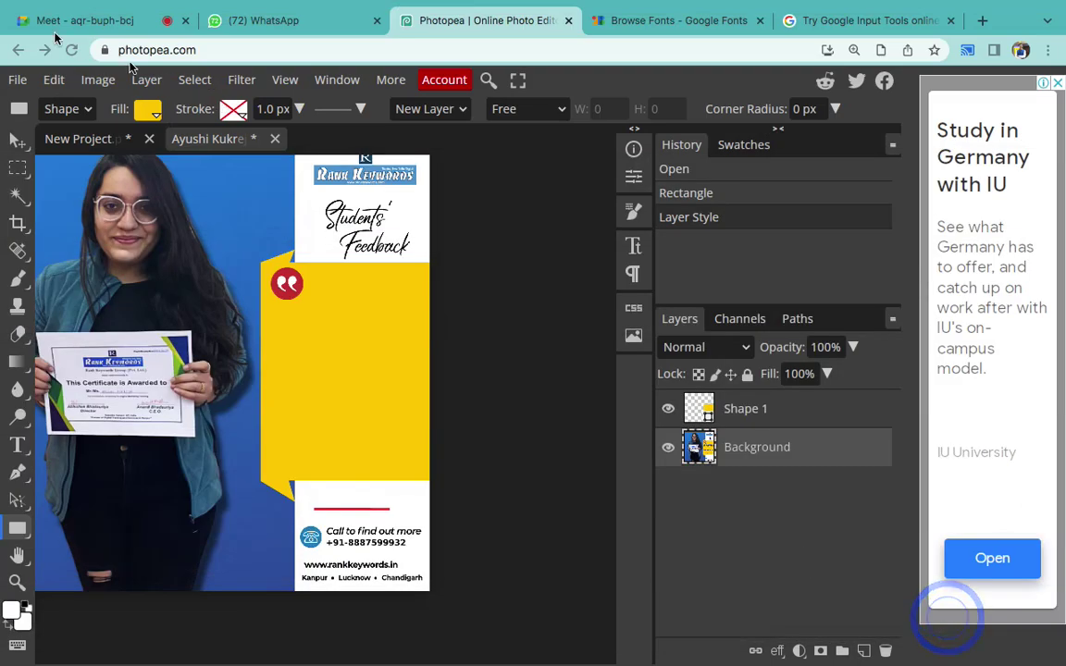
- Admit the waiting participant to the Google Meet call and go back to Photopea
click(102, 22)
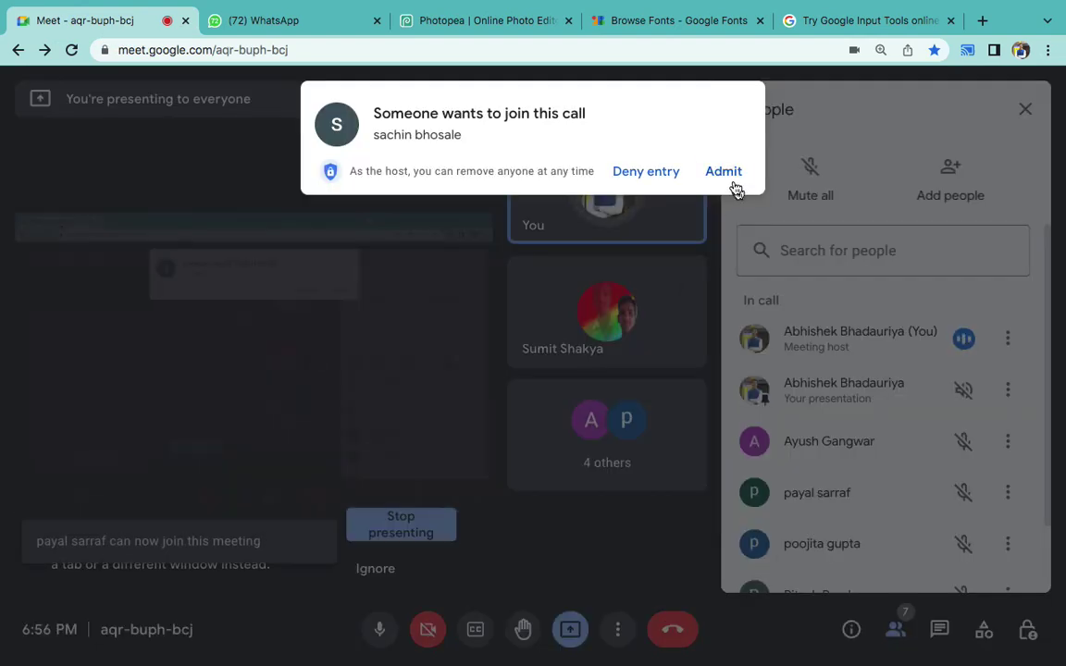
click(727, 173)
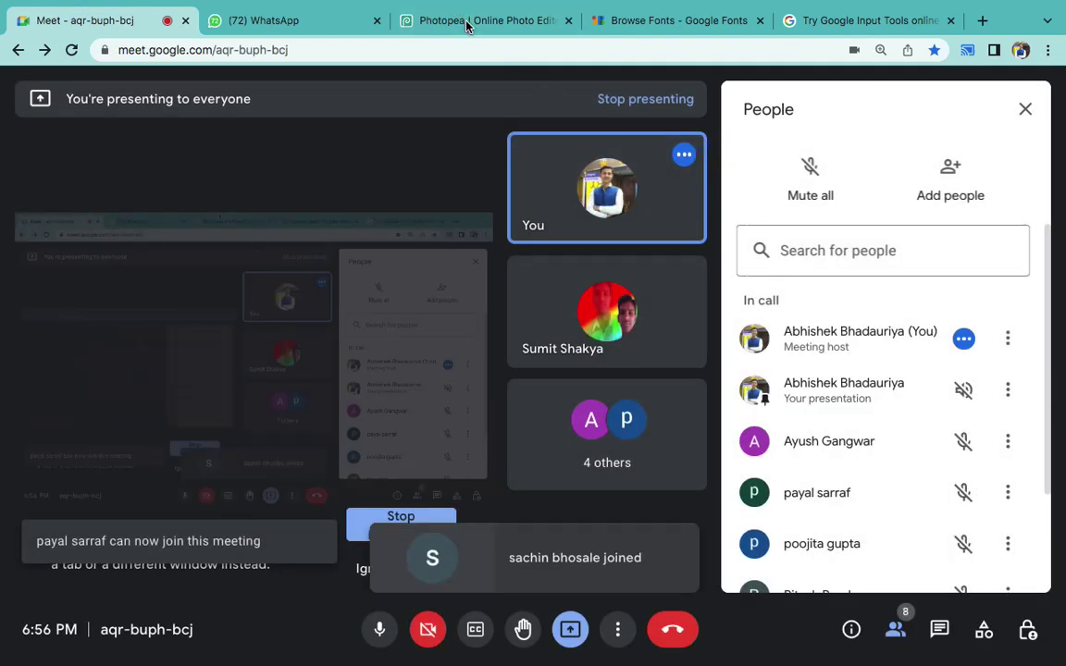
click(467, 22)
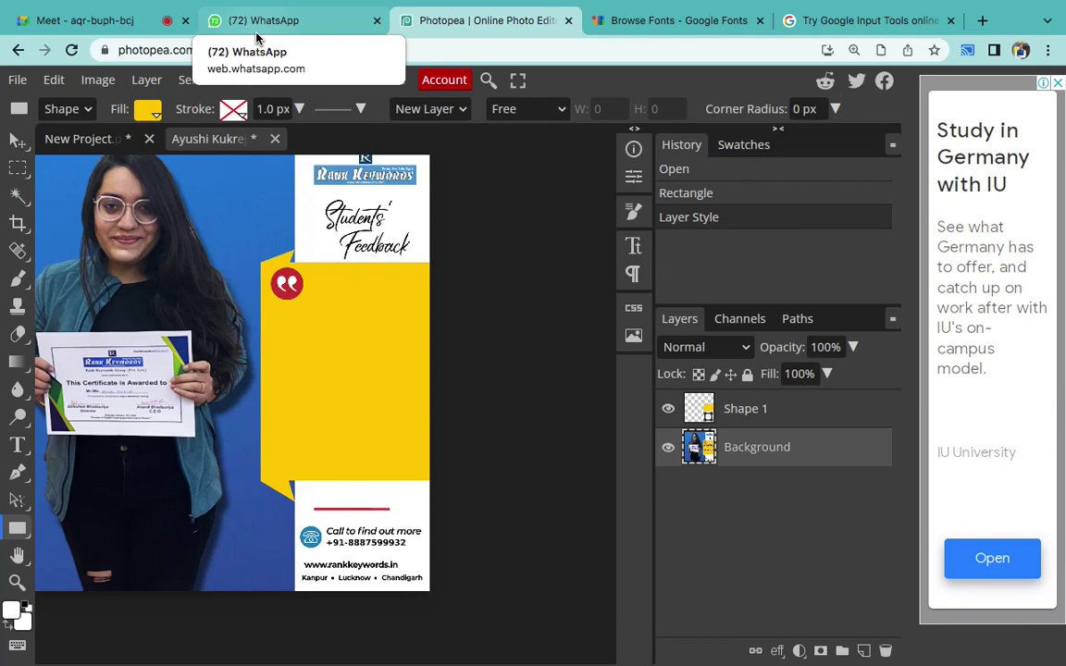
click(17, 80)
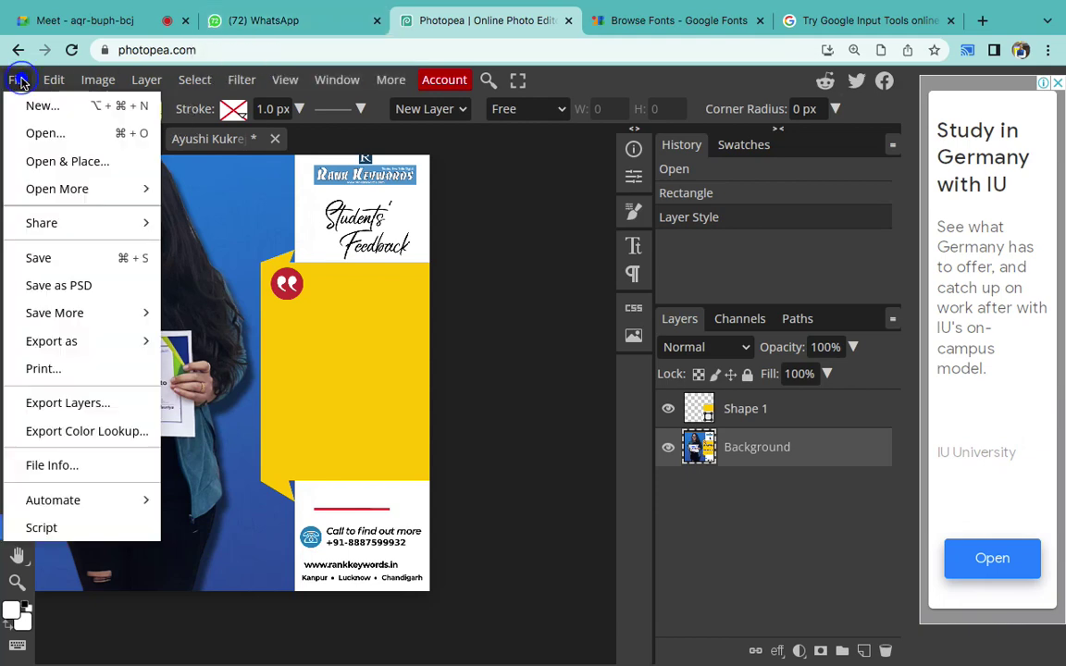
- Browse Downloads in the Open dialog and Quick Look the student placement poster
click(39, 133)
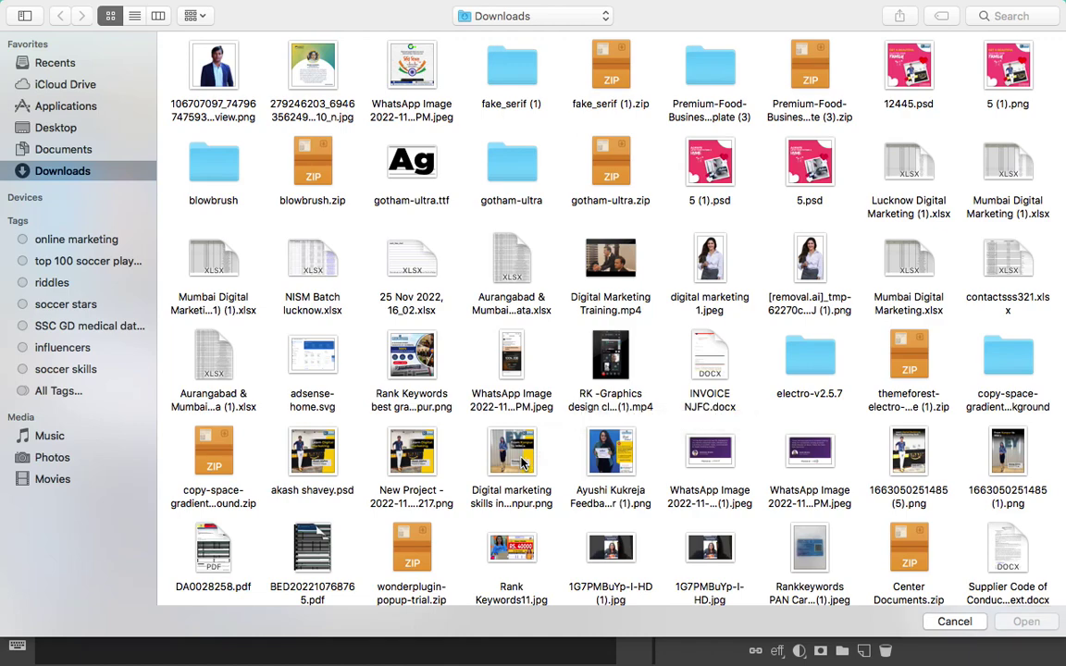
scroll(528, 463, down, 1)
scroll(555, 465, down, 3)
scroll(593, 467, down, 1)
scroll(629, 470, down, 5)
scroll(637, 472, down, 5)
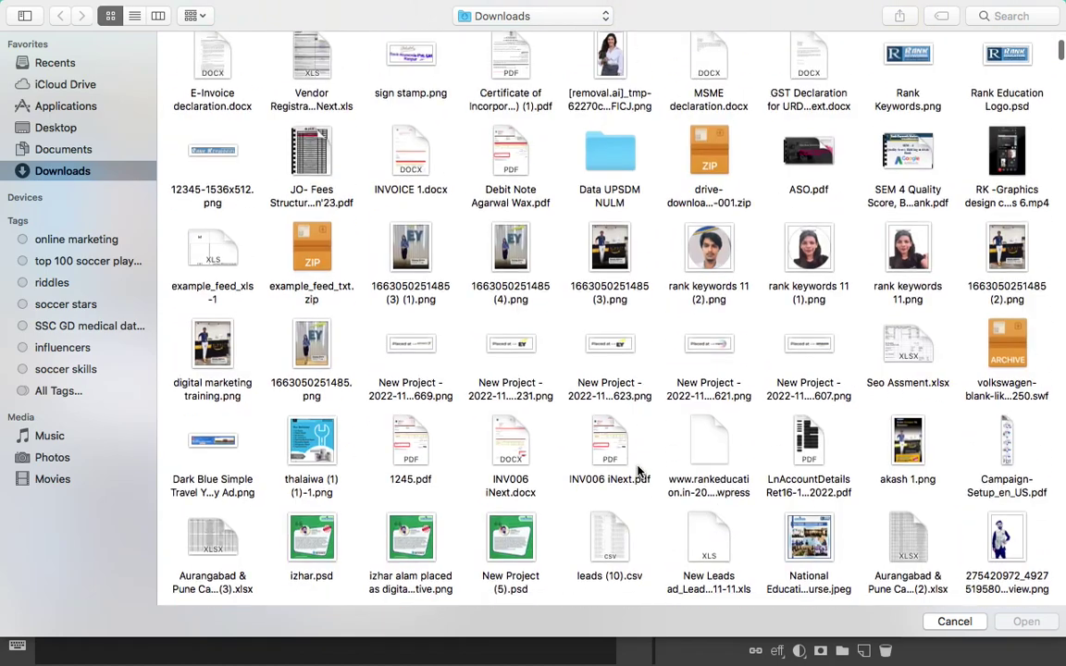
scroll(637, 470, down, 4)
click(414, 311)
key(space)
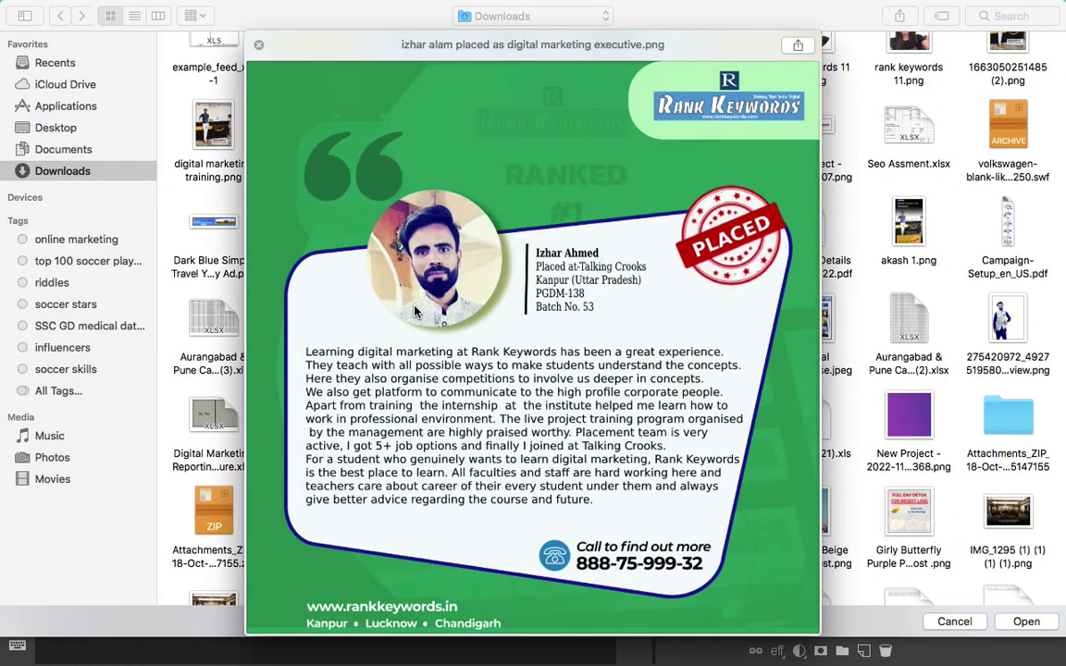
key(space)
- Preview and open Minimalist Beige Jewelry Promotional Instagram Post.png, the Study in USA poster
scroll(648, 442, down, 5)
scroll(650, 443, down, 1)
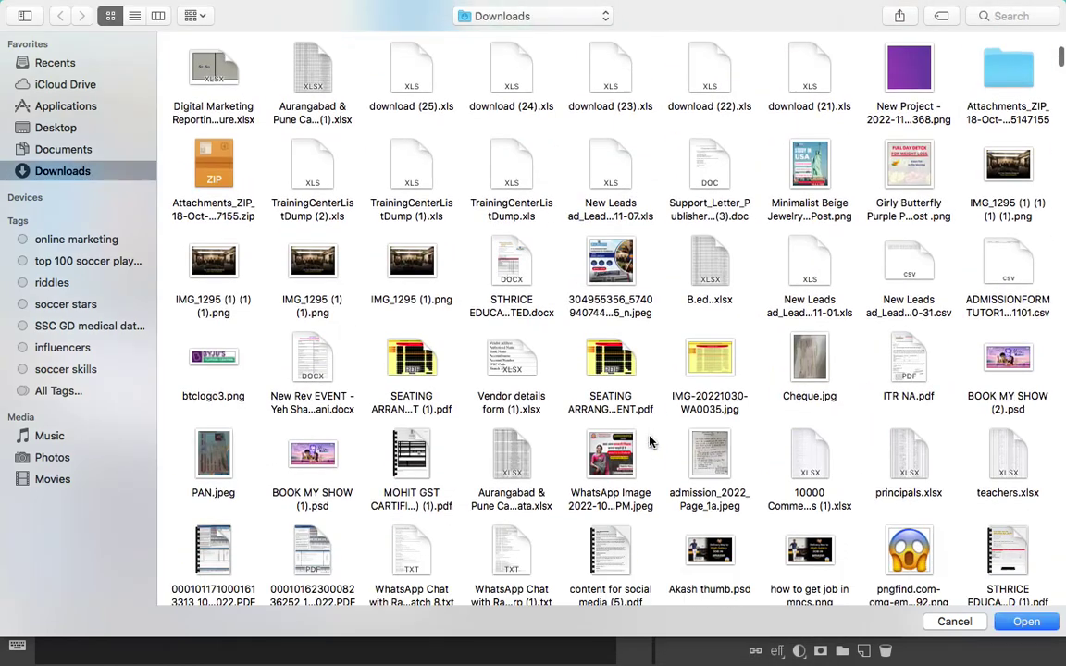
click(797, 167)
key(space)
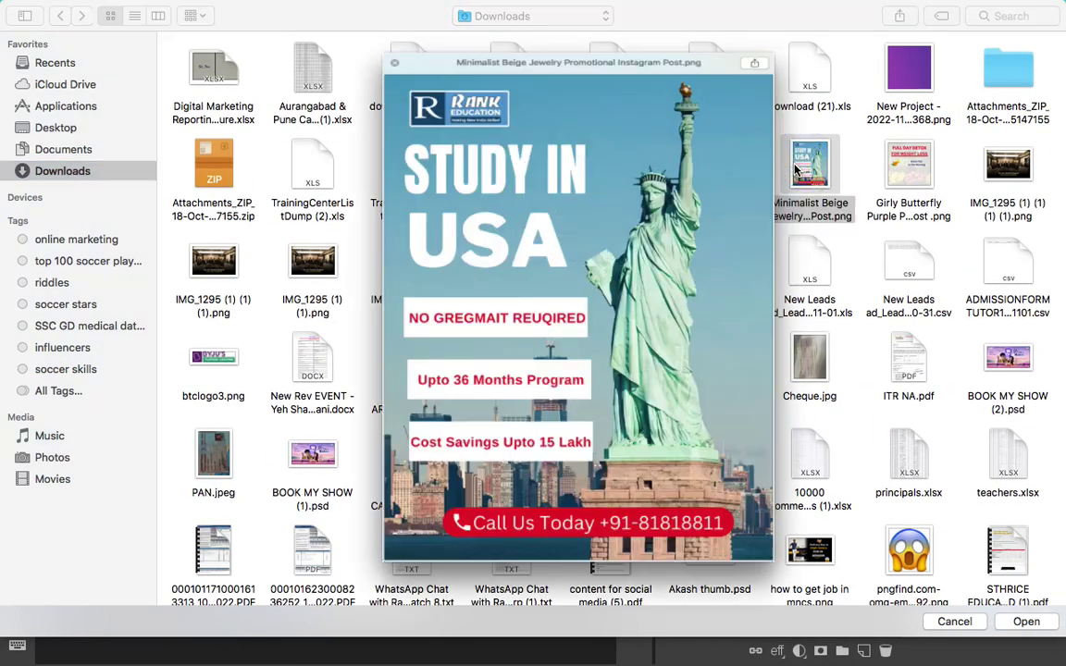
key(space)
double_click(798, 167)
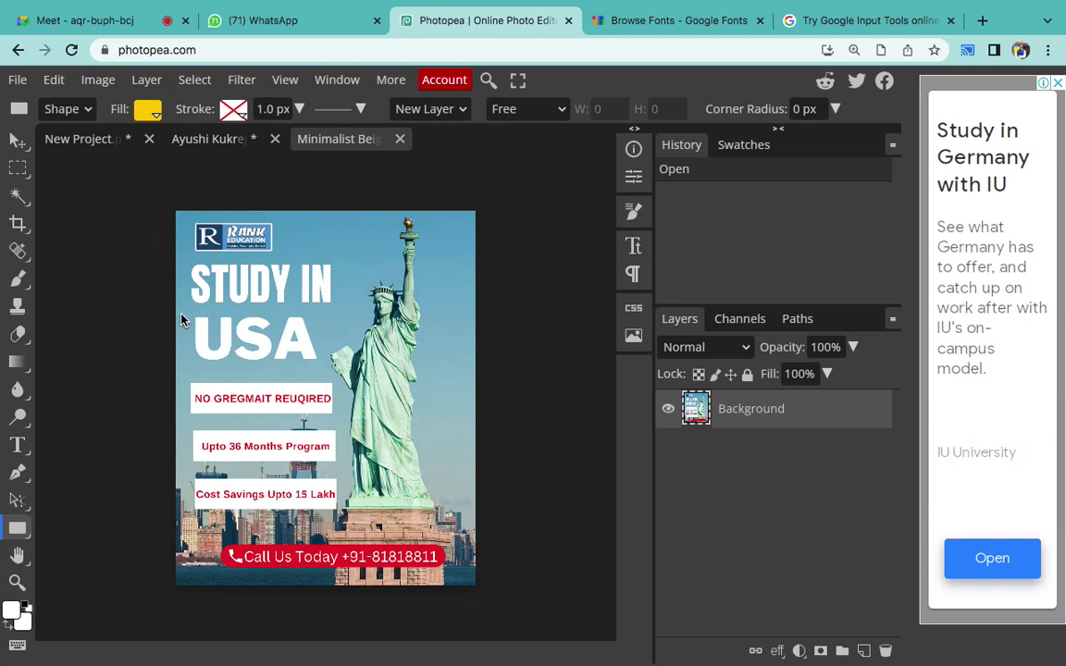
- Browse the Downloads file picker and preview the WhatsApp admission poster image
key(ctrl+o)
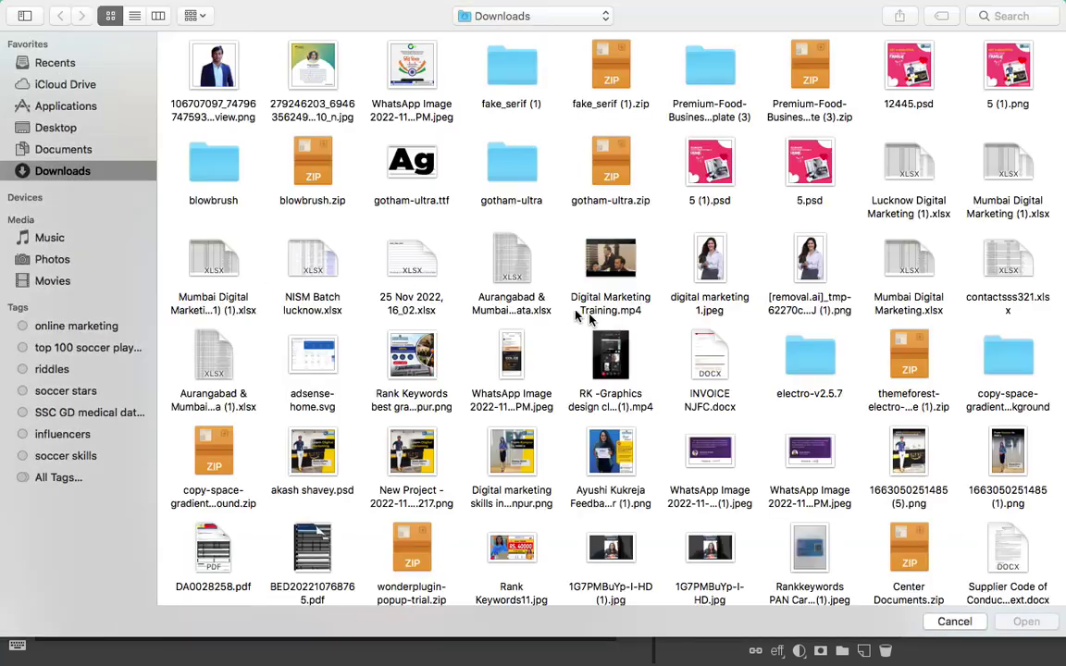
scroll(725, 421, down, 10)
scroll(726, 421, down, 5)
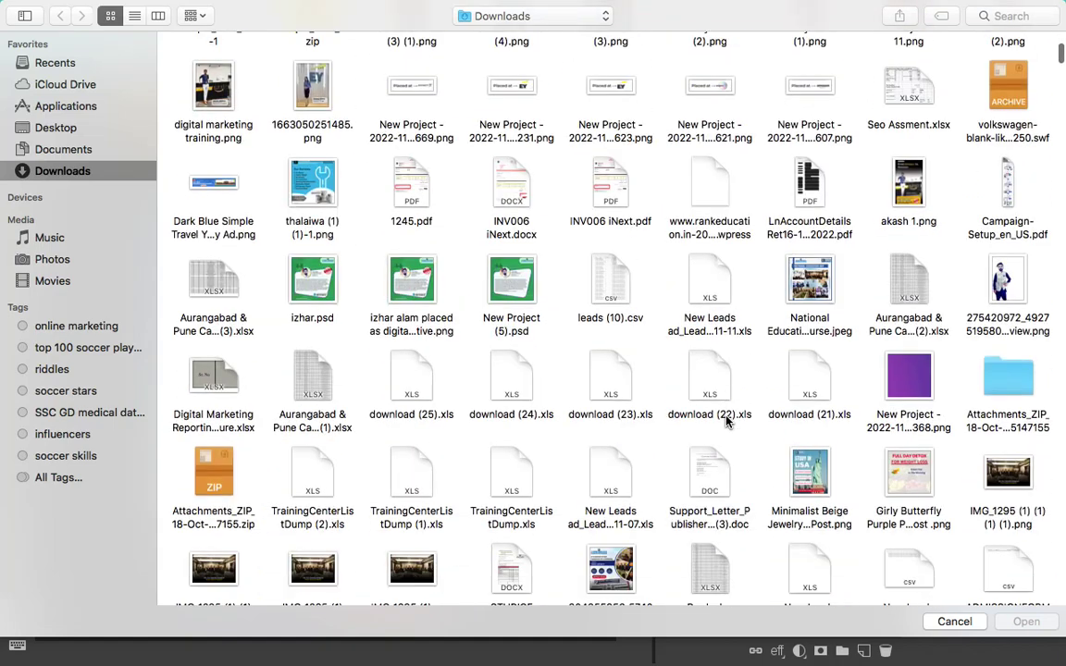
scroll(718, 445, down, 5)
scroll(710, 475, down, 2)
scroll(711, 475, down, 2)
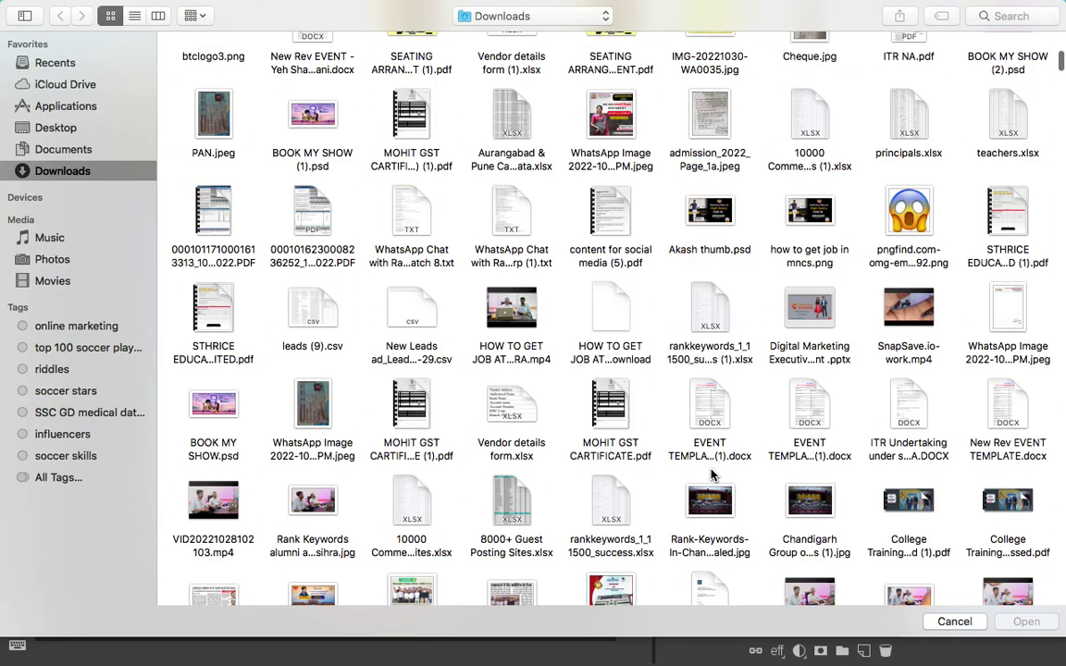
click(606, 113)
key(space)
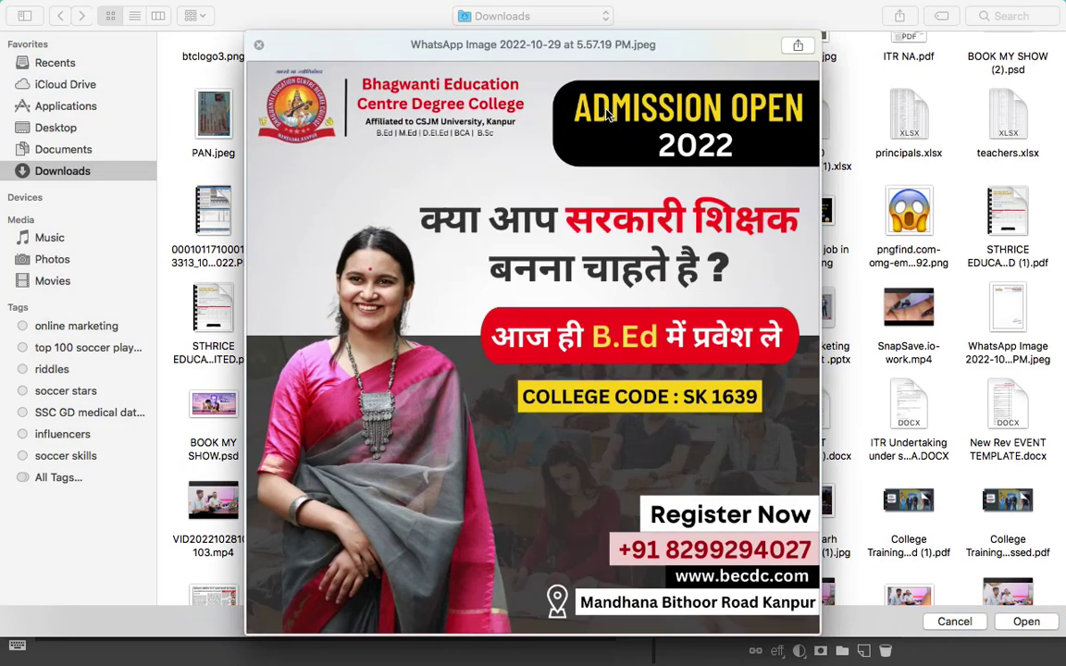
key(space)
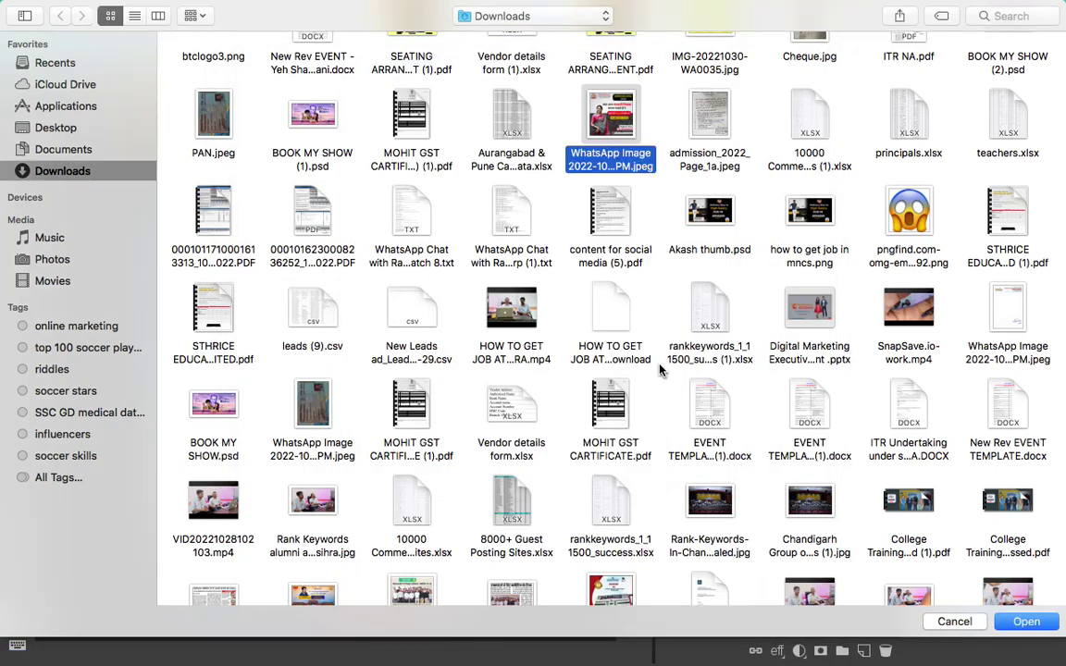
- Find, preview and open Happy Dhanteras.jpeg from Downloads
scroll(660, 369, down, 5)
scroll(660, 369, down, 5)
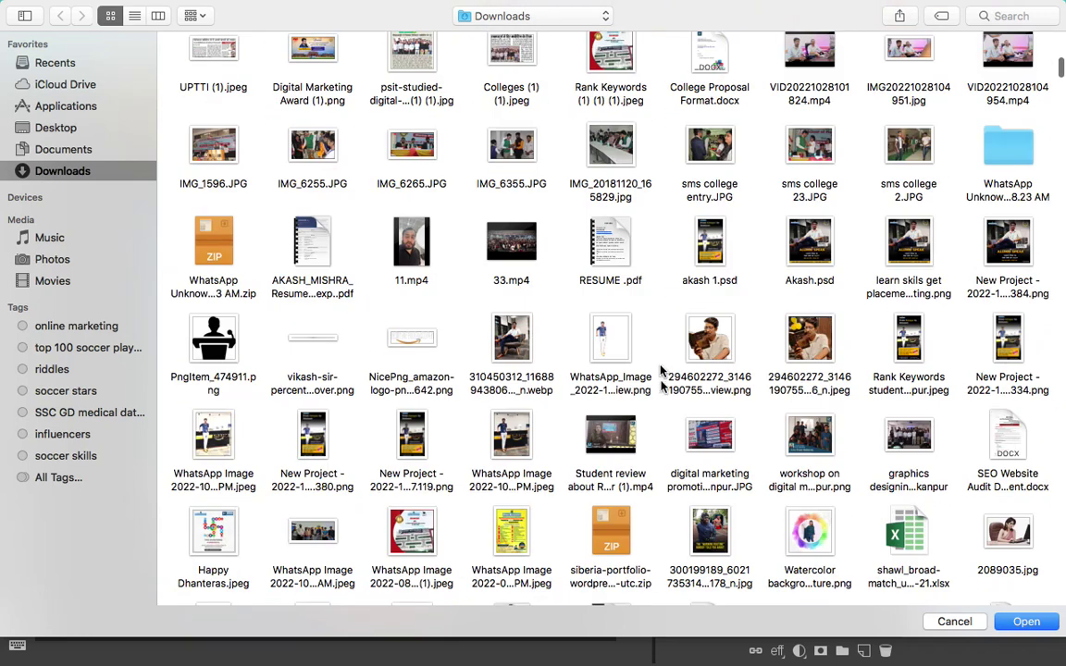
scroll(611, 370, down, 2)
scroll(783, 396, down, 3)
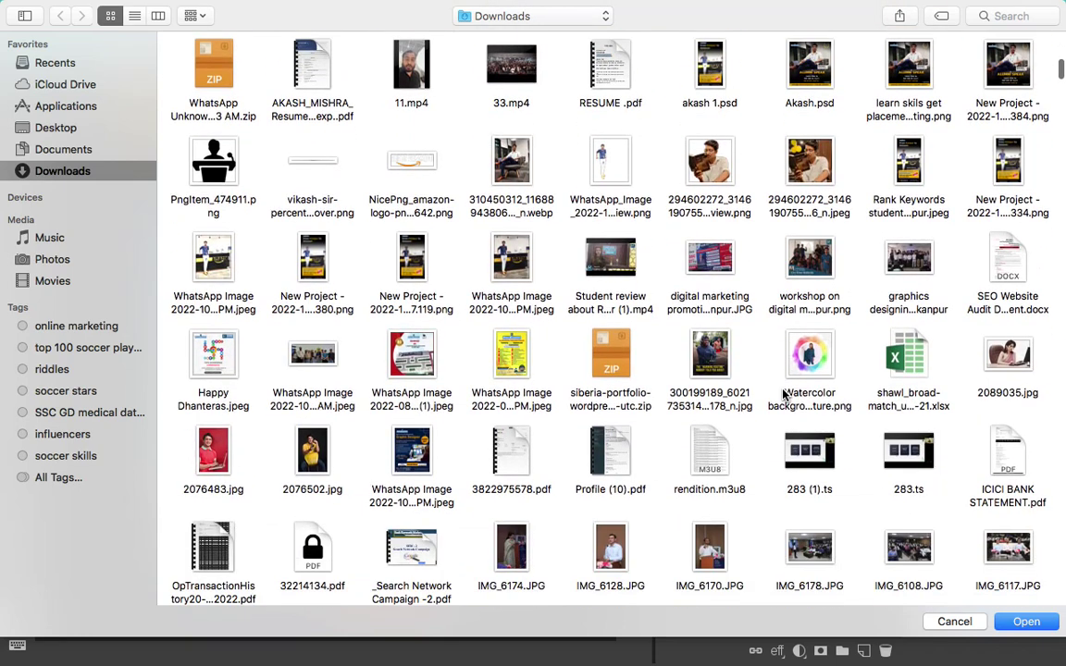
click(216, 359)
key(space)
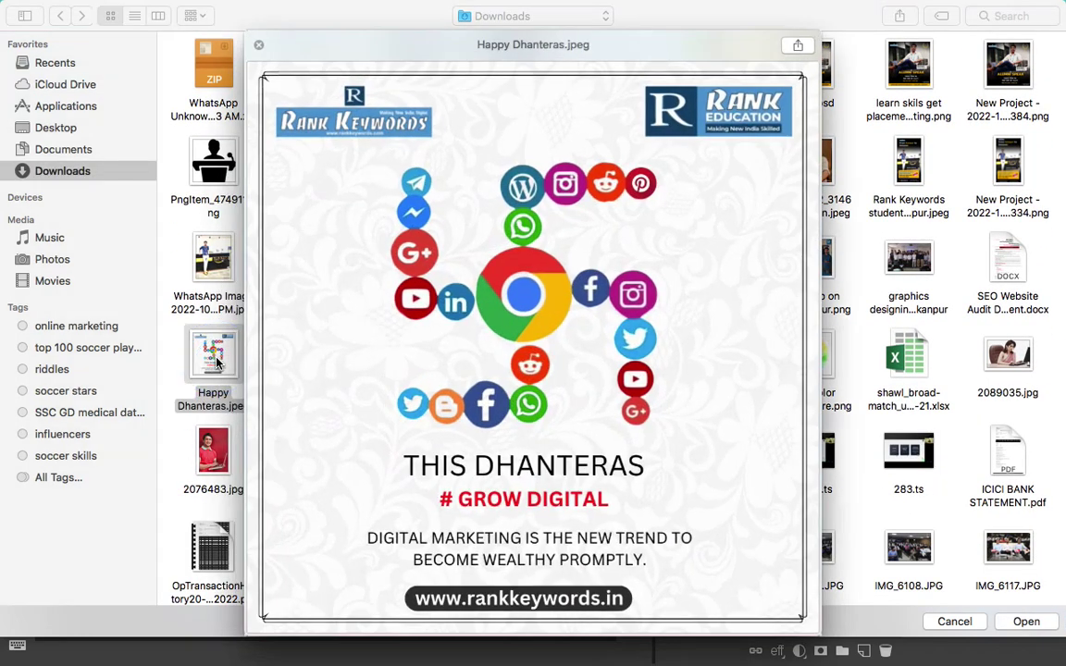
key(space)
key(Escape)
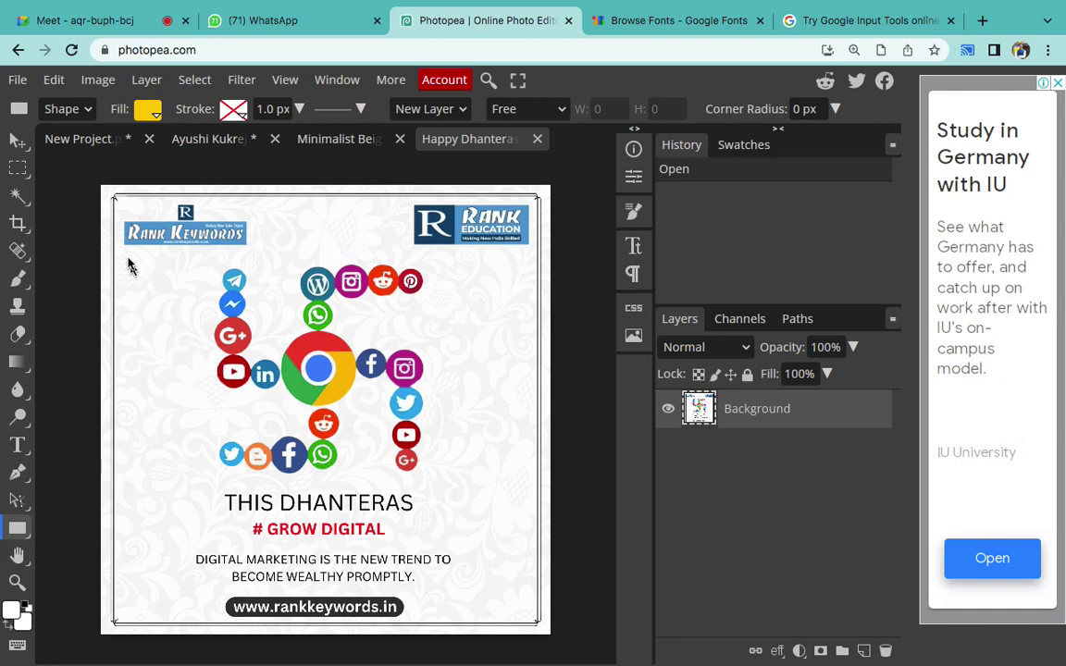
- Inspect the Rank Keywords logo on the Happy Dhanteras poster and pick Rectangle Select
scroll(155, 231, up, 1)
scroll(155, 231, up, 2)
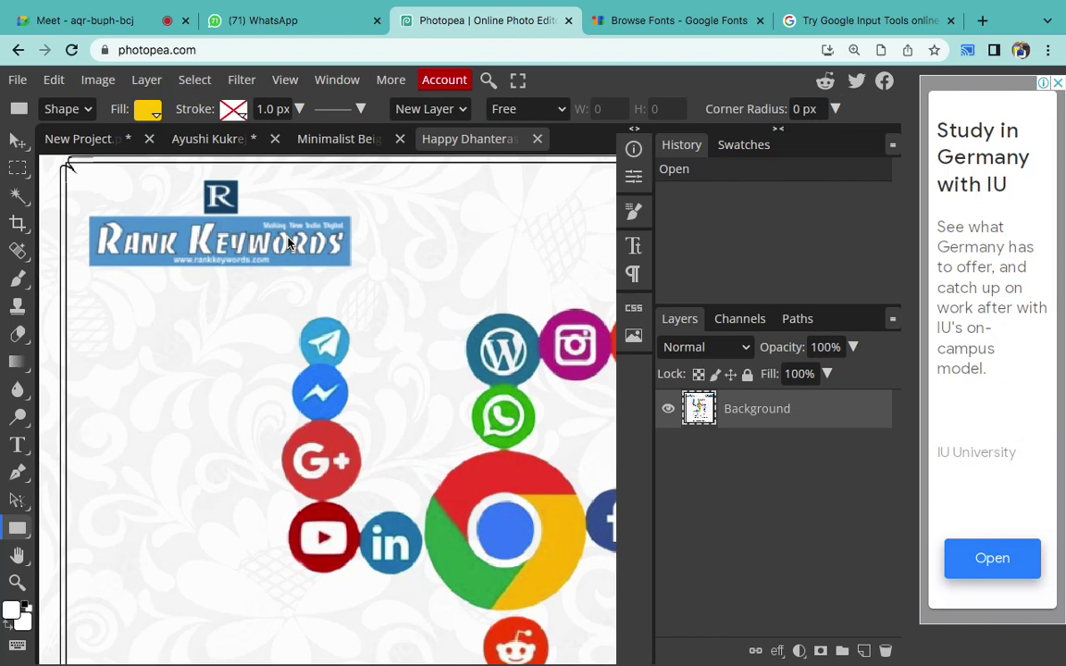
scroll(289, 243, down, 3)
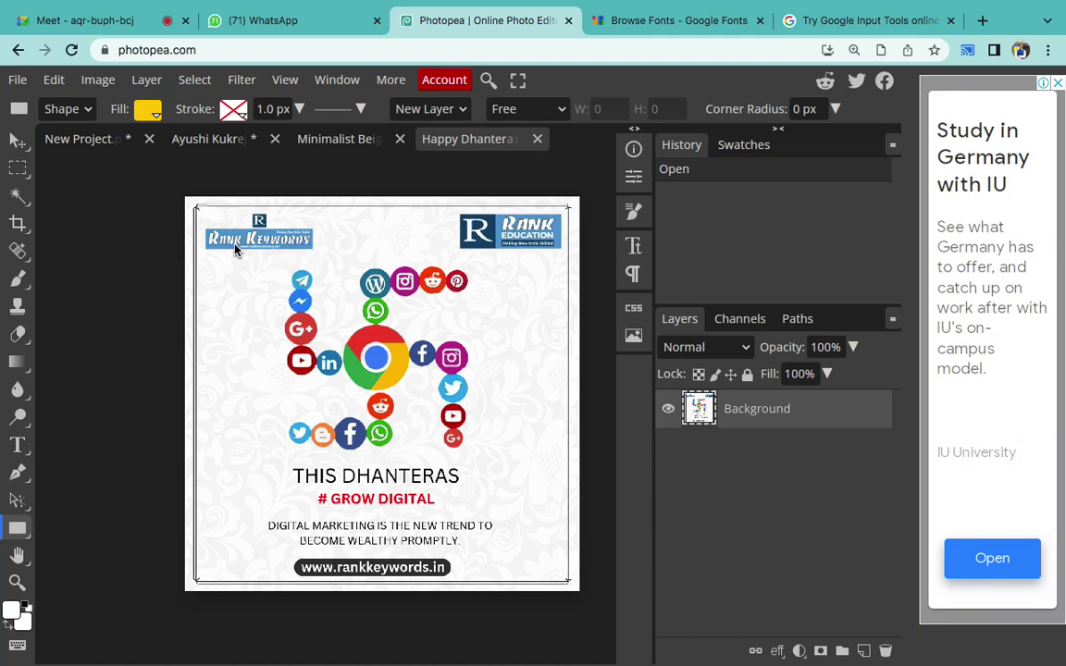
scroll(238, 224, up, 1)
scroll(238, 224, up, 2)
scroll(237, 224, up, 1)
scroll(238, 224, right, 1)
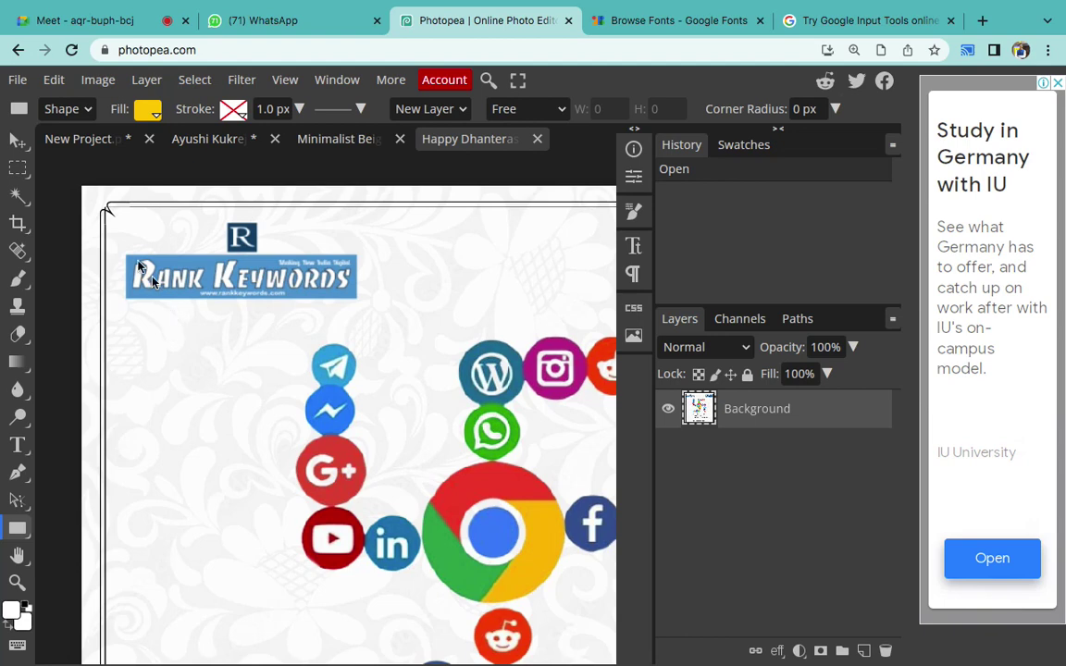
click(19, 170)
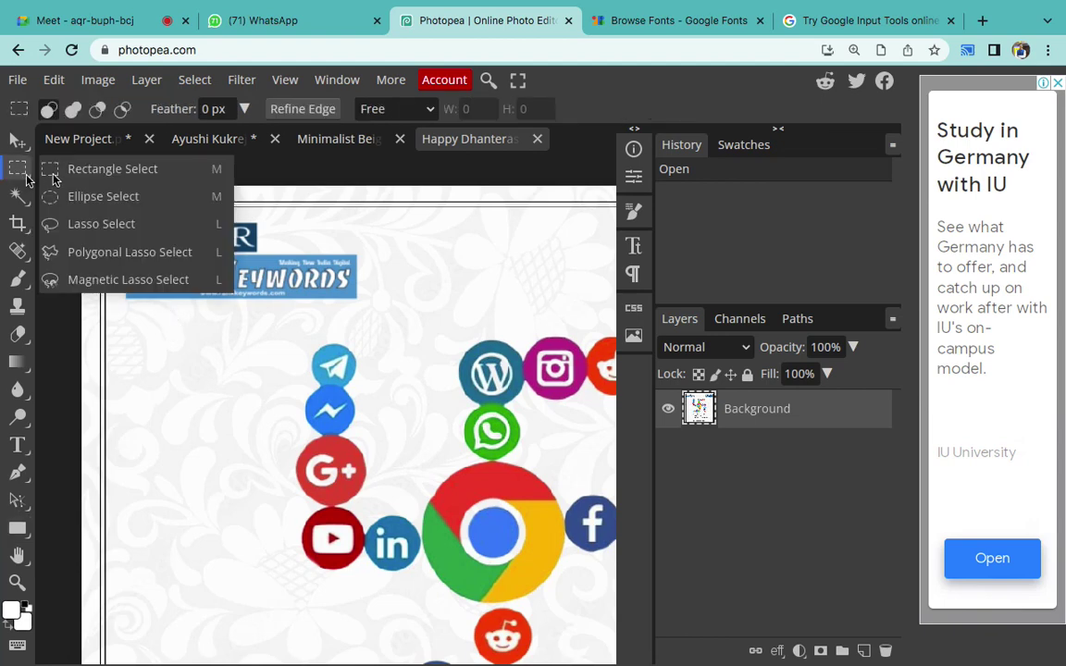
- Copy a plain background strip below the logo to a new layer and move it over the Rank Keywords logo
click(80, 176)
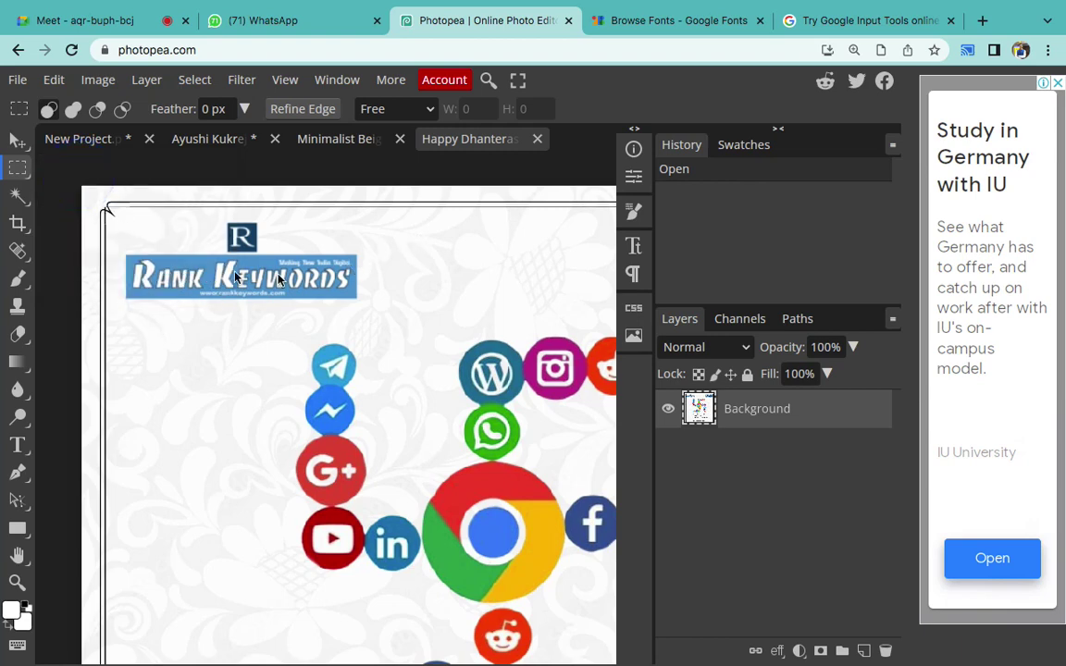
drag(119, 303, 233, 341)
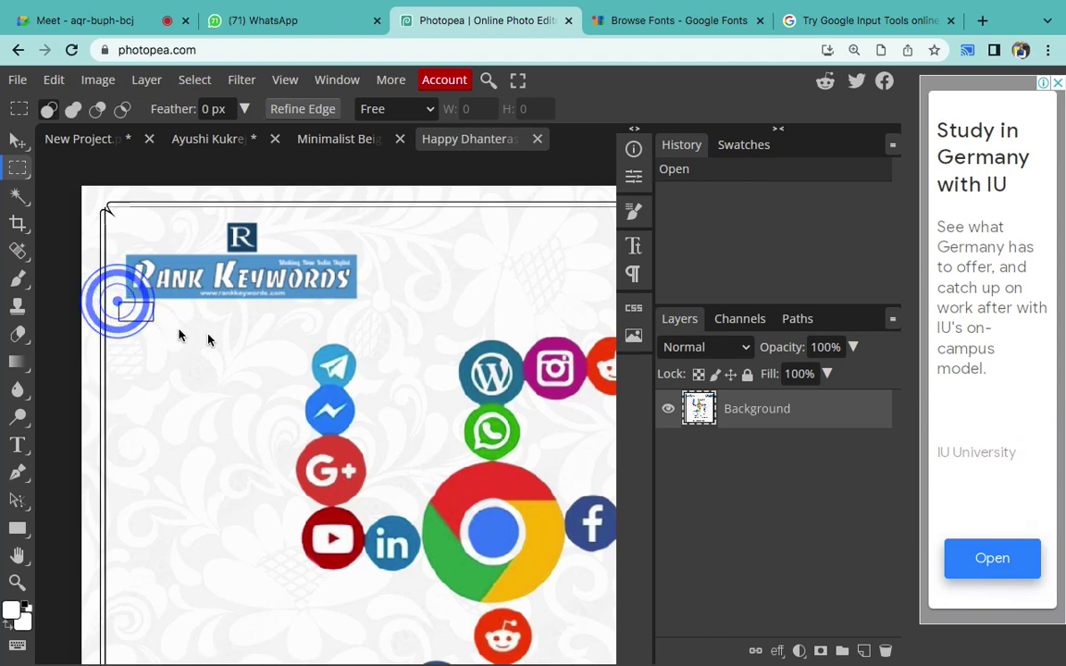
drag(324, 347, 387, 347)
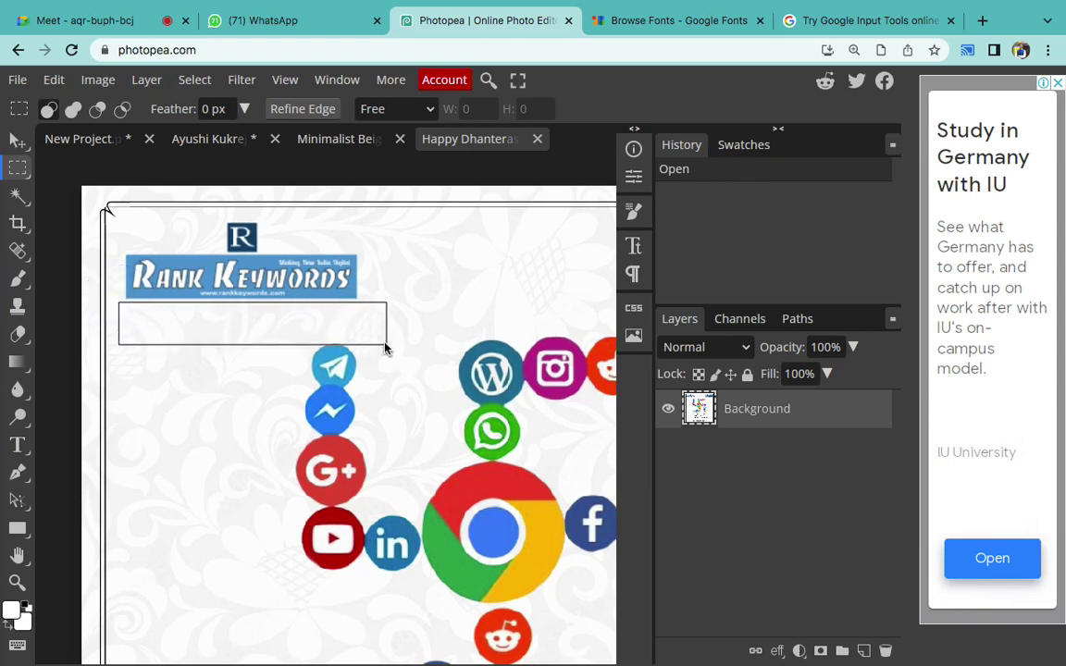
key(Escape)
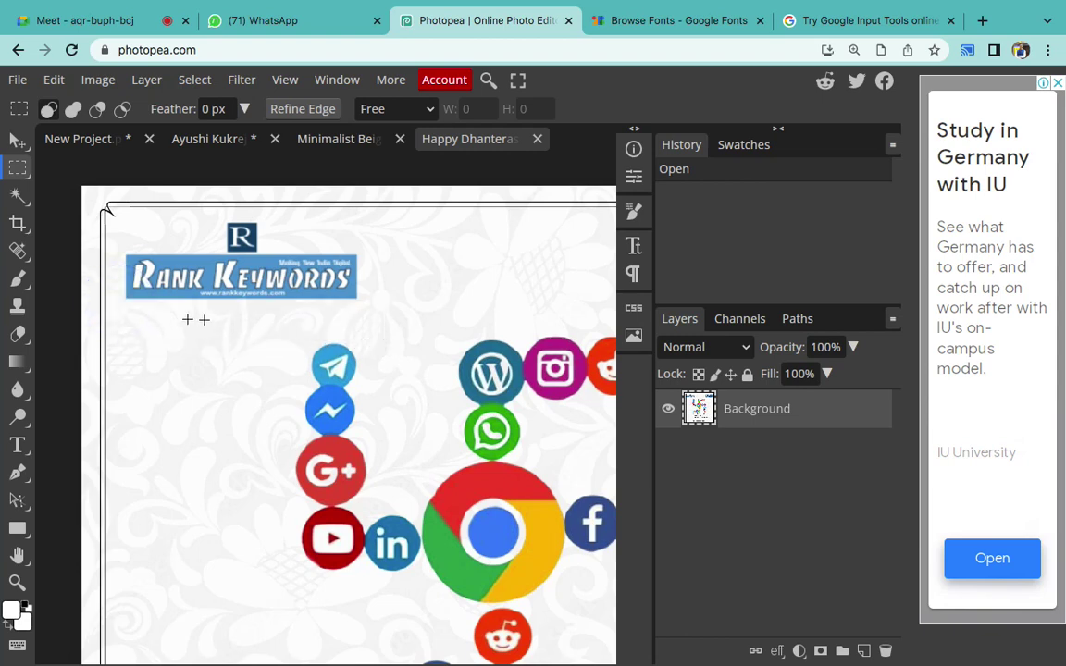
drag(125, 303, 386, 341)
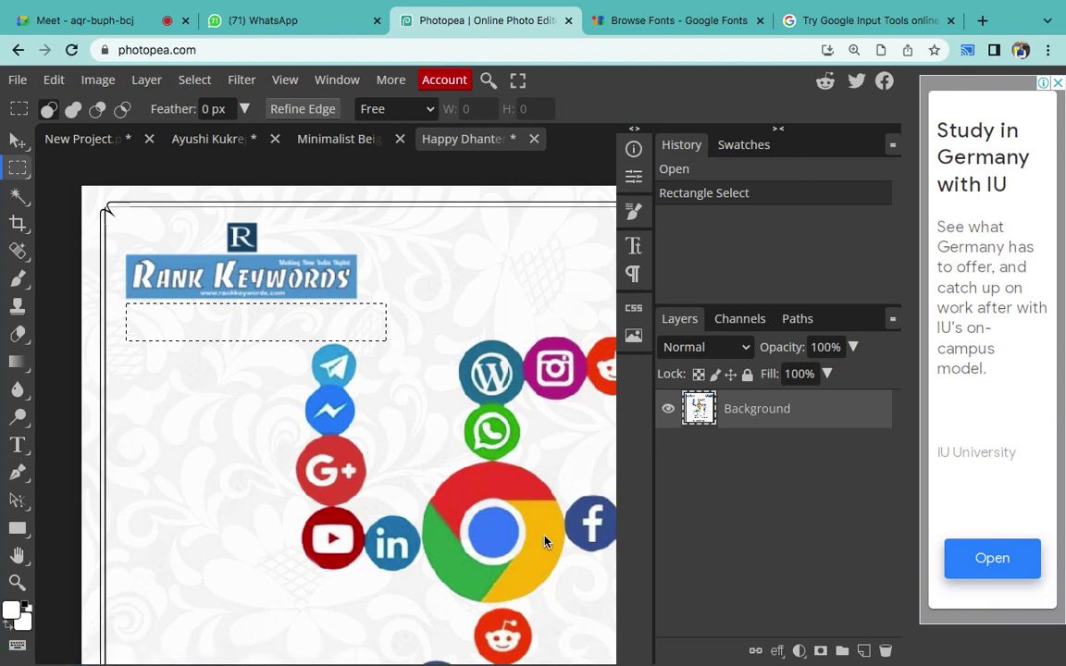
key(ctrl+j)
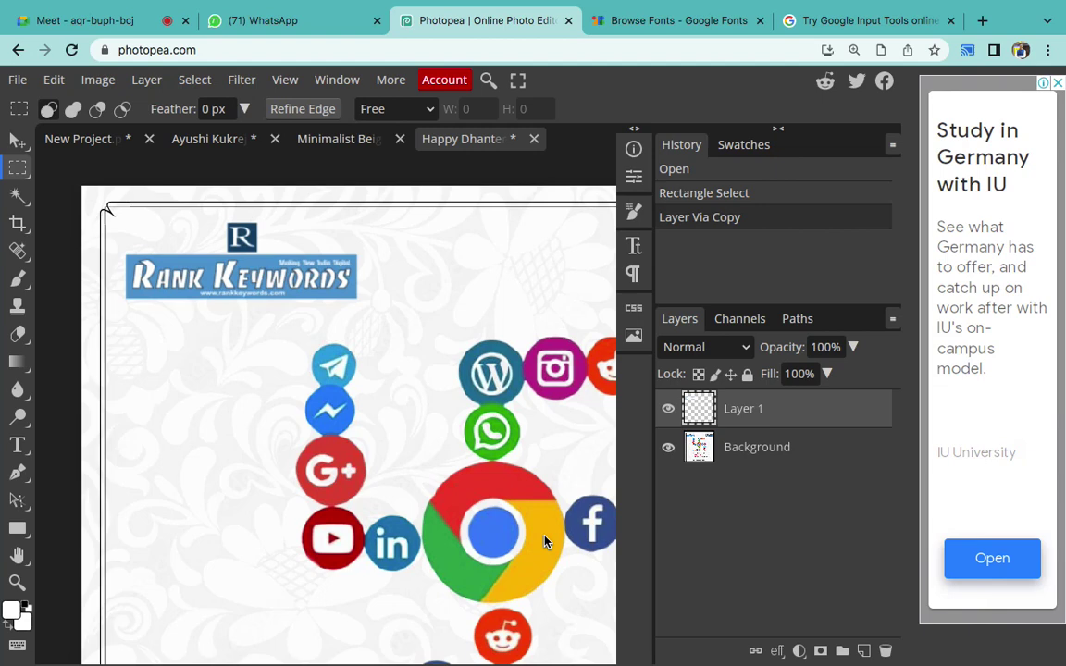
click(18, 139)
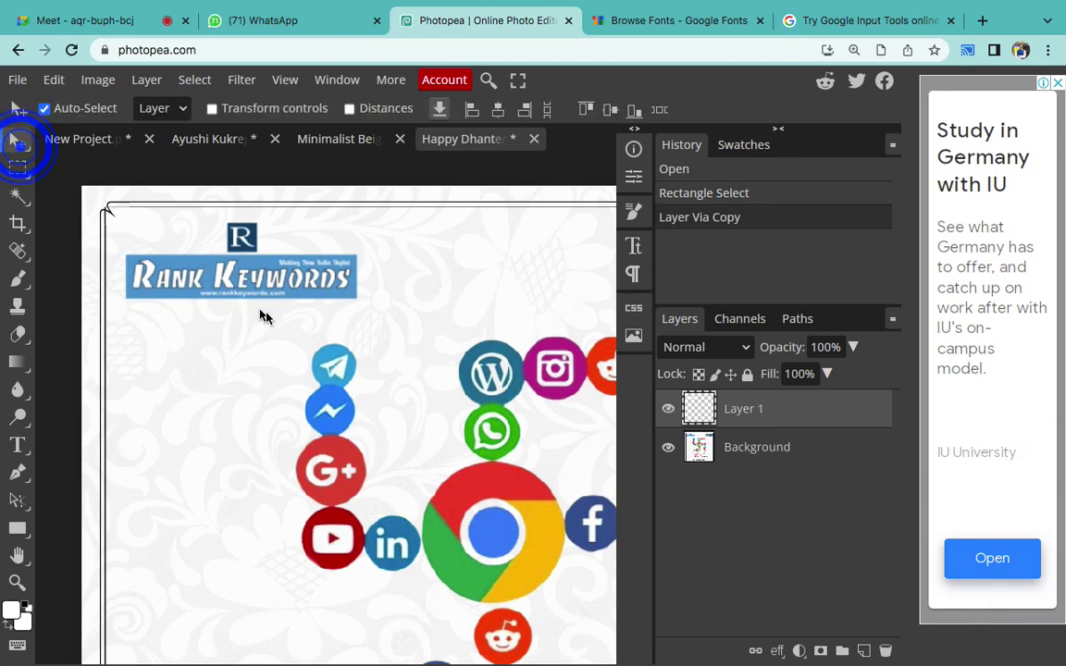
drag(296, 336, 475, 514)
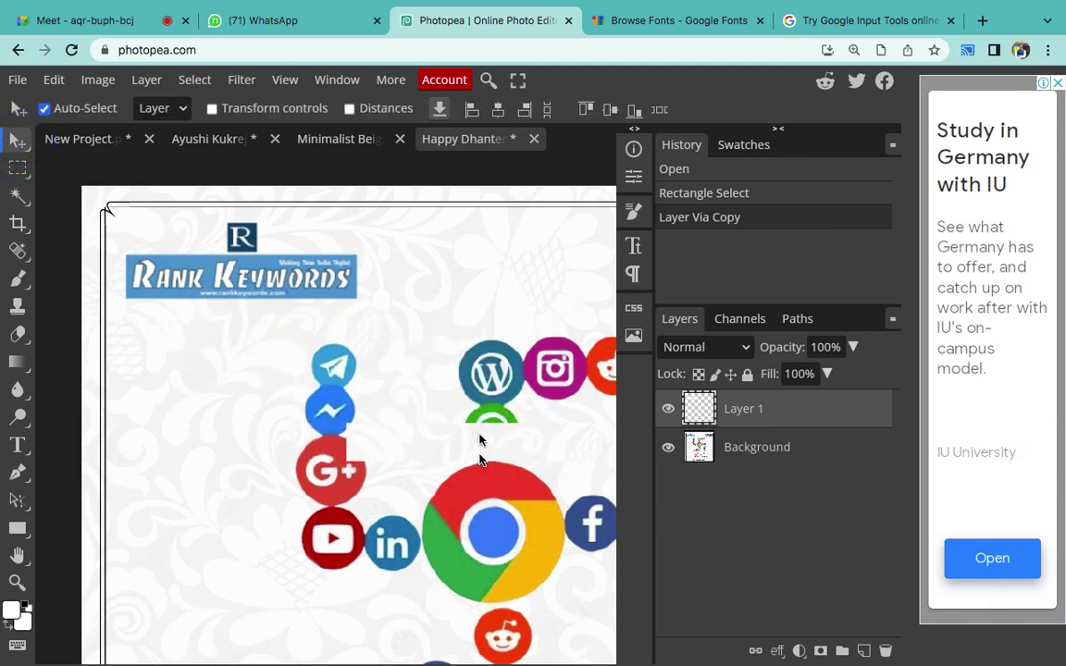
mouse_move(475, 515)
mouse_down()
mouse_move(334, 280)
mouse_move(258, 285)
mouse_up()
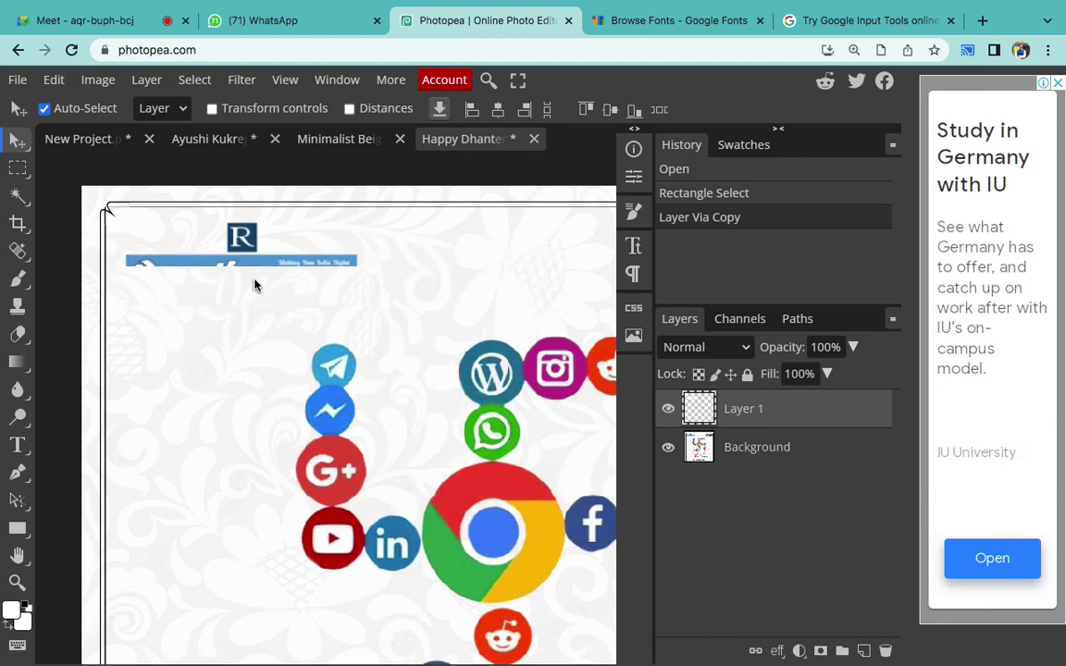
drag(257, 285, 257, 281)
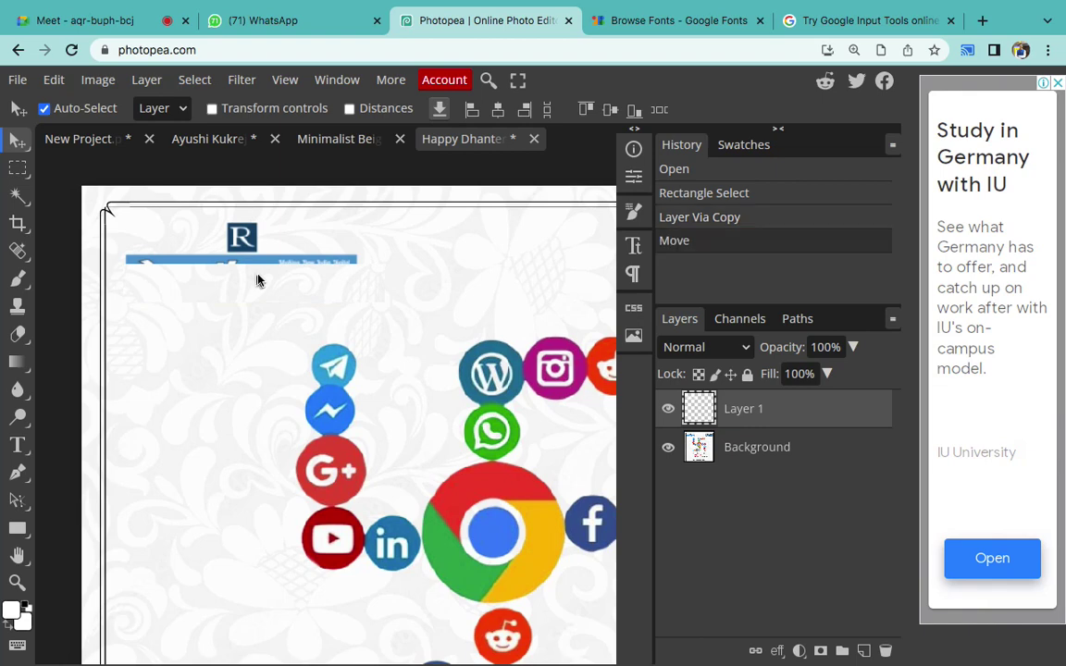
- Copy a background patch beside the R mark, transform it down over the lettering, and return to Word
click(740, 448)
click(746, 433)
click(17, 166)
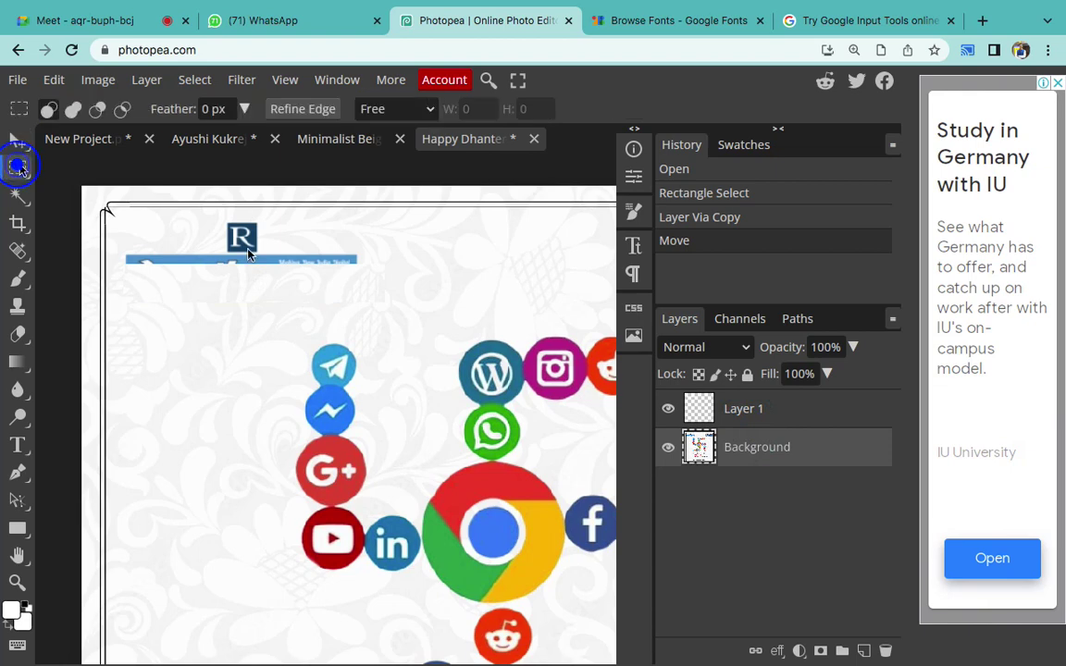
drag(273, 215, 391, 251)
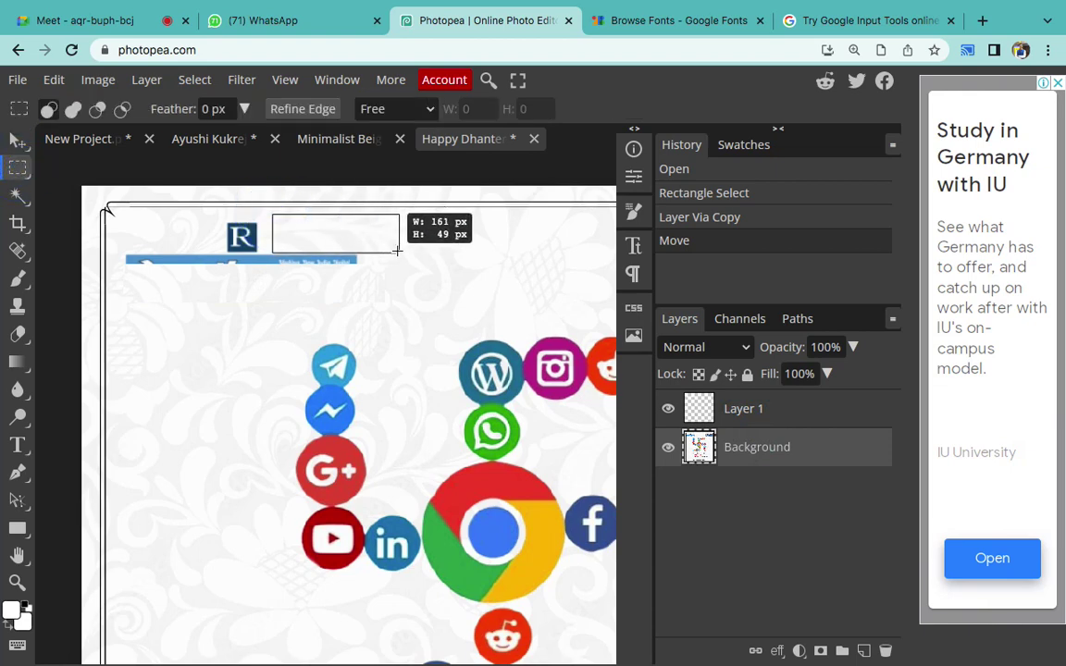
drag(391, 250, 399, 252)
key(ctrl+j)
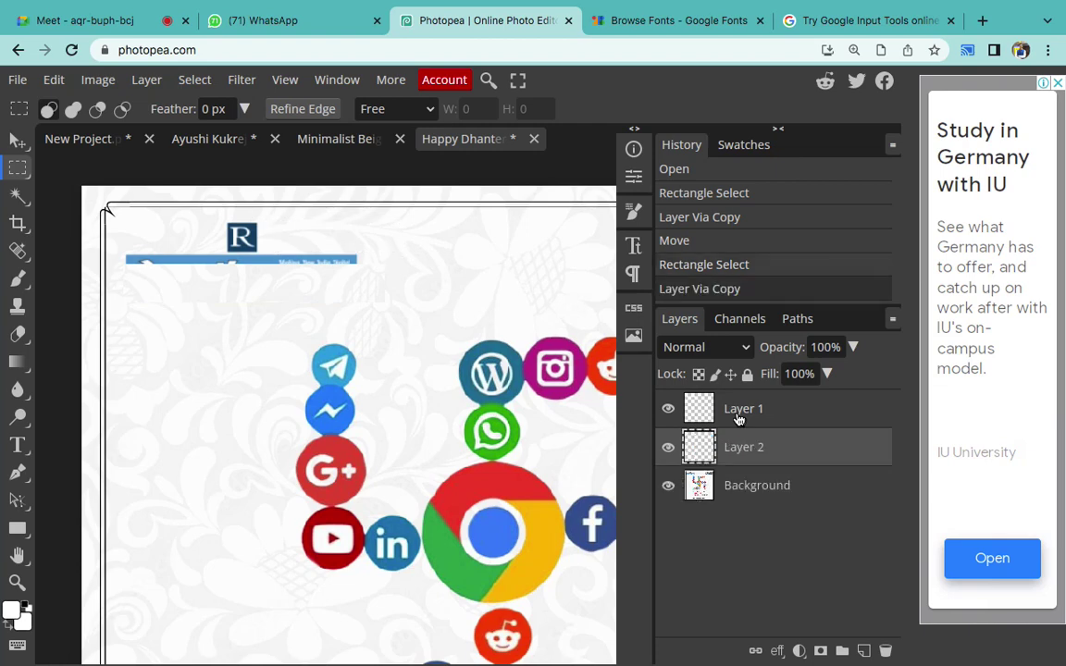
key(ctrl+t)
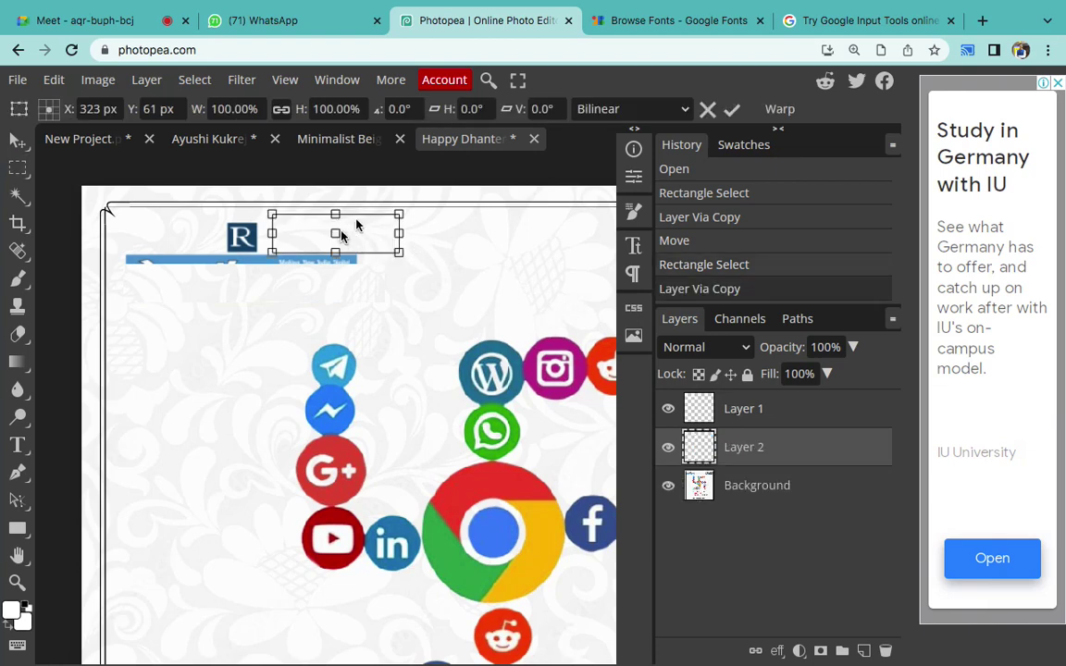
drag(369, 231, 368, 247)
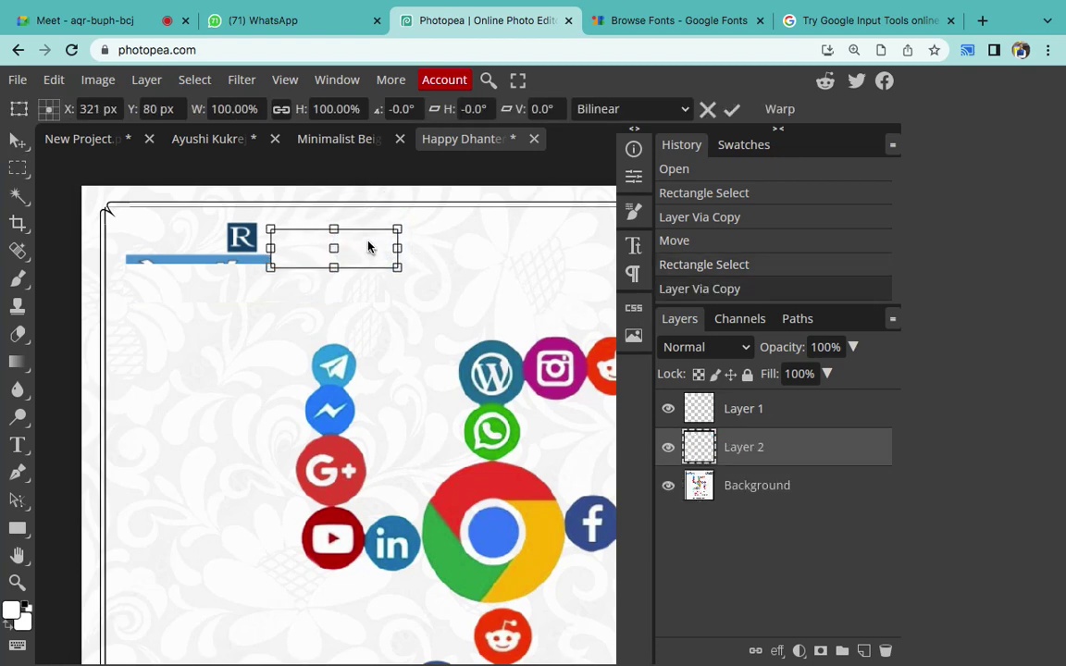
click(741, 500)
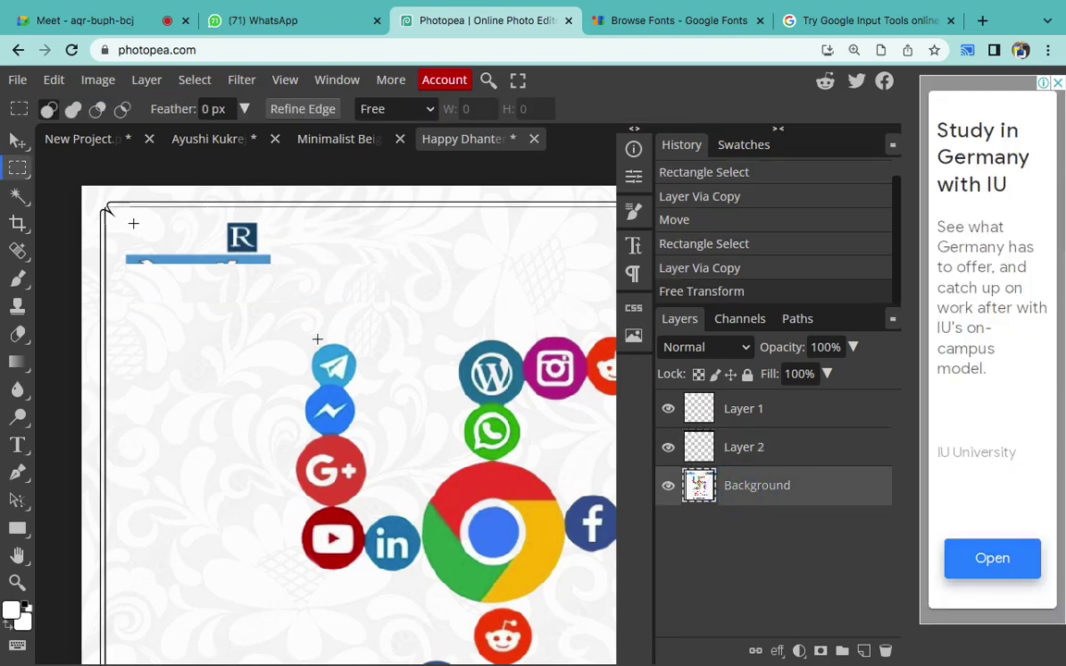
click(727, 625)
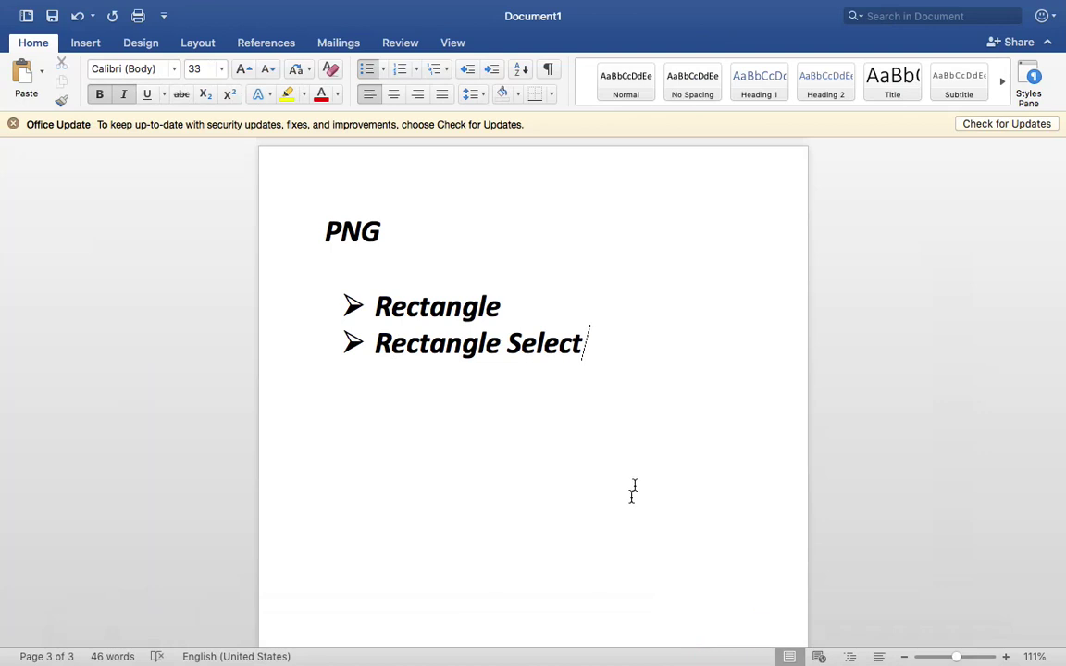
- Add indented sub-points 'Area Select' and 'Ctrl+J (Ctrl+Alt+J - Online)' under Rectangle Select
key(Return)
key(Tab)
text(Area Select)
key(Return)
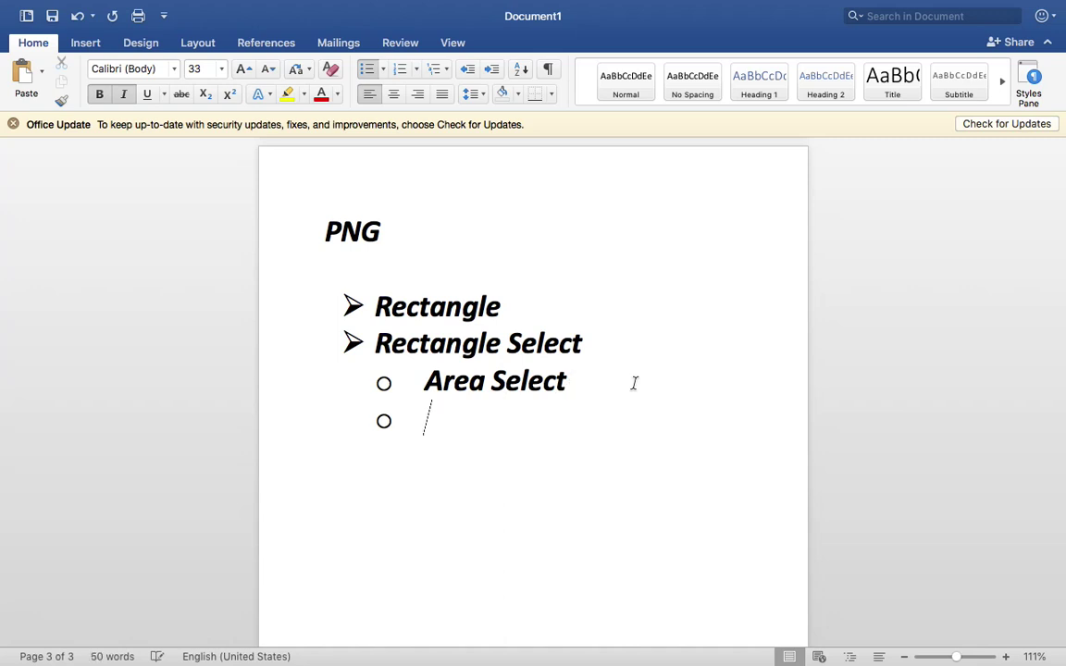
text(Ctrl+J)
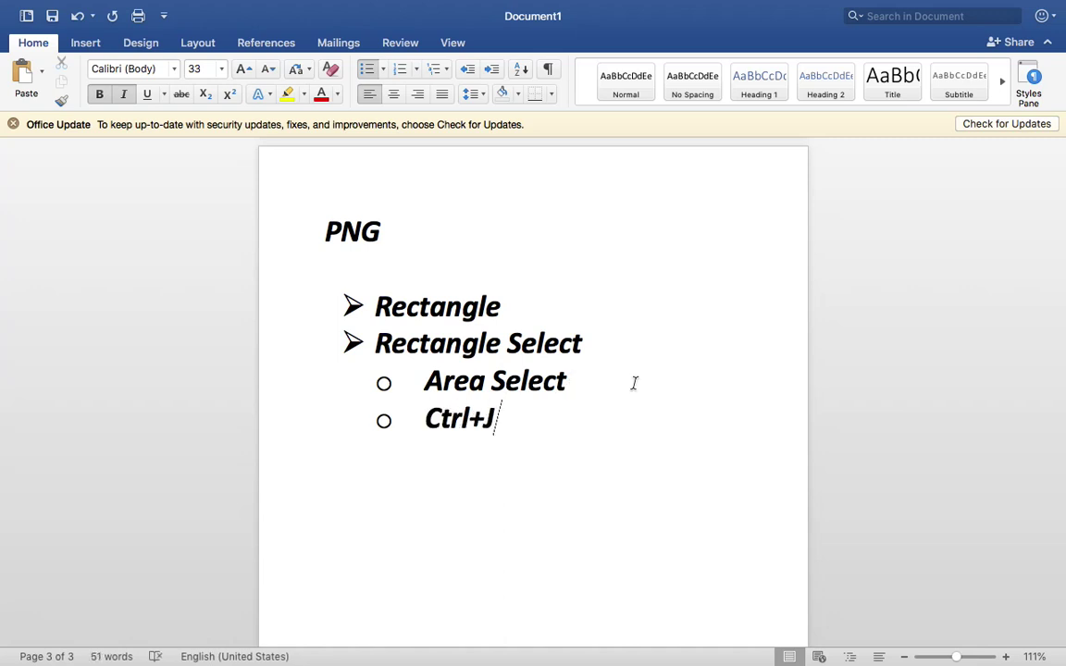
text( (Ctrl+Alt+J)
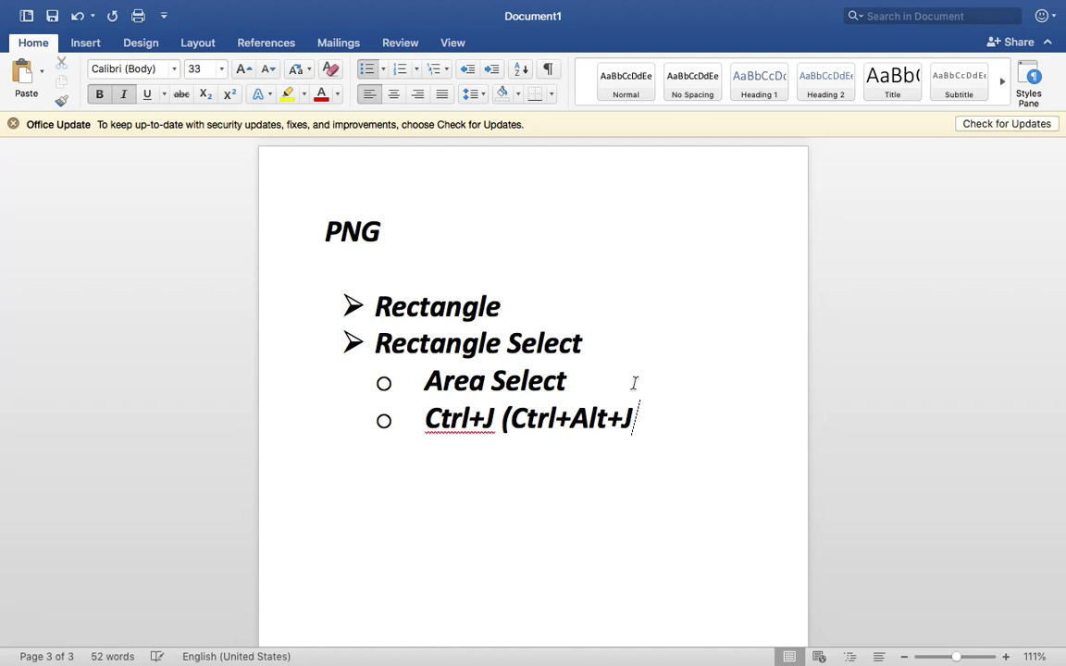
text( - Onli)
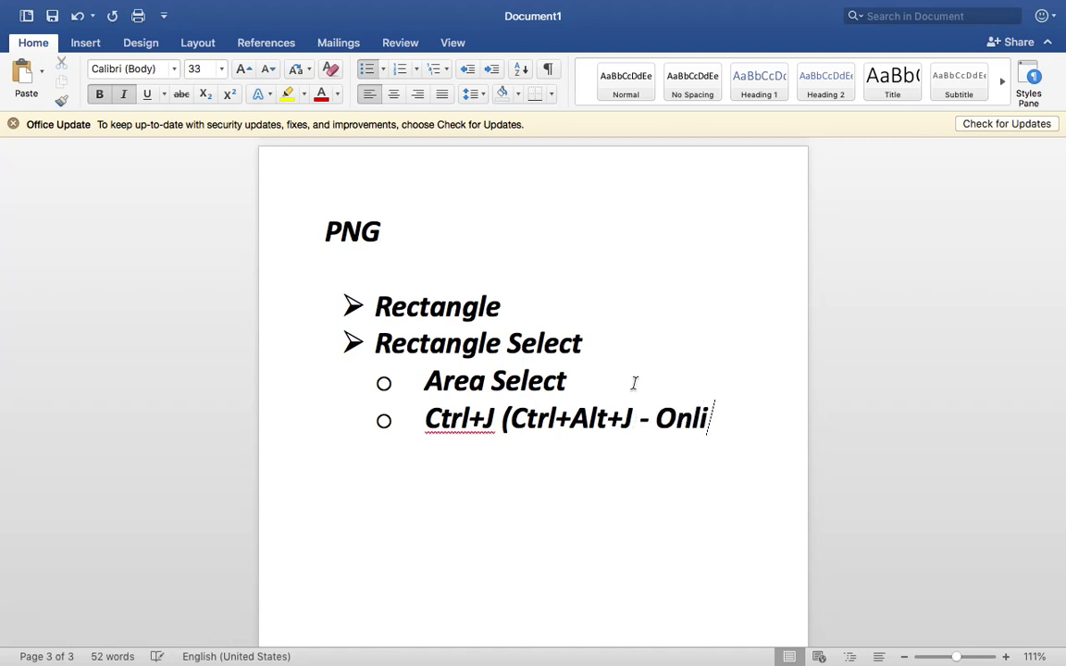
text(ne))
key(Return)
- Unbold the new sub-points, remove the leftover empty bullet, and switch back to Photopea
drag(567, 478, 431, 398)
key(super+b)
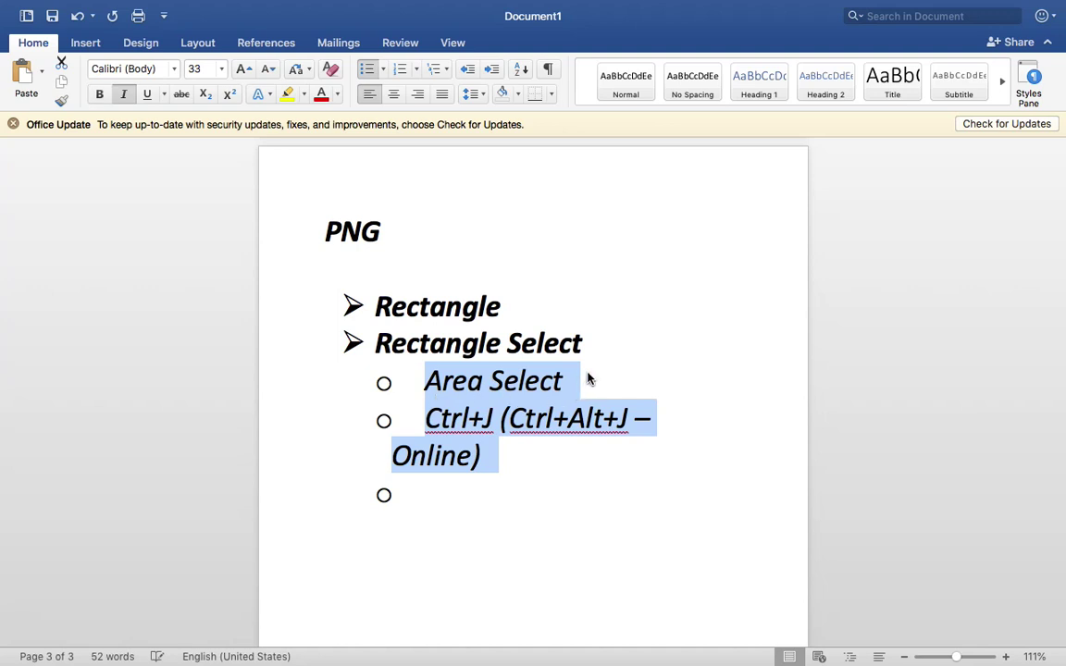
click(587, 373)
key(shift+Return)
click(547, 495)
scroll(546, 495, down, 2)
key(shift+Return)
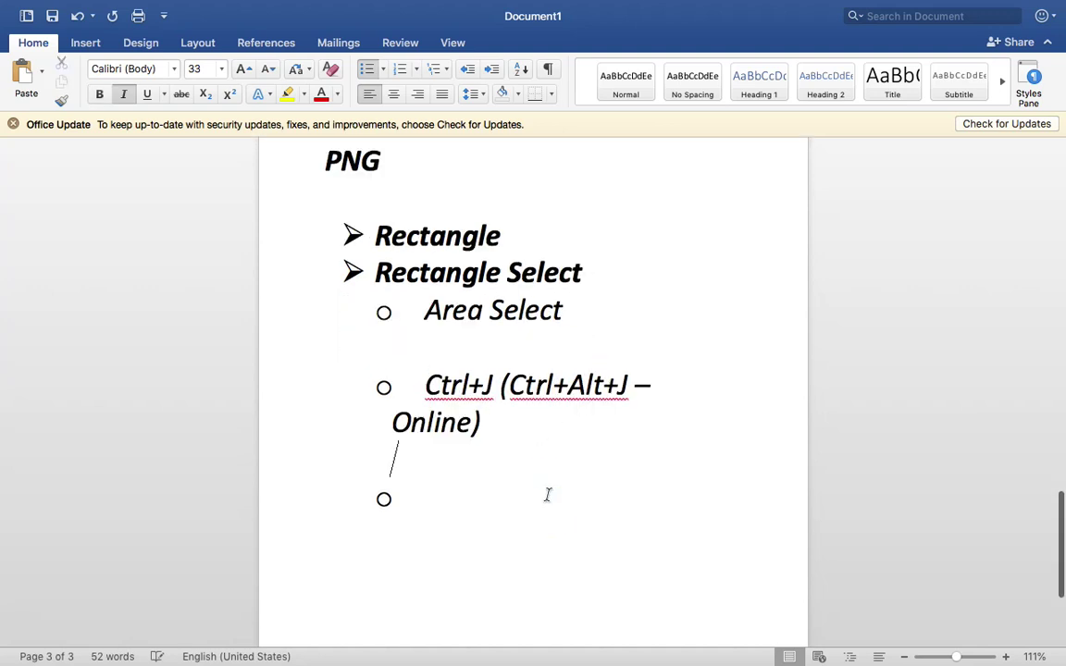
key(Down)
key(BackSpace)
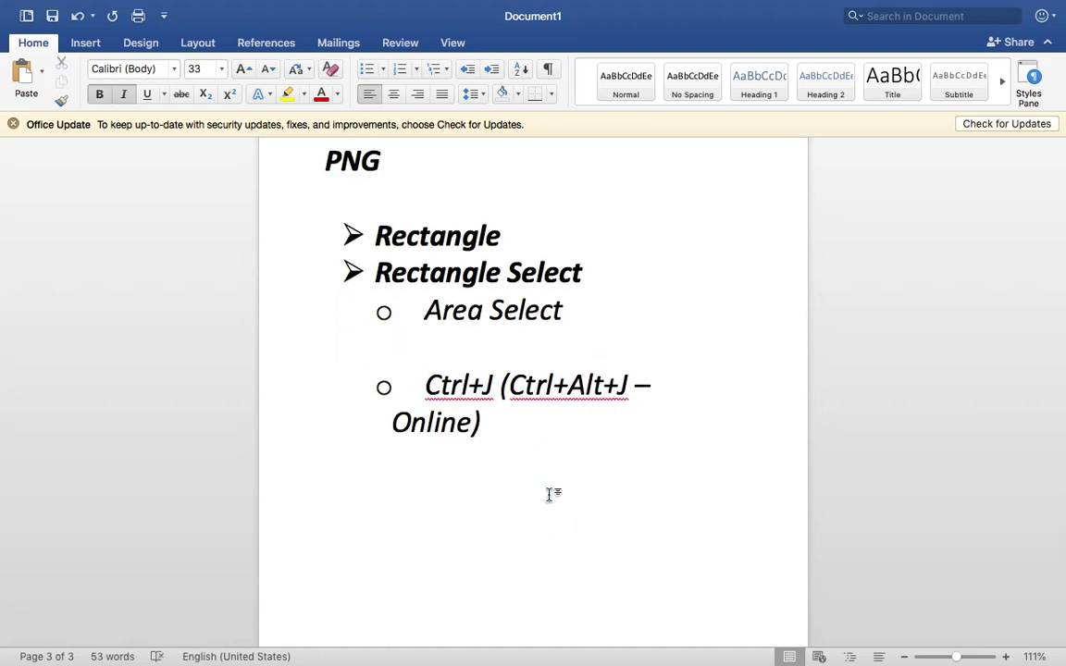
key(ctrl+Left)
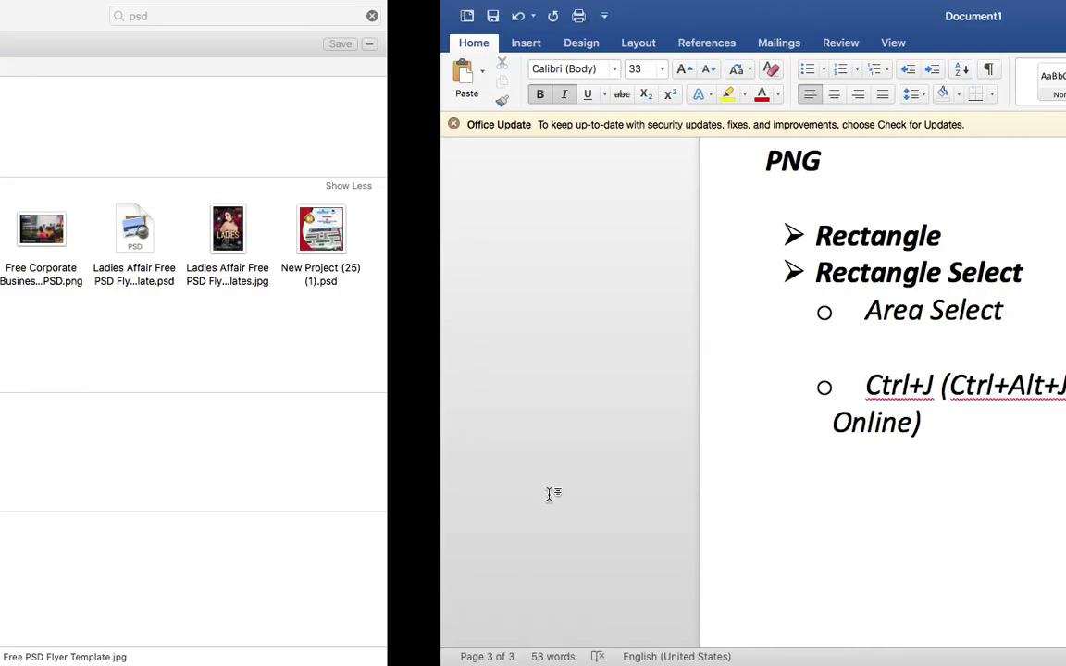
key(ctrl+Right)
key(ctrl+Right)
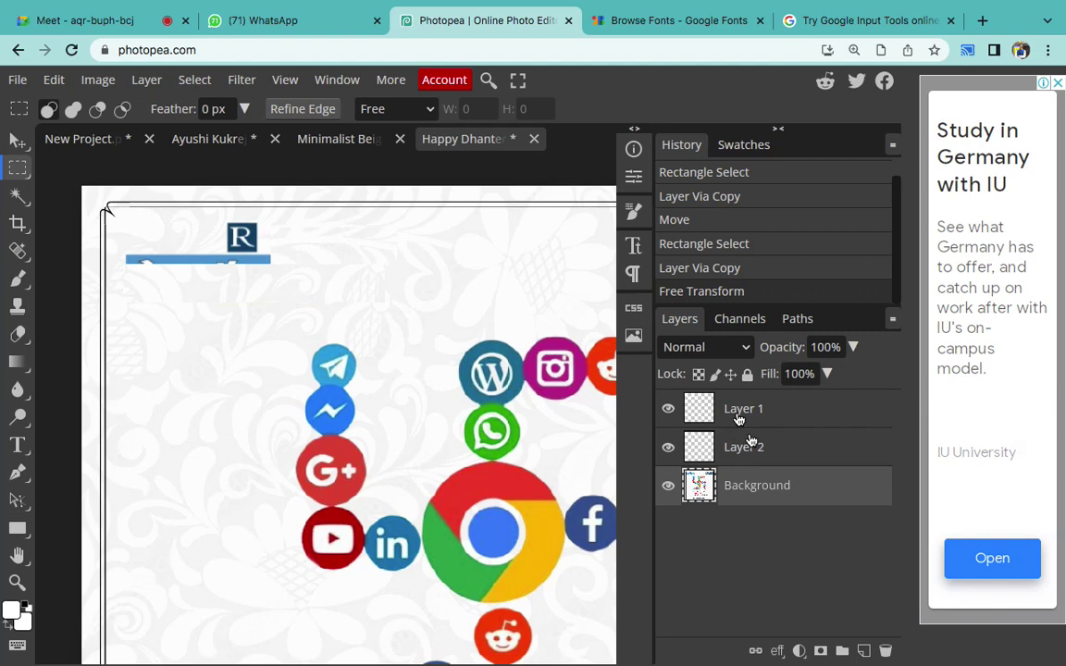
- Duplicate the Layer 1 patch twice, placing the copies over the logo's blue strip and top
click(739, 414)
key(ctrl+j)
key(ctrl+t)
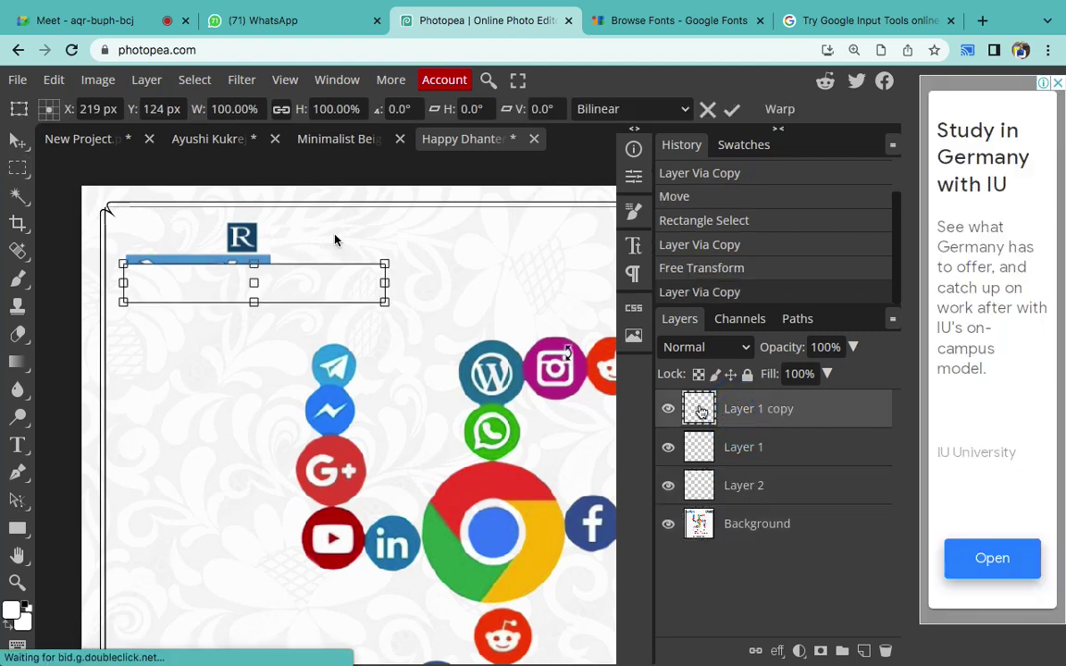
drag(322, 291, 310, 252)
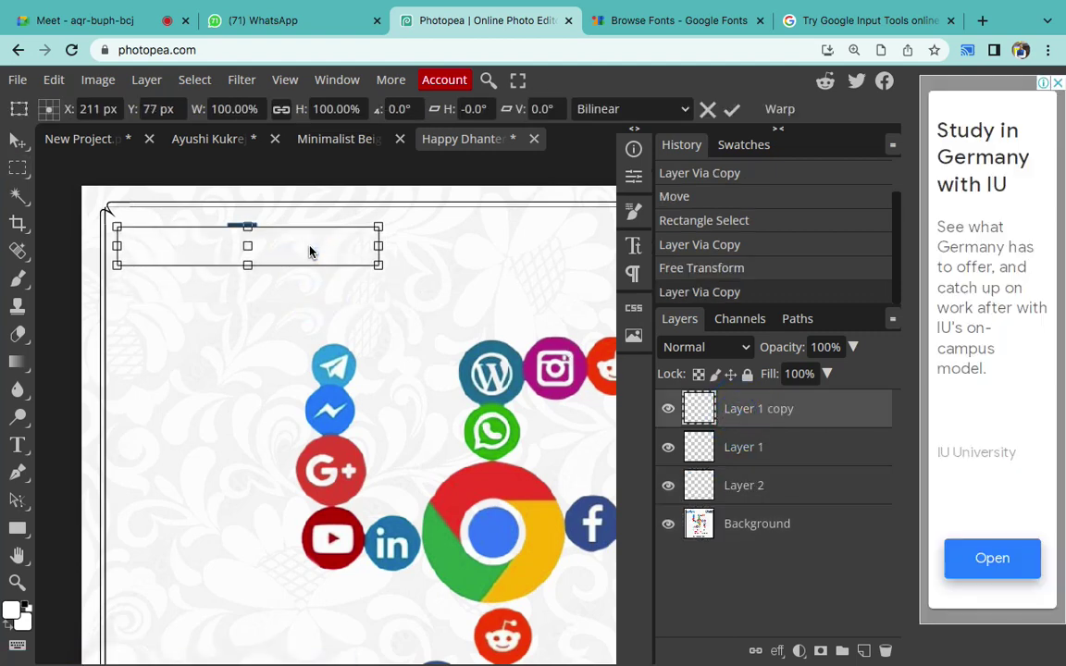
key(Return)
key(ctrl+j)
key(ctrl+t)
drag(306, 246, 308, 229)
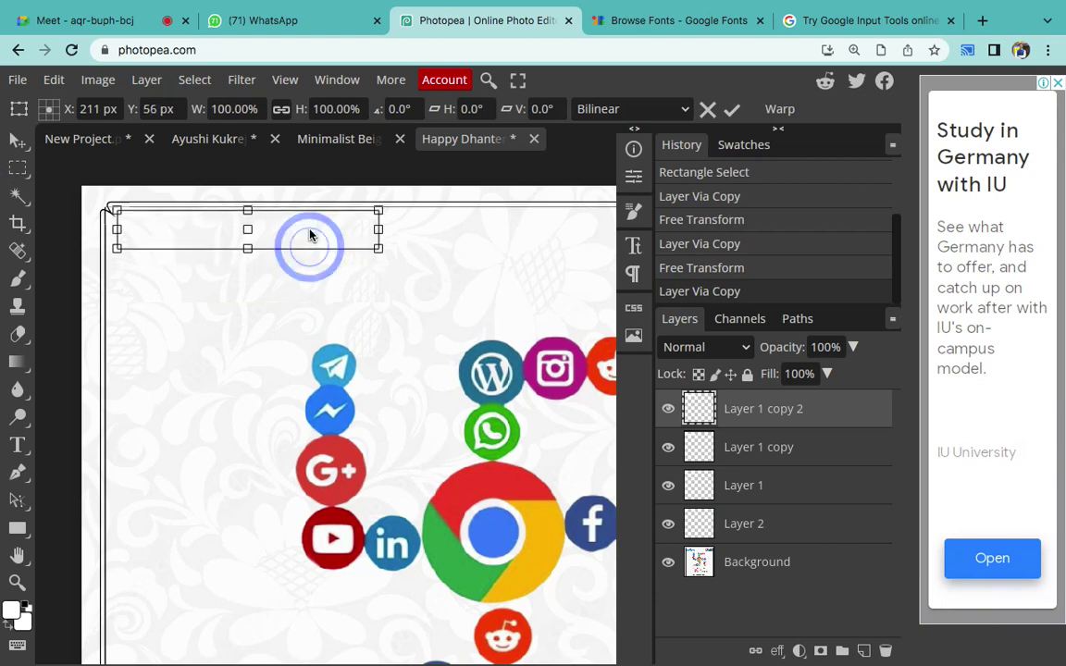
click(766, 552)
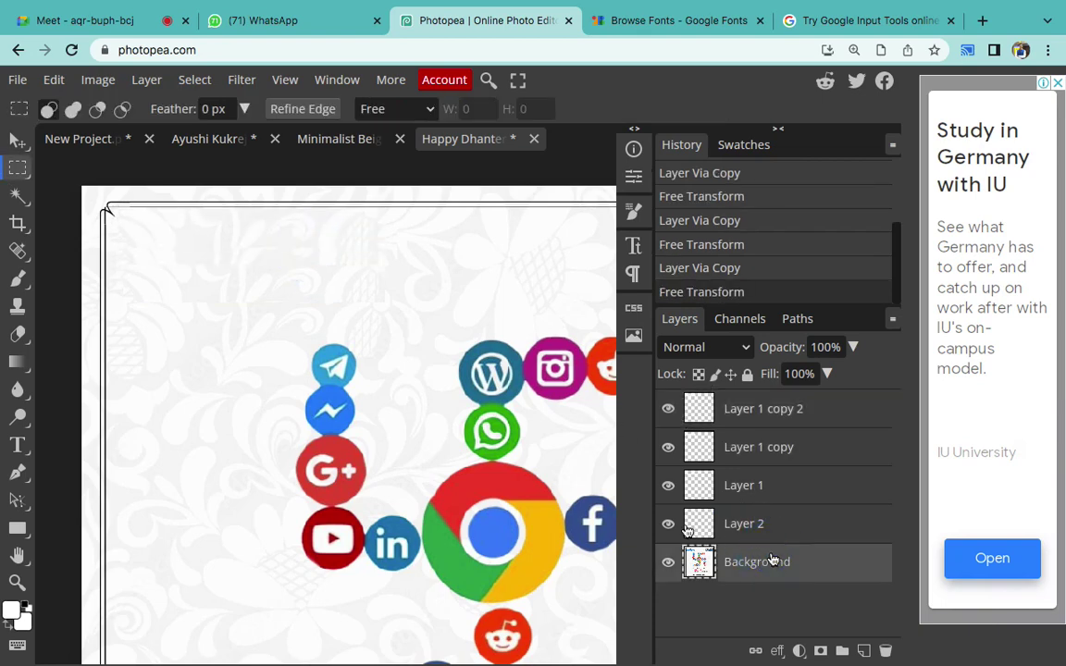
- Pan around the poster to check the result and choose the Crop tool
scroll(401, 432, down, 3)
scroll(400, 430, down, 1)
scroll(429, 404, down, 1)
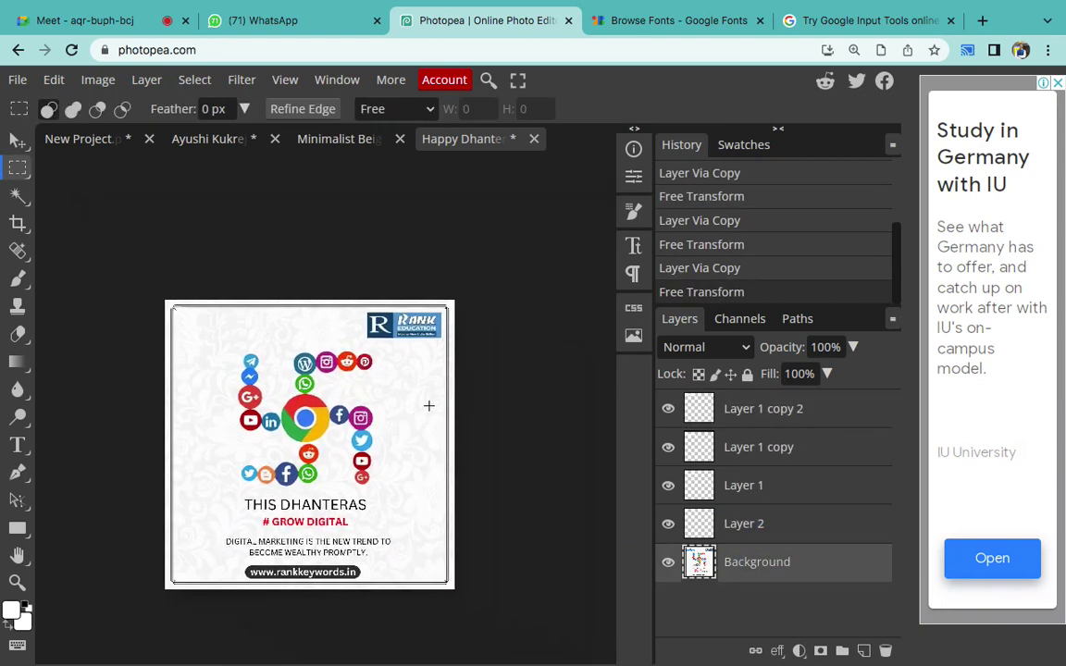
scroll(428, 405, up, 1)
scroll(428, 405, up, 1)
scroll(429, 406, left, 2)
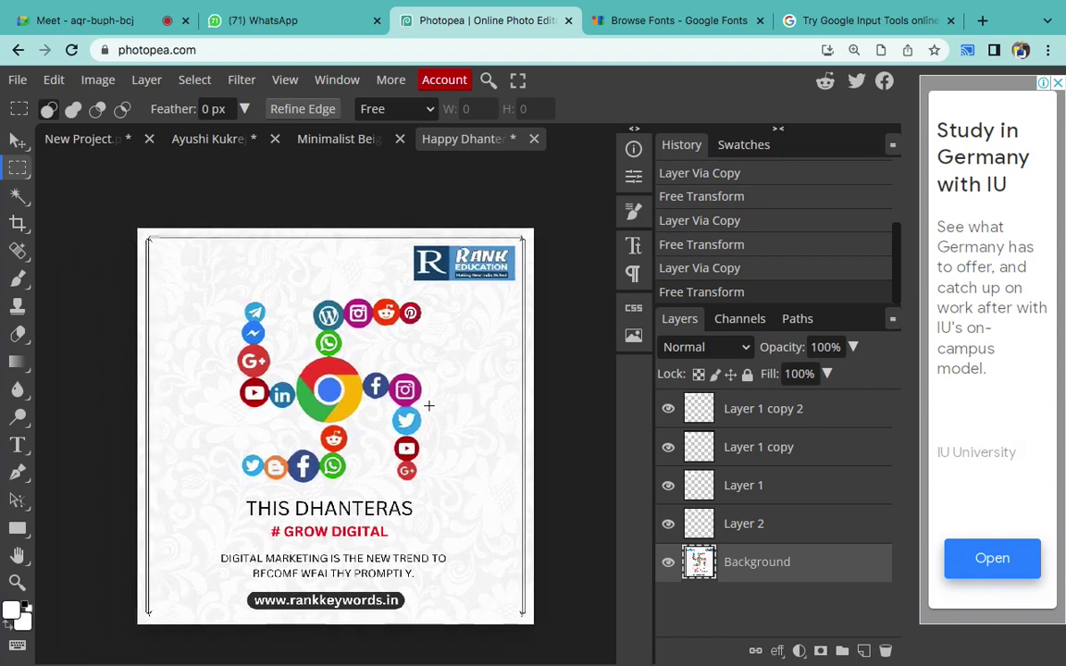
scroll(429, 405, down, 1)
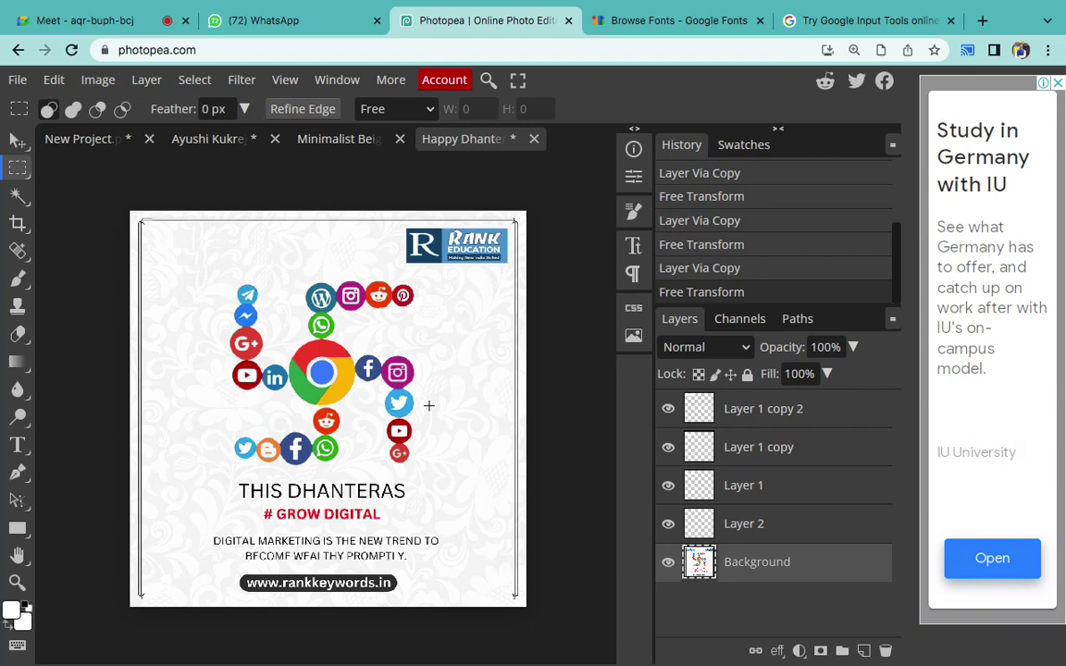
click(17, 224)
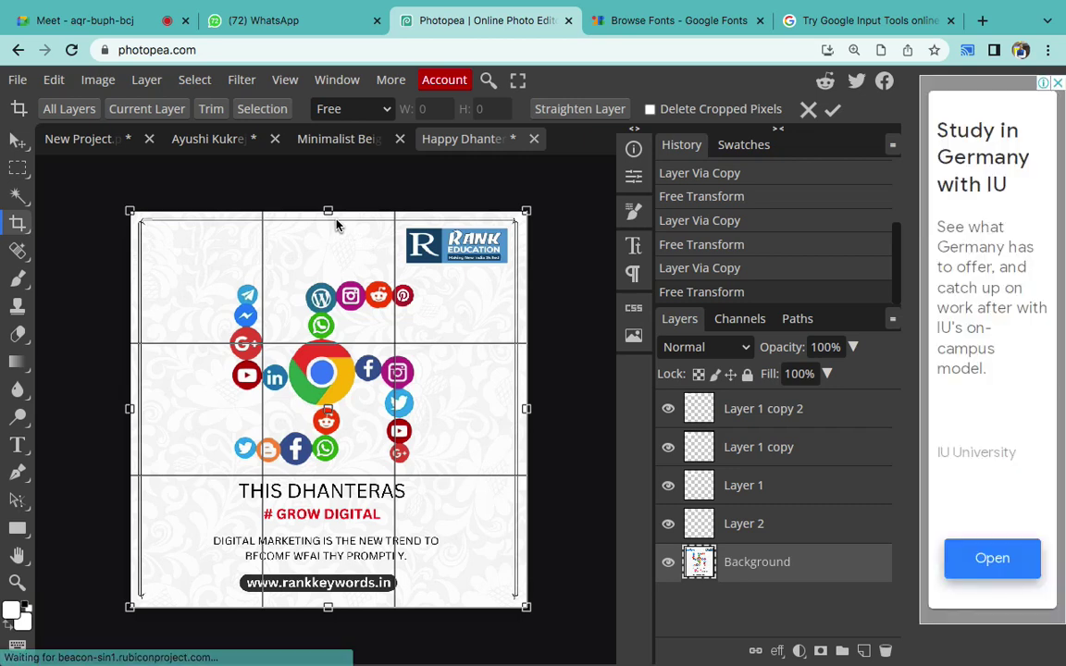
- Pull the crop's top edge down below the logo strip and apply the crop
drag(327, 211, 329, 275)
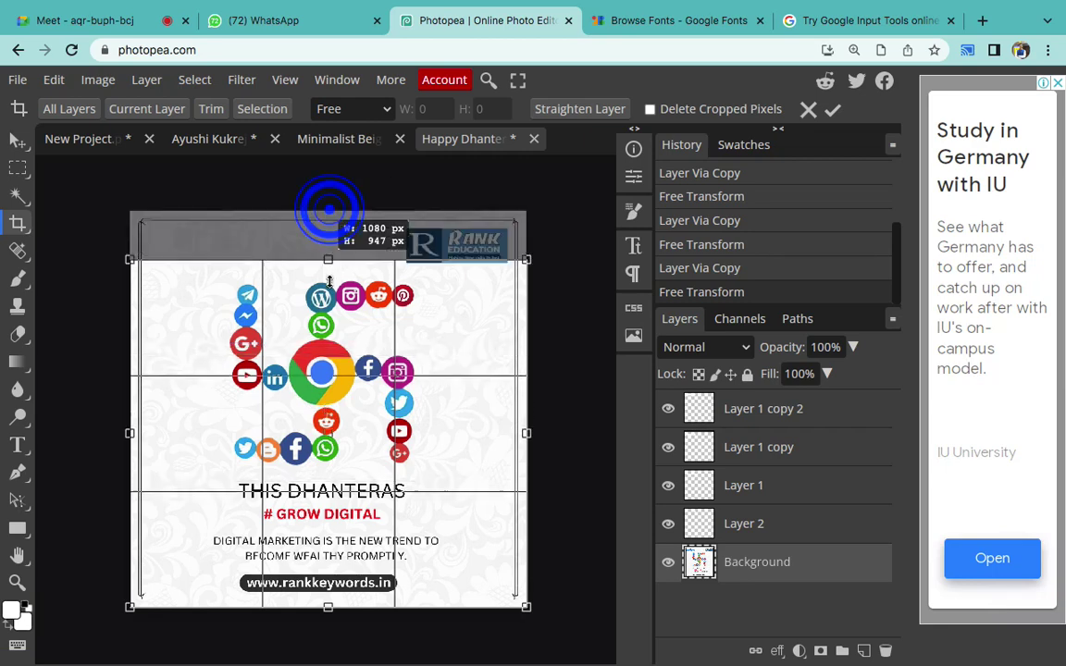
click(832, 110)
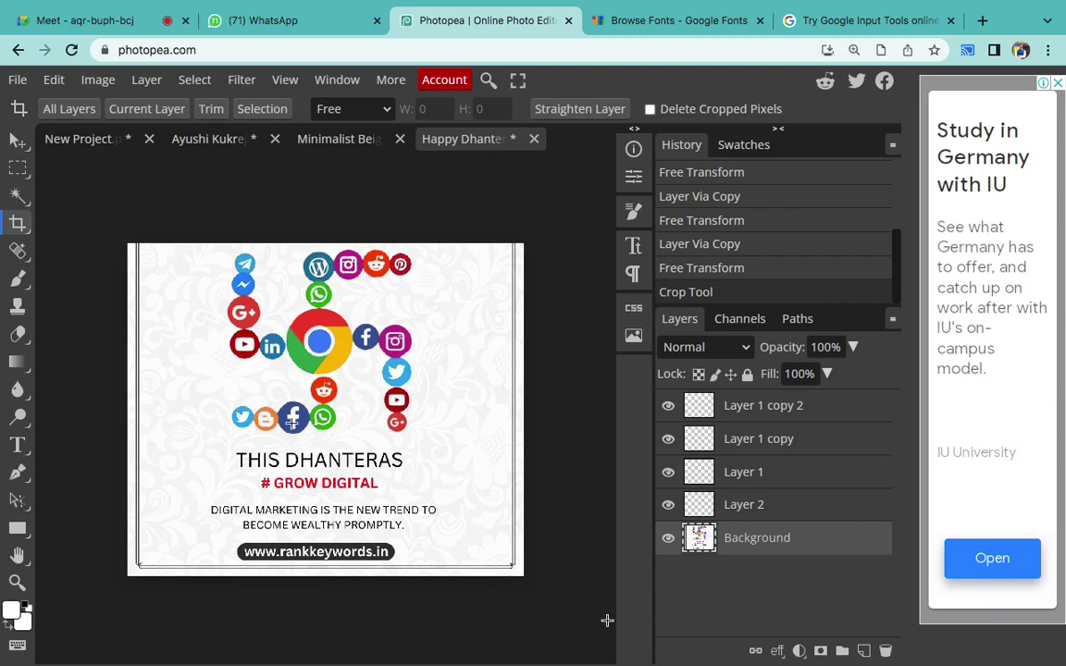
- In the Word notes, start a new bullet after the 'Online)' line
click(728, 615)
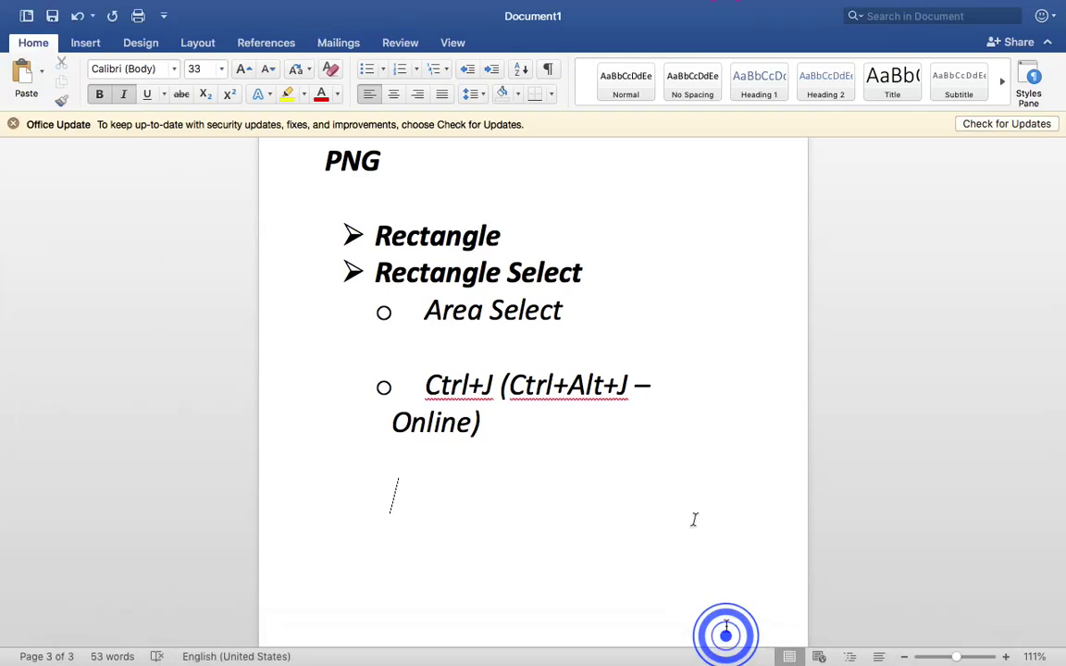
click(514, 414)
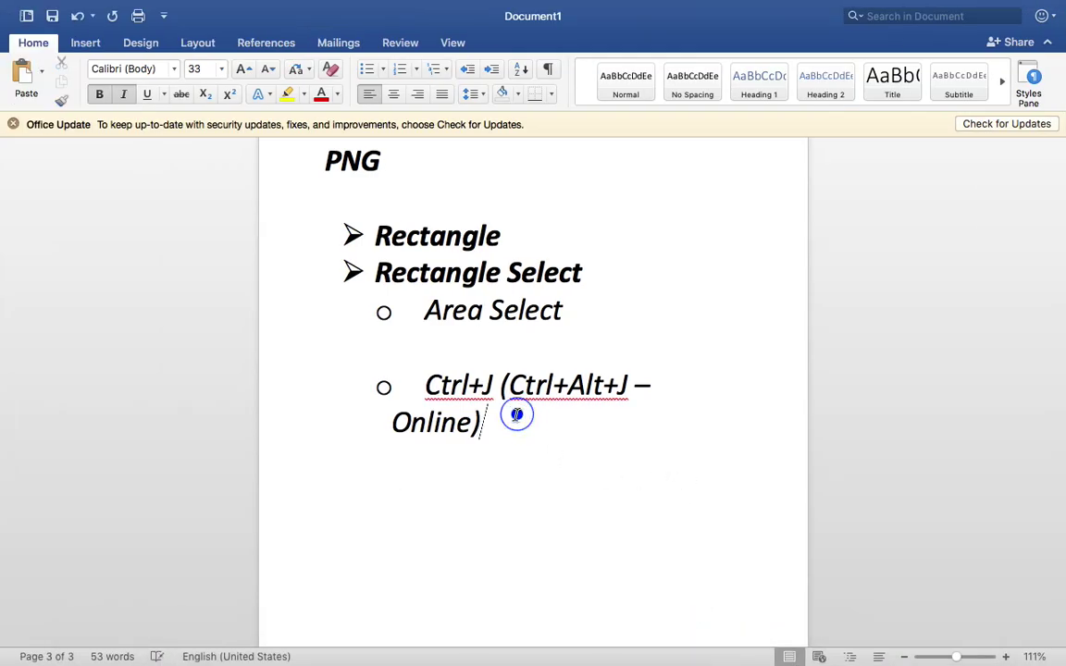
key(Return)
key(BackSpace)
- Delete the lines from Area Select through Online), then start a new bullet beginning with 'C'
drag(516, 414, 428, 313)
key(BackSpace)
key(BackSpace)
key(Return)
text(C)
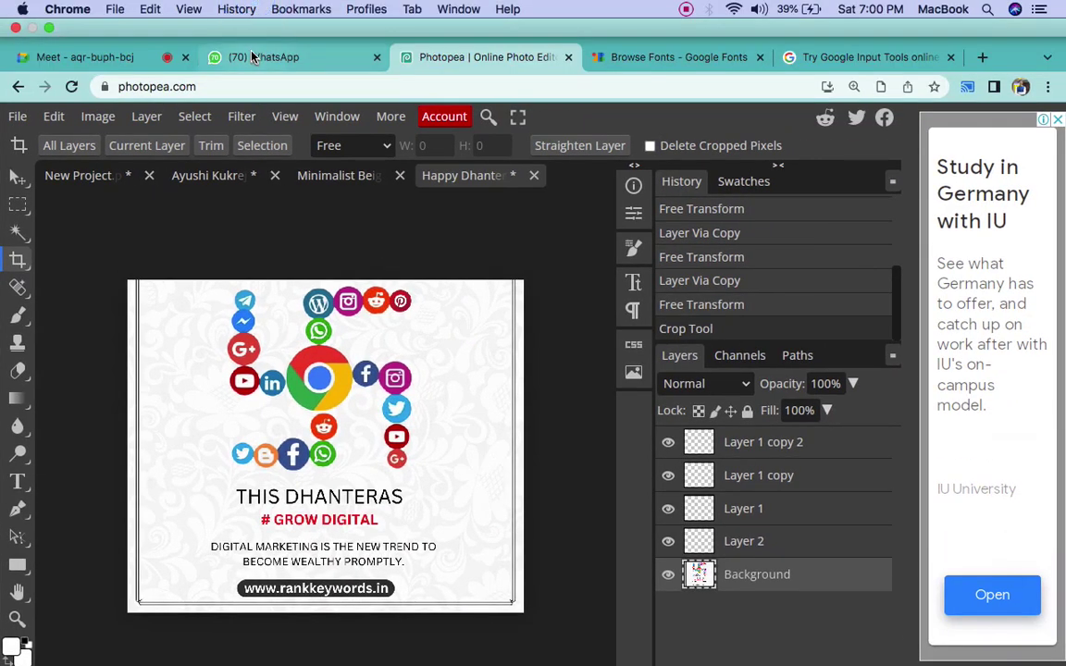
click(252, 58)
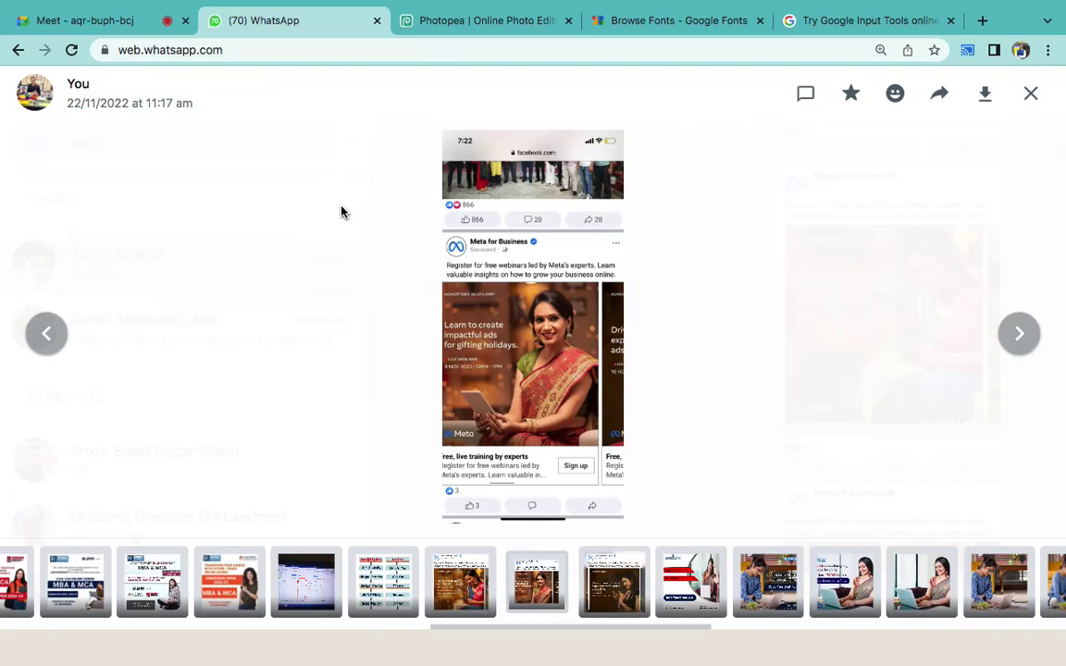
- Search chats for 'ok', open the Ok group and view its shared photo full-screen
click(708, 358)
click(167, 137)
double_click(167, 137)
text(ok)
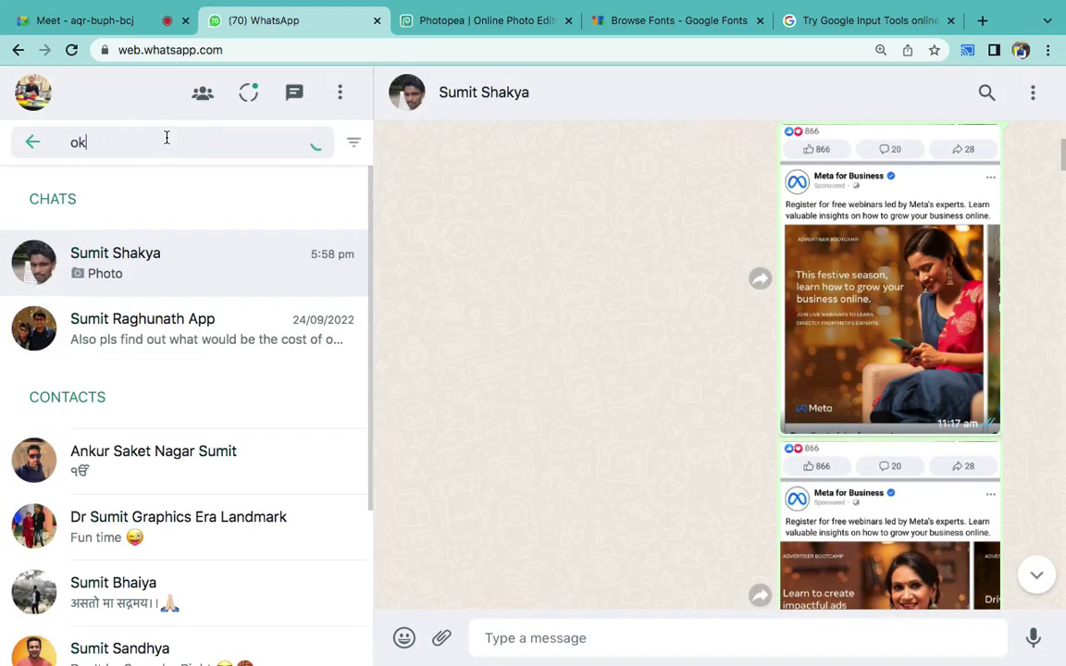
click(190, 396)
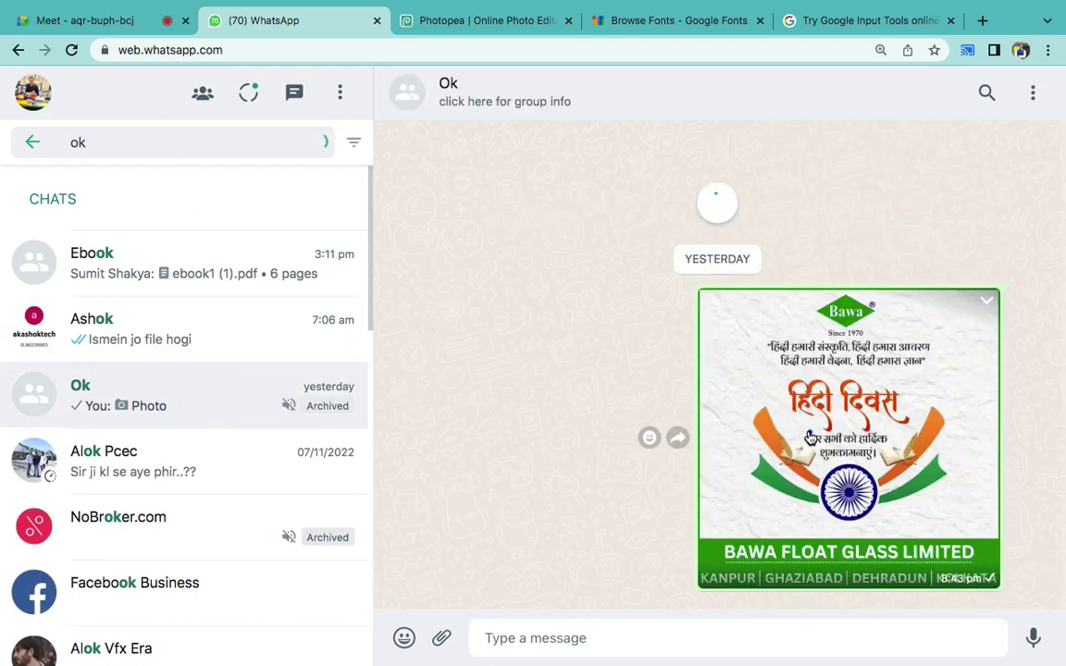
click(809, 435)
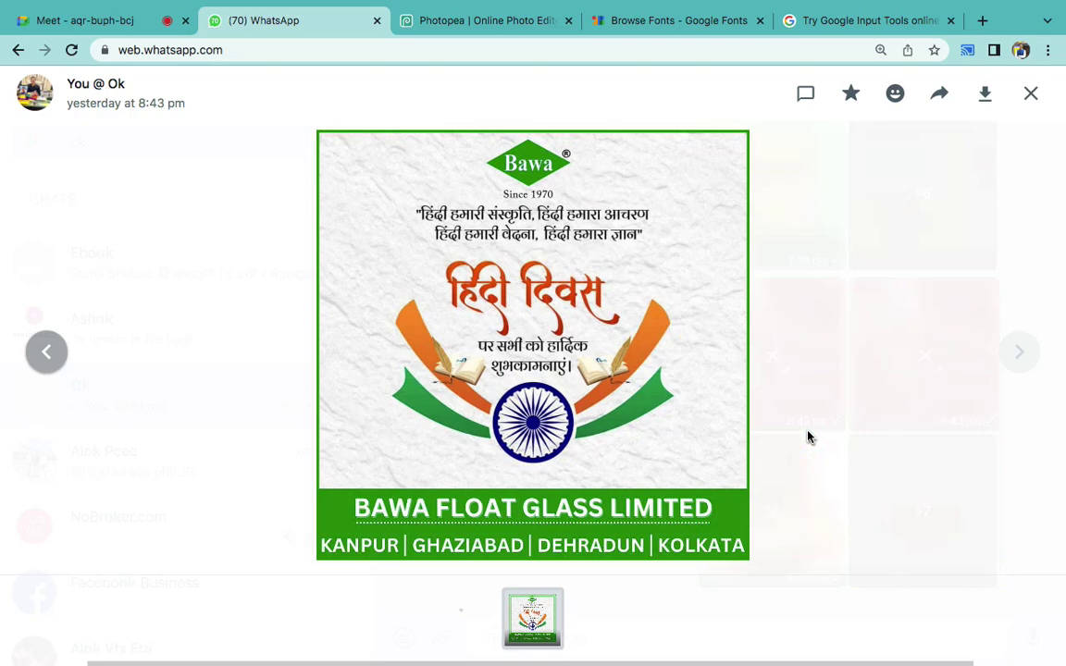
- Step back to the AIS Diwali poster and zoom in to inspect it
key(Left)
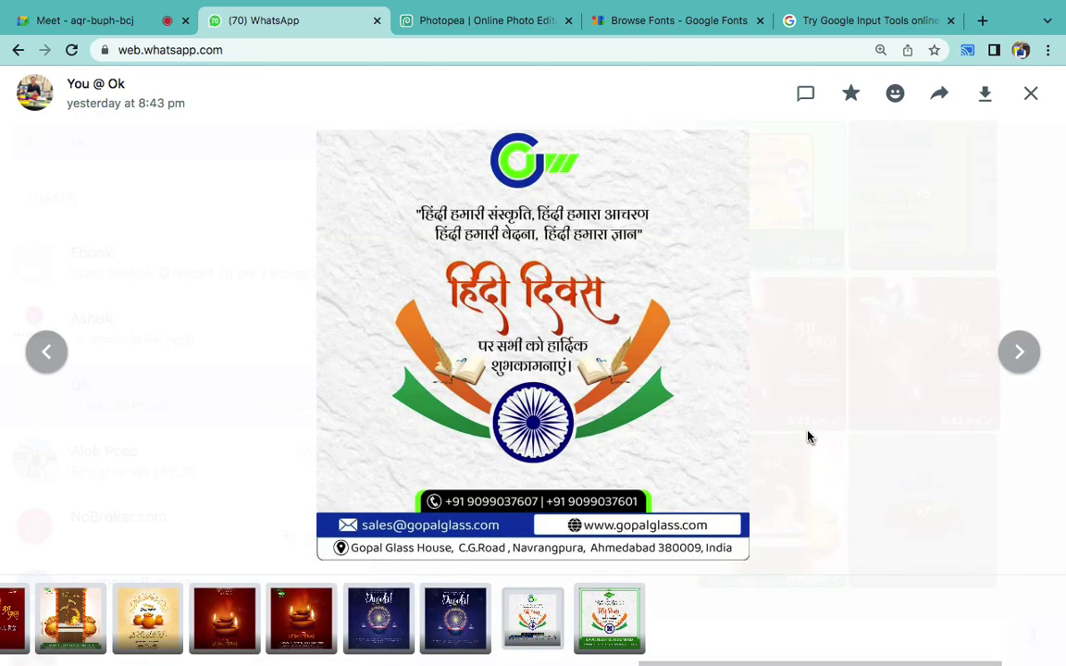
key(Left)
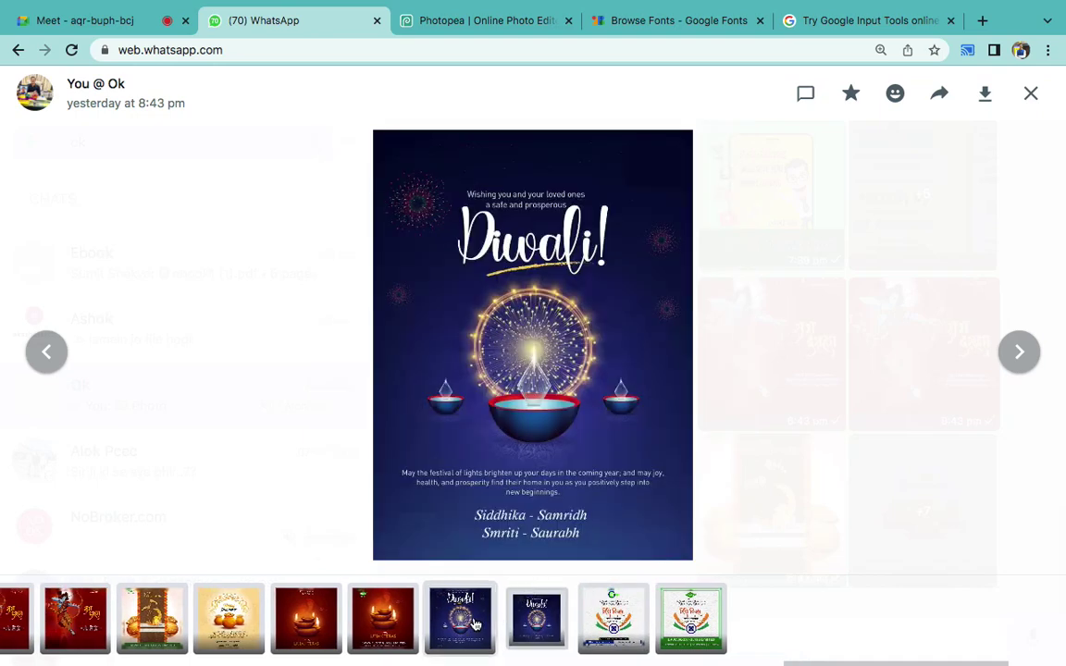
key(Left)
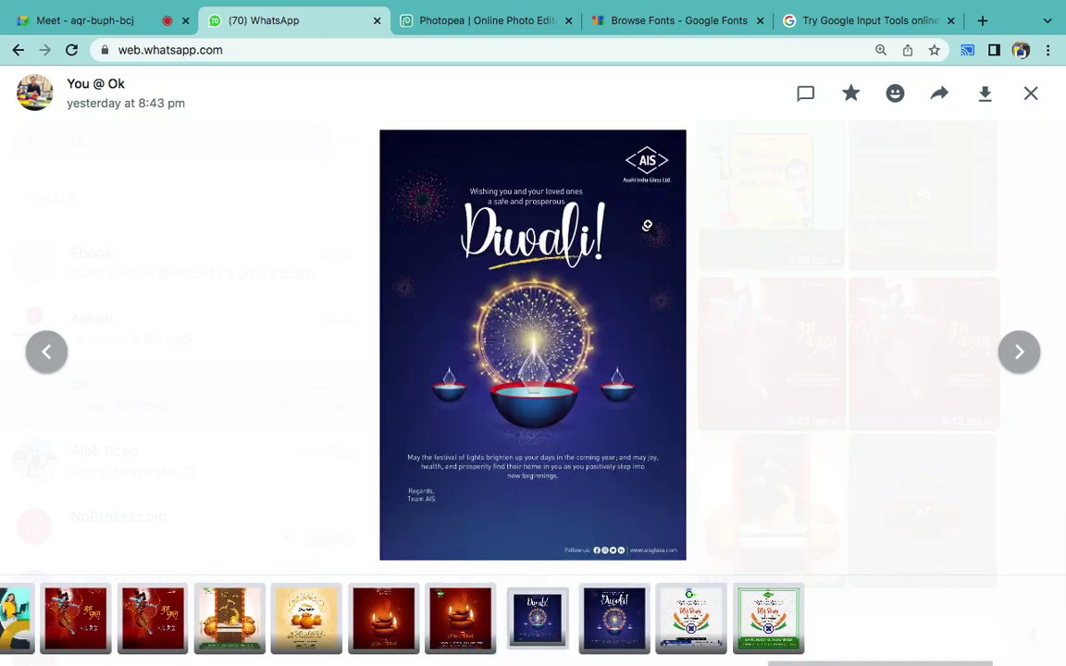
click(659, 172)
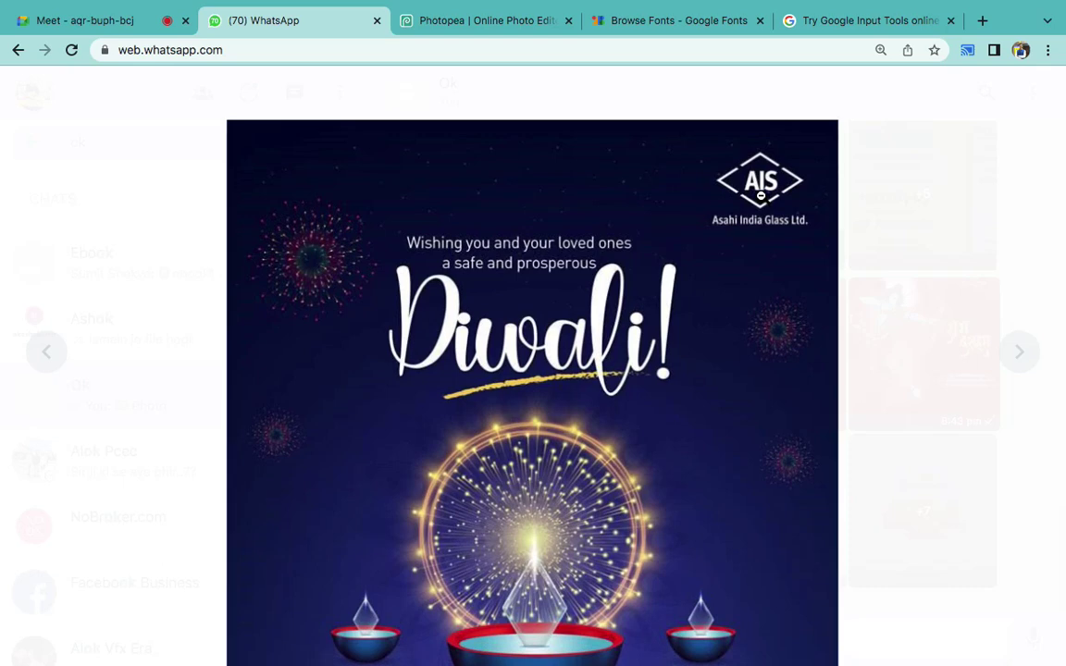
click(762, 196)
- Flip between the Dhanteras posters and zoom in on the Star Mica one
key(Right)
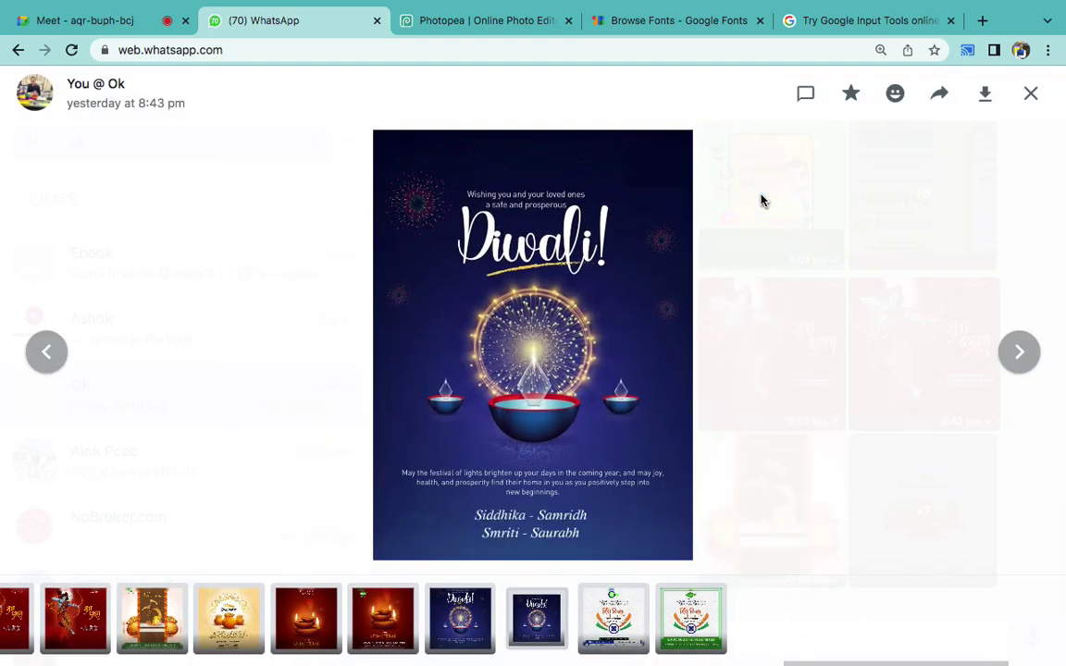
key(Left)
key(Left)
key(Left)
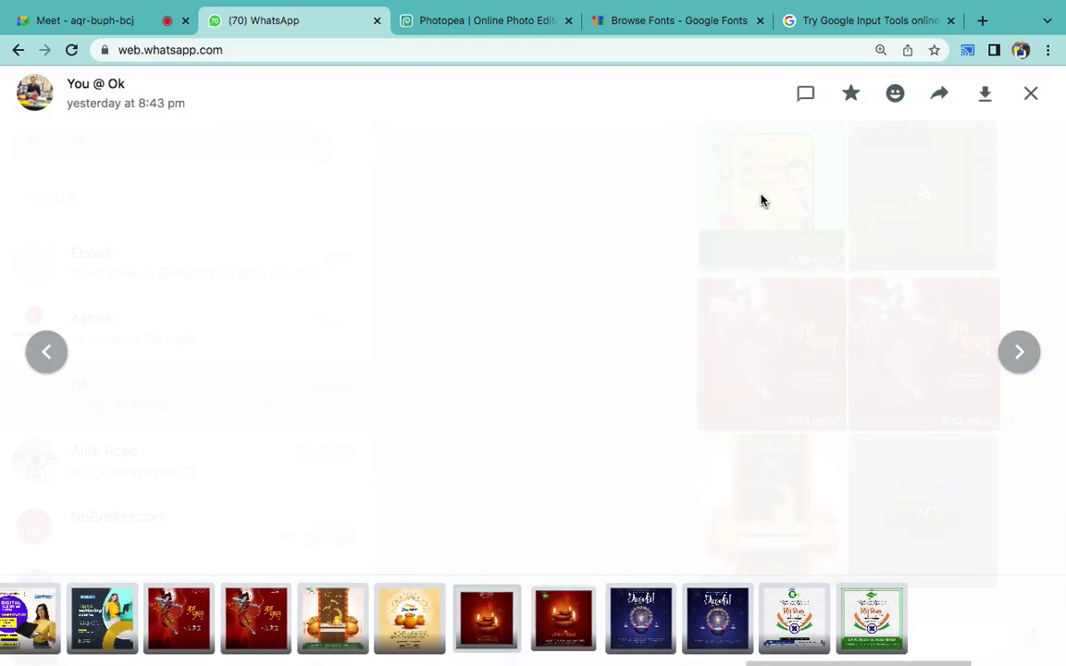
key(Right)
key(Left)
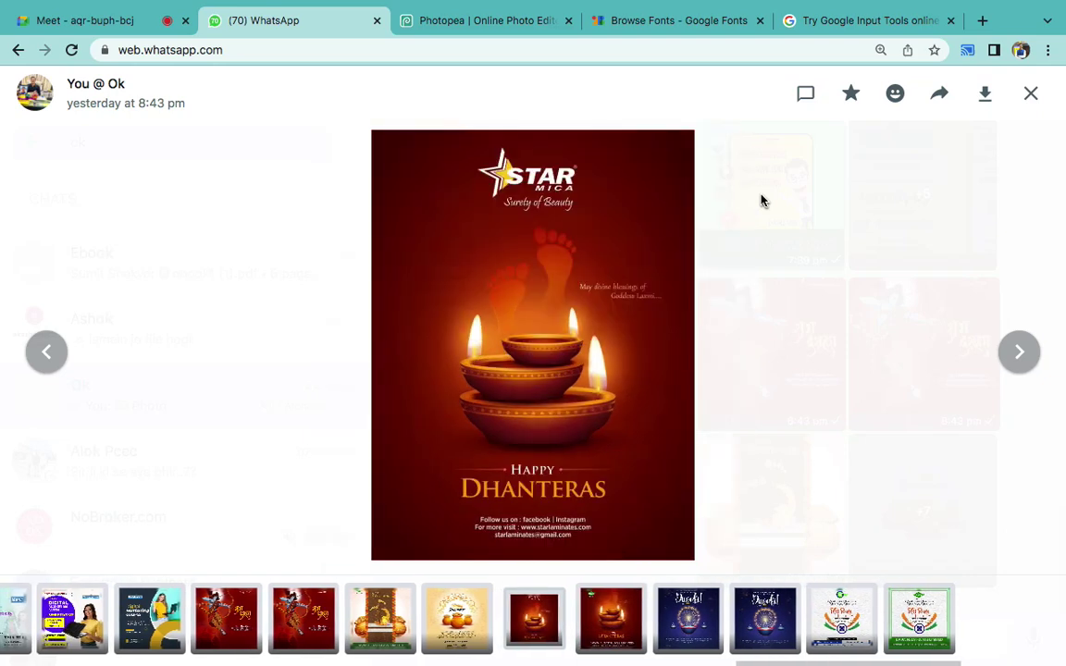
click(575, 209)
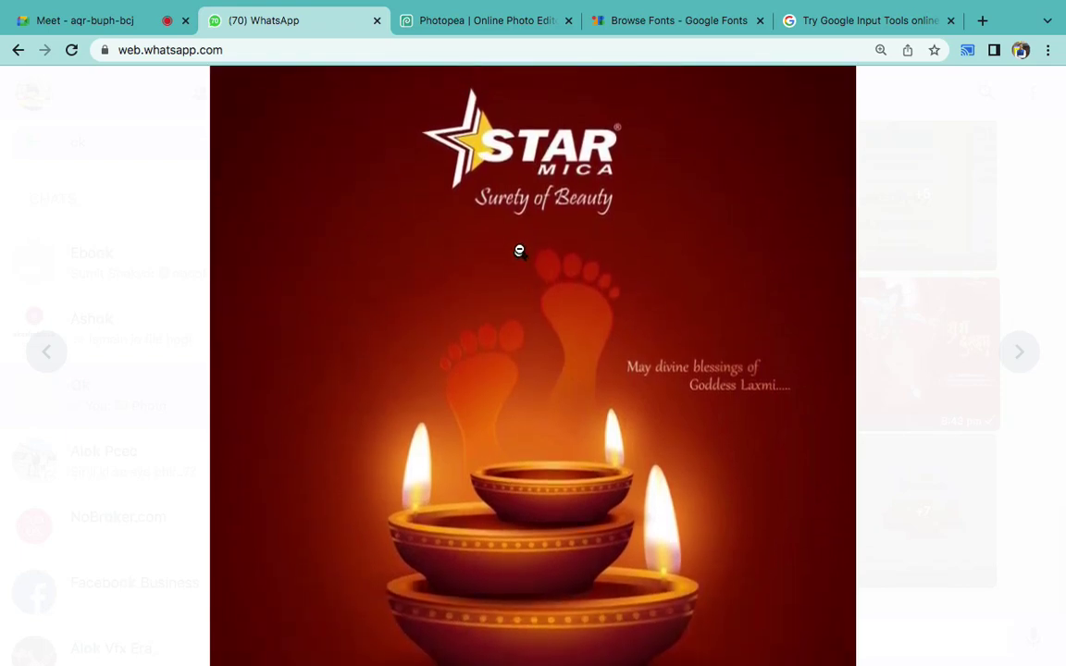
click(628, 211)
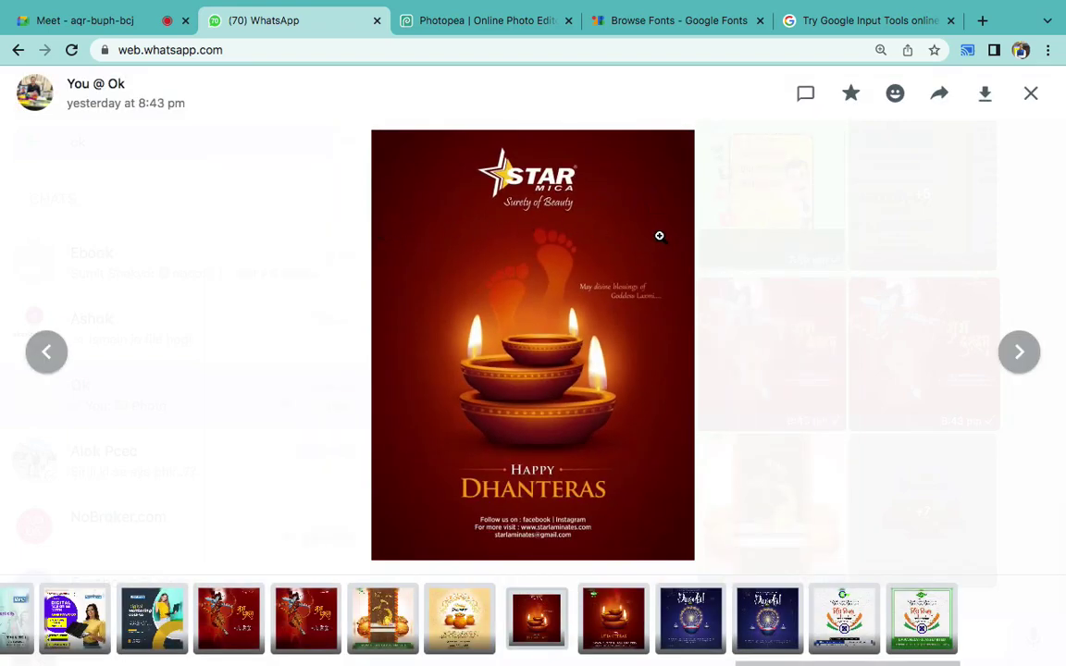
- Bring up the golden Happy Dhanteras poster from the thumbnail strip
key(Right)
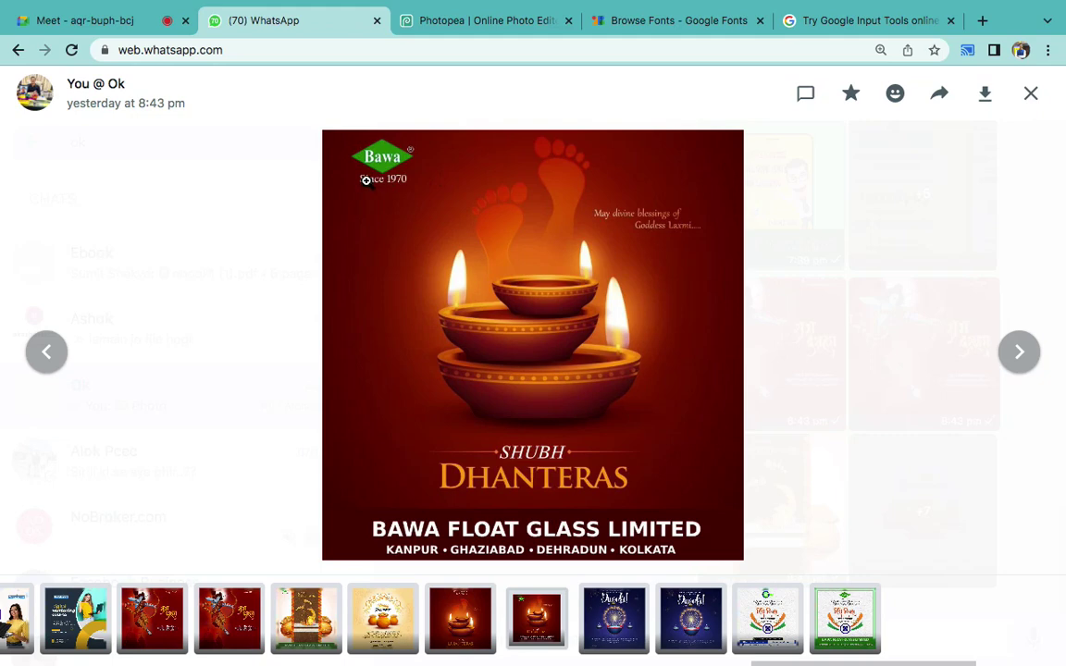
key(Left)
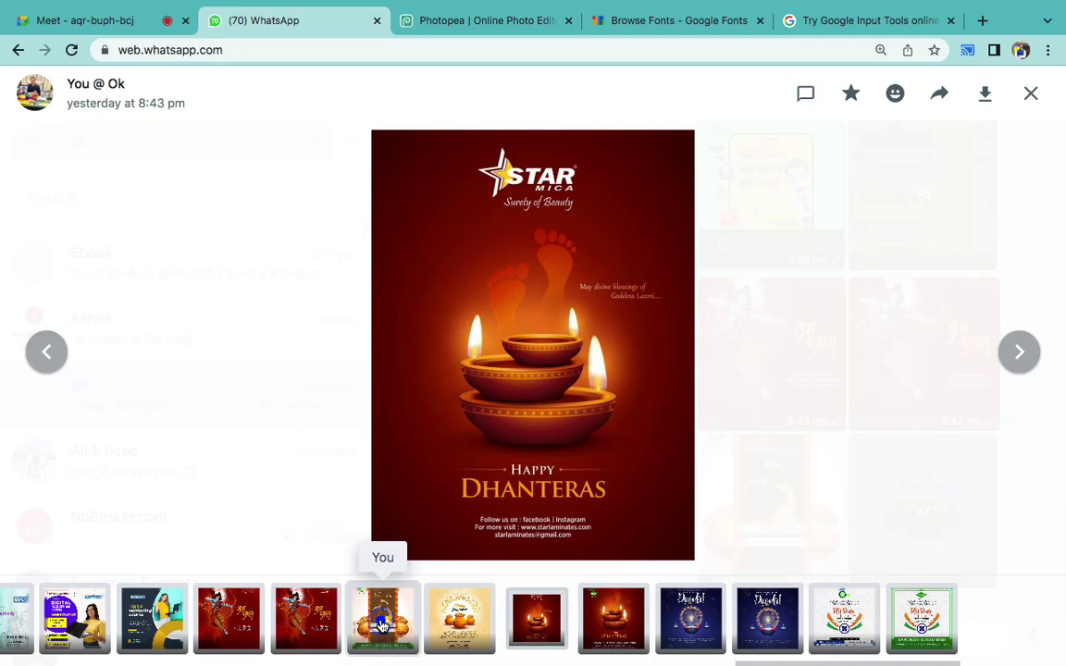
click(410, 641)
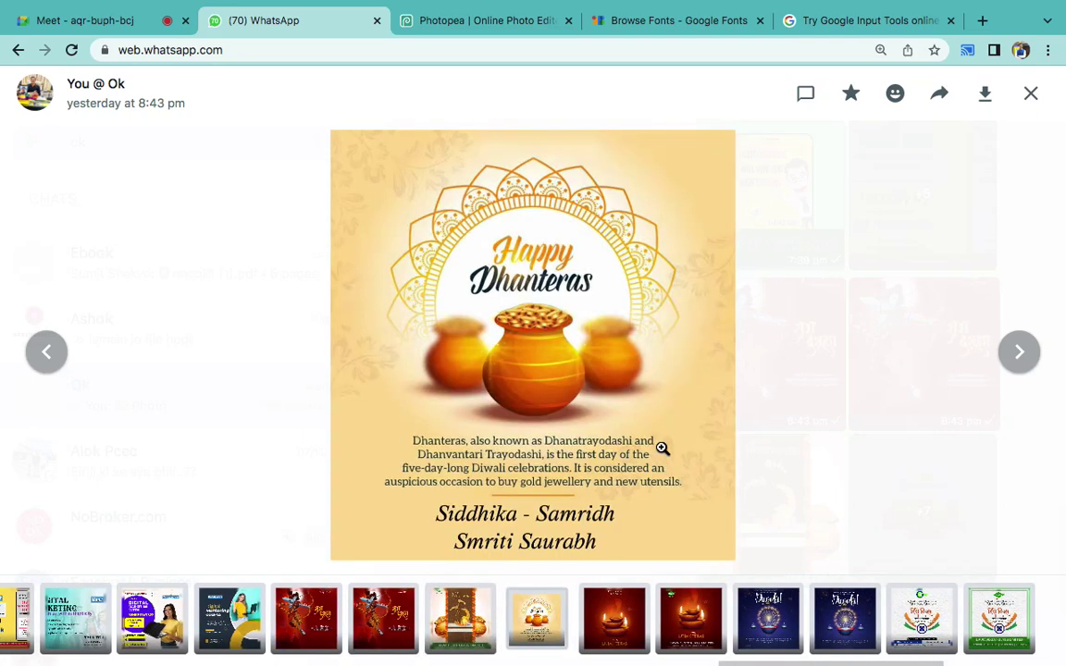
click(967, 50)
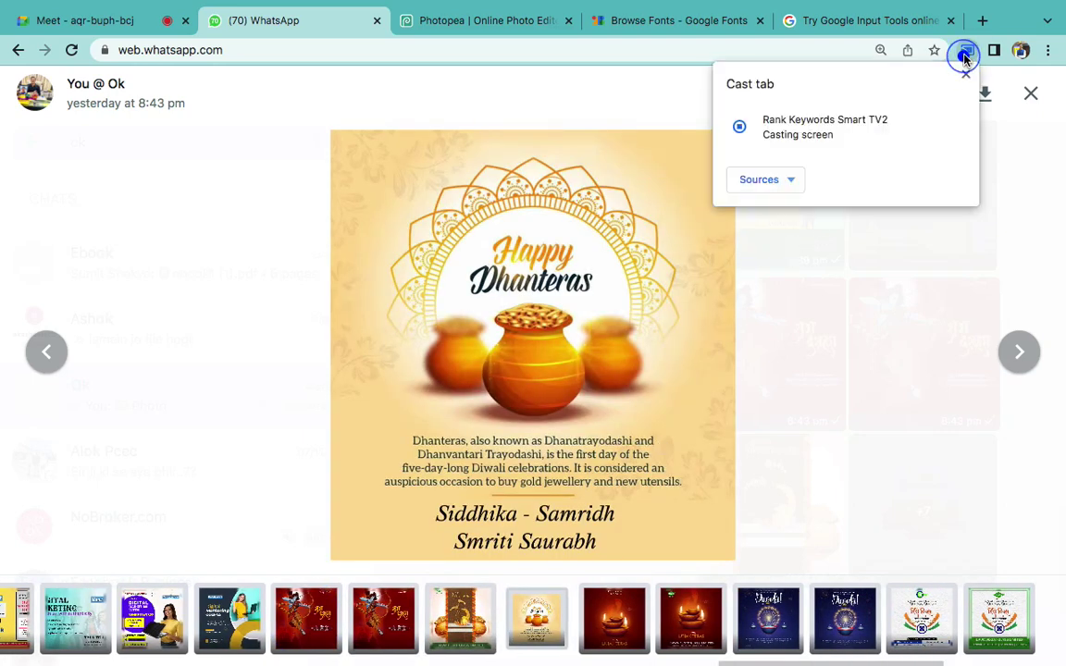
click(965, 54)
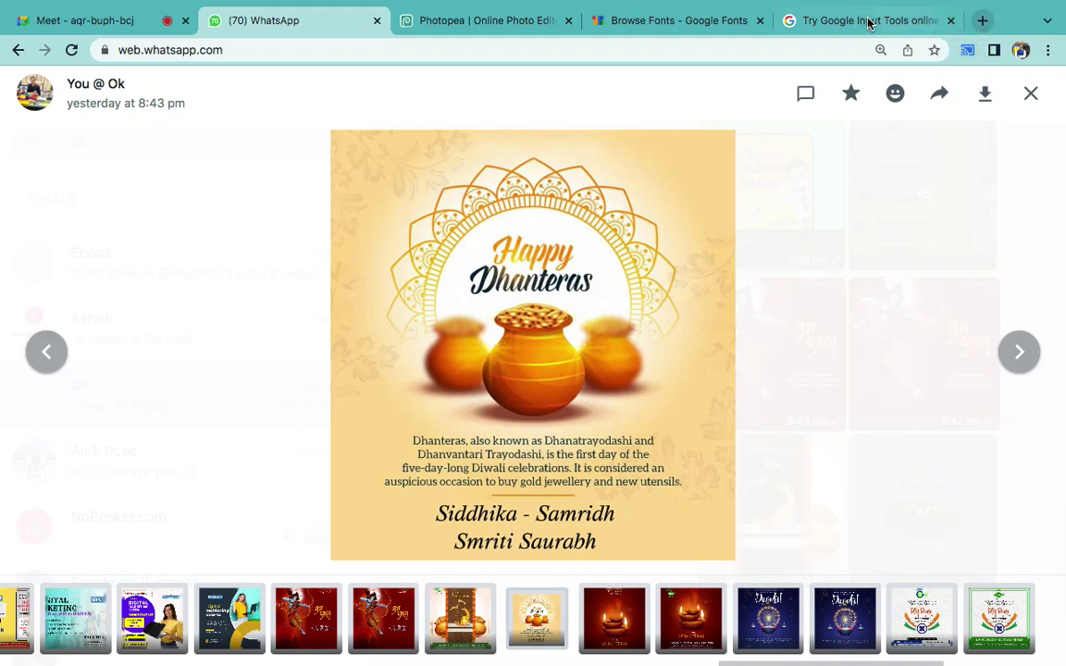
click(868, 21)
- Stop casting the Meet tab to the Smart TV and reload the Input Tools page
click(67, 18)
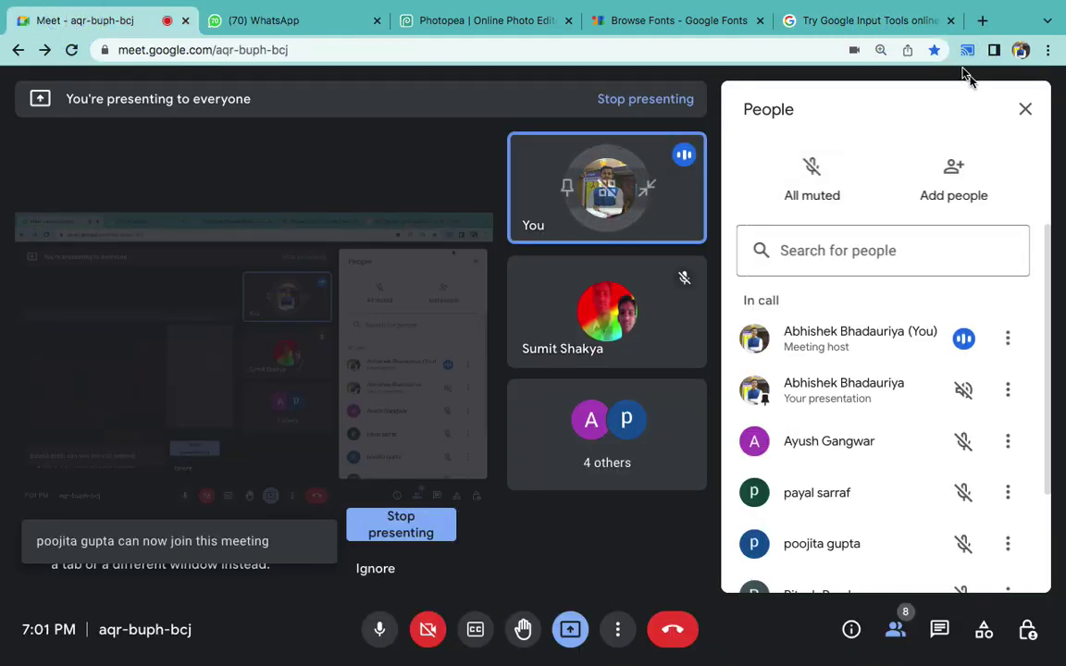
click(967, 50)
click(857, 131)
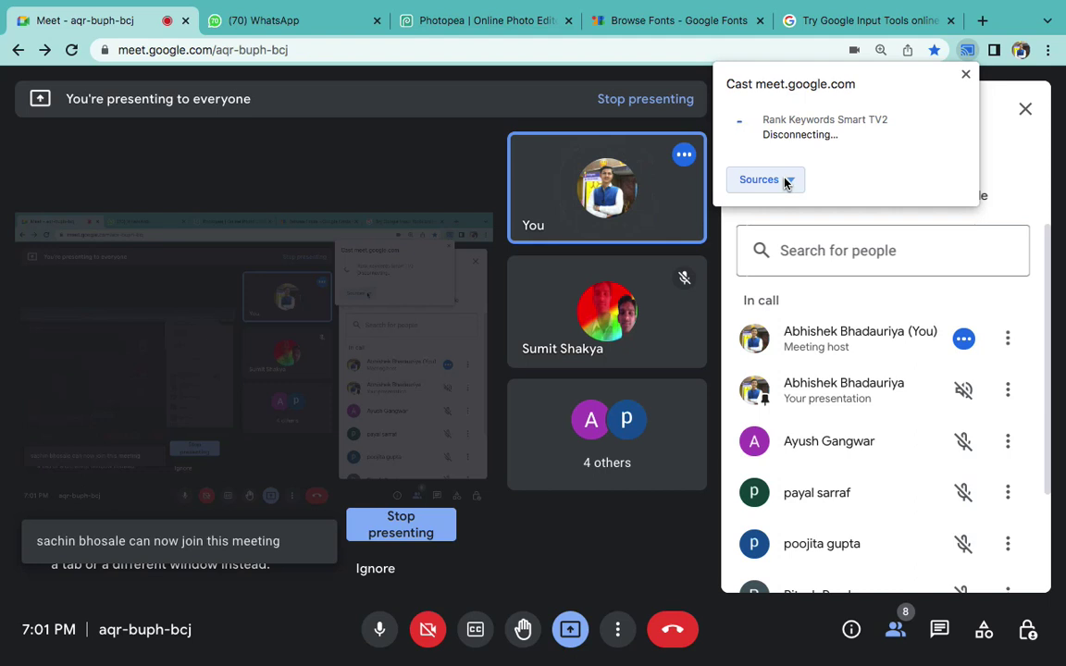
click(874, 22)
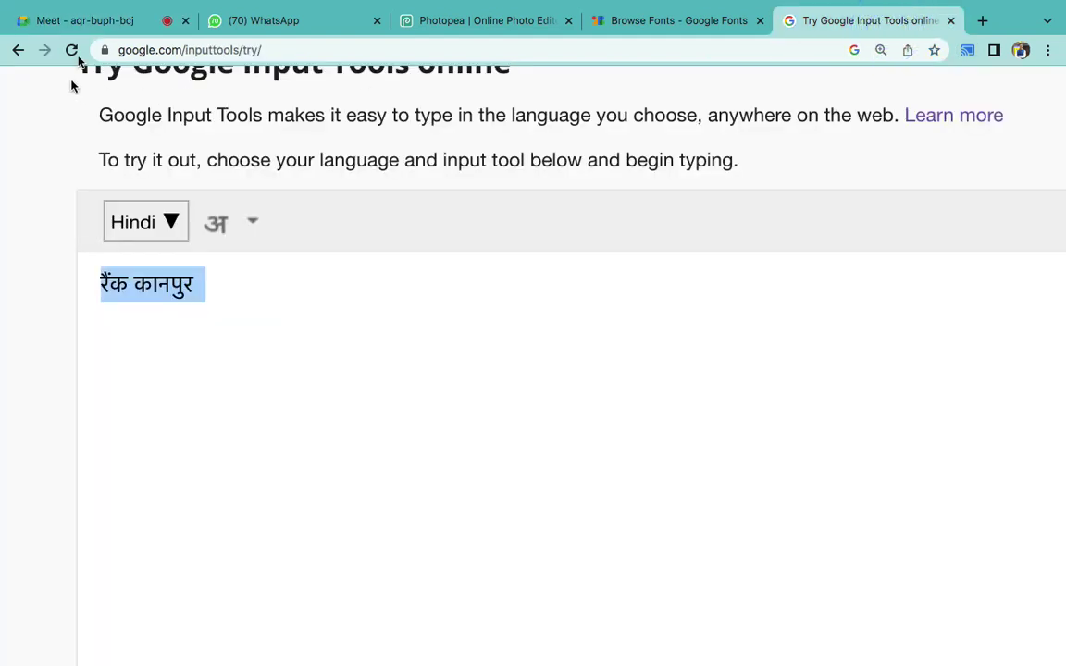
click(73, 51)
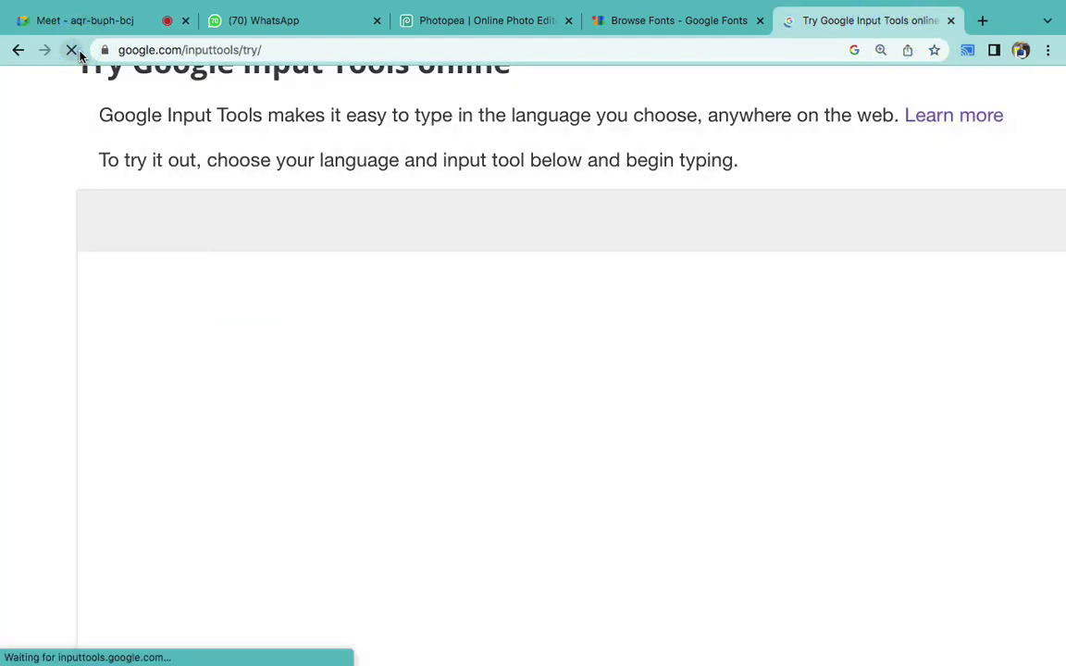
- Recast to the Smart TV using the entire screen as the source instead of the tab
click(81, 28)
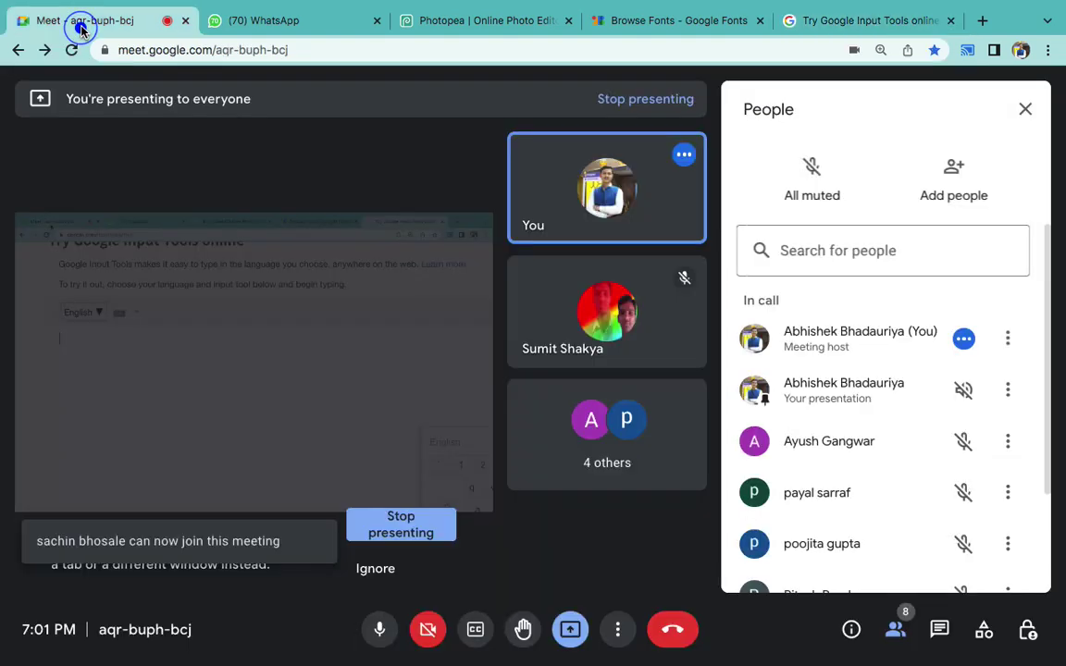
click(967, 51)
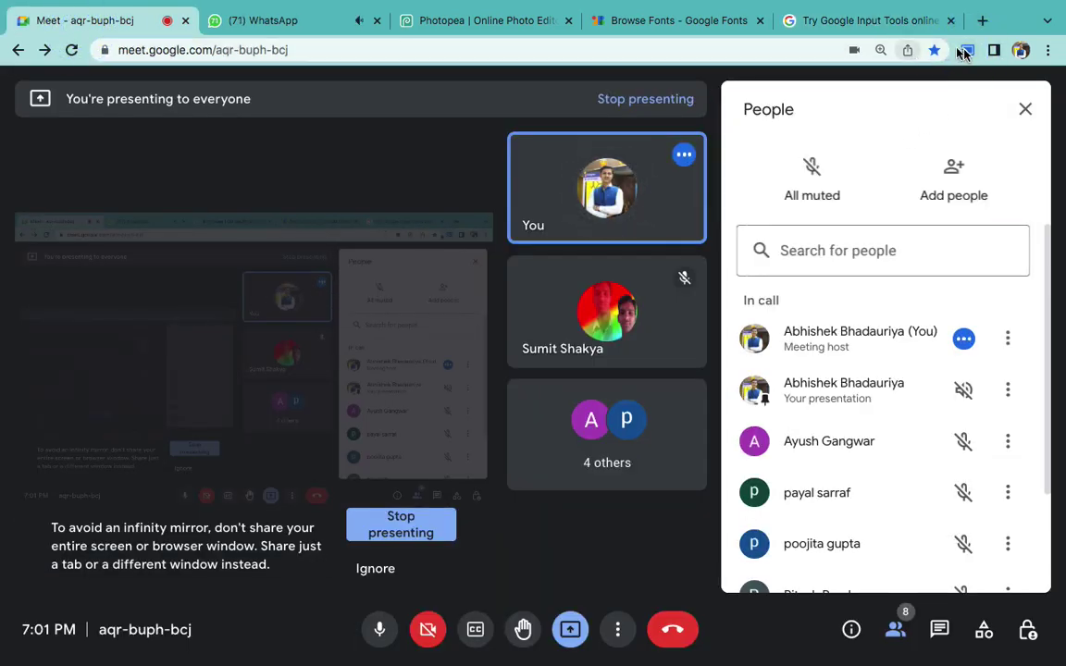
click(967, 51)
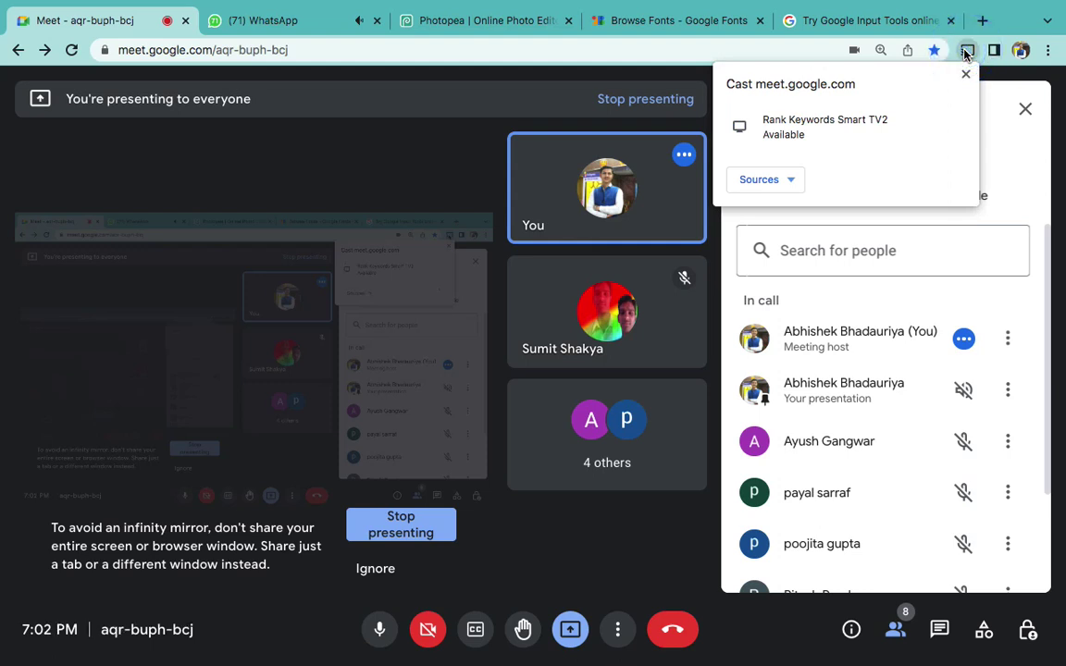
click(766, 179)
click(777, 227)
click(838, 127)
click(873, 23)
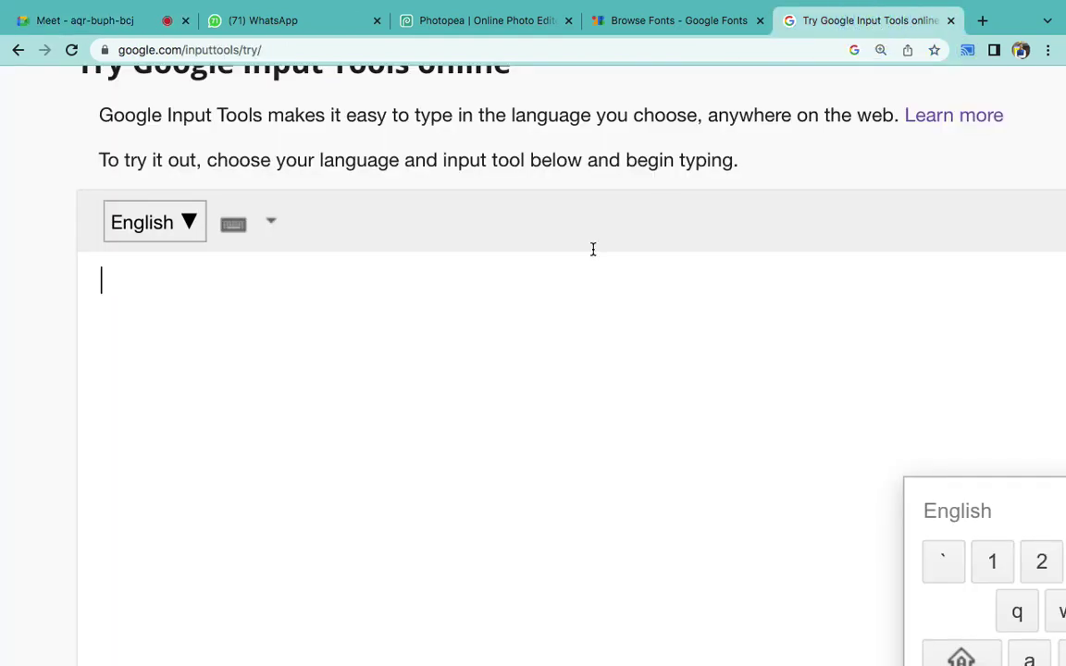
- Bold the Crop bullet in the Word notes and add a '=---' dashed line beneath it
click(558, 326)
mouse_move(741, 661)
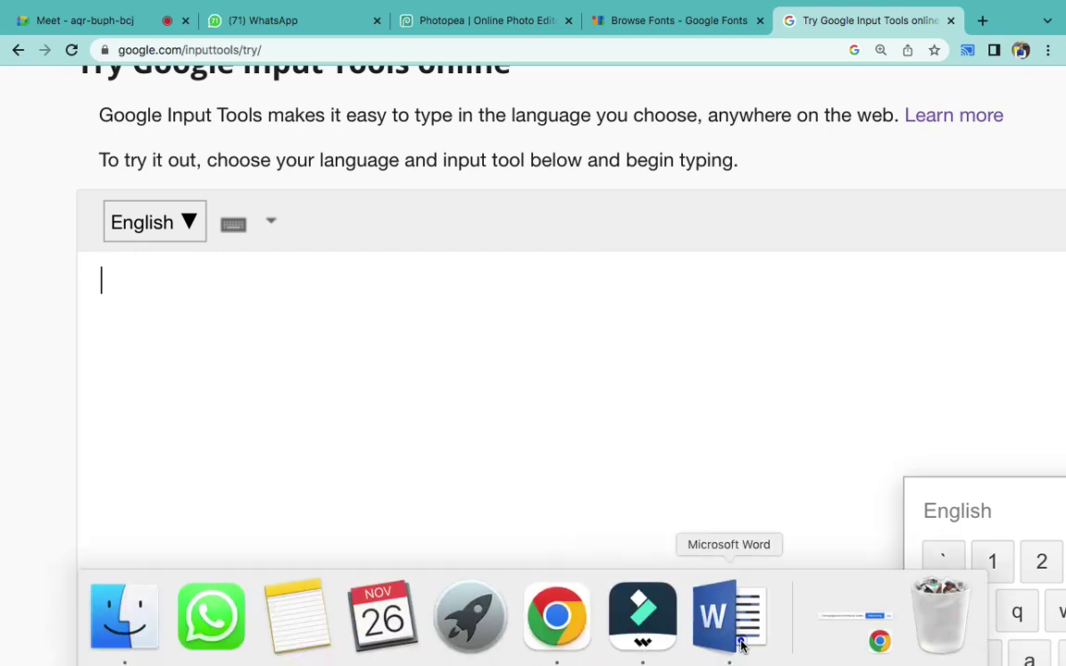
click(732, 637)
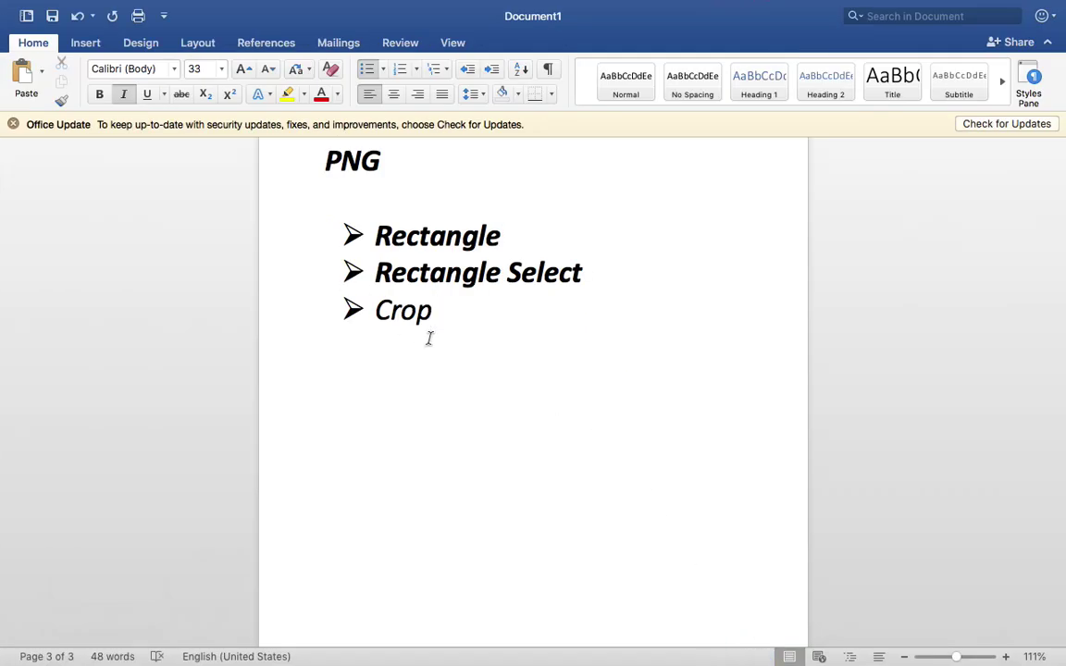
double_click(405, 310)
key(super+b)
click(518, 374)
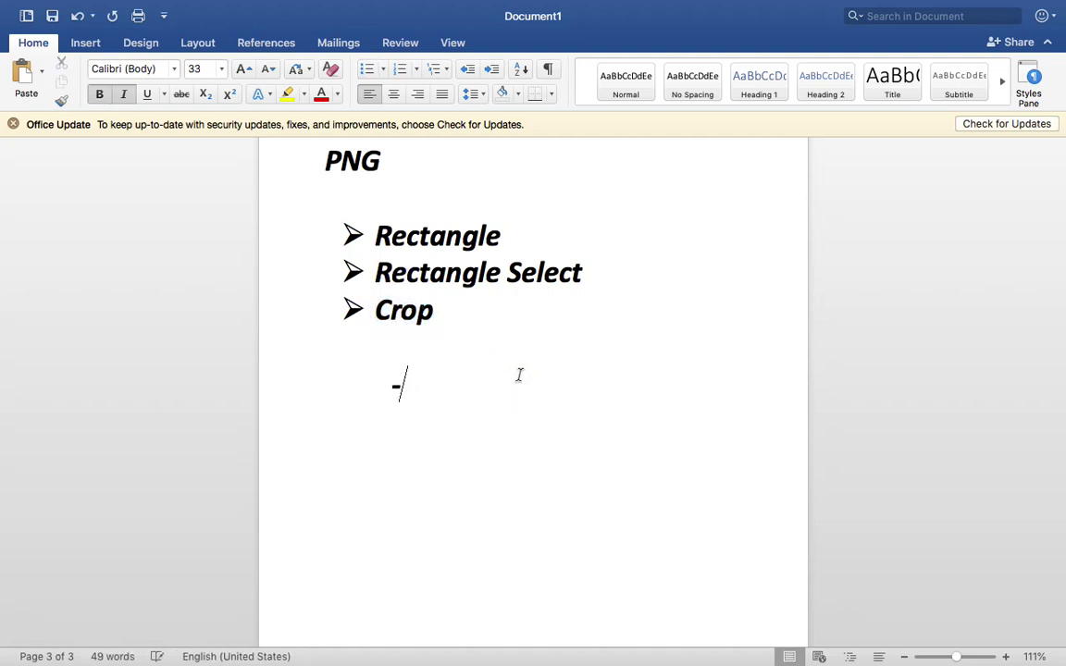
key(BackSpace)
text(=)
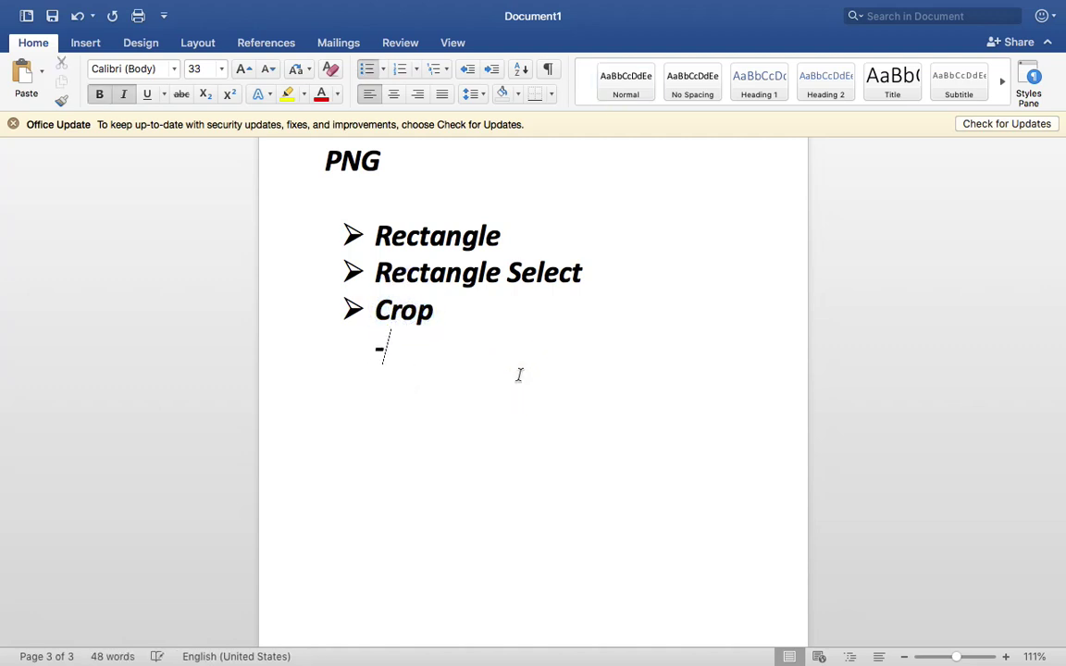
text(---)
key(Return)
key(Return)
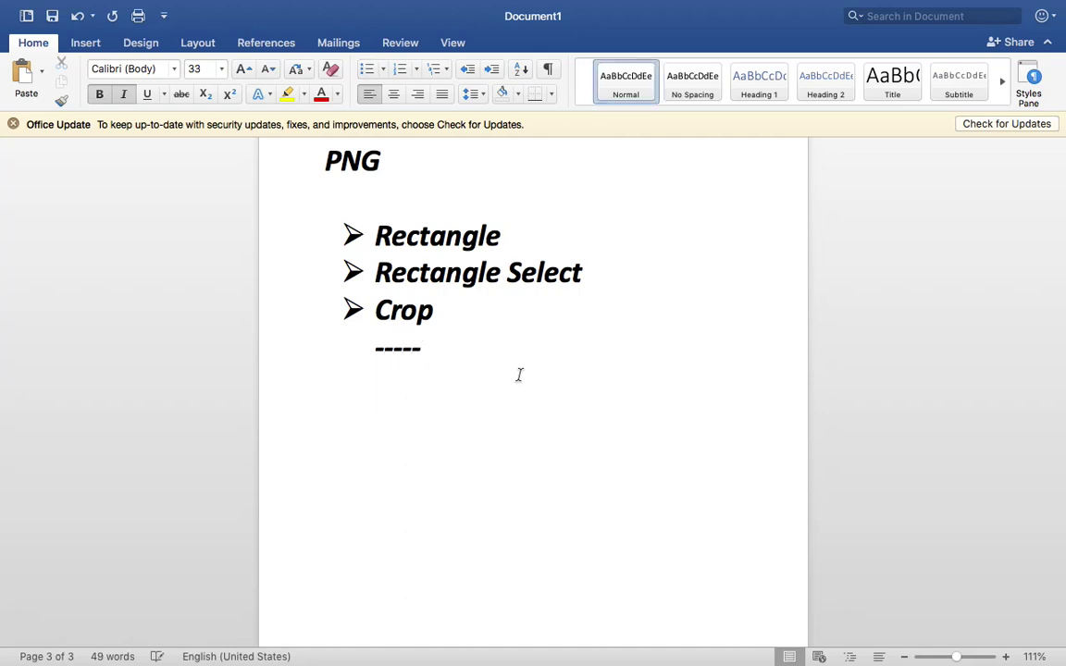
key(ctrl+Right)
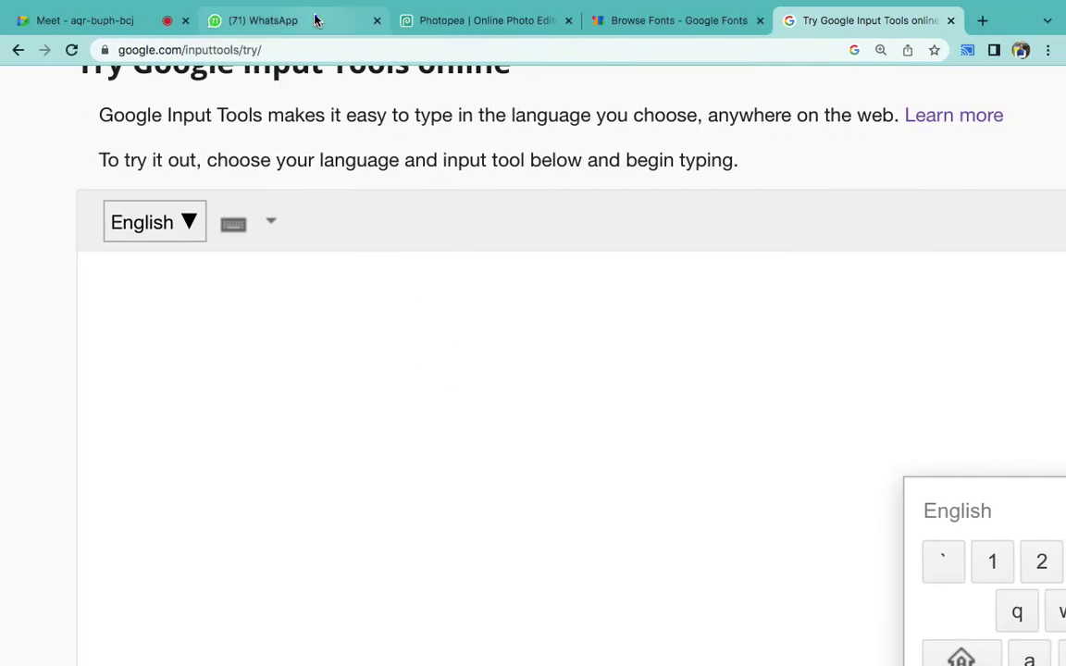
- Search the WhatsApp chat list for the contact's name and open their conversation
click(316, 20)
click(805, 376)
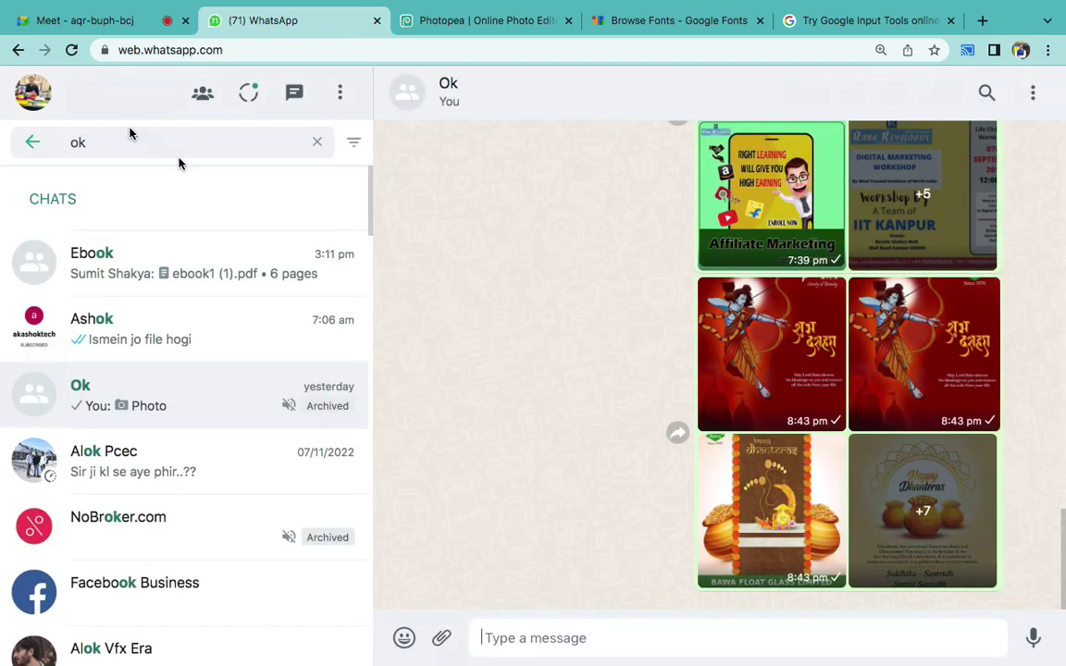
double_click(130, 143)
text(sumit)
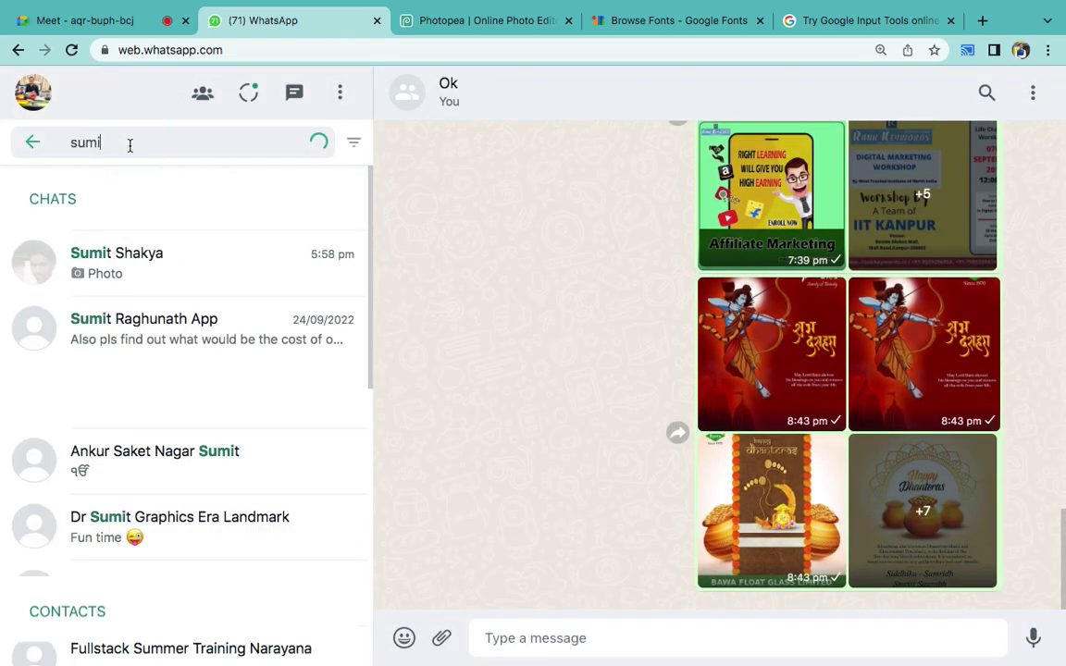
click(169, 259)
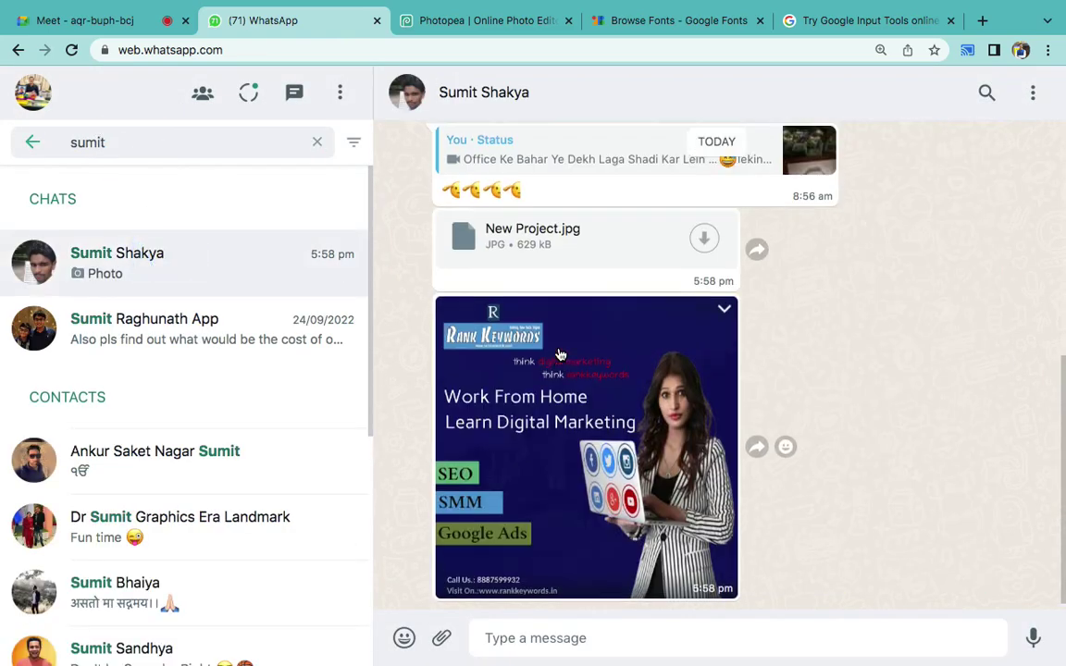
- Scroll up the chat and view the Meta for Business ad image zoomed in
scroll(560, 354, up, 2)
scroll(560, 354, up, 5)
scroll(559, 354, up, 5)
scroll(560, 355, up, 5)
scroll(560, 354, up, 5)
scroll(560, 355, up, 5)
scroll(560, 355, up, 5)
scroll(560, 354, up, 5)
scroll(560, 354, up, 5)
scroll(560, 355, up, 5)
scroll(560, 355, up, 5)
scroll(560, 354, up, 5)
scroll(559, 355, up, 5)
scroll(560, 354, up, 5)
scroll(560, 354, up, 5)
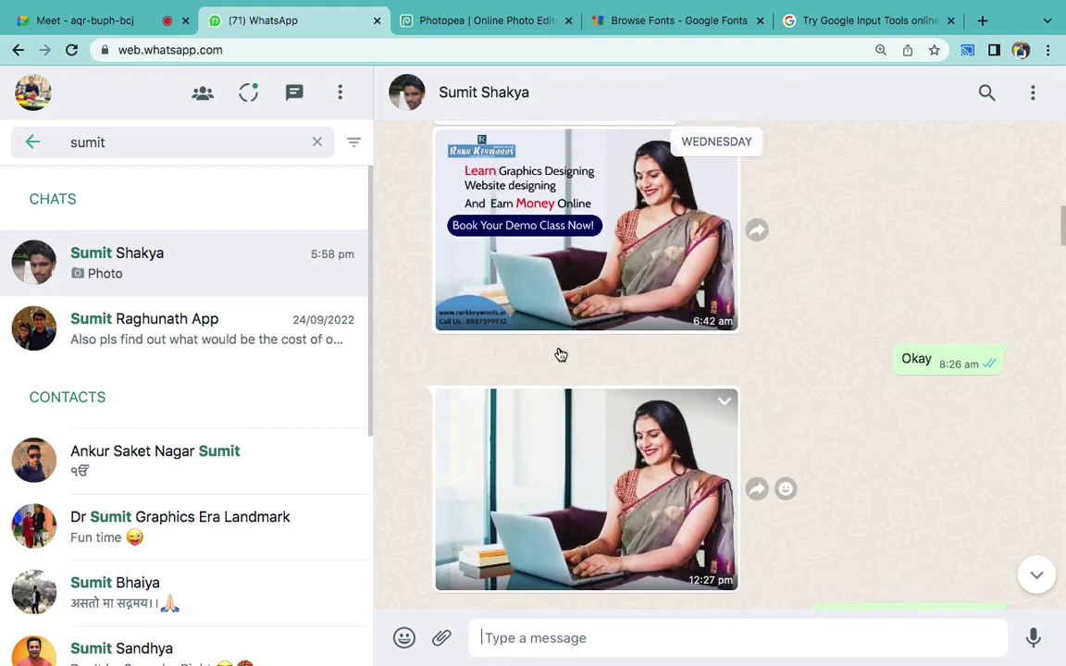
scroll(560, 354, up, 5)
scroll(560, 354, up, 5)
scroll(559, 355, up, 5)
scroll(560, 354, up, 5)
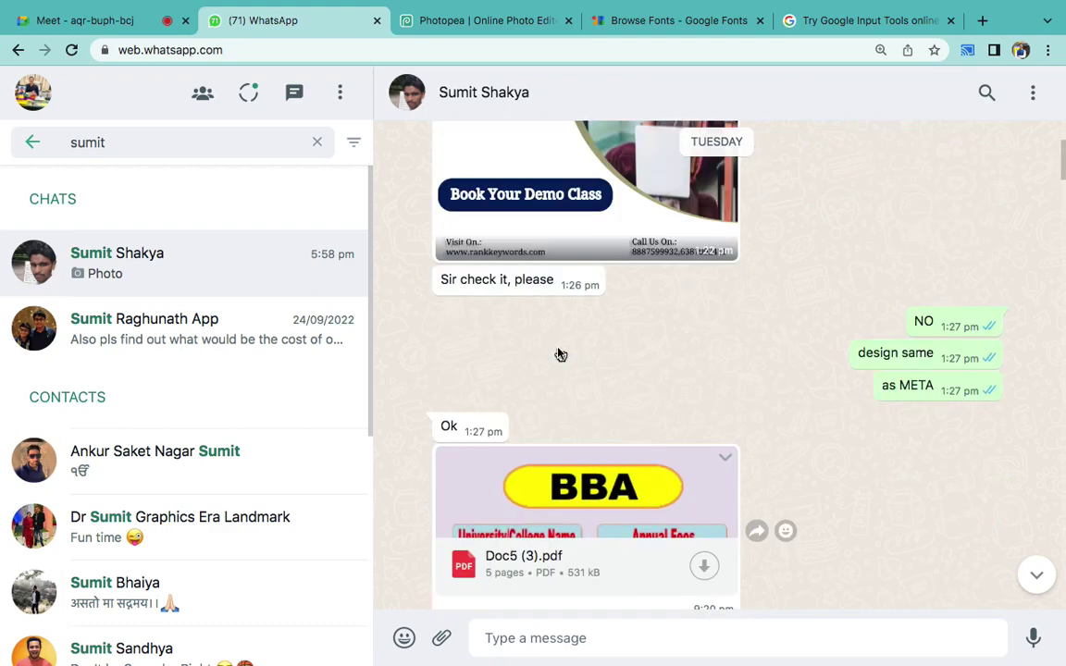
scroll(560, 355, up, 5)
scroll(558, 352, up, 5)
scroll(558, 352, up, 3)
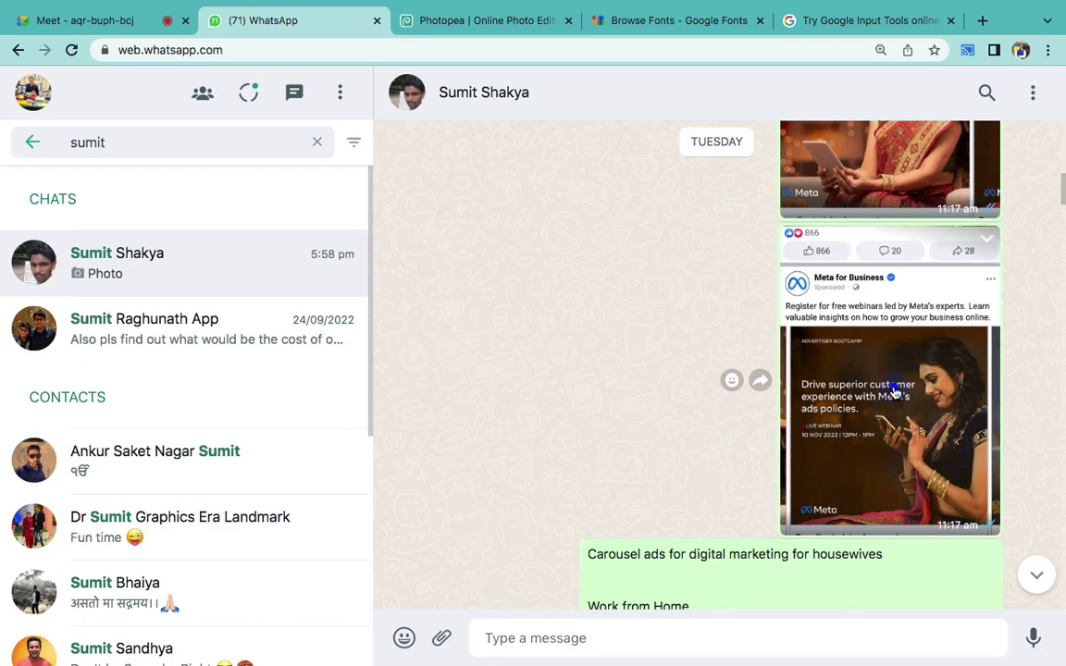
click(894, 391)
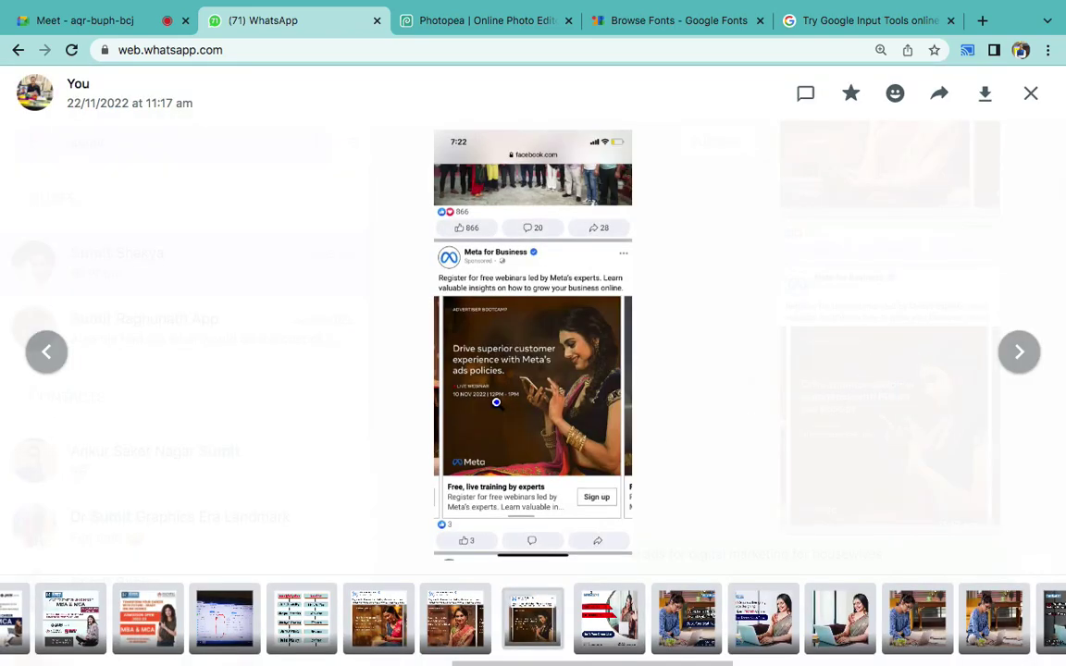
click(495, 402)
click(113, 632)
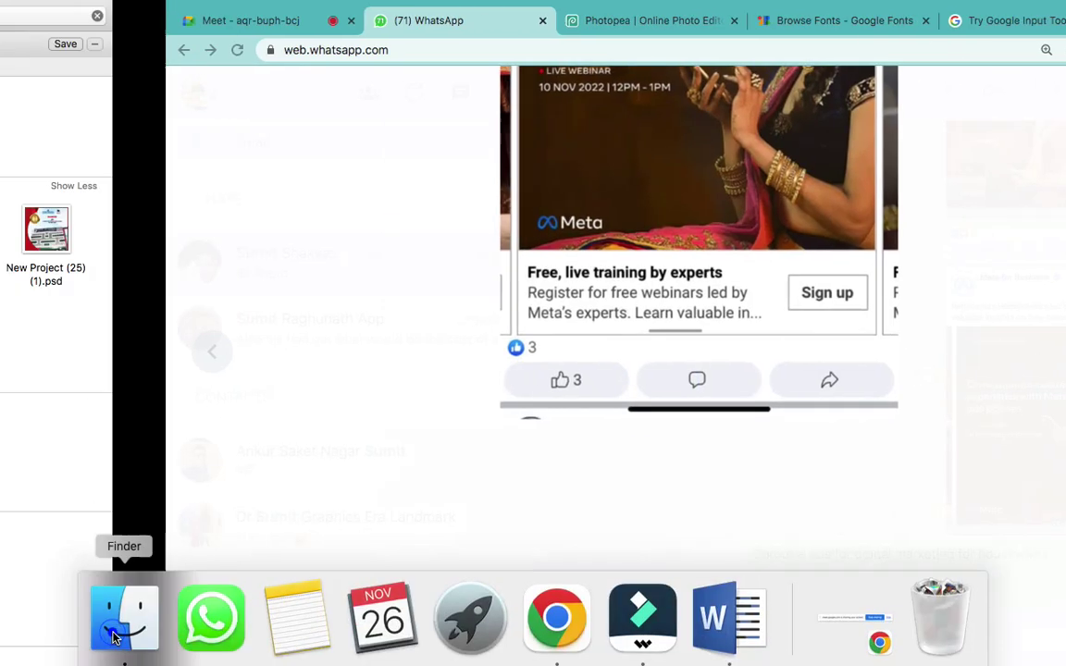
- Show the Downloads folder and Quick Look the speaker-photo PSD placement poster
click(61, 192)
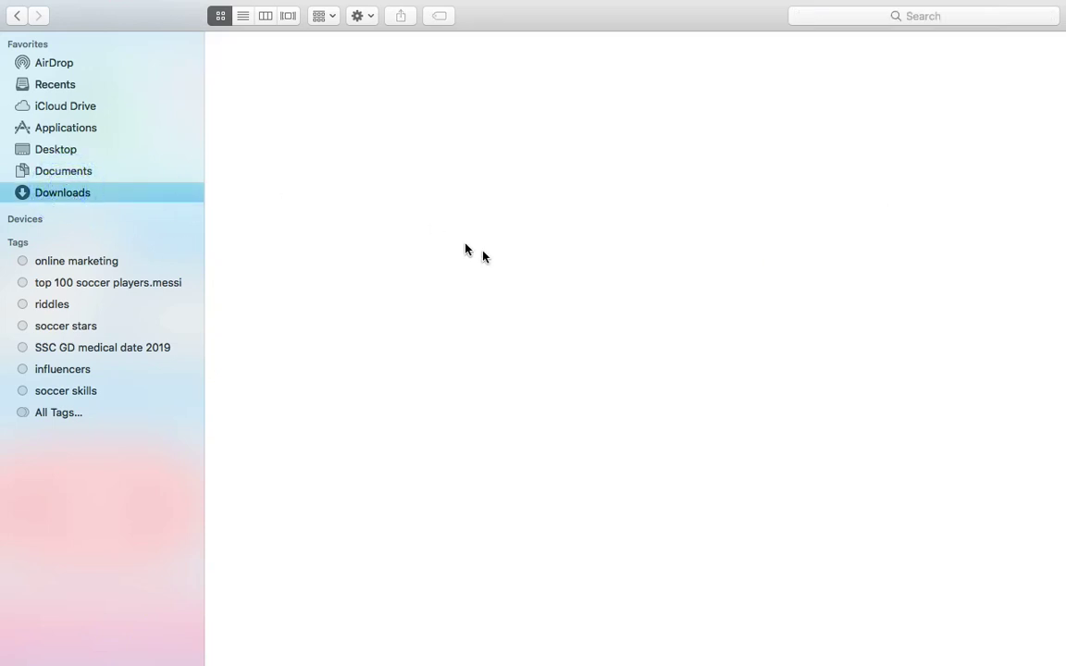
scroll(721, 396, down, 5)
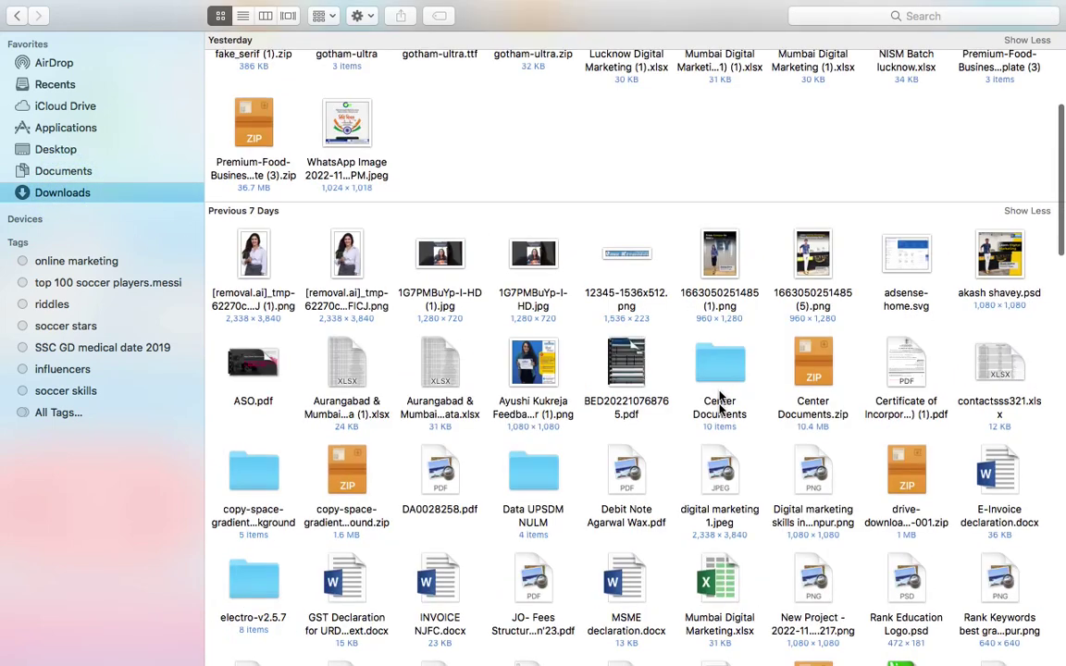
scroll(773, 361, down, 1)
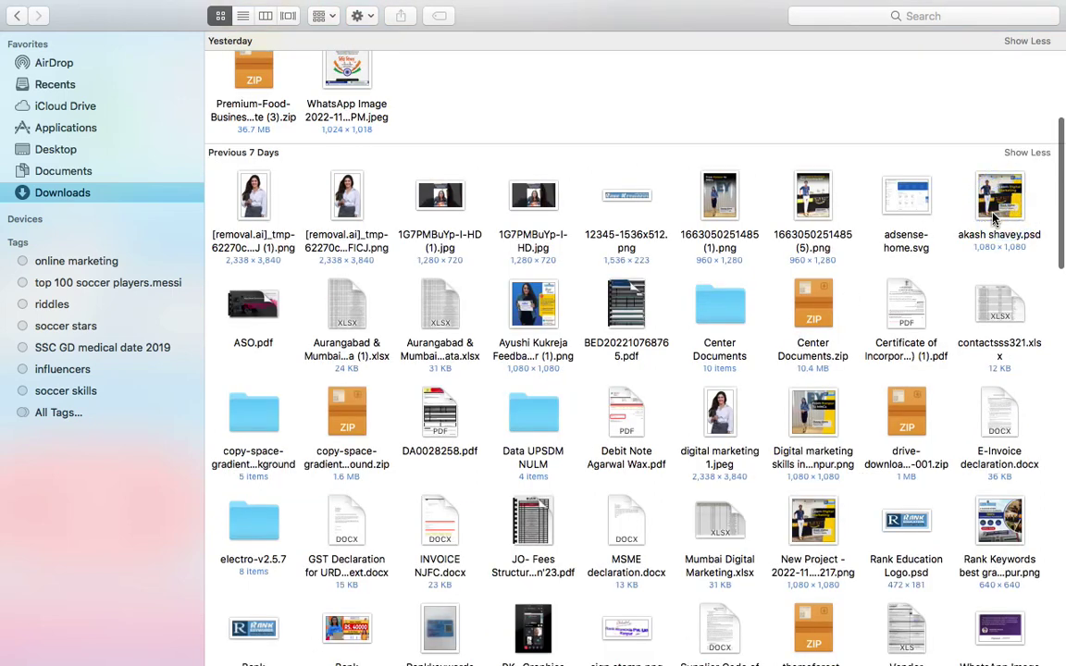
click(996, 215)
key(space)
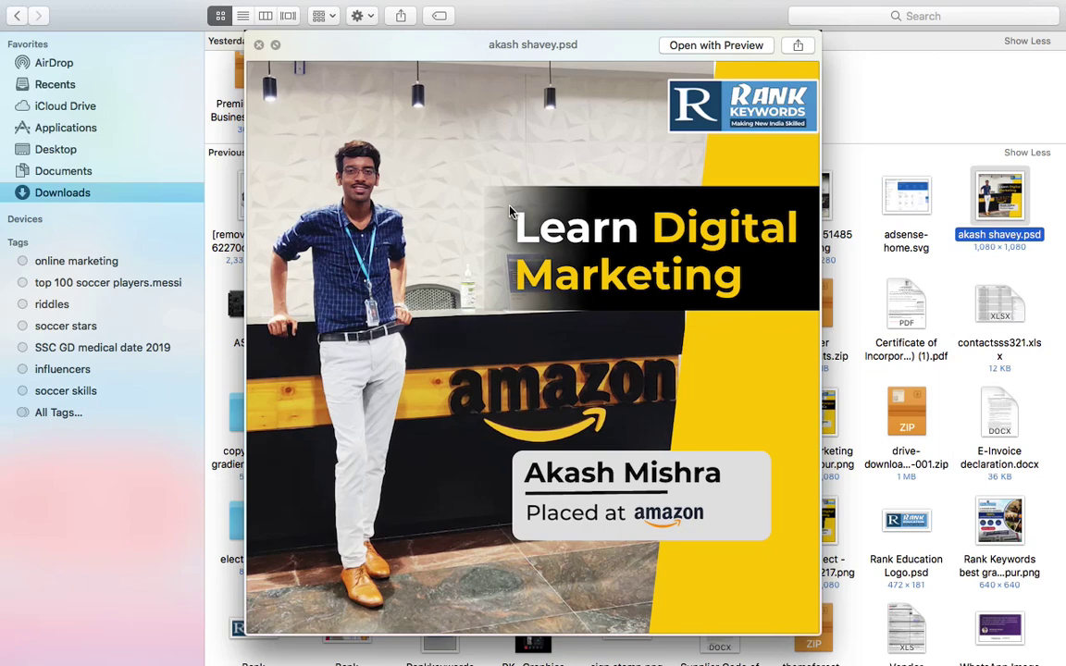
- Zoom in and out on the Meta for Business ad in WhatsApp's media viewer
key(ctrl+Right)
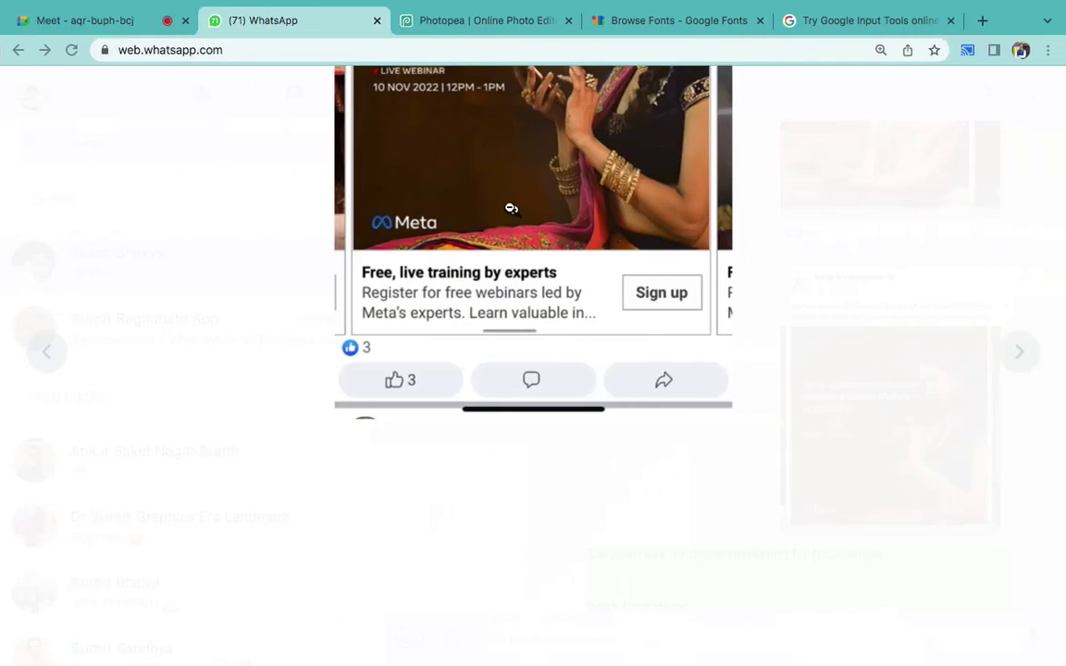
scroll(532, 278, up, 5)
scroll(526, 305, down, 2)
scroll(526, 306, down, 3)
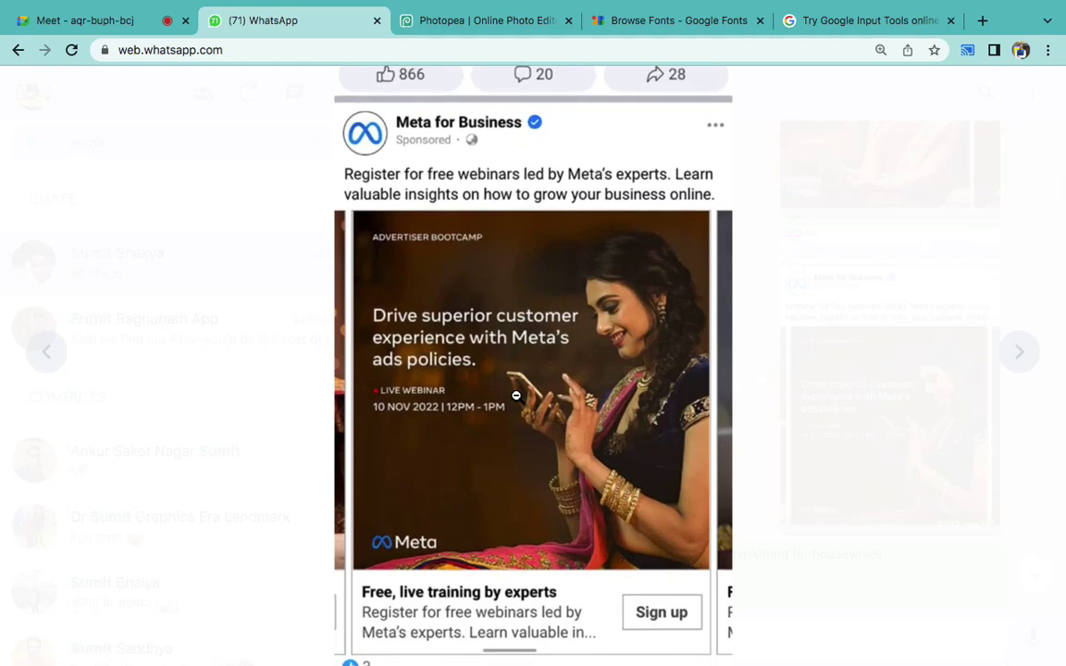
scroll(556, 388, up, 1)
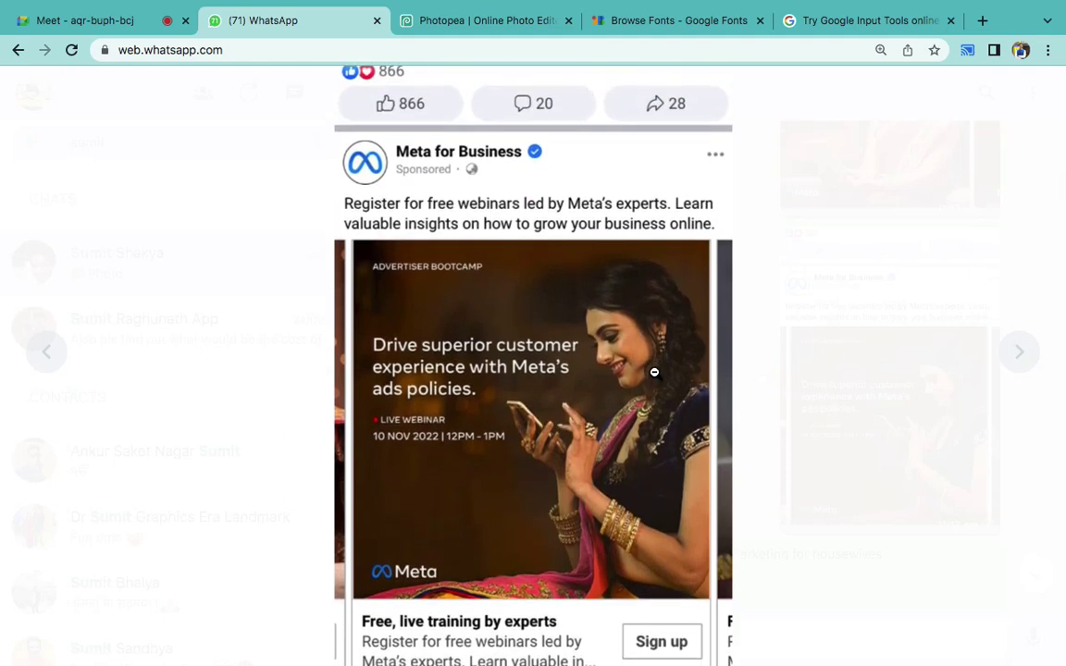
scroll(574, 388, down, 1)
scroll(462, 384, up, 1)
scroll(435, 356, up, 2)
scroll(453, 370, down, 2)
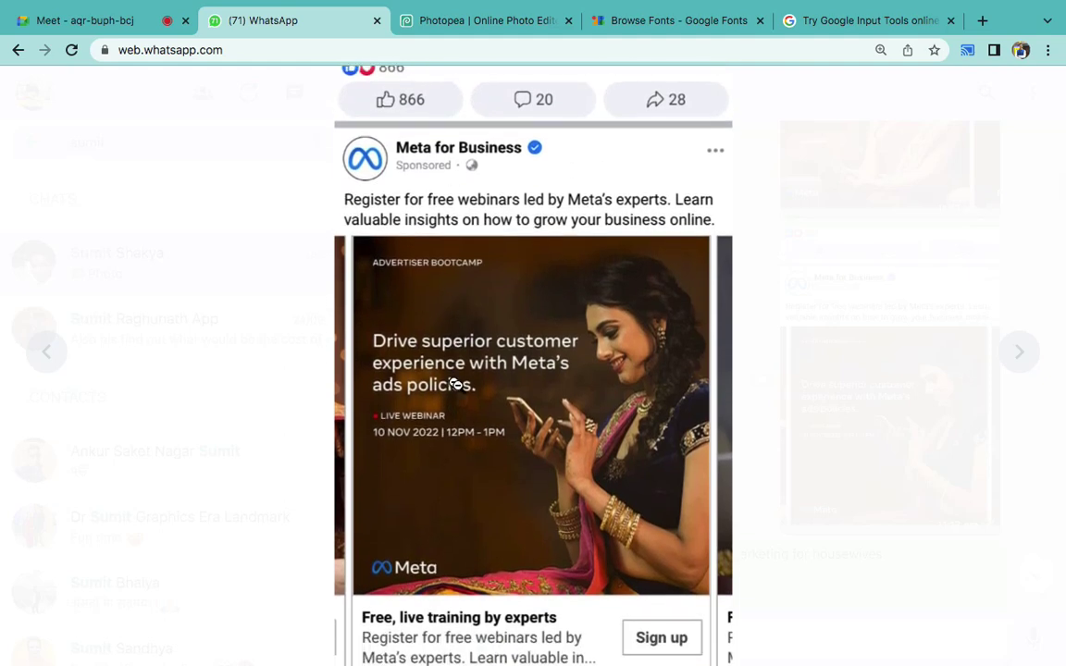
scroll(454, 384, down, 1)
scroll(454, 381, up, 1)
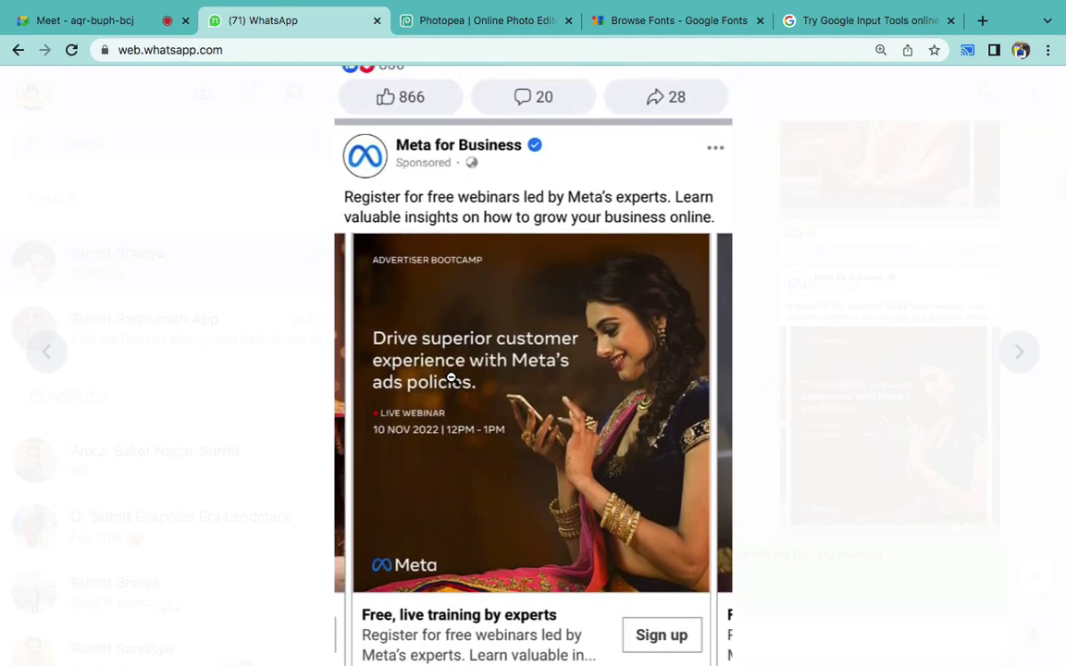
click(451, 377)
click(487, 380)
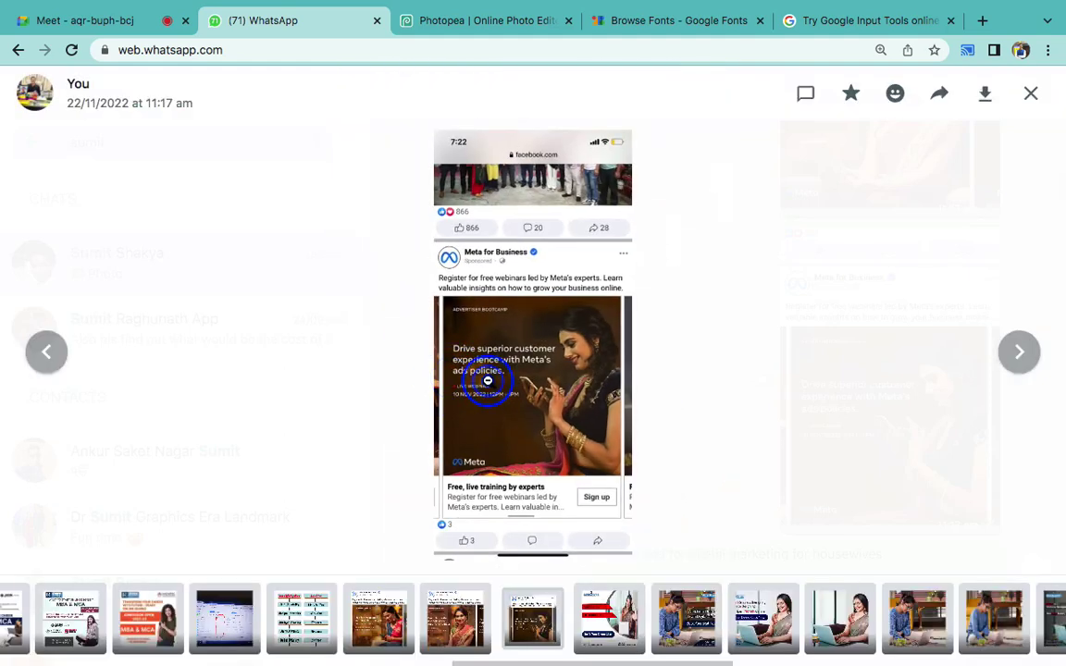
click(488, 380)
- Step back and forth through the neighbouring shared ad images, then return to Google Input Tools
key(Right)
key(Right)
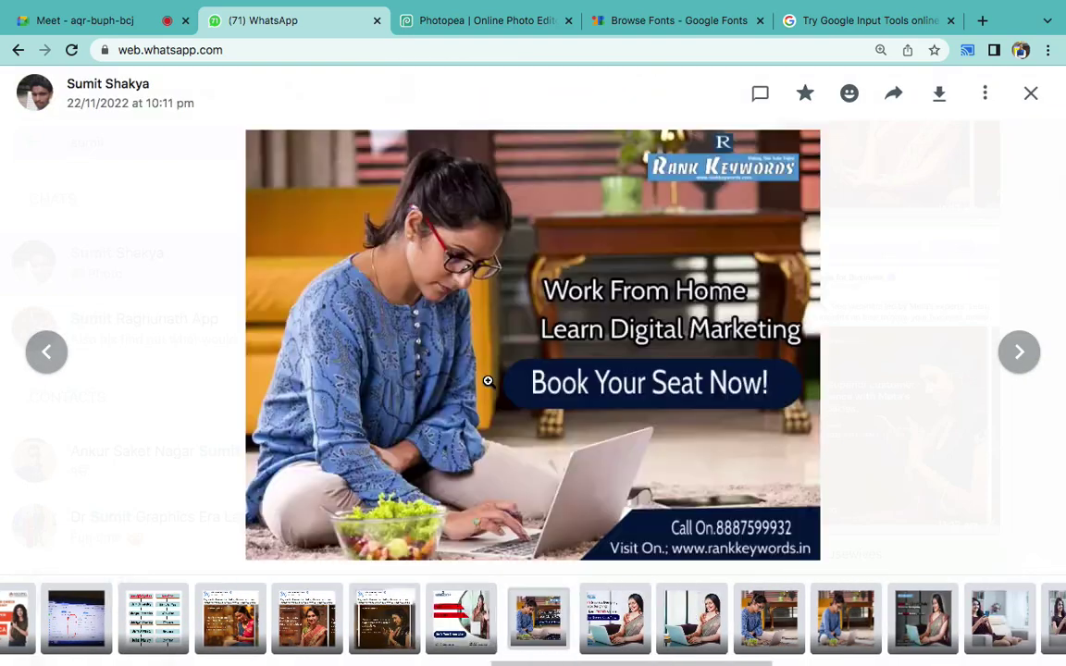
key(Right)
key(Left)
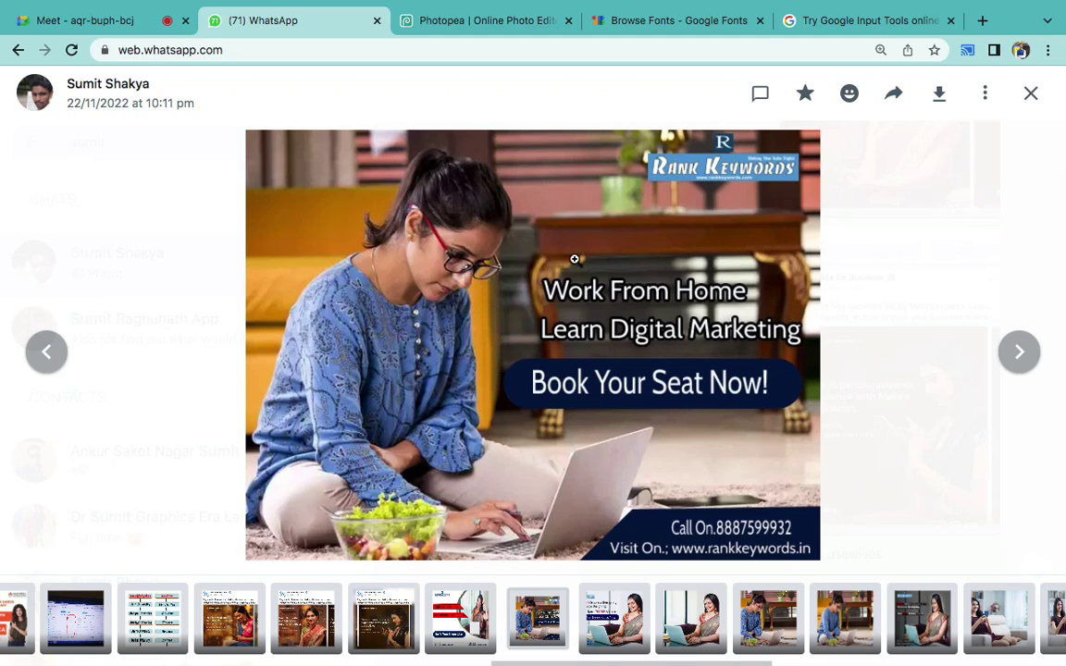
key(Left)
key(Left)
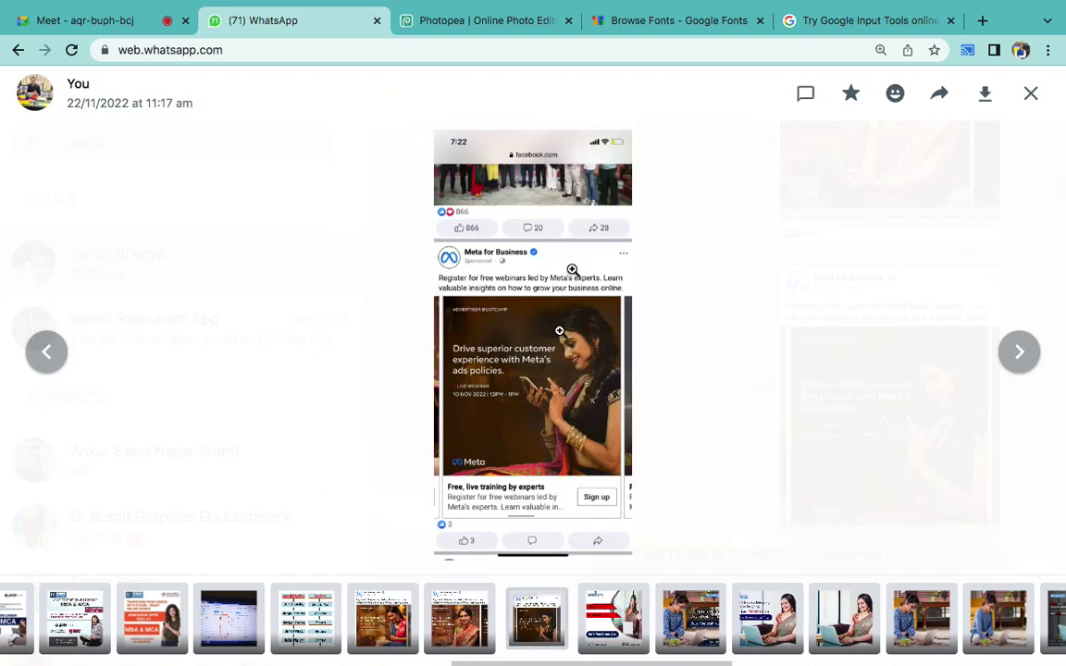
click(544, 368)
click(831, 27)
click(711, 43)
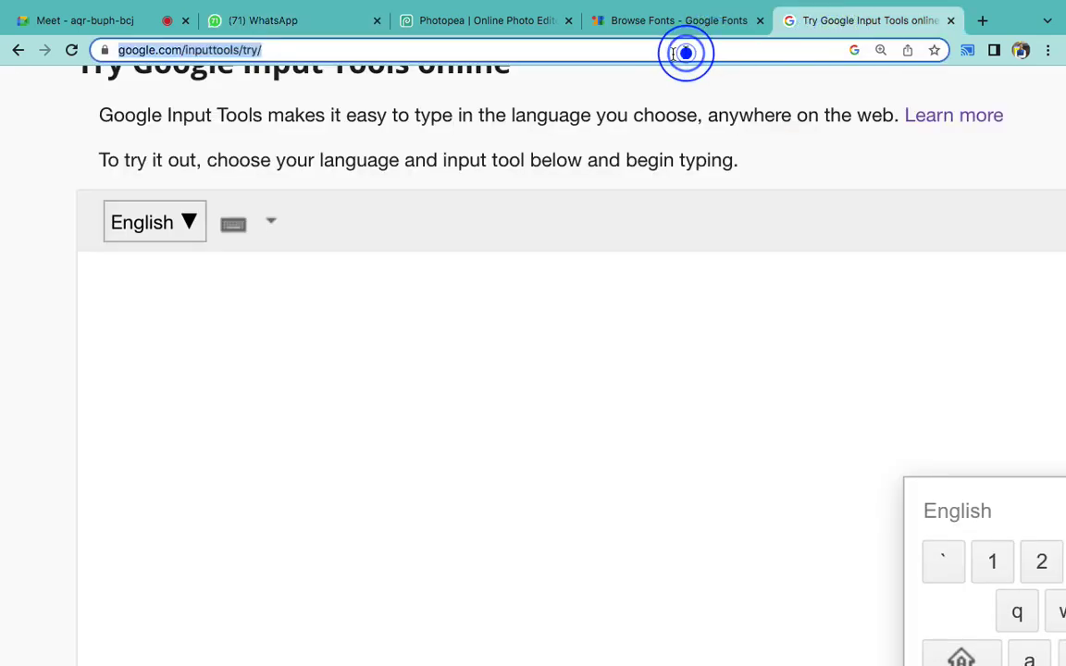
- Load YouTube and search for 'bbc hindi'
text(y)
key(Return)
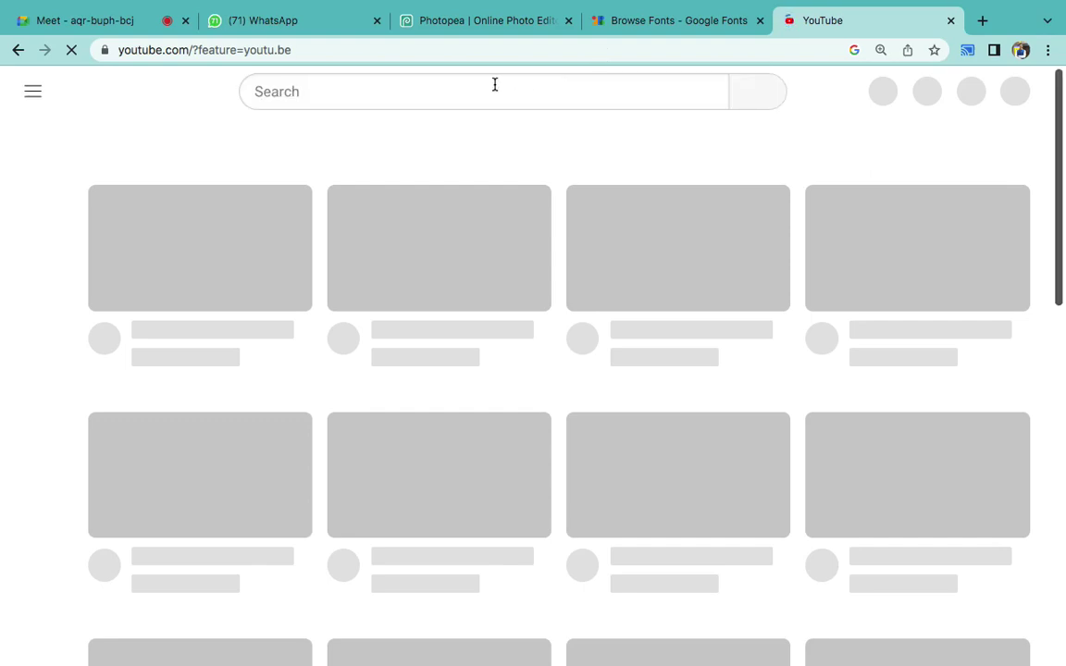
click(495, 88)
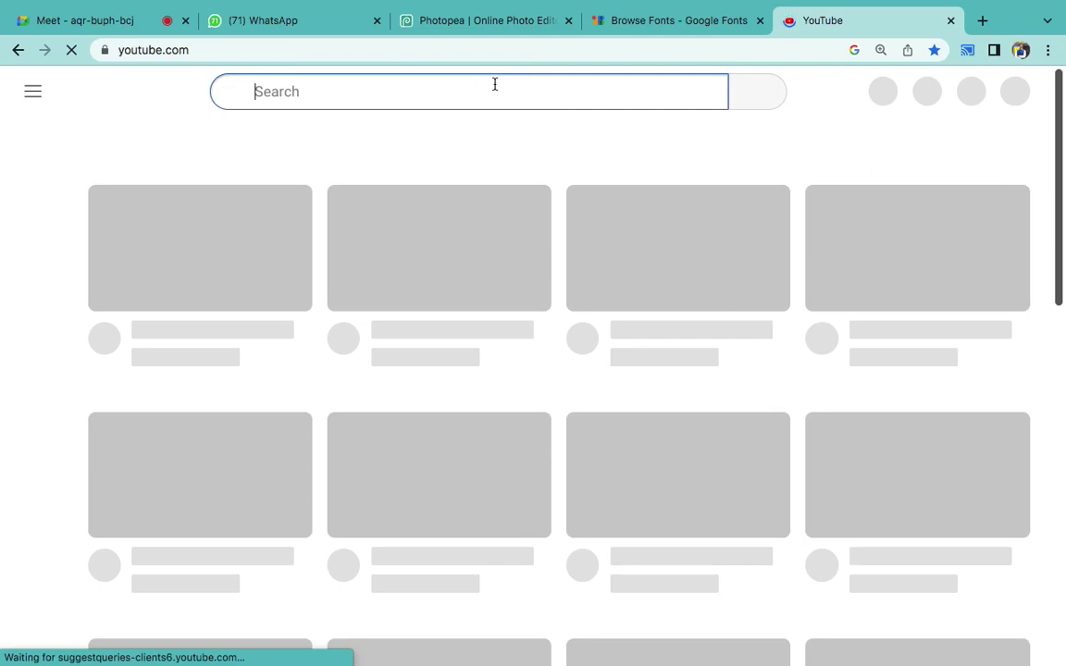
text(bbc )
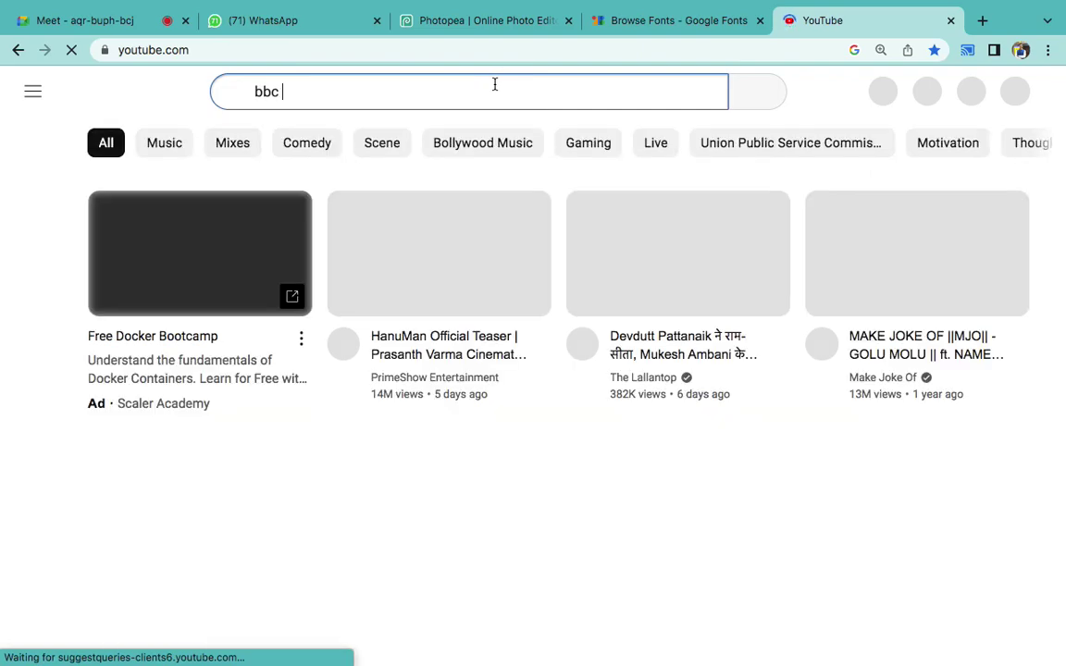
text(hindi)
key(Return)
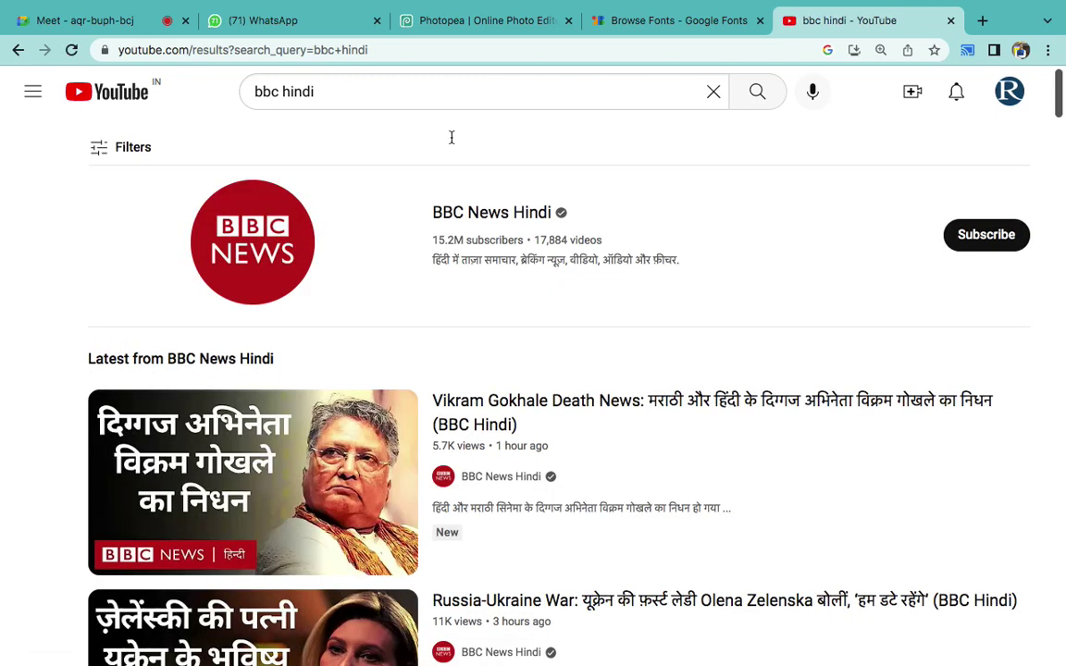
- Scroll the BBC Hindi results, then search for the motivational speaker by name
scroll(469, 240, down, 3)
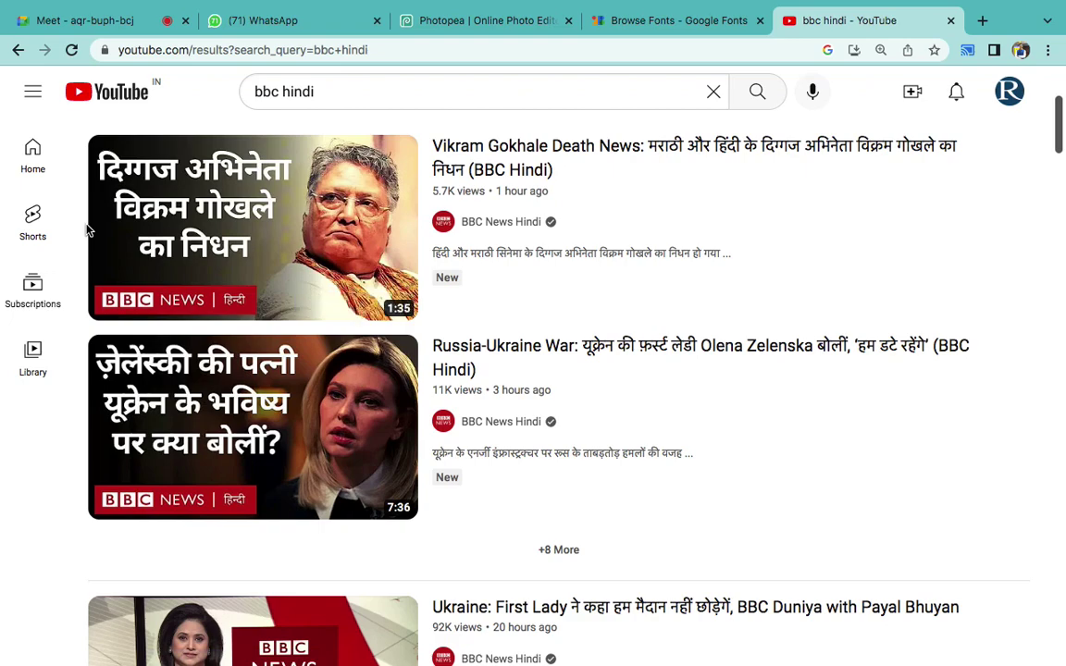
scroll(86, 240, down, 2)
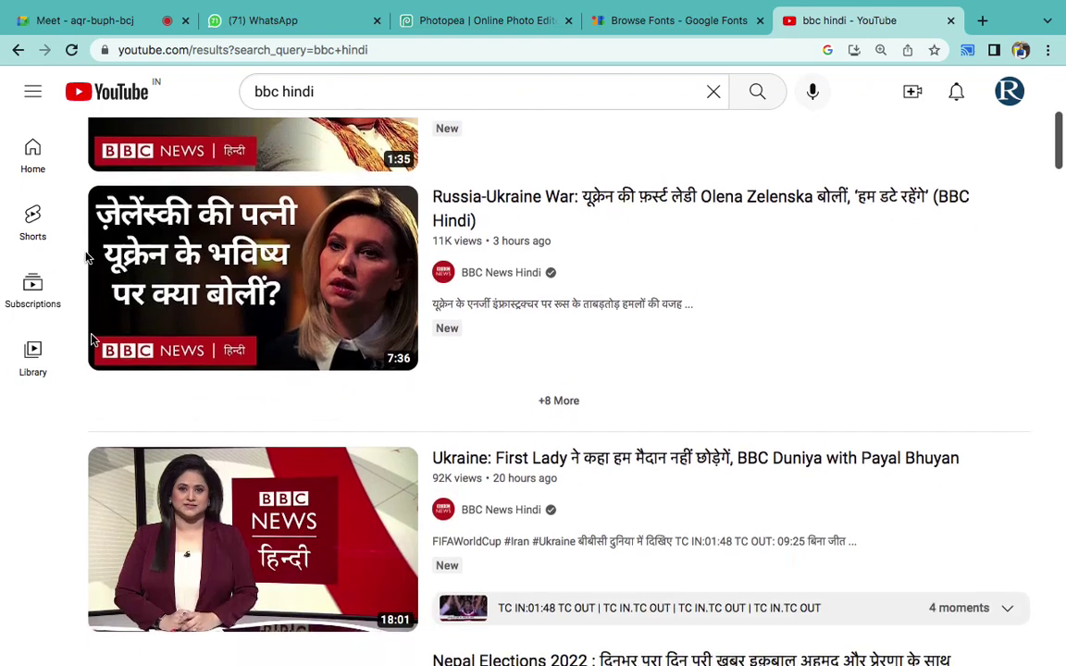
scroll(138, 278, down, 3)
scroll(194, 307, down, 3)
scroll(195, 306, up, 5)
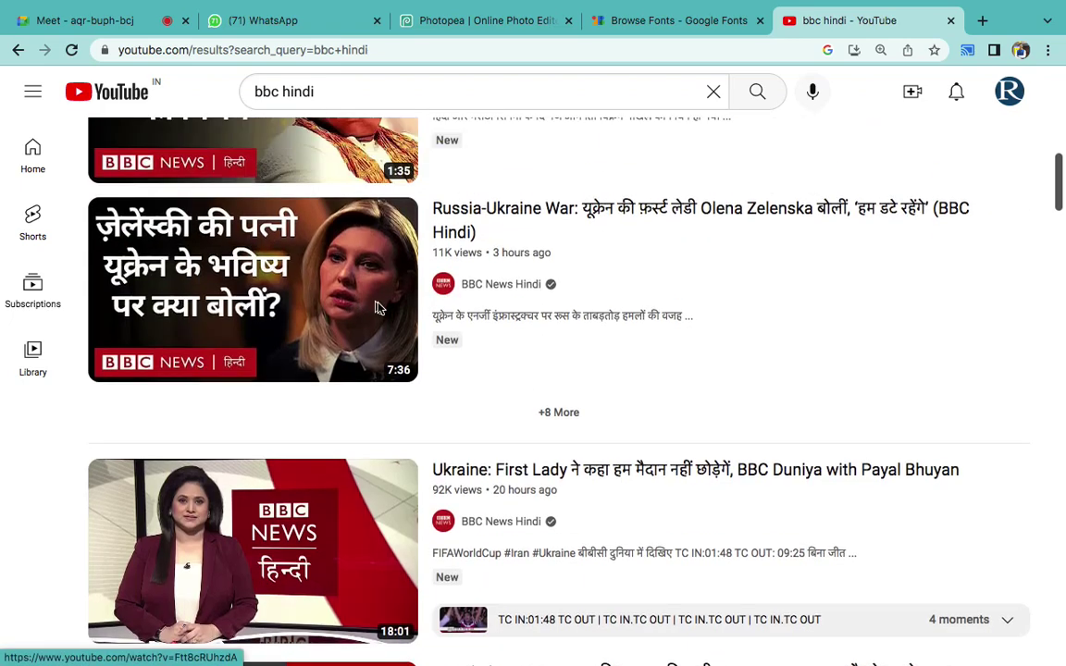
scroll(376, 304, up, 3)
triple_click(320, 91)
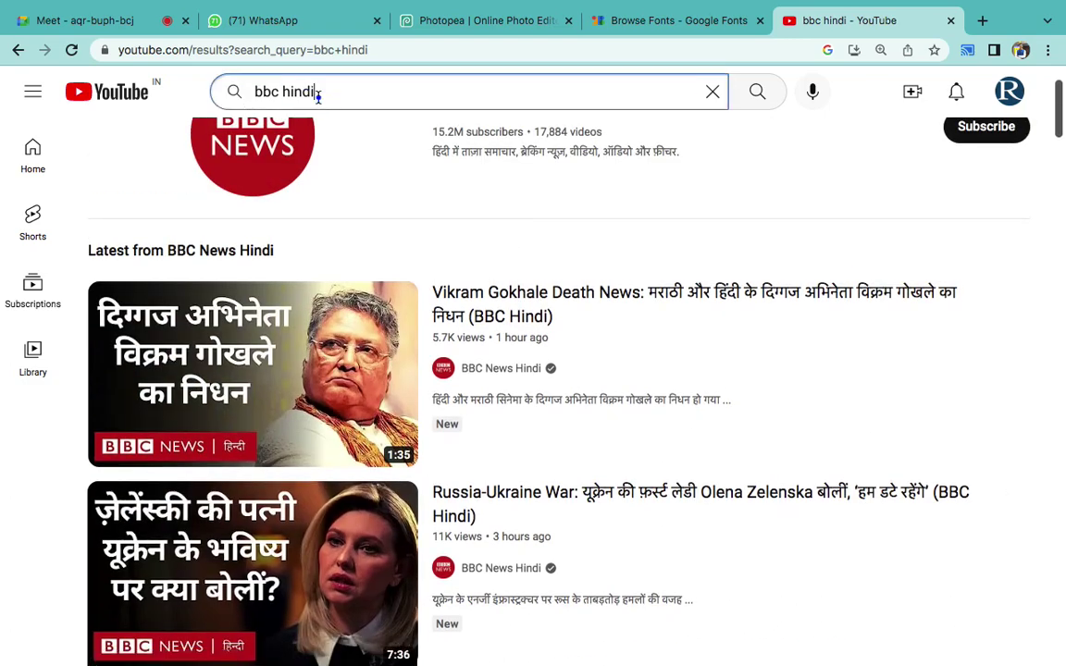
text(vivek )
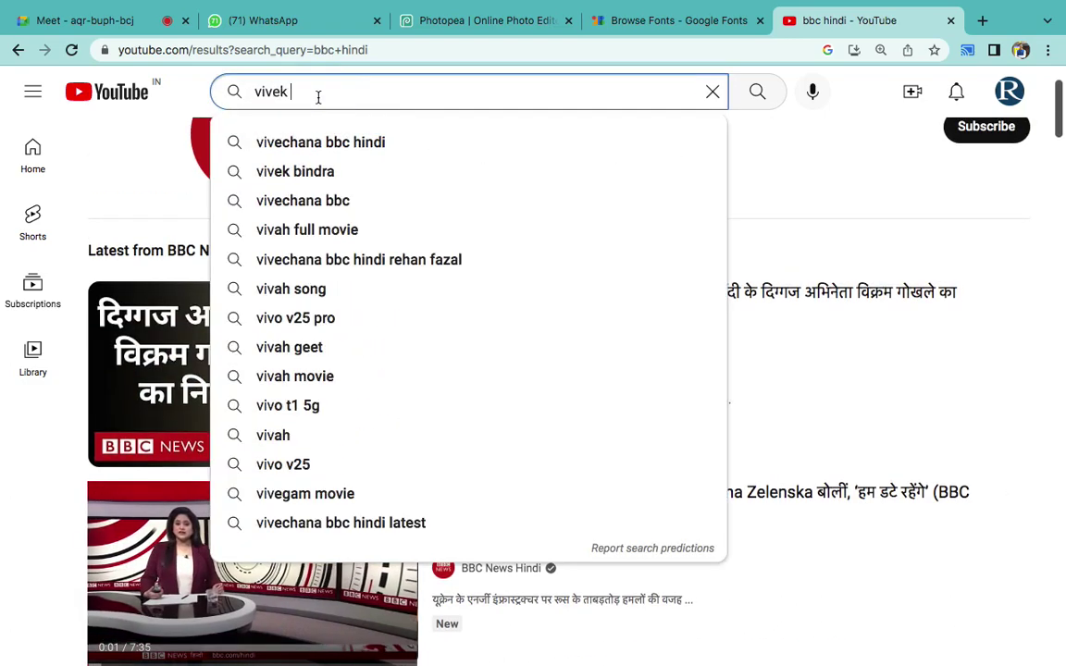
text(bindra)
key(Return)
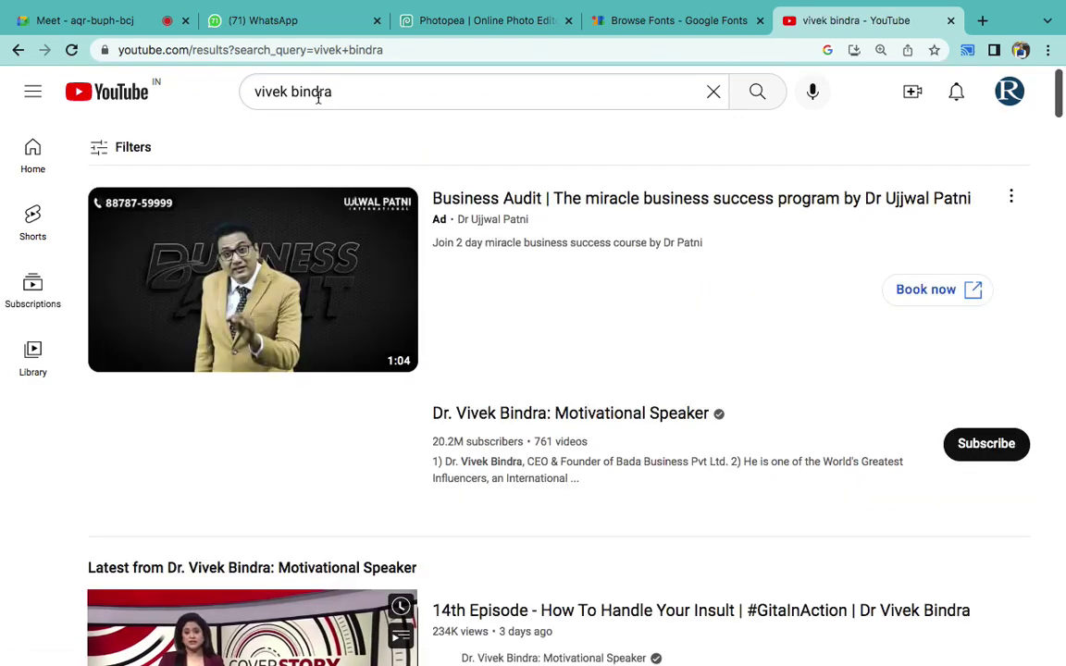
- Browse the speaker's results, then refine the search to 'vivek bindra motivational speaker'
scroll(471, 251, down, 2)
scroll(471, 251, down, 3)
scroll(471, 253, down, 1)
scroll(471, 253, down, 2)
scroll(471, 253, down, 1)
scroll(471, 253, down, 2)
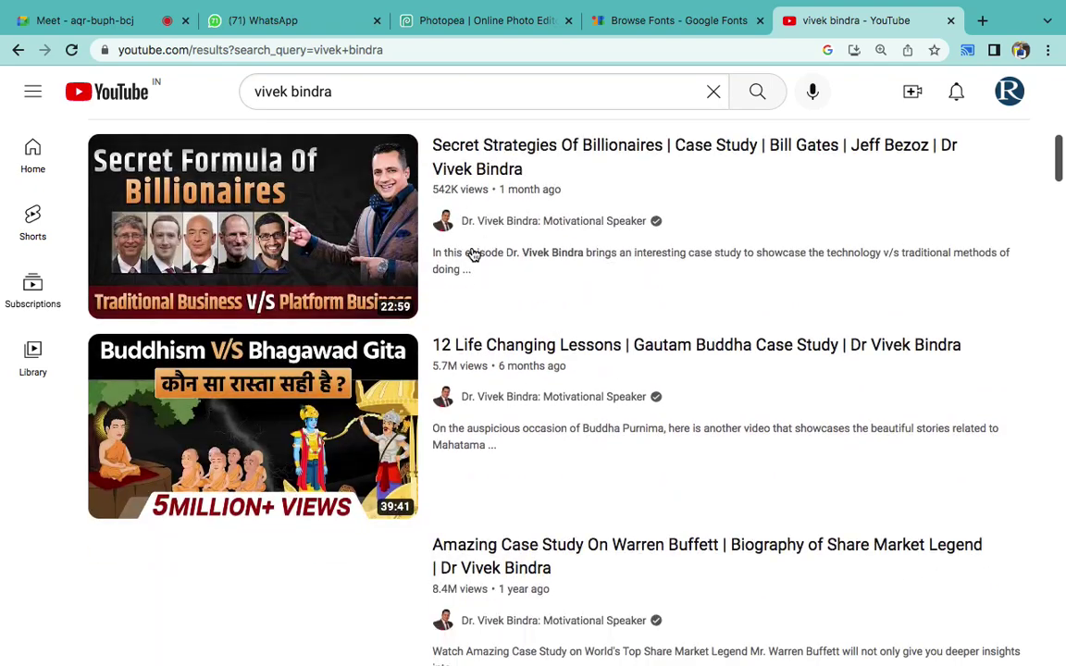
scroll(473, 253, down, 2)
scroll(480, 326, down, 1)
scroll(480, 326, down, 3)
scroll(480, 327, down, 1)
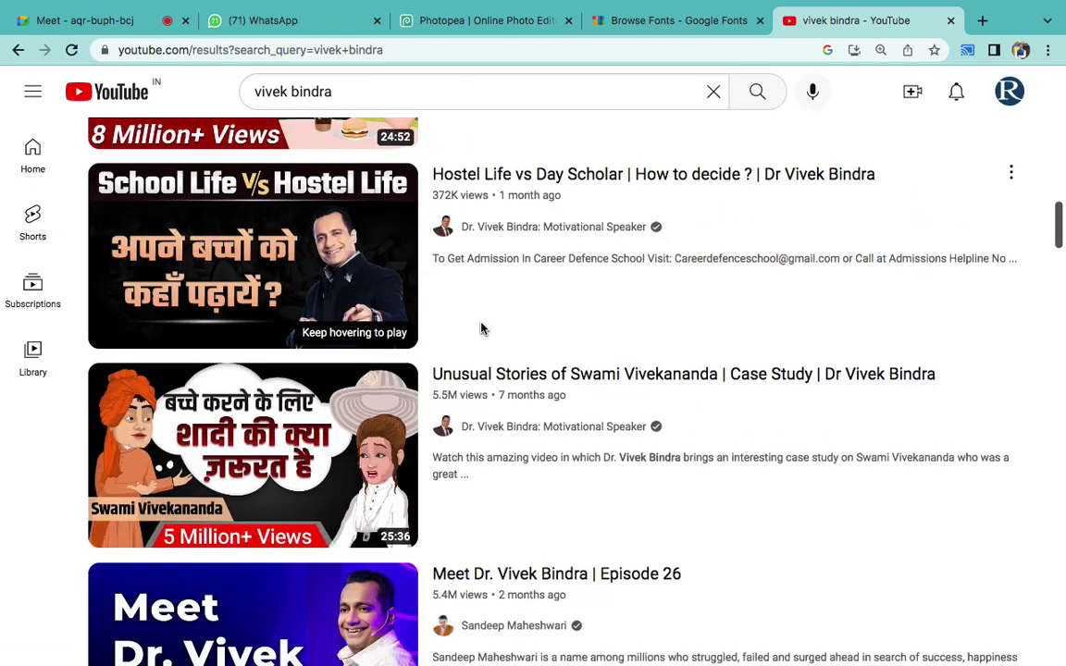
scroll(480, 328, down, 2)
scroll(480, 327, down, 2)
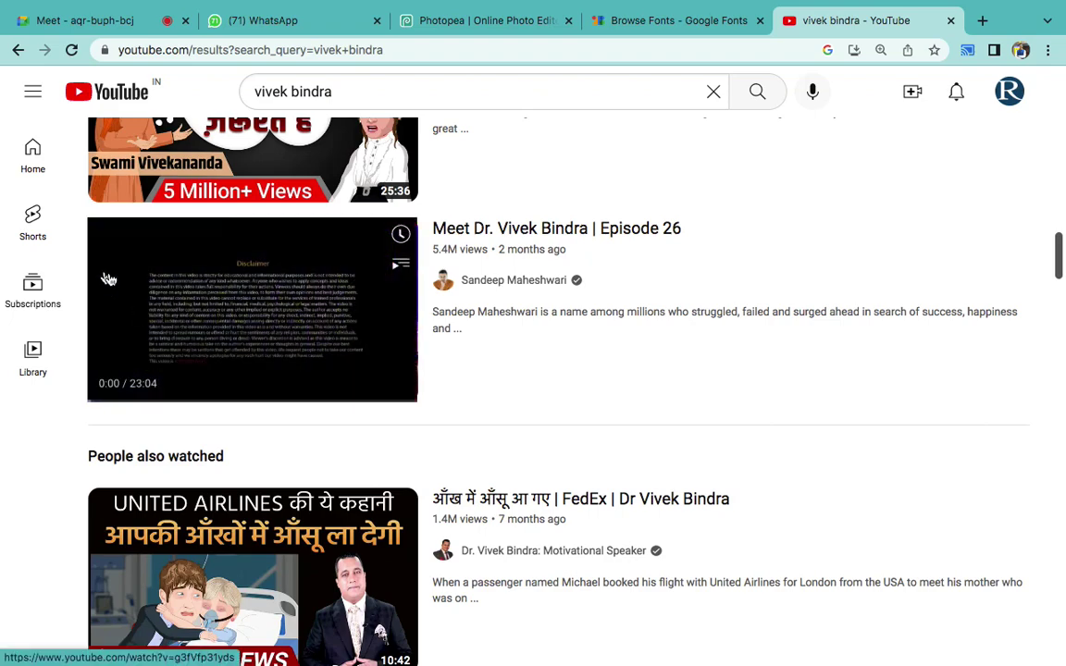
scroll(67, 399, down, 3)
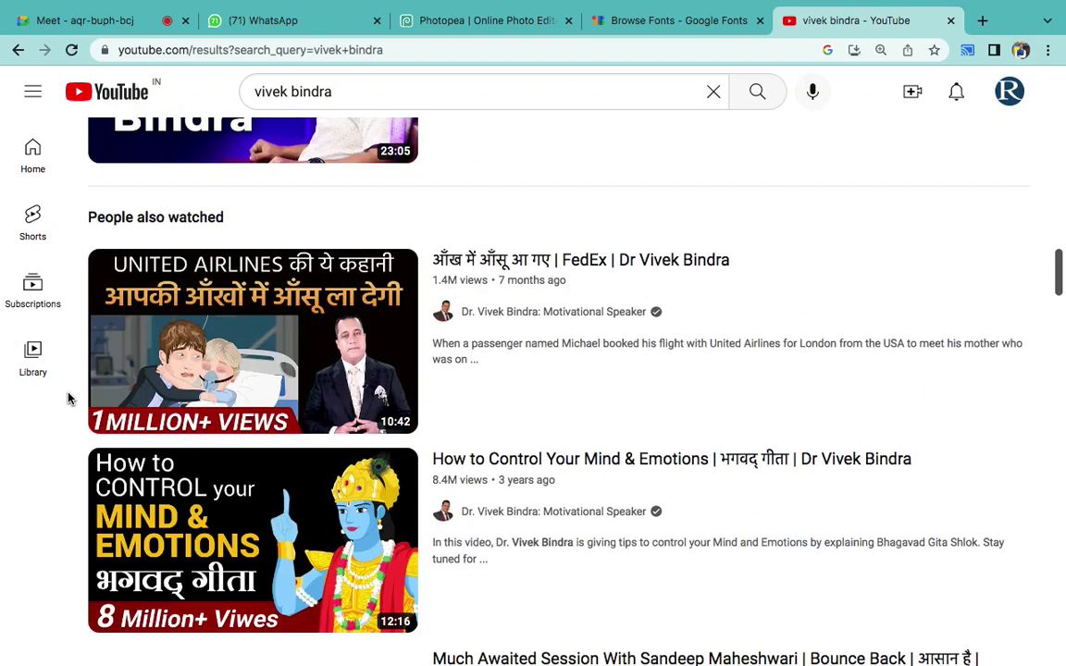
scroll(67, 399, down, 3)
scroll(67, 399, down, 2)
scroll(68, 399, down, 3)
scroll(68, 399, down, 3)
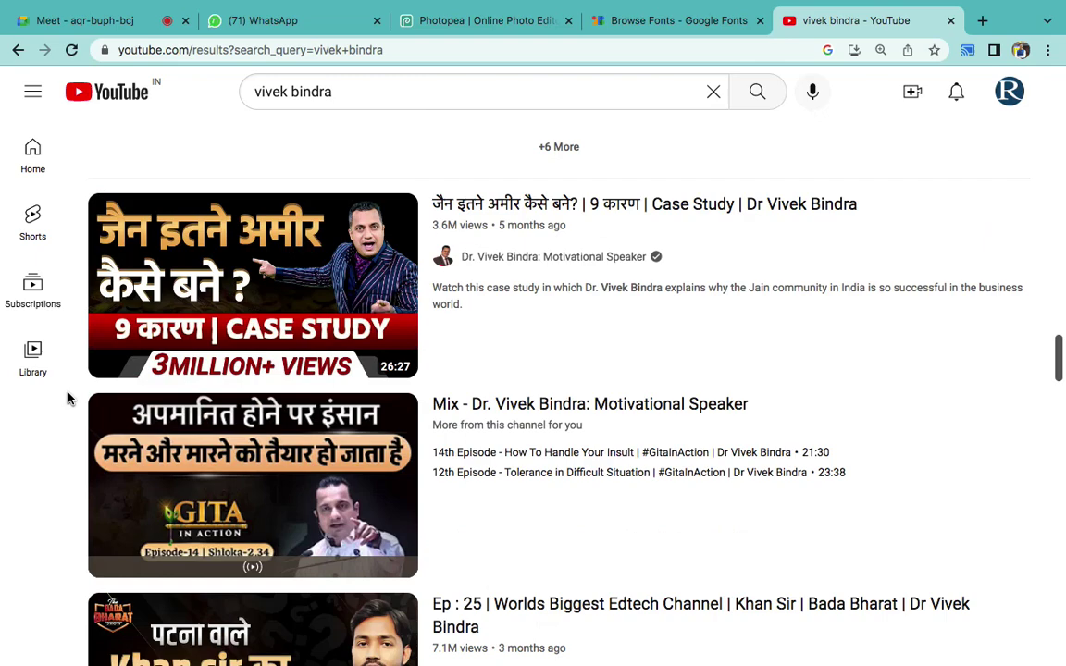
scroll(67, 399, down, 3)
scroll(67, 399, down, 2)
scroll(68, 399, down, 1)
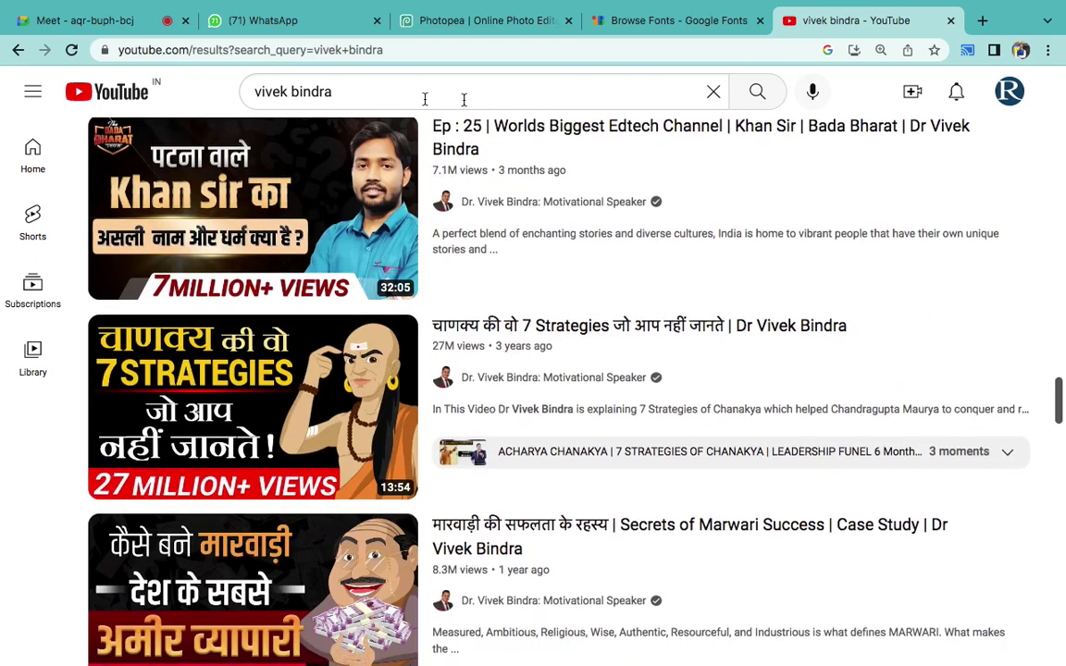
click(413, 99)
text(moti)
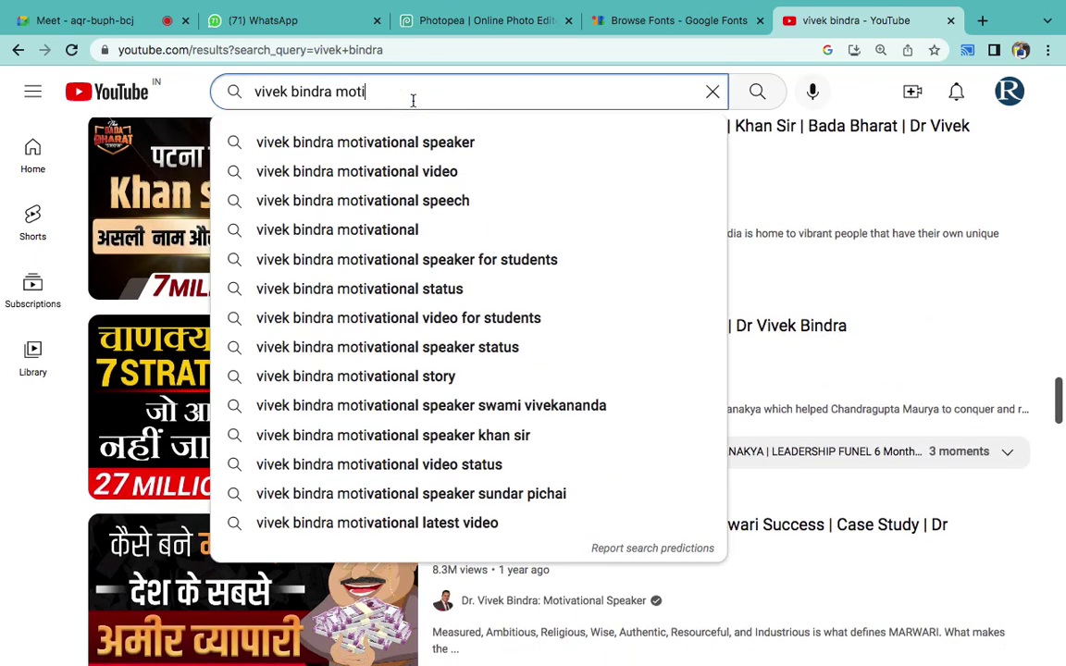
key(Down)
key(Return)
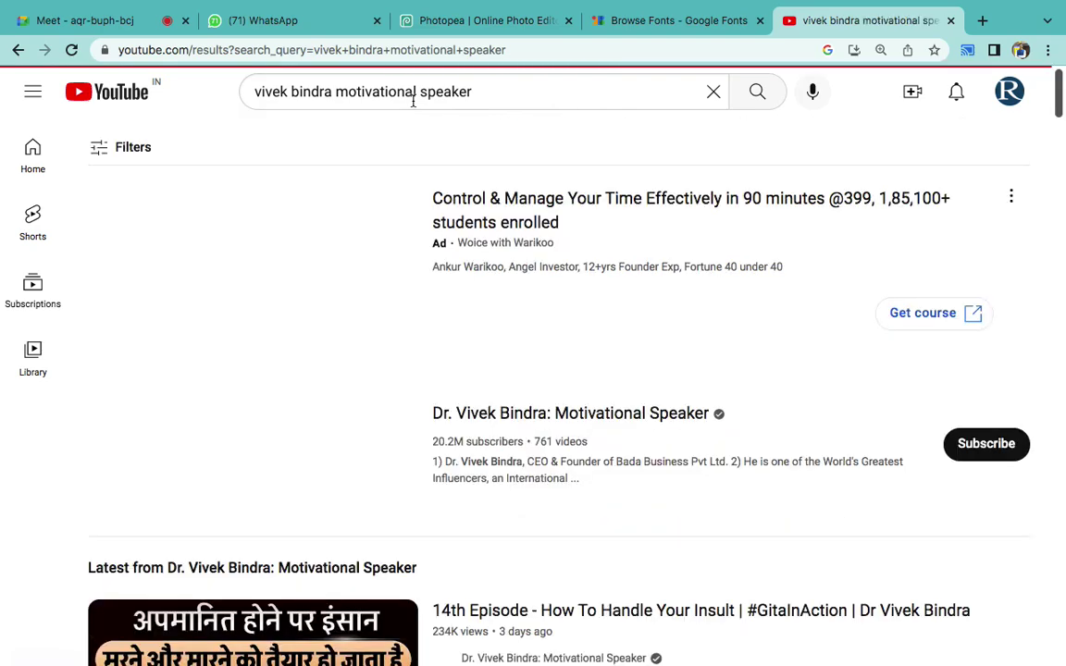
- Find the 6th Episode video and screenshot its Ethical Decision vs Emotional Decision thumbnail
scroll(546, 349, down, 3)
scroll(546, 349, down, 2)
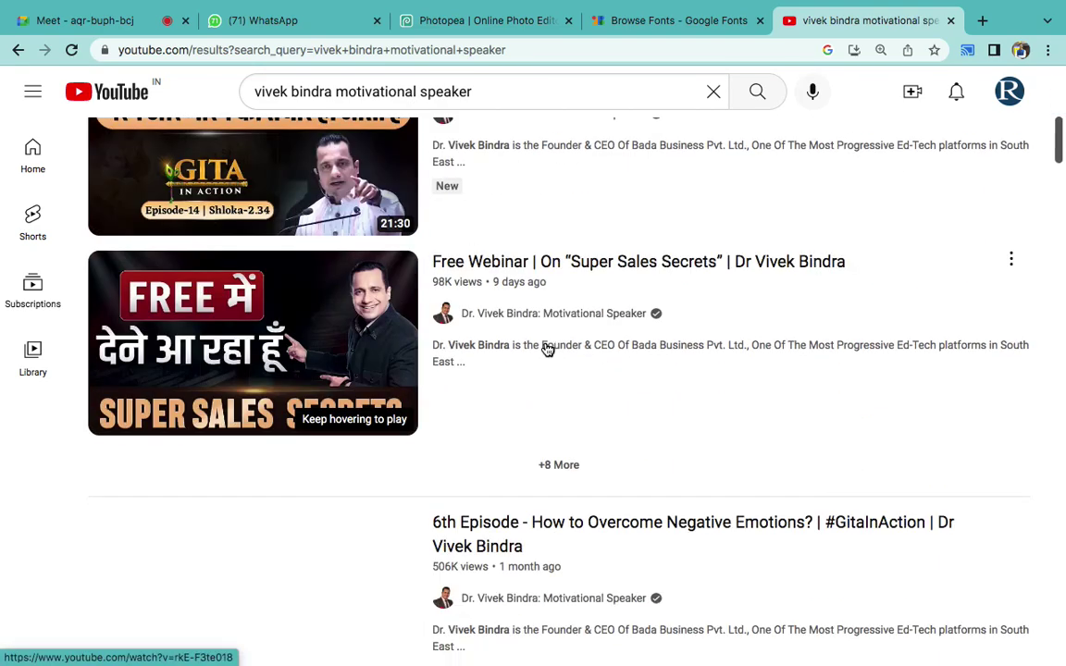
scroll(546, 349, down, 2)
scroll(546, 349, down, 3)
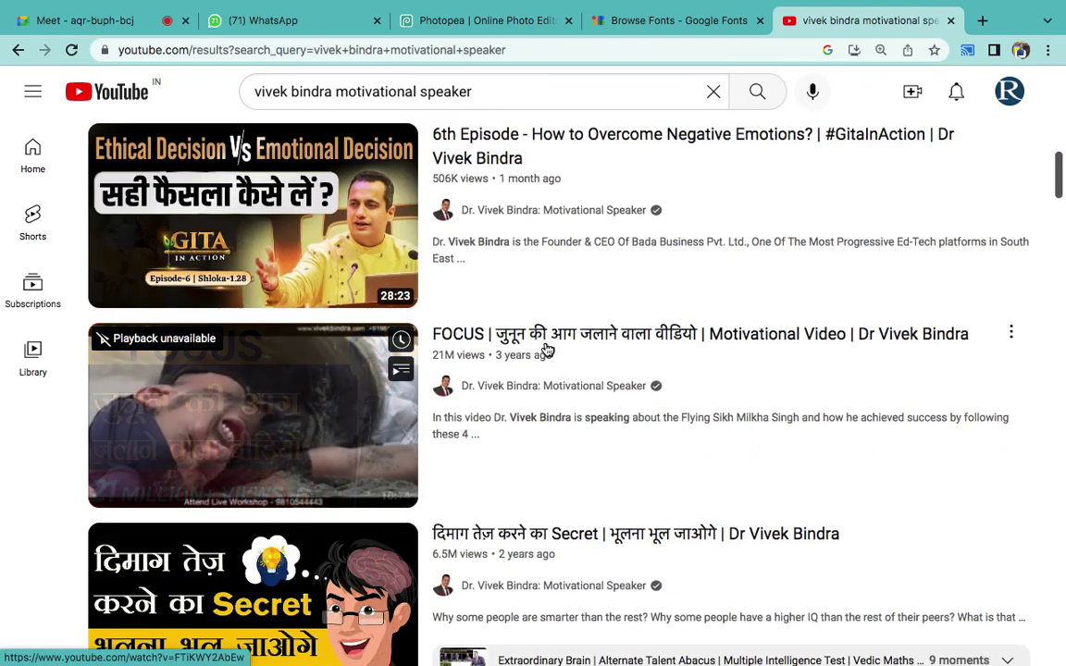
scroll(518, 349, up, 1)
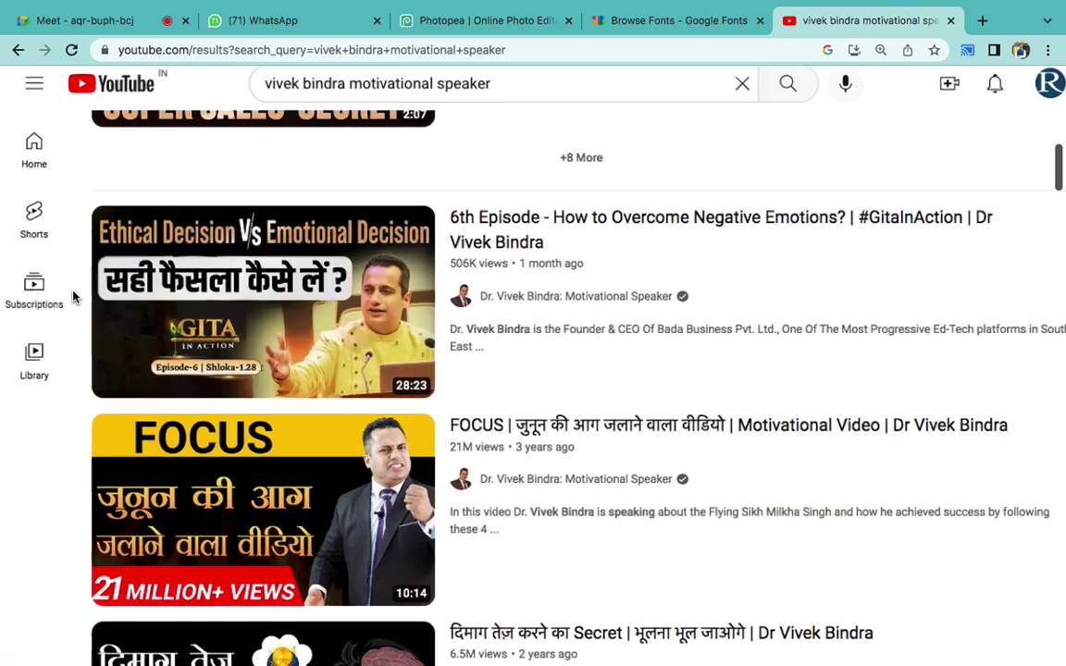
scroll(72, 296, up, 3)
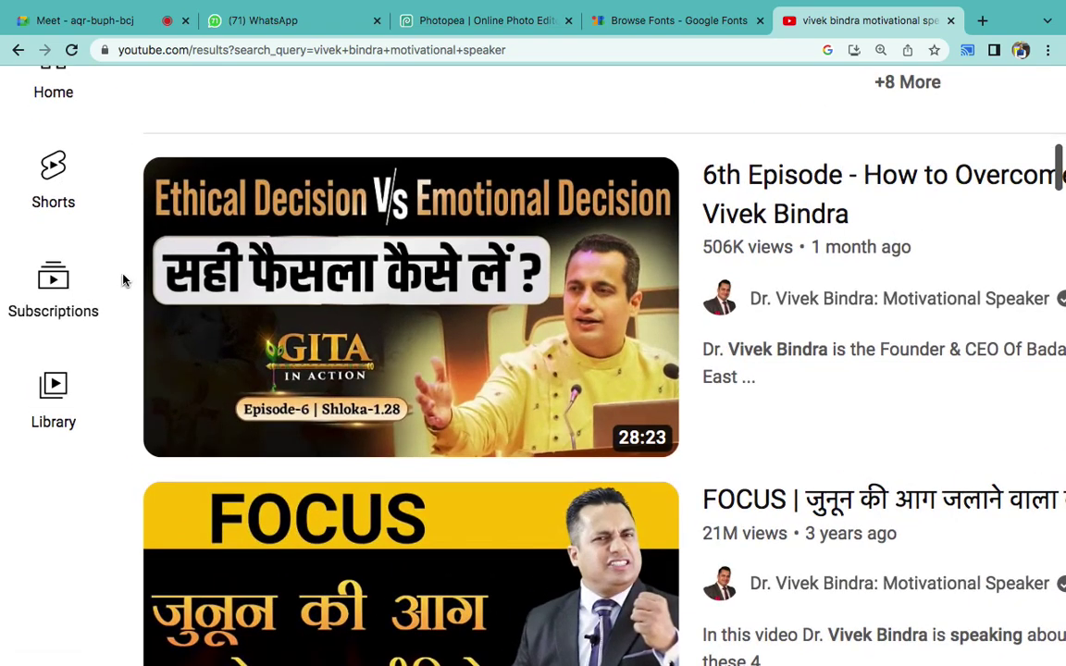
scroll(123, 280, up, 3)
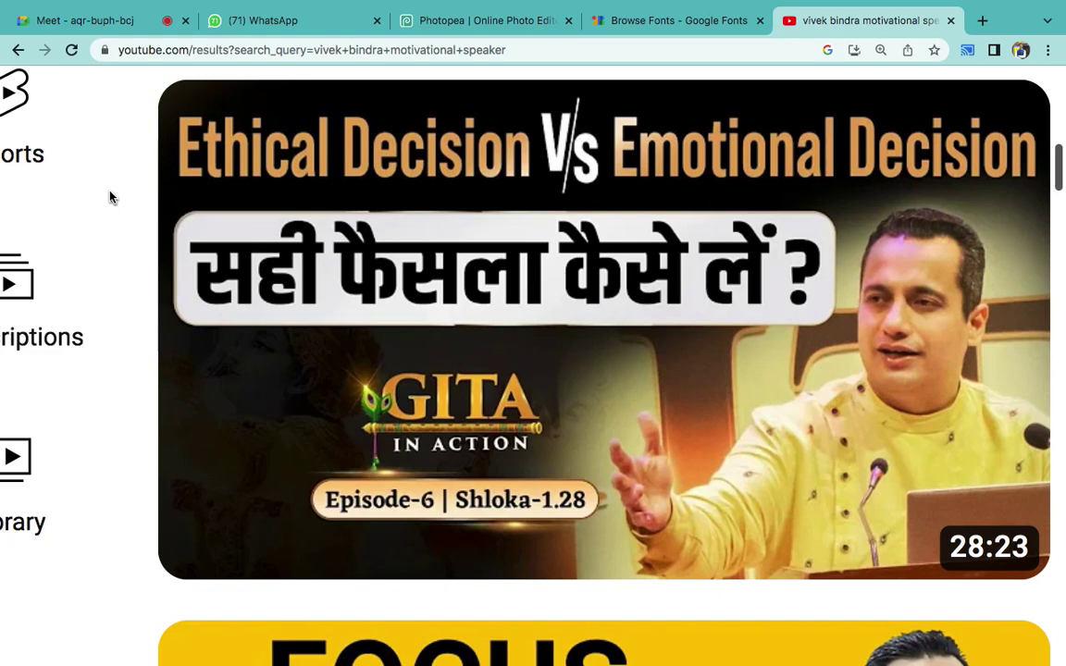
key(super+shift+4)
drag(174, 94, 1044, 578)
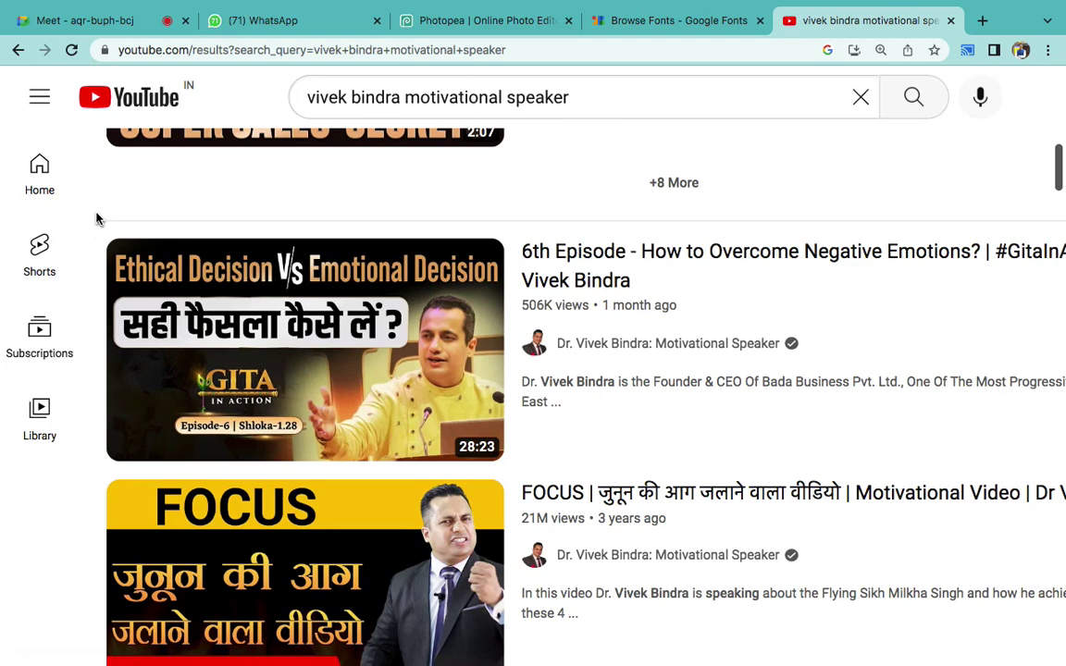
- Open the 6th Episode Gita in Action video, muting and skipping the ad
click(207, 362)
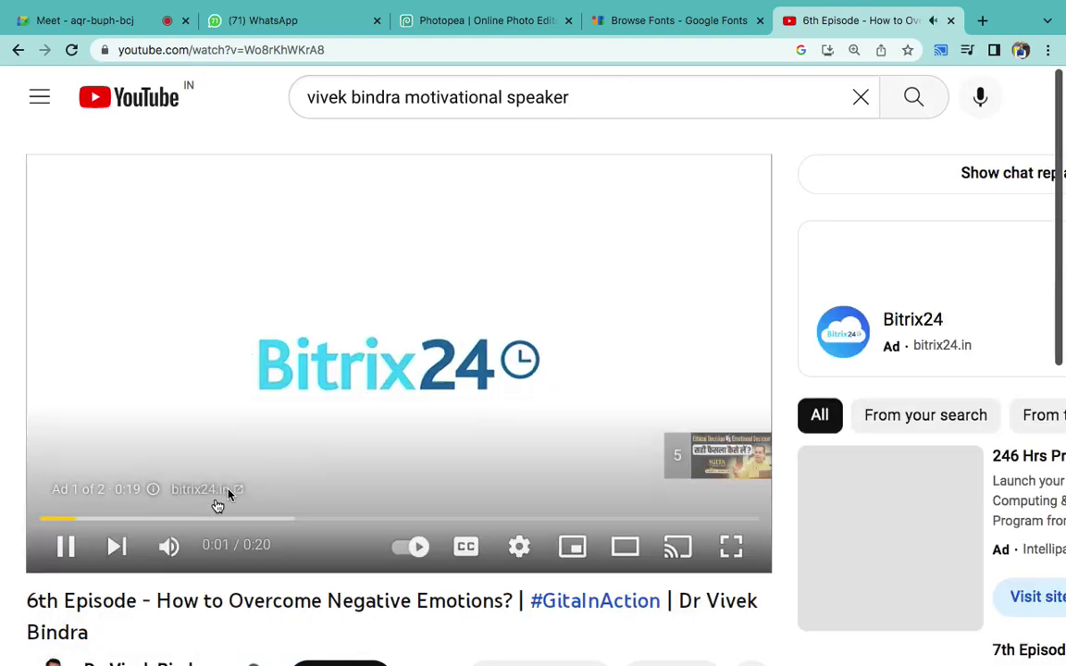
click(163, 555)
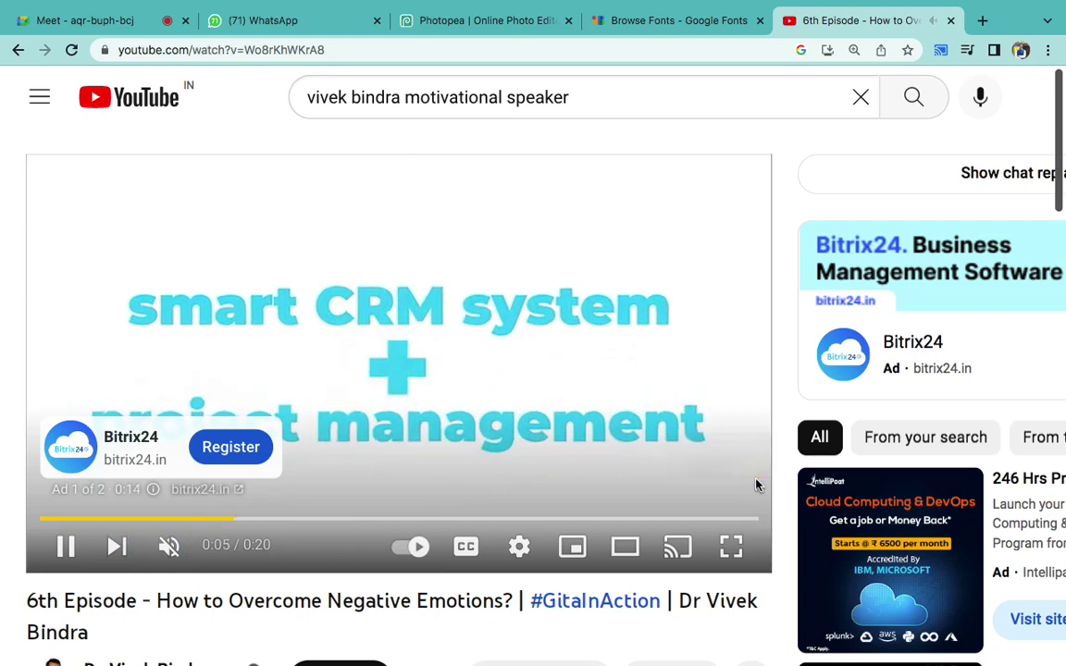
click(733, 464)
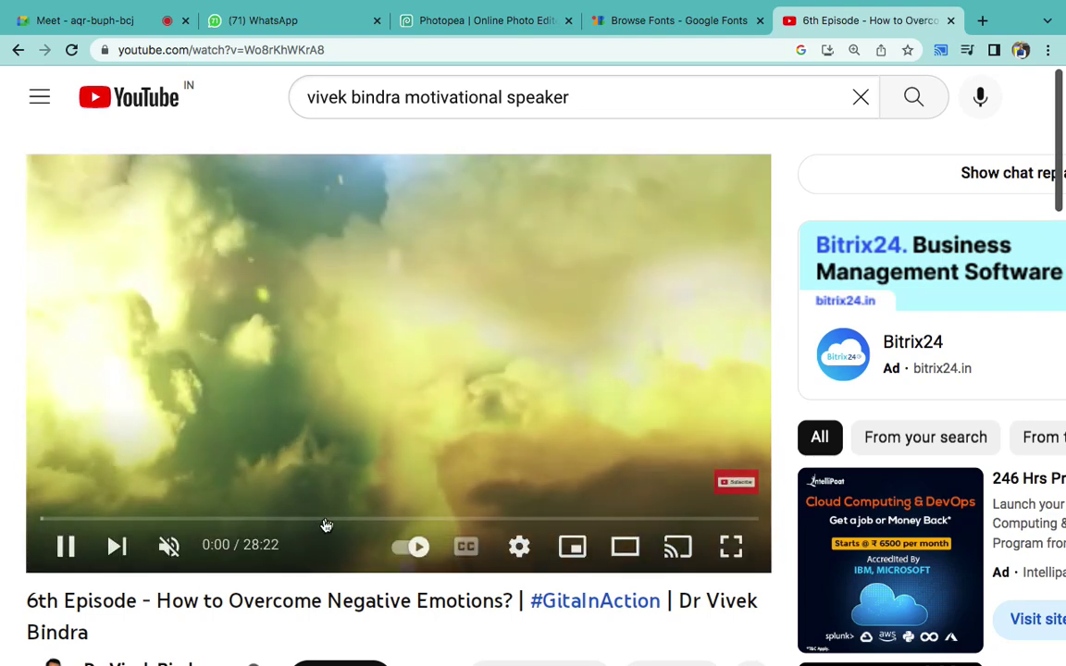
click(323, 524)
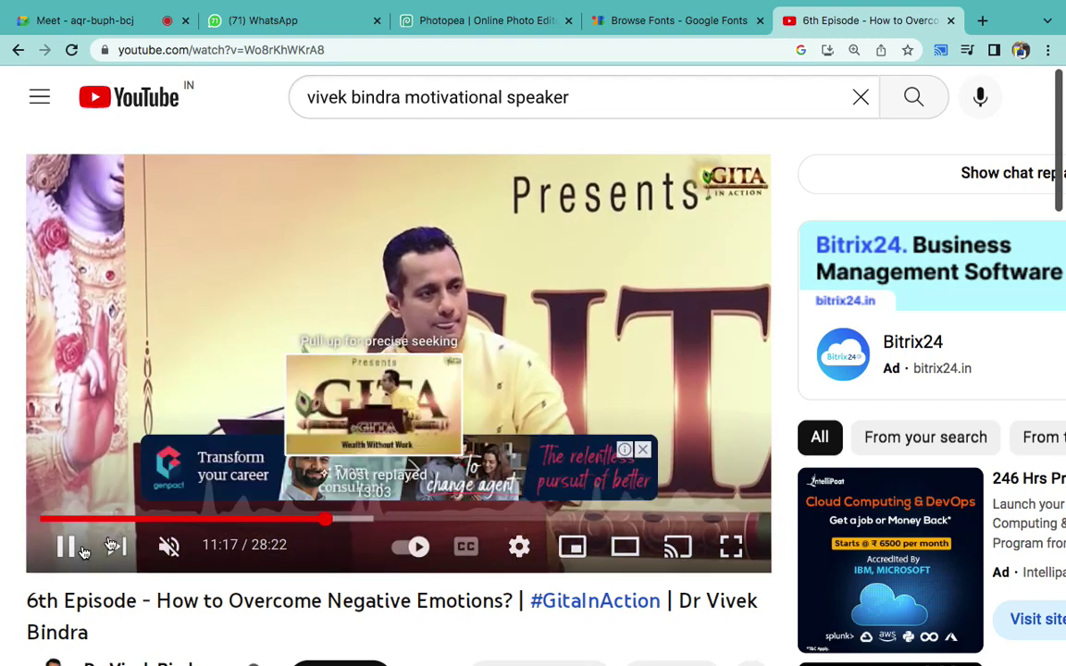
click(64, 545)
click(642, 450)
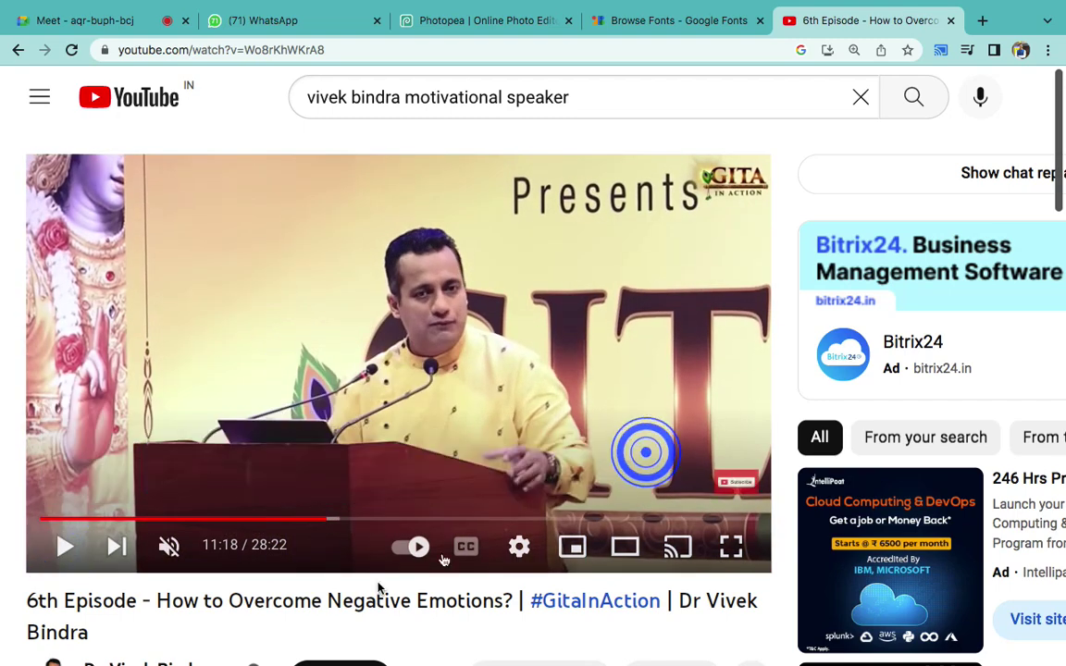
scroll(274, 592, down, 1)
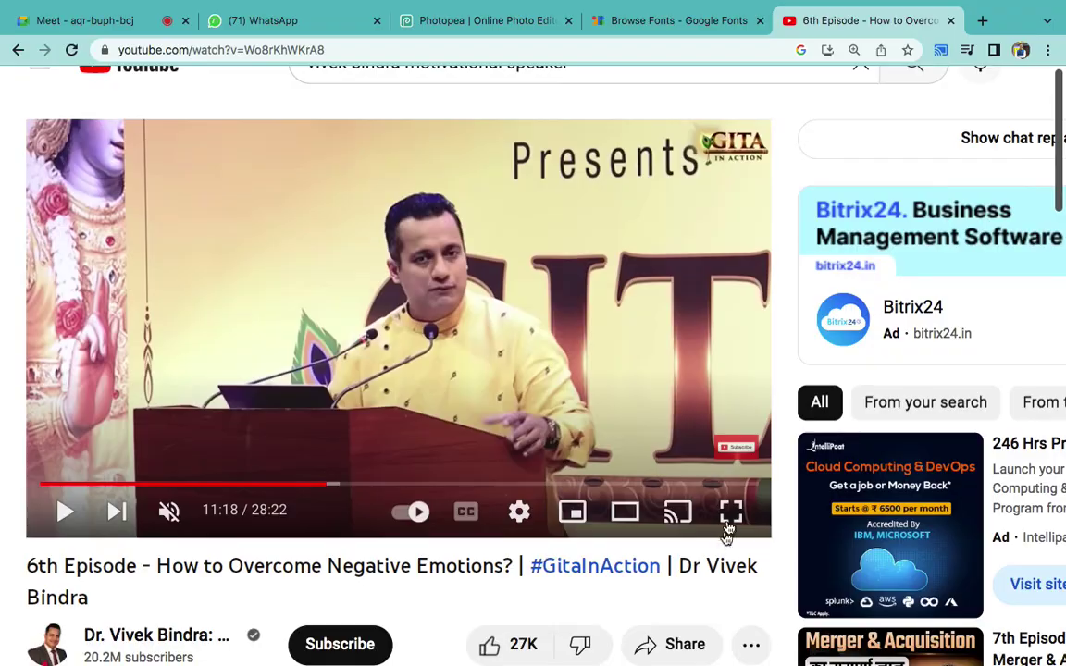
- Play the talk full screen and pause it at 10:34 on the open-armed shot
click(730, 523)
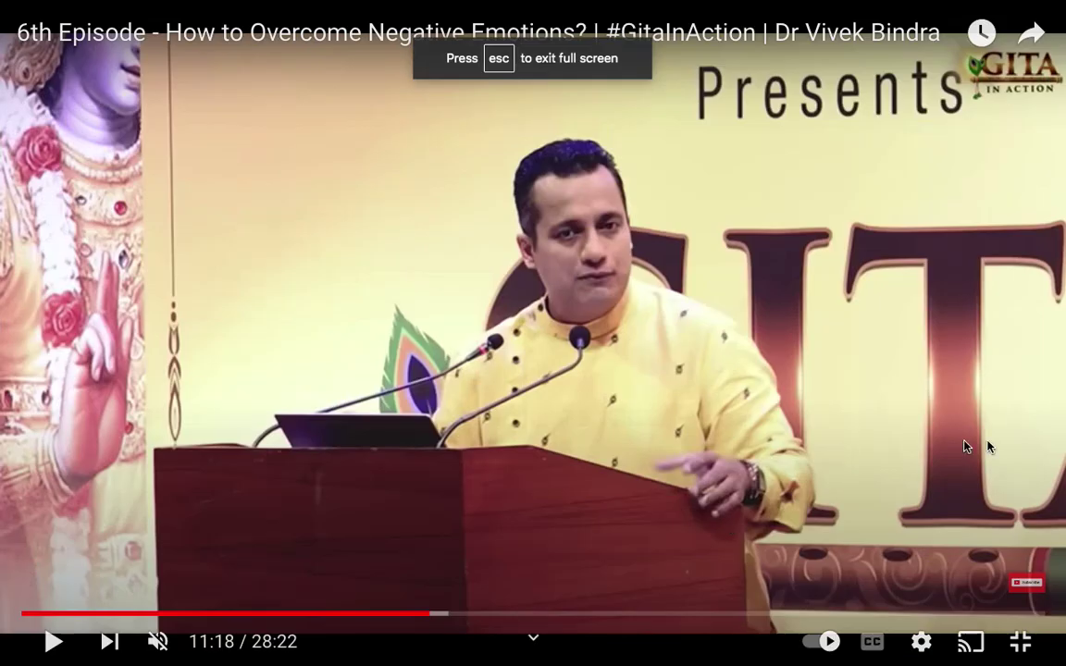
click(844, 426)
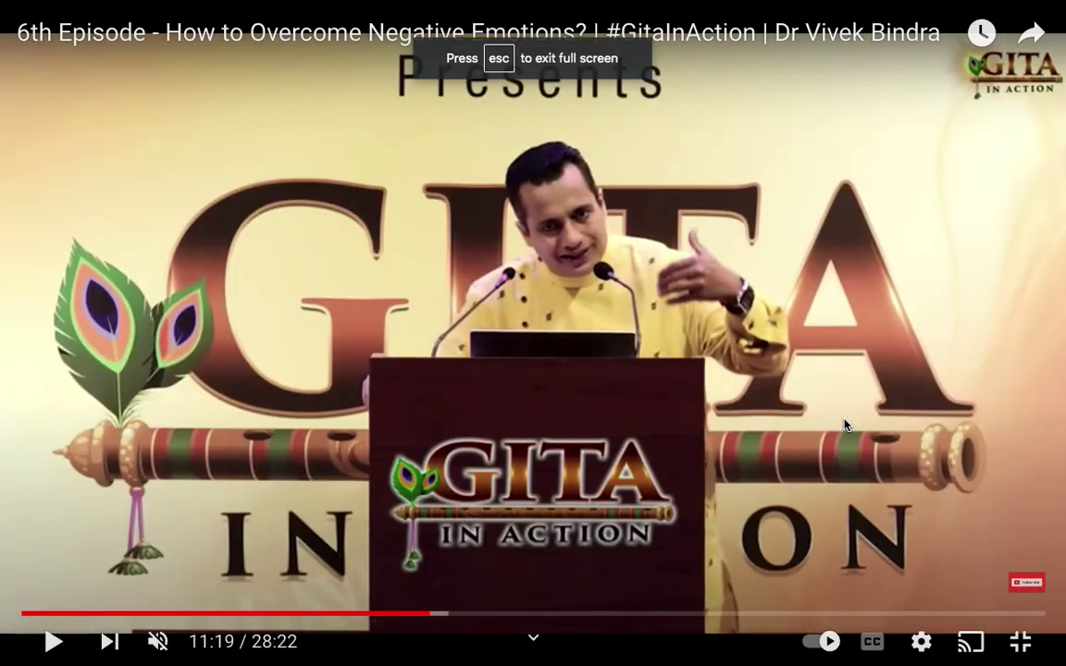
click(844, 426)
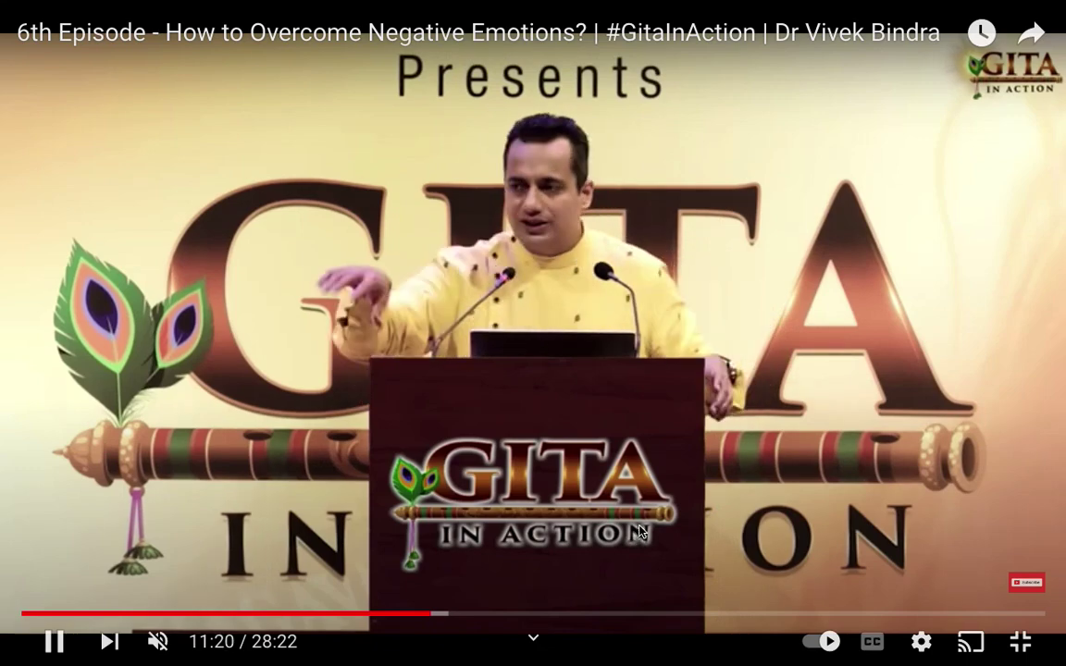
key(Right)
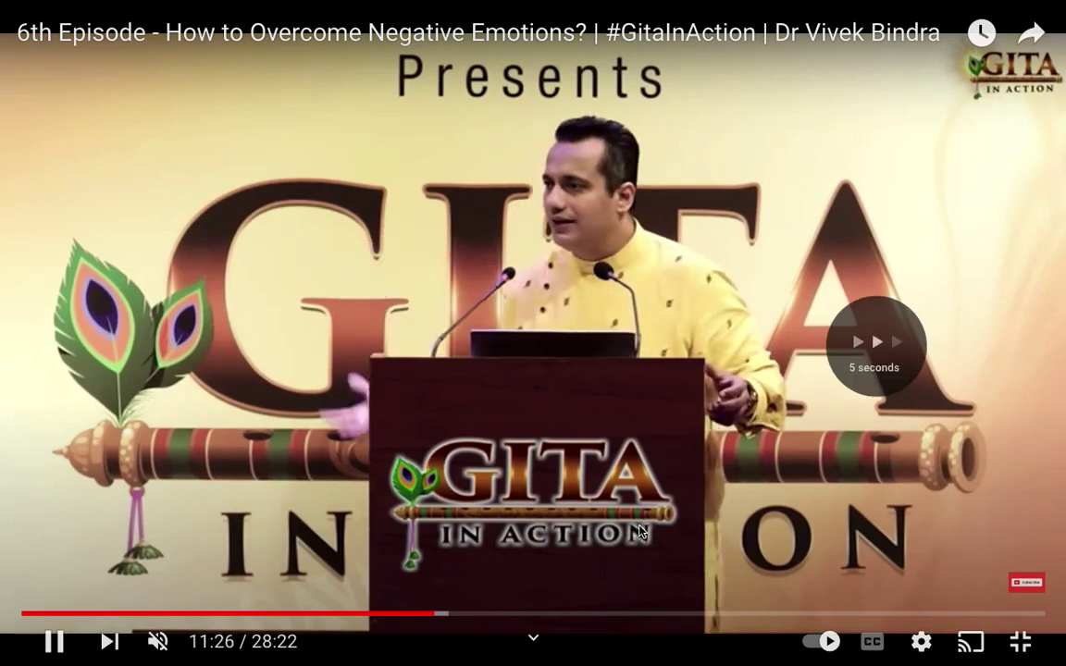
key(Right)
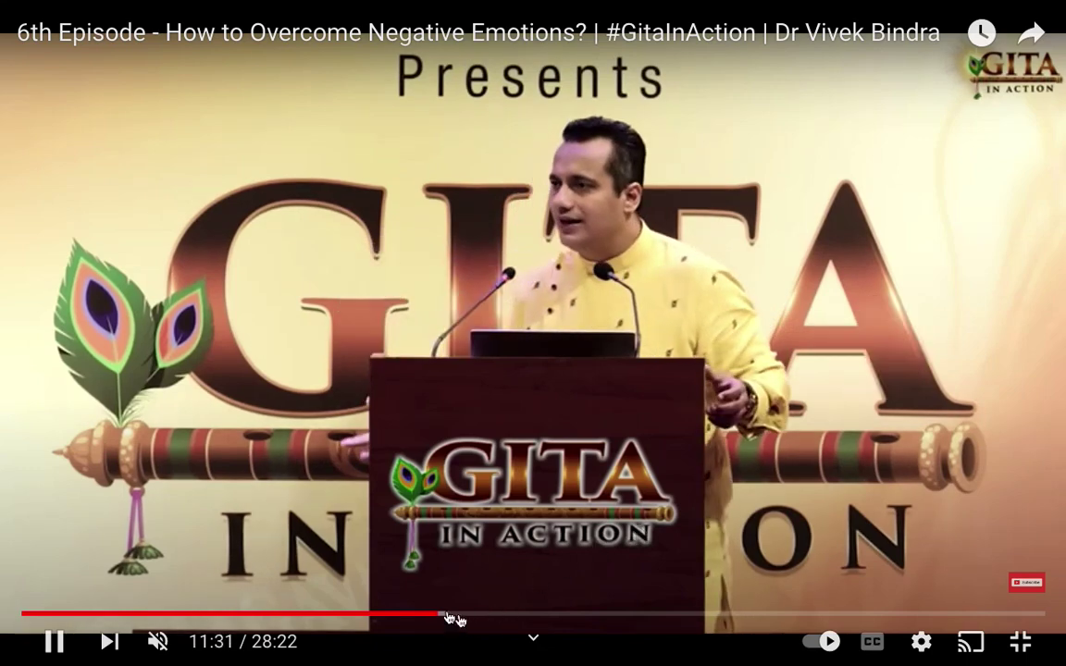
key(Right)
drag(444, 617, 404, 619)
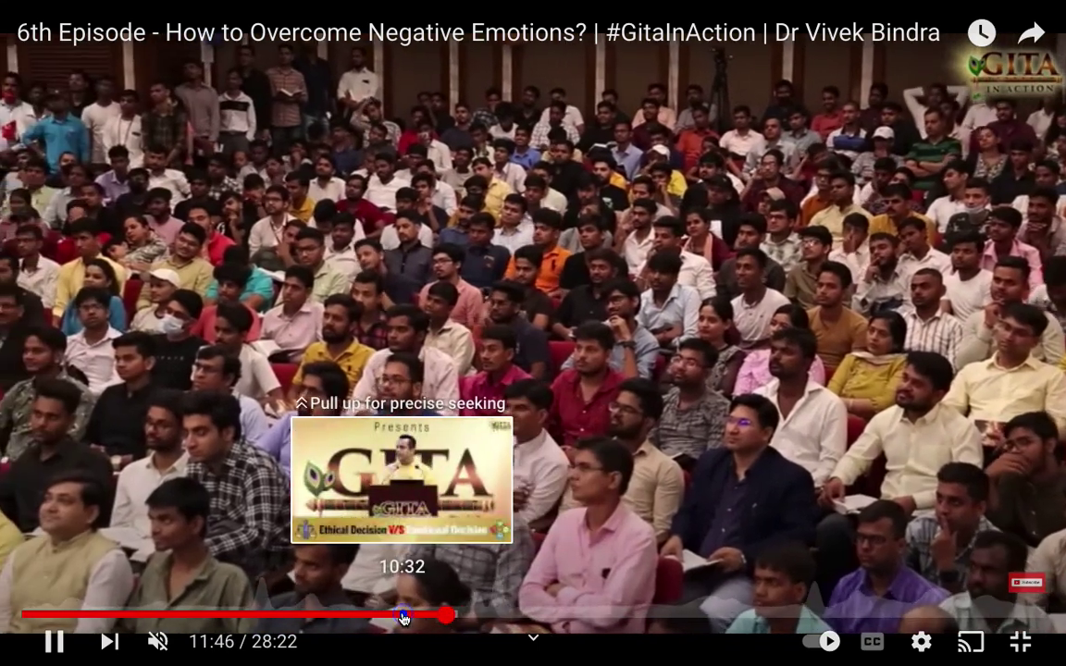
drag(404, 619, 403, 617)
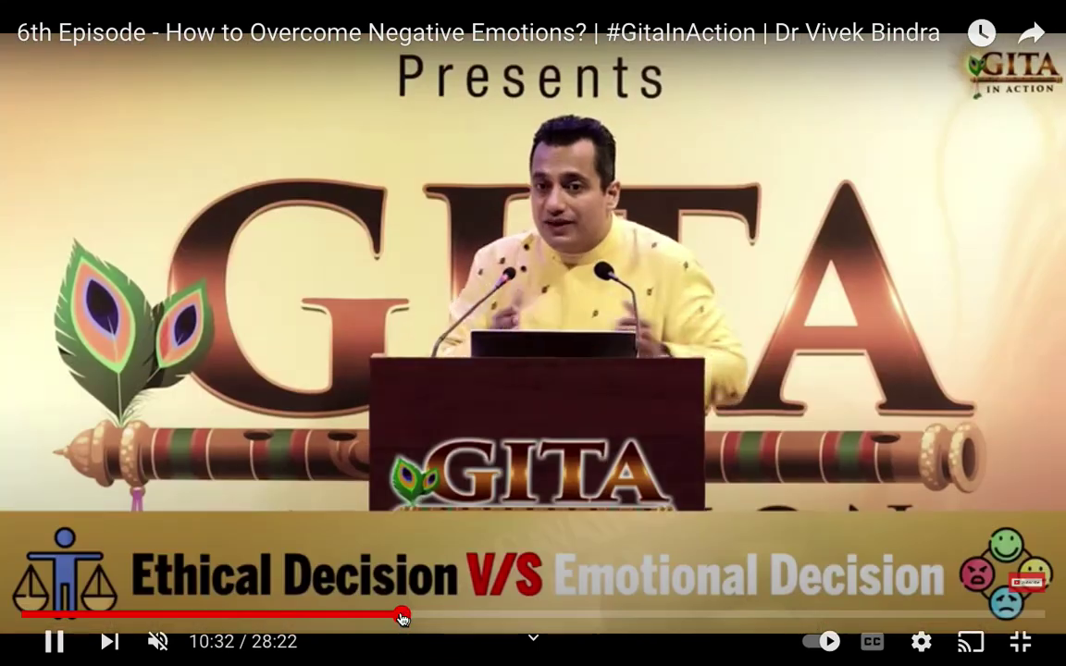
click(54, 642)
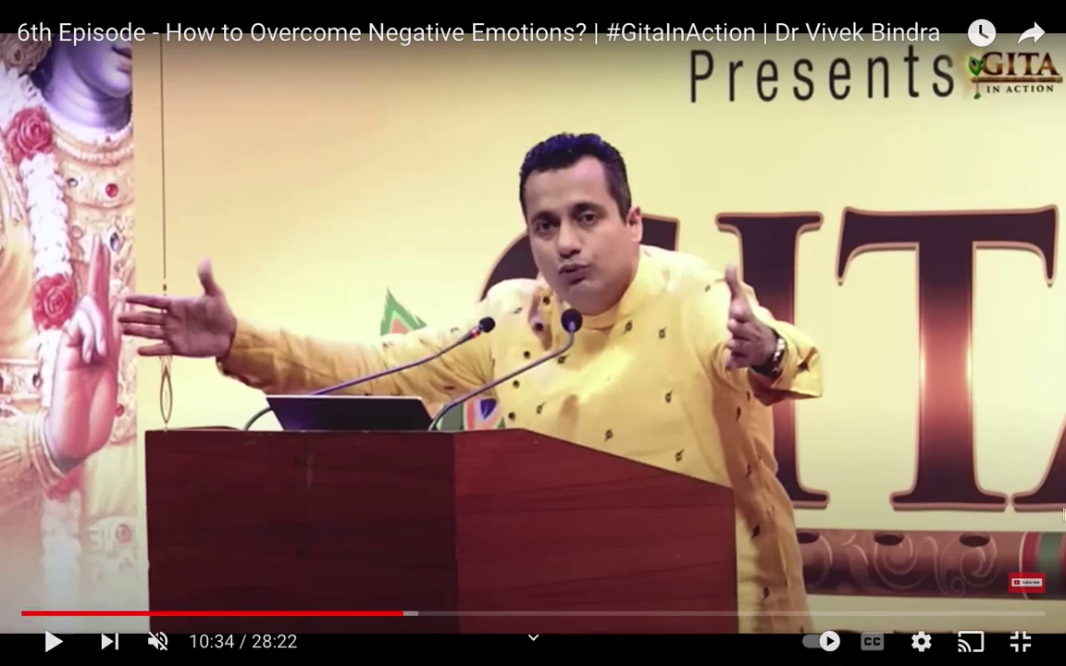
- Screenshot the paused speaker frame, exit fullscreen, and open a new blank tab
key(Print)
drag(30, 90, 827, 605)
key(Escape)
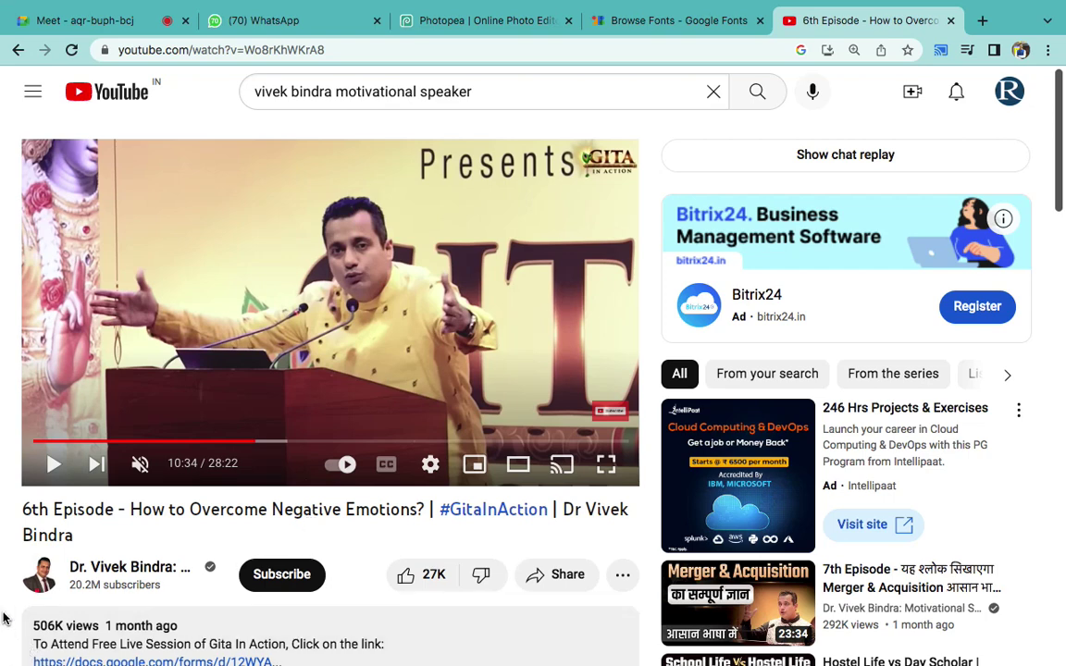
key(ctrl+t)
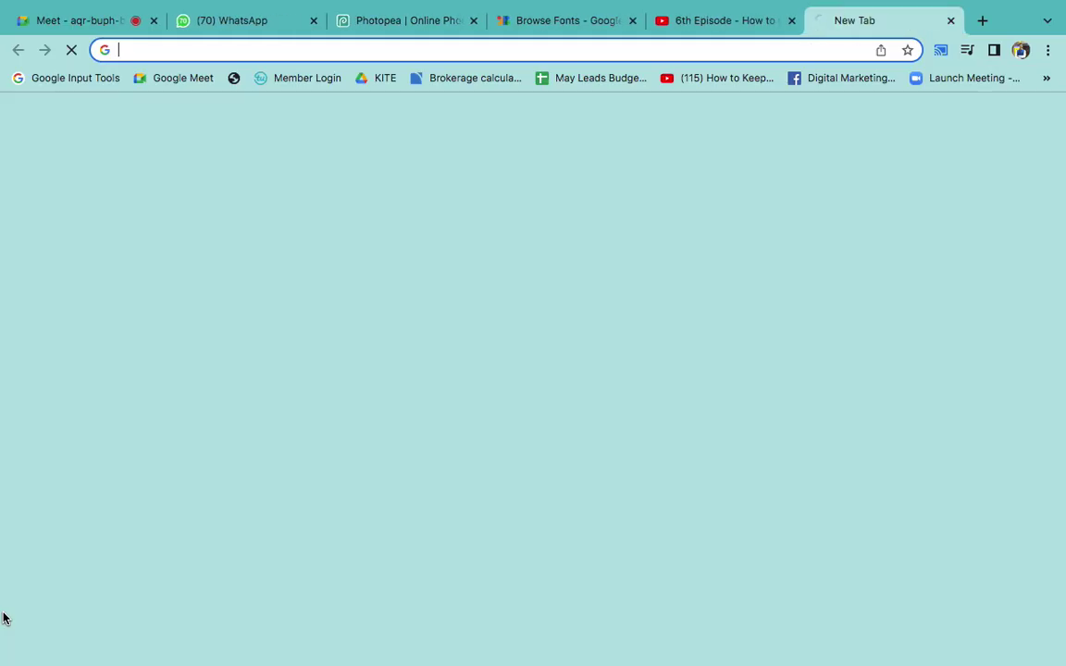
- Run a Google image search for 'snipping tool'
text(snipping too)
key(Return)
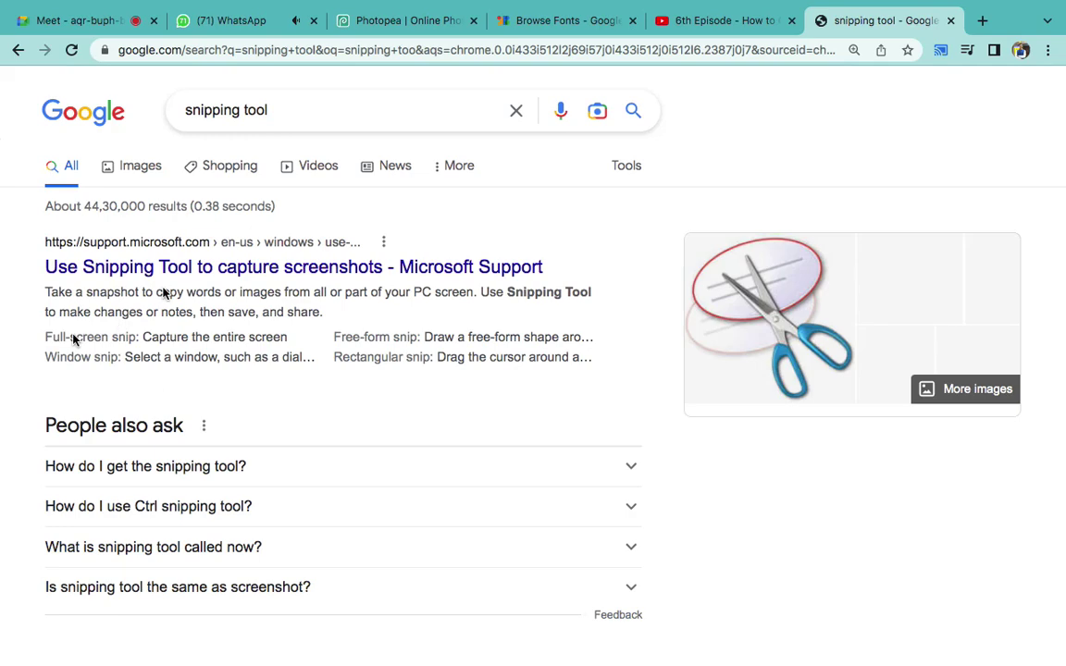
click(147, 170)
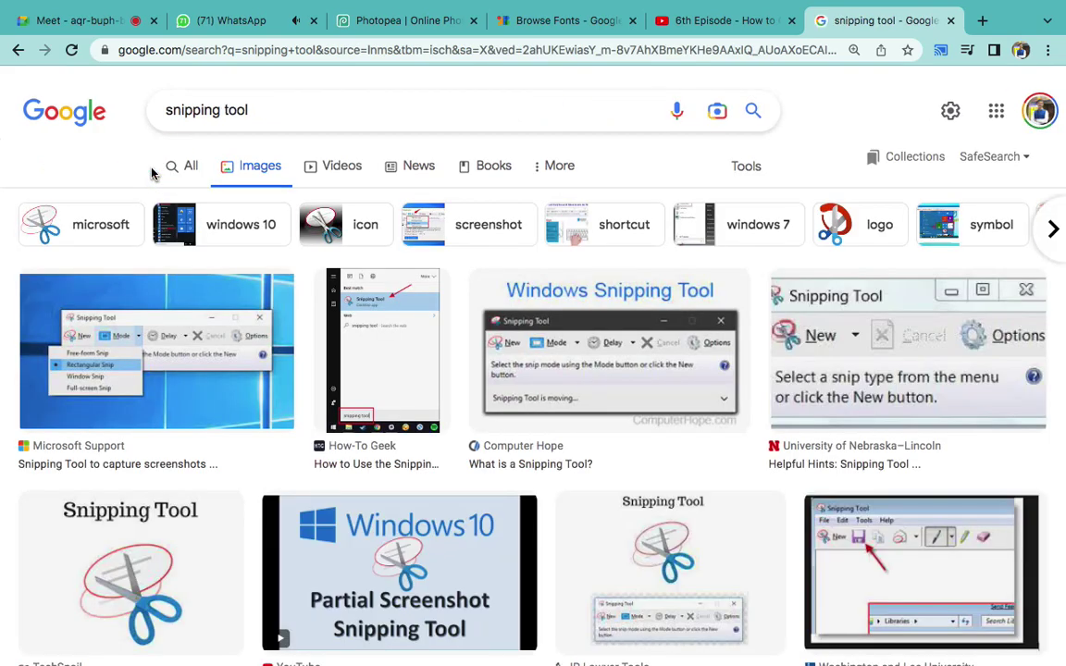
- Preview the How-To Geek and Computer Hope snipping tool images, then return to Photopea
click(378, 372)
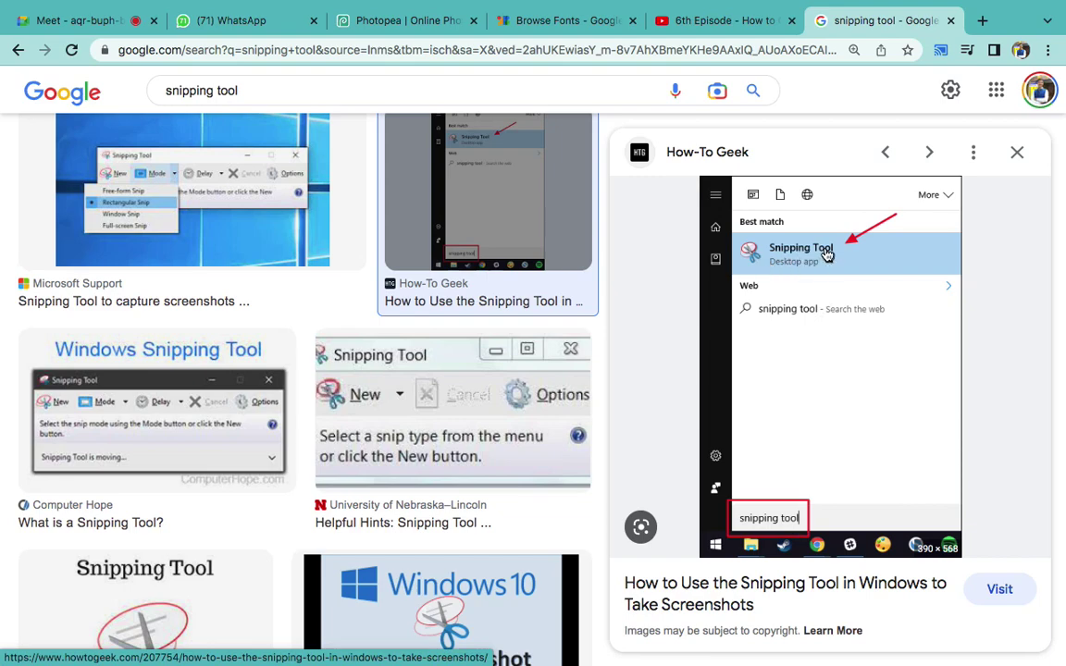
click(203, 421)
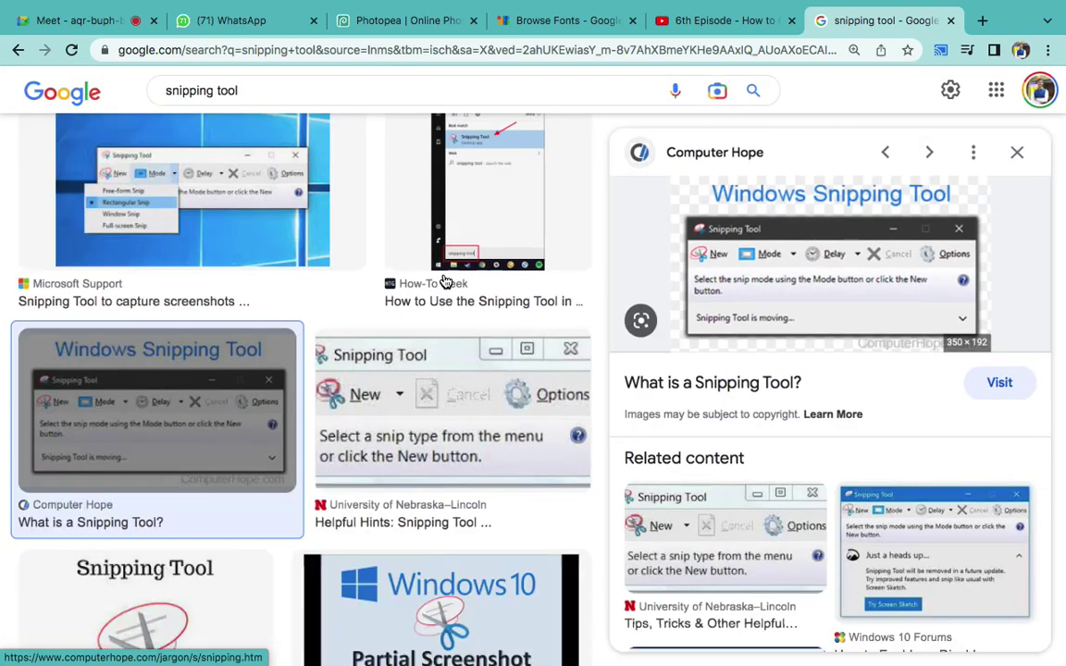
drag(51, 158, 638, 107)
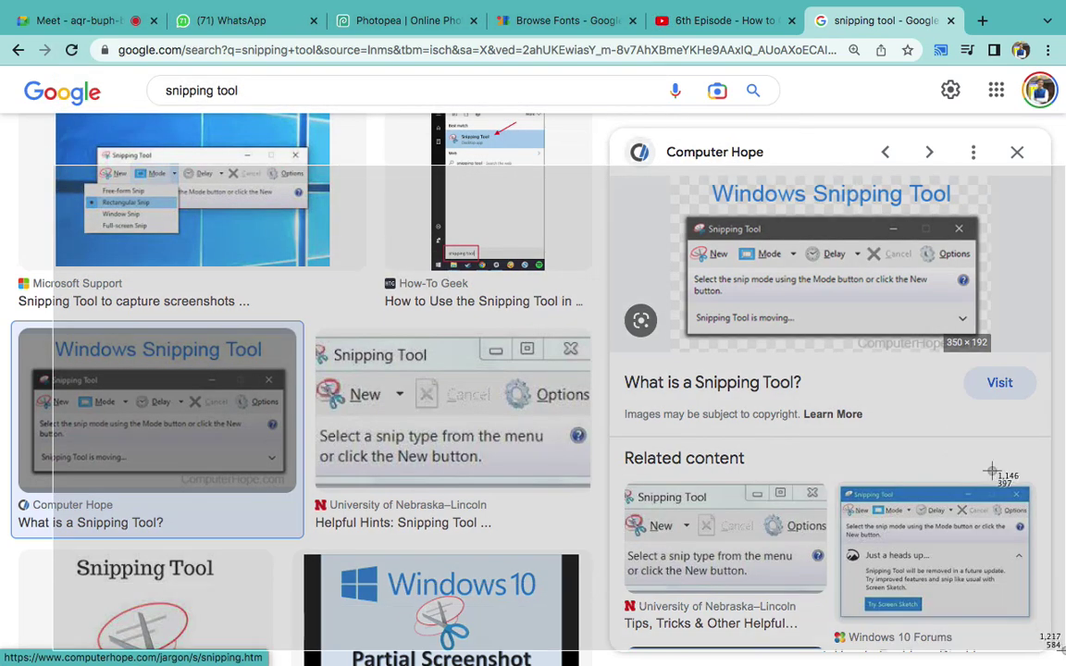
mouse_move(638, 107)
mouse_down()
mouse_move(9, 109)
mouse_move(598, 356)
mouse_move(679, 344)
mouse_move(852, 435)
mouse_move(899, 442)
mouse_move(1001, 394)
mouse_move(931, 367)
mouse_move(929, 326)
mouse_move(348, 361)
mouse_move(326, 373)
mouse_move(148, 271)
mouse_up()
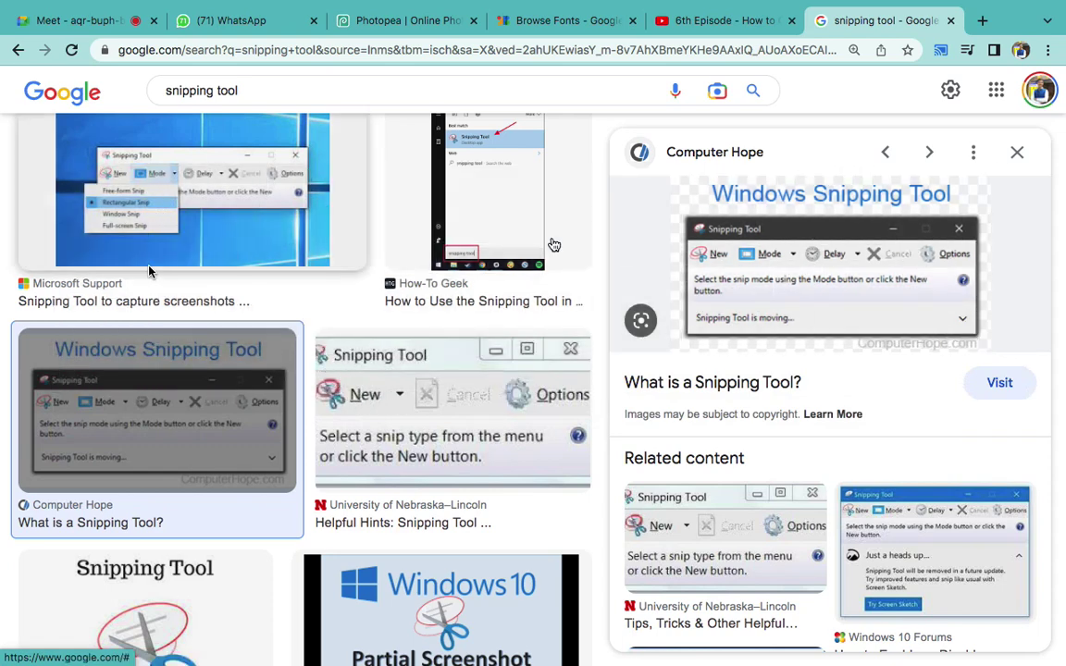
click(407, 26)
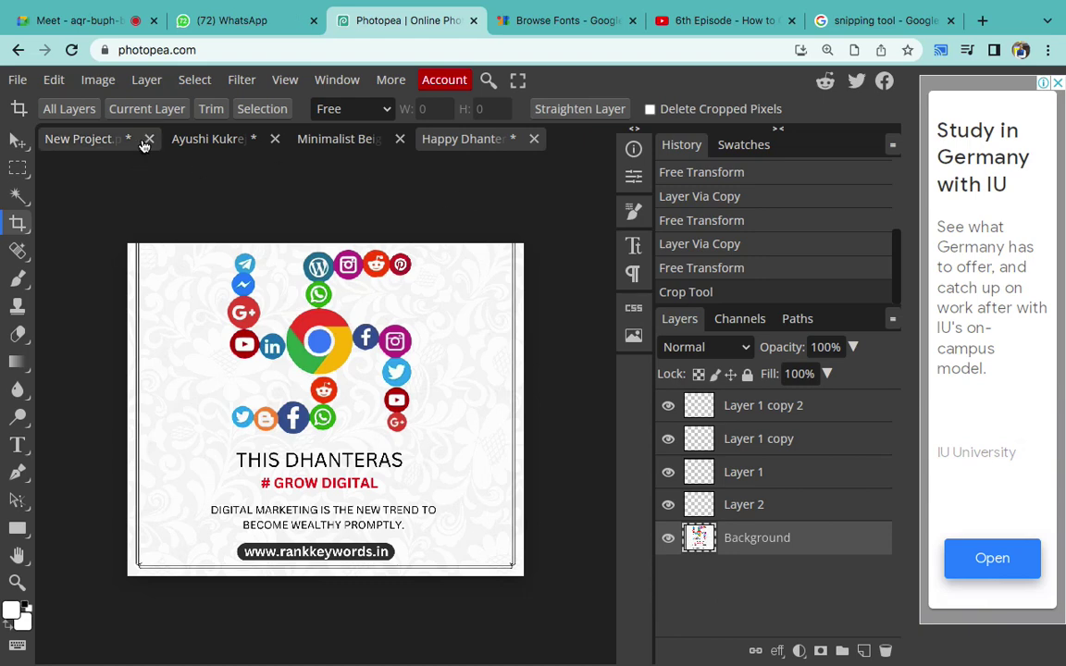
- Admit the waiting guest into the Meet call, then reload the Photopea site
click(97, 27)
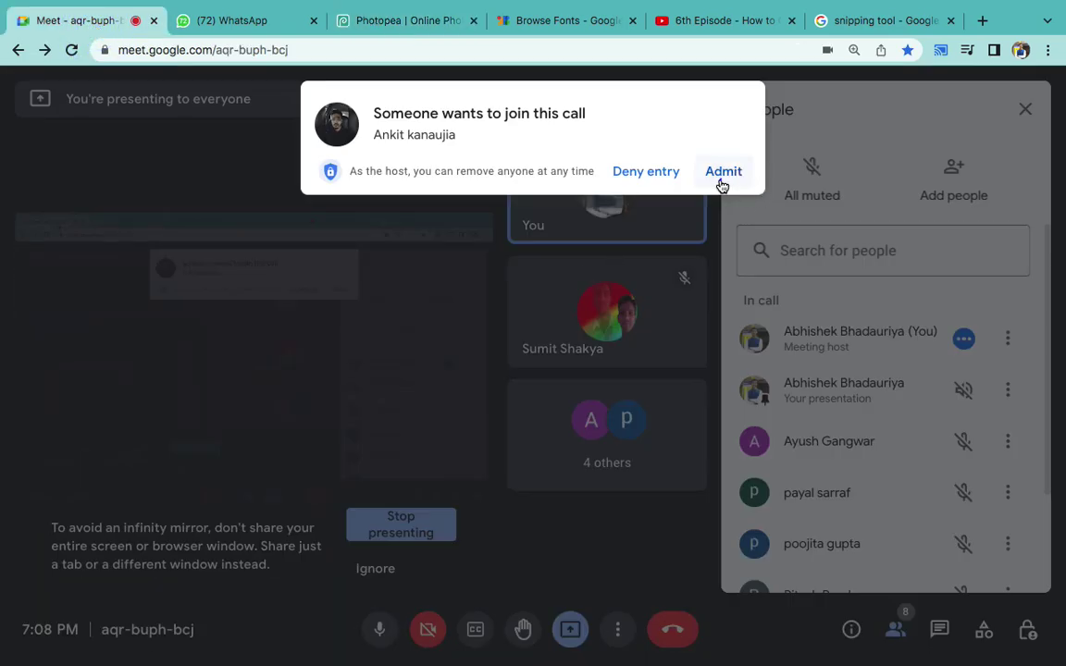
click(723, 172)
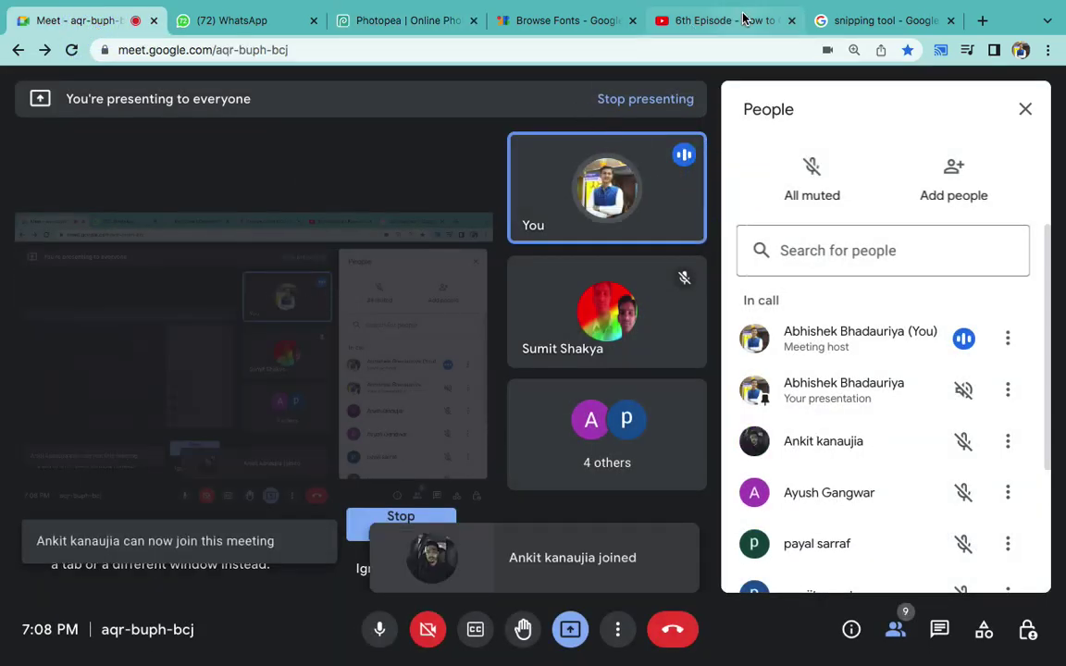
click(743, 19)
click(338, 23)
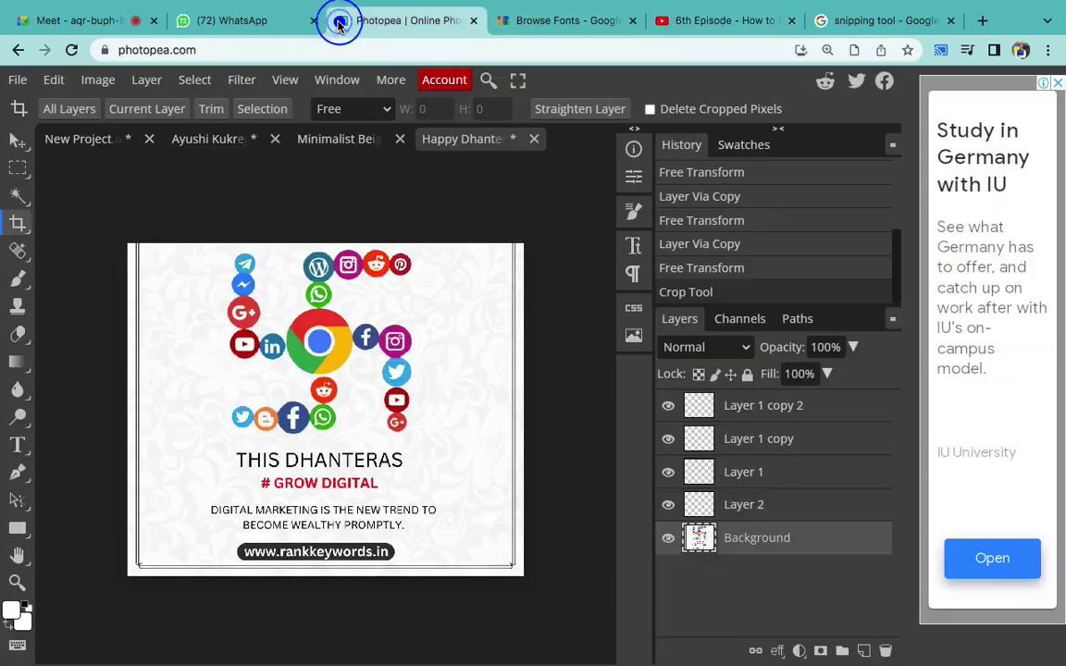
click(315, 48)
key(Return)
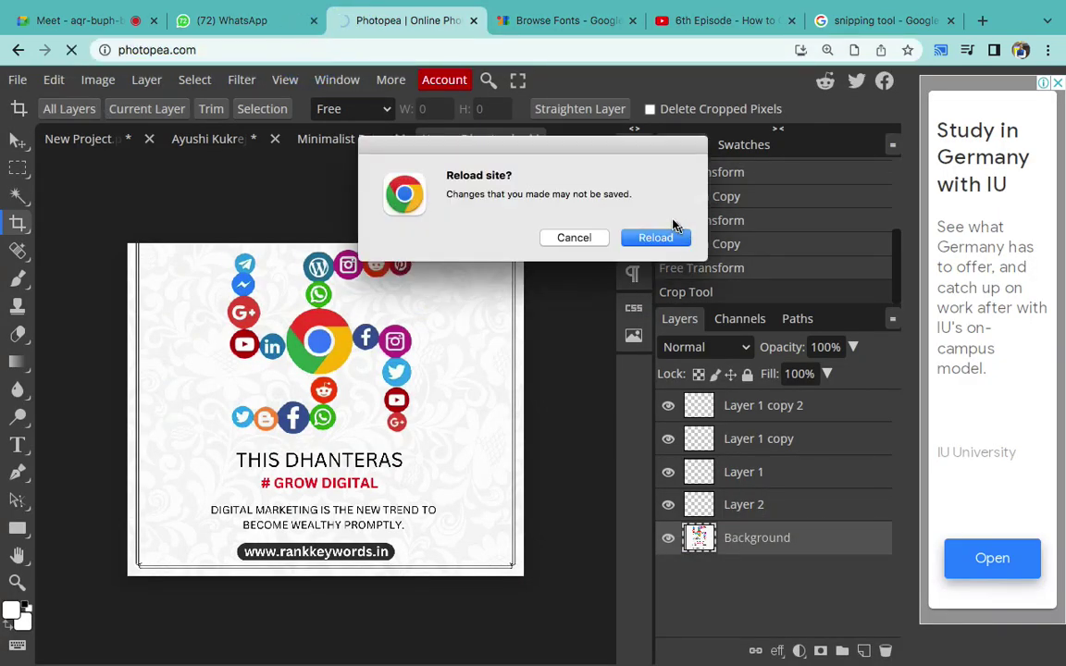
click(657, 237)
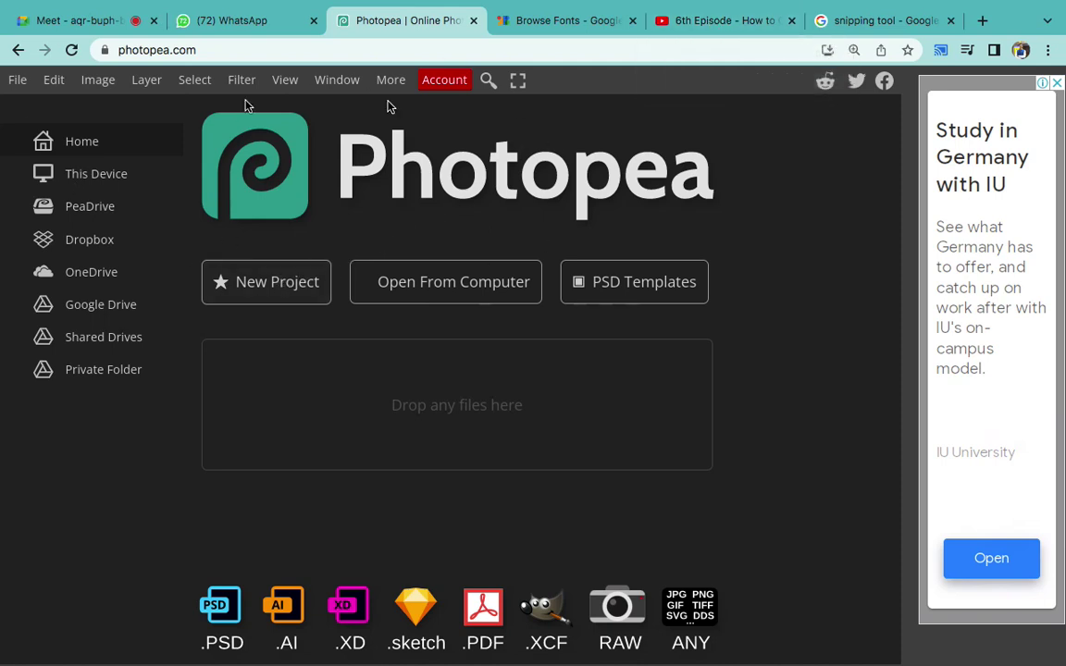
- Create a blank 1280×720 pixel New Project document
click(268, 292)
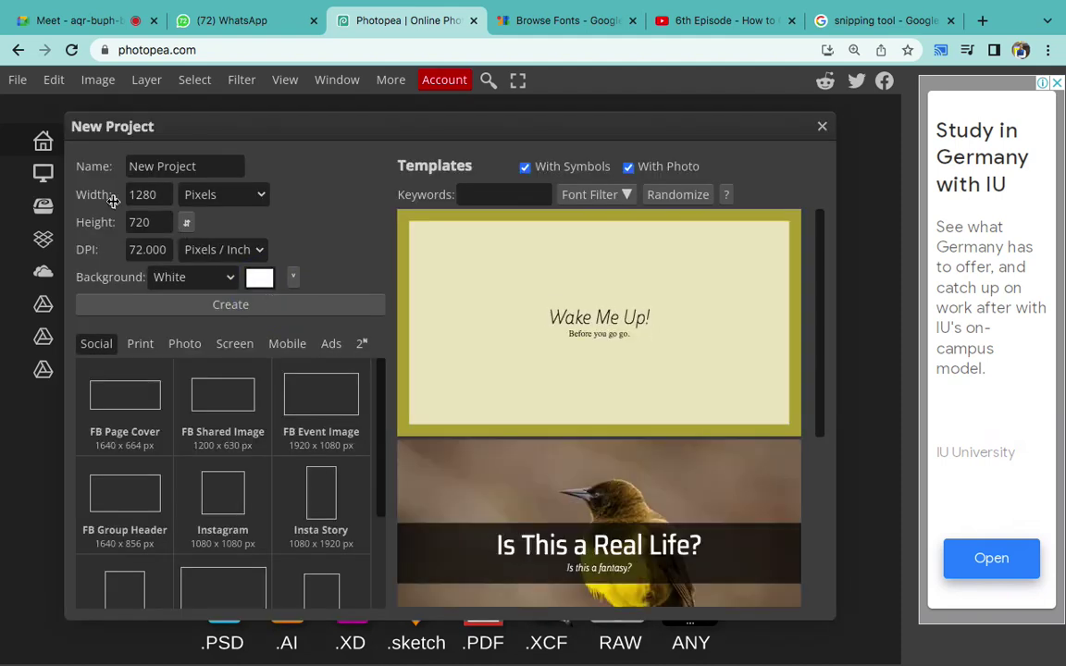
double_click(148, 197)
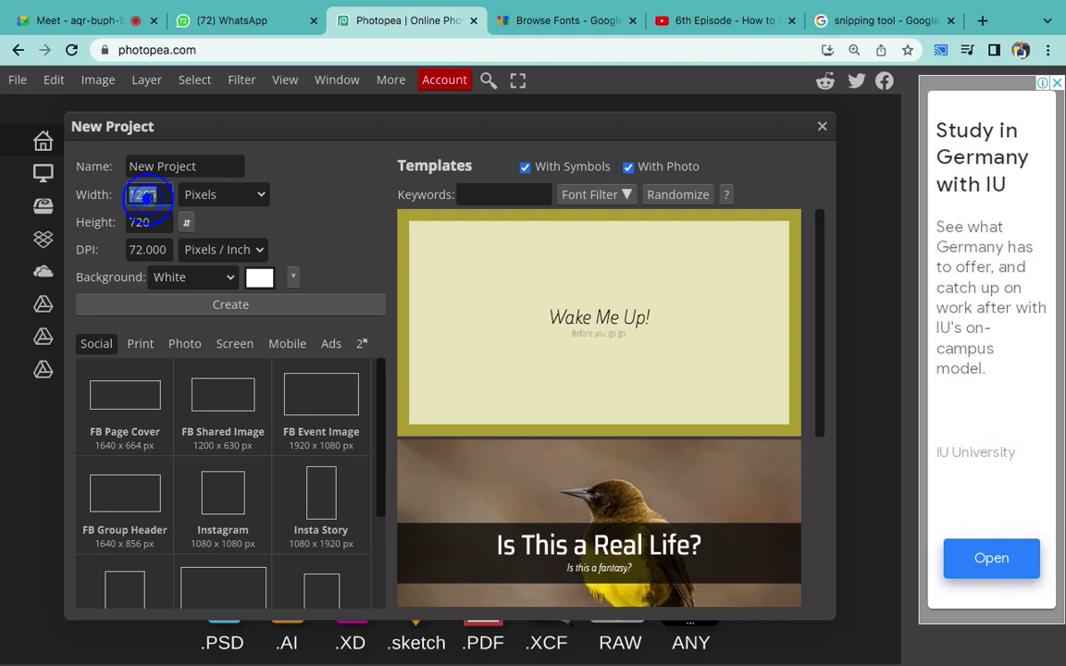
click(149, 199)
click(152, 222)
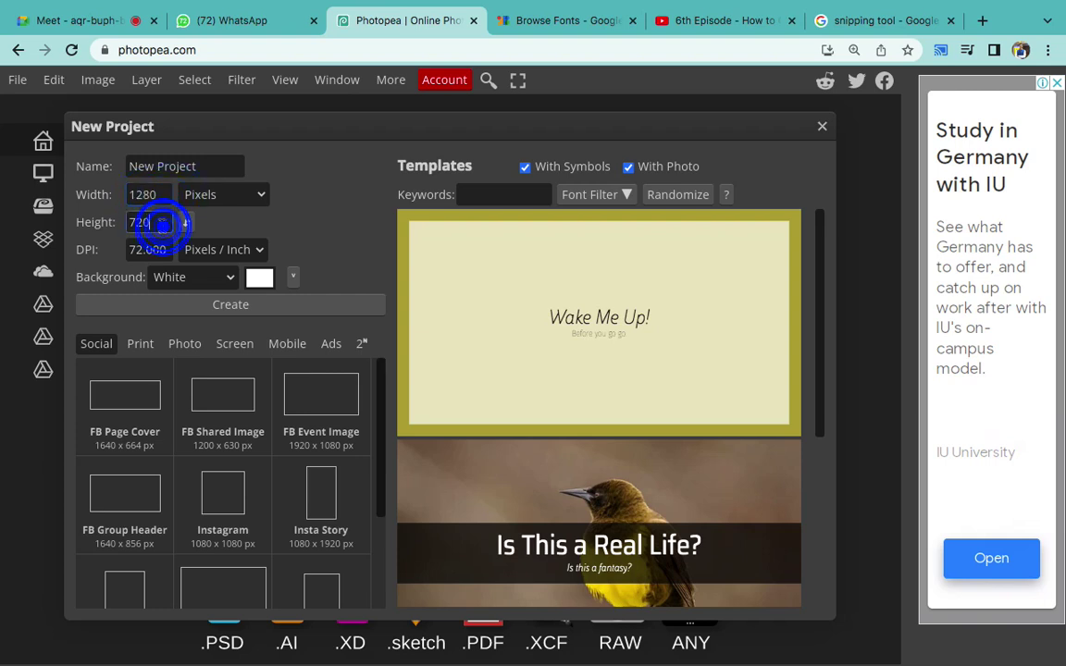
click(245, 308)
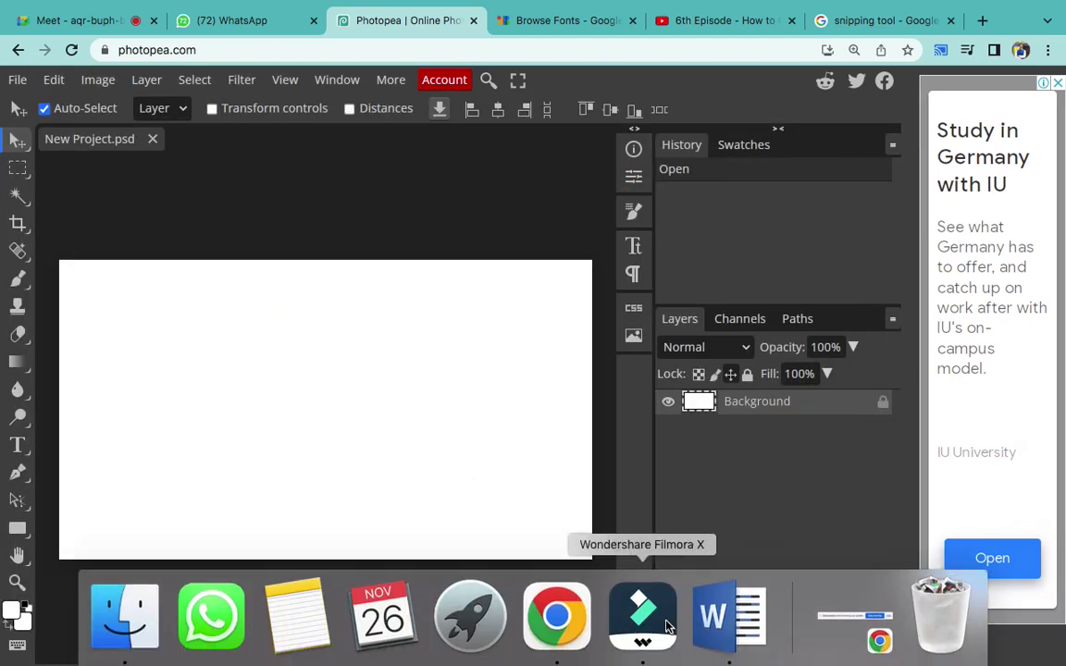
click(712, 613)
- Note 'Youtube Size – 1280 px *720 px' in Word, then switch back to Photopea
text(Youtube Size -)
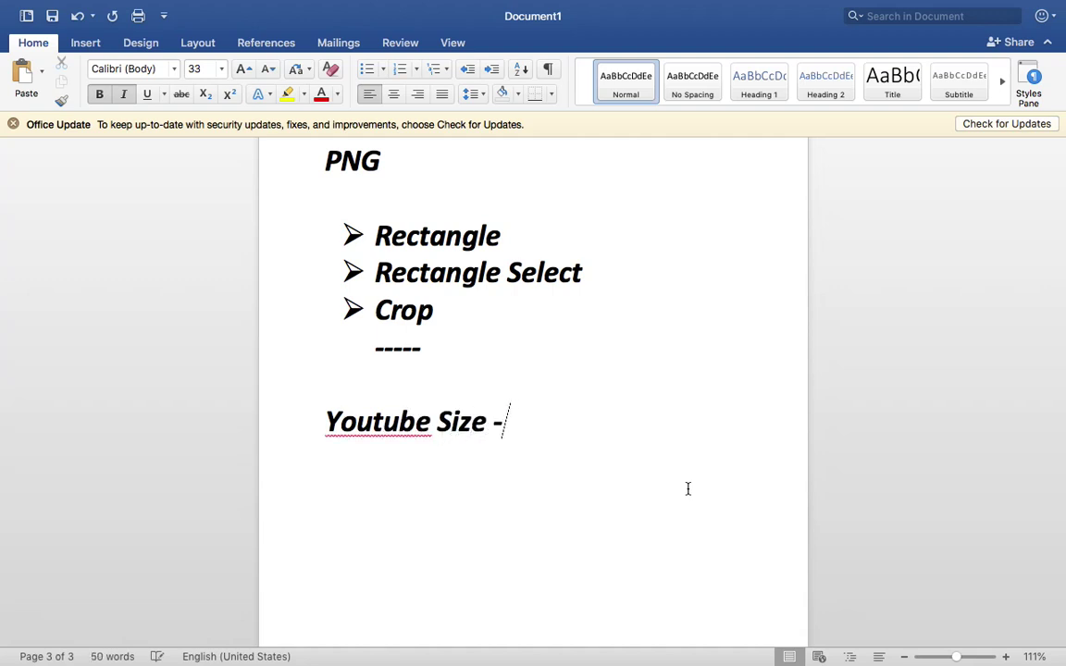
text( 1298)
key(BackSpace)
key(BackSpace)
text(8)
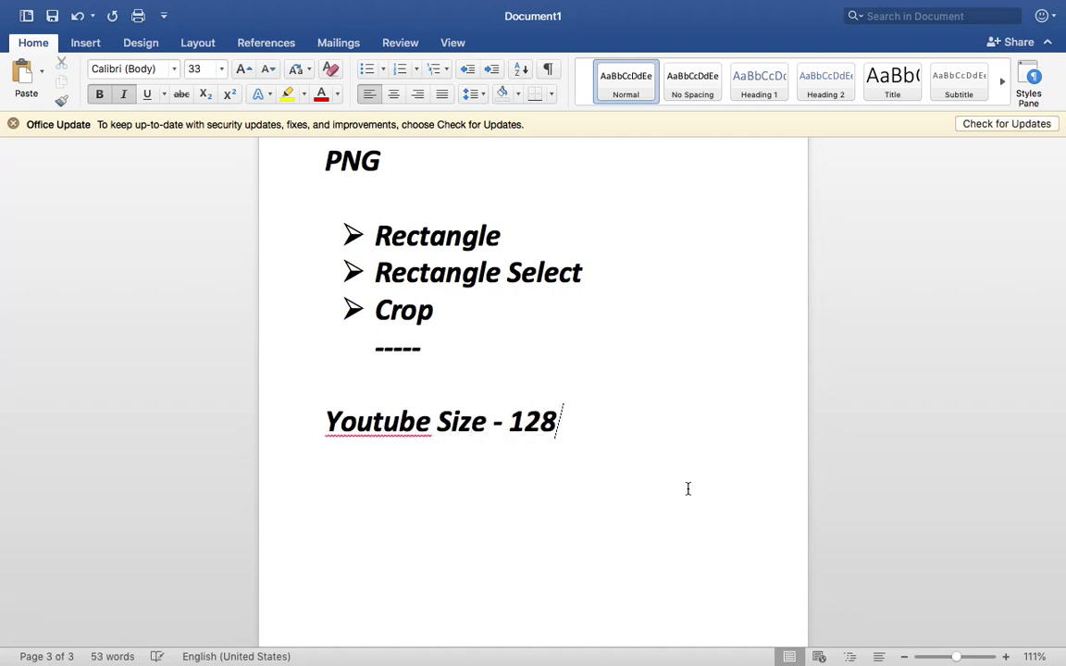
text(0 px *720px)
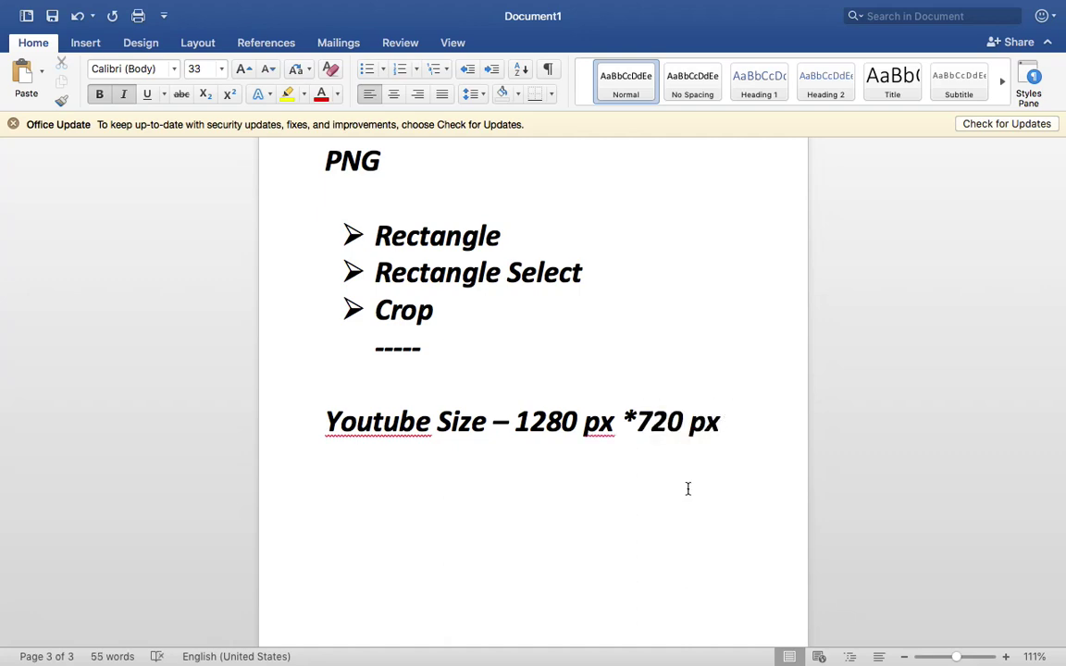
key(ctrl+Right)
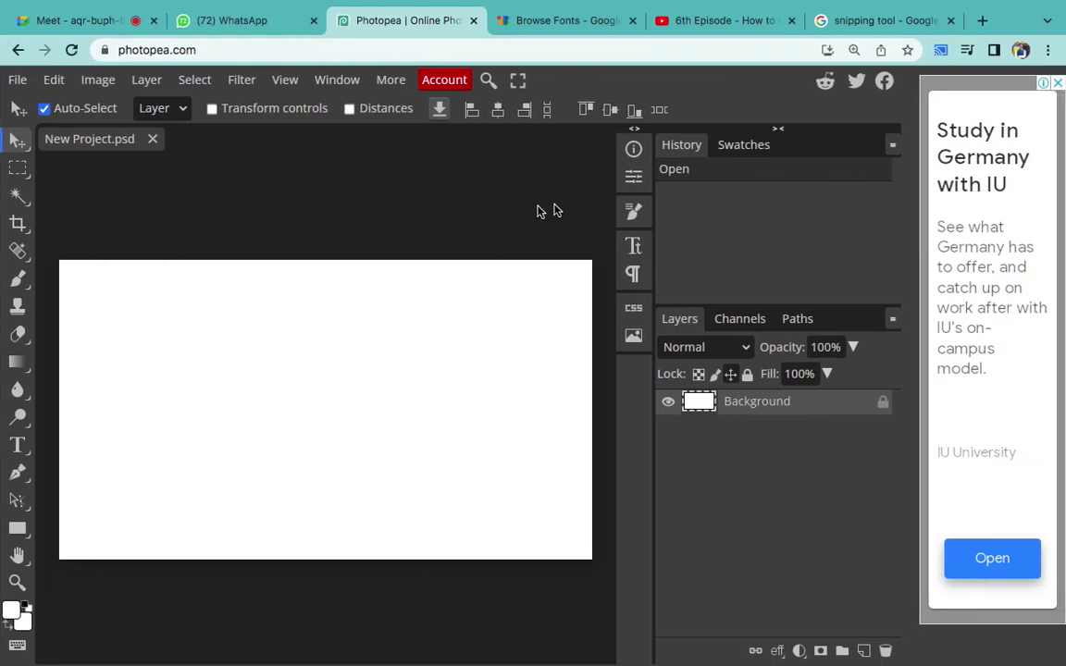
- Glance at the YouTube talk and results, then return to the blank New Project canvas
click(690, 20)
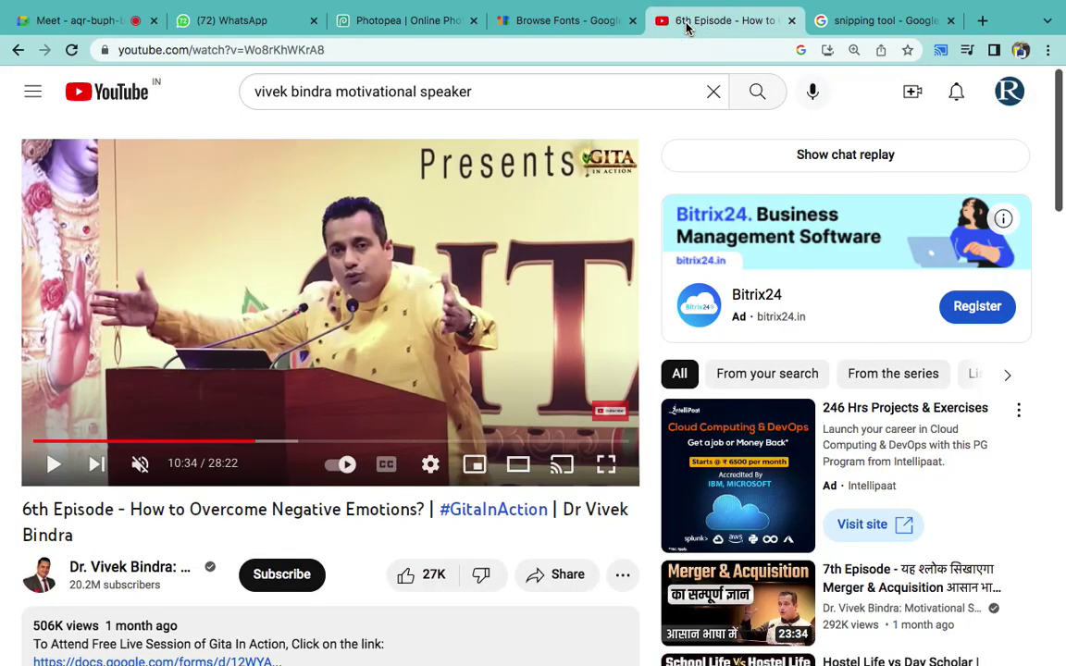
click(17, 50)
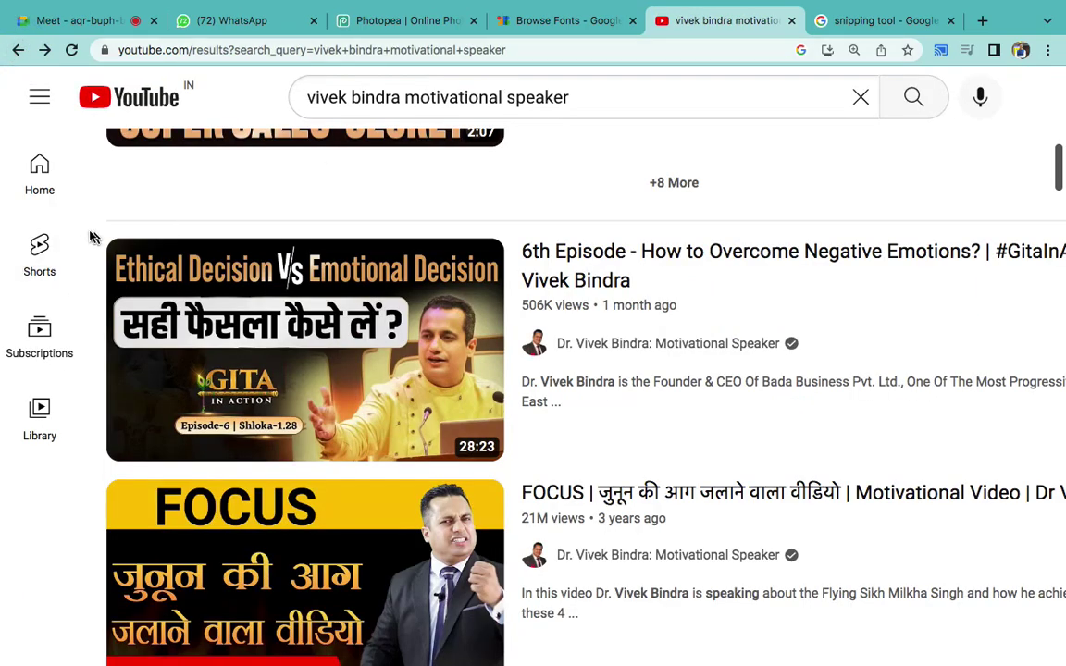
scroll(90, 238, up, 5)
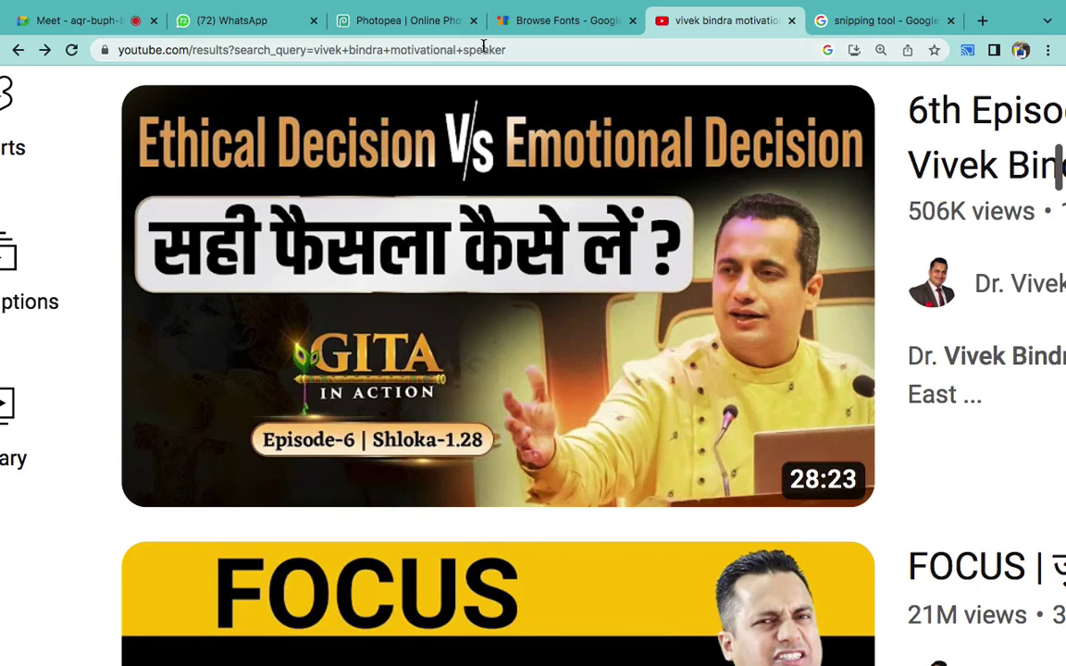
click(394, 30)
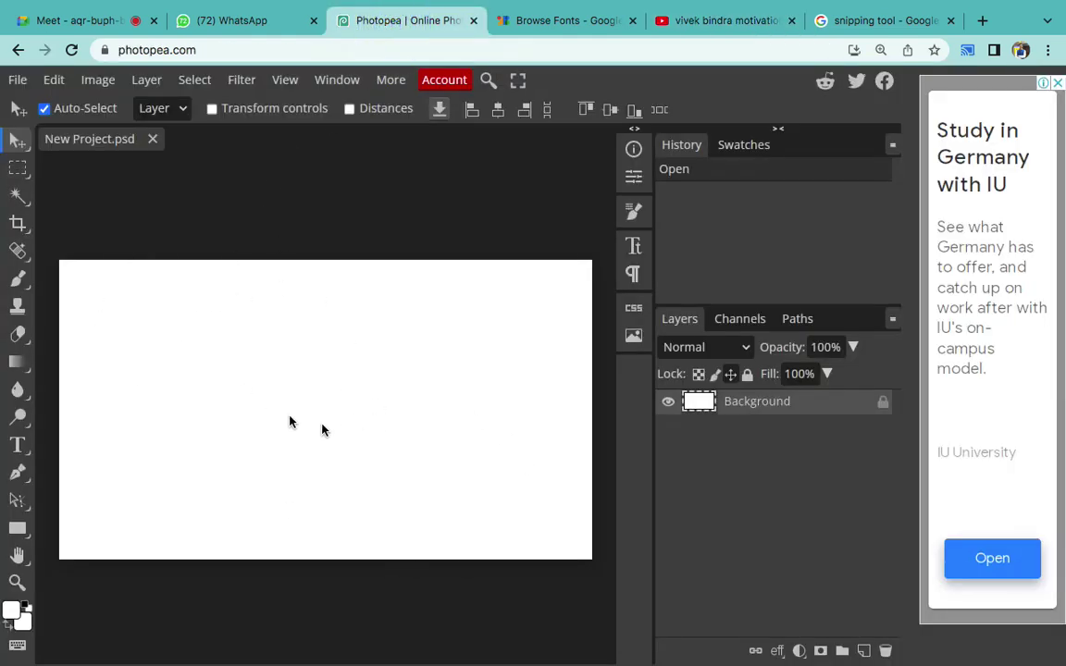
click(17, 82)
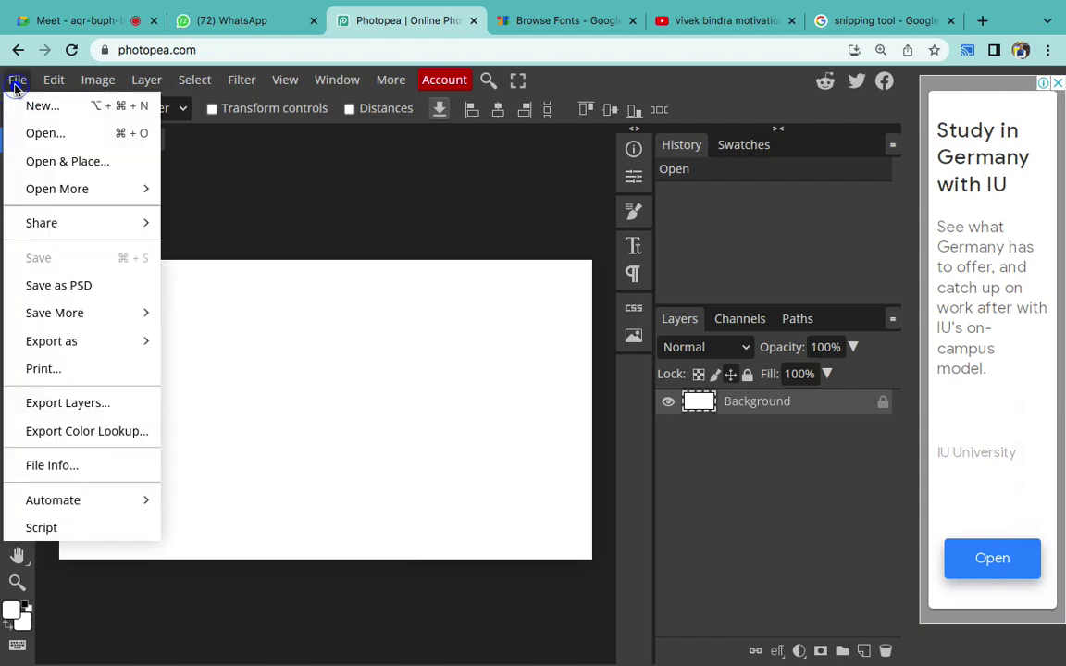
- Place the Desktop speaker screenshot and scale it to about 110.54%
click(90, 163)
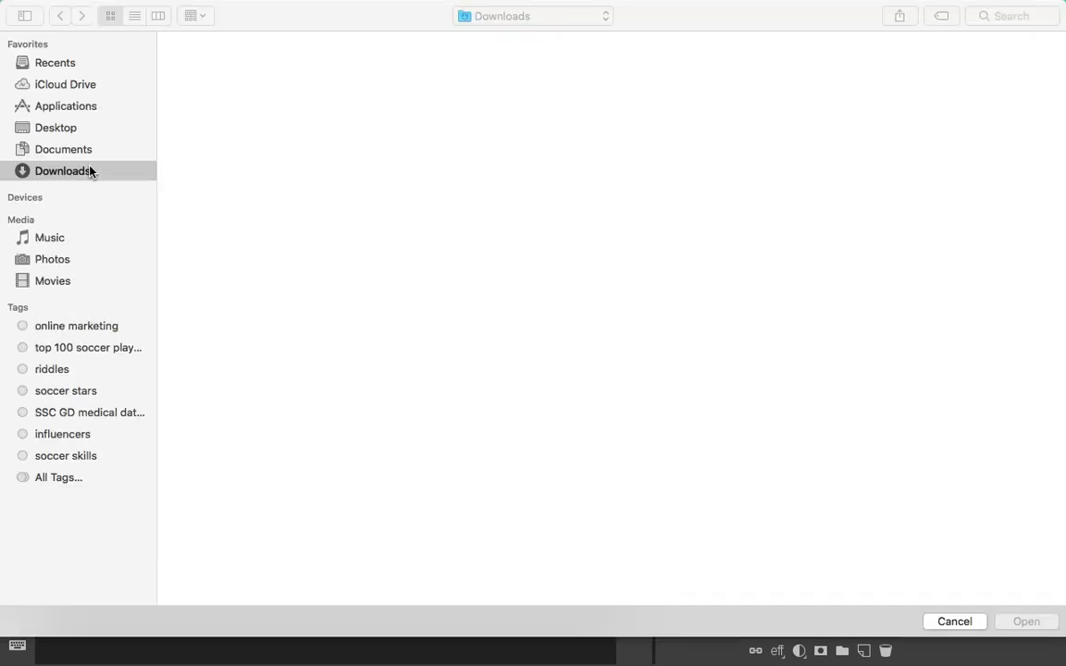
click(79, 129)
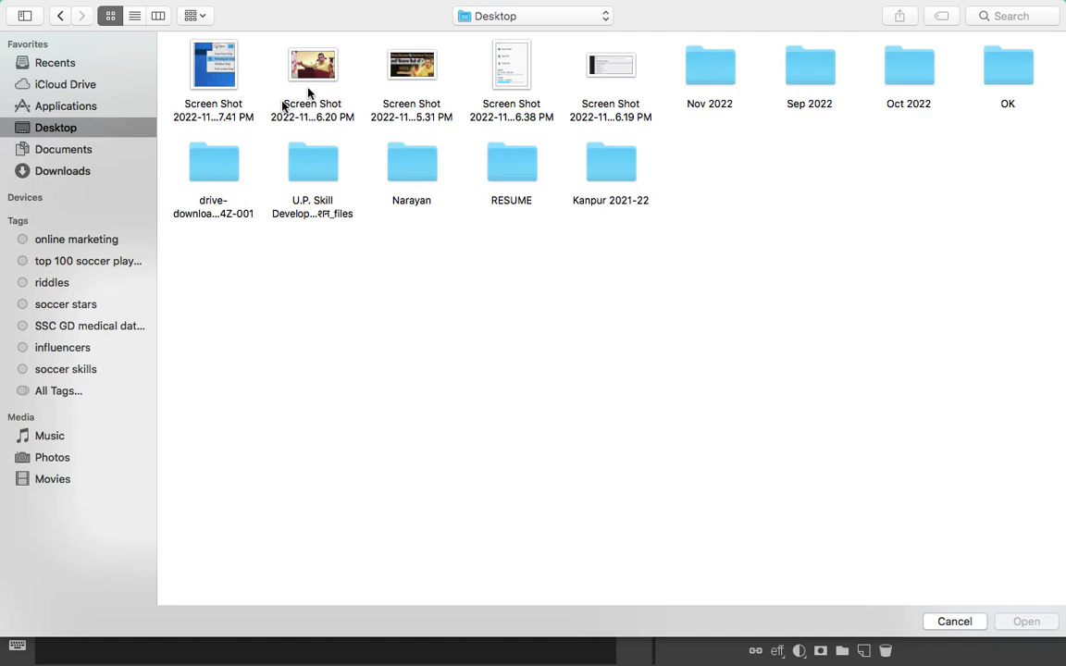
double_click(315, 67)
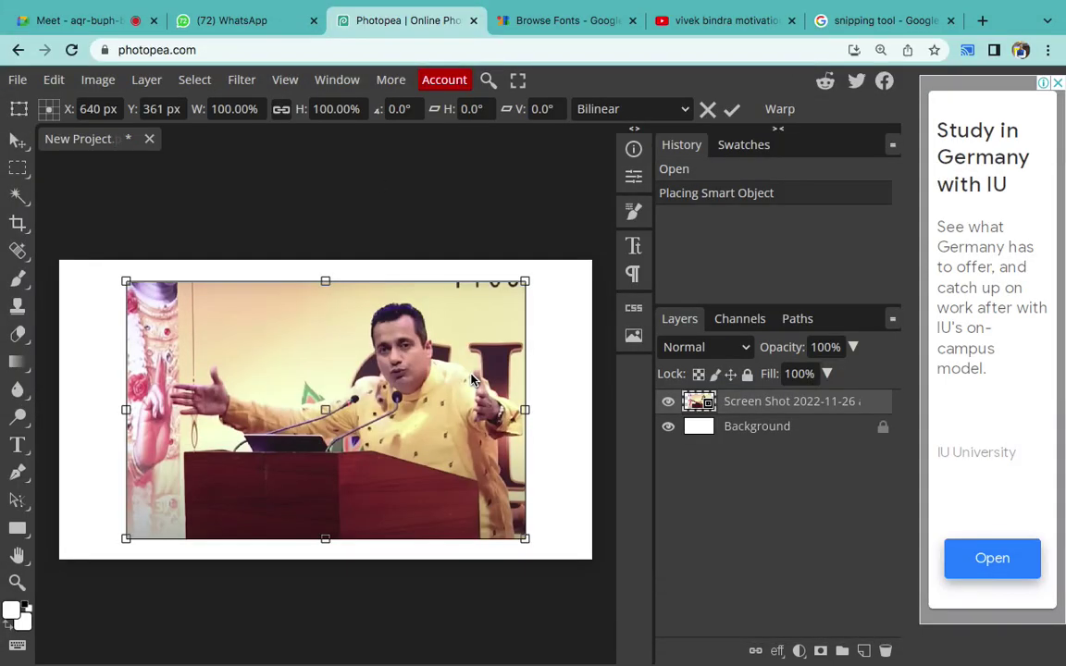
drag(526, 282, 592, 237)
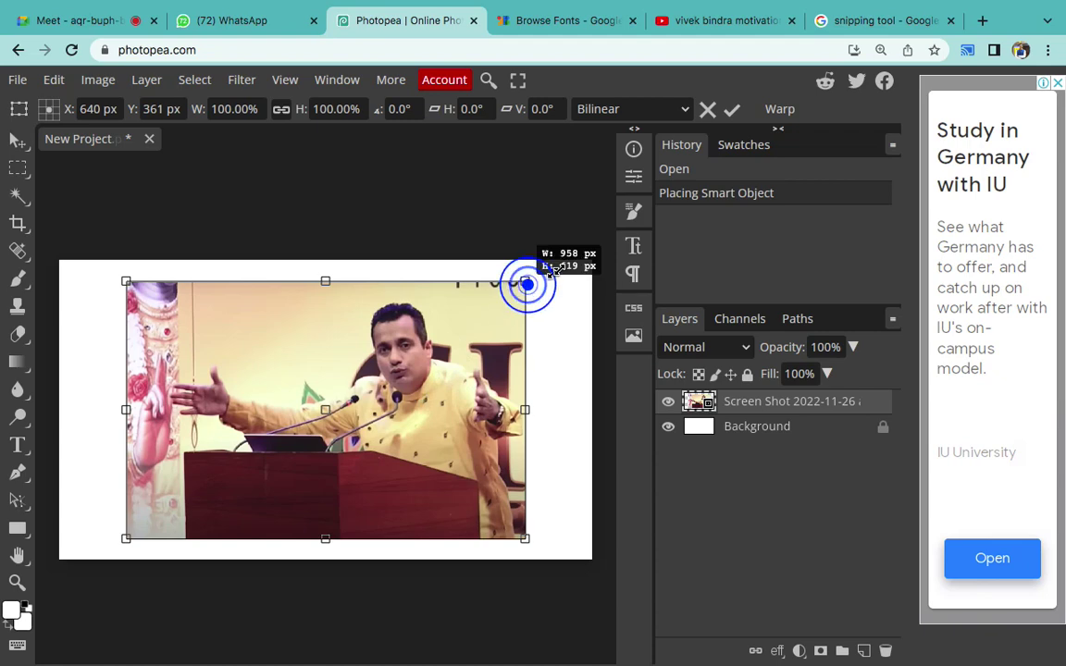
drag(522, 368, 521, 391)
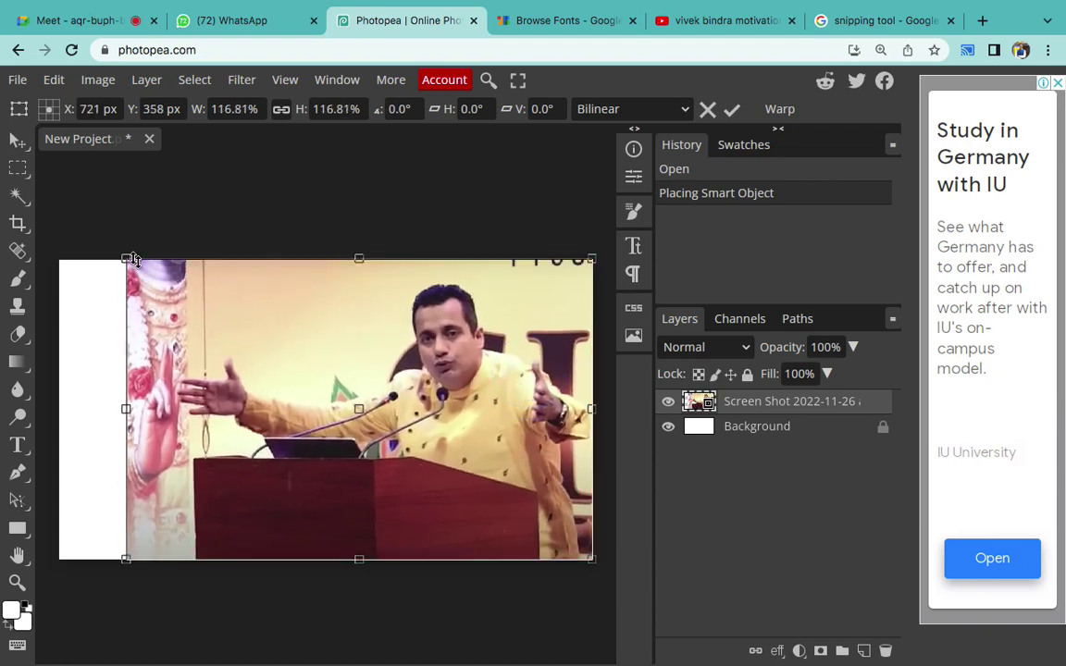
drag(131, 260, 151, 261)
drag(389, 361, 393, 394)
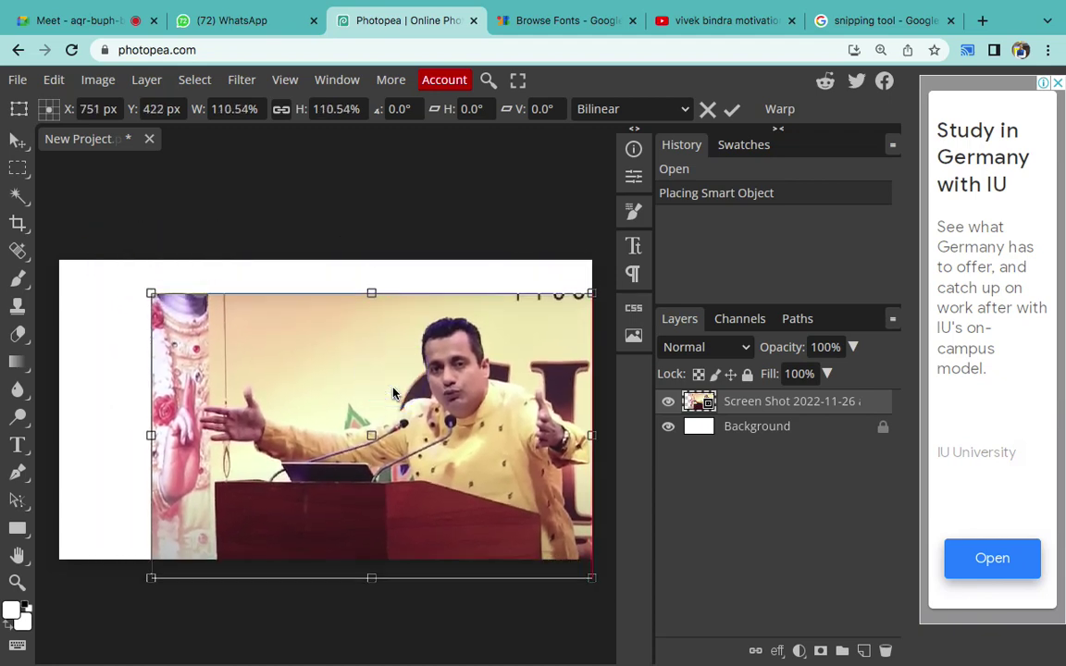
- Move the photo up to fill the right side and commit the placement
click(680, 20)
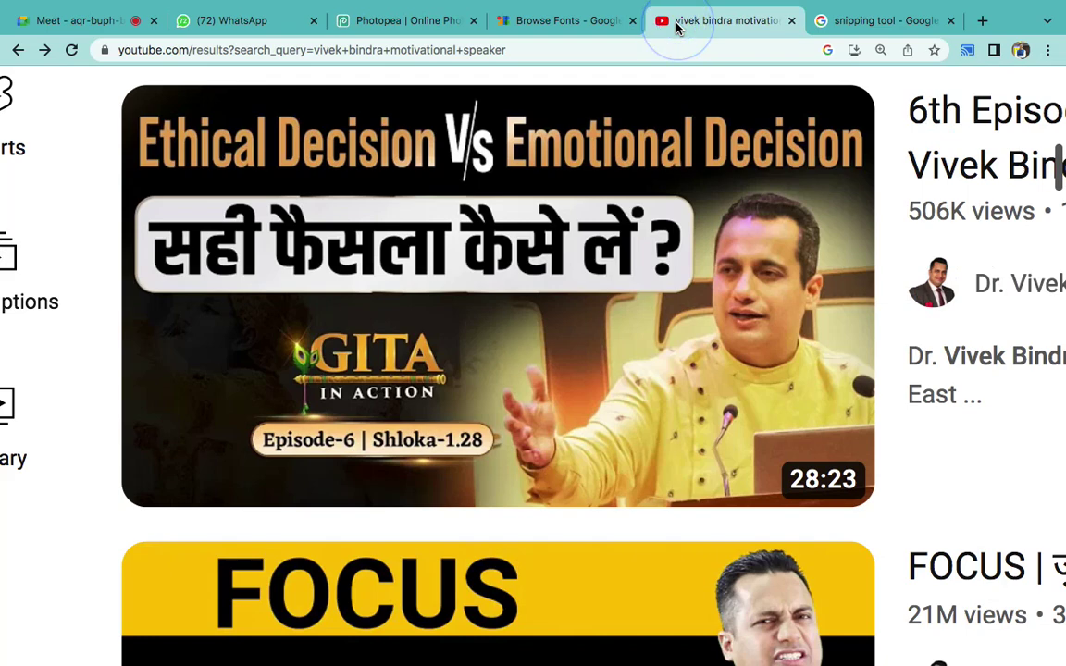
click(407, 27)
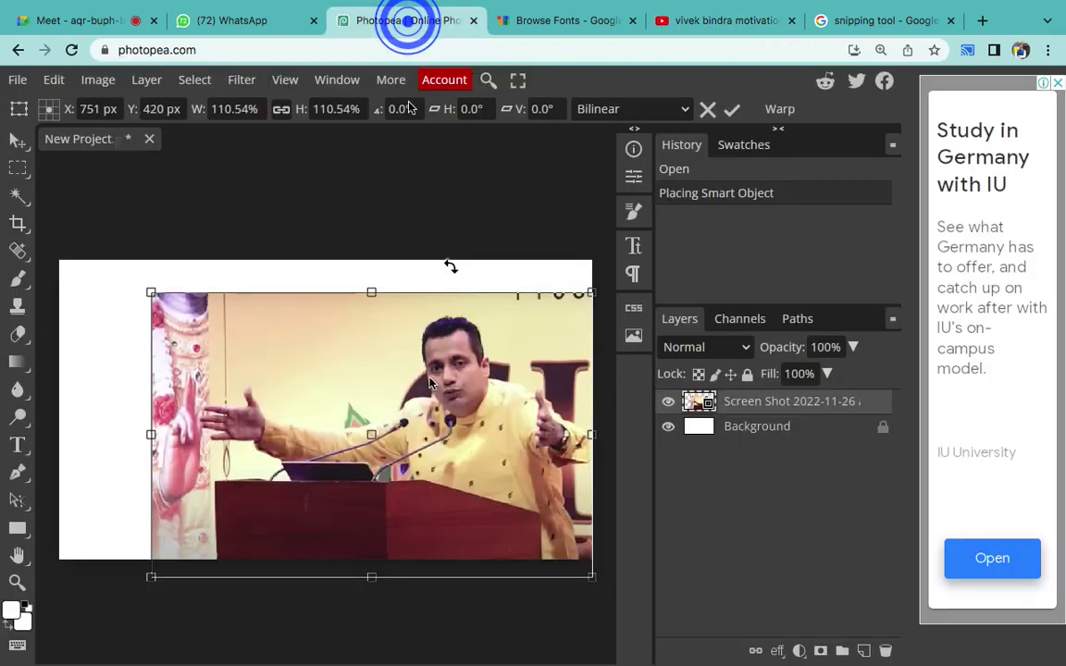
drag(440, 422, 436, 401)
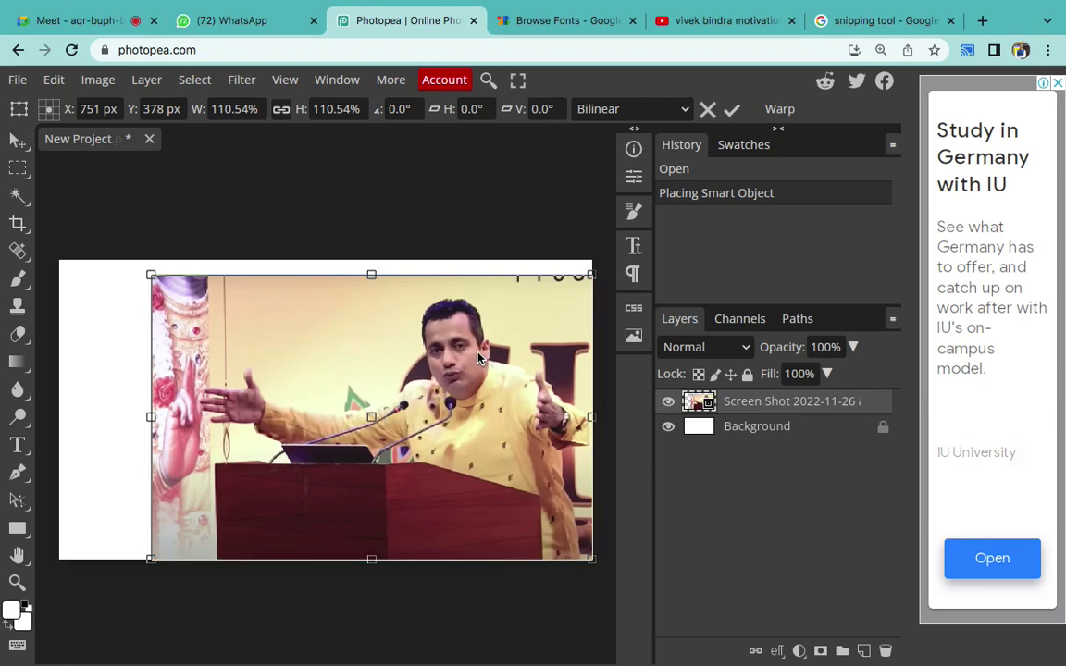
click(730, 118)
click(729, 118)
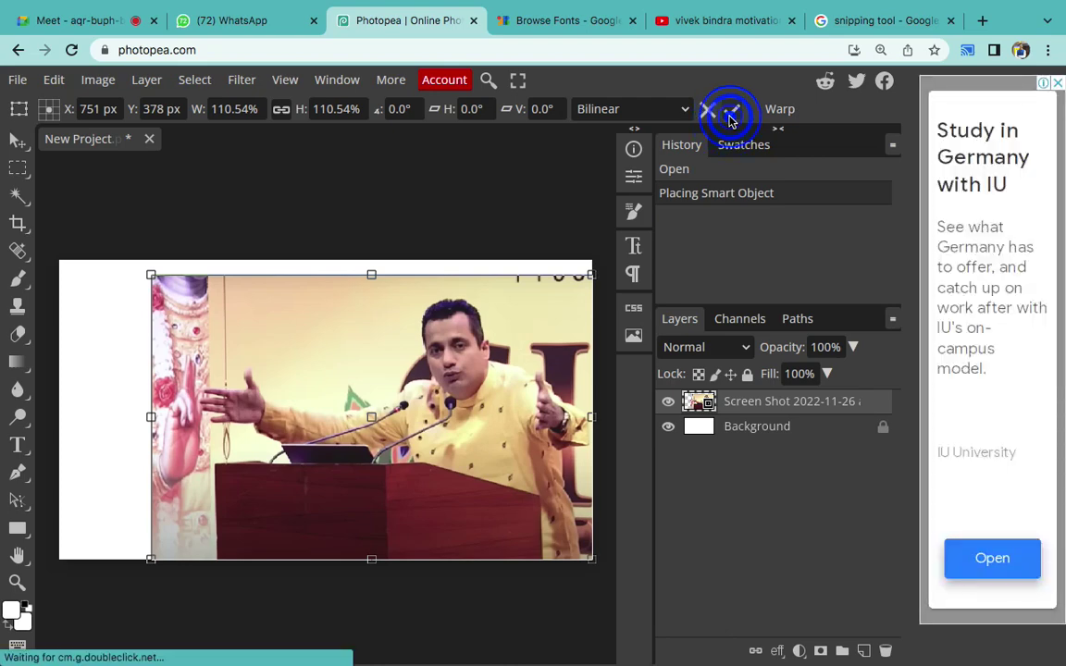
click(695, 22)
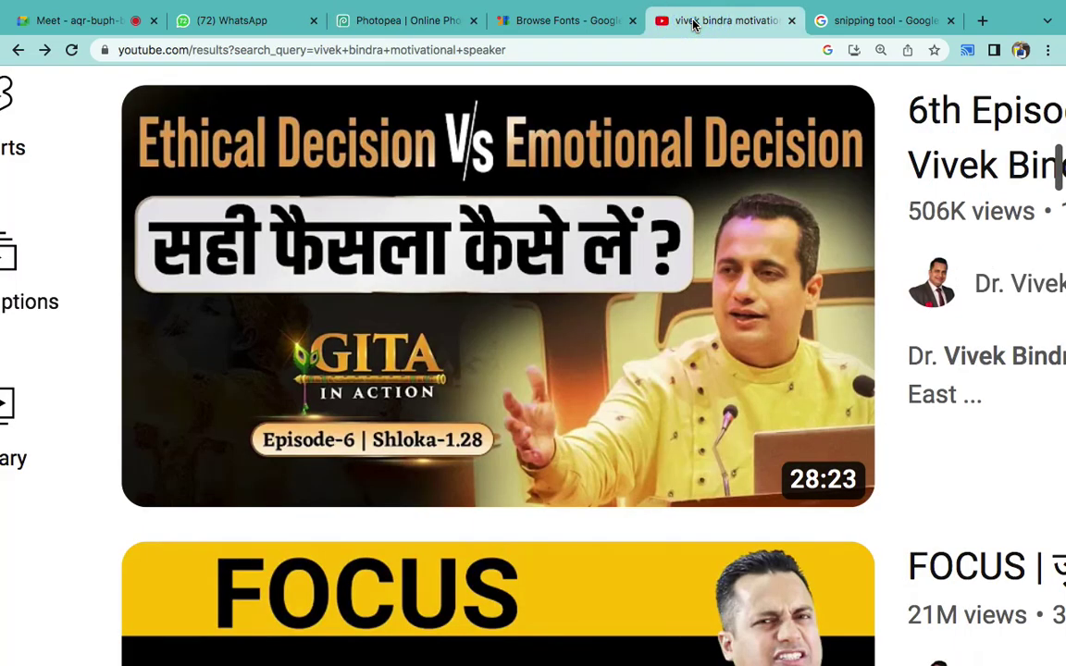
click(404, 22)
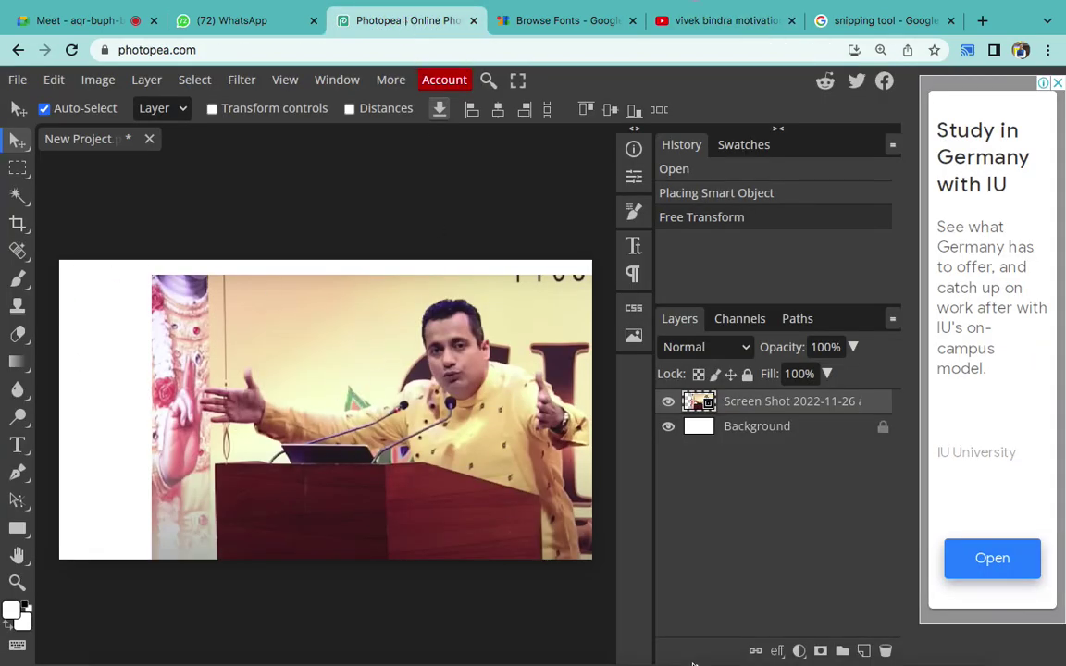
click(726, 622)
scroll(679, 500, down, 5)
- Add '1. Place Image' to the Word notes and start item 2
key(Return)
text(1. Place I)
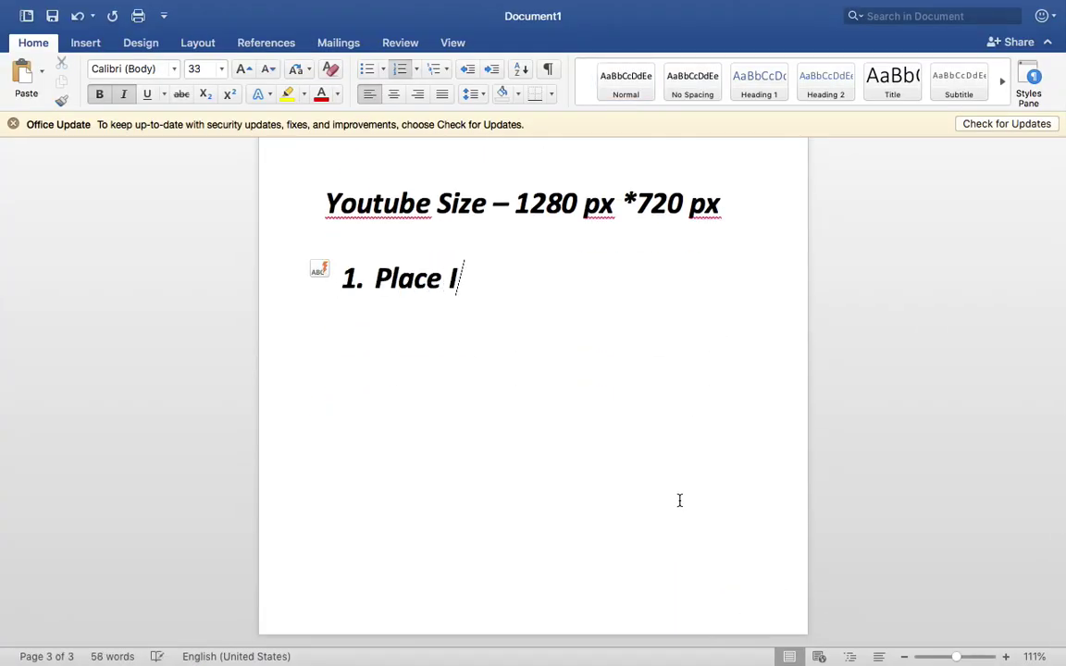
text(mage)
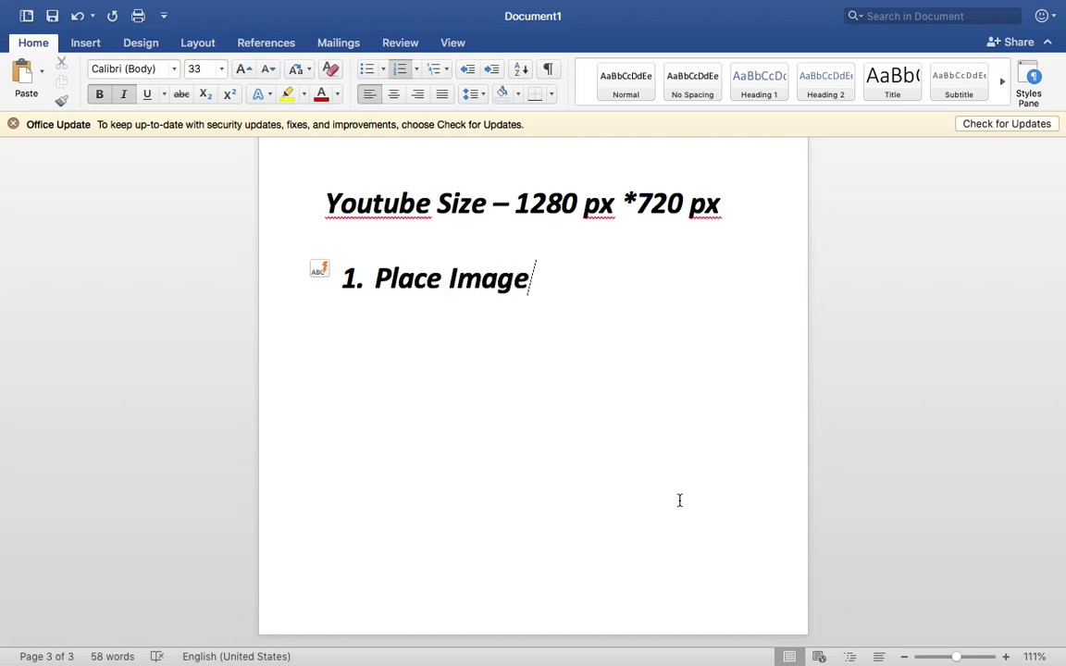
key(Return)
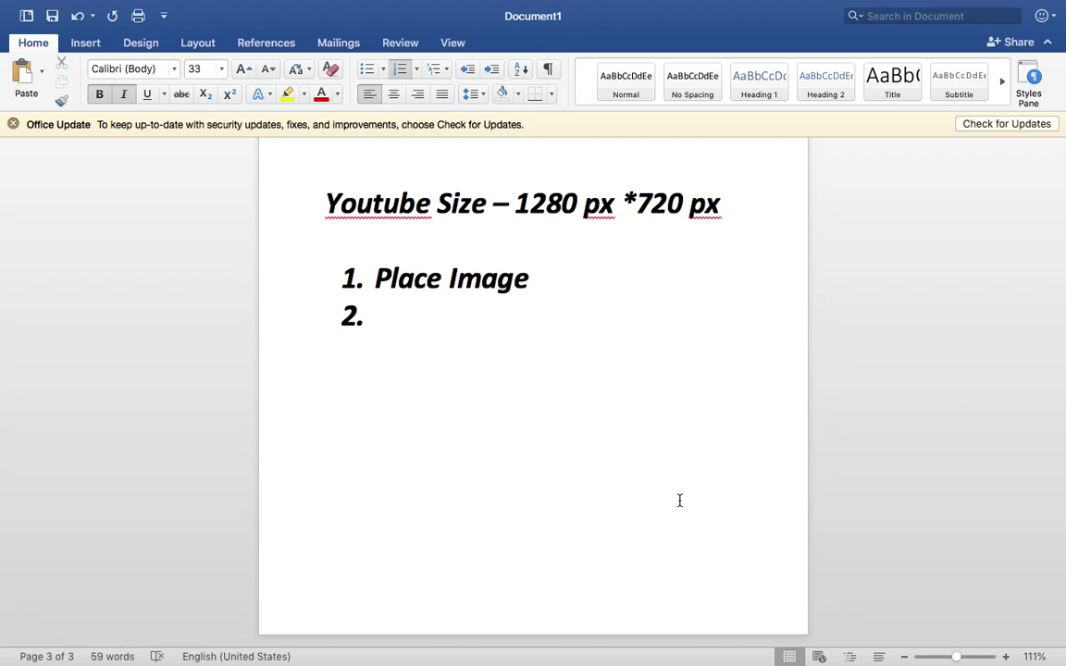
key(ctrl+Right)
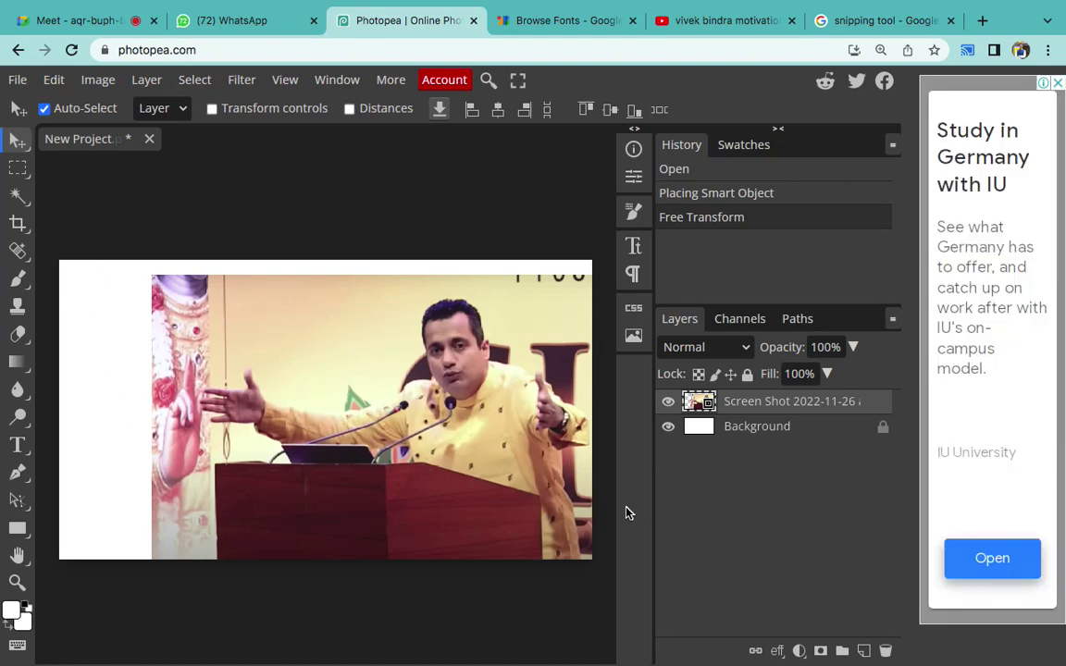
- Add a black Color Fill layer over the speaker photo and note 'Color Fill' as item 2
click(777, 400)
click(753, 405)
click(767, 407)
click(800, 651)
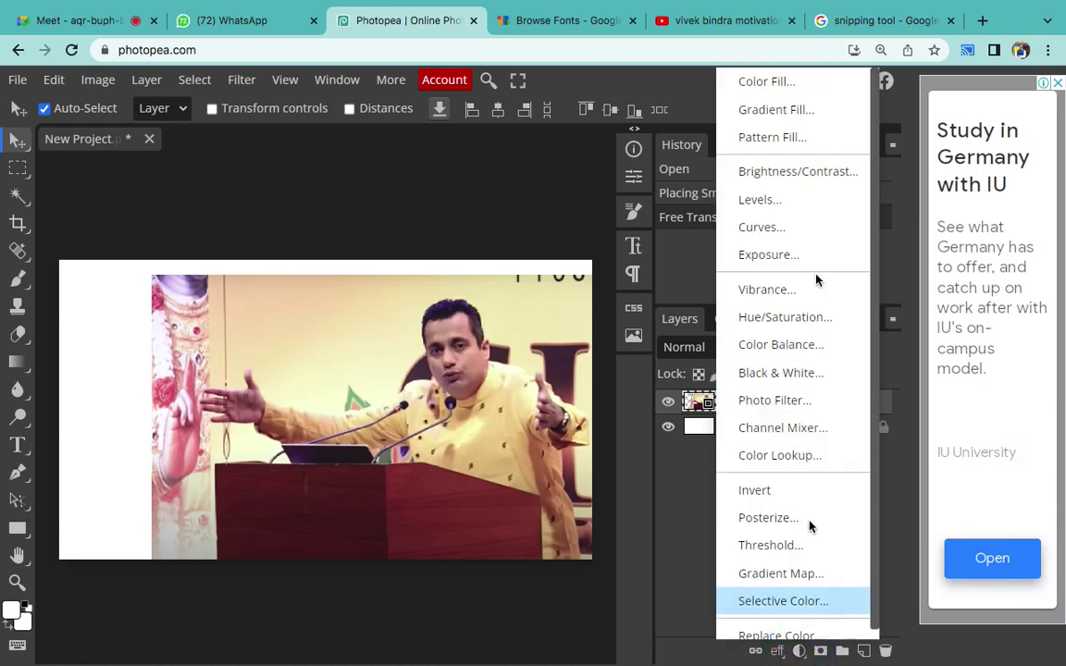
click(774, 85)
drag(231, 430, 141, 490)
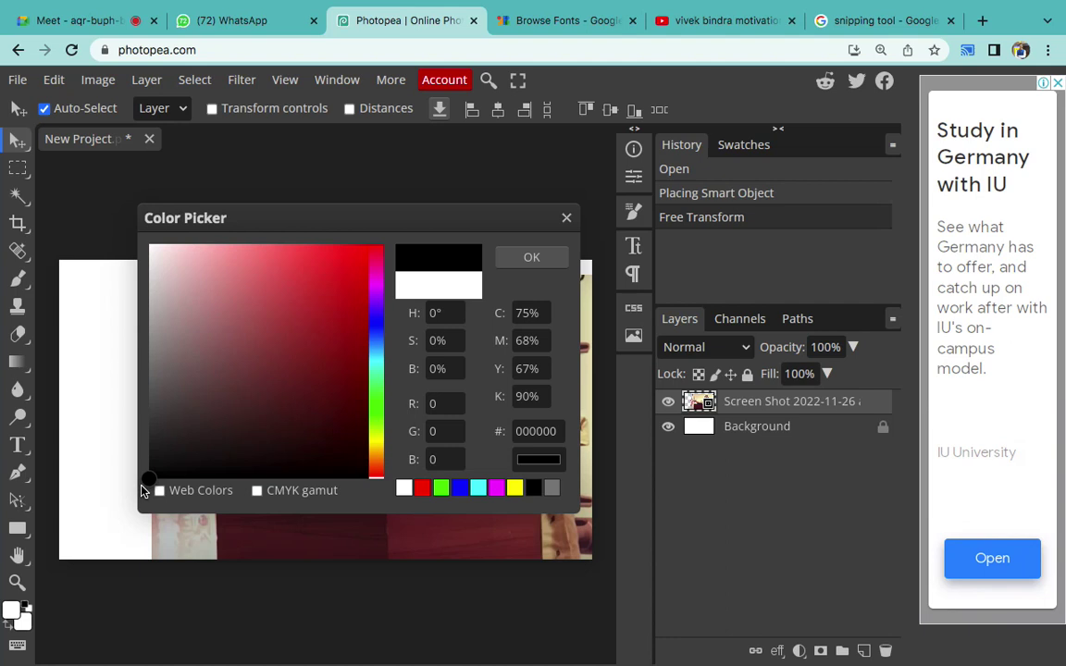
click(526, 257)
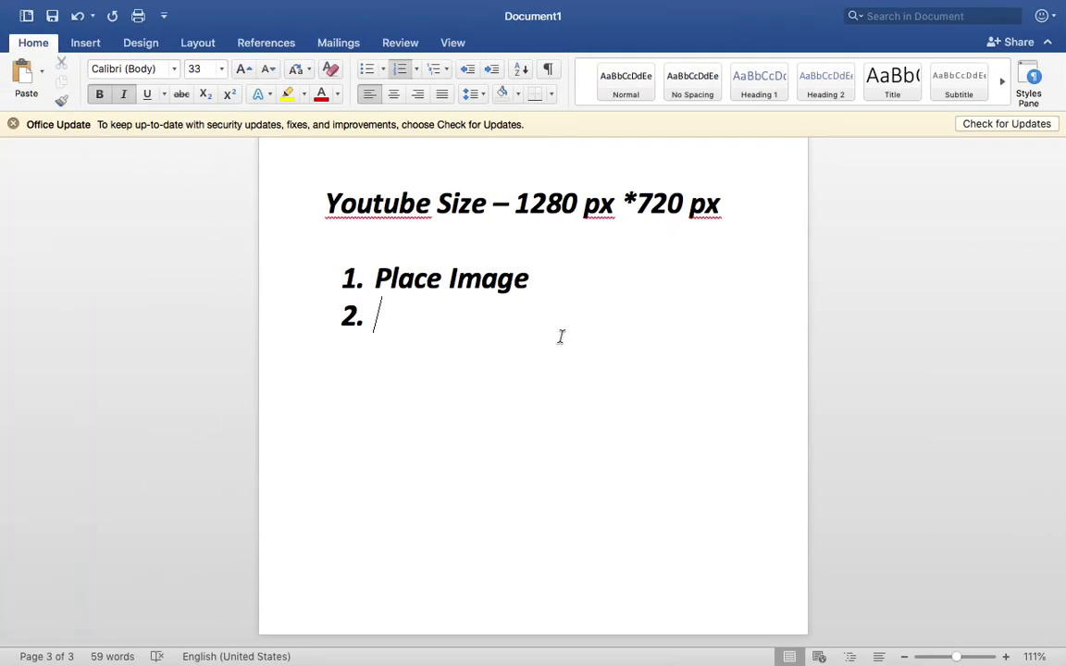
text(Color )
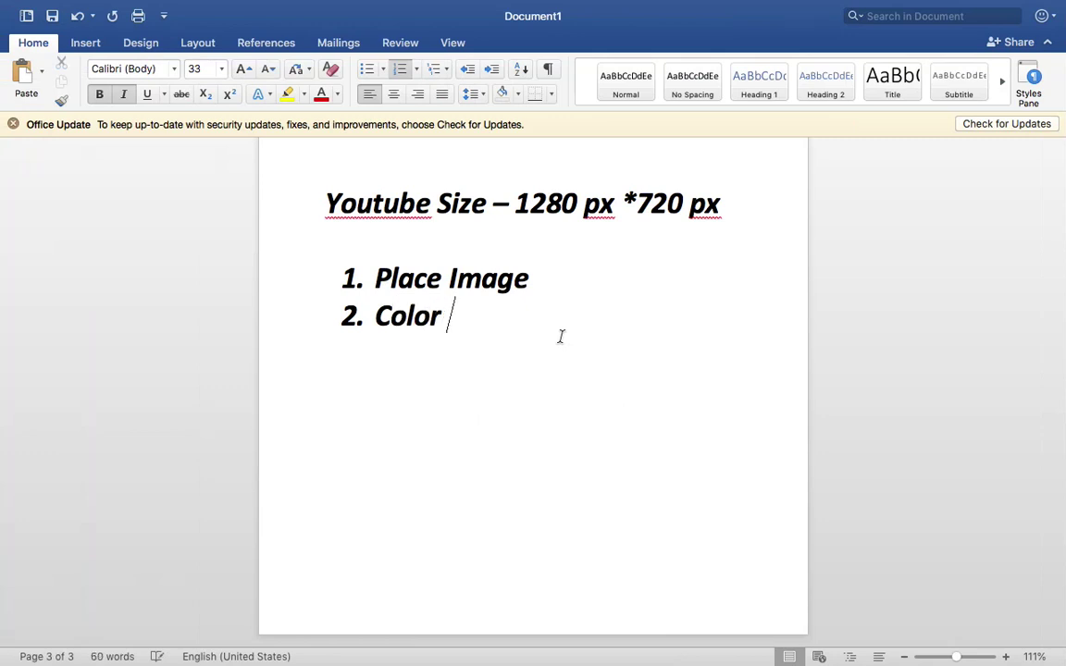
text(Fill)
key(Return)
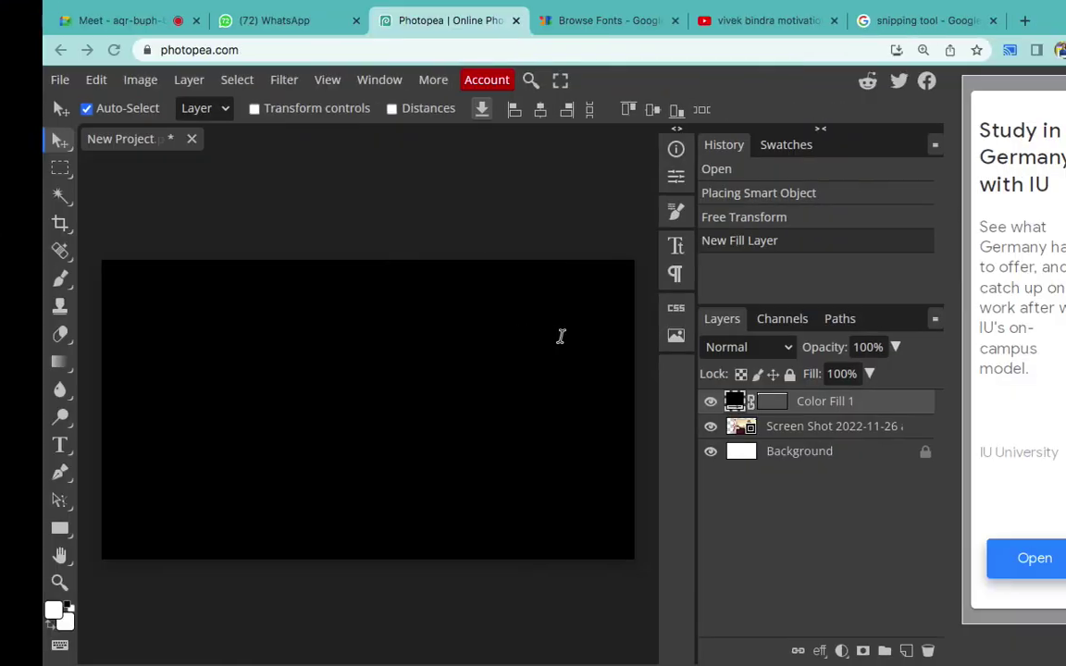
- Undo and re-add the black Color Fill layer above the photo, then select its mask
click(773, 426)
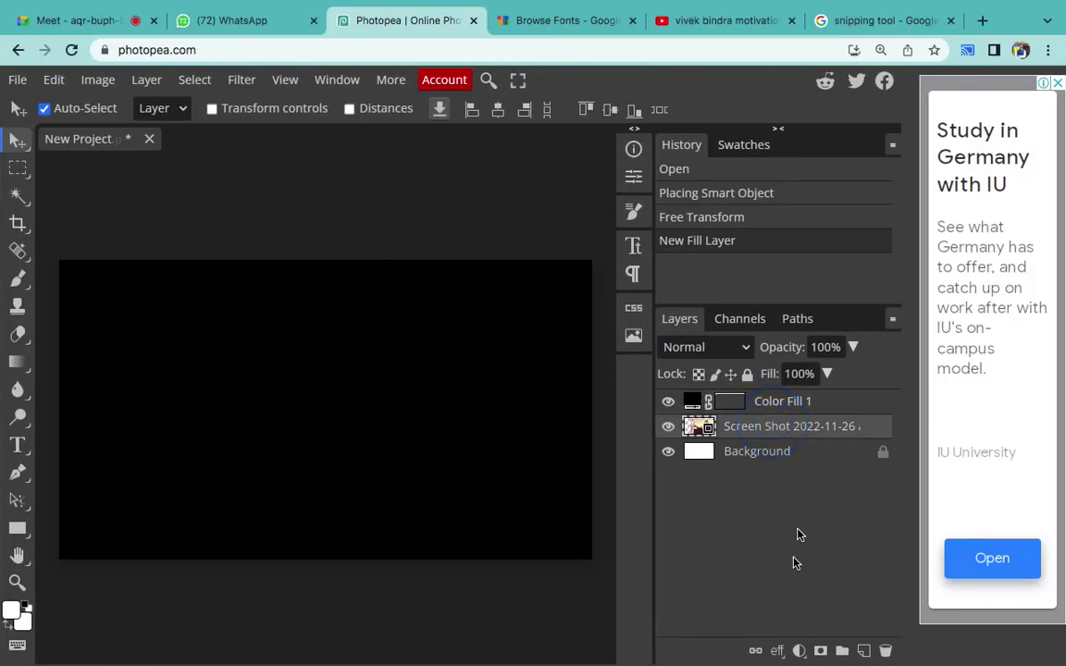
key(ctrl+z)
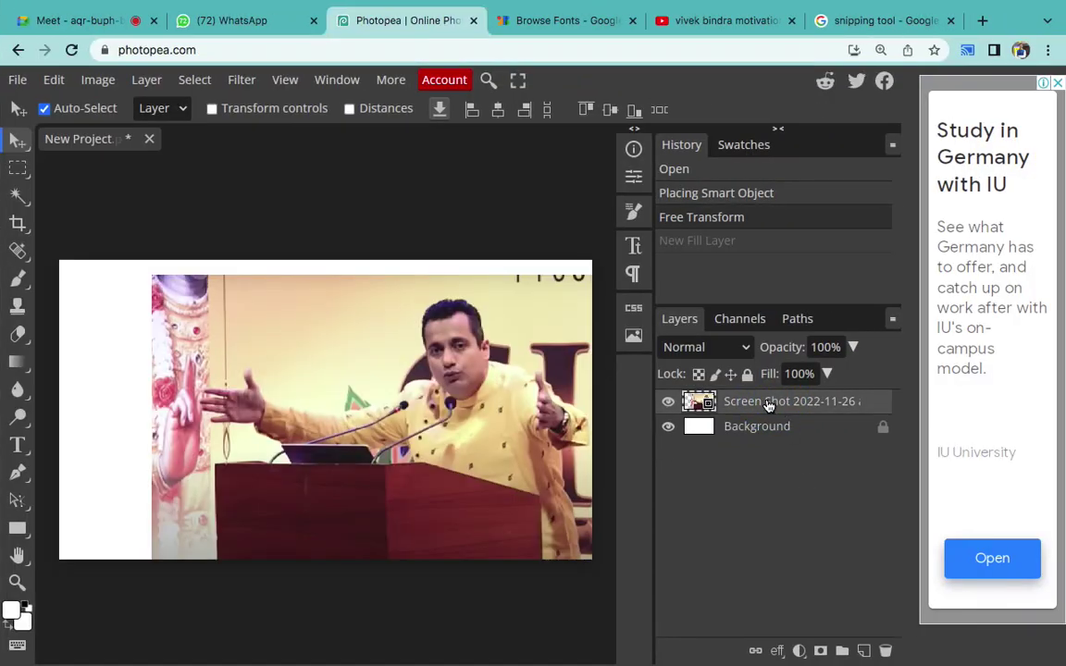
click(799, 651)
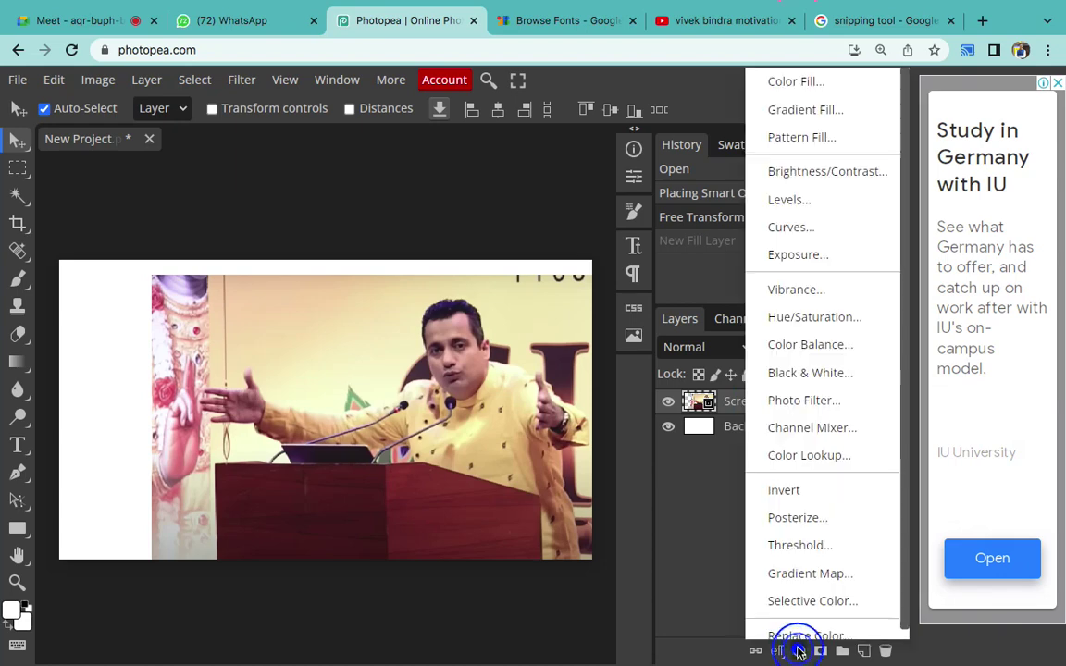
click(787, 81)
click(163, 472)
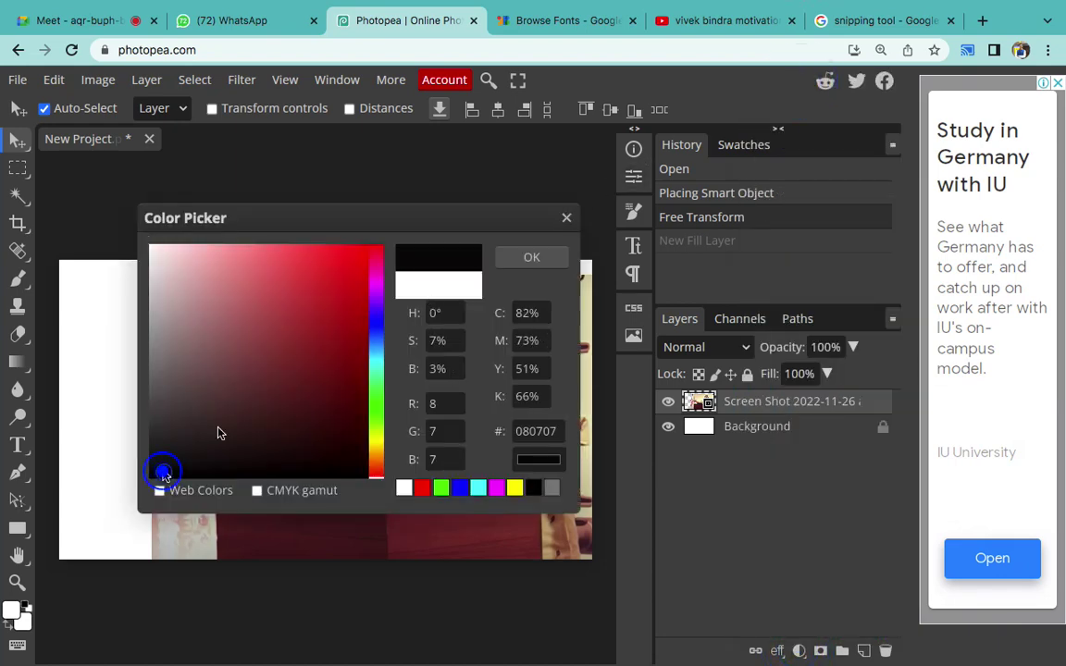
click(533, 261)
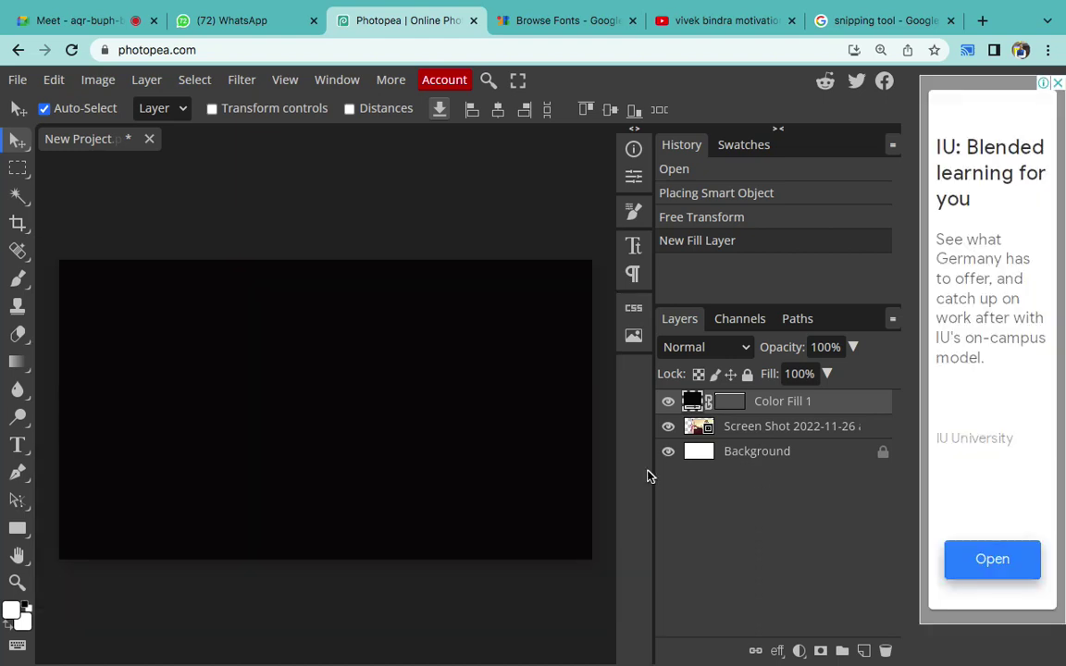
click(730, 408)
click(737, 409)
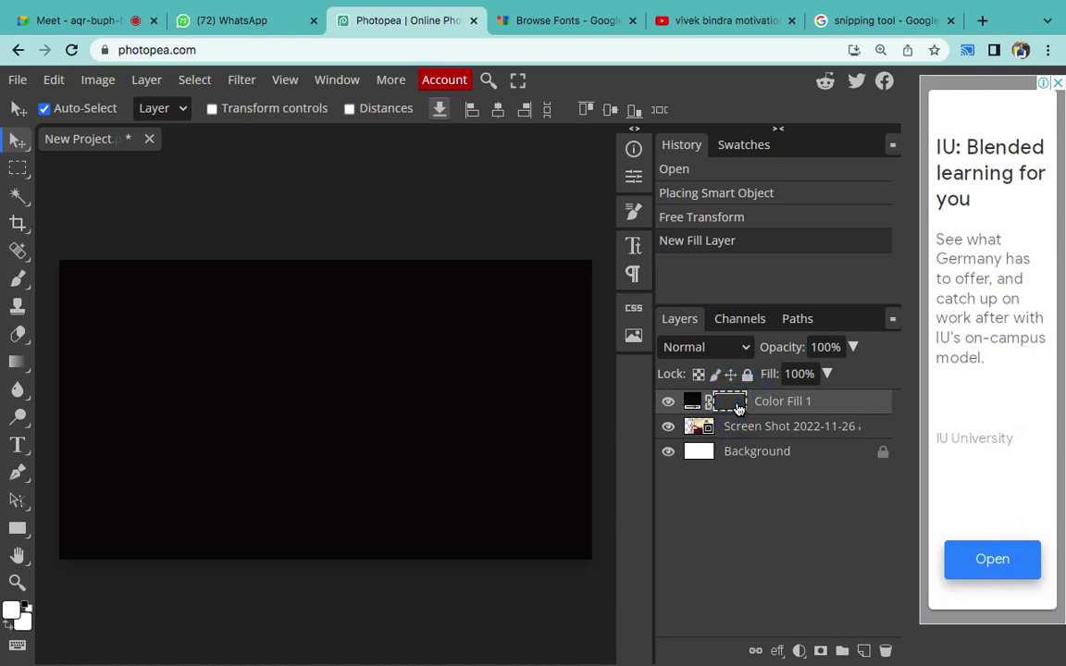
- Add 'Mask' to the Word step list, start item 4, and return to Photopea's Gradient tool
text(Mask)
key(Return)
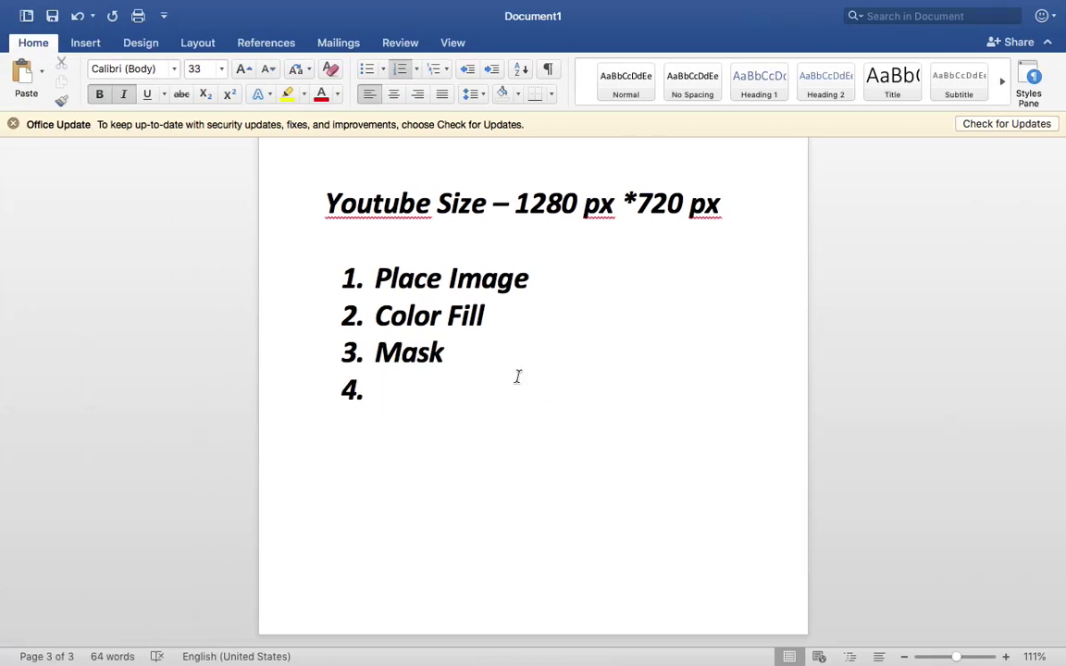
key(ctrl+Right)
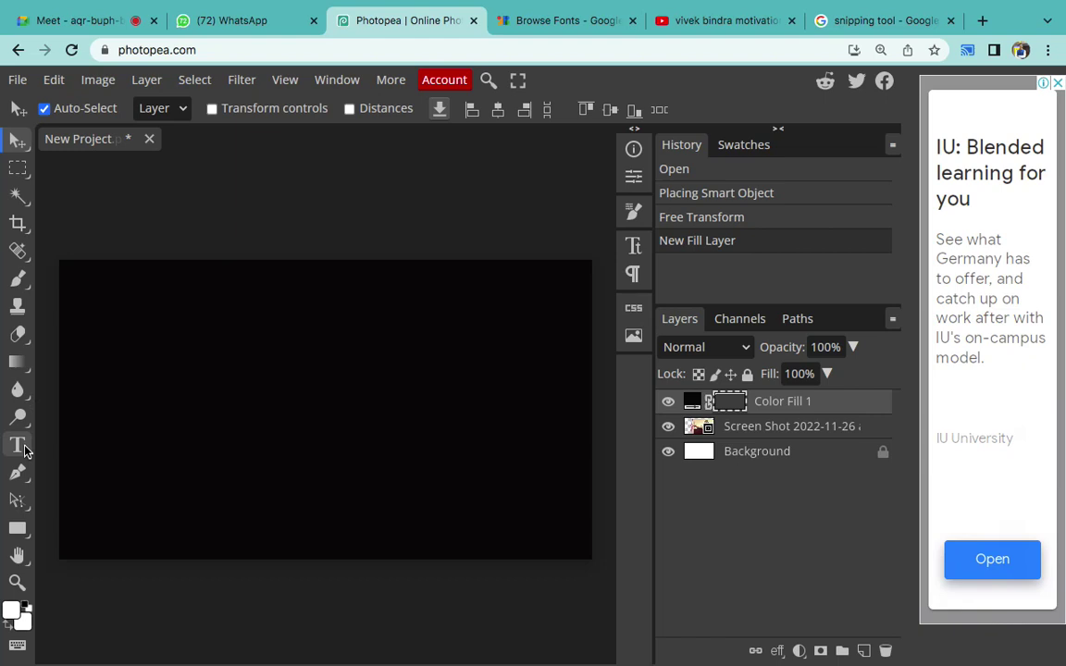
click(17, 362)
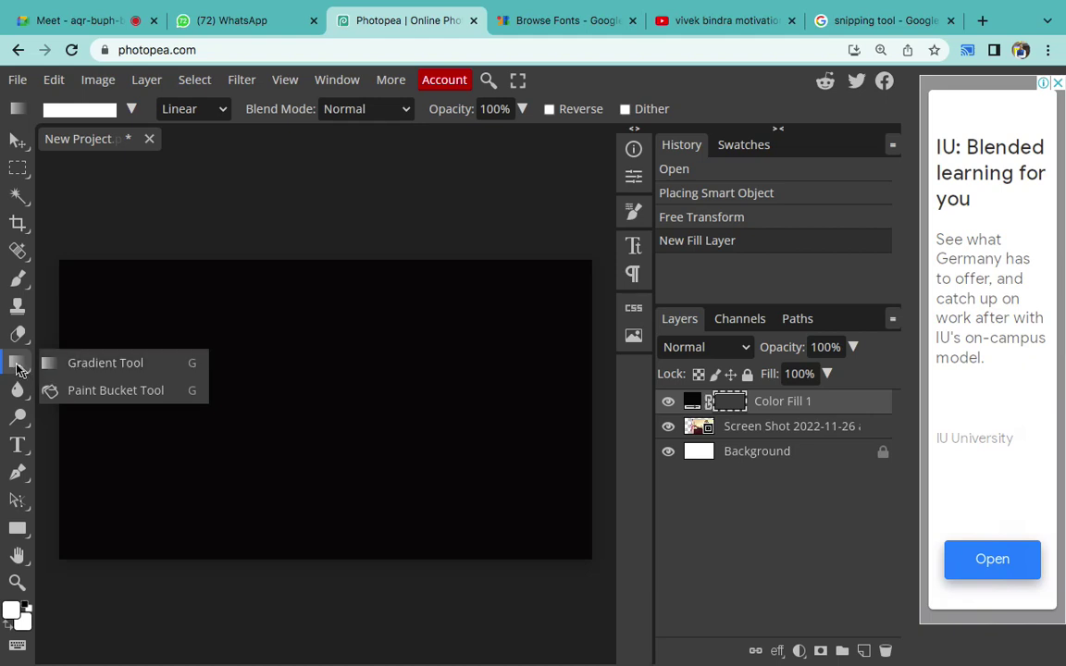
- Drag a black-to-white linear gradient leftward on the Color Fill 1 mask, revealing the photo on the right
click(17, 362)
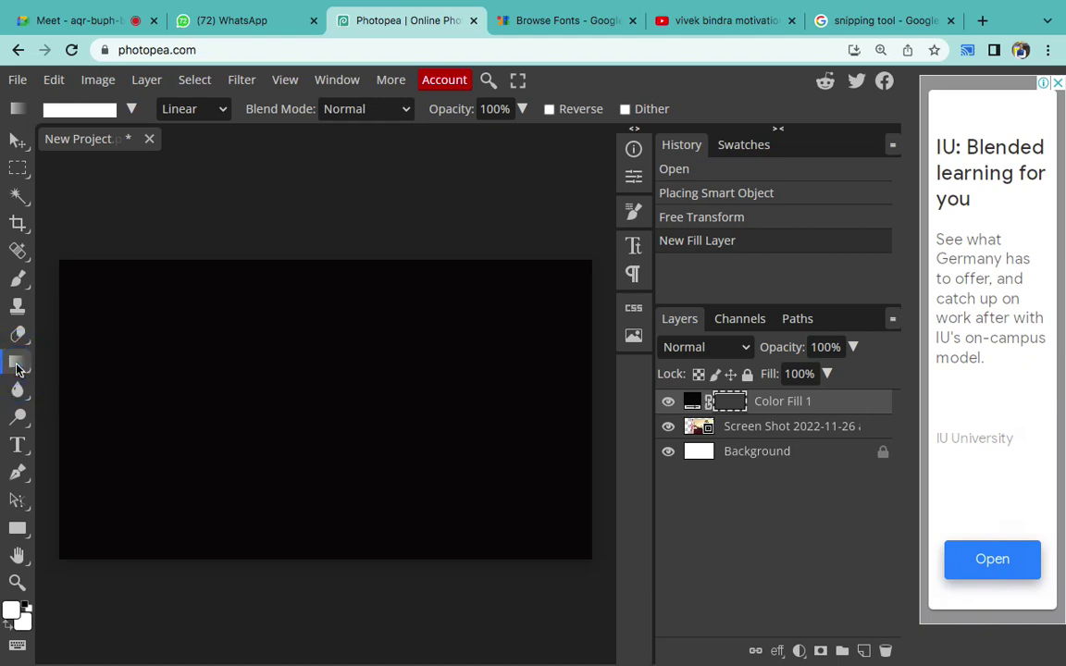
click(132, 109)
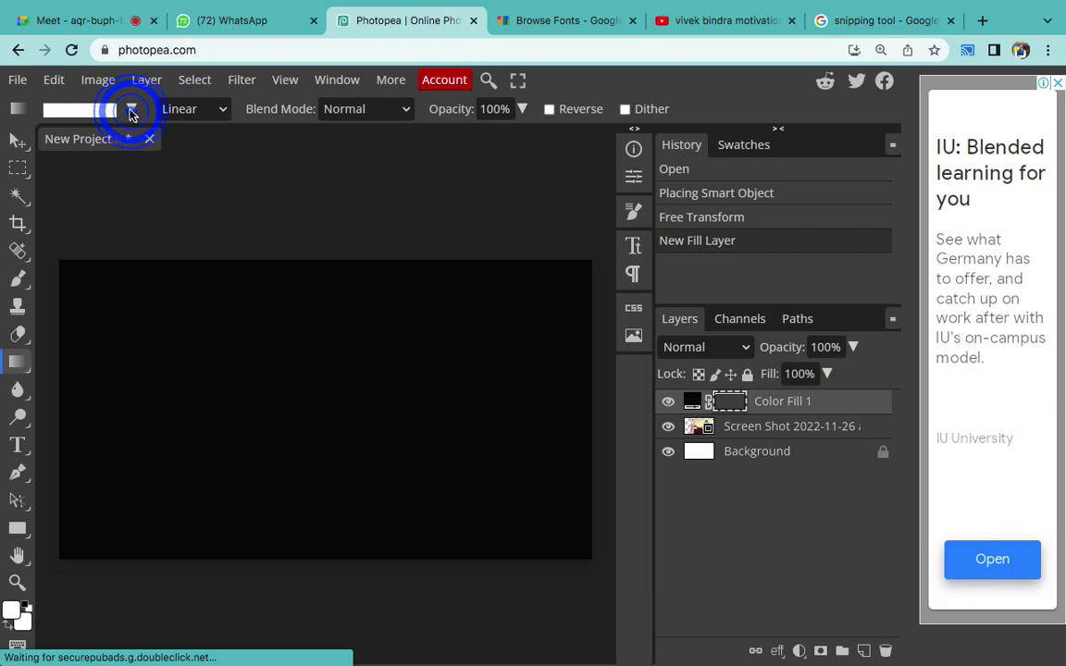
click(129, 145)
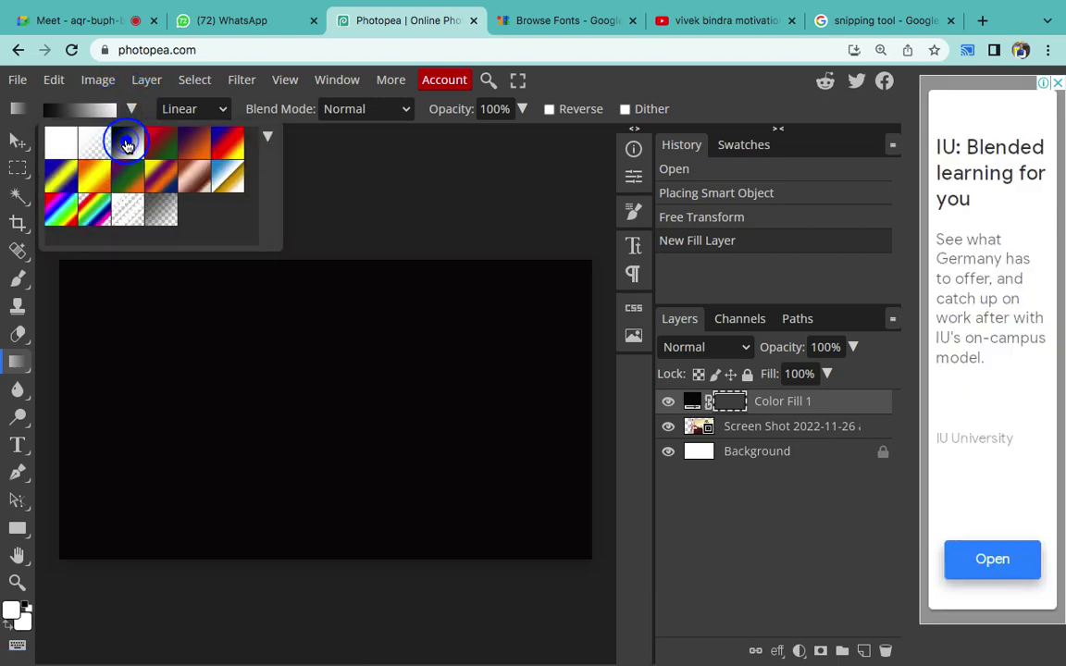
click(231, 402)
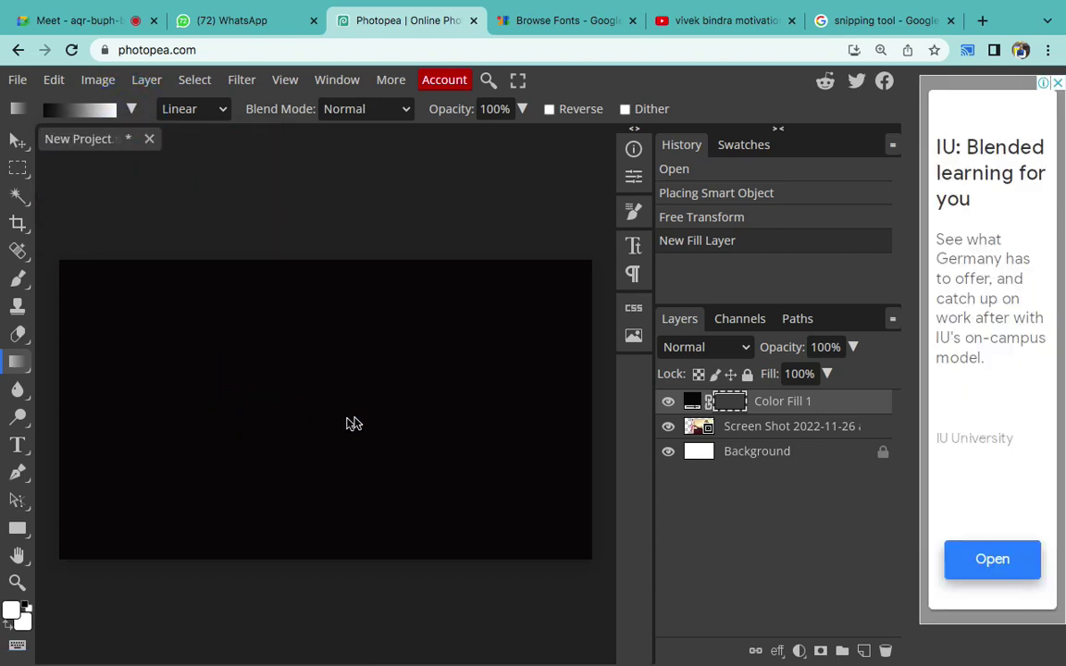
drag(423, 392, 111, 435)
drag(451, 426, 290, 428)
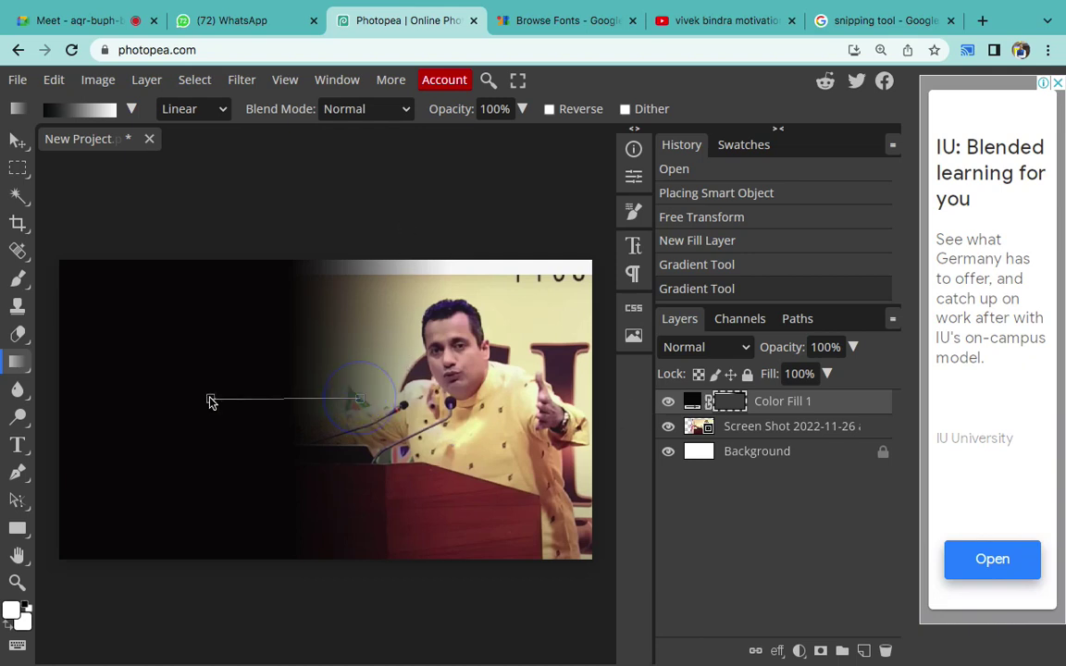
drag(358, 398, 211, 403)
drag(336, 368, 242, 364)
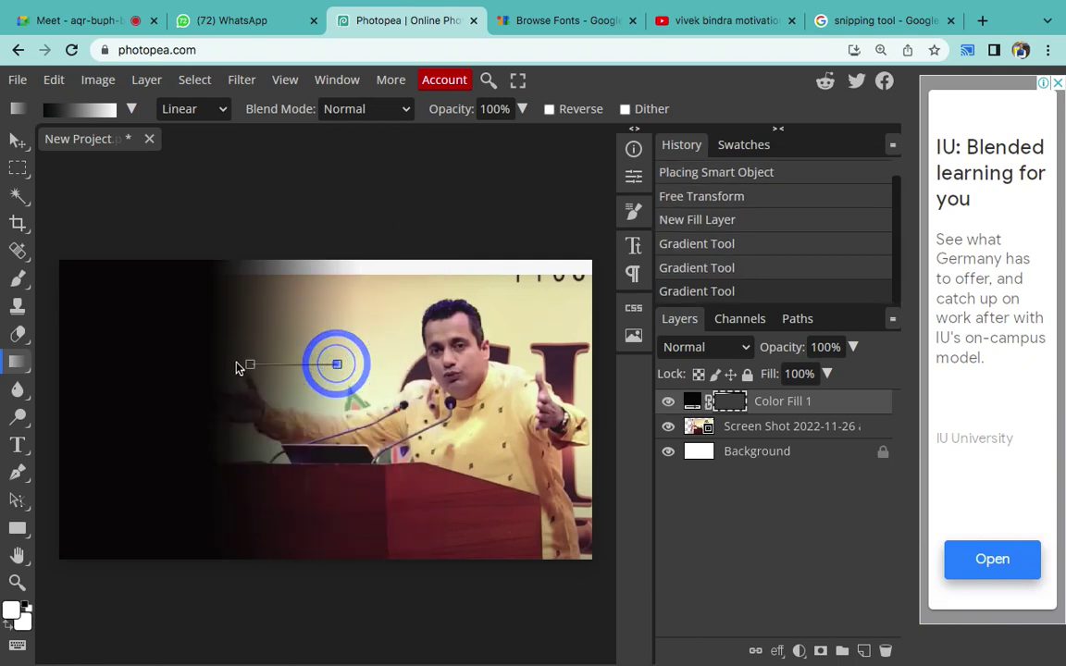
click(15, 140)
- Scale the speaker photo to about 116% and reposition it to fill the canvas
drag(499, 434, 500, 420)
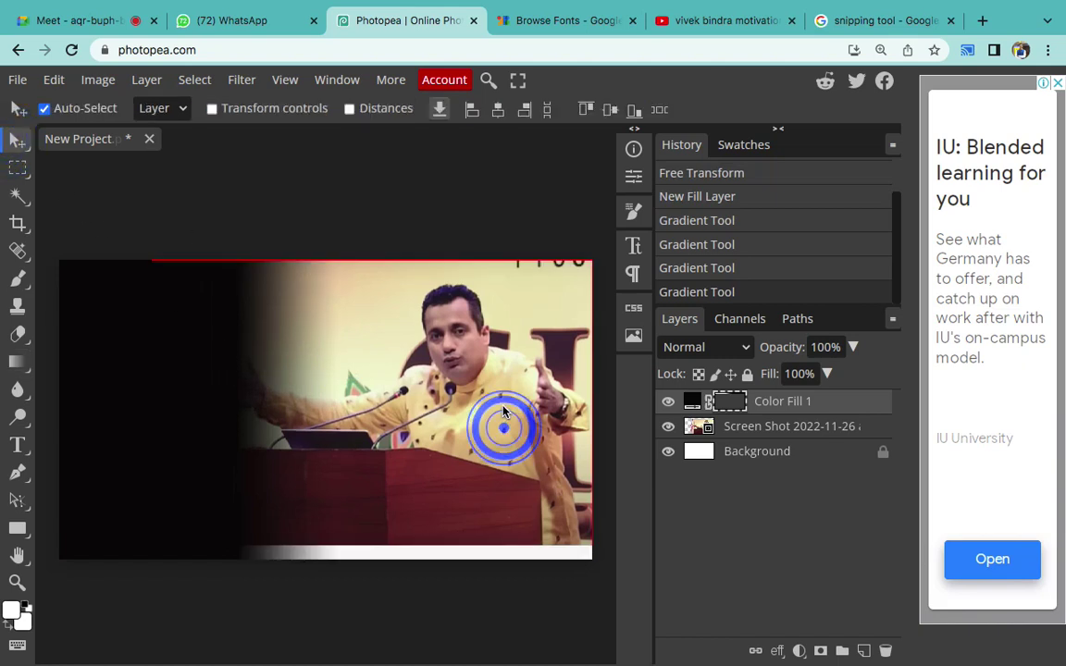
key(ctrl+t)
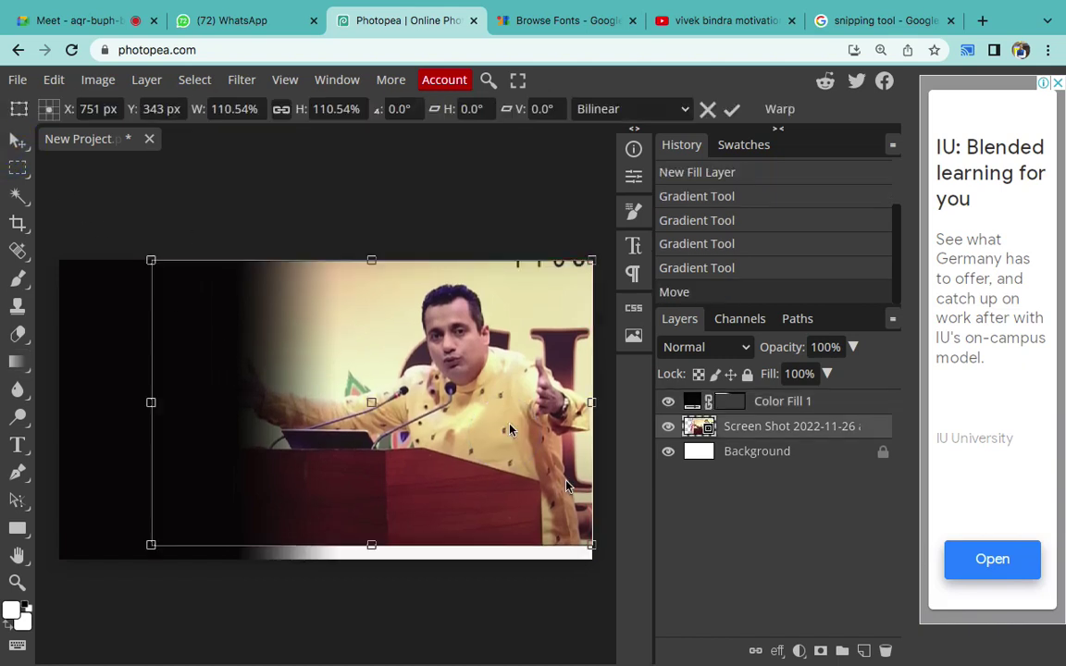
drag(590, 547, 614, 554)
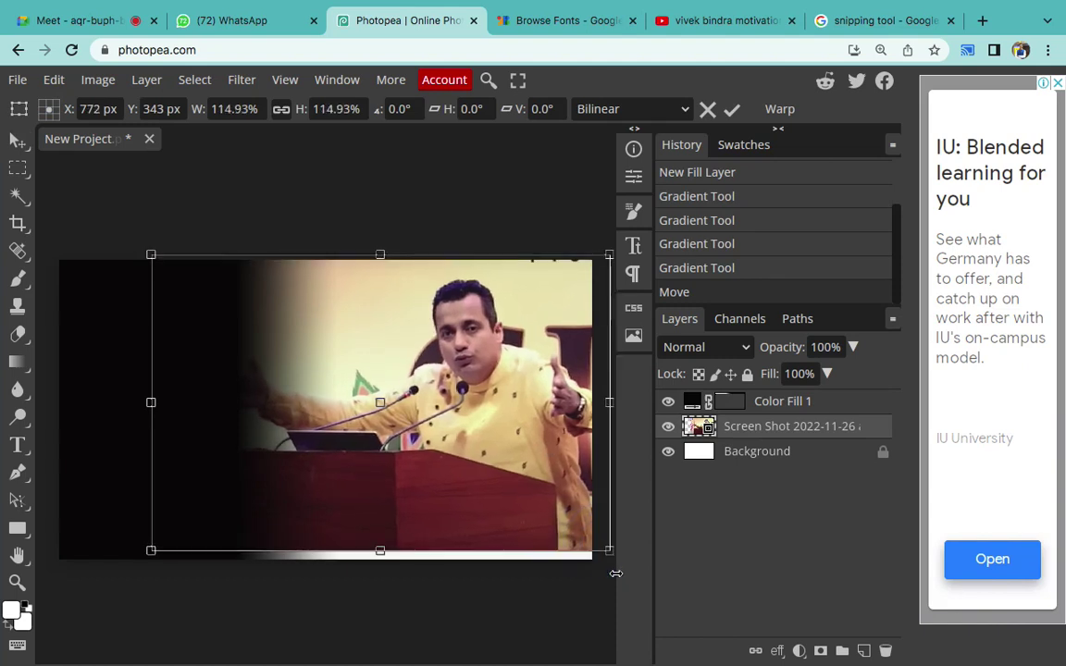
drag(482, 459, 485, 452)
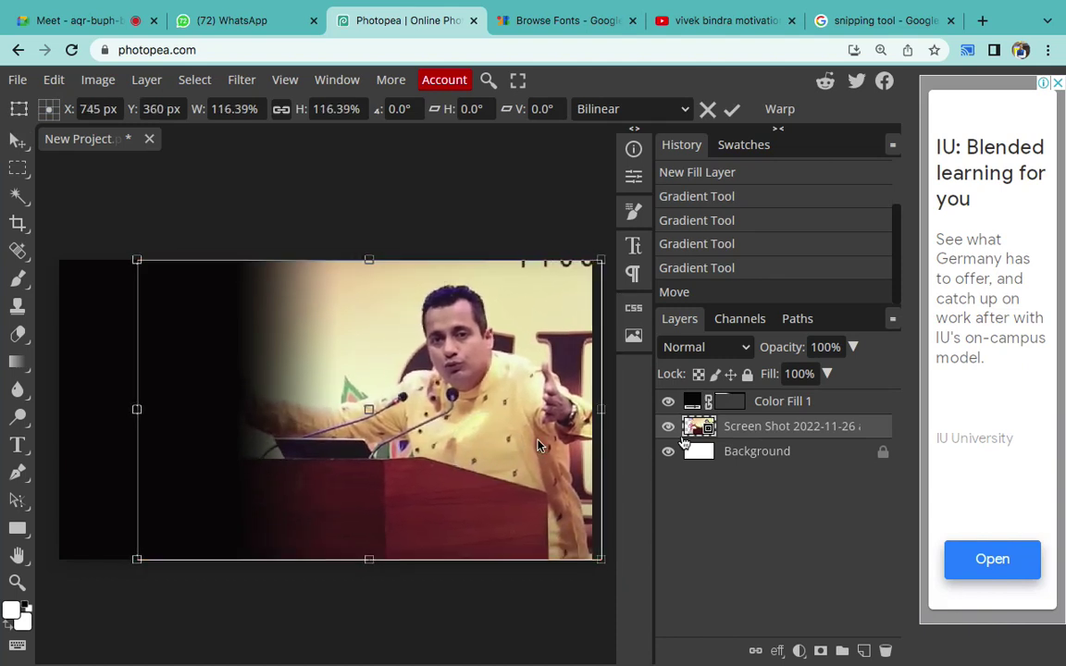
click(762, 452)
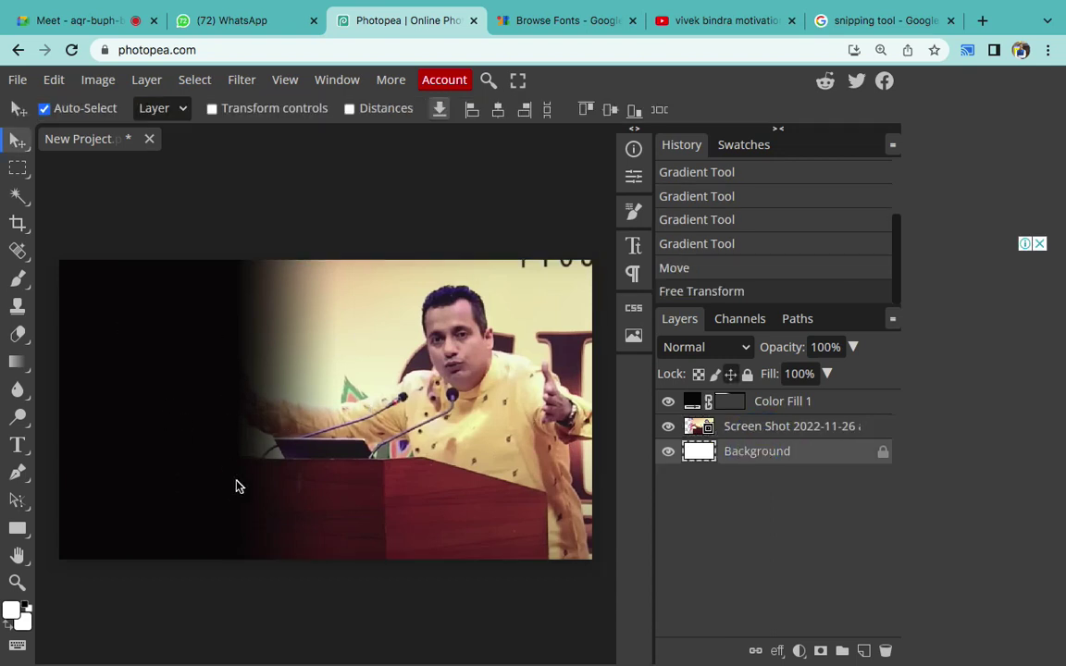
click(685, 23)
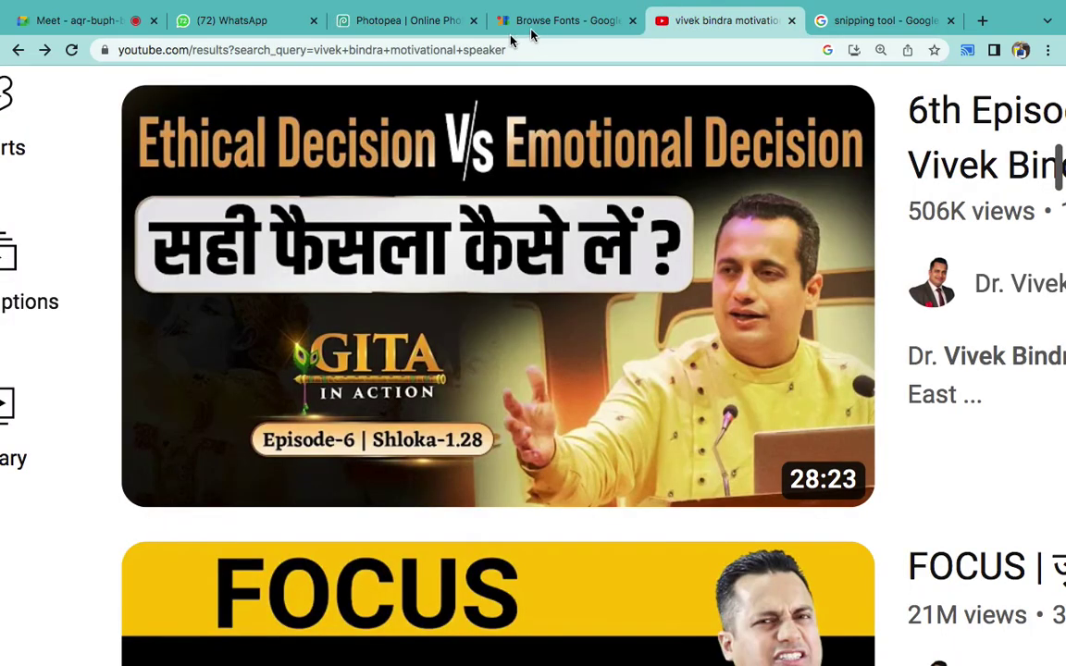
- Go back twice to the bbc hindi YouTube results, browse them, then return to Photopea
click(19, 51)
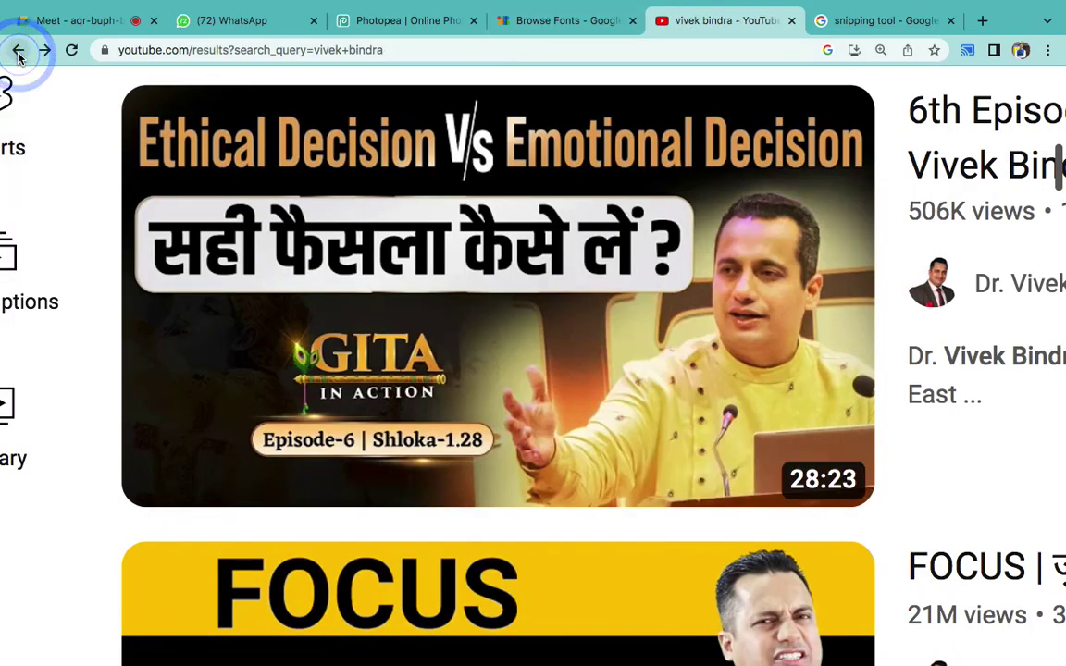
click(18, 52)
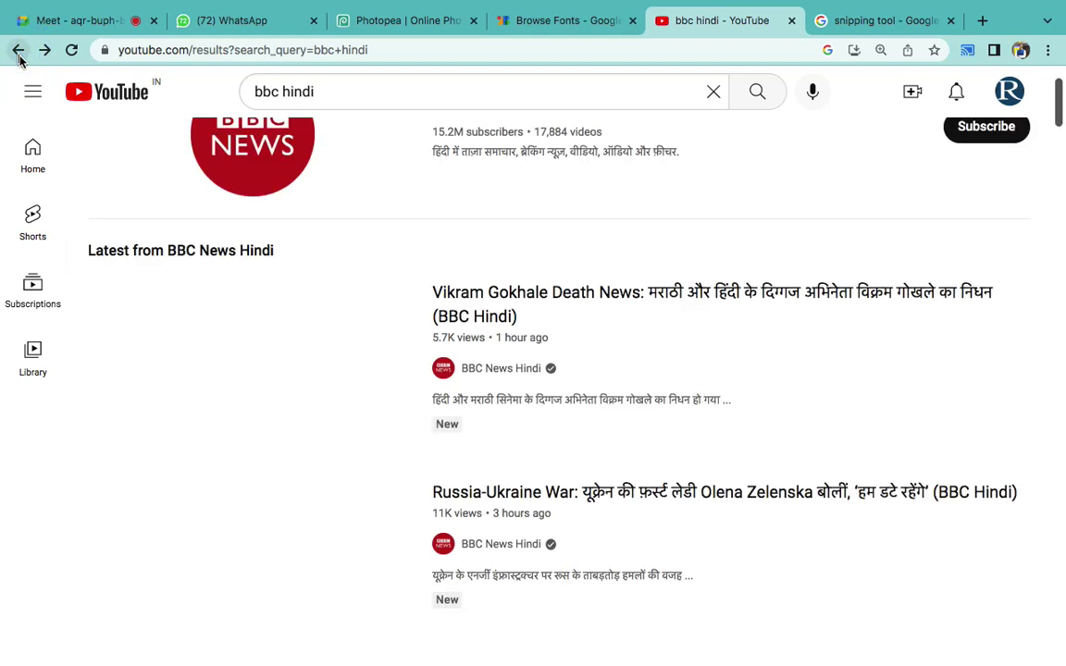
scroll(440, 352, down, 2)
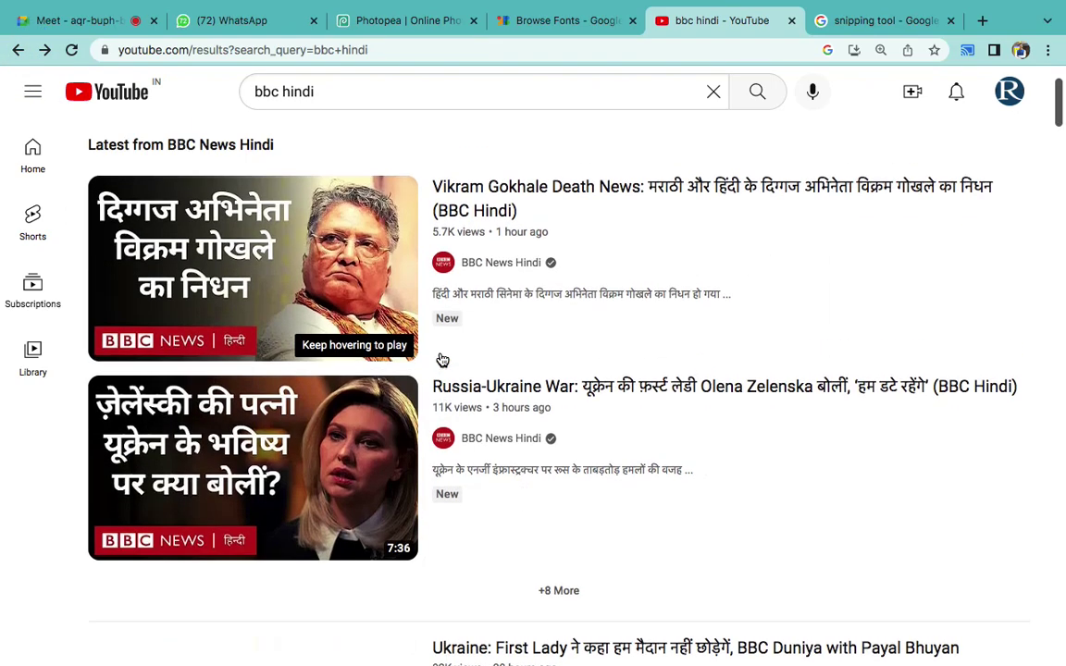
scroll(112, 305, up, 1)
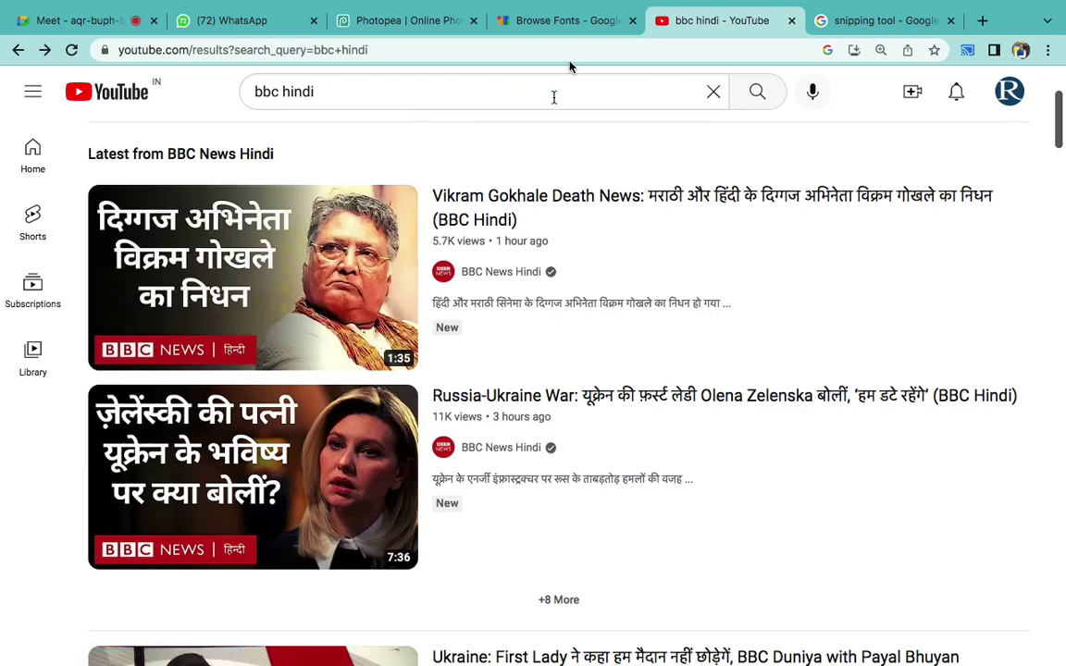
click(427, 21)
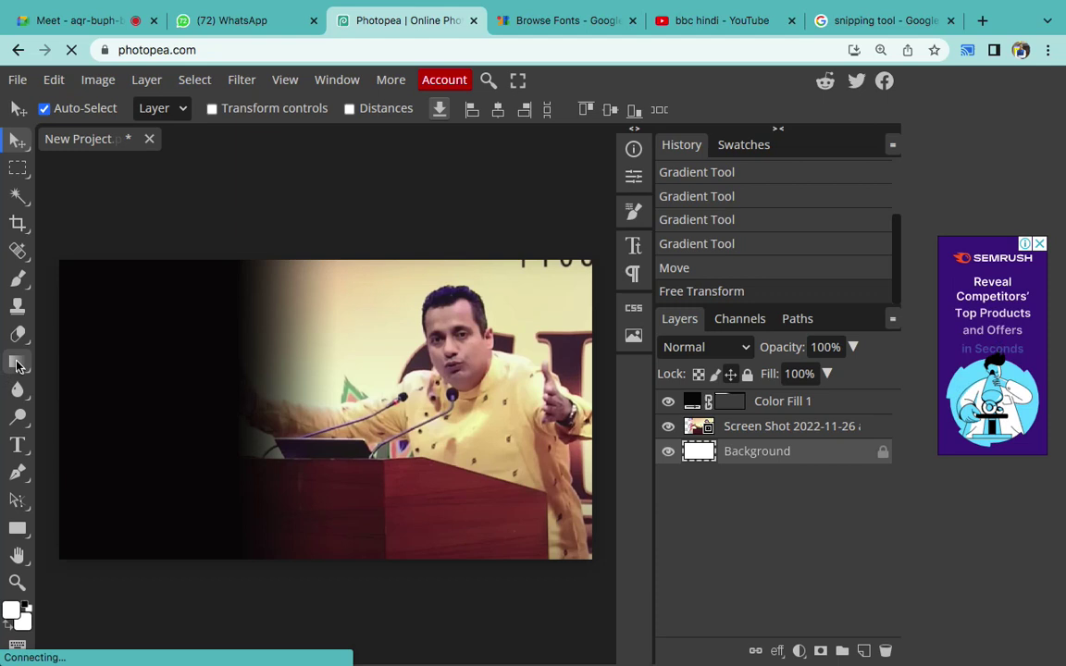
- Switch to the Gradient tool, draw a first fade, and target the Color Fill 1 mask
right_click(17, 365)
click(92, 362)
mouse_move(337, 364)
mouse_down()
mouse_move(192, 373)
mouse_move(162, 362)
mouse_up()
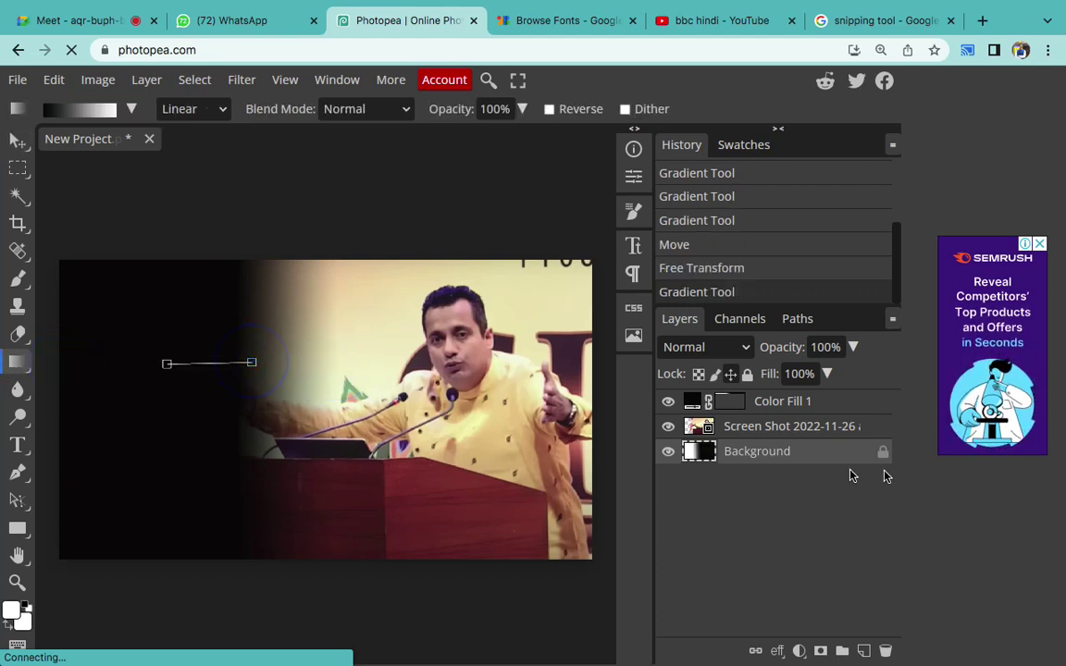
click(794, 402)
click(731, 404)
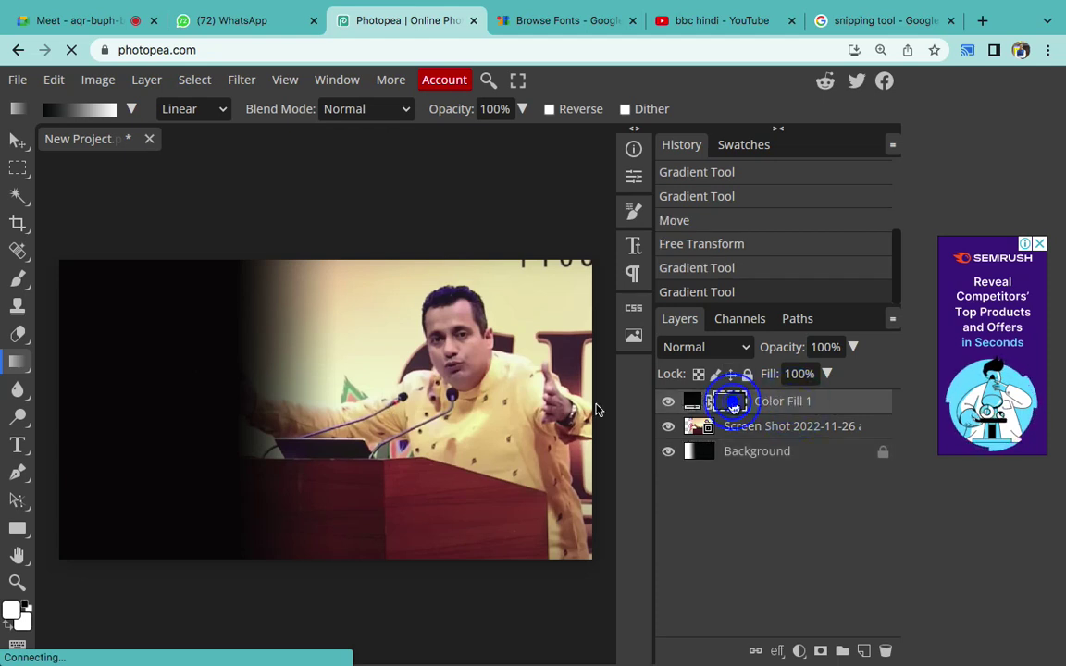
- Redraw the mask fade several times for a narrower black left band, undoing the last attempt
drag(236, 352, 317, 352)
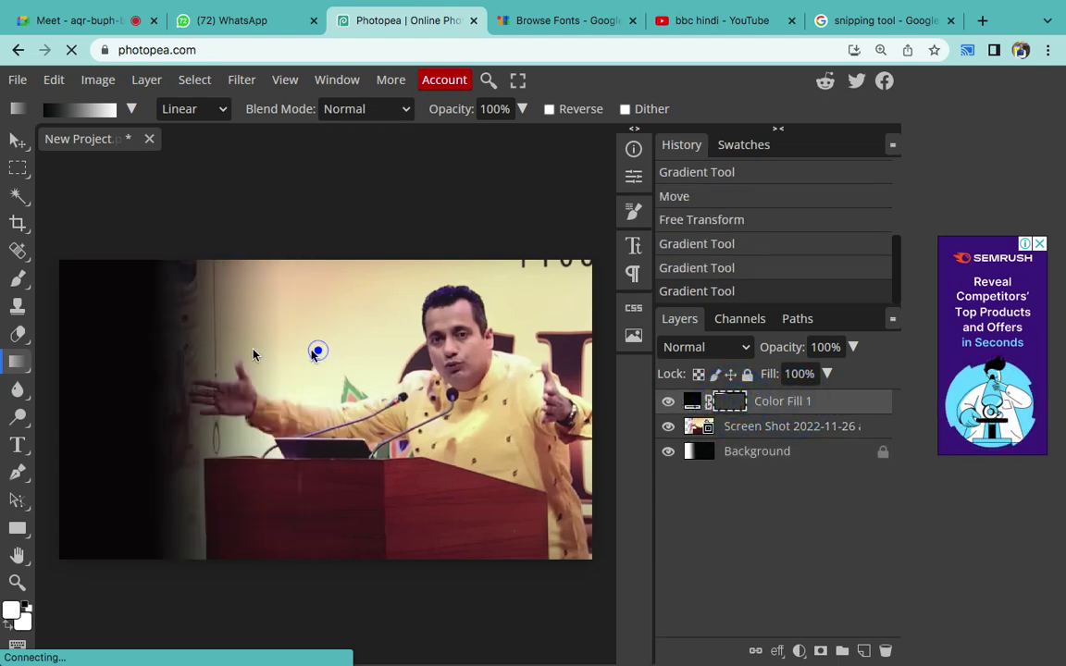
drag(192, 362, 193, 363)
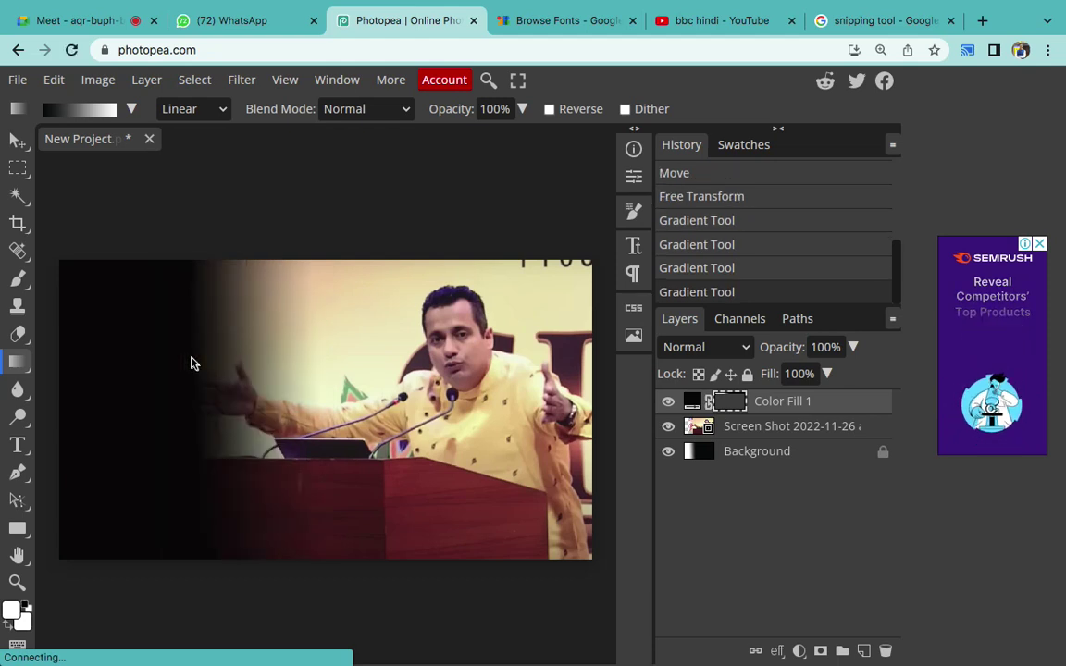
drag(377, 332, 317, 337)
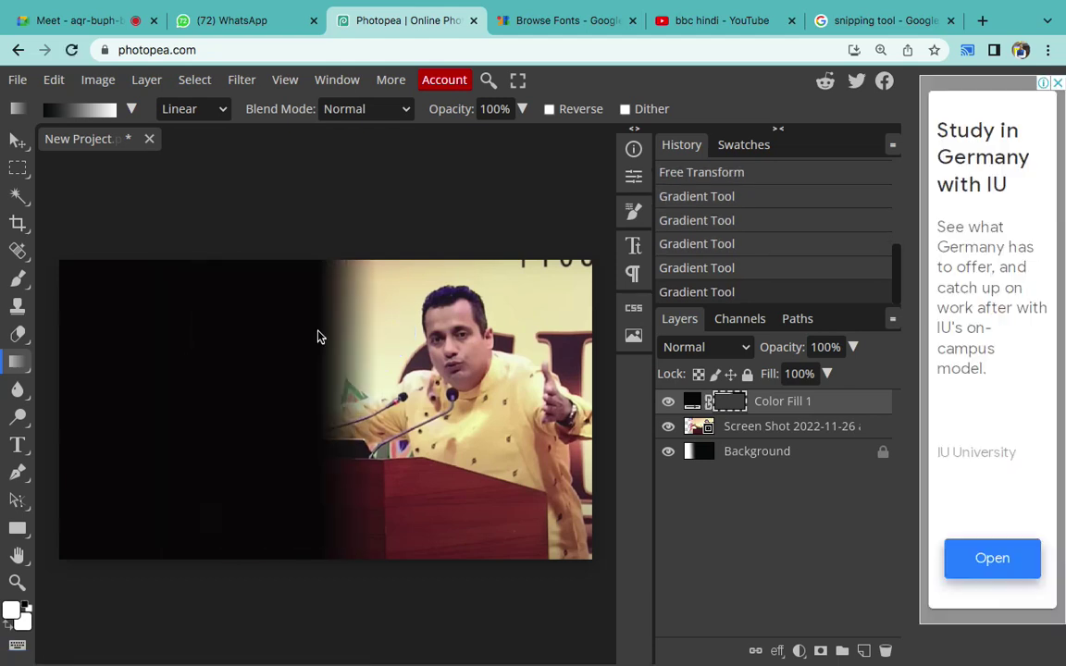
drag(416, 343, 133, 348)
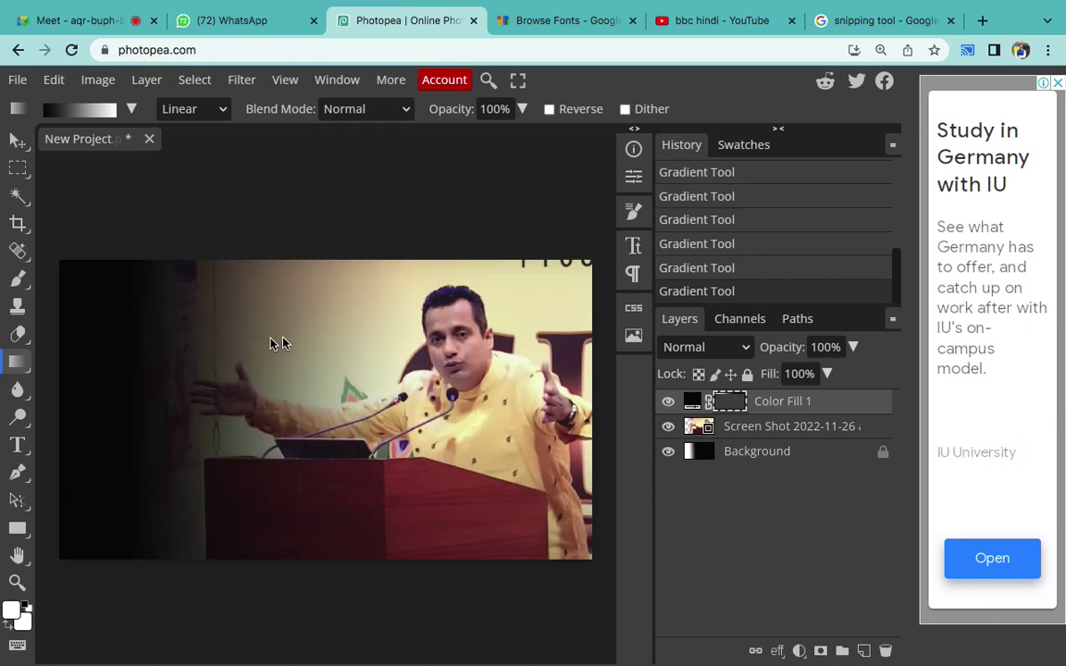
drag(357, 335, 114, 345)
drag(282, 330, 201, 331)
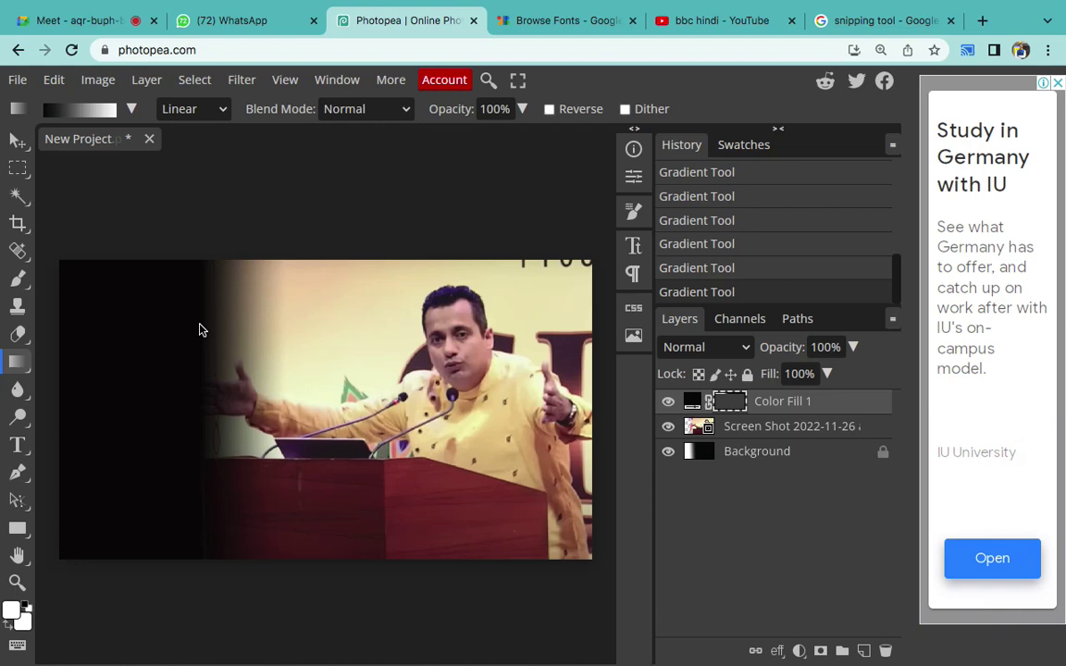
key(ctrl+z)
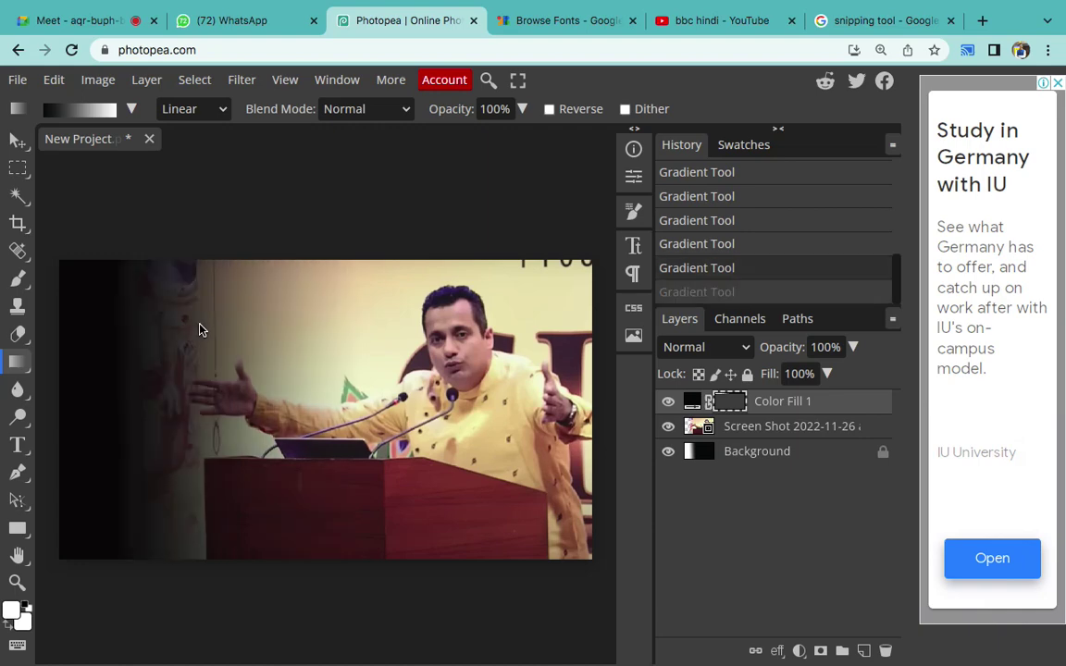
click(738, 637)
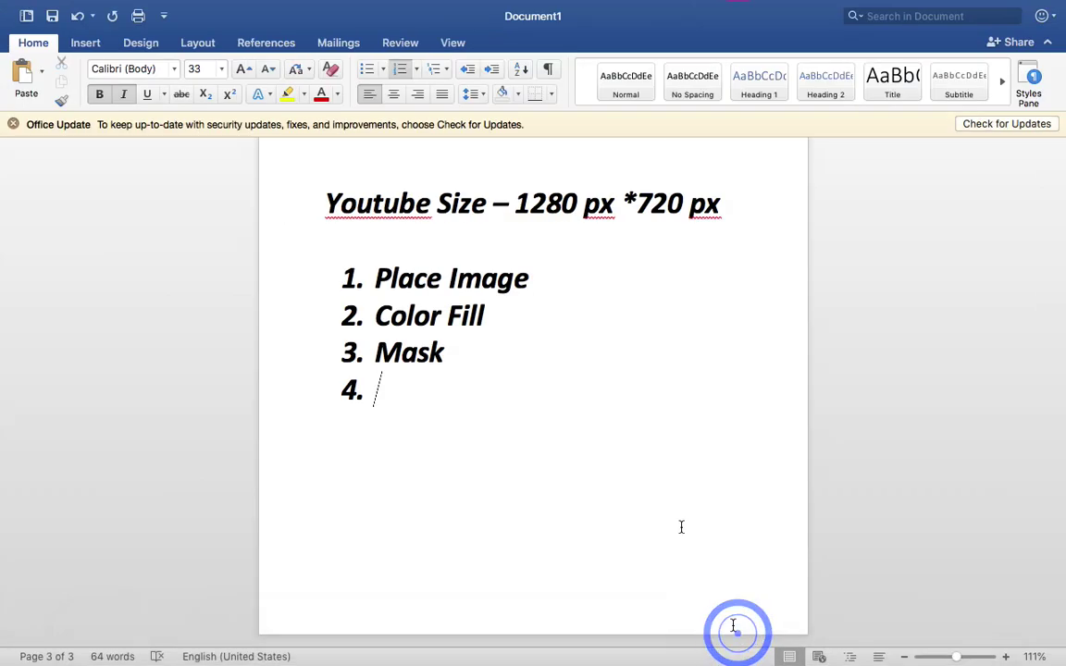
- Add list items 4 'Gradient – Black & White' and 5 'Line Draw' to the Word notes
triple_click(442, 282)
triple_click(440, 315)
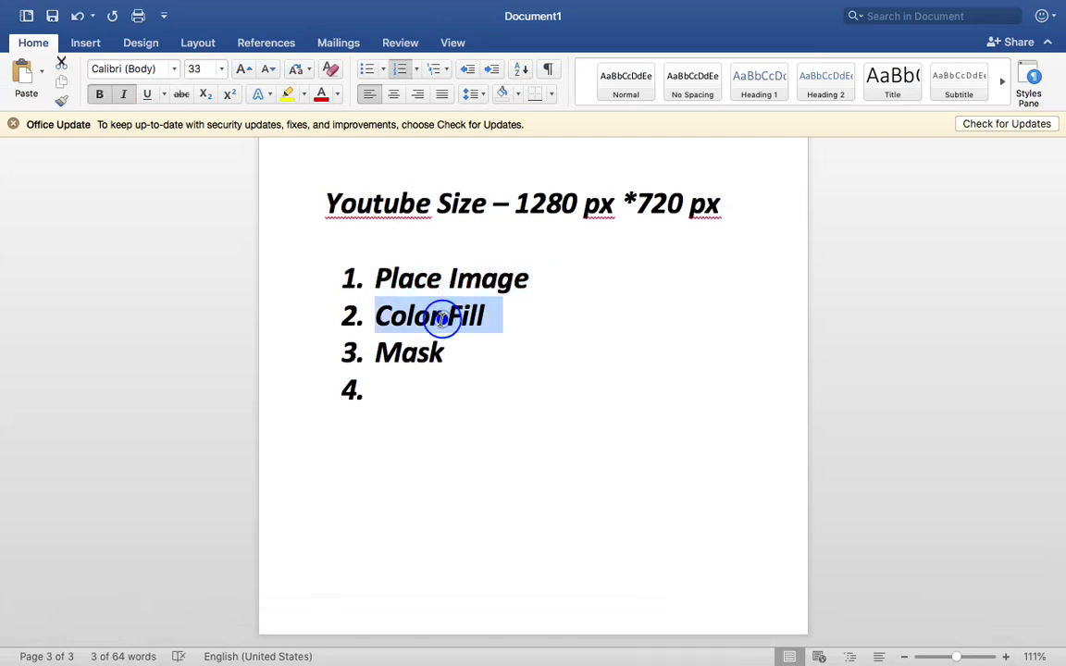
triple_click(427, 351)
click(430, 387)
text(Gradient Line Dr)
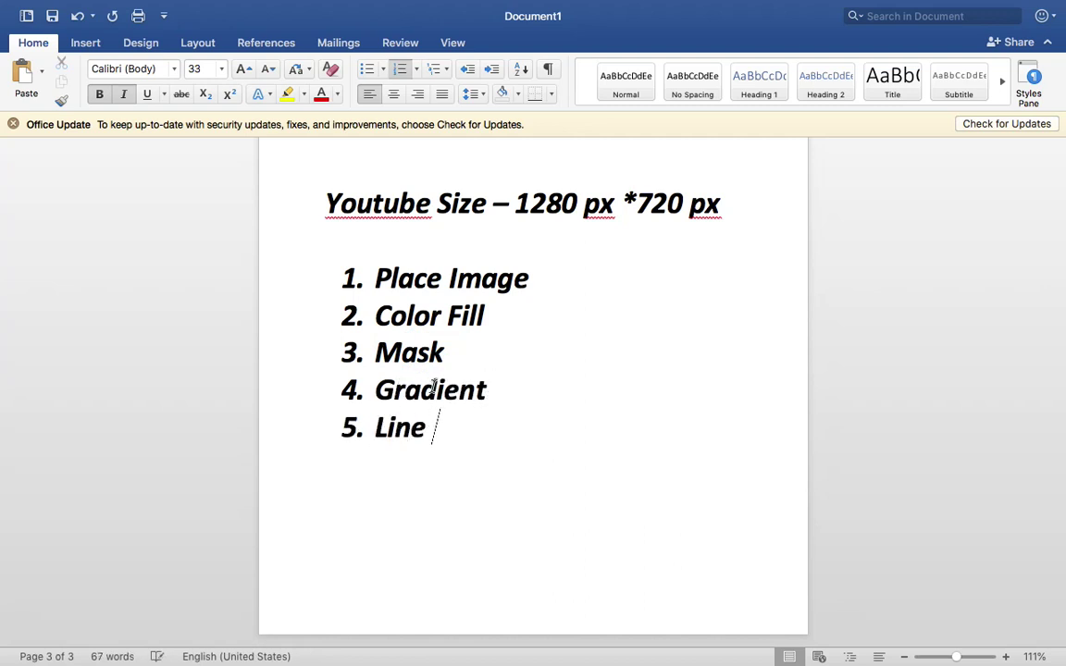
text(aw)
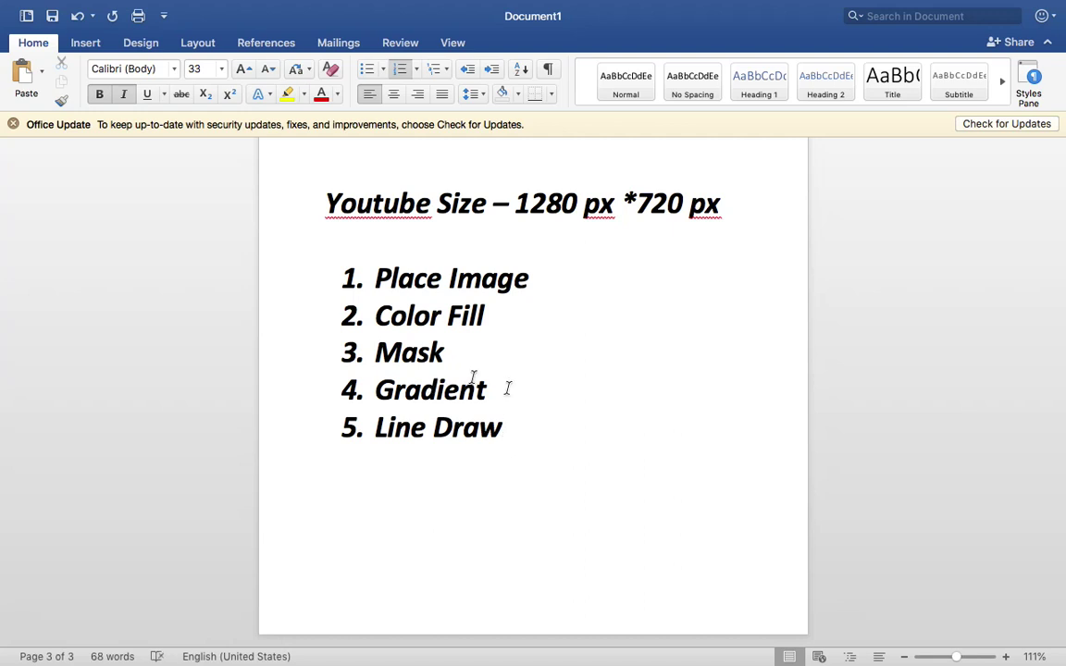
click(539, 387)
text(- )
text(ack & White)
- Remove bold formatting from all five list steps
click(380, 278)
shift+click(587, 435)
key(super+b)
click(591, 444)
key(ctrl+Right)
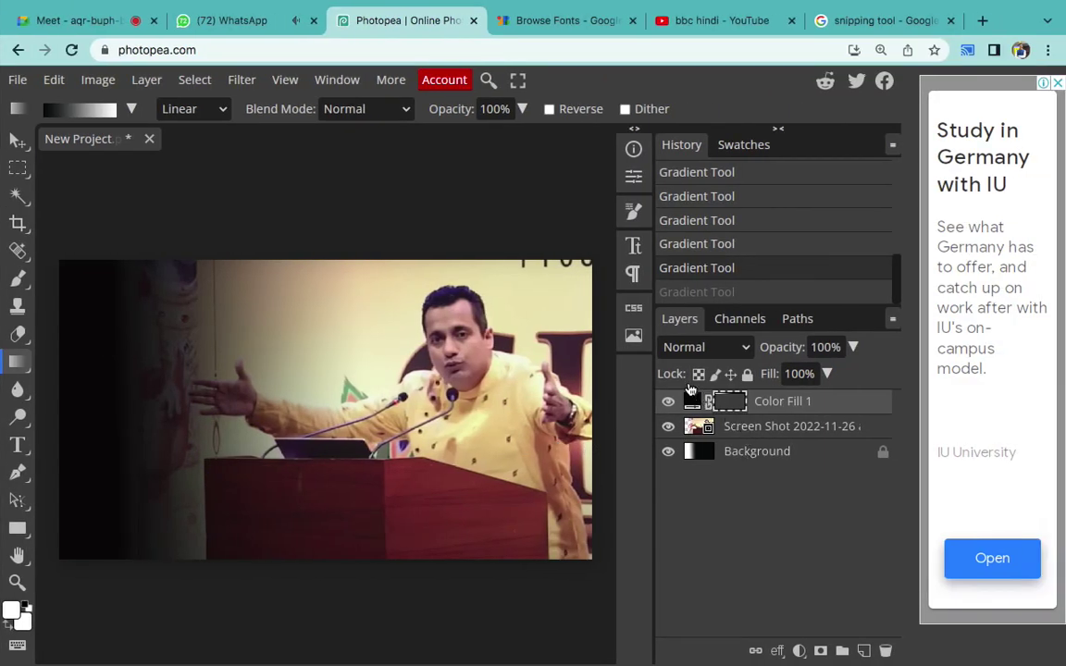
- Recolour Color Fill 1 to beige #c5b895 sampled from the speaker photo
double_click(692, 400)
drag(403, 218, 604, 206)
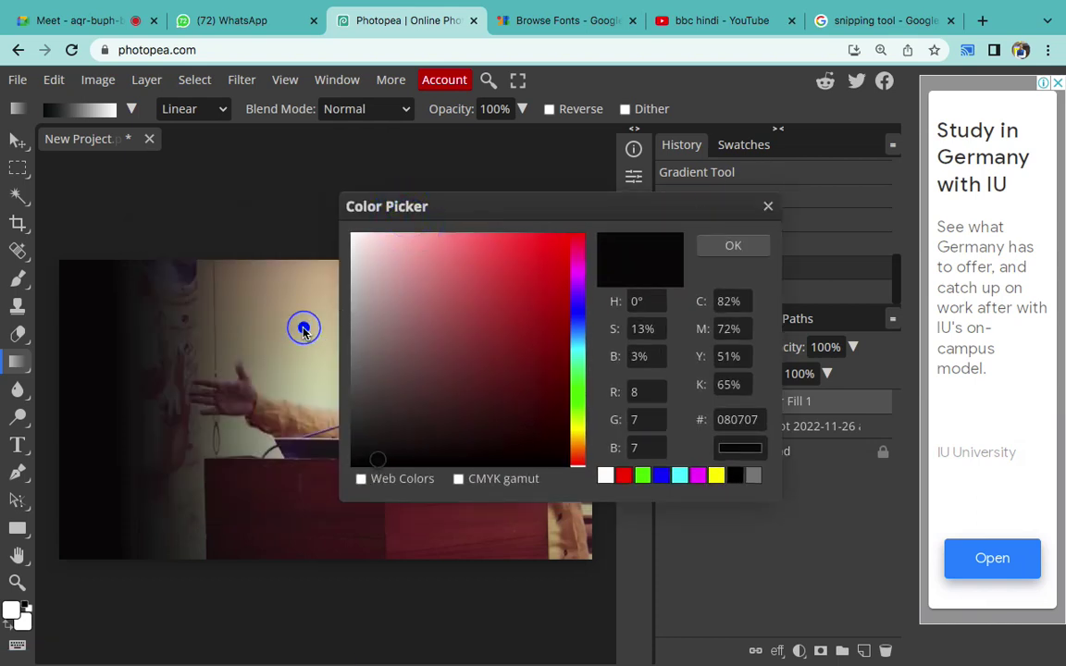
click(303, 330)
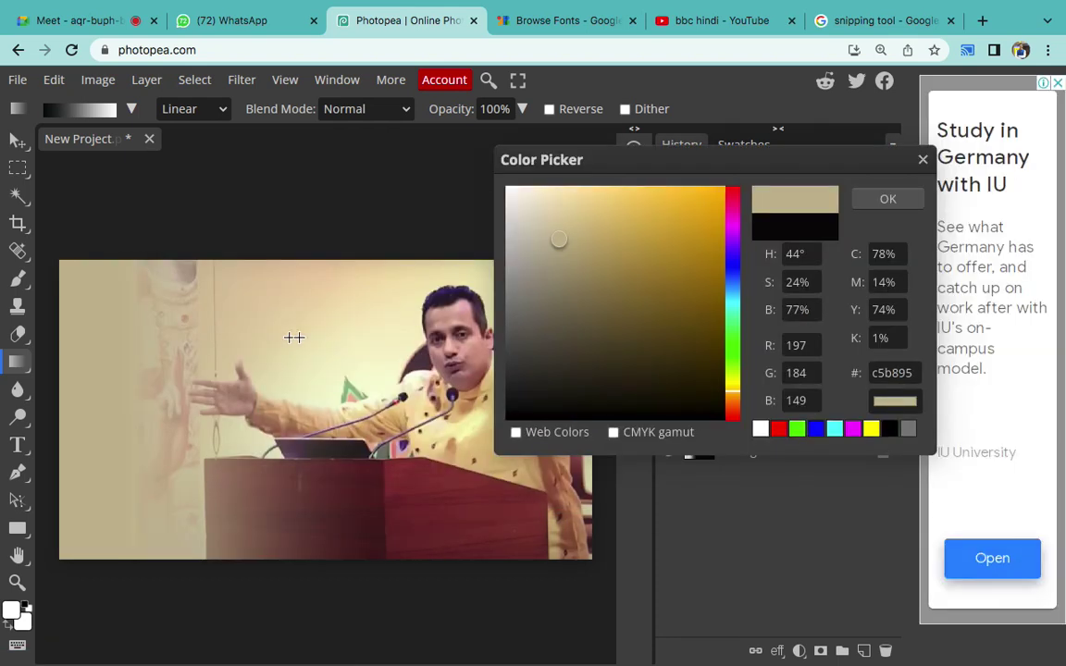
click(875, 199)
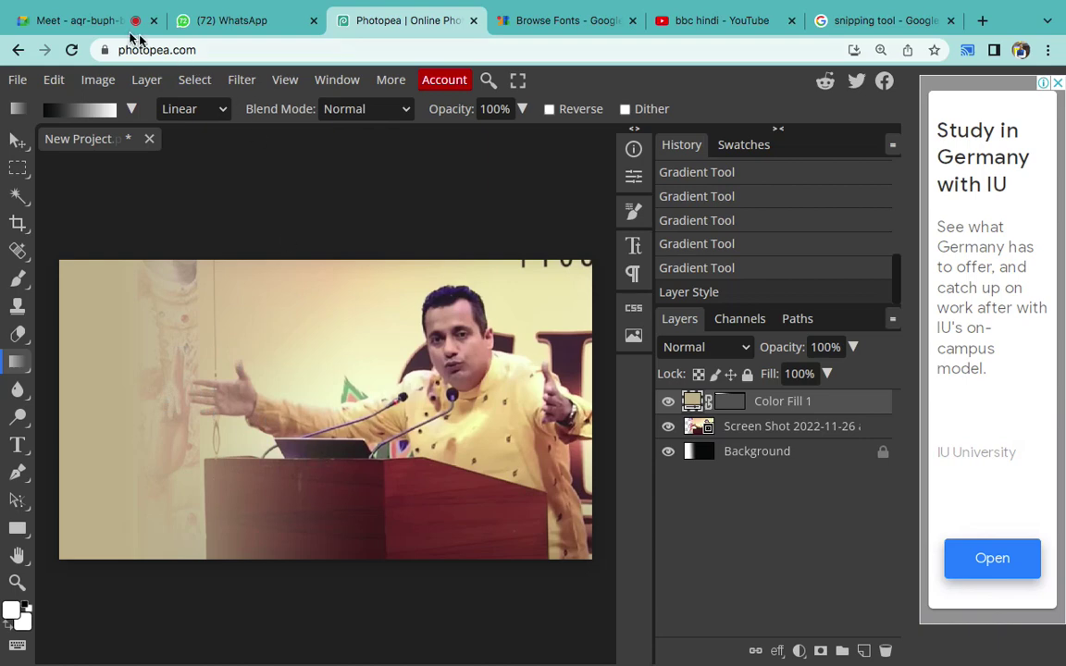
click(218, 21)
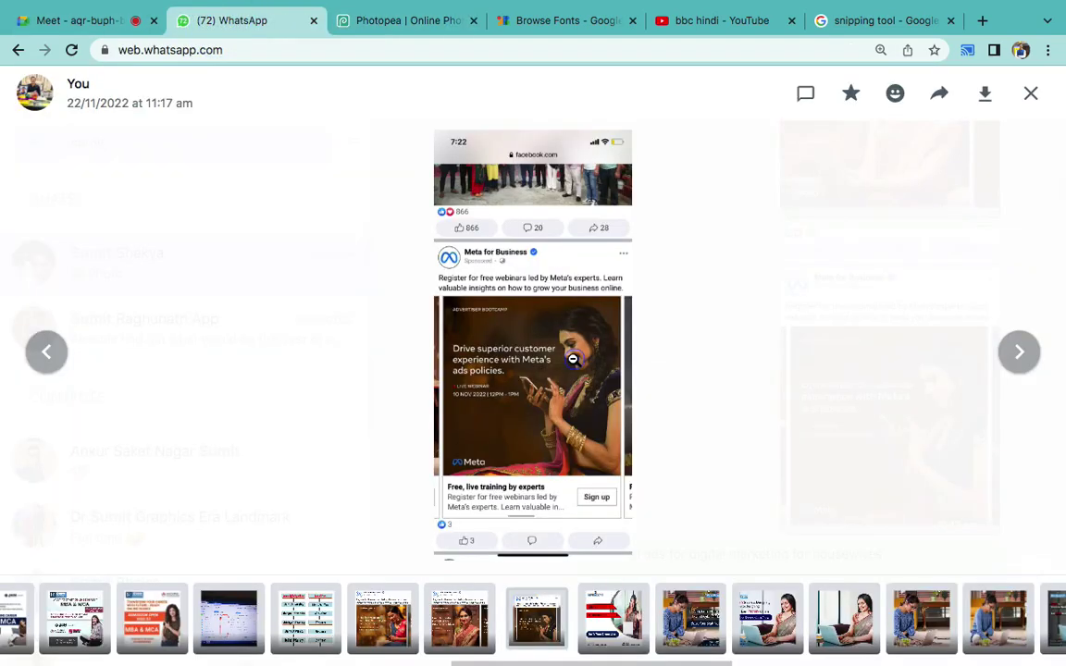
click(573, 360)
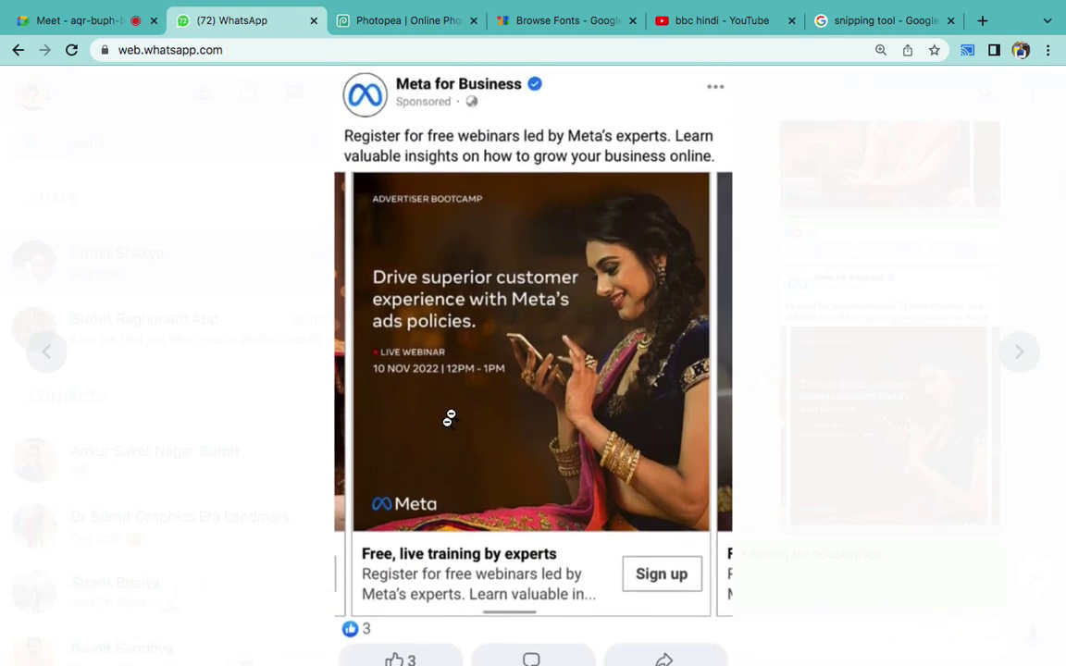
click(450, 414)
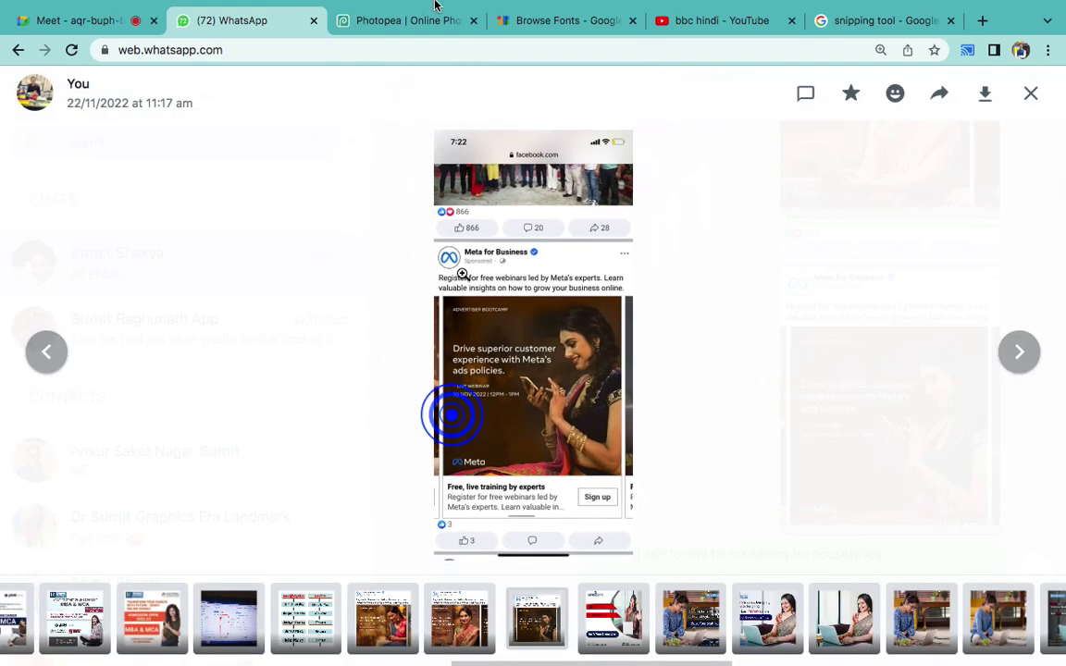
click(388, 27)
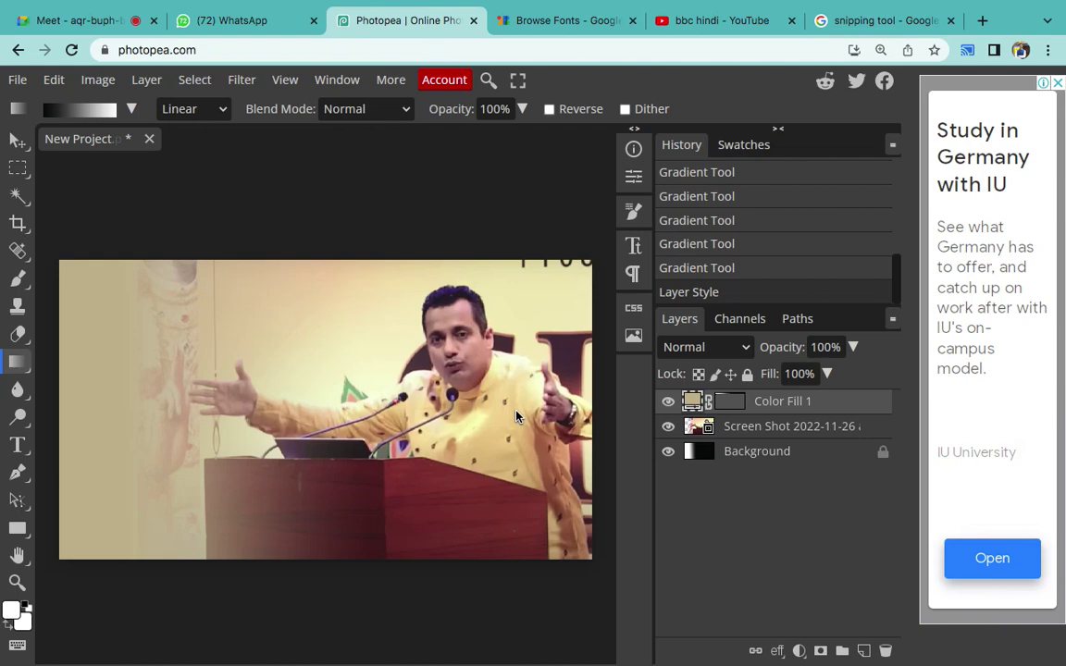
- Close the current project without saving and create a new 1280×720 document
click(149, 141)
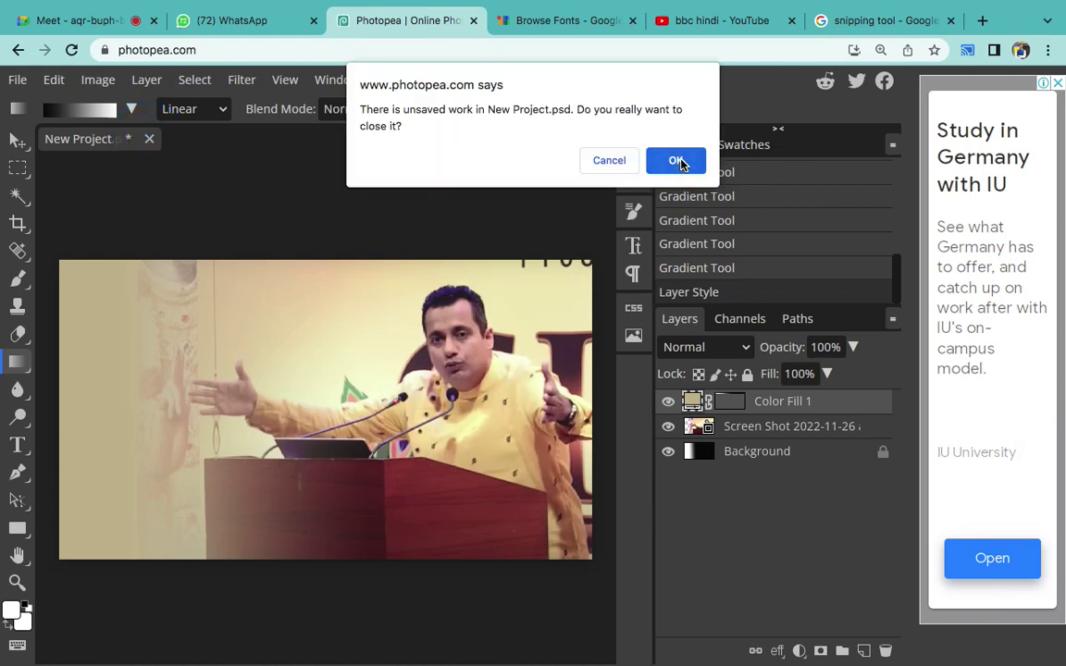
click(675, 159)
click(266, 273)
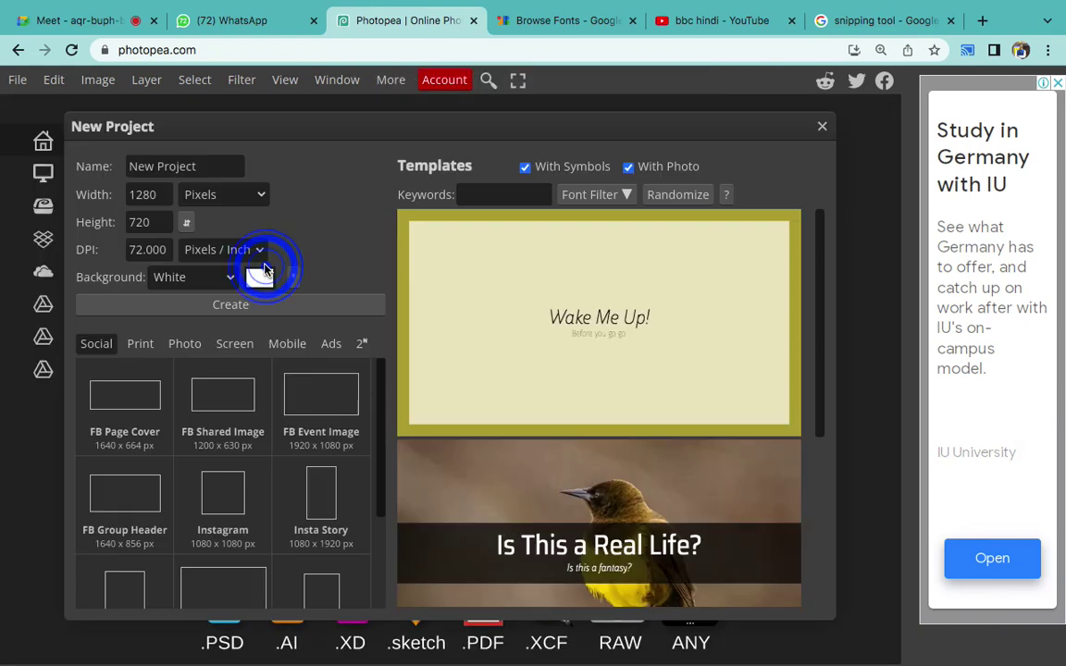
click(145, 220)
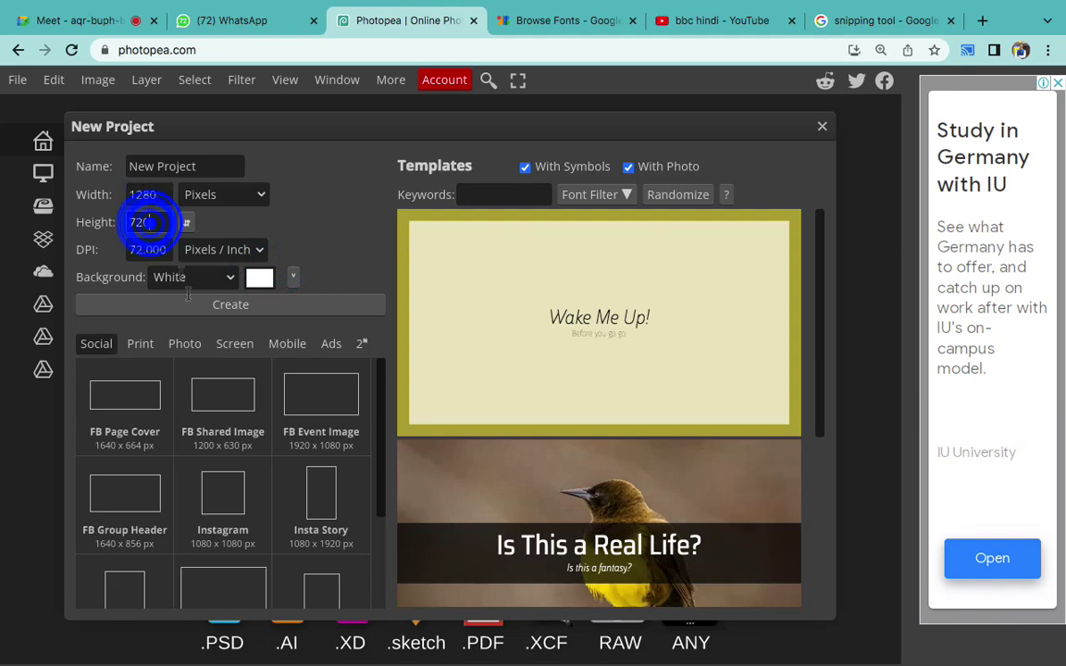
click(204, 307)
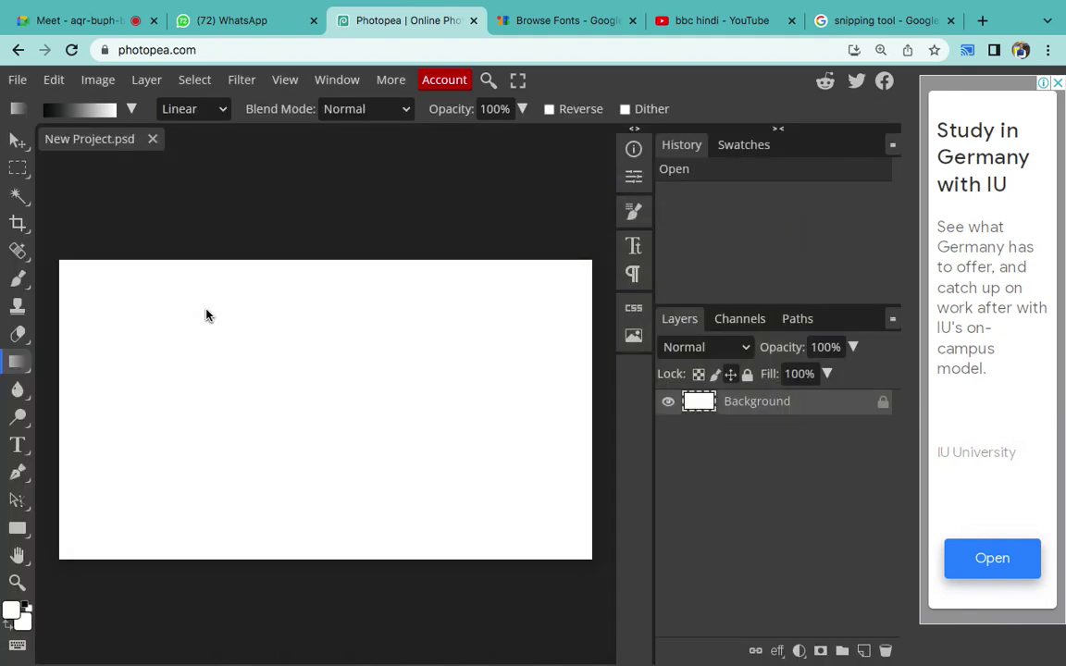
- Place the speaker screenshot, scale it to 120.25%, and shift it to cover the canvas
click(20, 83)
click(61, 137)
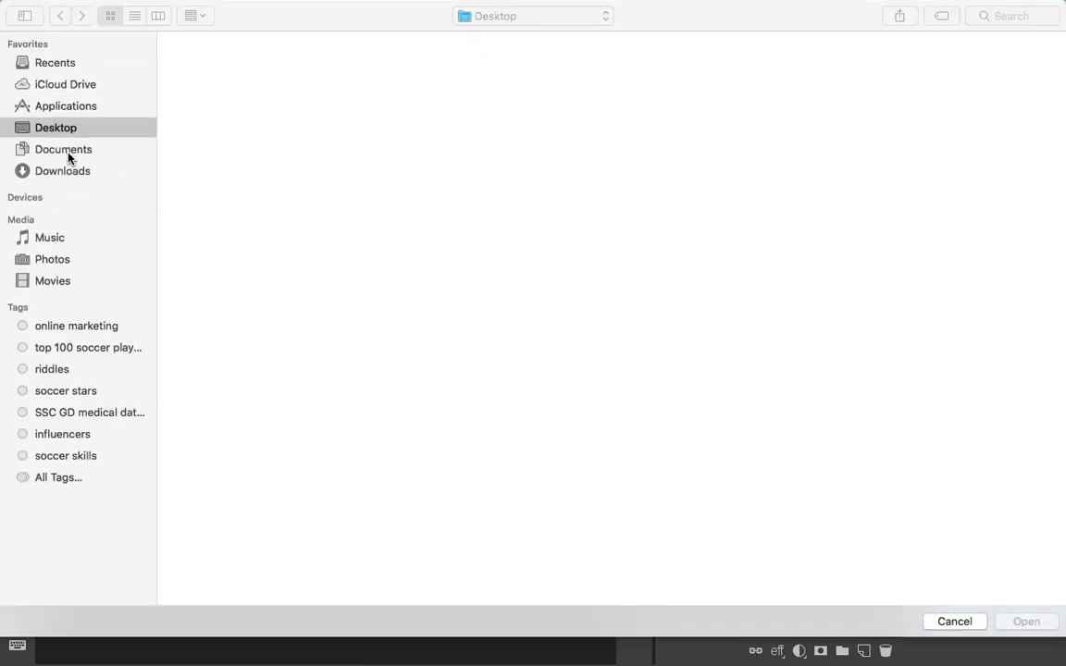
double_click(324, 65)
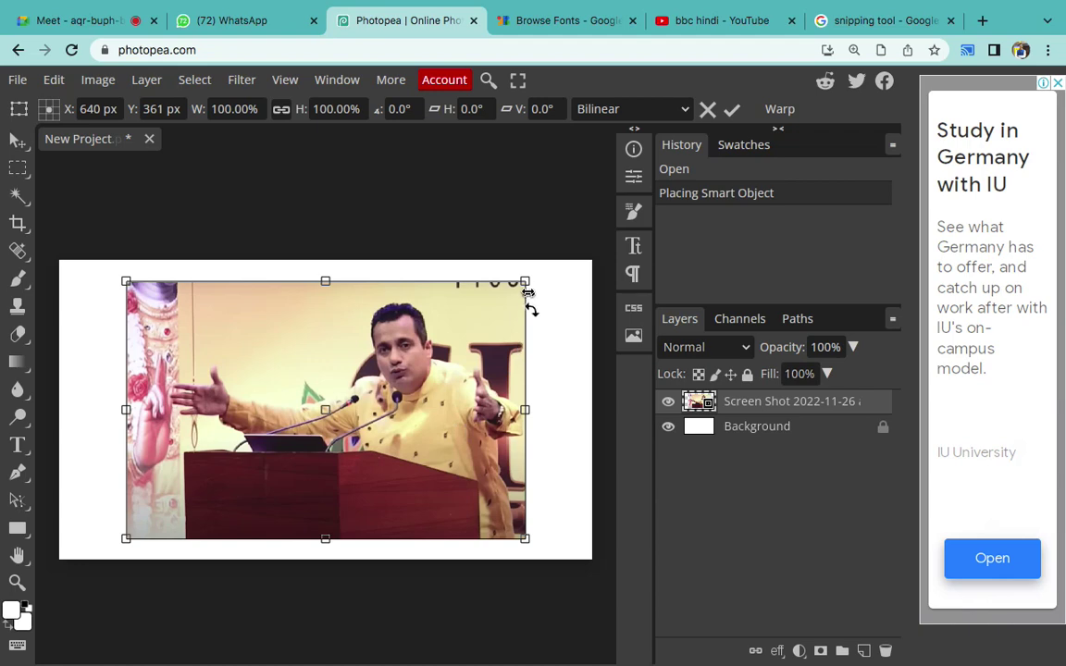
drag(525, 280, 605, 263)
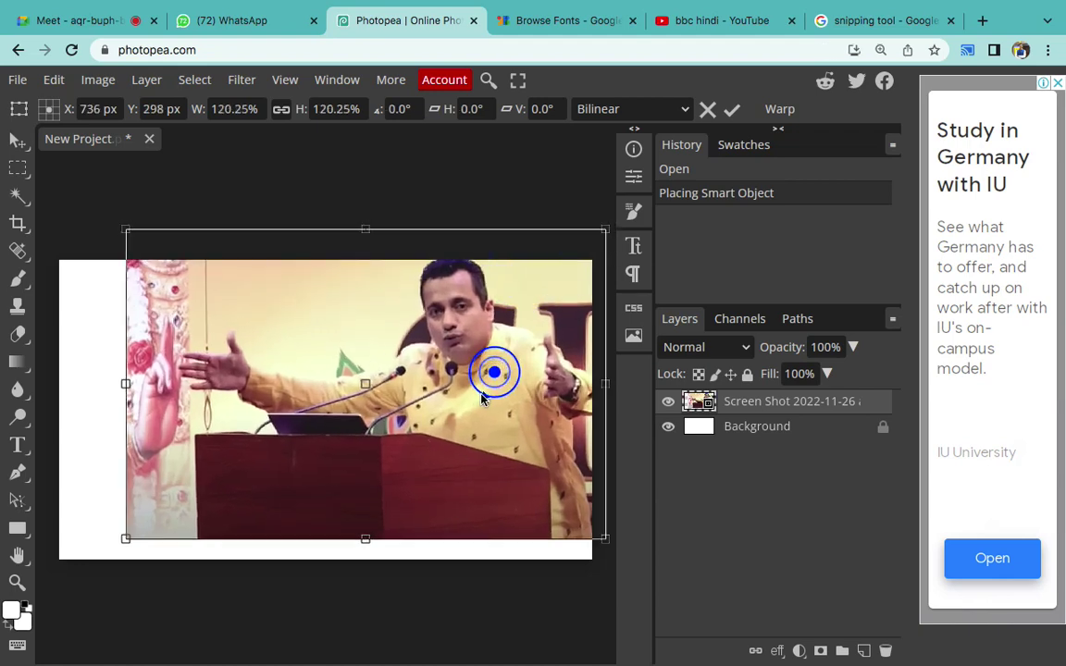
drag(492, 374, 478, 400)
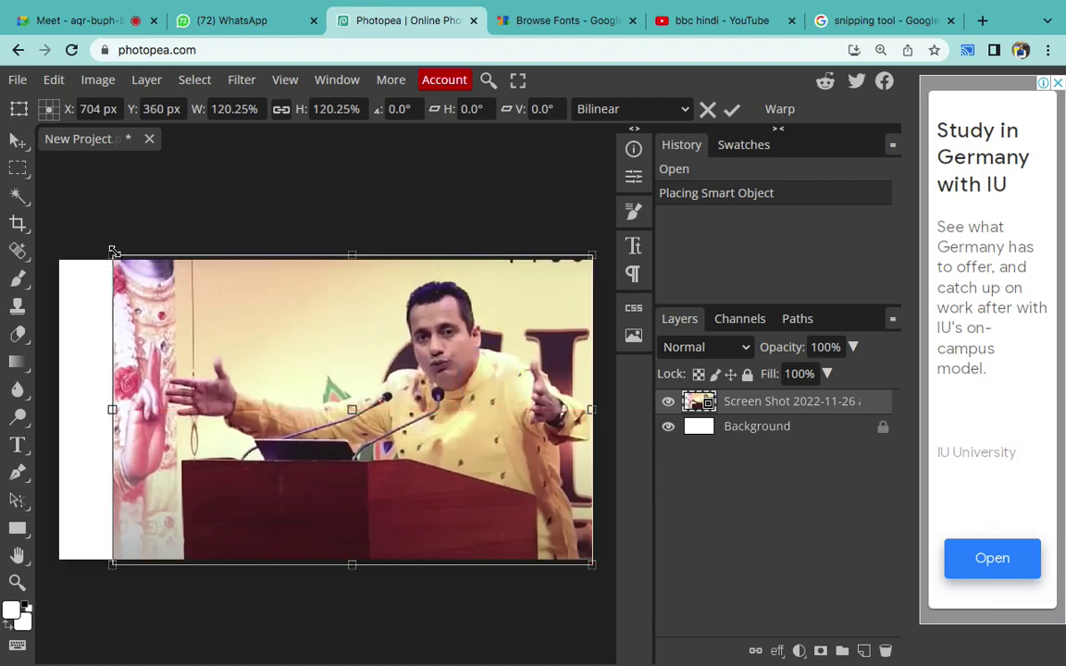
click(731, 111)
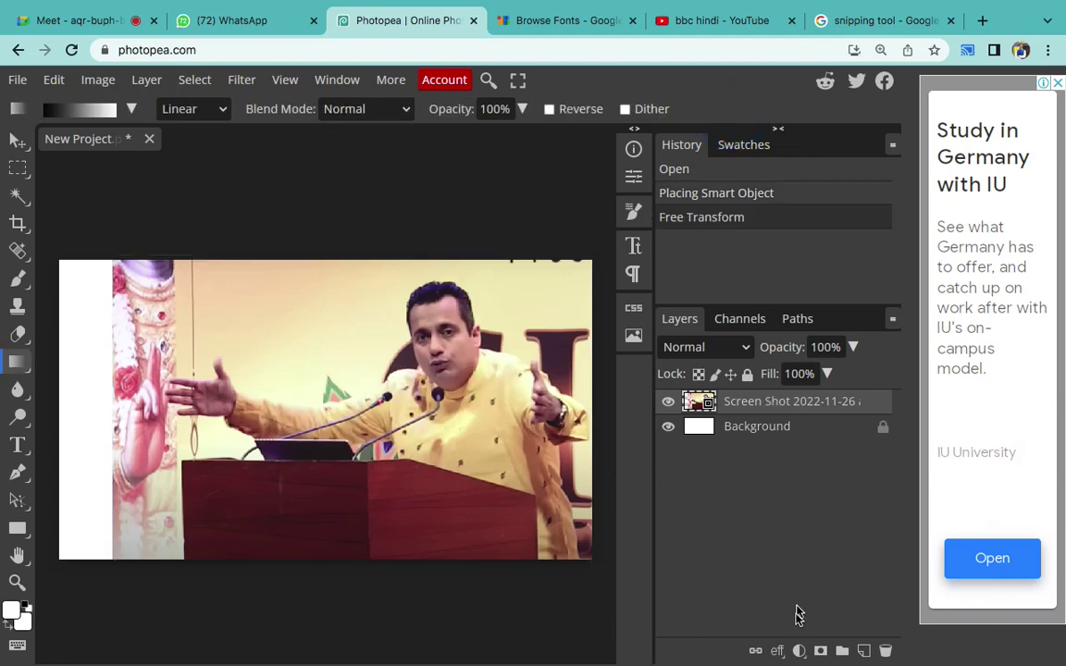
click(799, 652)
- Add a black Solid Color fill layer and select its mask
click(793, 79)
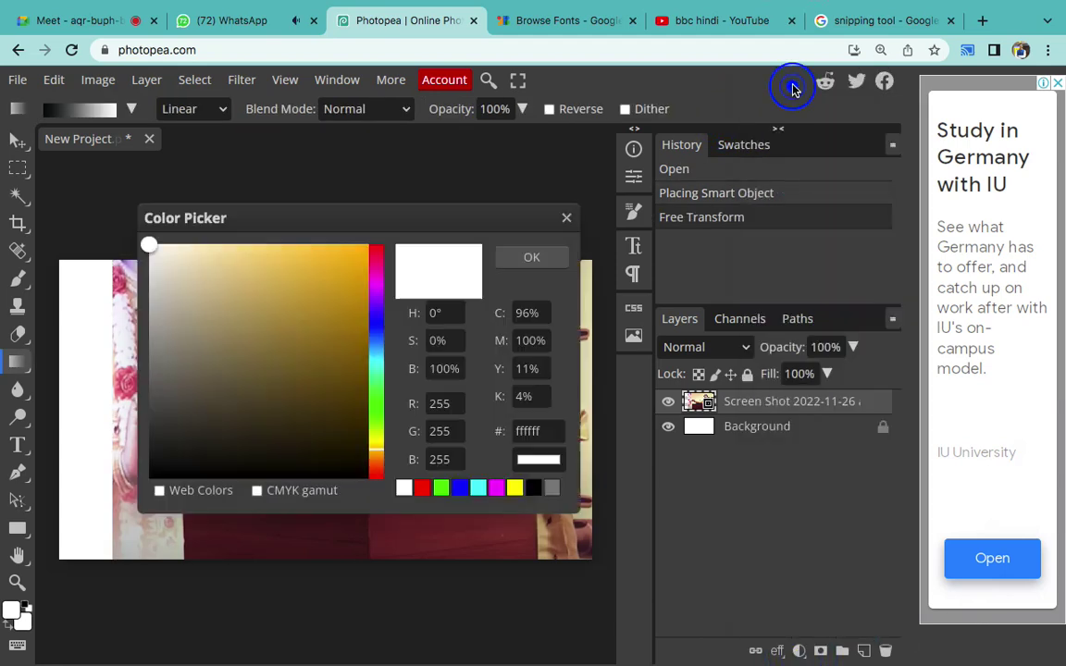
drag(205, 374, 146, 481)
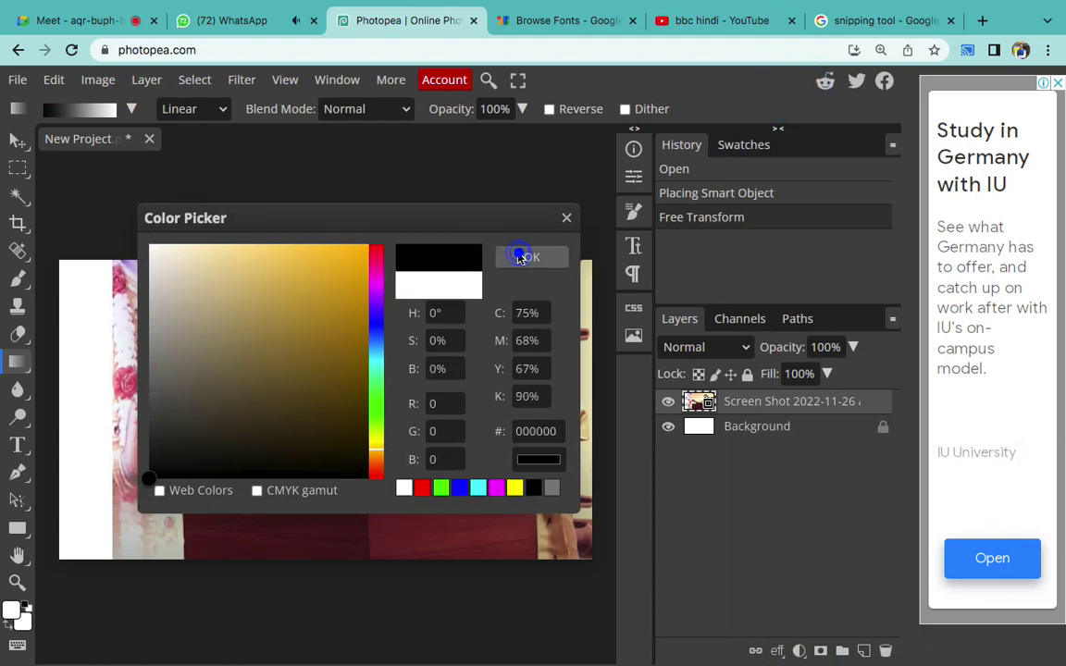
click(519, 258)
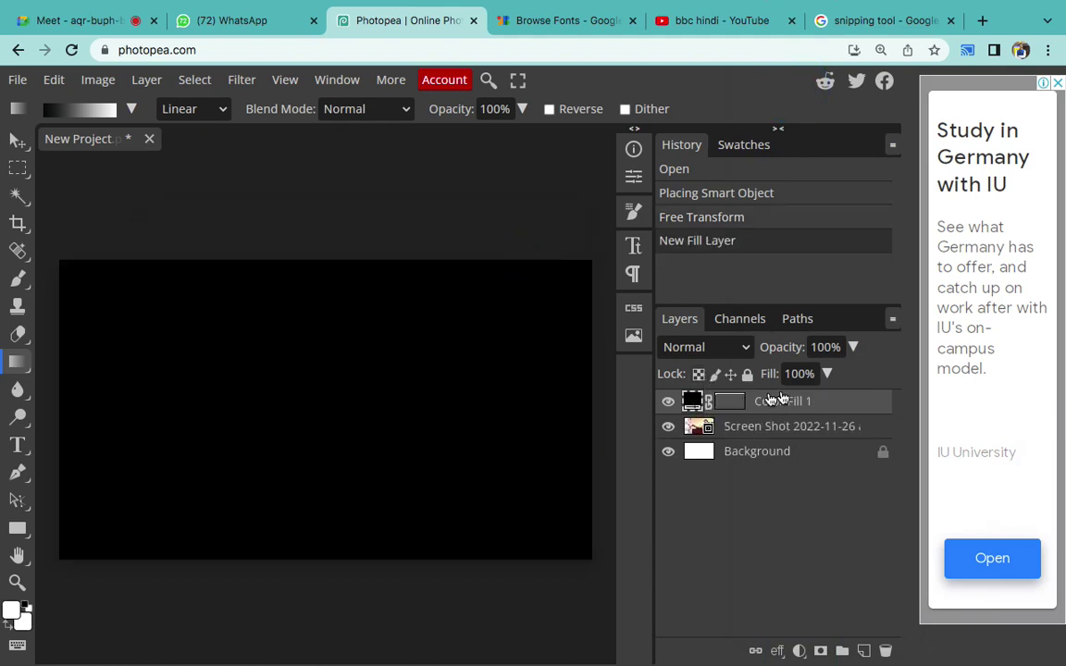
click(729, 405)
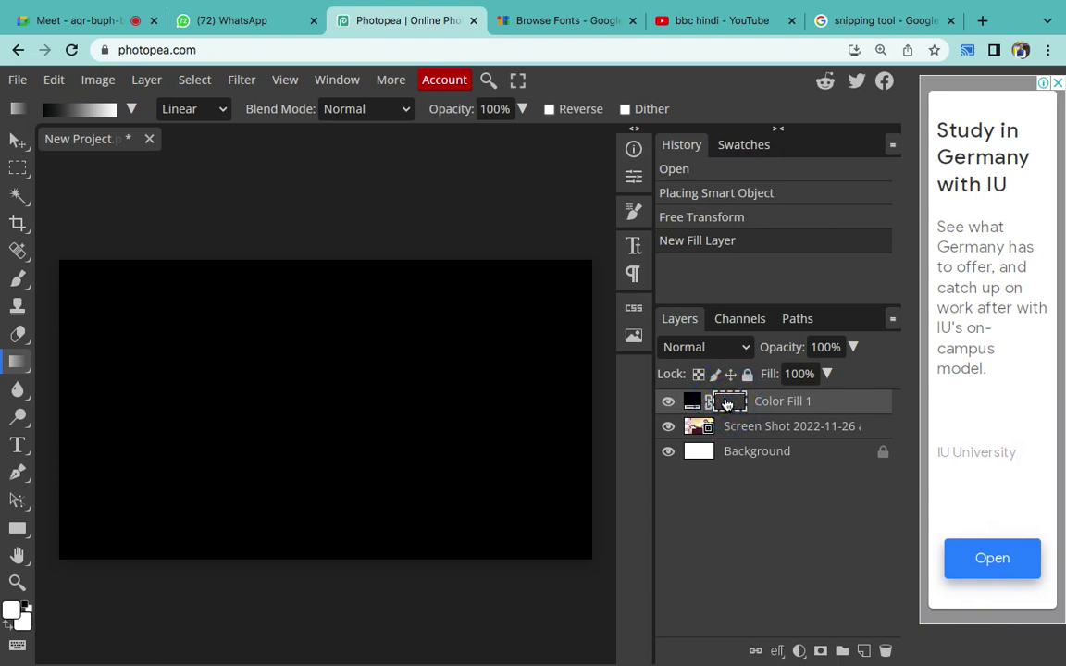
- Paint a black-to-white gradient on the fill mask, darkening the left and revealing the photo
right_click(20, 361)
click(82, 362)
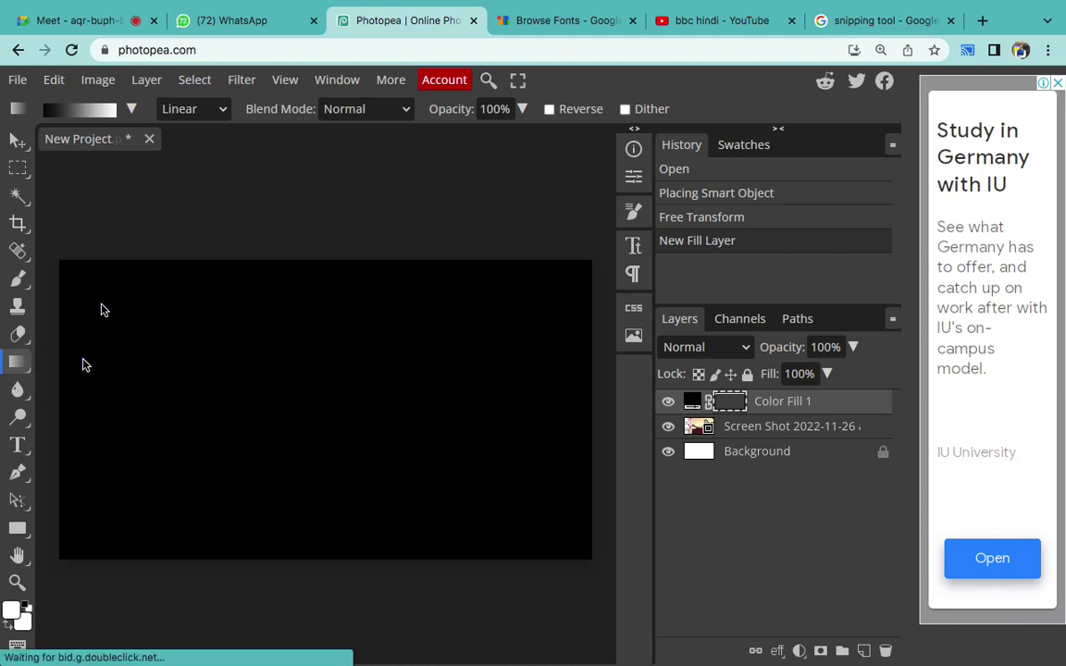
click(132, 109)
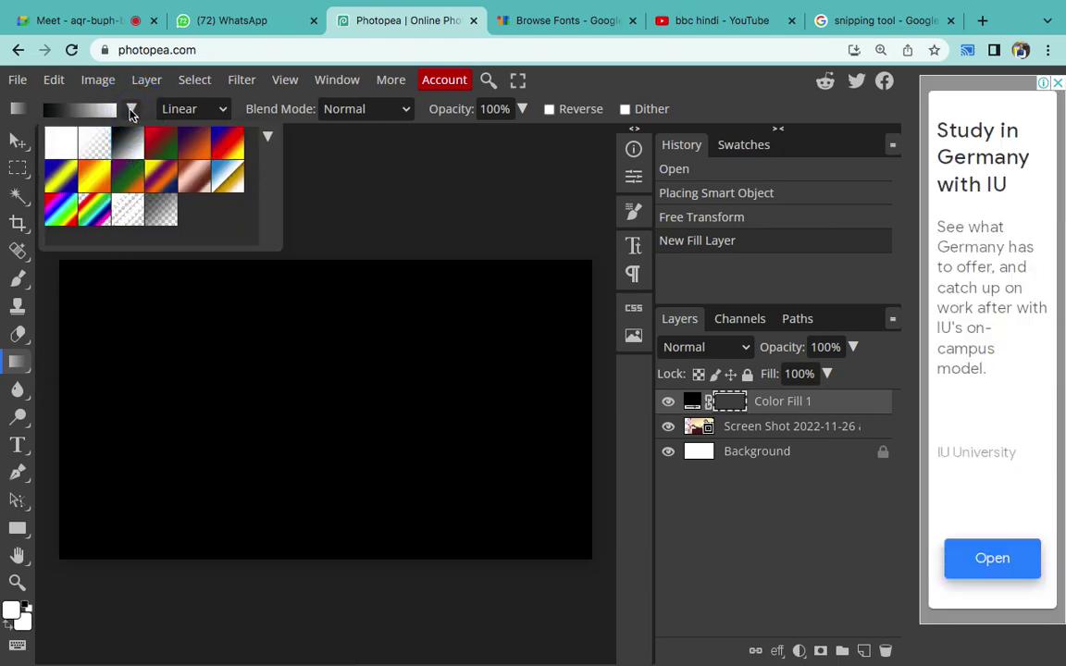
click(131, 109)
drag(513, 400, 201, 423)
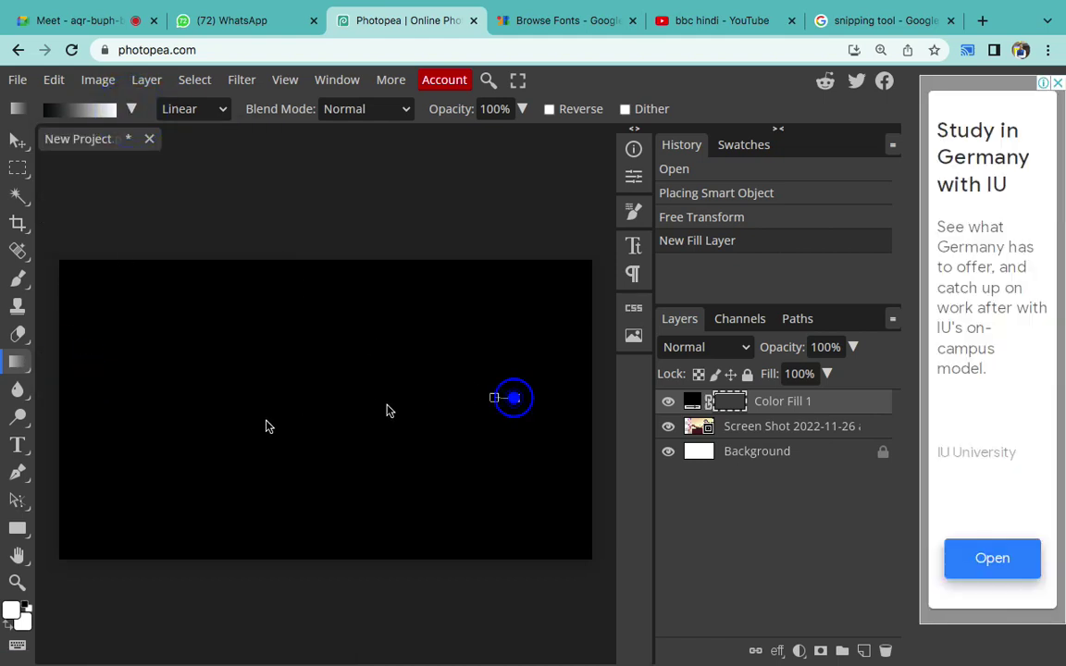
drag(331, 425, 328, 266)
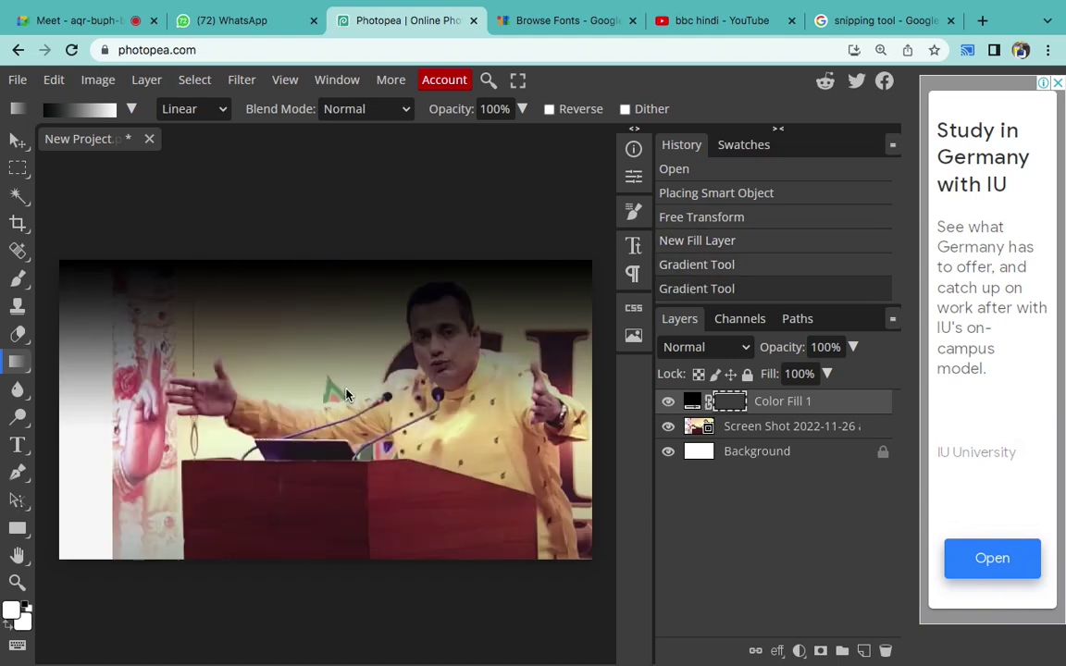
drag(383, 391, 117, 400)
drag(381, 391, 239, 404)
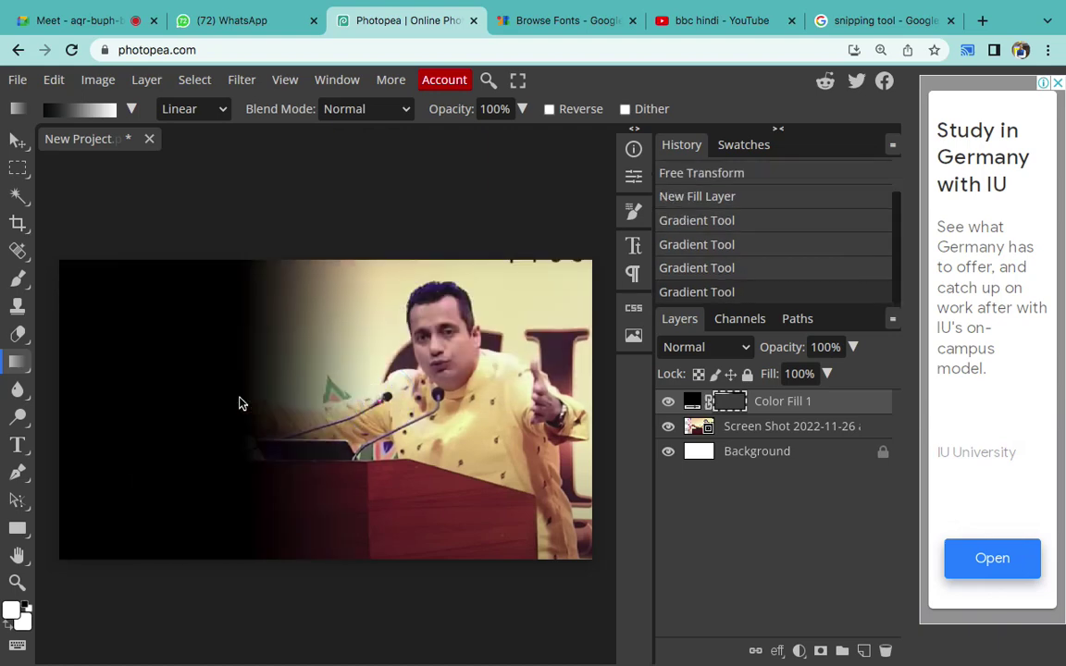
- Duplicate Color Fill 1 and reshape the dark fade on the copy's mask
click(809, 411)
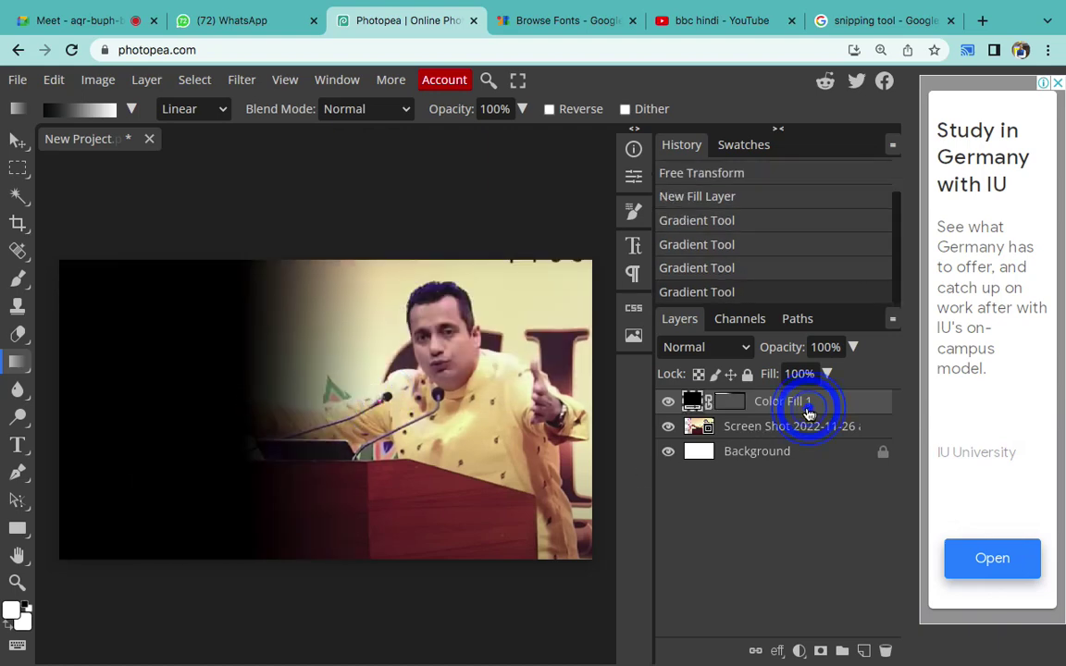
click(731, 401)
right_click(787, 405)
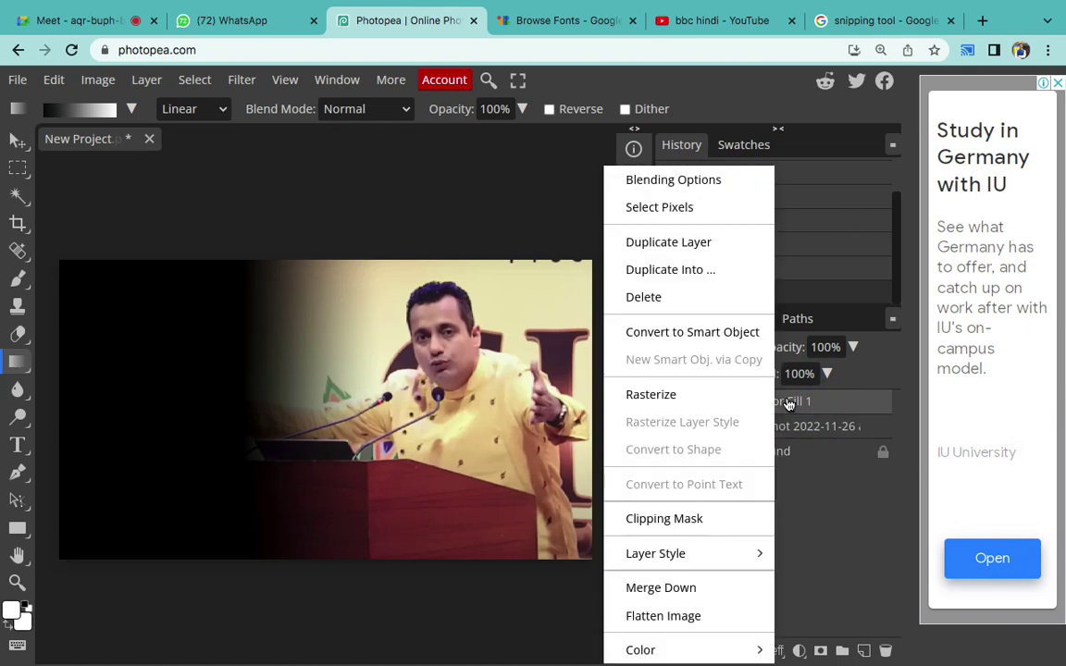
click(677, 257)
click(719, 401)
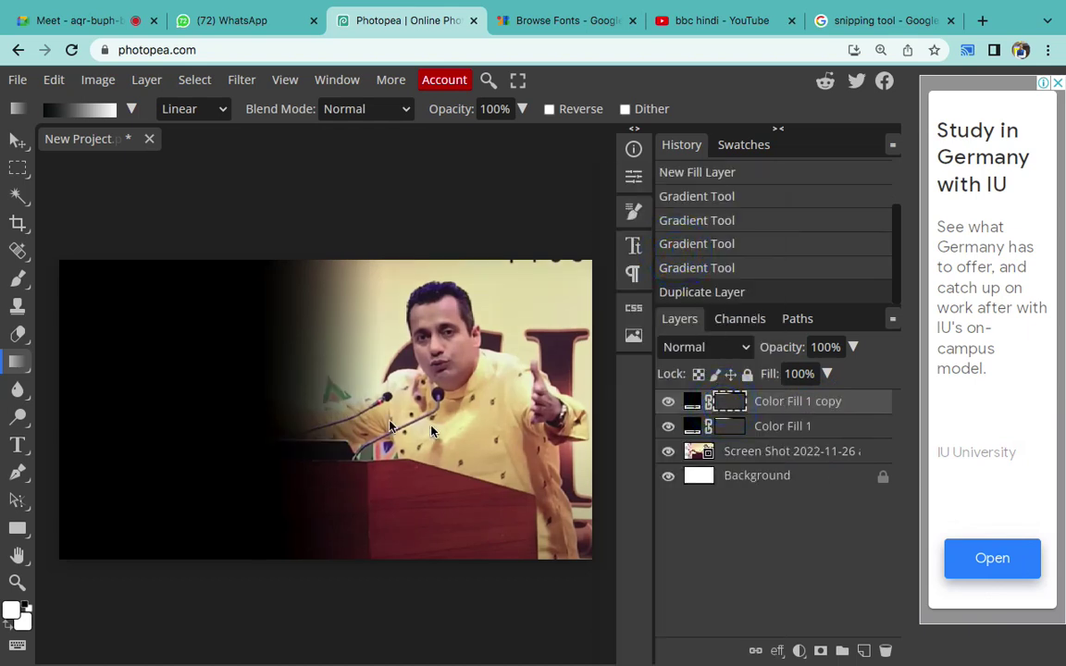
drag(369, 424, 328, 228)
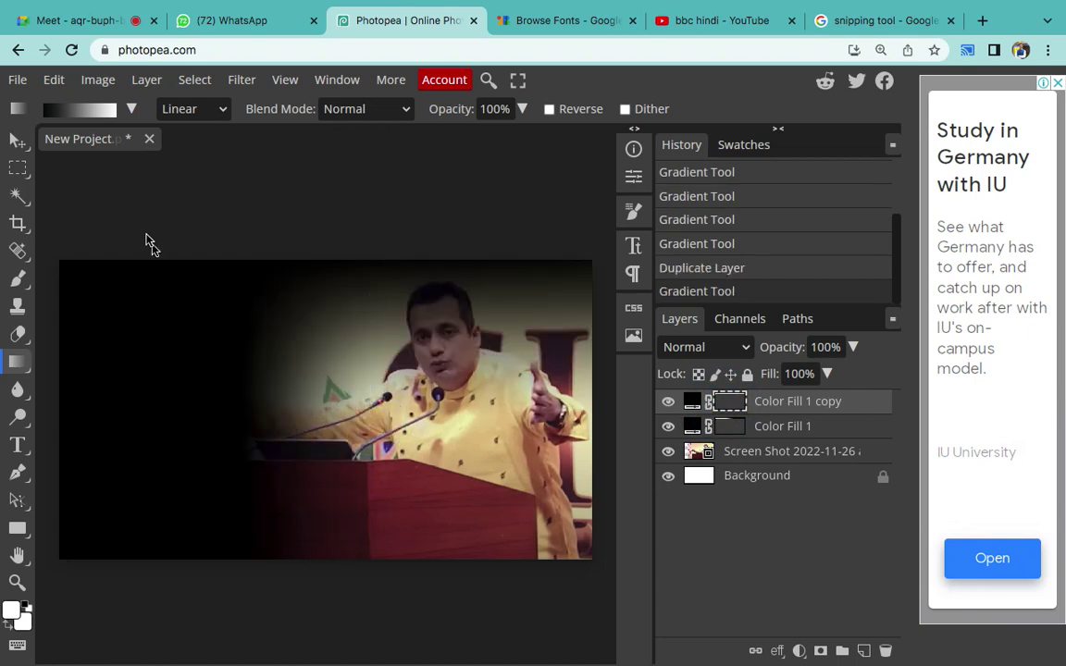
- Move the speaker photo slightly down, then bring up YouTube's vivek bindra results
click(17, 140)
mouse_move(450, 384)
mouse_down()
mouse_move(495, 408)
mouse_move(511, 453)
mouse_up()
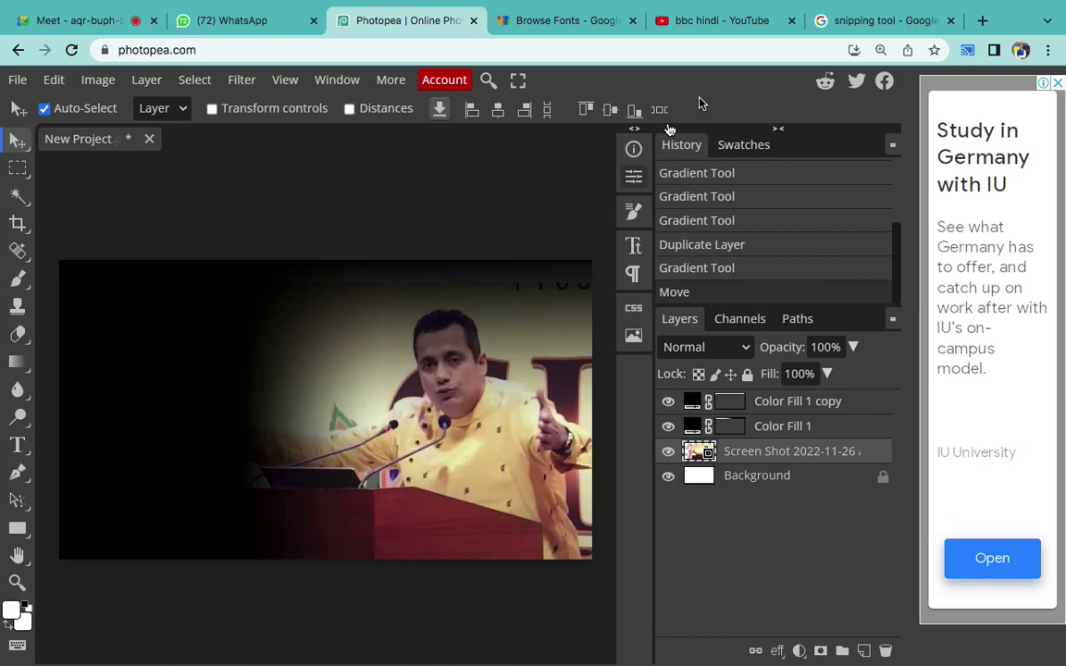
click(698, 20)
click(44, 50)
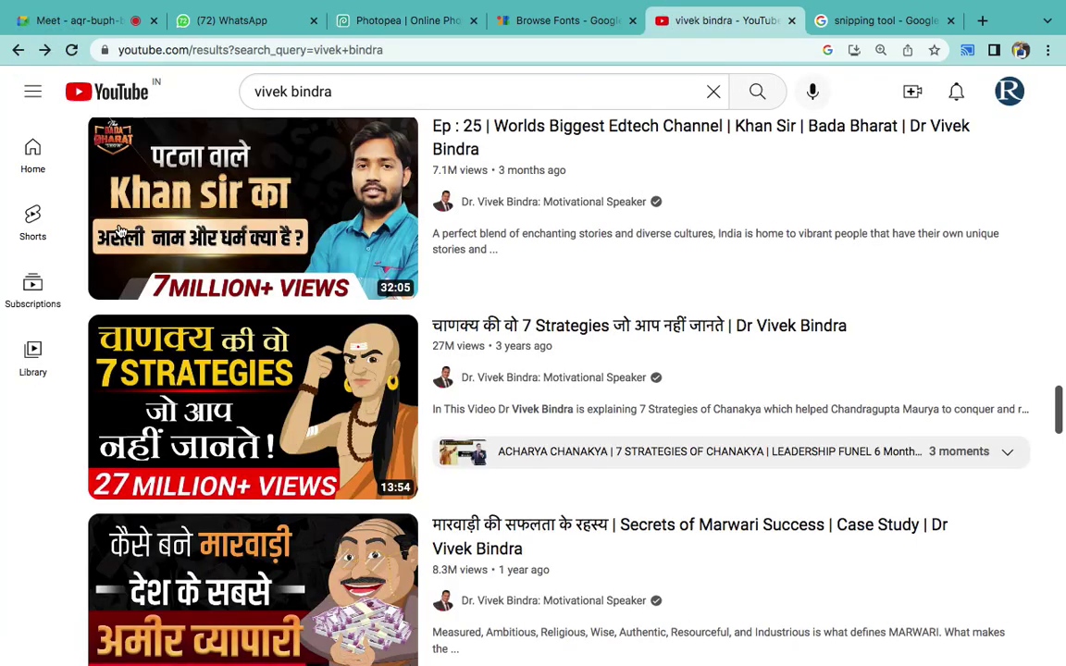
- Scroll through the vivek bindra results and briefly check the Photopea project
scroll(121, 232, down, 3)
scroll(120, 232, down, 5)
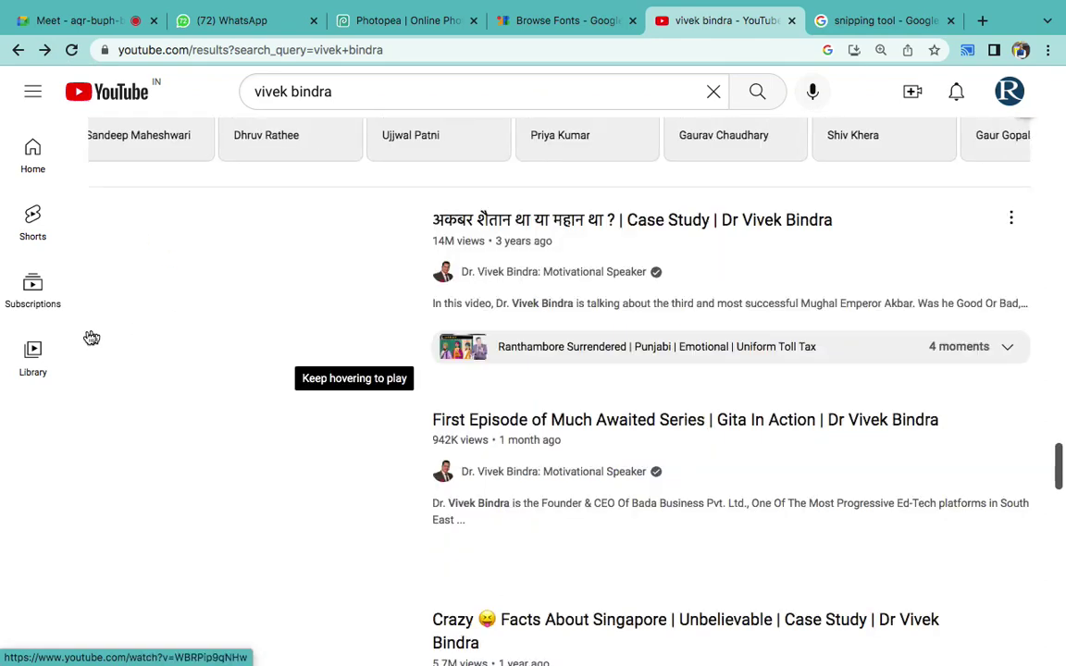
scroll(91, 330, down, 3)
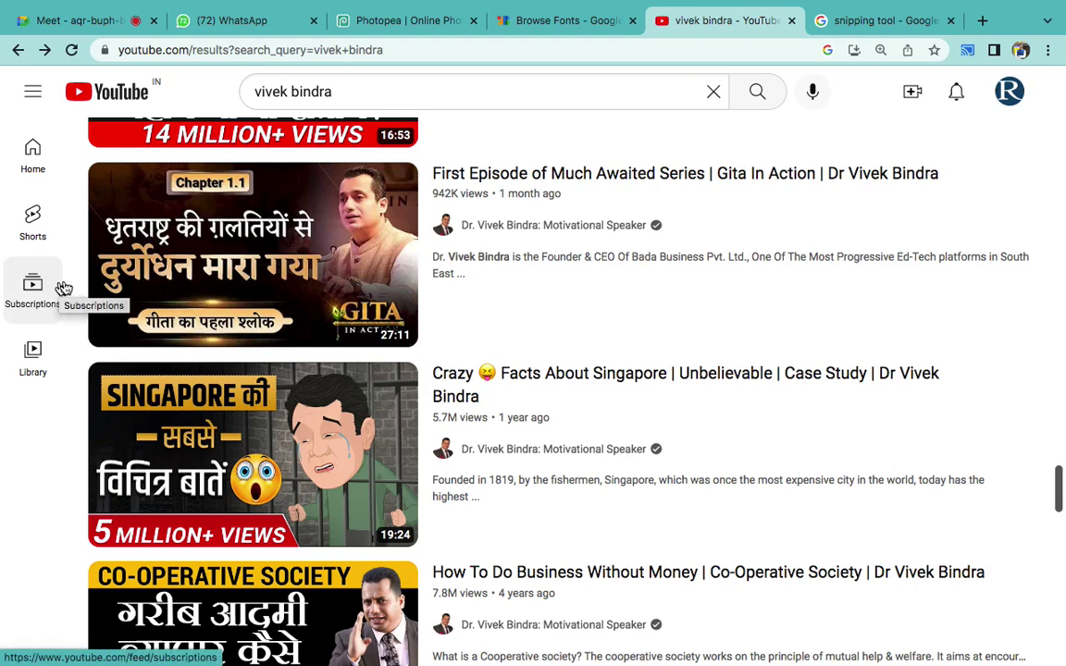
click(389, 22)
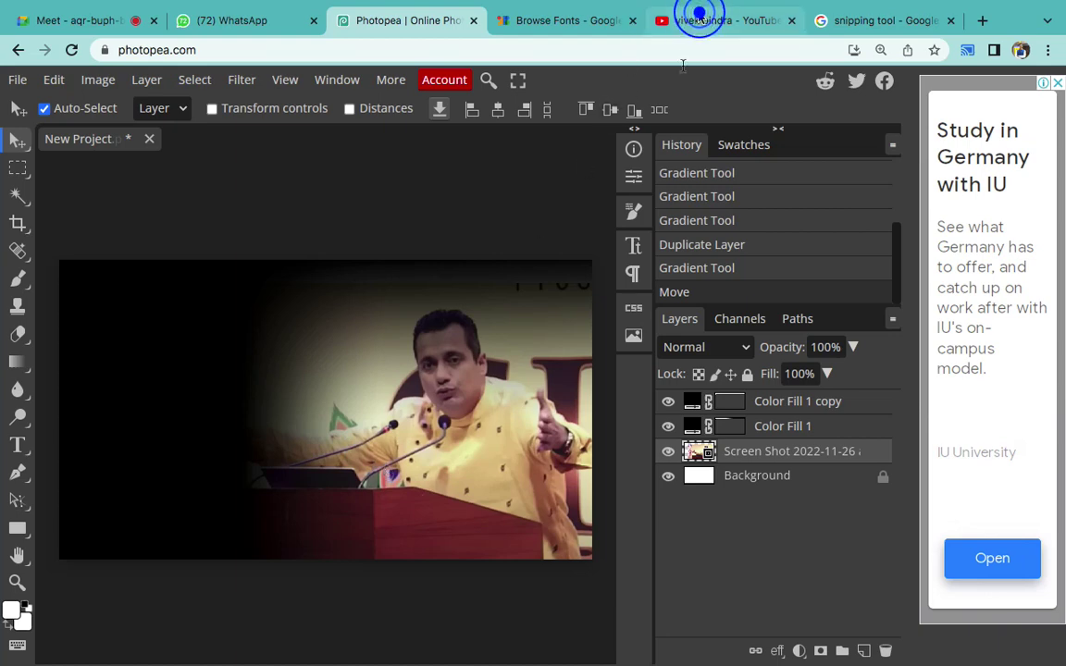
- Back on YouTube, scroll to the 6th Episode Gita in Action video thumbnail
click(690, 20)
scroll(634, 249, down, 4)
scroll(635, 249, down, 2)
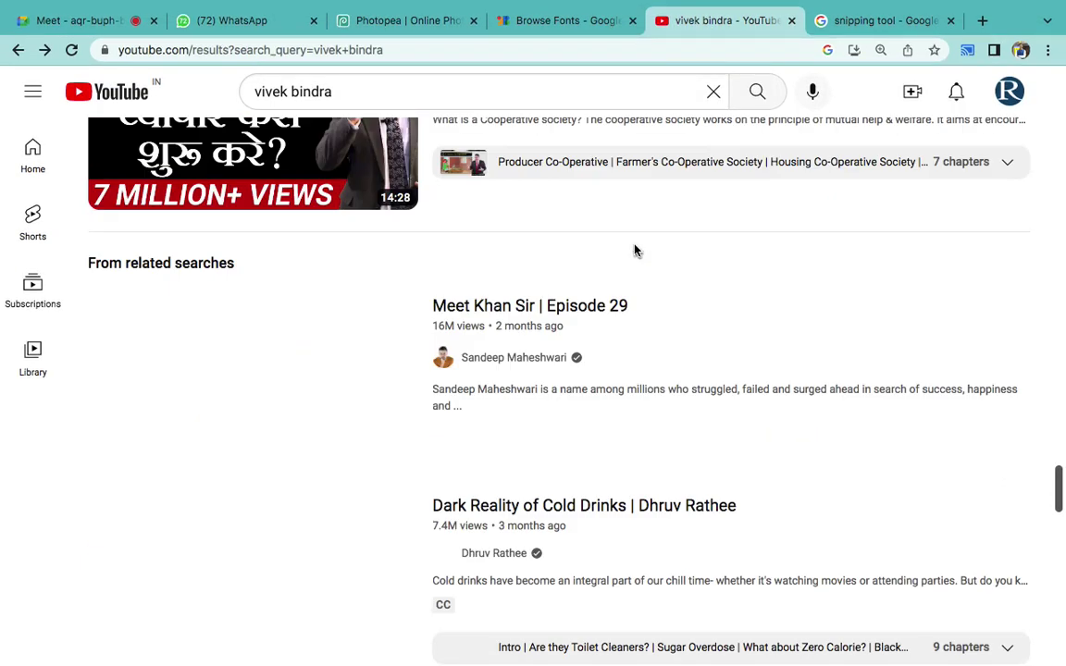
scroll(635, 245, down, 3)
scroll(634, 239, down, 3)
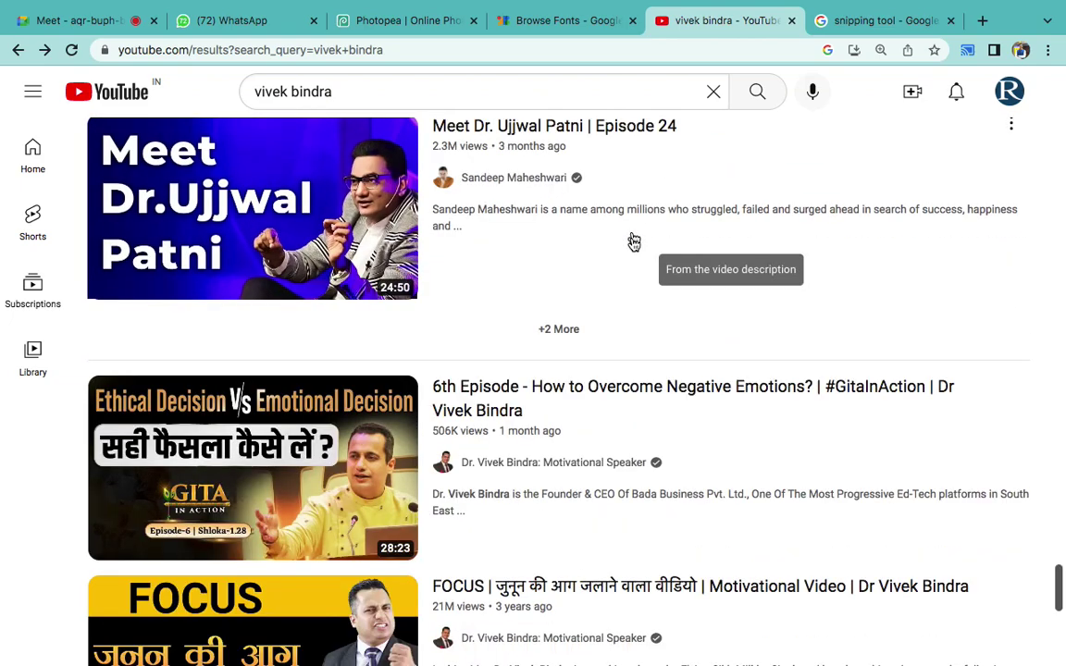
scroll(80, 301, up, 1)
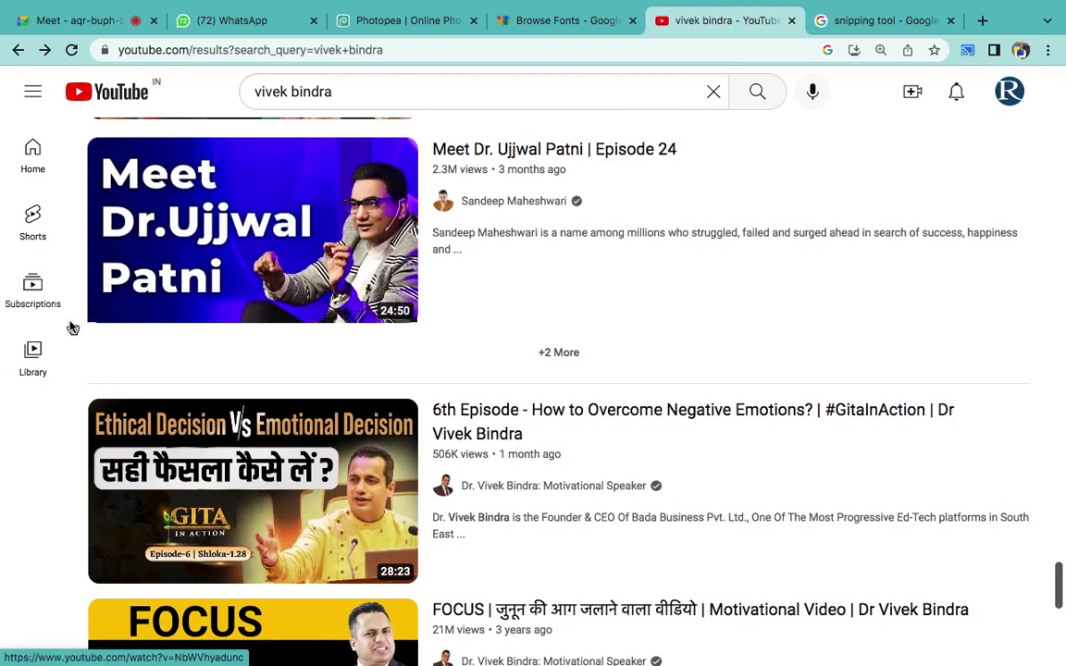
scroll(71, 326, down, 4)
scroll(71, 326, up, 1)
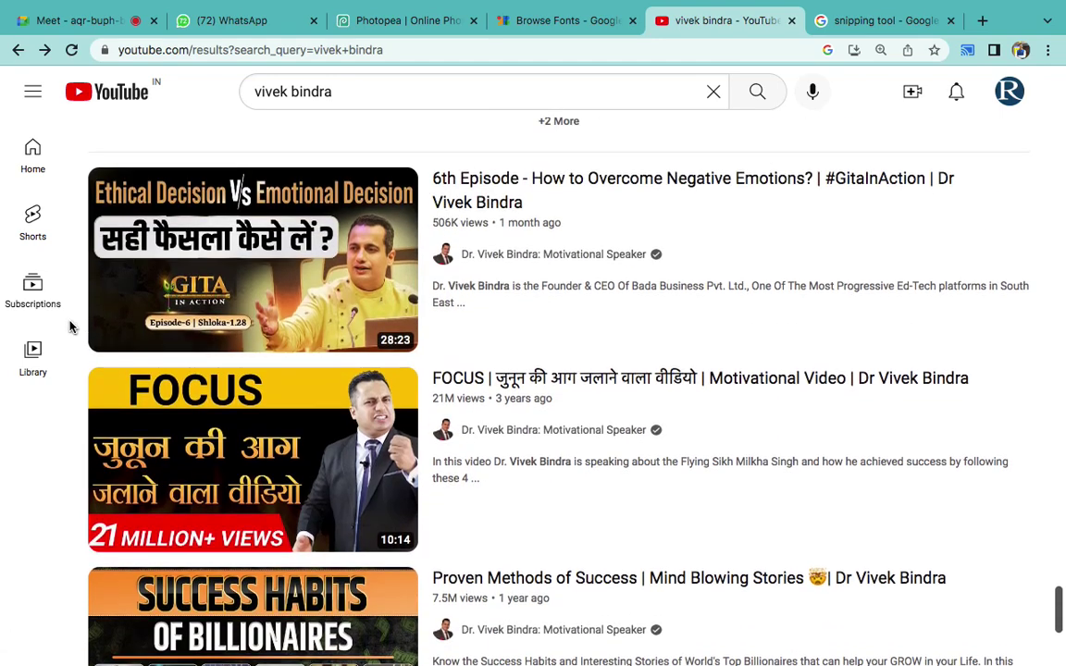
scroll(148, 194, up, 5)
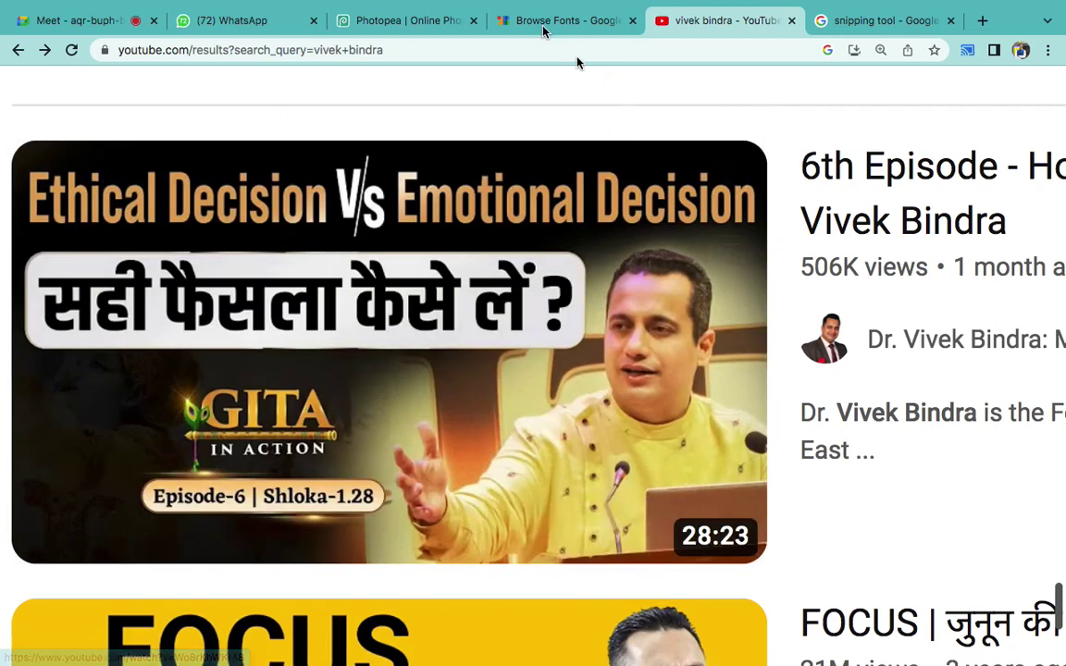
- Back in Photopea, add an empty Layer 1 above the Color Fill 1 copy layer
click(385, 21)
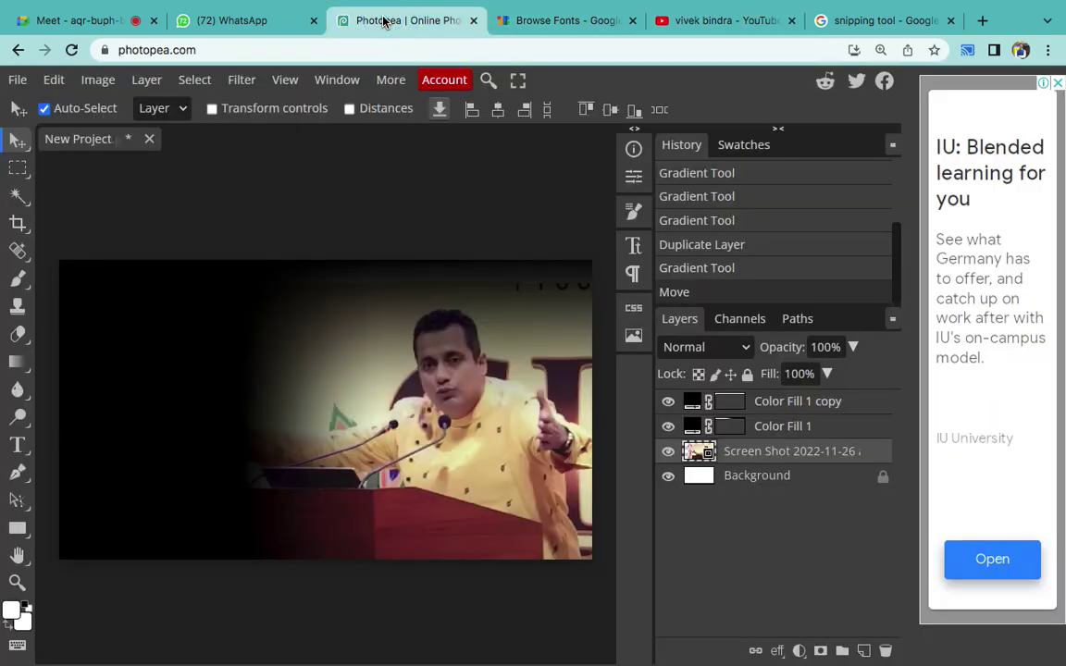
click(476, 387)
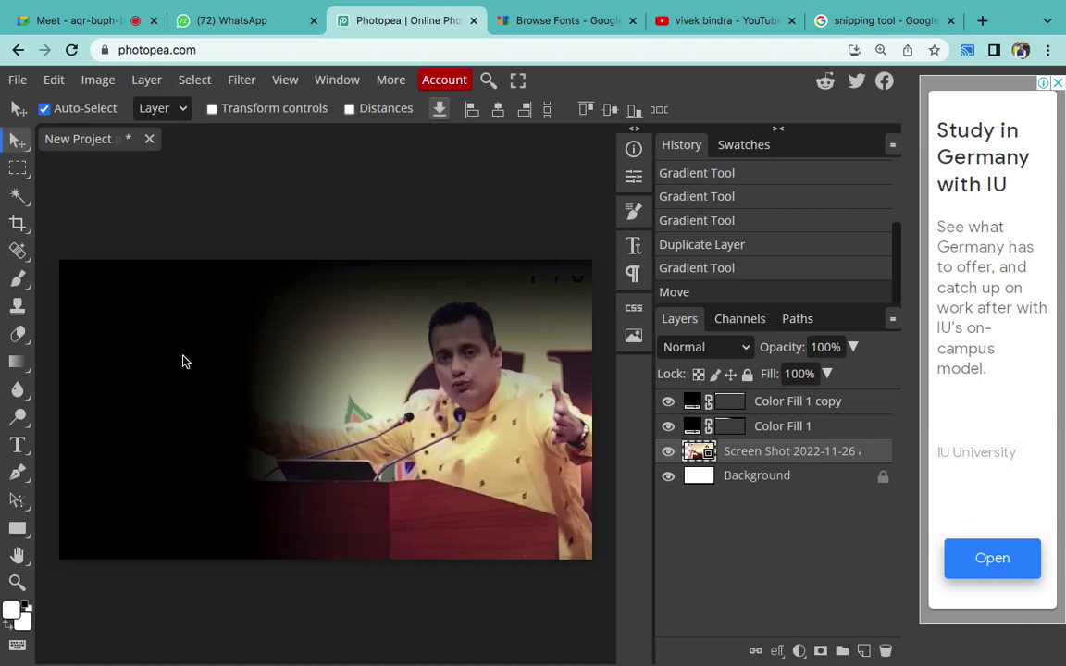
click(796, 405)
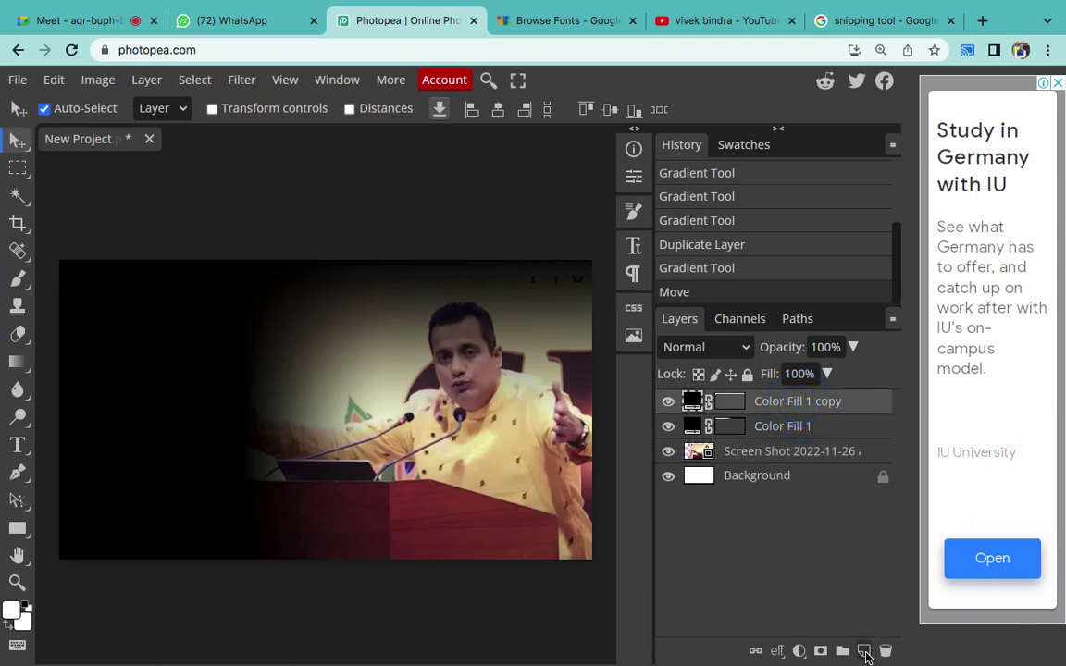
click(864, 651)
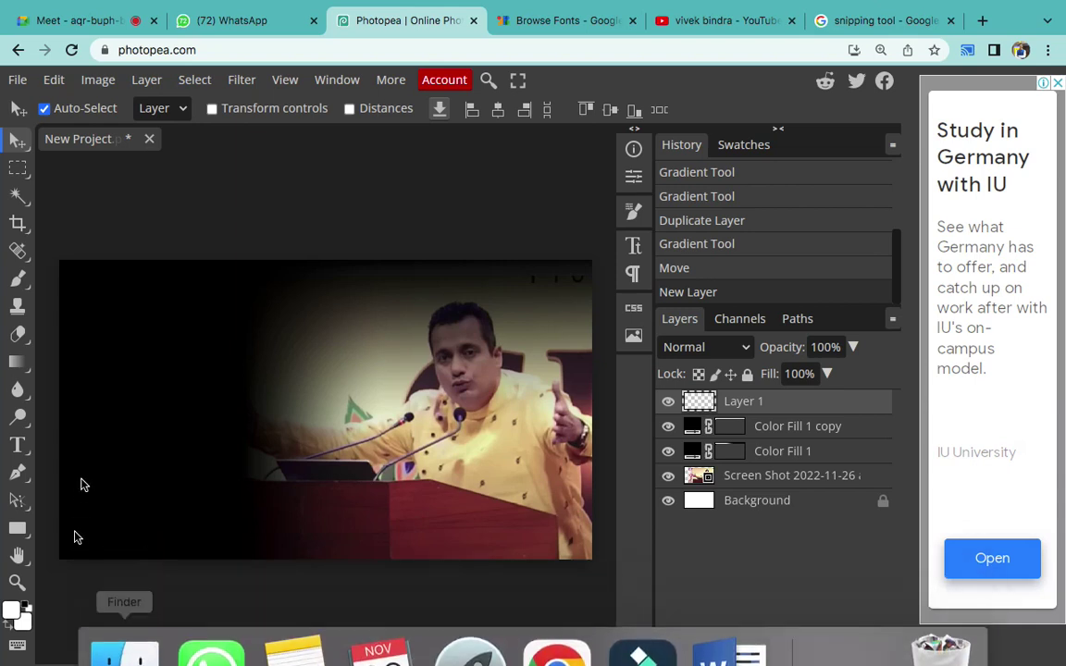
- Shift the speaker photo slightly to the left
click(18, 530)
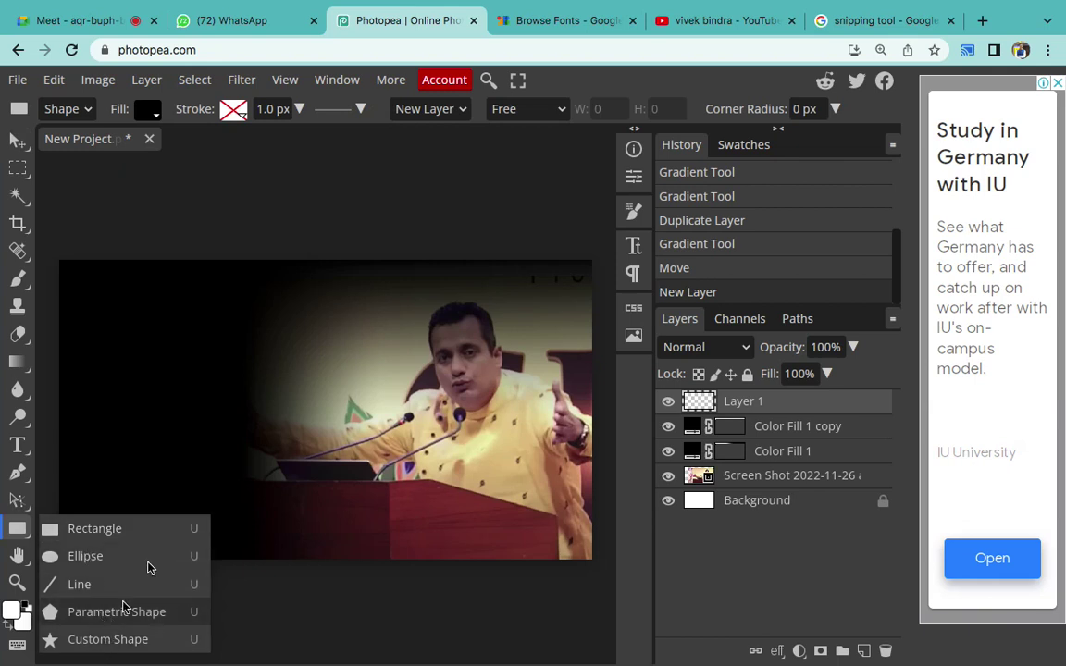
click(100, 534)
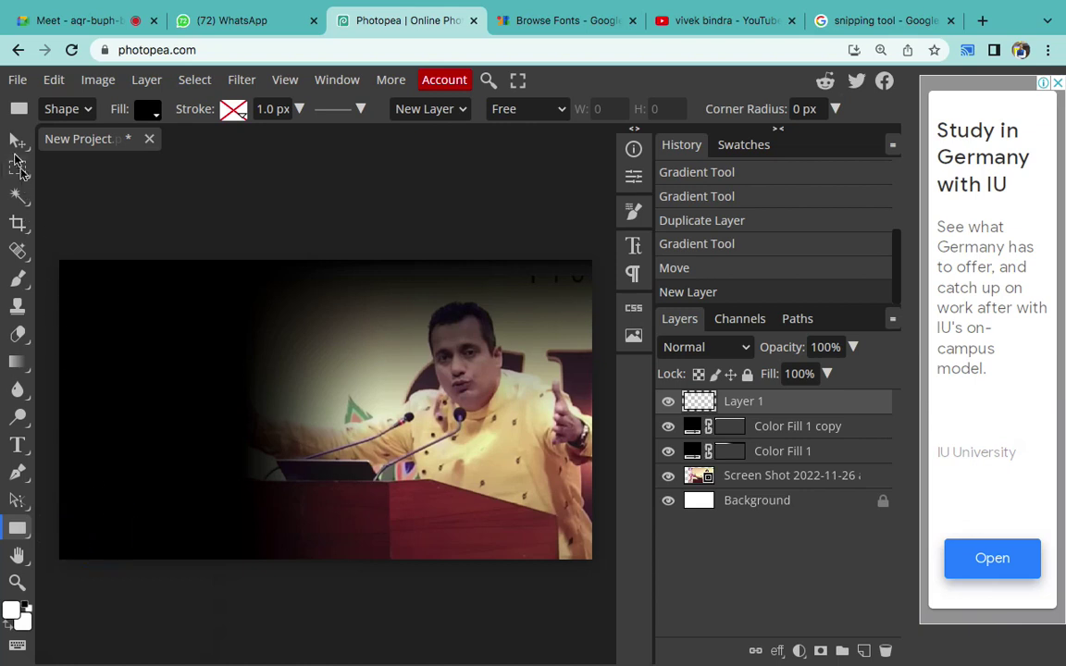
click(16, 153)
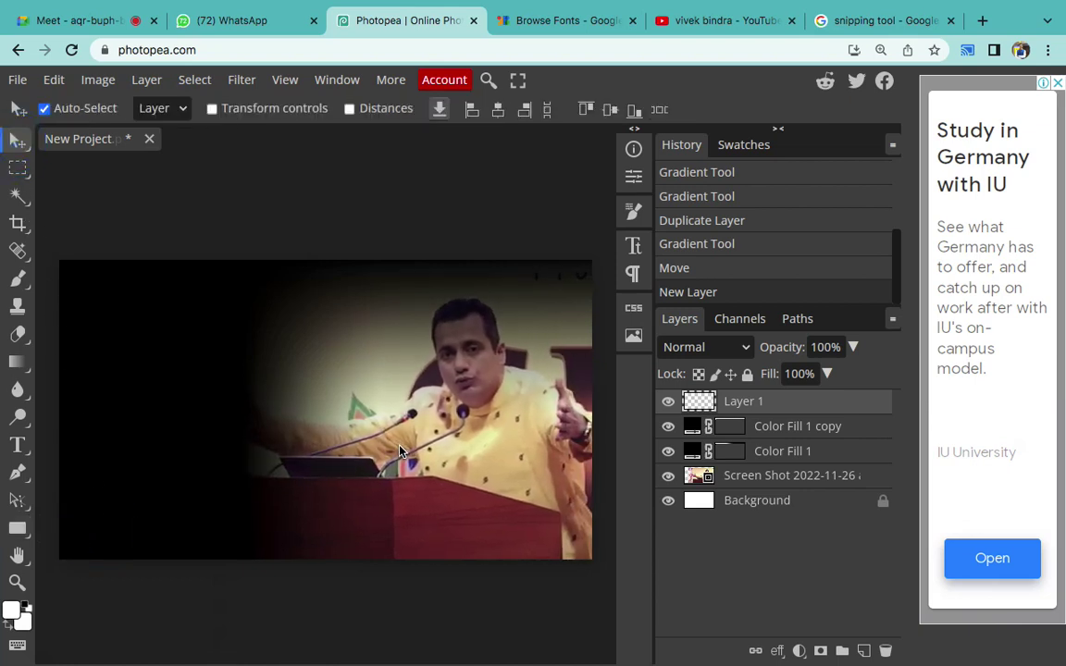
click(359, 400)
- Redraw the Color Fill 1 mask gradient so solid black covers the left third
click(740, 452)
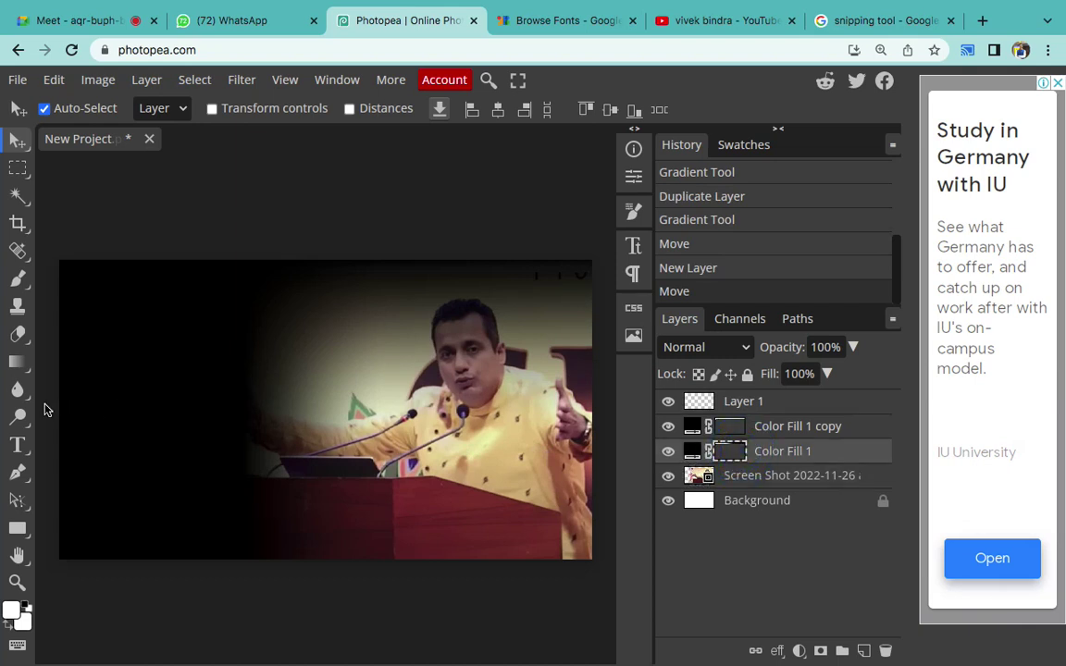
click(17, 361)
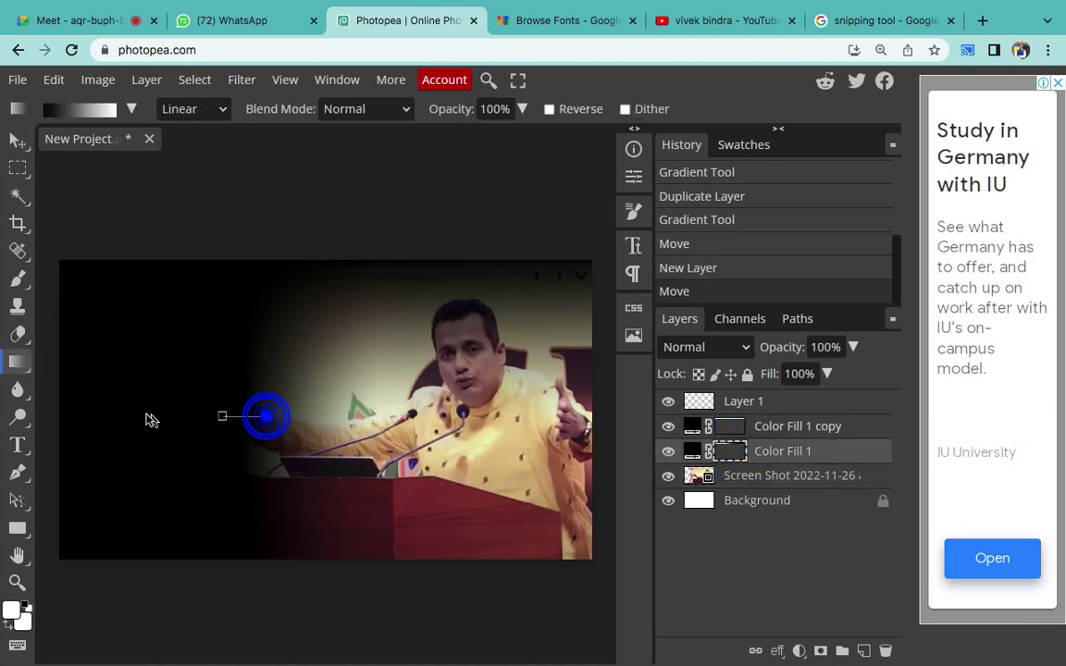
drag(262, 419, 145, 420)
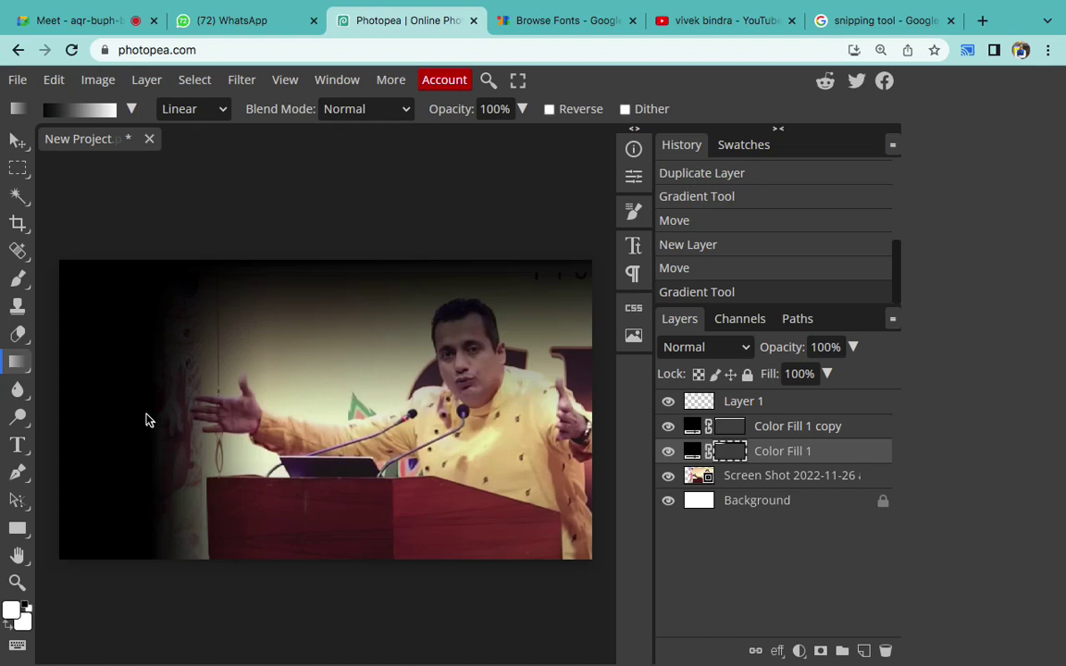
drag(211, 430, 190, 429)
drag(445, 410, 230, 413)
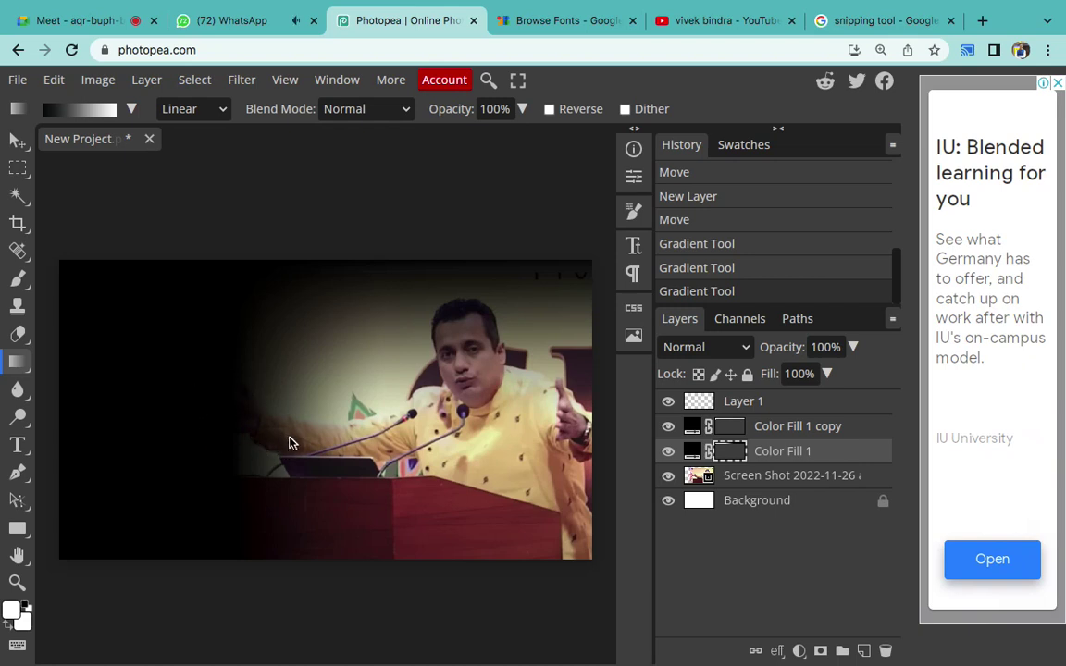
click(705, 19)
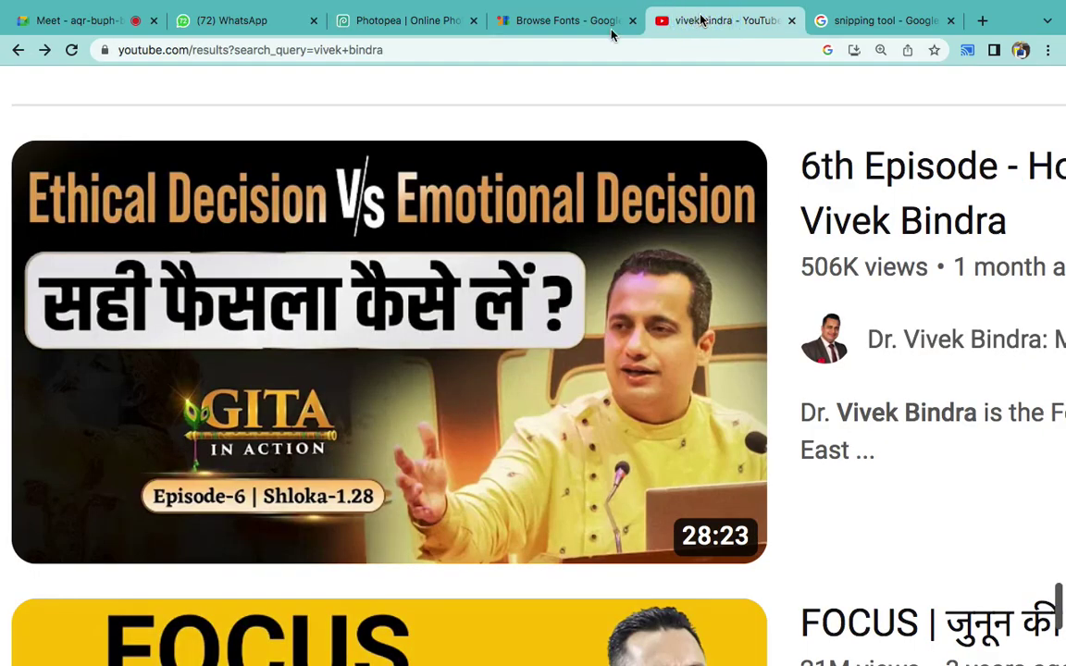
click(403, 20)
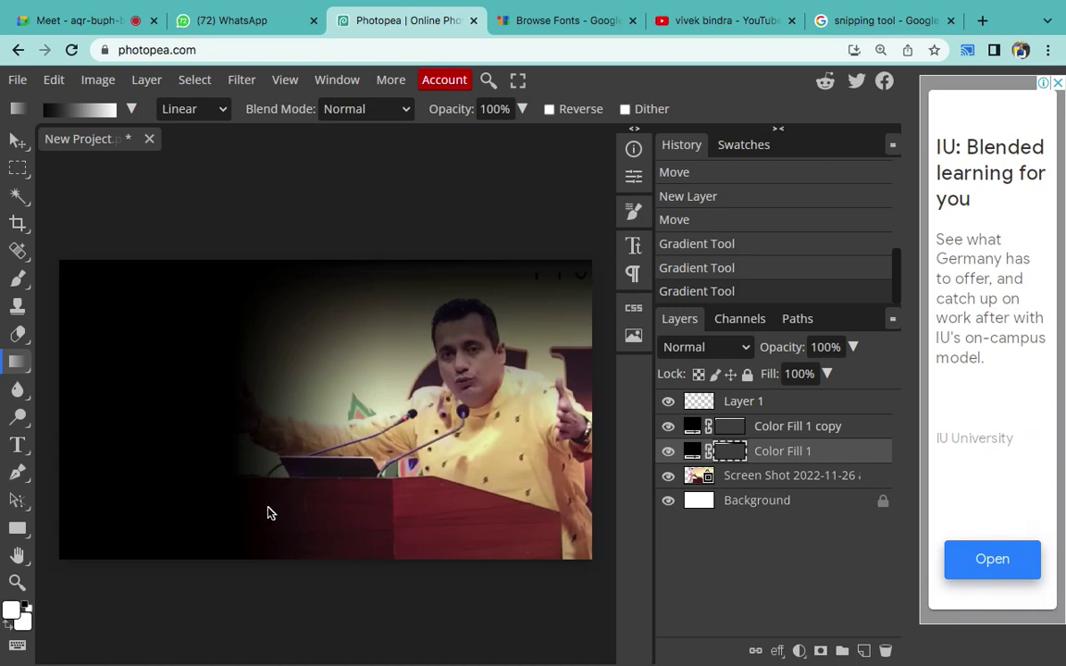
- Draw a white-filled rectangle over the dark left side of the photo
click(18, 527)
click(71, 526)
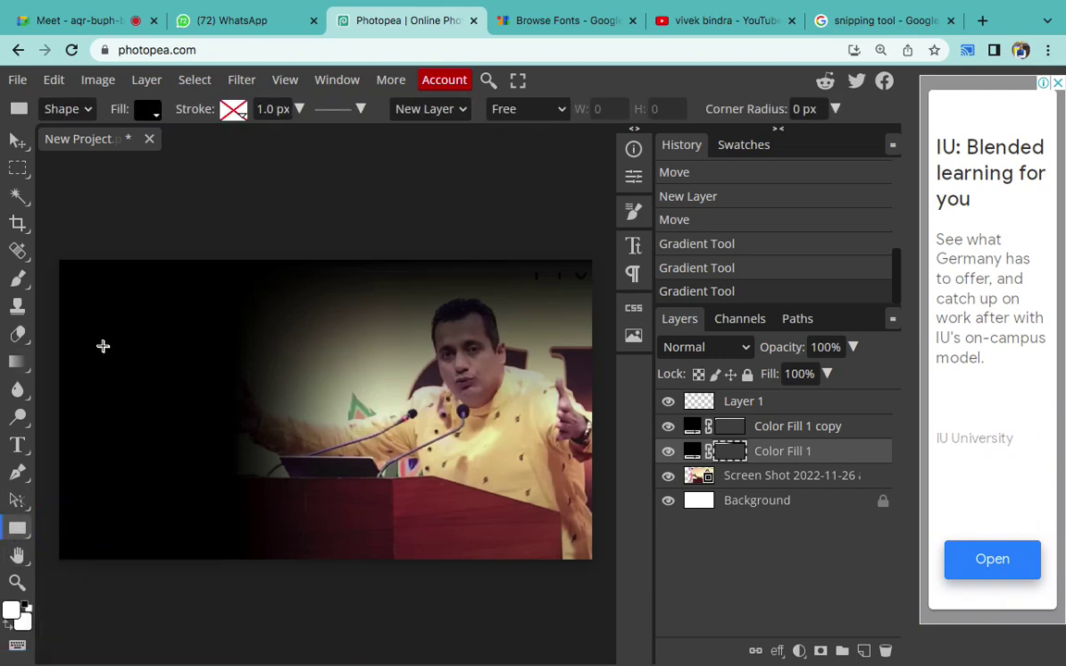
click(148, 109)
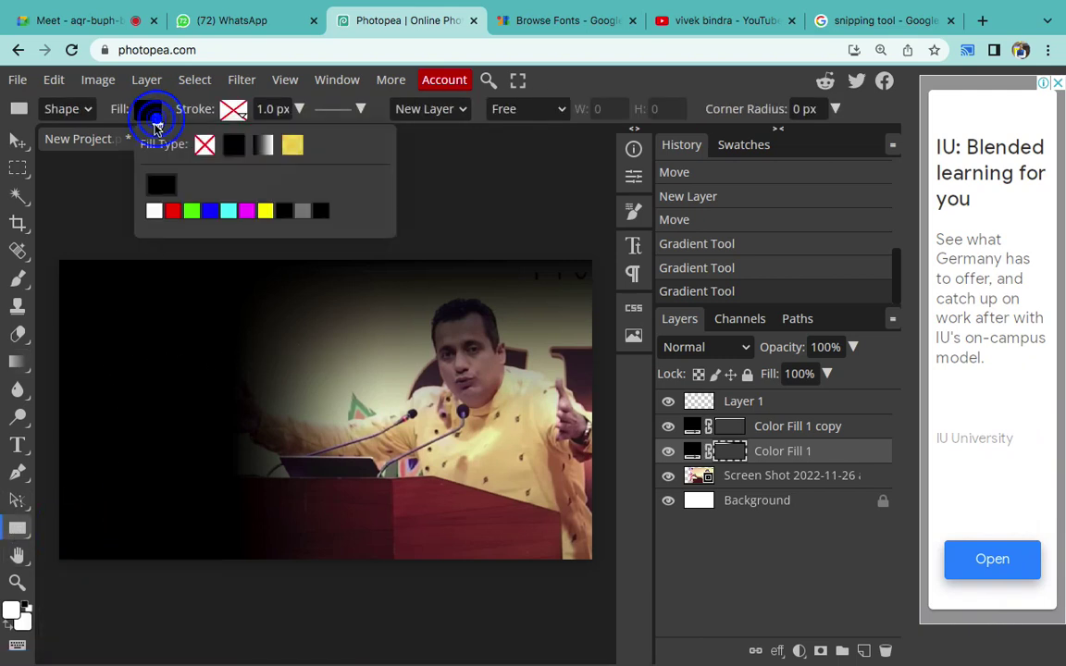
click(155, 210)
drag(107, 352, 361, 410)
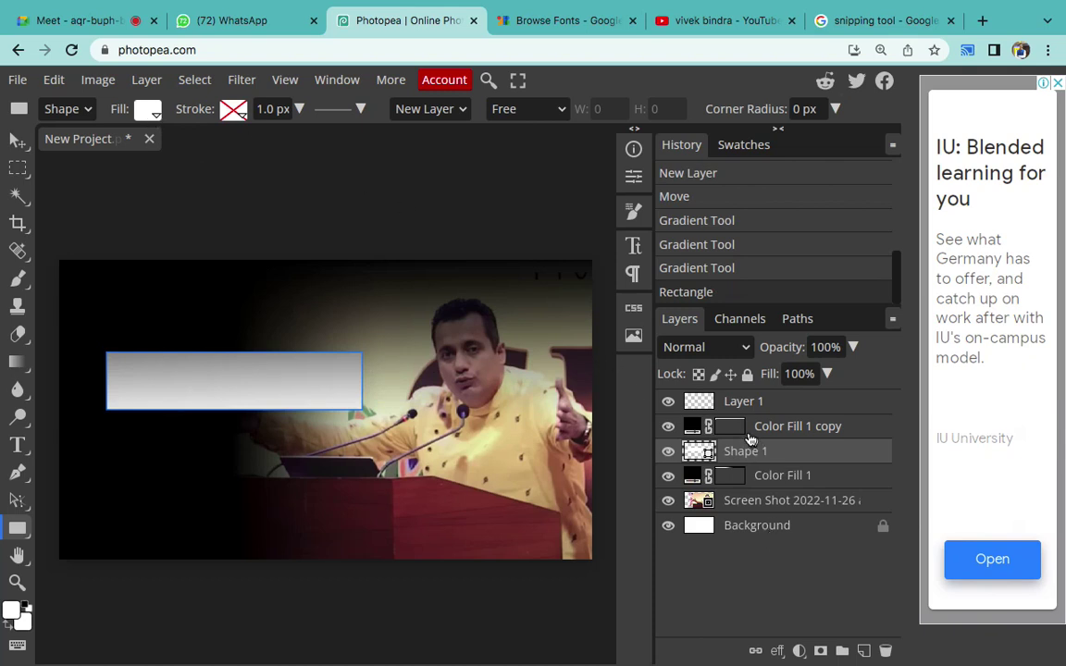
- Move the Shape 1 layer to the top of the layer stack, then switch to the YouTube results
drag(752, 453, 752, 400)
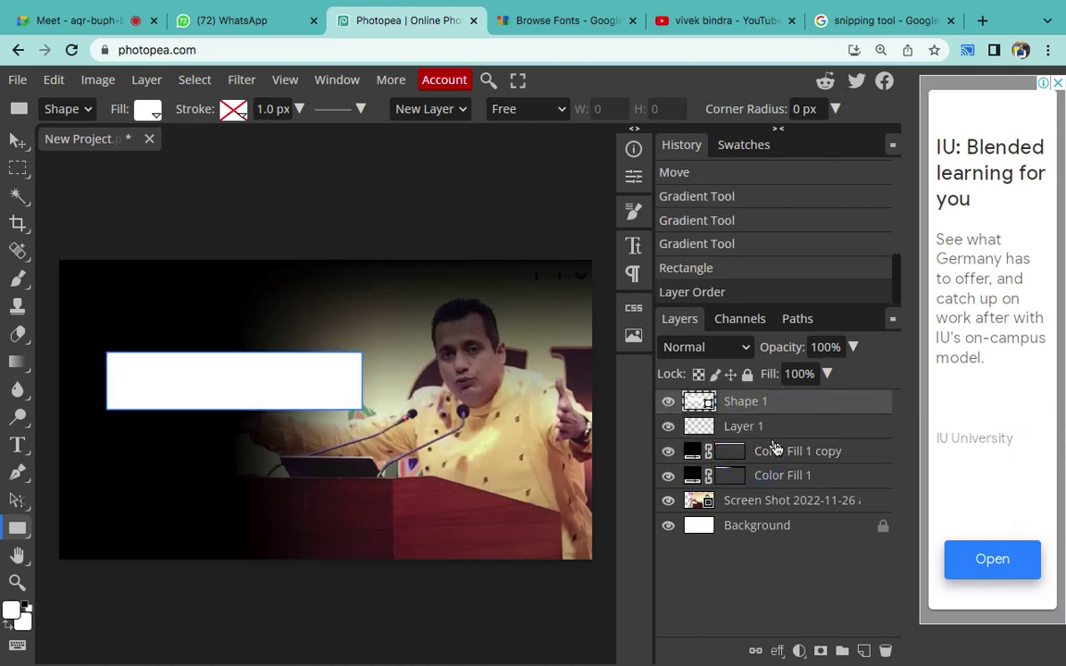
click(782, 430)
click(792, 405)
click(713, 20)
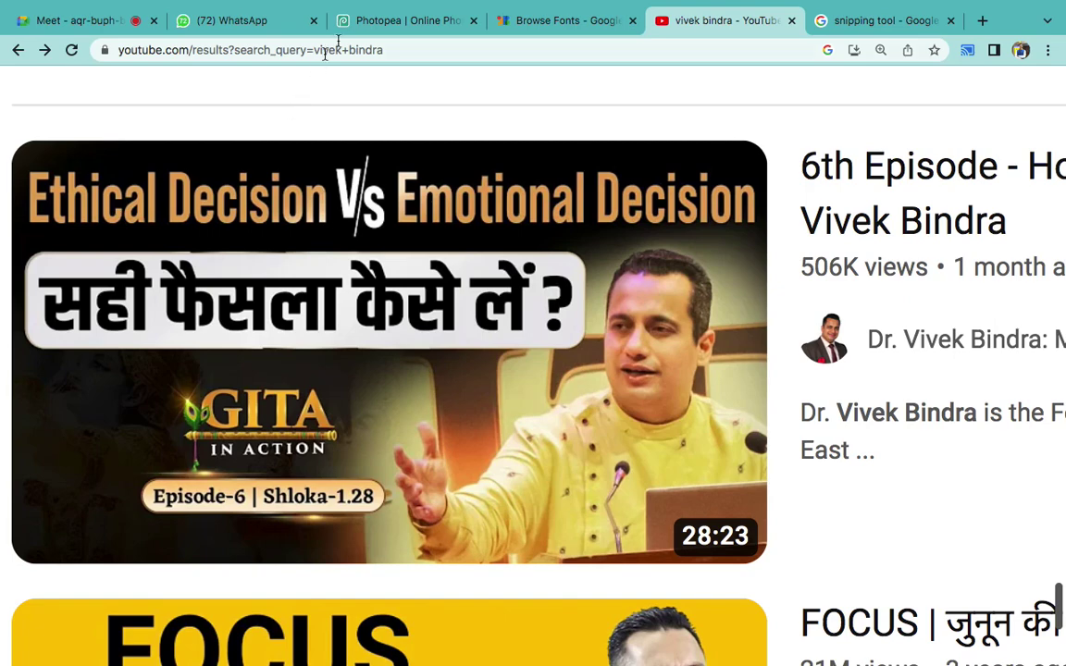
- Go back to the Photopea editor tab from YouTube
click(370, 28)
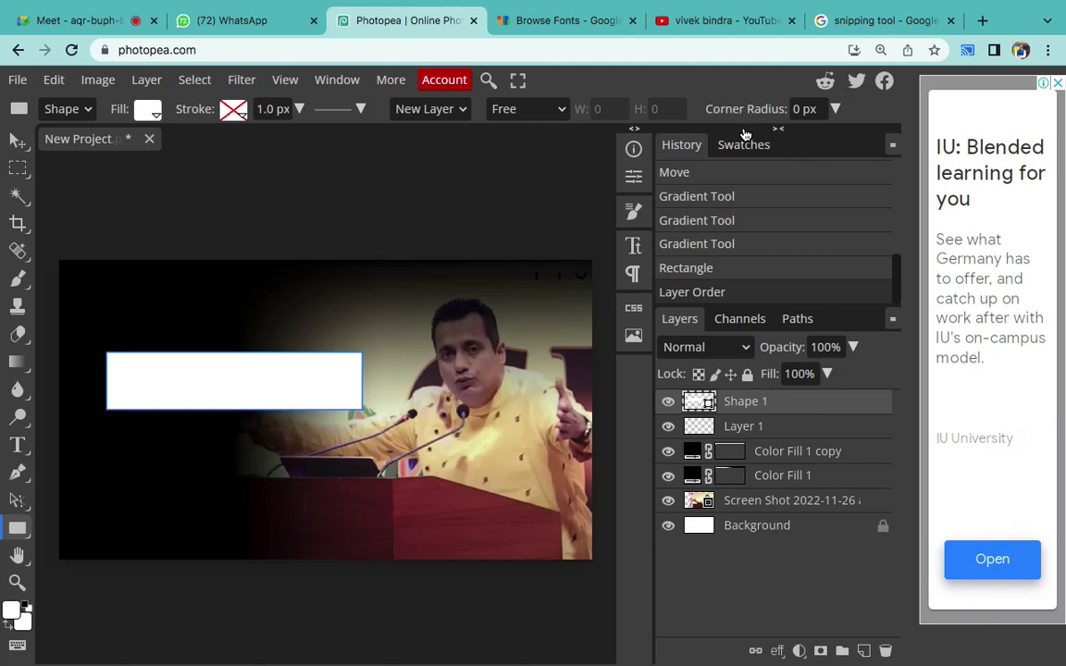
- Delete the square white rectangle and set the corner radius to 50 px
click(793, 109)
double_click(793, 109)
key(BackSpace)
click(755, 400)
key(Delete)
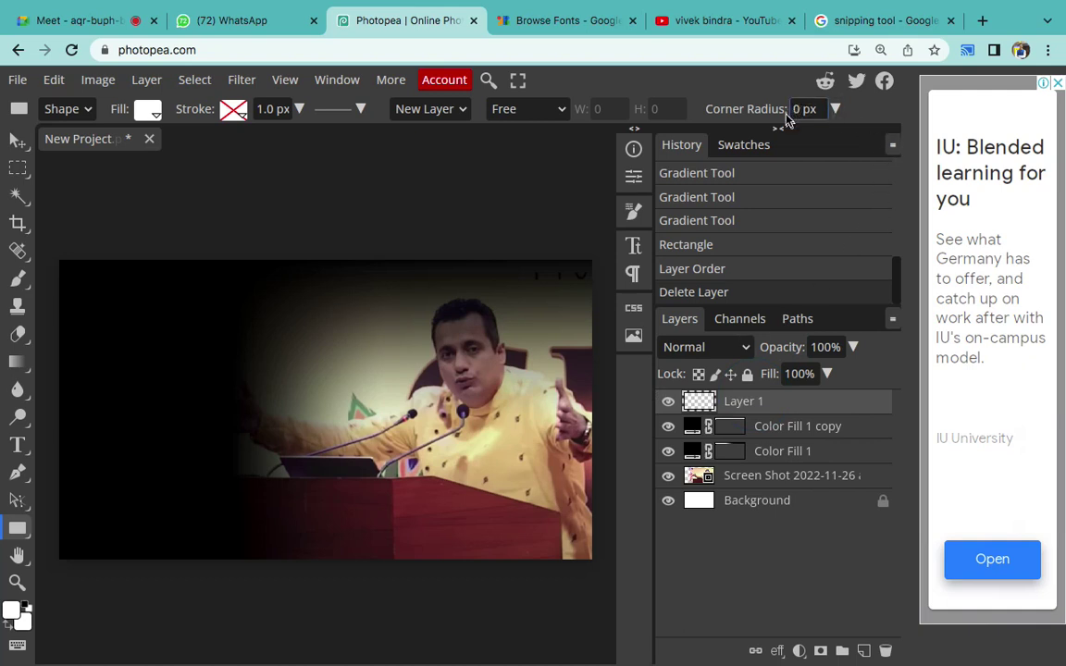
click(789, 110)
- Draw a new white rounded rectangle over the photo's left side
right_click(18, 527)
click(60, 529)
drag(105, 356, 356, 401)
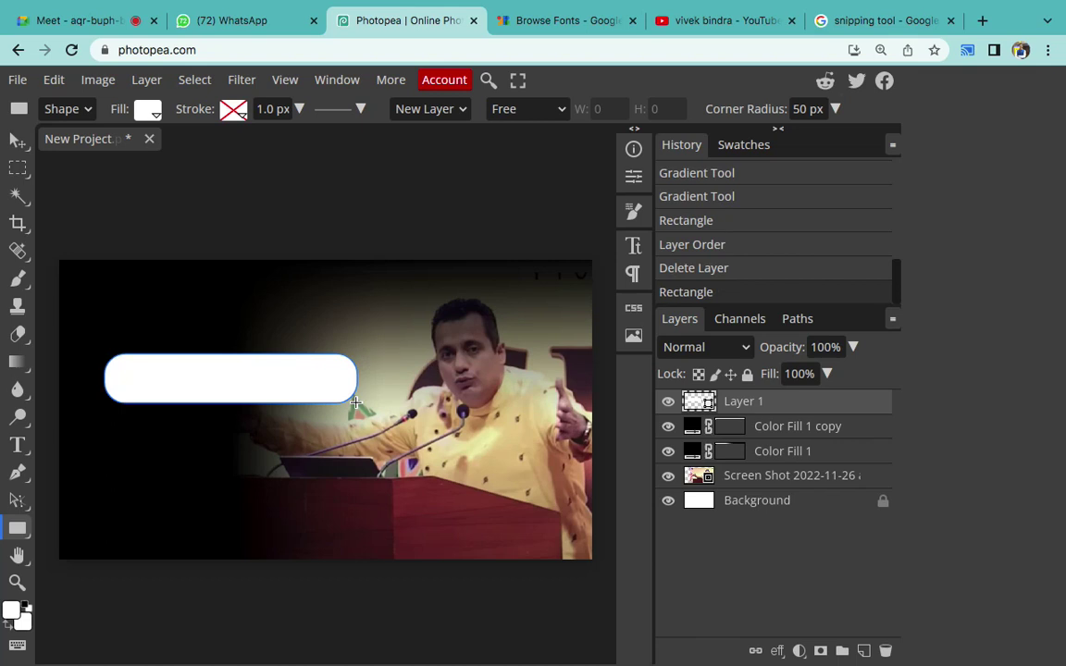
click(633, 148)
- Try corner radii of 10 and 100 px in Live Shape, then settle on 50 px
click(464, 155)
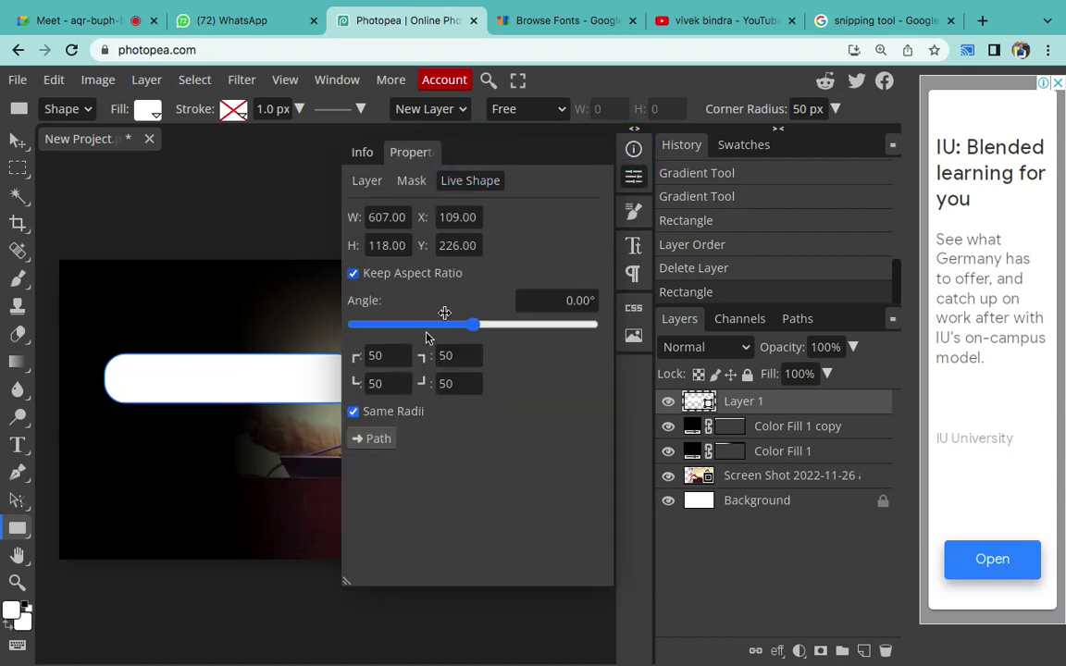
double_click(387, 355)
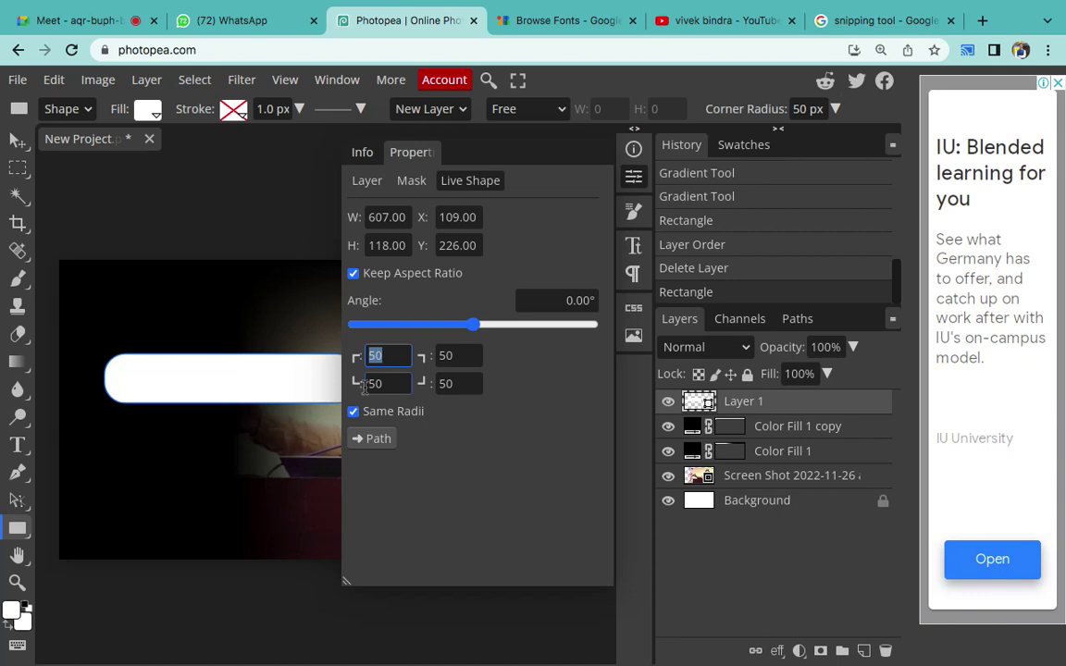
text(10)
click(393, 355)
click(495, 430)
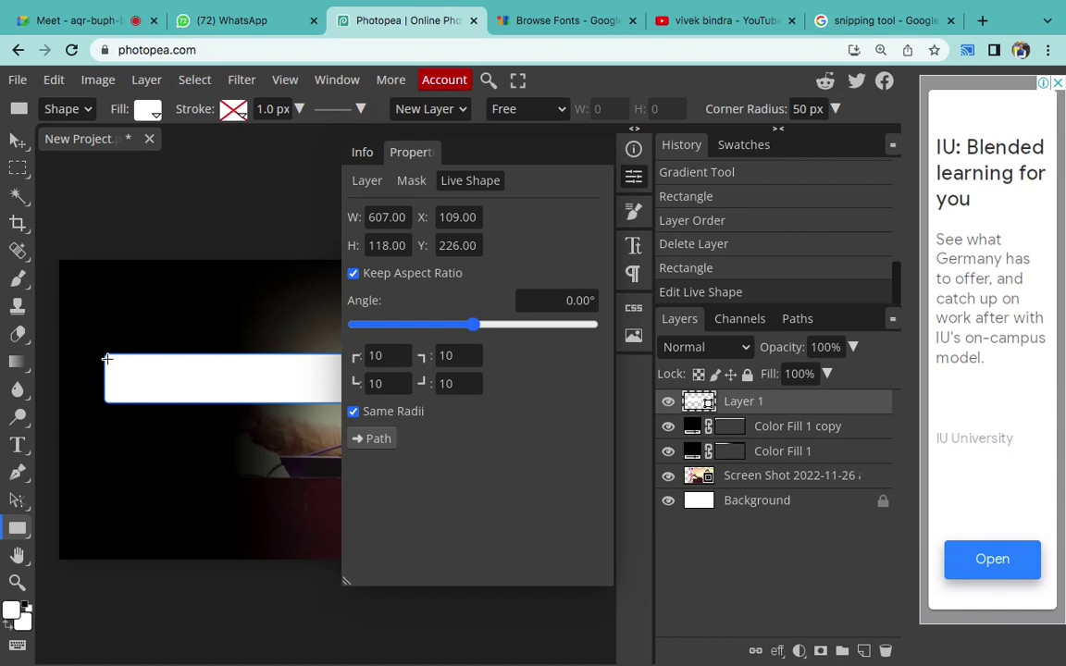
scroll(106, 359, up, 2)
scroll(111, 359, up, 2)
text(1)
click(566, 433)
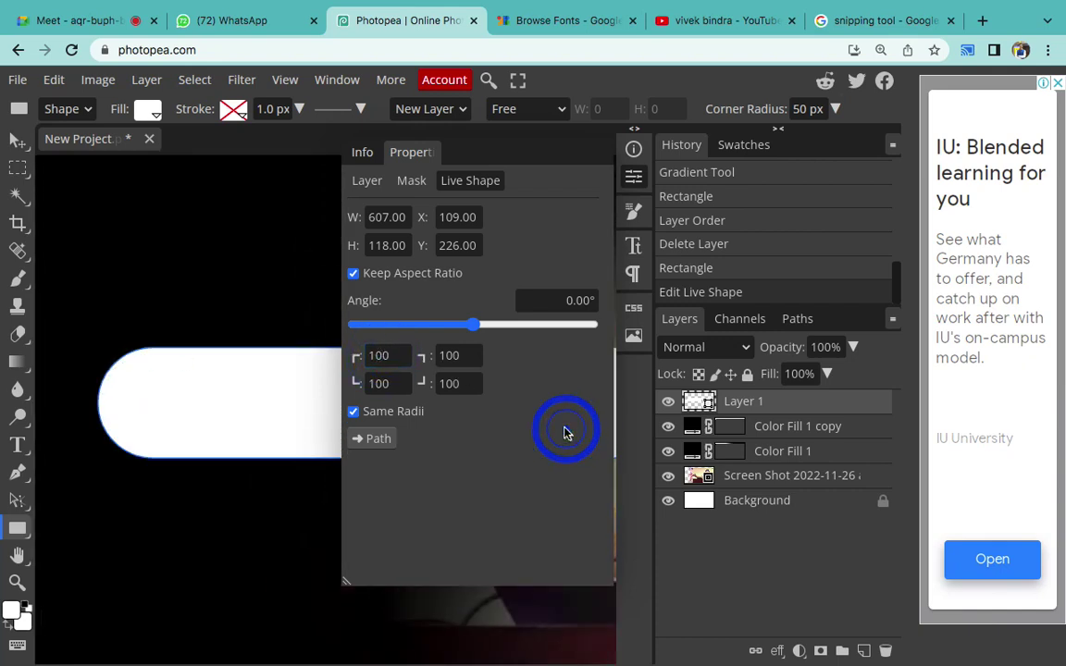
double_click(396, 353)
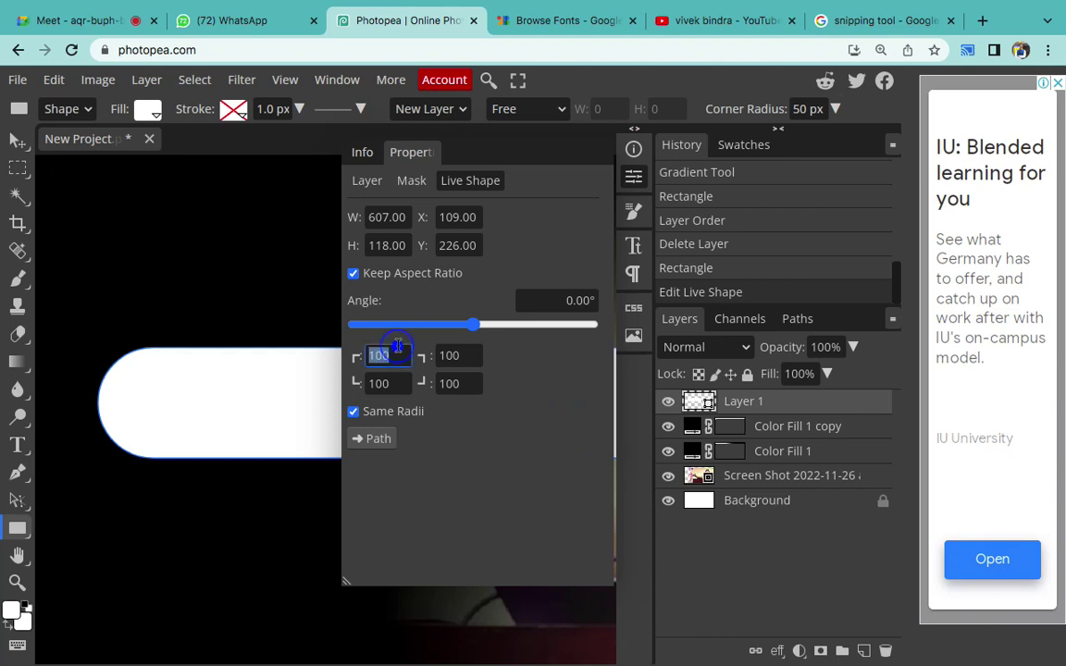
text(50)
click(559, 448)
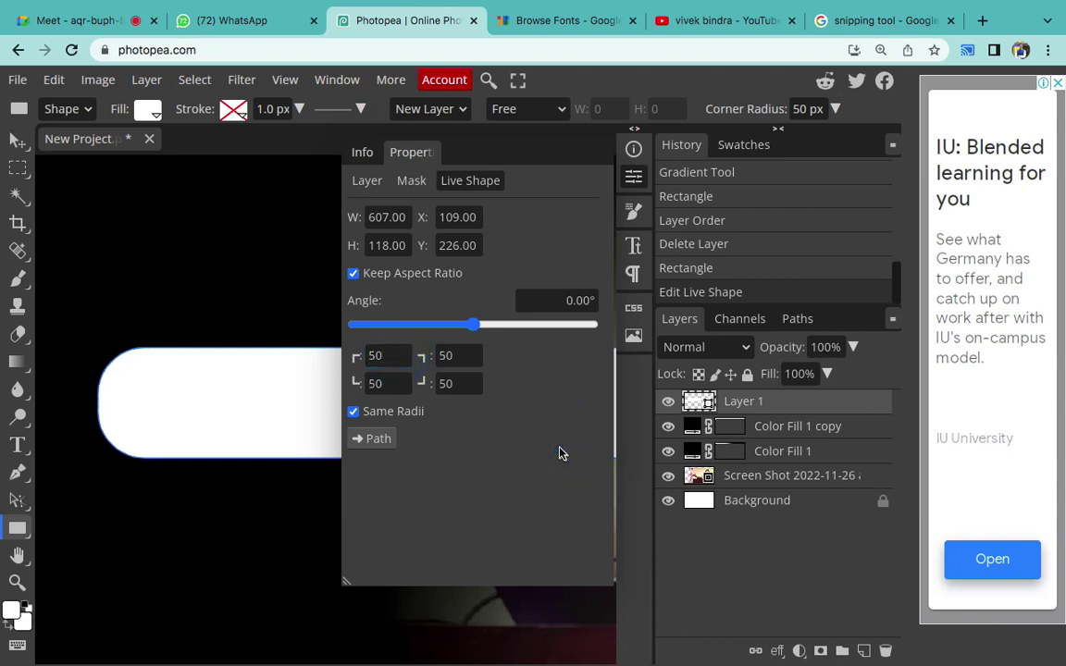
- Collapse the side panels, zoom out to the whole image, and switch to the snipping tool search
click(635, 129)
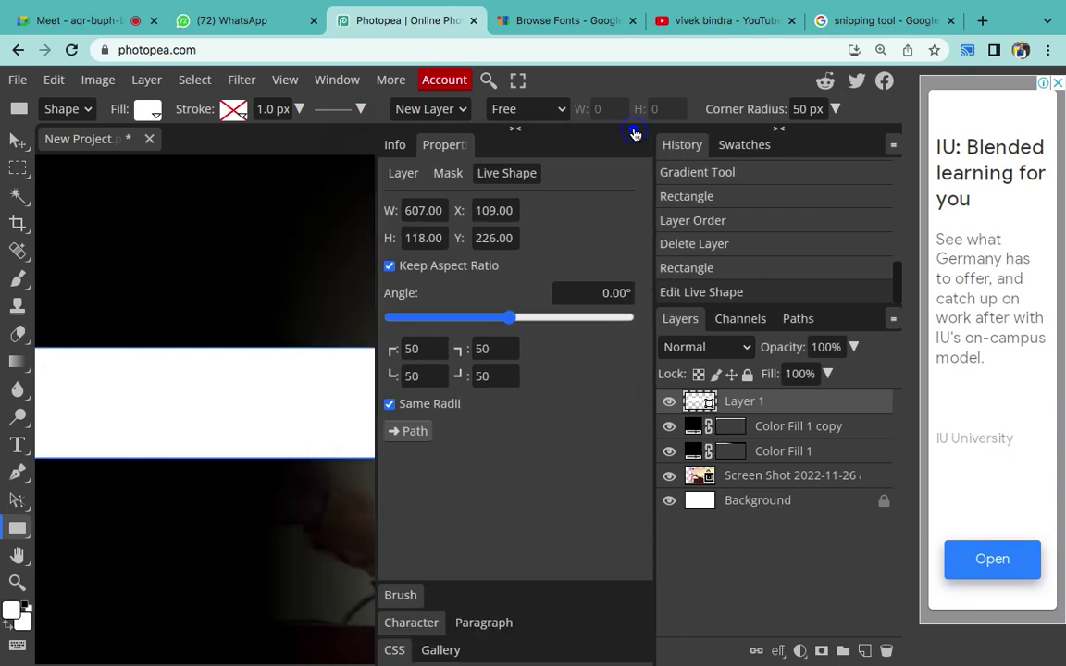
click(515, 130)
click(761, 507)
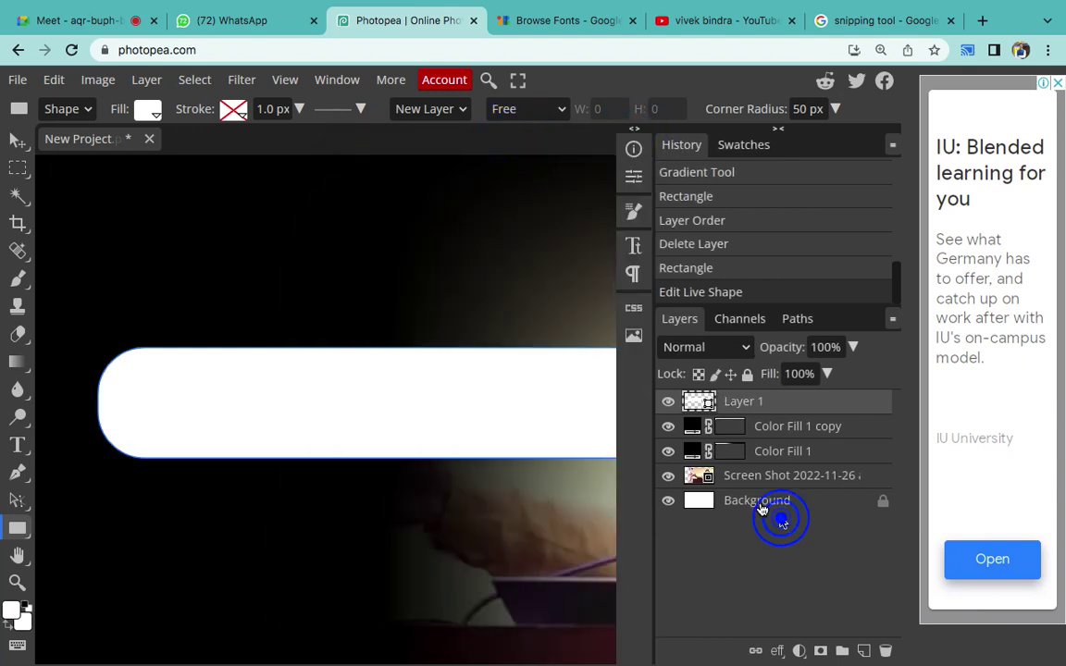
key(ctrl+minus)
scroll(433, 425, down, 2)
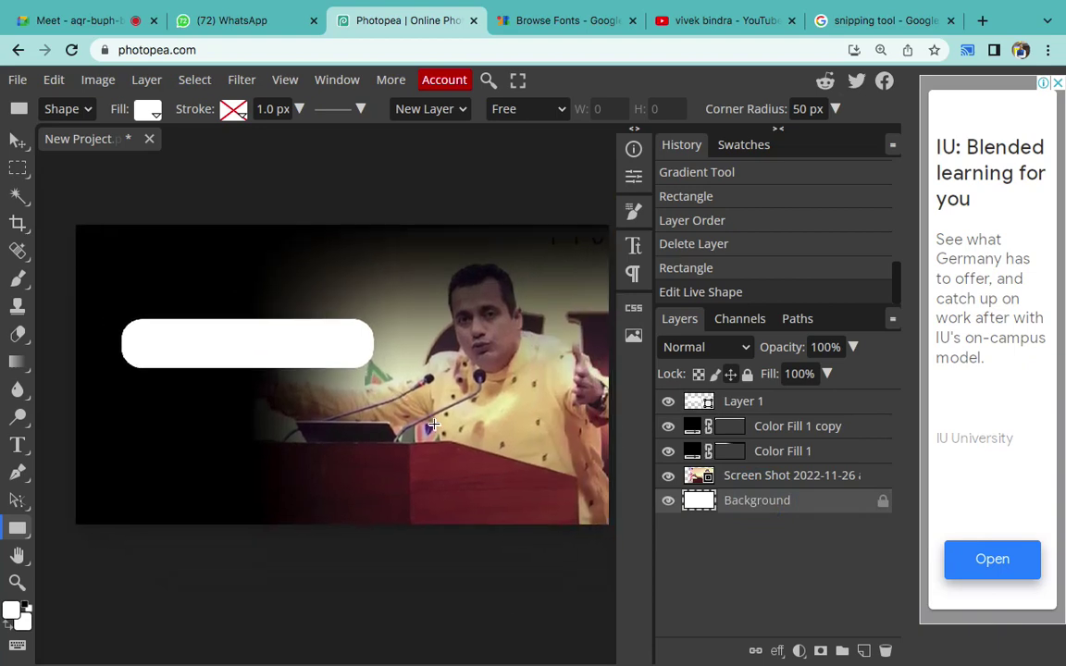
scroll(433, 425, right, 2)
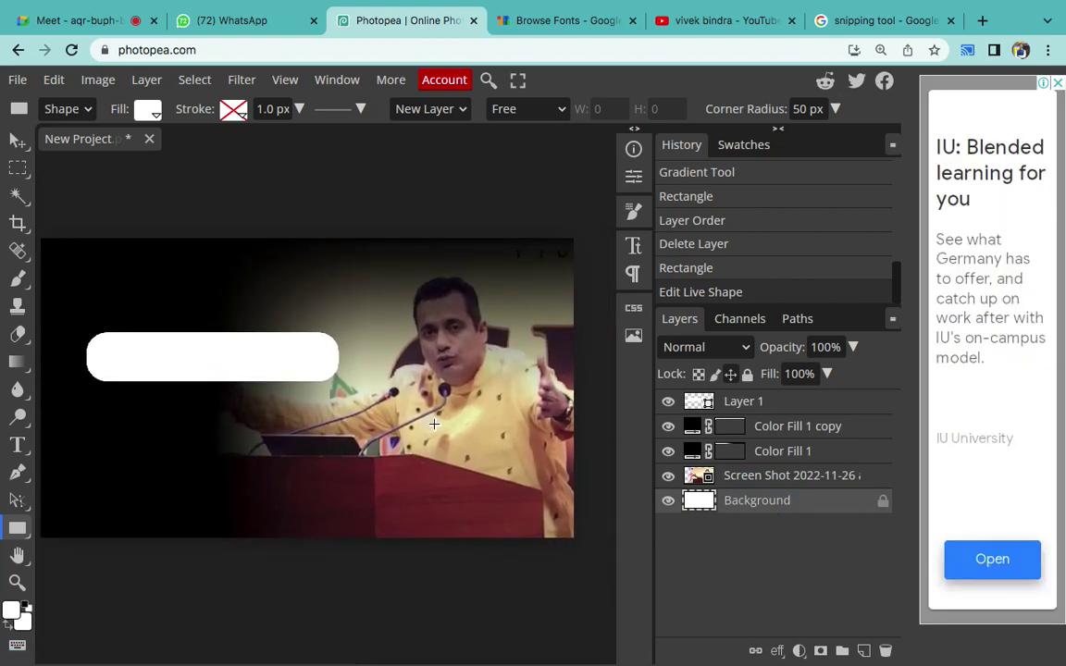
click(870, 19)
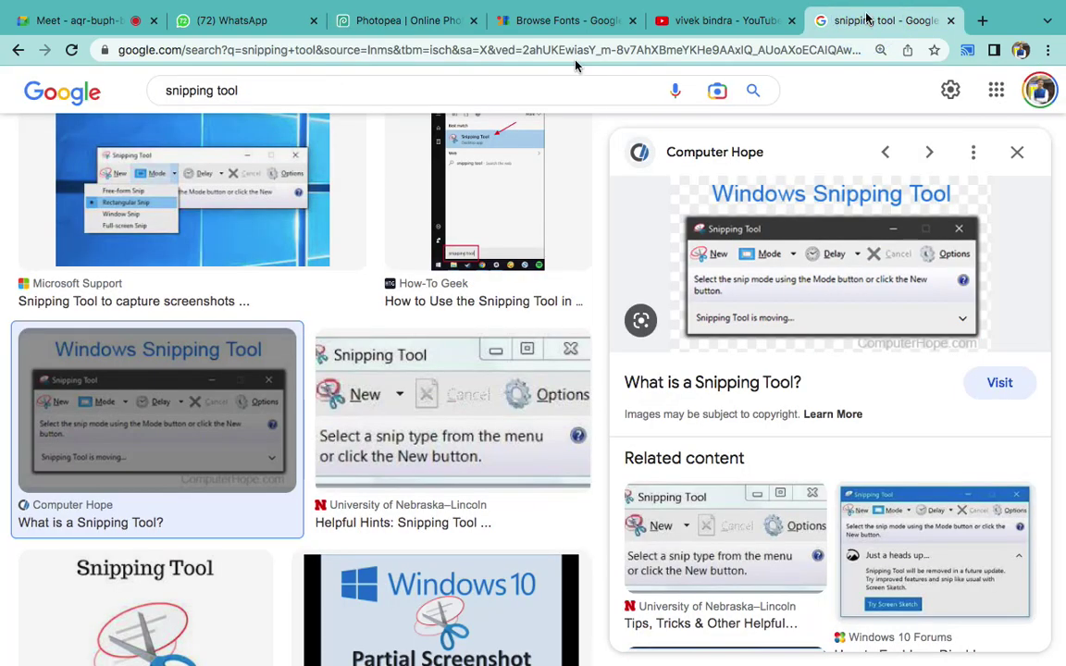
- Close the snipping tool search and open Google Input Tools' try-it-out page in a new tab
scroll(148, 120, up, 3)
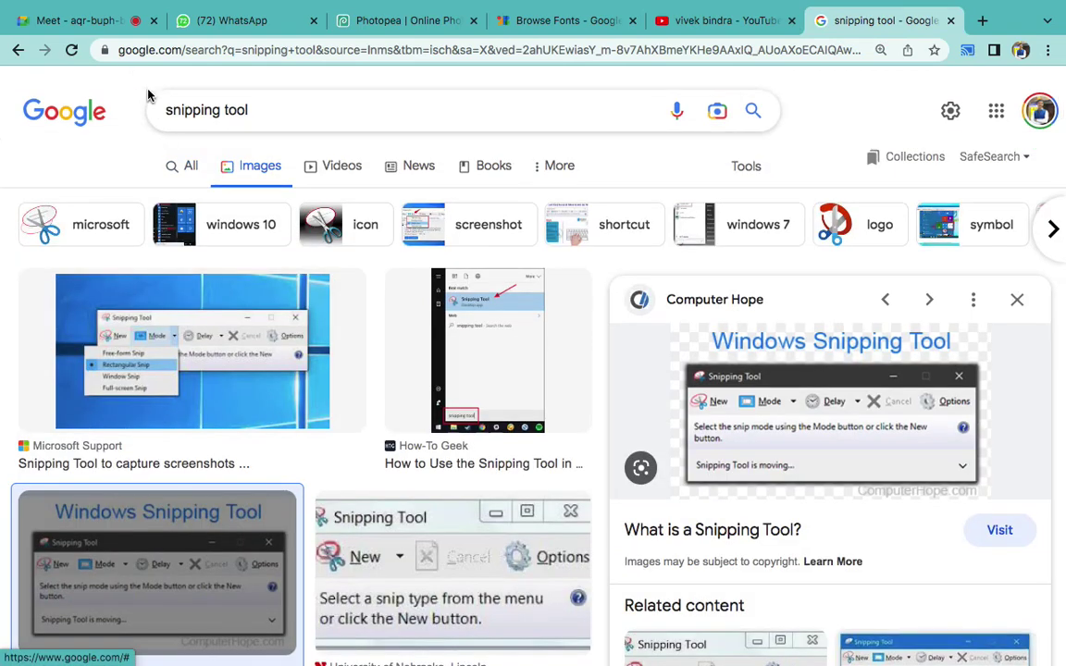
click(951, 20)
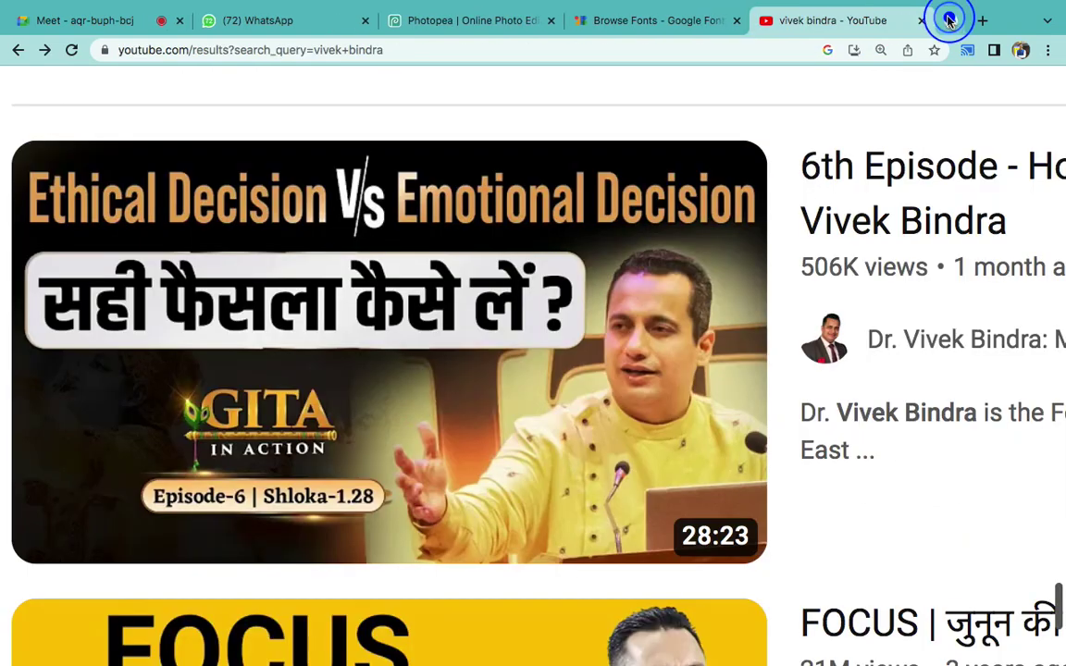
click(982, 20)
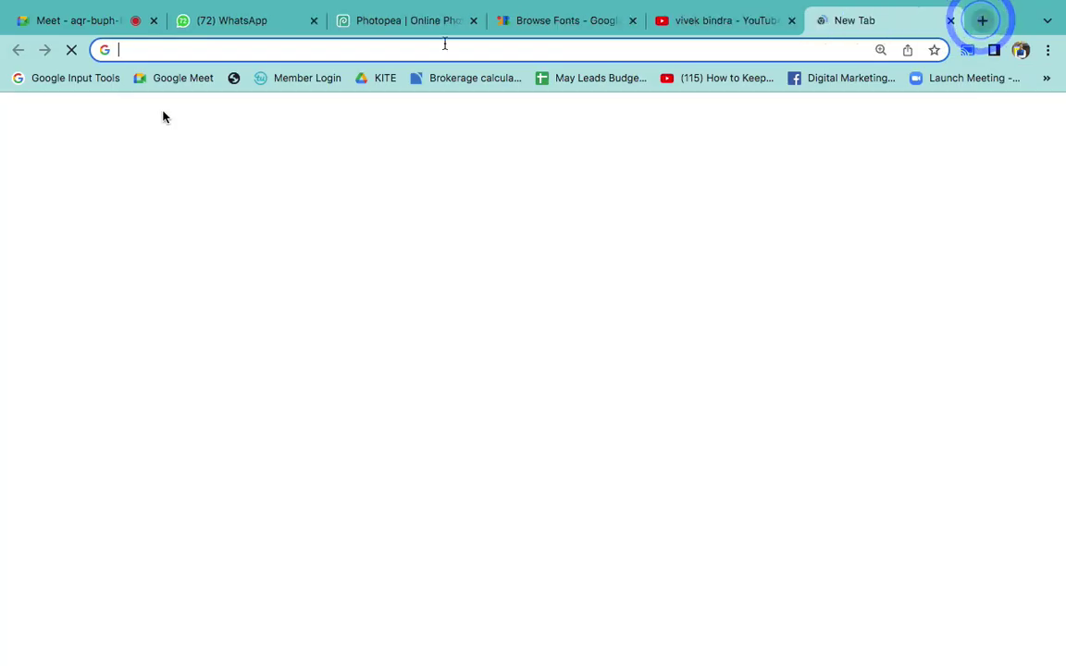
click(51, 78)
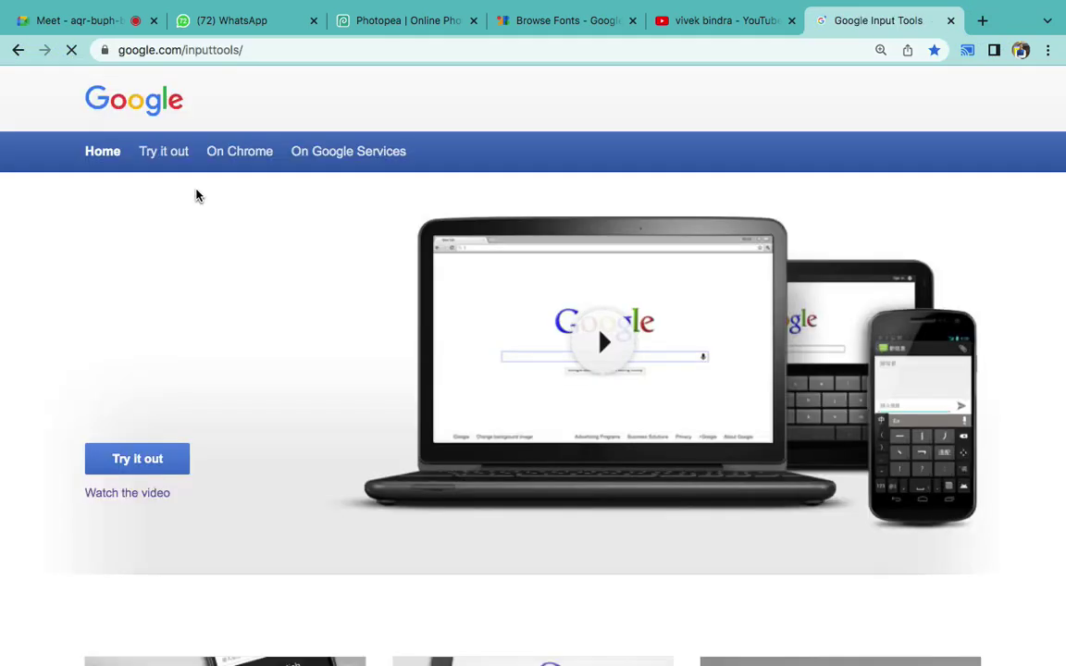
click(167, 150)
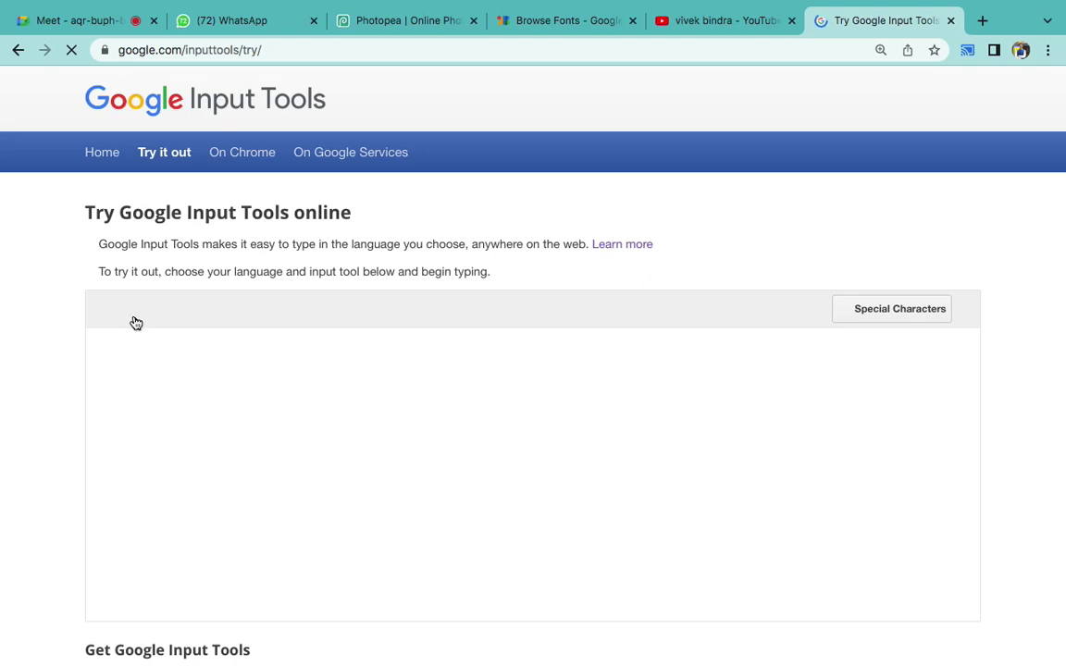
- Set the input language to Hindi, type the phrase सहीं फैसला कैसे लें, and select it all
click(136, 315)
click(361, 477)
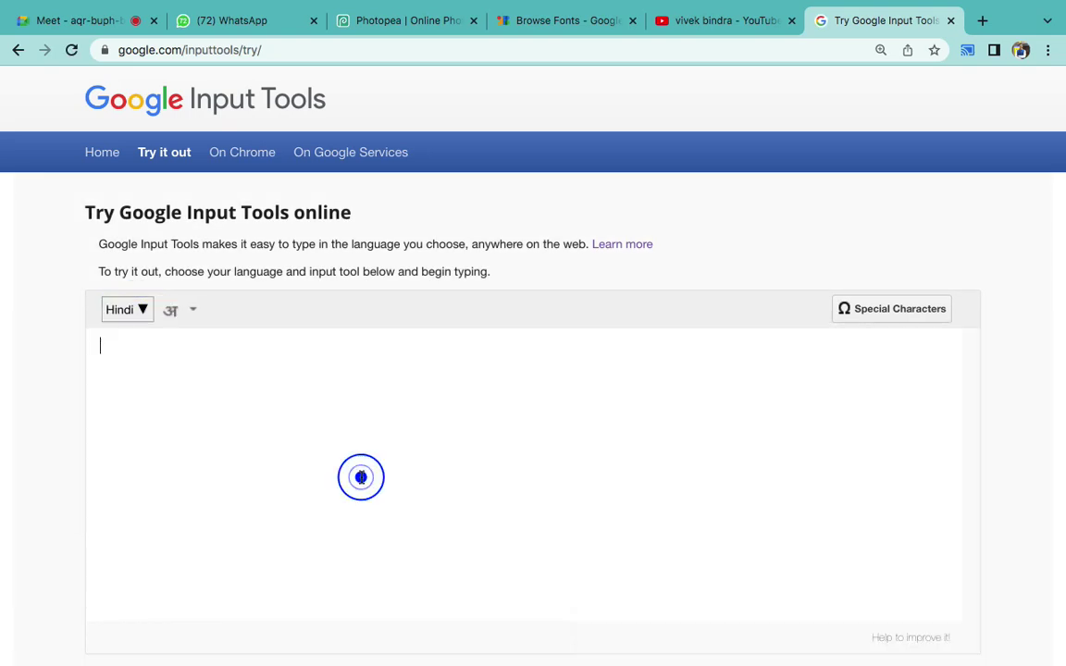
text(sahin )
text(fa)
text(isala)
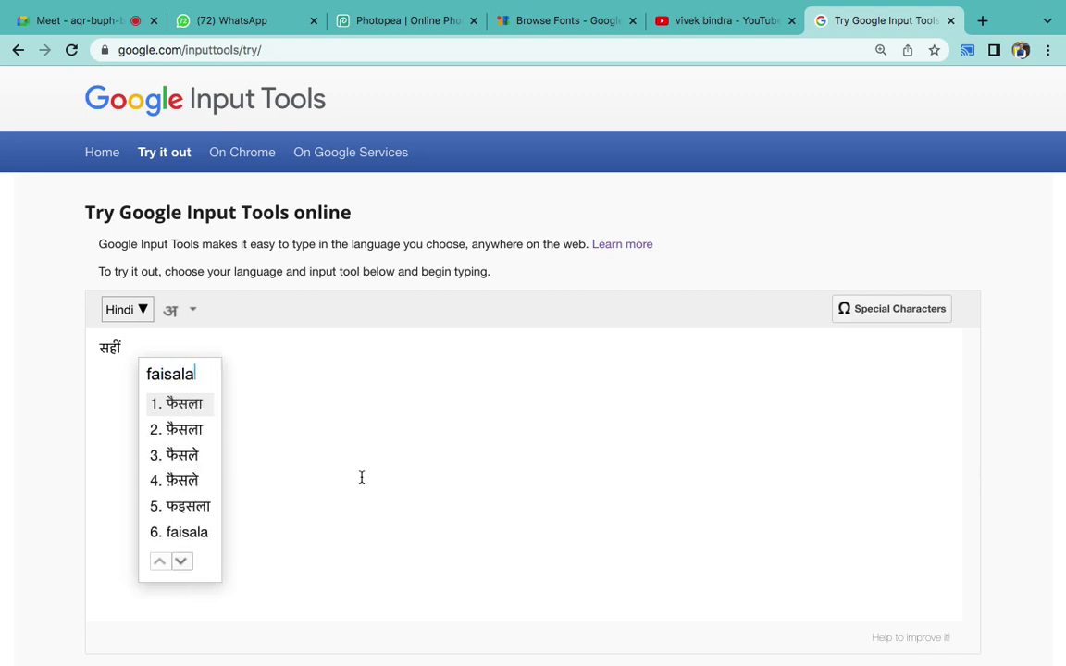
text( kaise lei)
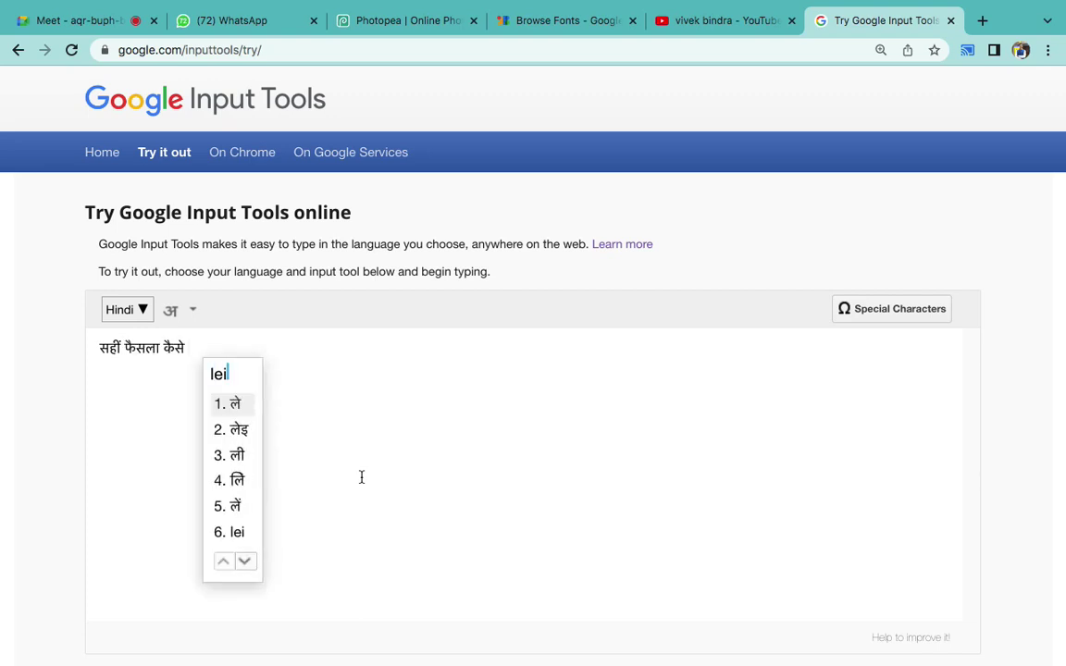
text(n)
key(ctrl+a)
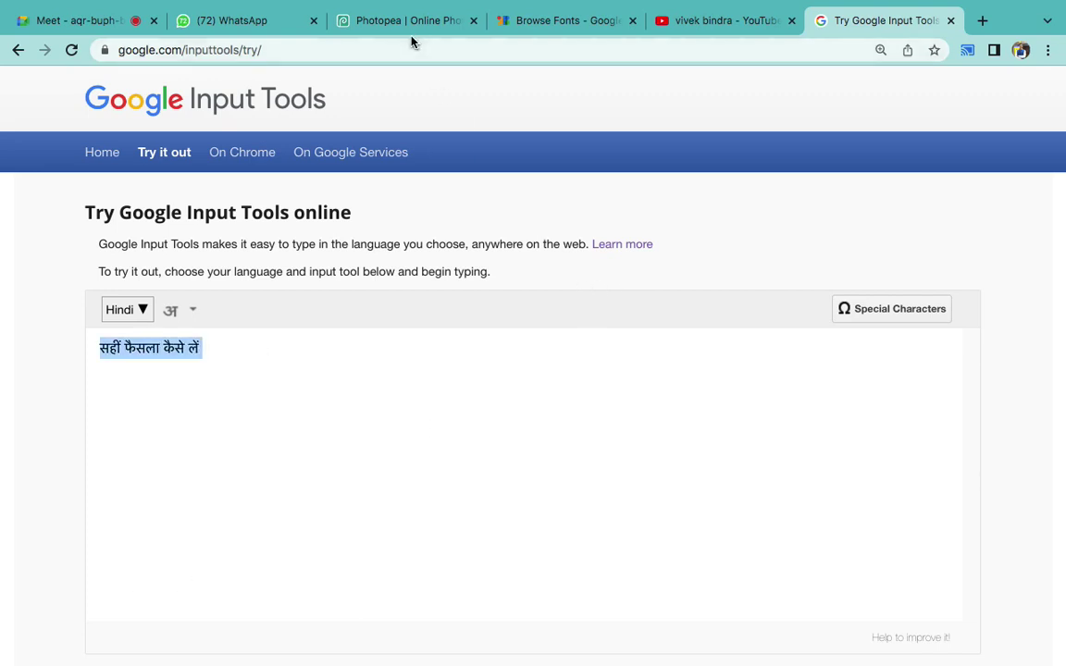
- Back in Photopea, start a text layer inside the rounded rectangle
click(408, 22)
click(17, 445)
click(119, 376)
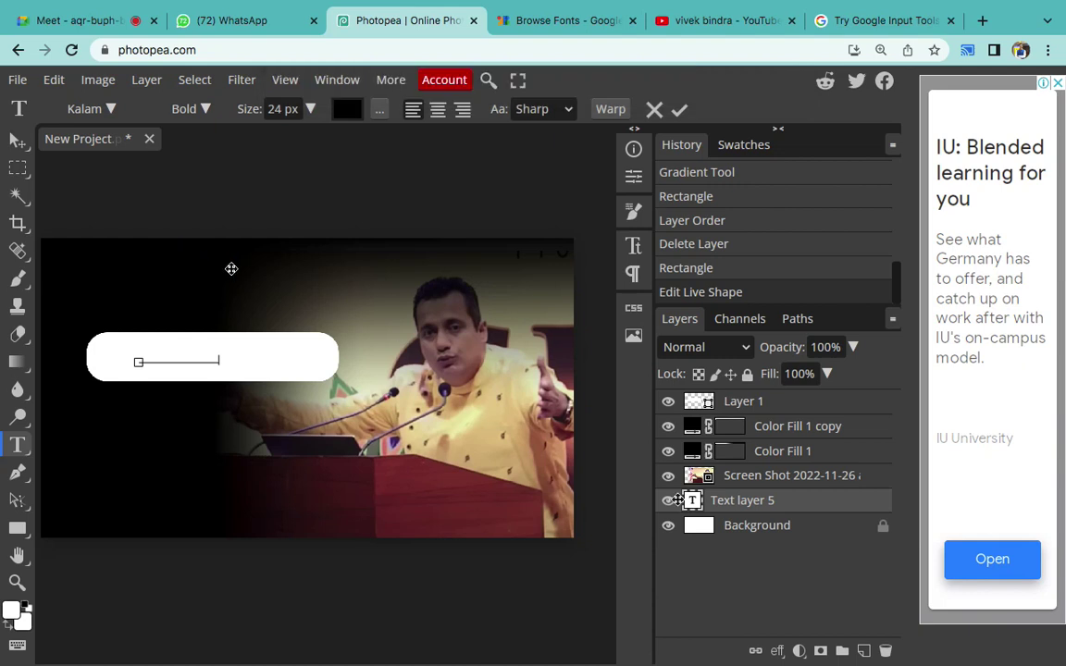
- Place the Hindi text in the white pill and move its layer to the top
drag(740, 500, 664, 350)
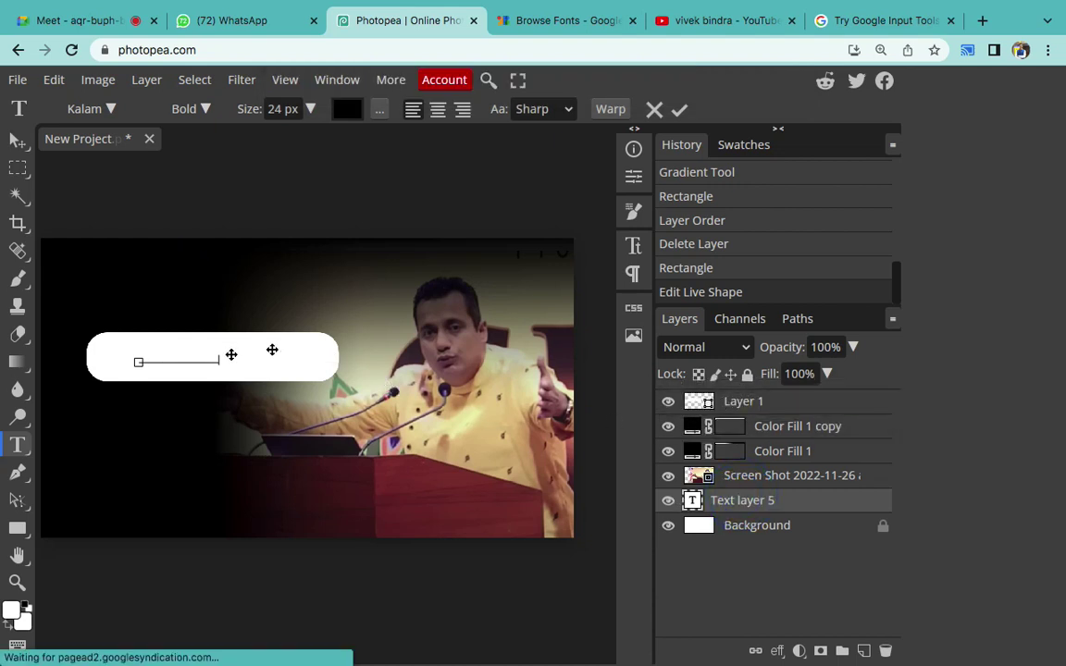
double_click(186, 357)
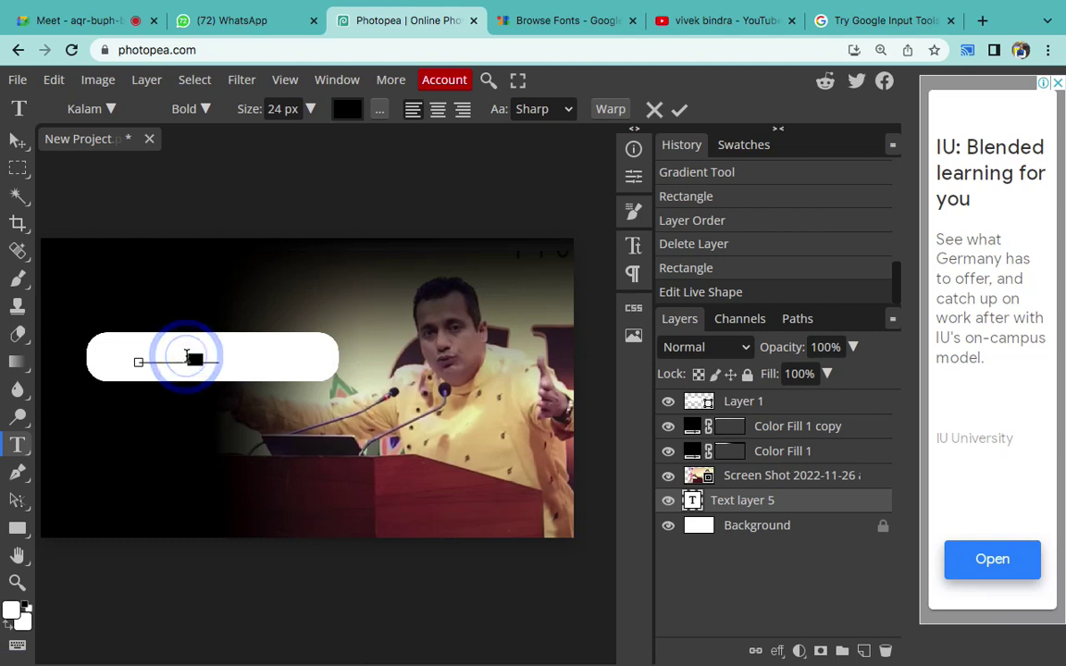
click(770, 528)
drag(777, 500, 785, 404)
- Try text sizes of 100 px and 40 px, nudging the headline slightly left
double_click(206, 357)
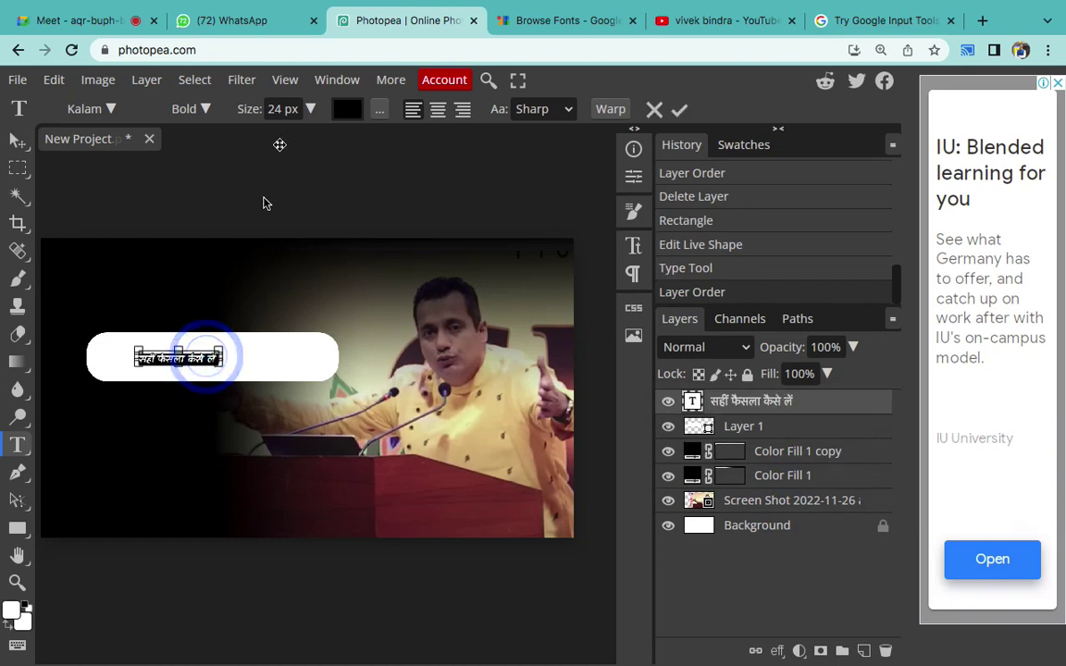
text(100)
key(Return)
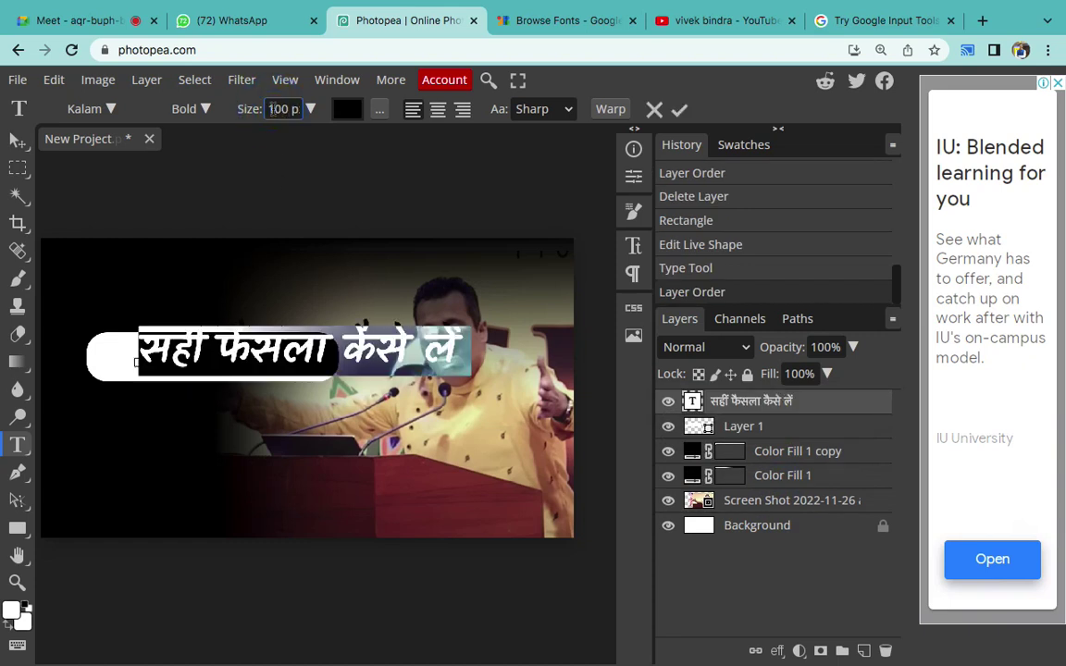
drag(268, 214, 250, 215)
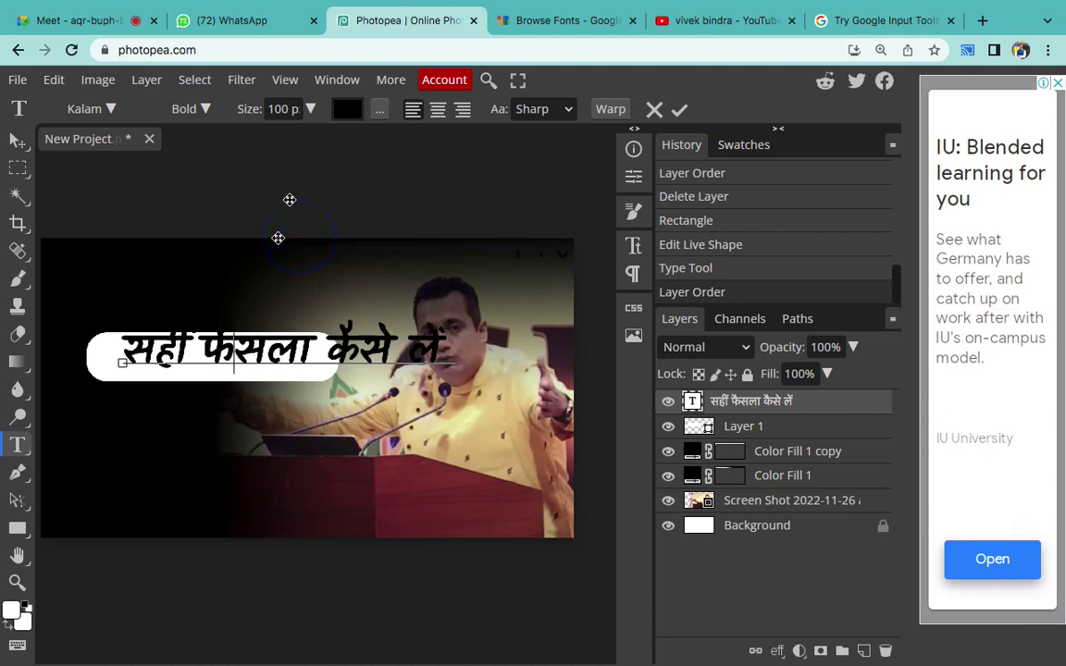
click(278, 109)
double_click(269, 109)
text(40)
key(Return)
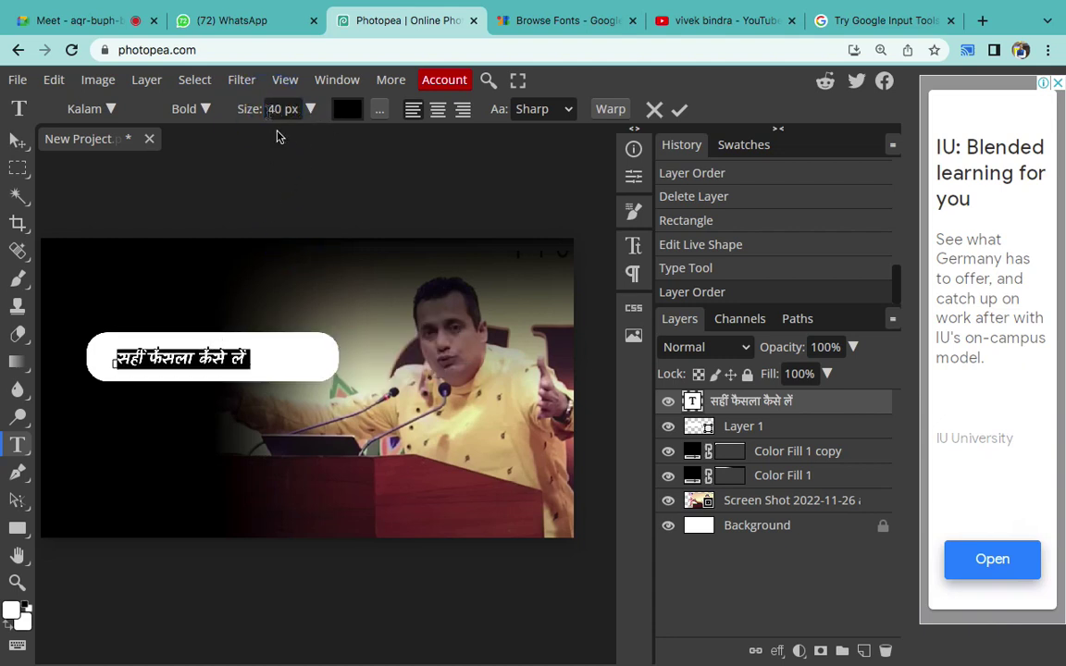
- Test 50 and 80 px, settle the headline at 60 px, commit, and switch to the Meet call
double_click(267, 109)
text(50)
key(Return)
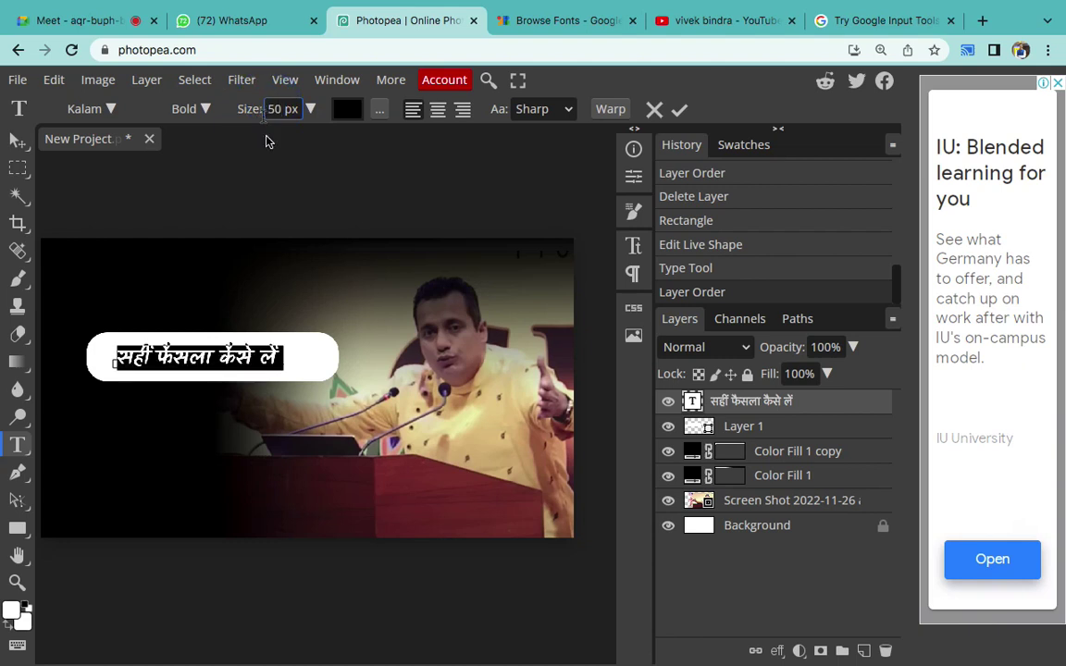
text(8)
key(Return)
text(6)
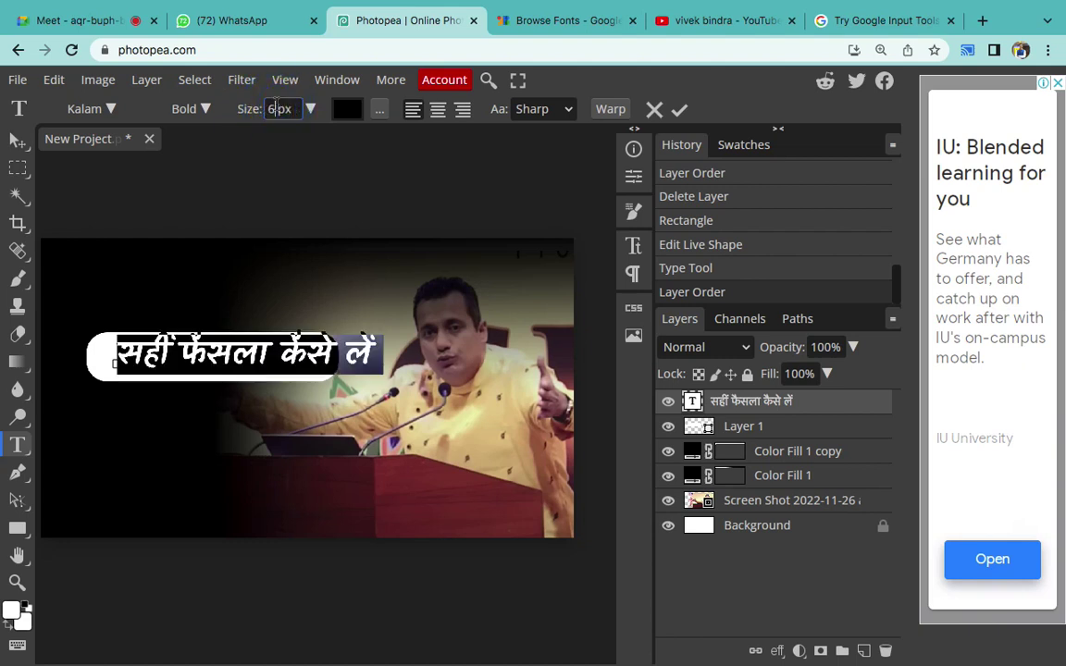
click(229, 276)
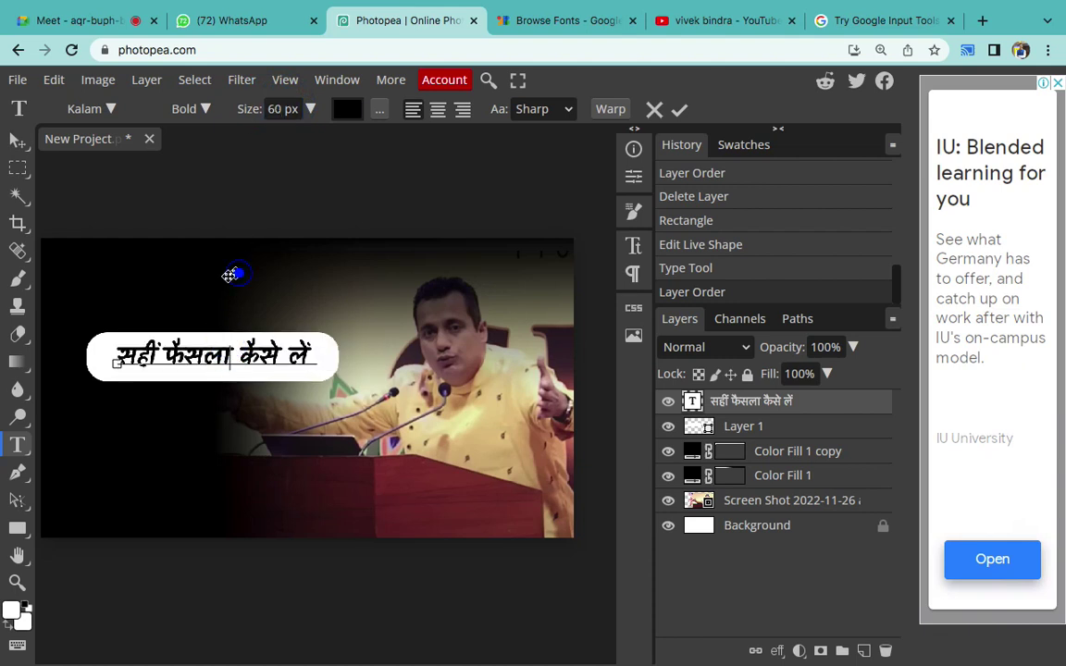
click(681, 110)
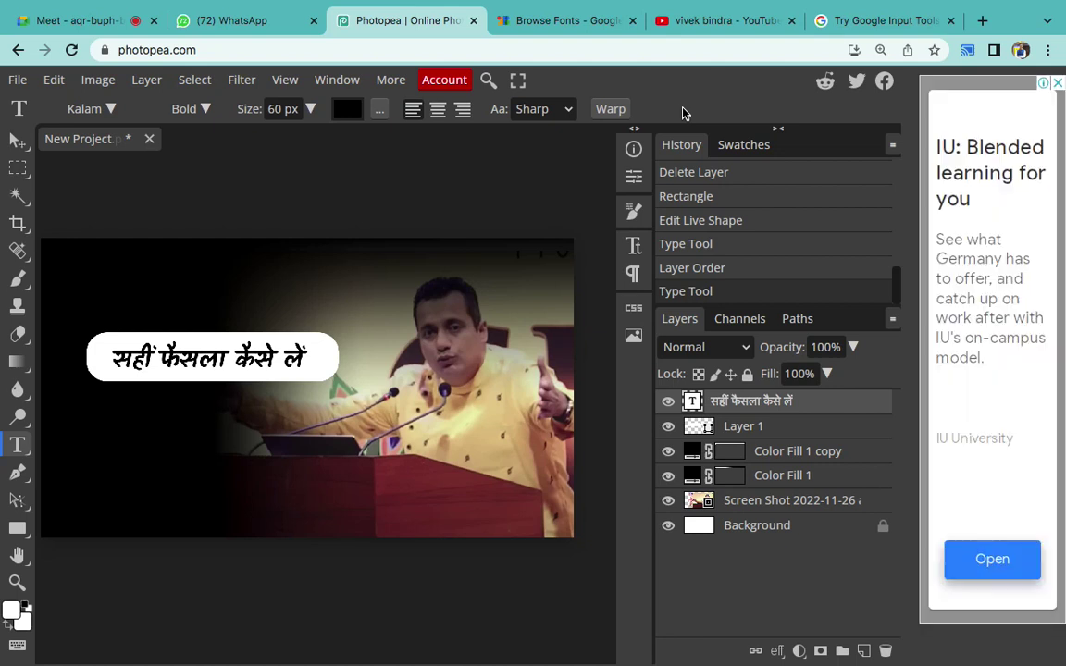
click(77, 29)
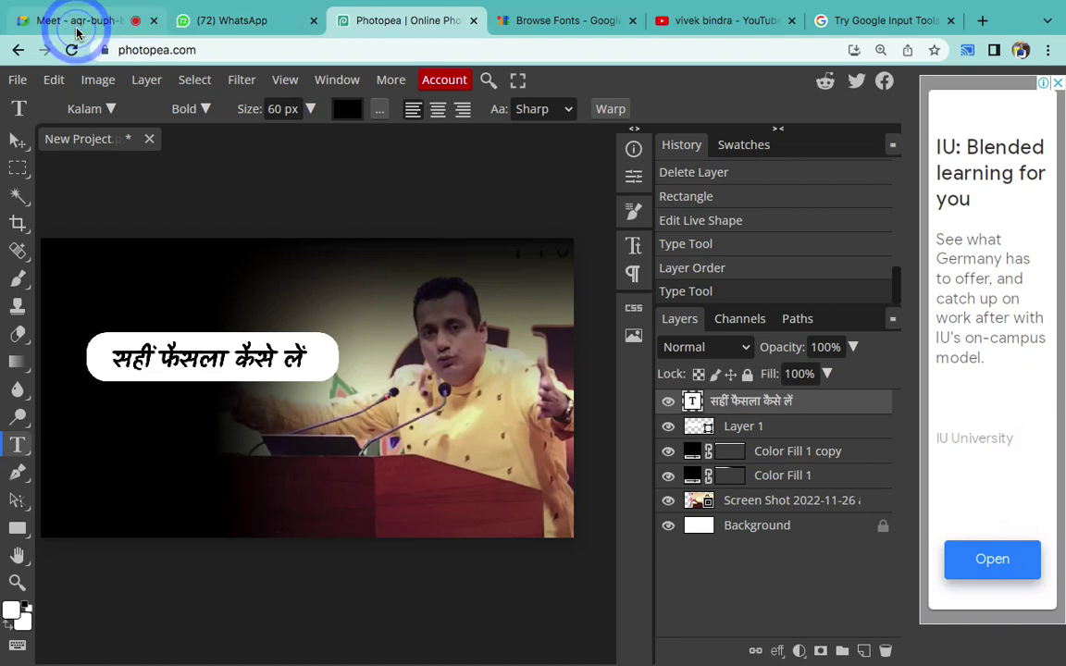
- Scroll through the Meet participants list, then switch to the YouTube results
scroll(833, 343, down, 1)
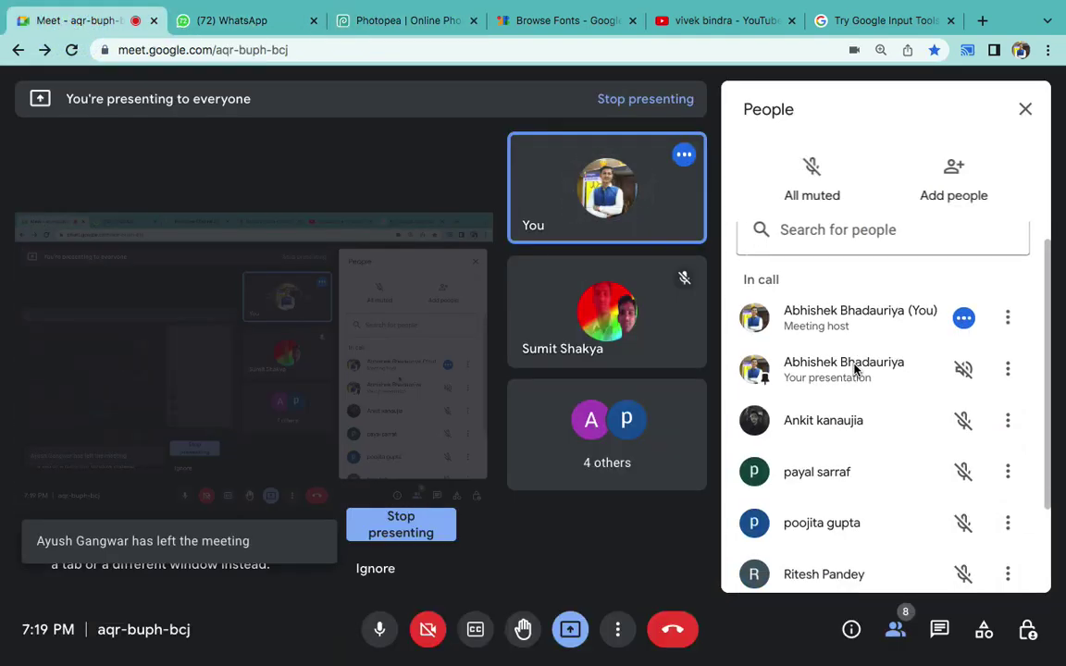
scroll(854, 369, down, 2)
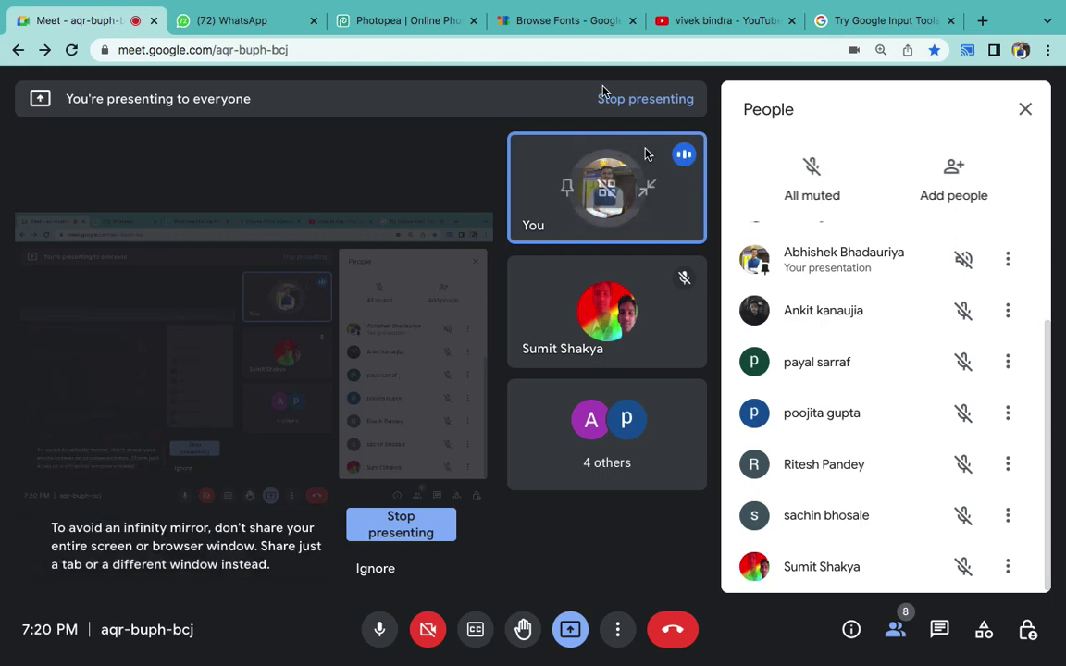
click(687, 27)
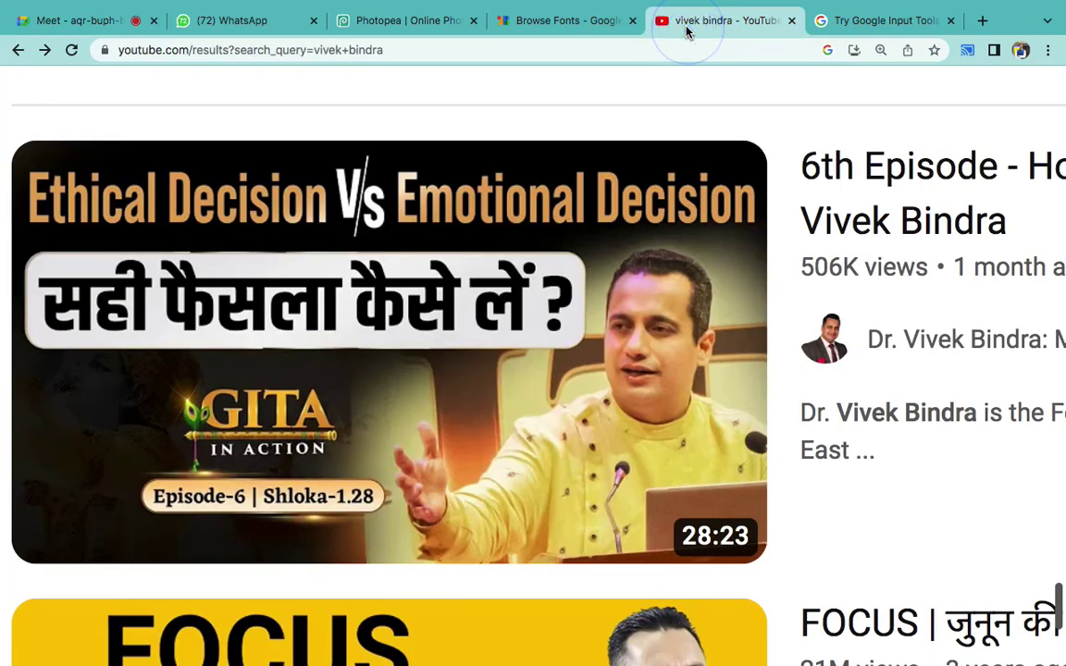
- Compare the Photopea headline with the YouTube thumbnail, then begin editing the Hindi headline
click(412, 21)
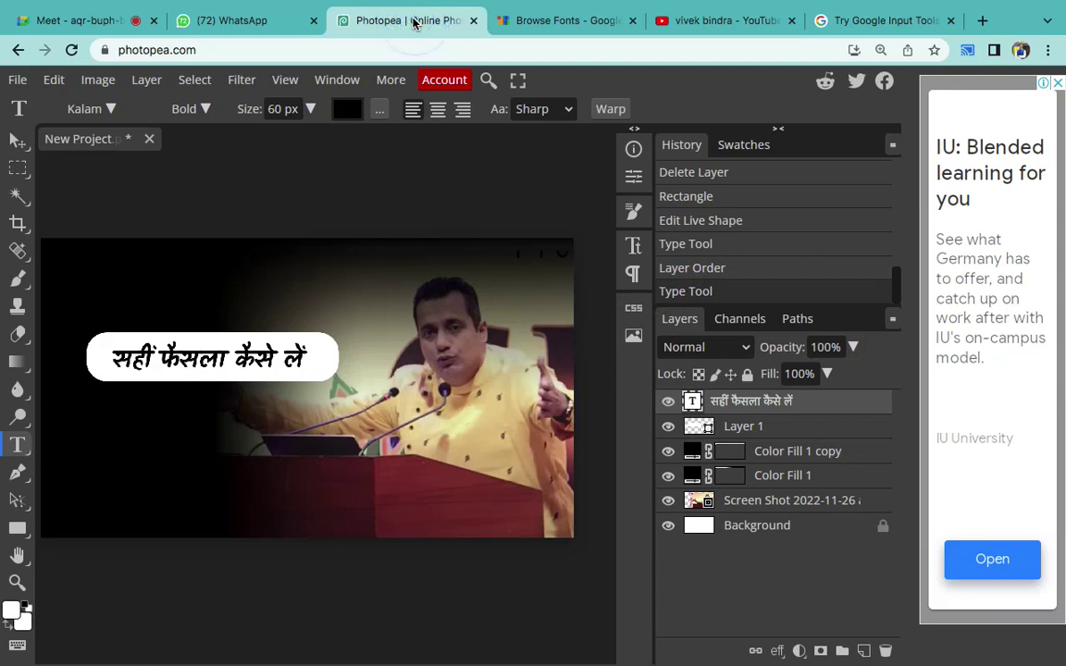
click(700, 22)
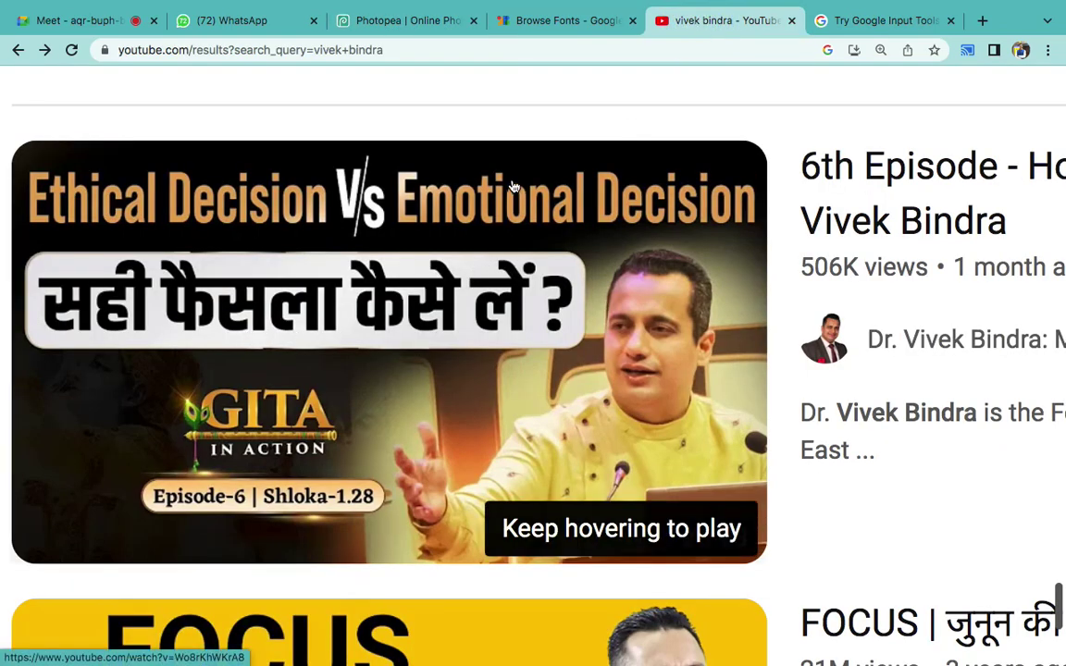
click(390, 21)
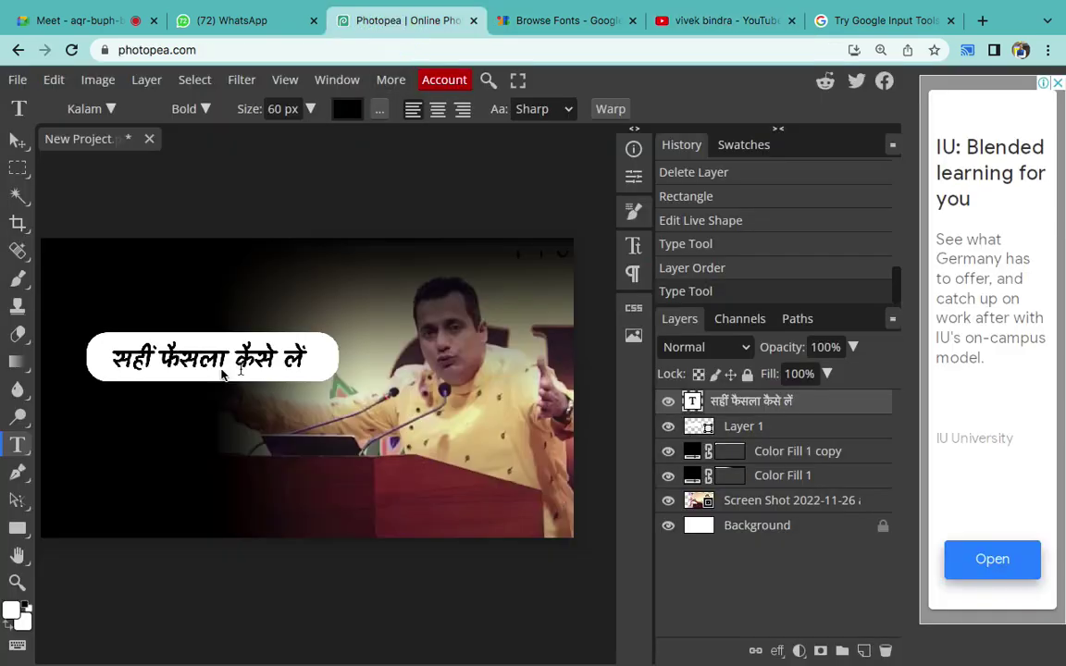
click(189, 352)
- Select all the headline text and change its font to Hind
key(ctrl+a)
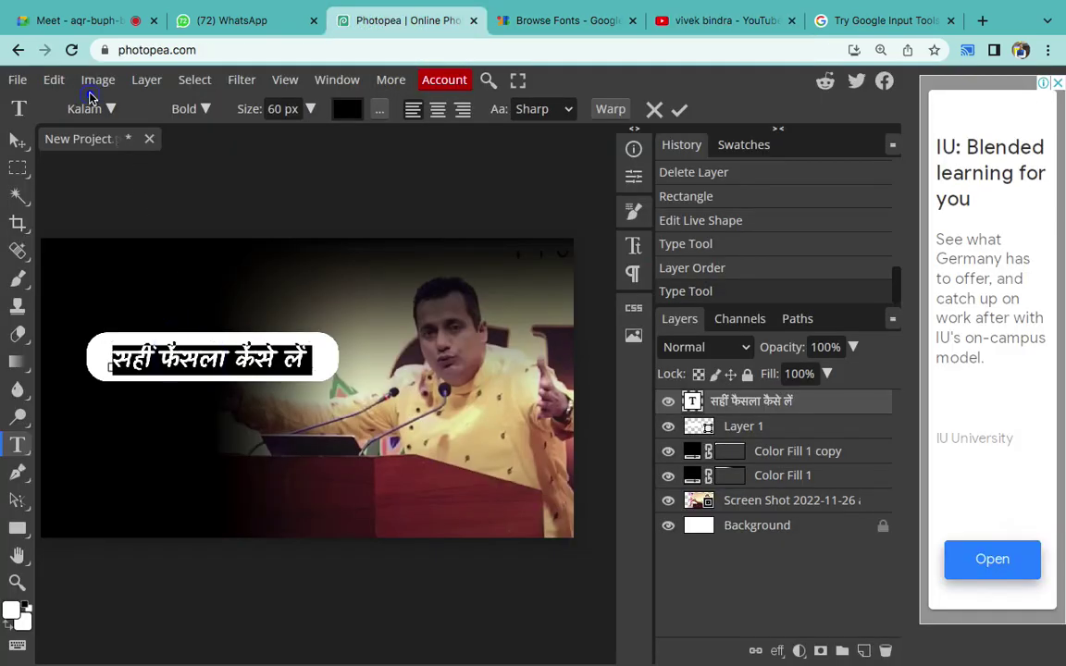
click(96, 112)
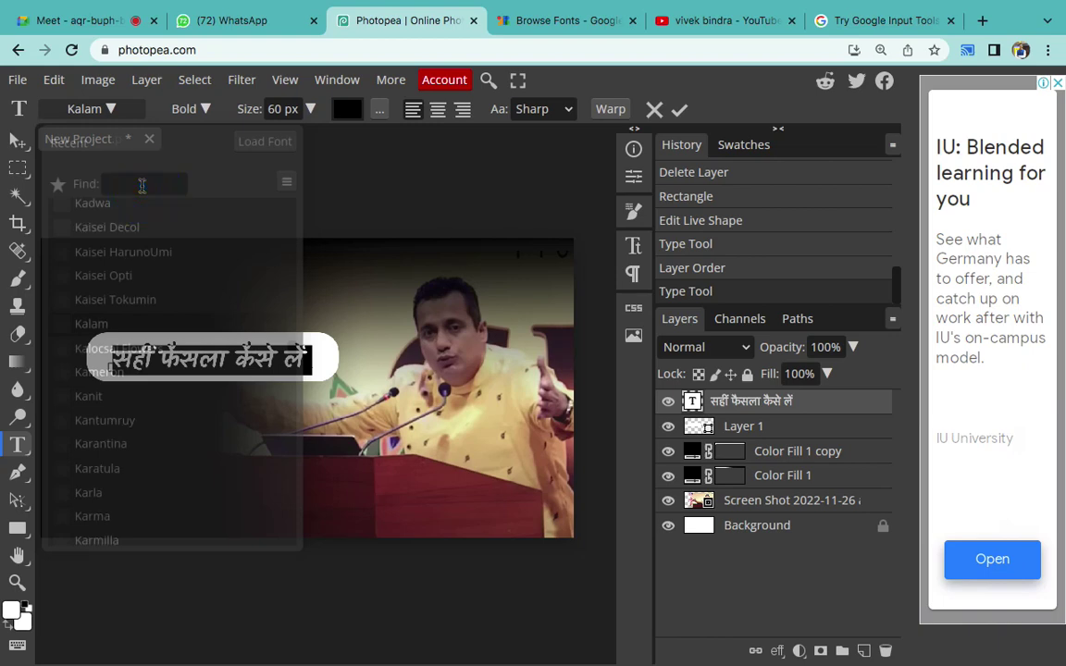
click(141, 182)
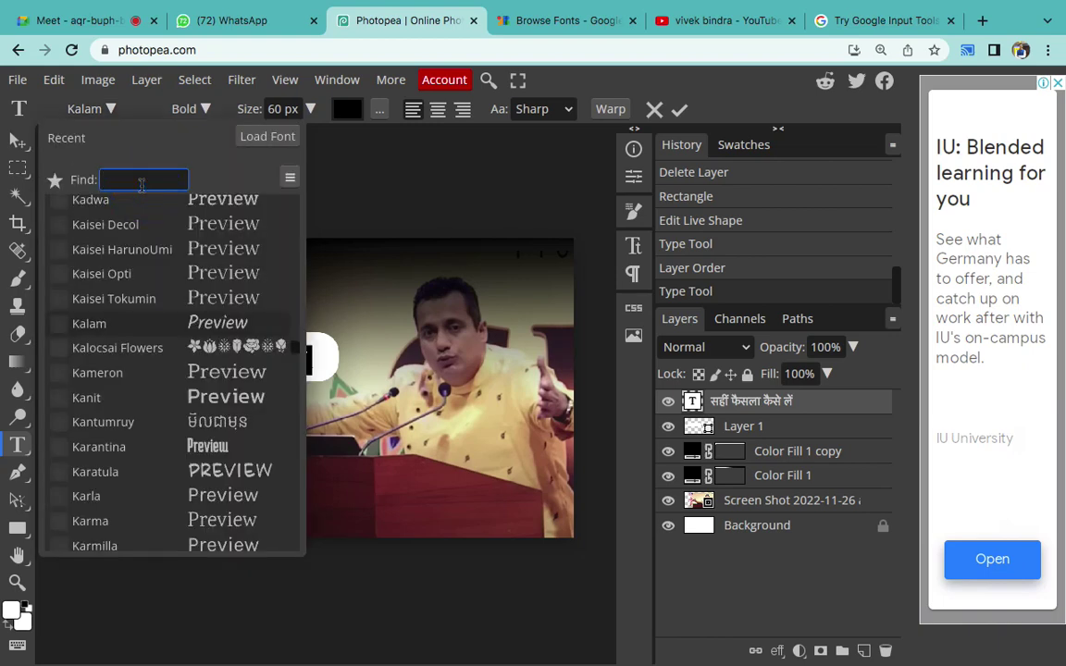
text(hind)
click(163, 215)
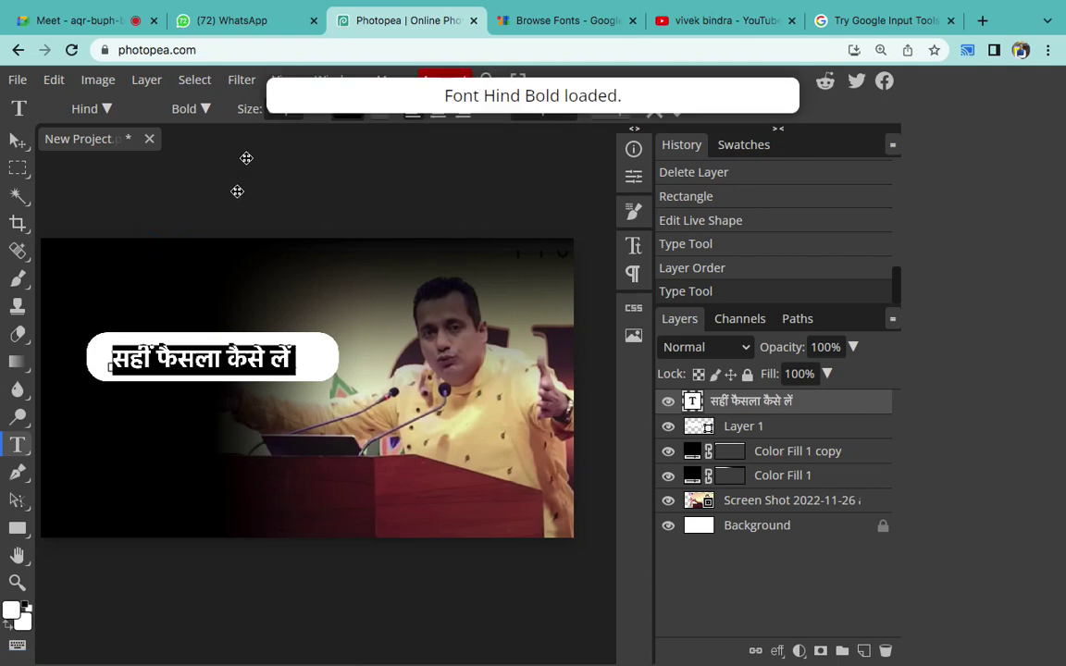
- Set the Bold weight, nudge the headline left, commit, and view the YouTube thumbnail
click(200, 110)
click(226, 236)
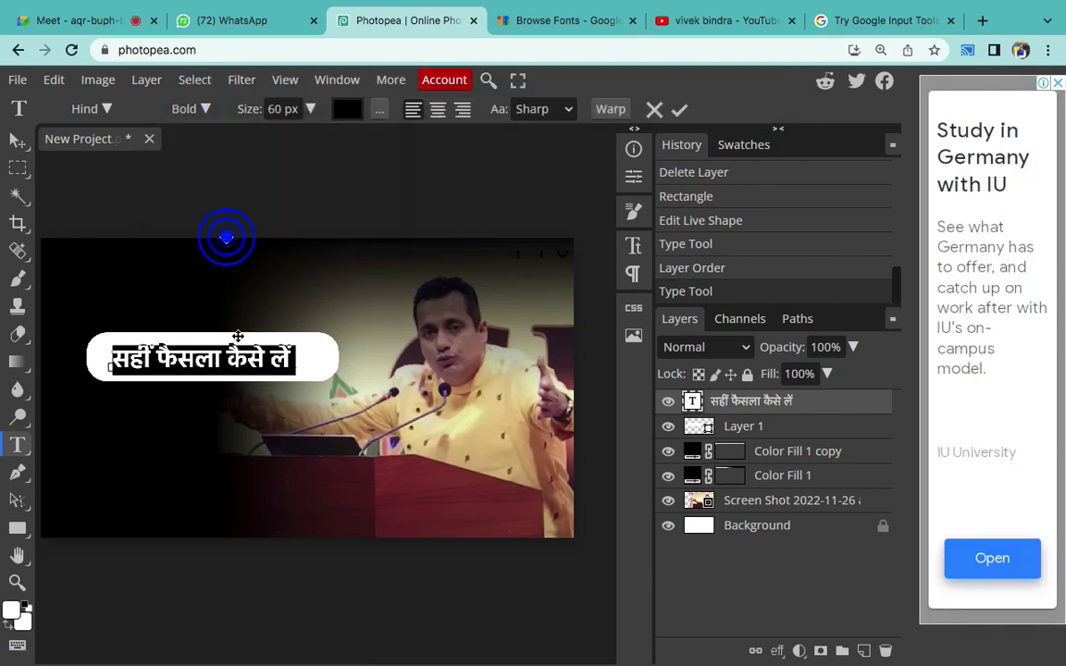
click(226, 360)
drag(314, 283, 311, 283)
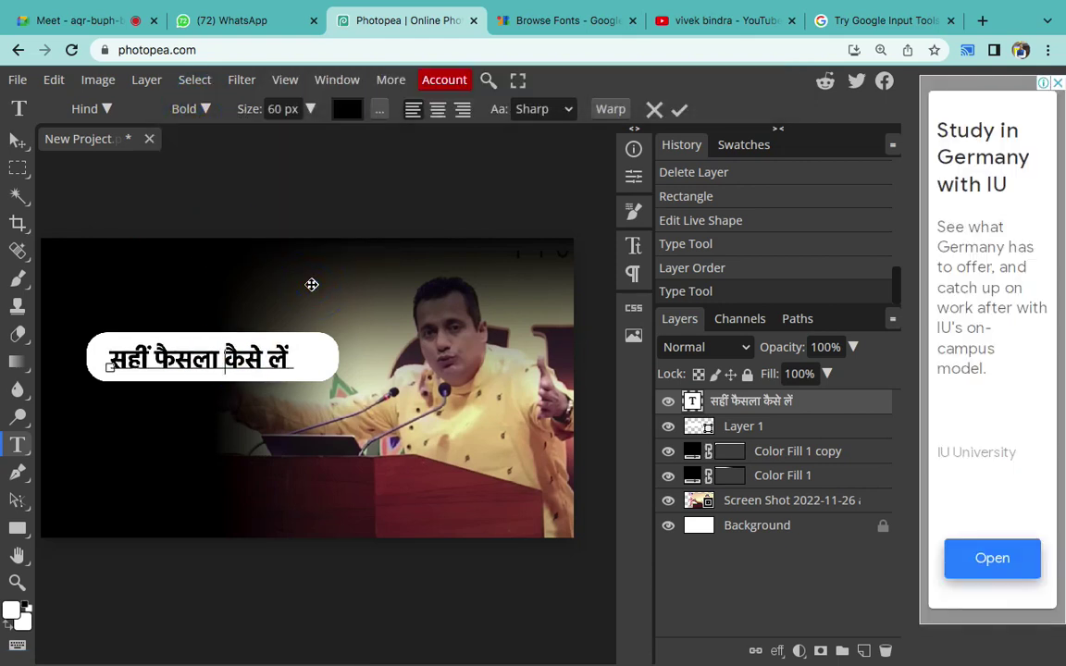
click(678, 110)
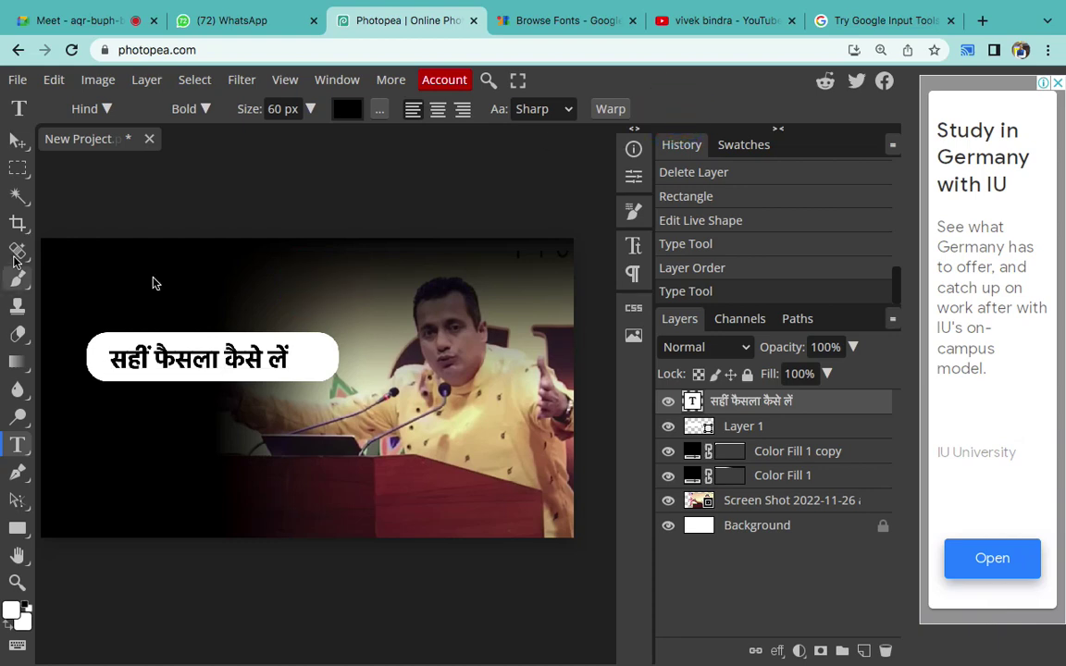
click(716, 29)
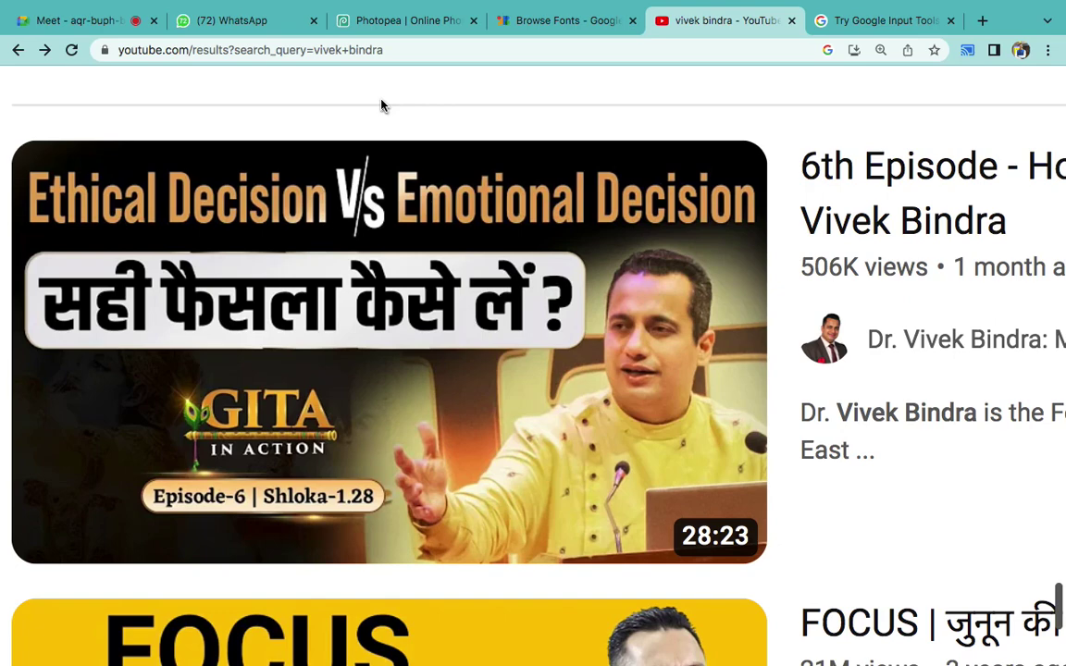
- Zoom the YouTube page in twice to study the thumbnail headline, zoom back out, and return to Photopea
scroll(379, 106, up, 3)
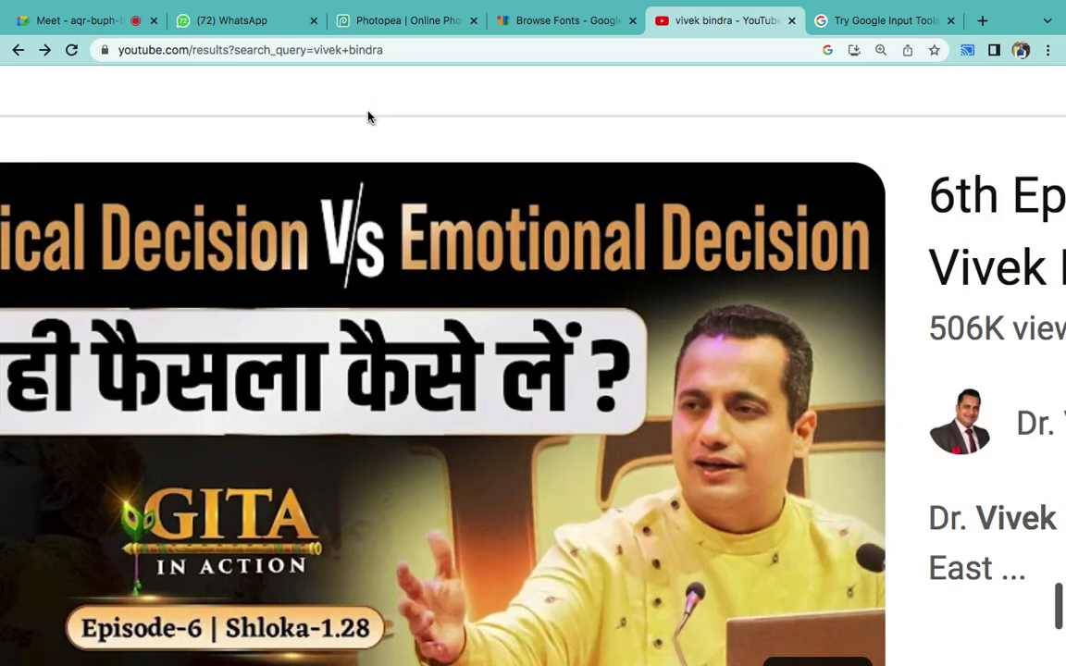
scroll(368, 117, left, 3)
scroll(370, 115, right, 5)
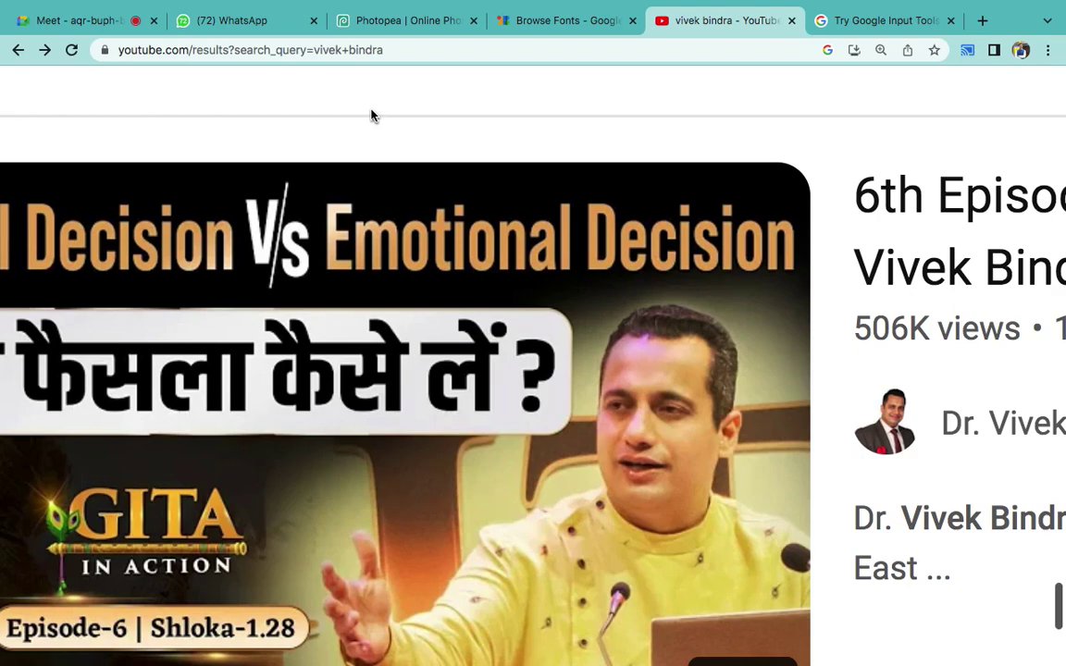
key(ctrl+plus)
key(ctrl+plus)
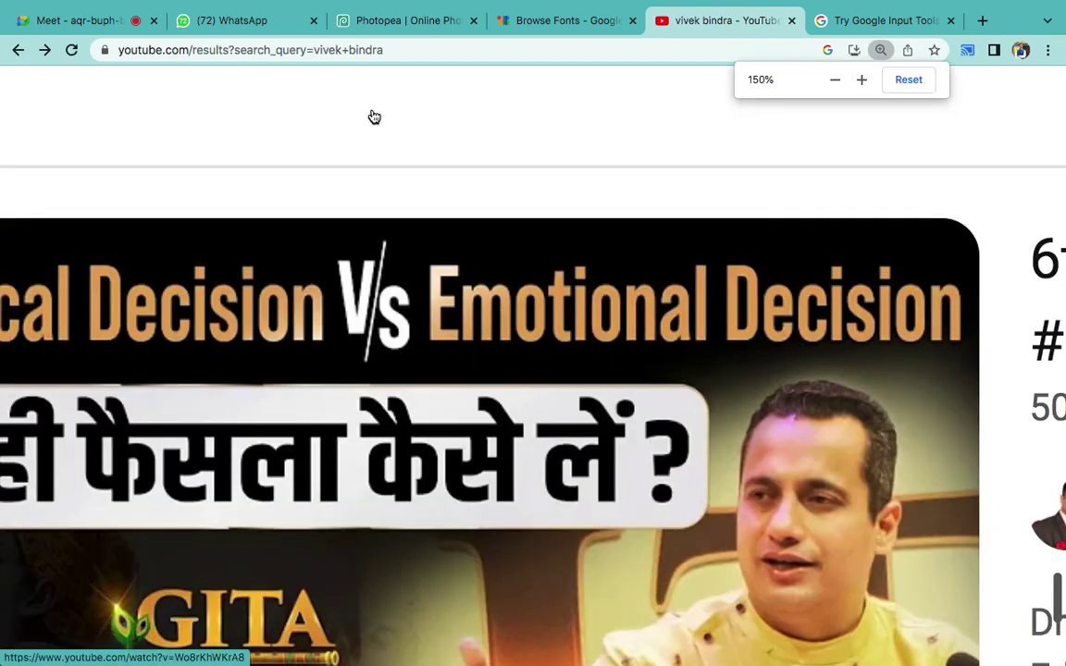
key(ctrl+plus)
scroll(537, 194, up, 2)
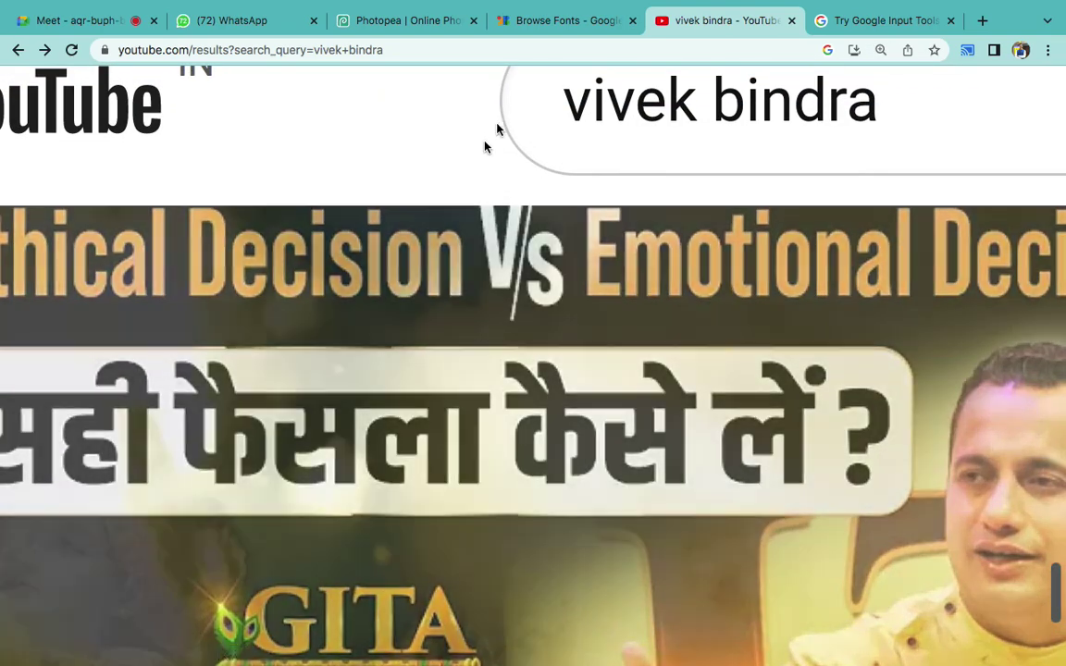
key(ctrl+minus)
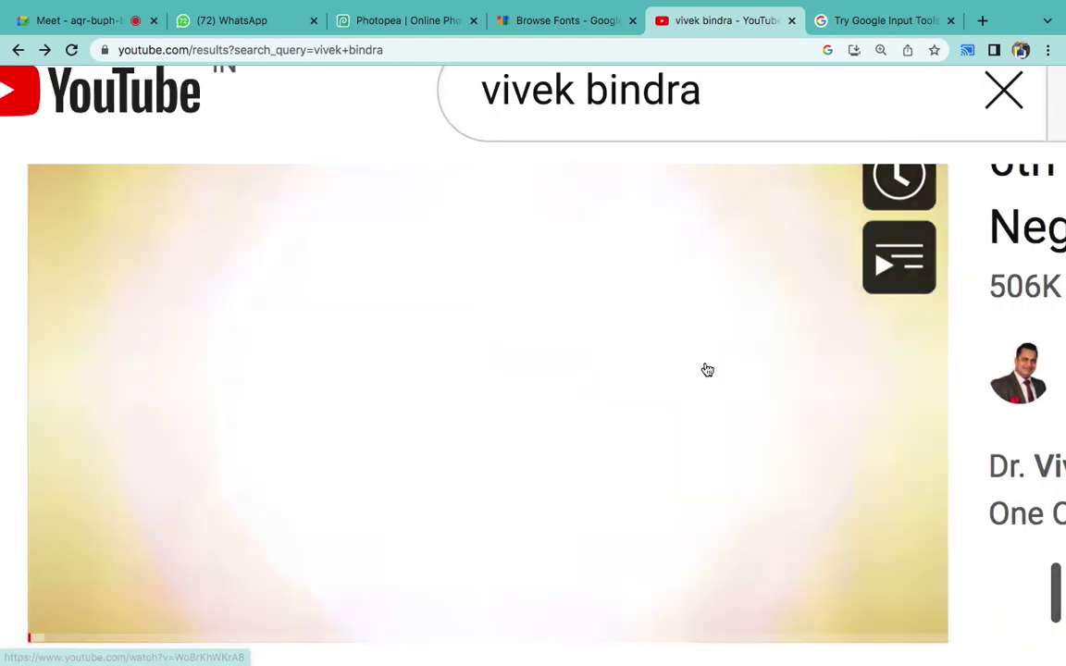
key(ctrl+minus)
key(ctrl+minus)
key(ctrl+minus)
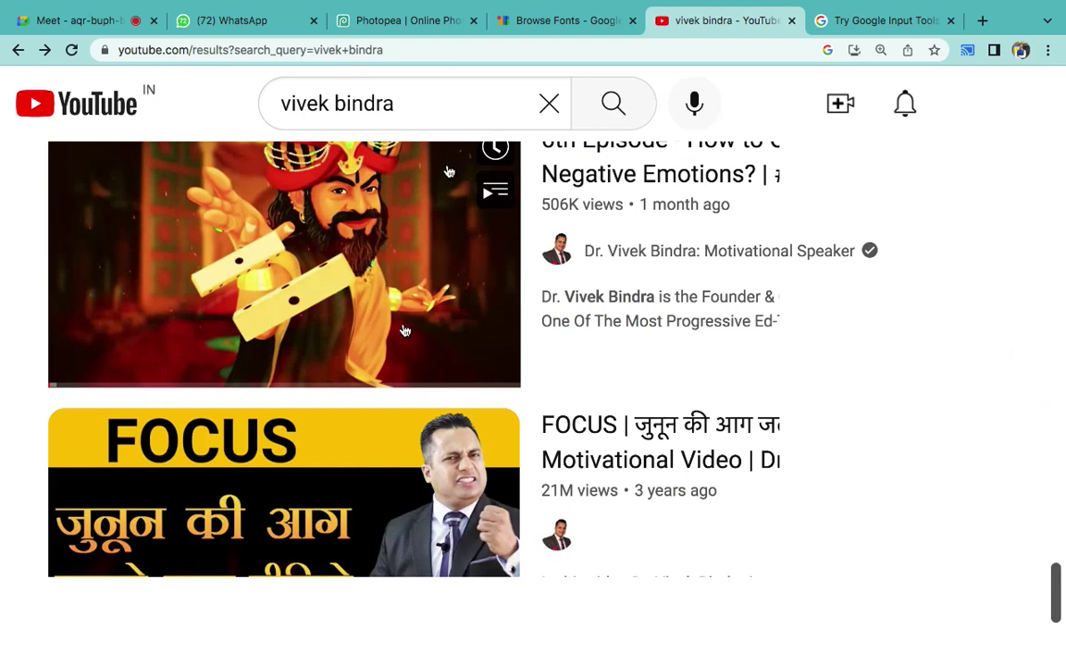
click(402, 20)
- Open the Ethical Decision vs Emotional Decision thumbnail screenshot as a new document
click(17, 79)
click(46, 134)
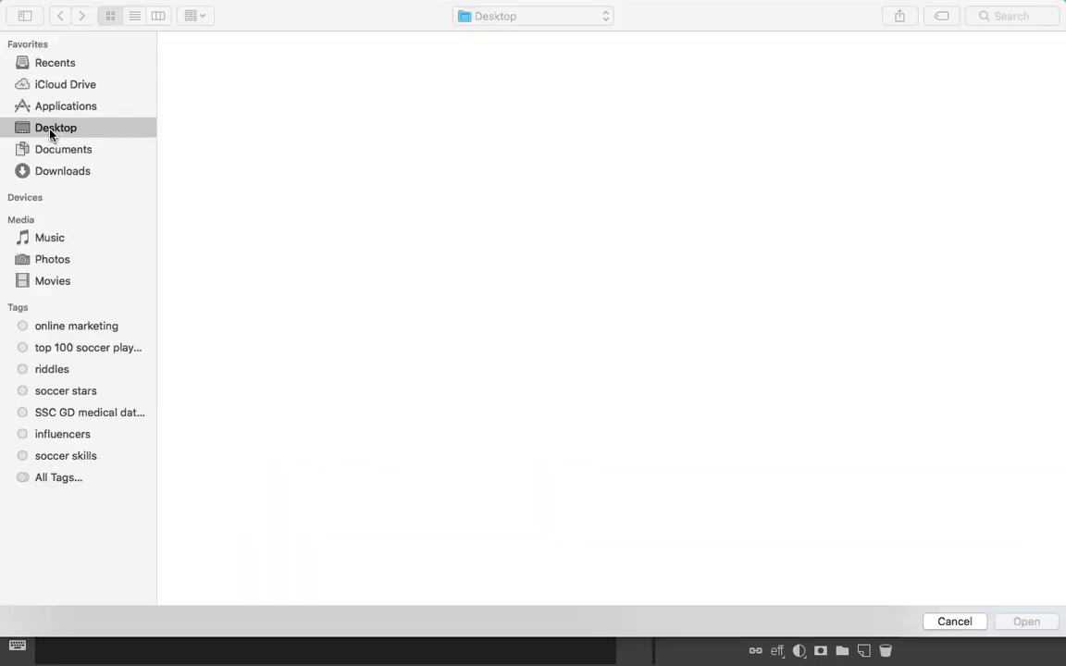
double_click(407, 66)
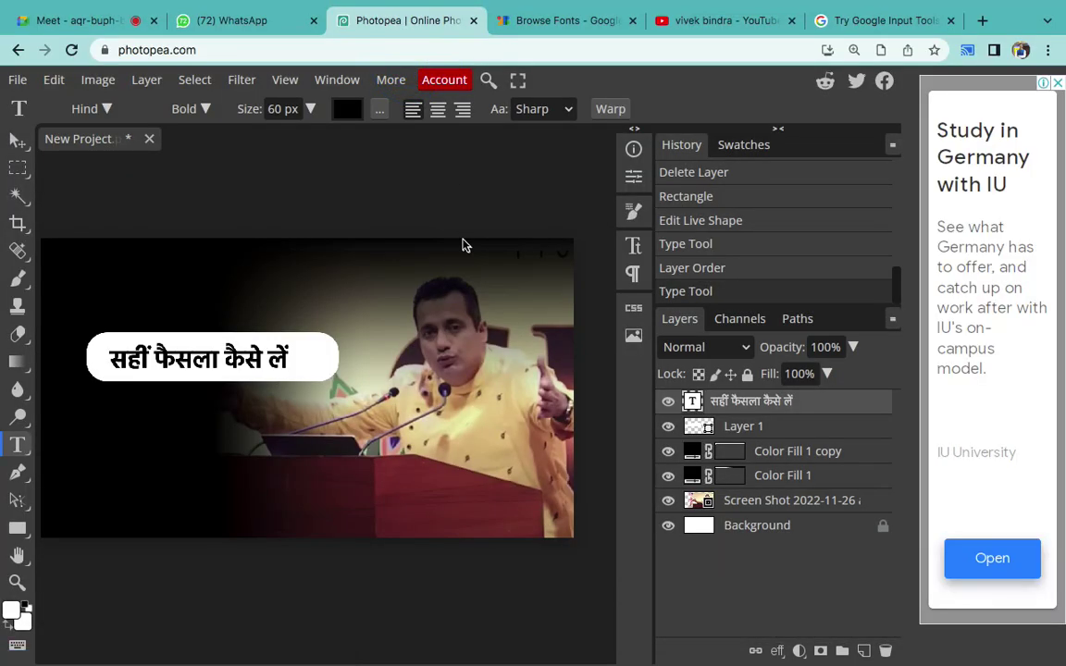
scroll(477, 212, up, 1)
scroll(477, 213, up, 3)
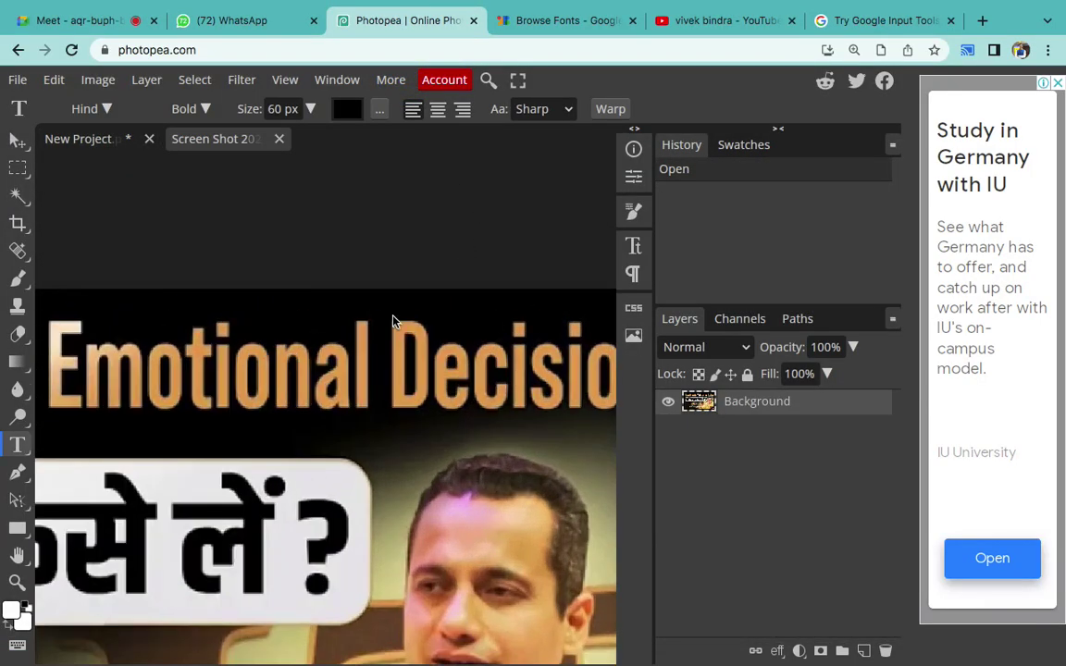
- Zoom around the screenshot, then go back to the New Project composition and the Word notes
scroll(392, 316, down, 1)
scroll(282, 327, up, 2)
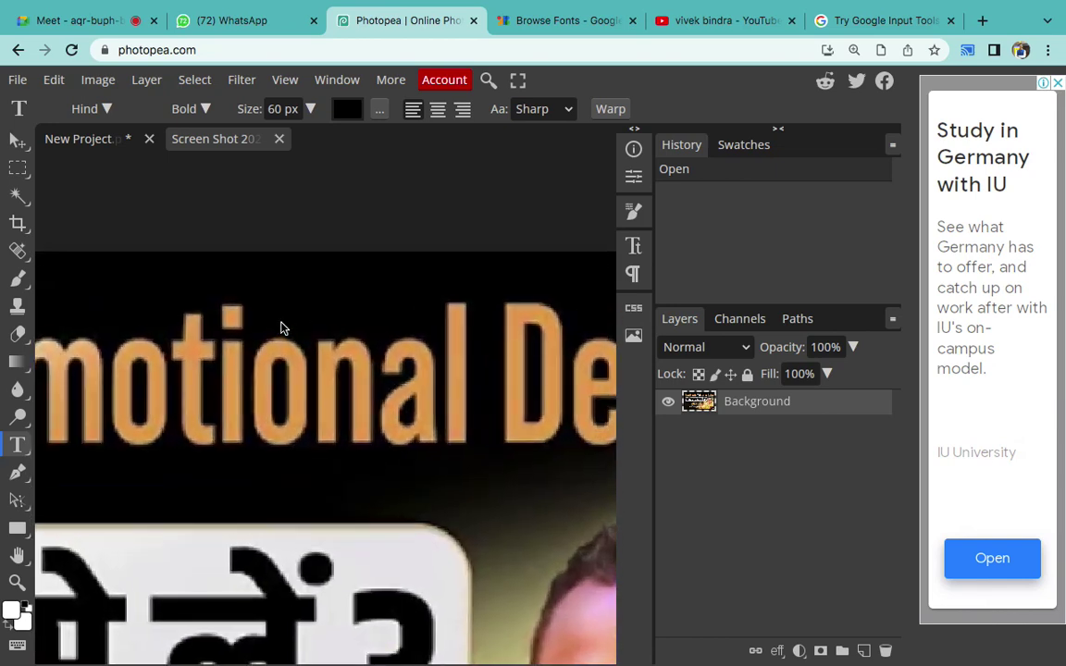
scroll(133, 289, up, 1)
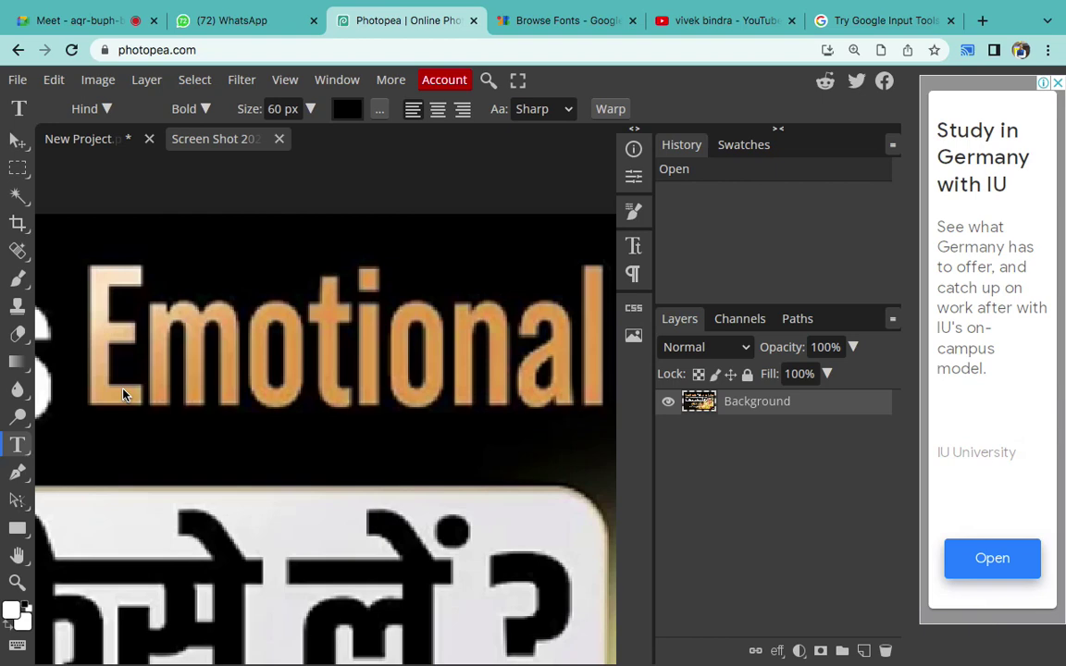
scroll(123, 395, down, 2)
scroll(123, 396, down, 2)
scroll(123, 395, down, 1)
scroll(123, 395, left, 2)
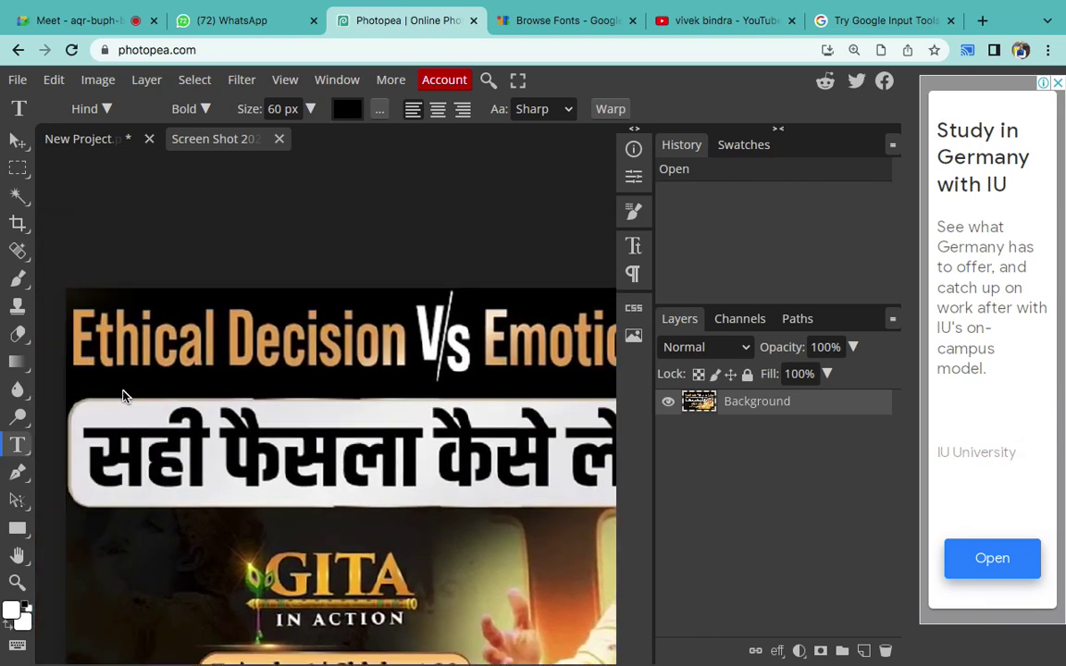
scroll(123, 396, down, 1)
scroll(123, 396, down, 1)
scroll(123, 396, down, 1)
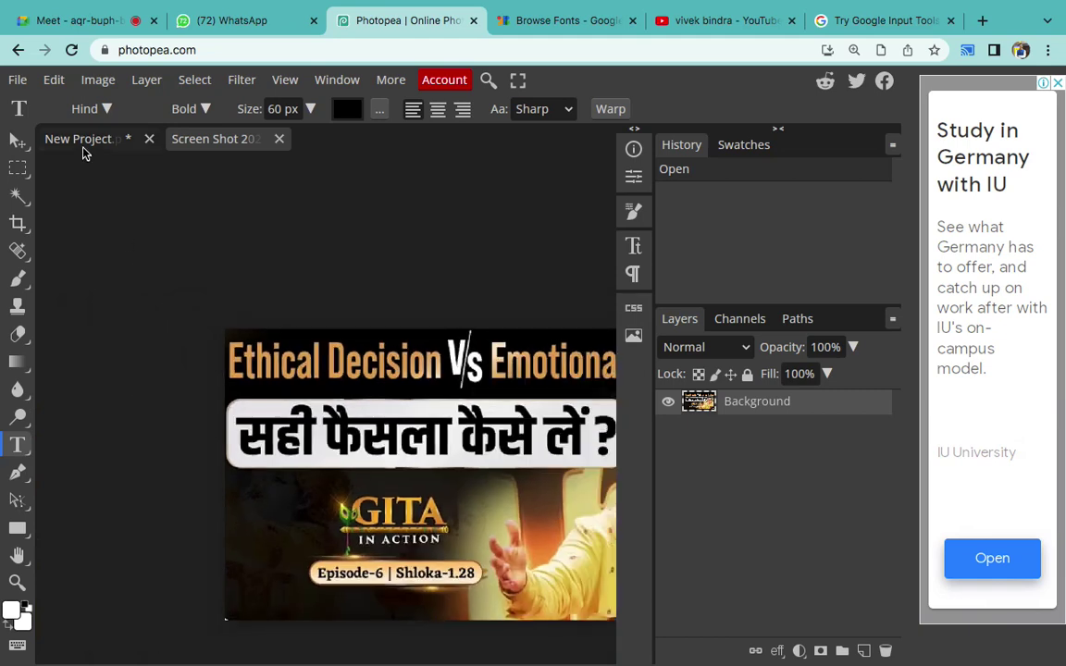
click(79, 138)
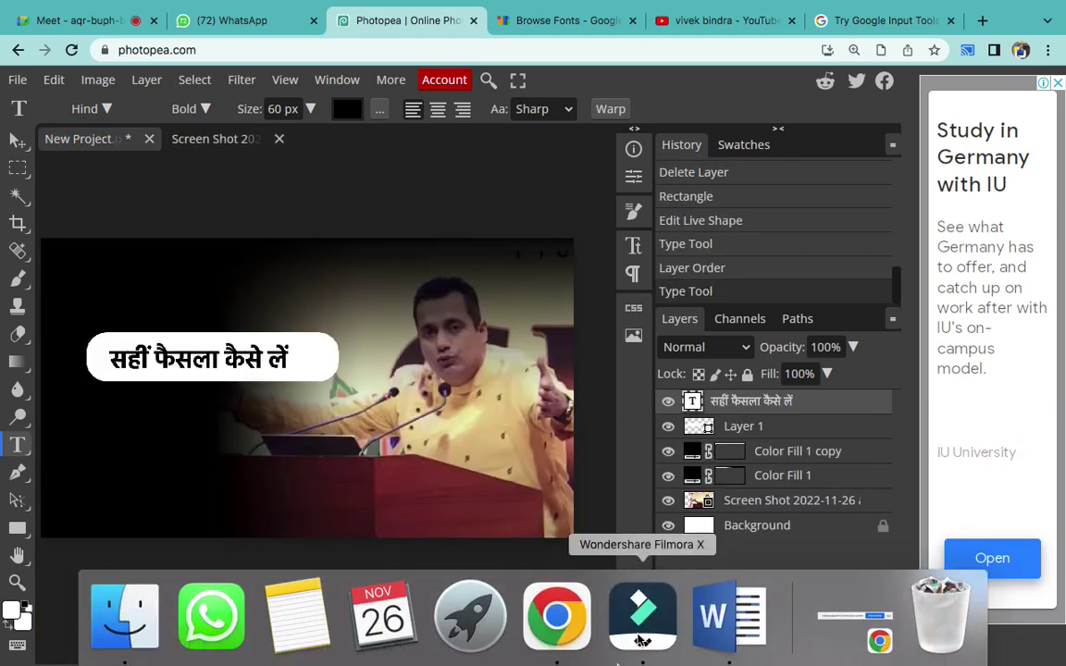
click(739, 622)
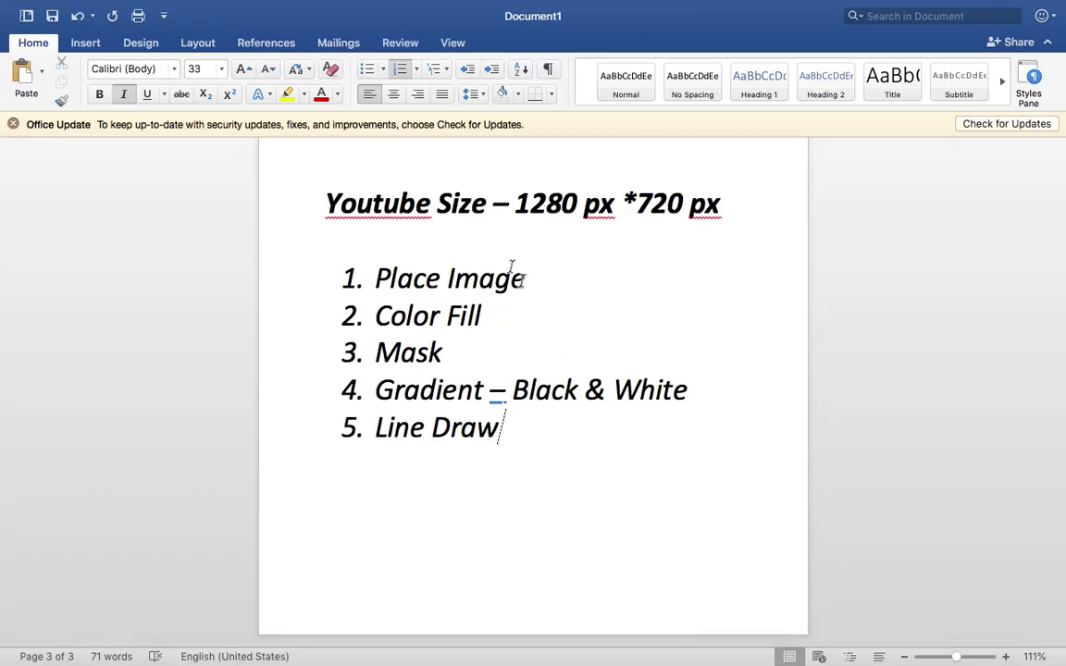
- Add a '> Rectangle Round' arrow bullet on a new line under Line Draw in the Word checklist
scroll(510, 267, up, 1)
double_click(453, 374)
click(472, 325)
scroll(471, 323, up, 3)
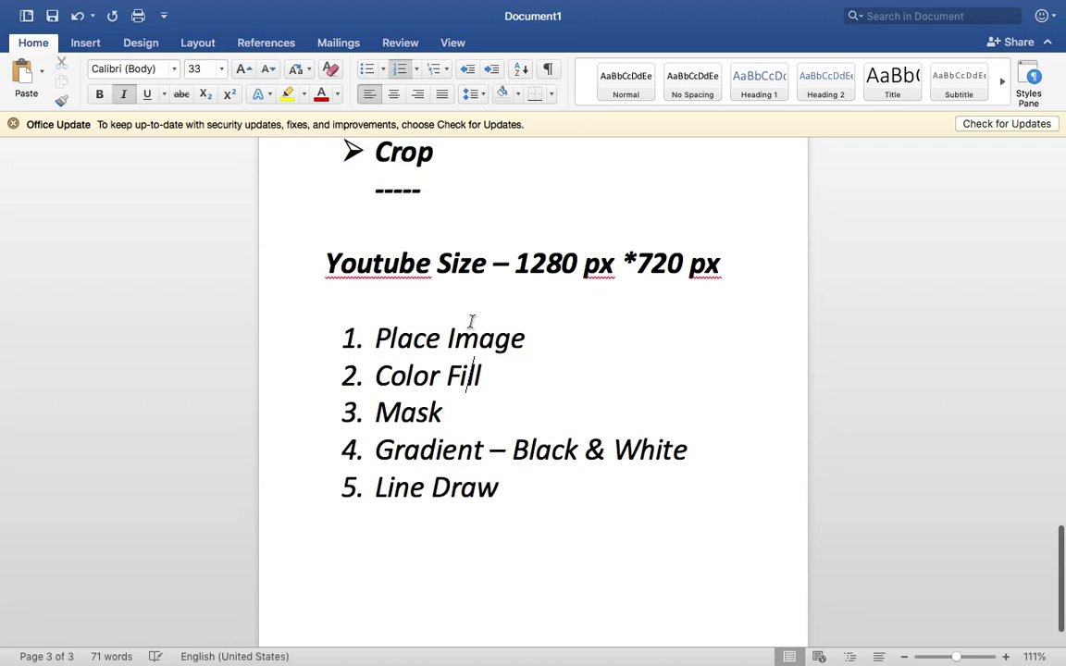
scroll(471, 321, down, 3)
click(583, 451)
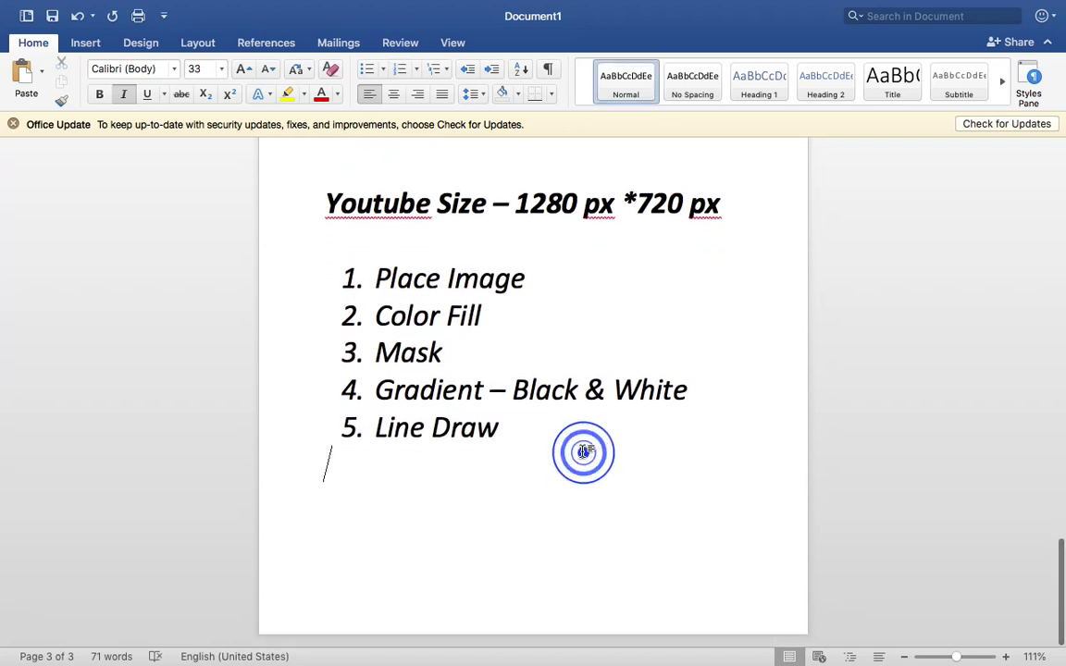
text(> Rew)
key(BackSpace)
text(ctangle Round)
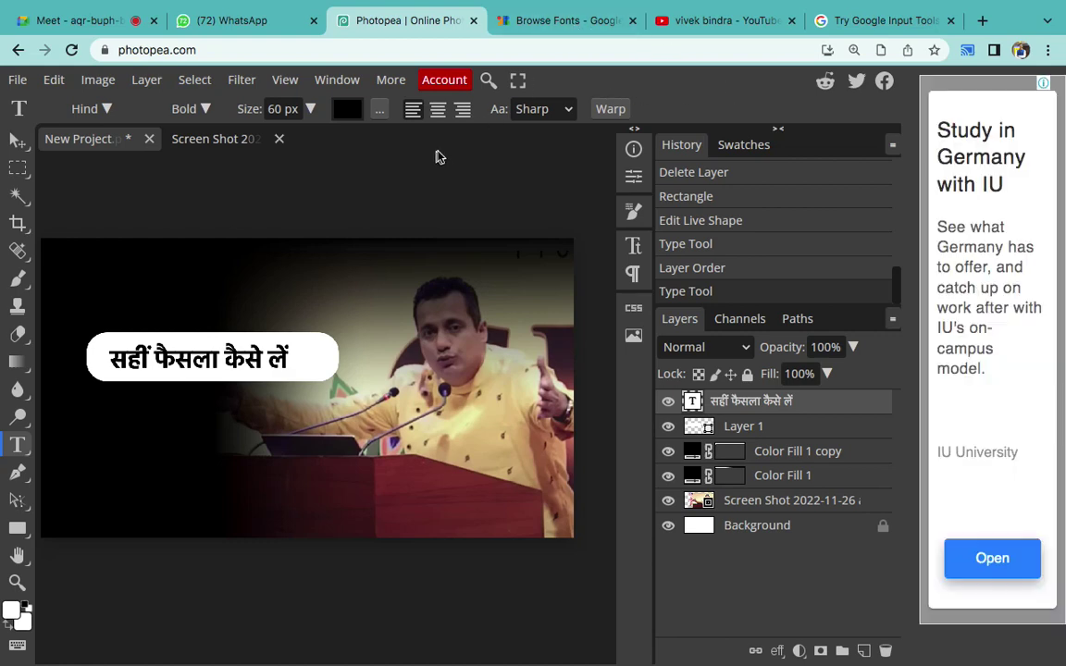
- Zoom in and out on the Meta webinar ad image in WhatsApp Web
click(250, 28)
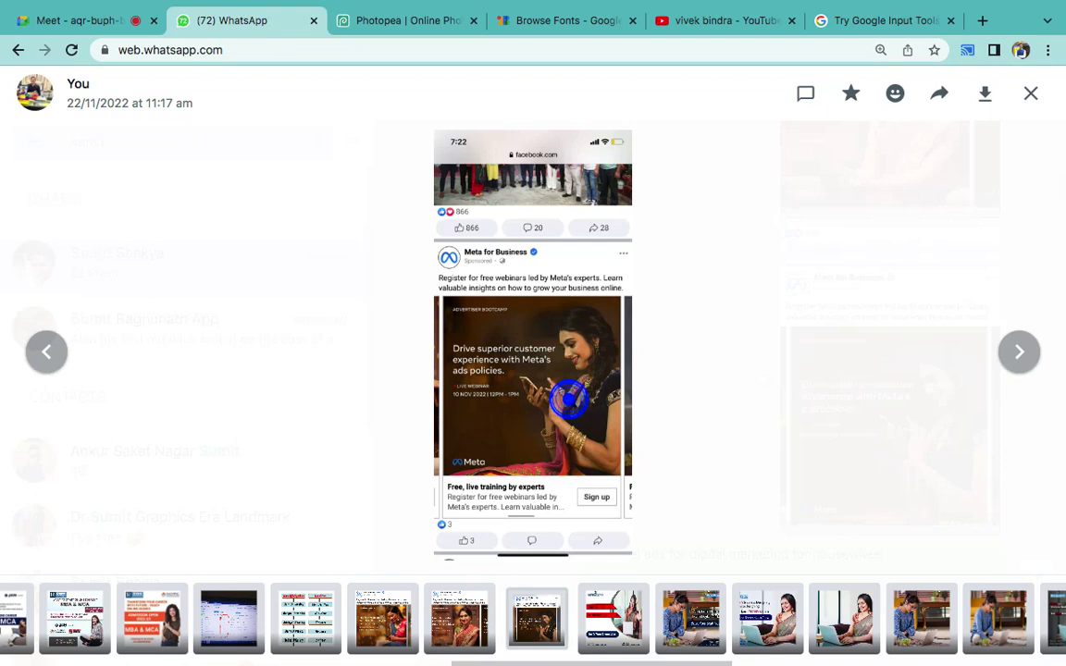
click(568, 398)
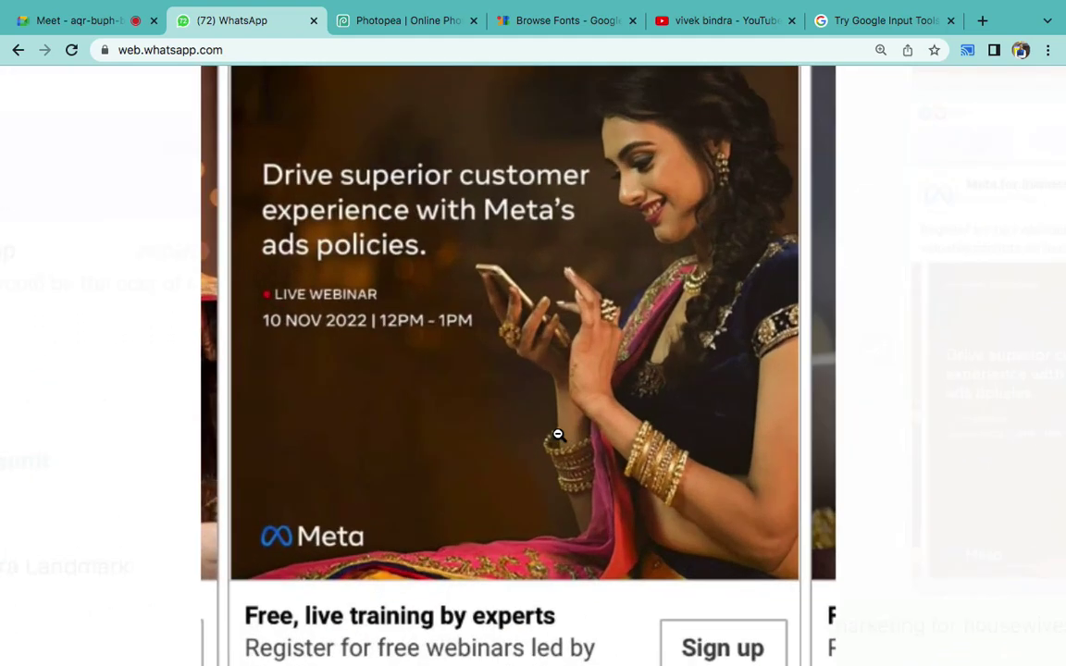
click(558, 434)
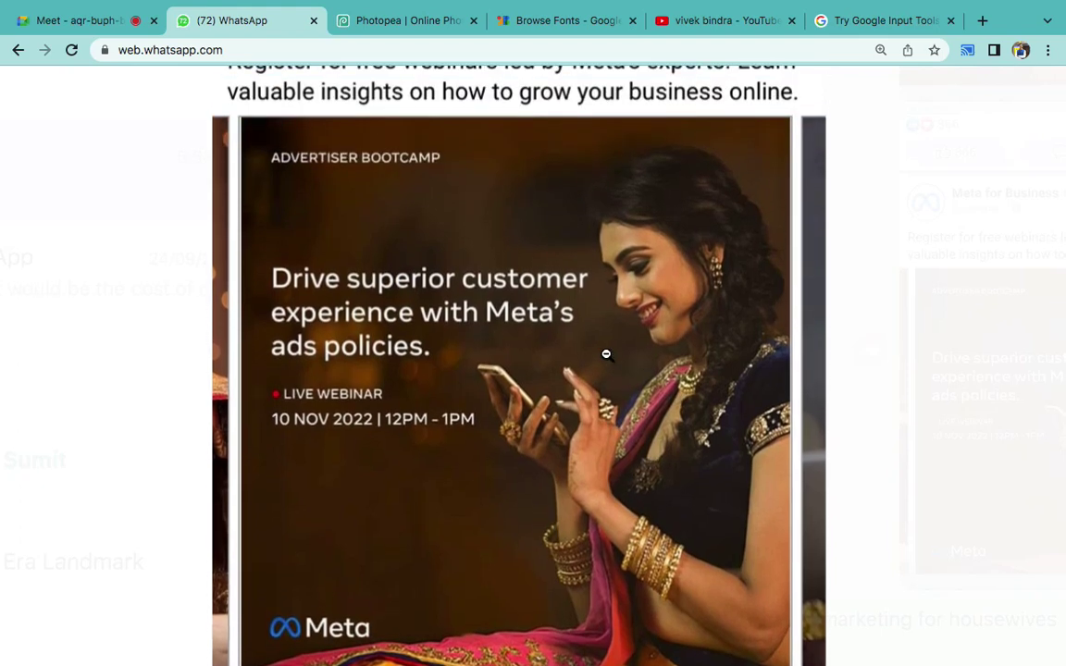
click(607, 354)
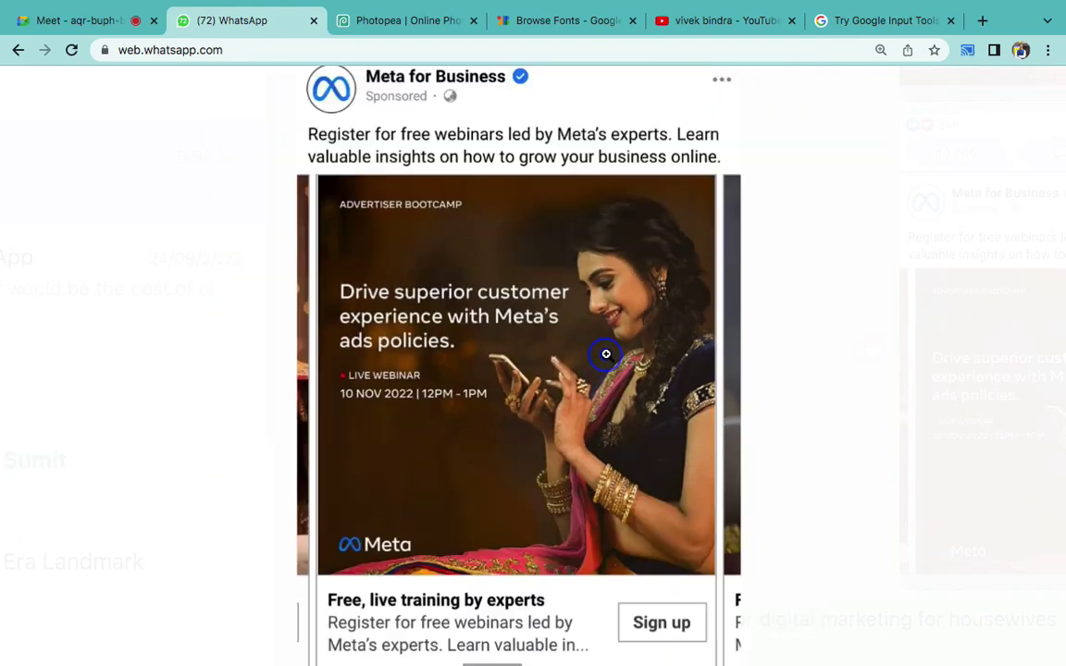
- Create a new blank white 1280 × 1280 px Photopea document, then return to WhatsApp
click(431, 26)
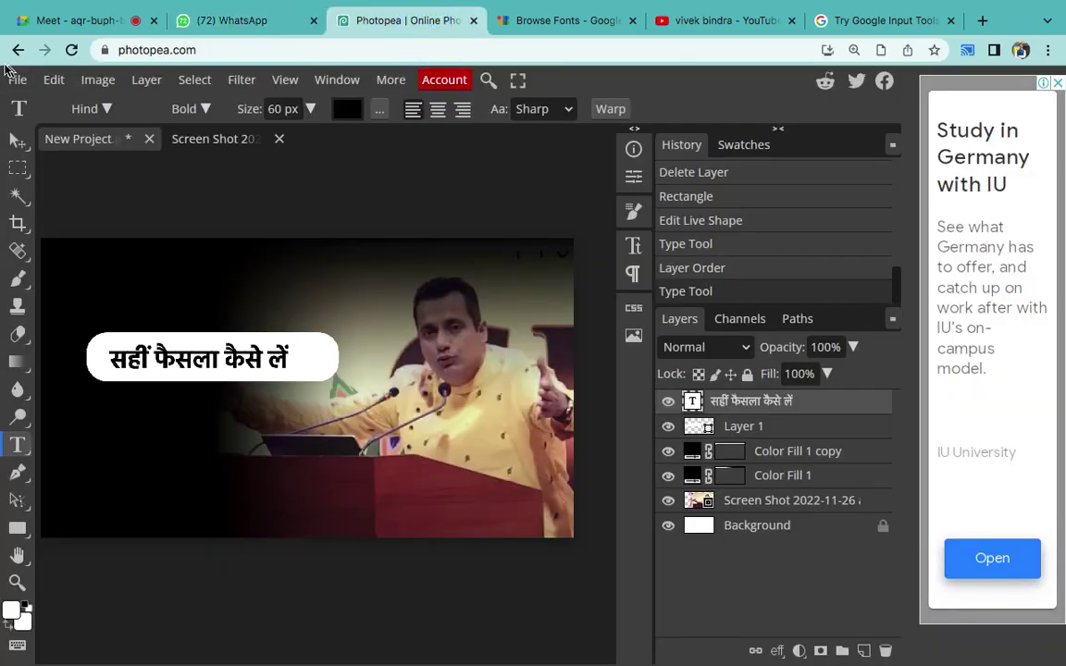
click(17, 81)
click(37, 104)
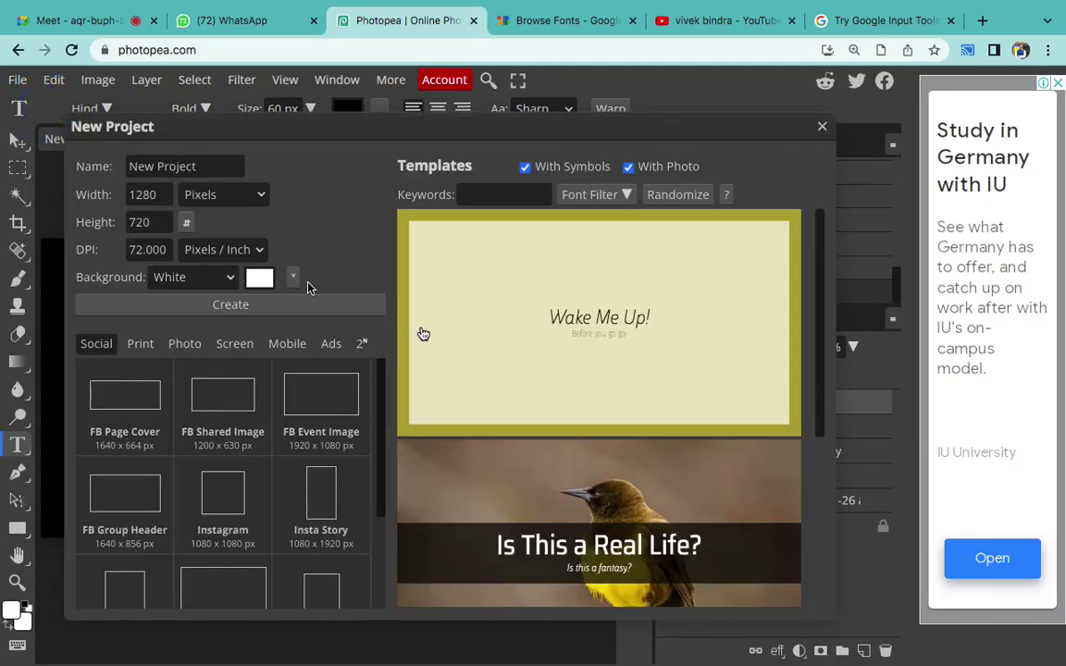
text(128)
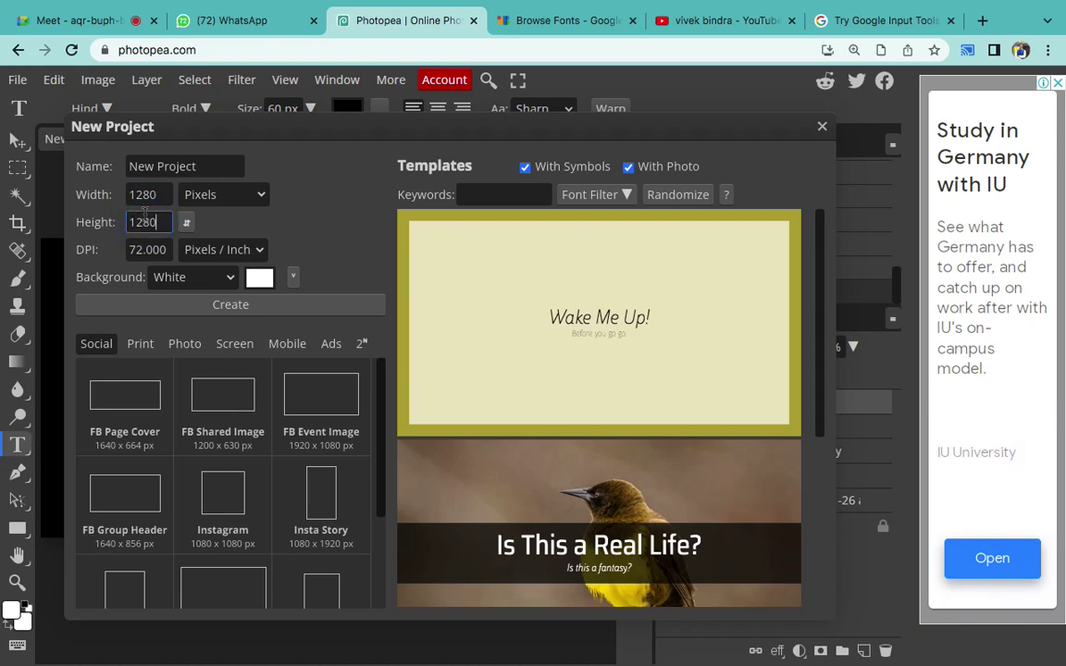
click(244, 304)
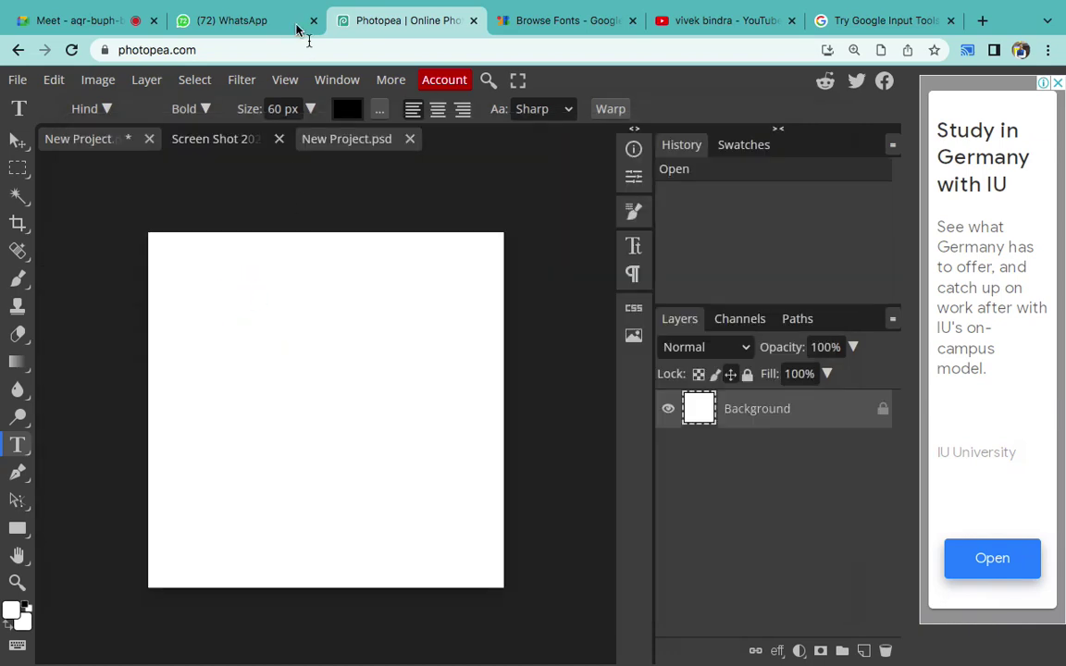
click(267, 26)
- Close the ad viewer and scroll the chat to find the woman-on-sofa photo
click(778, 325)
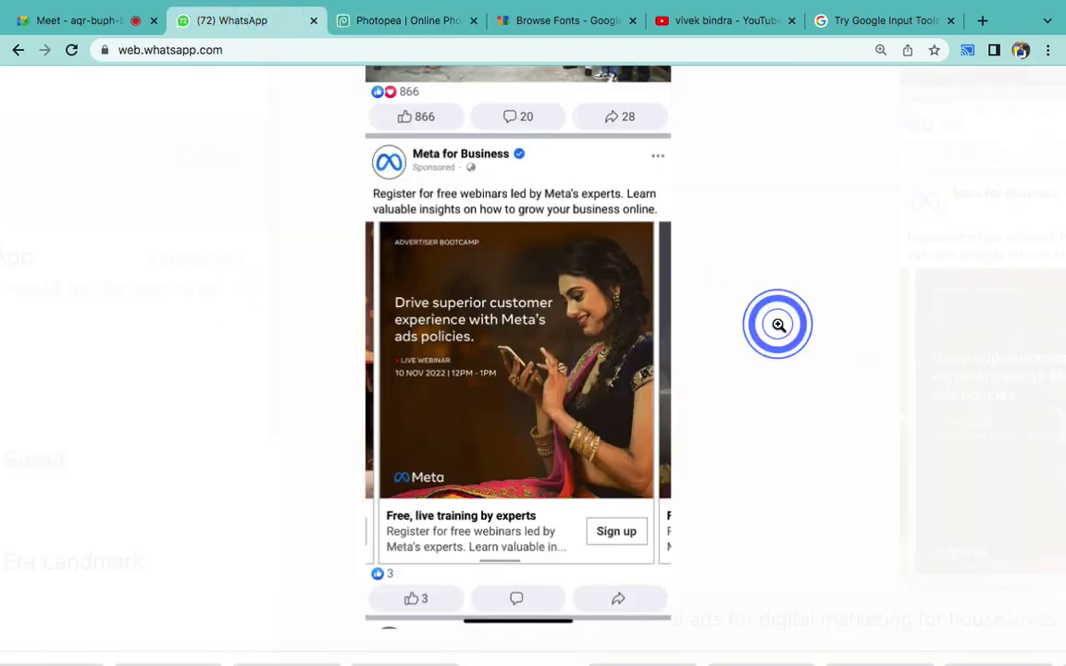
click(777, 324)
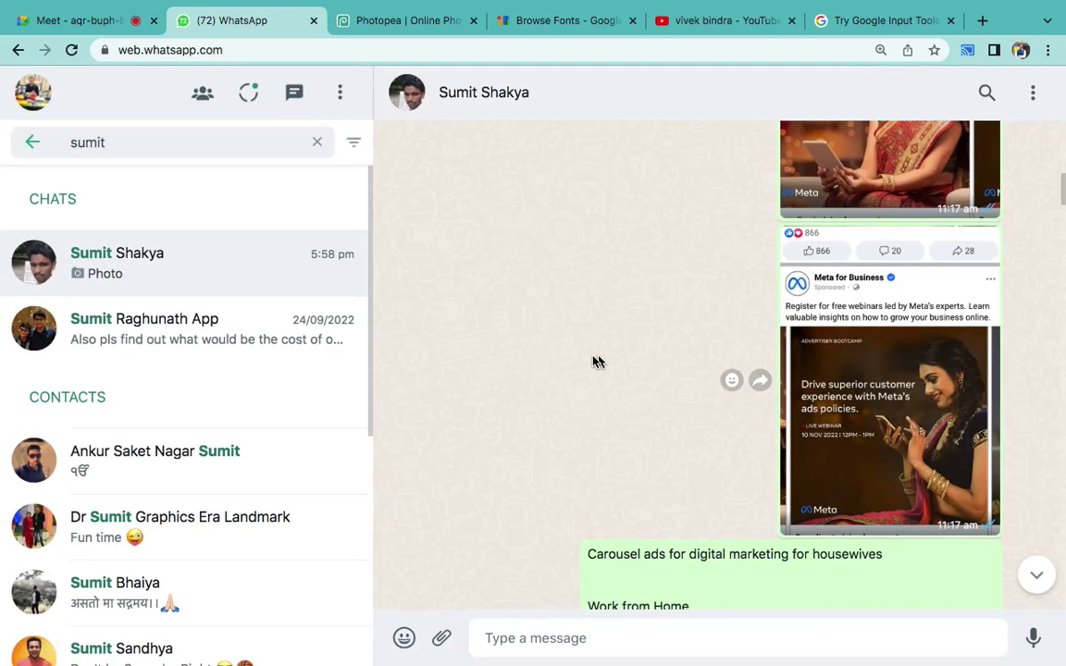
scroll(595, 363, down, 2)
scroll(595, 363, down, 3)
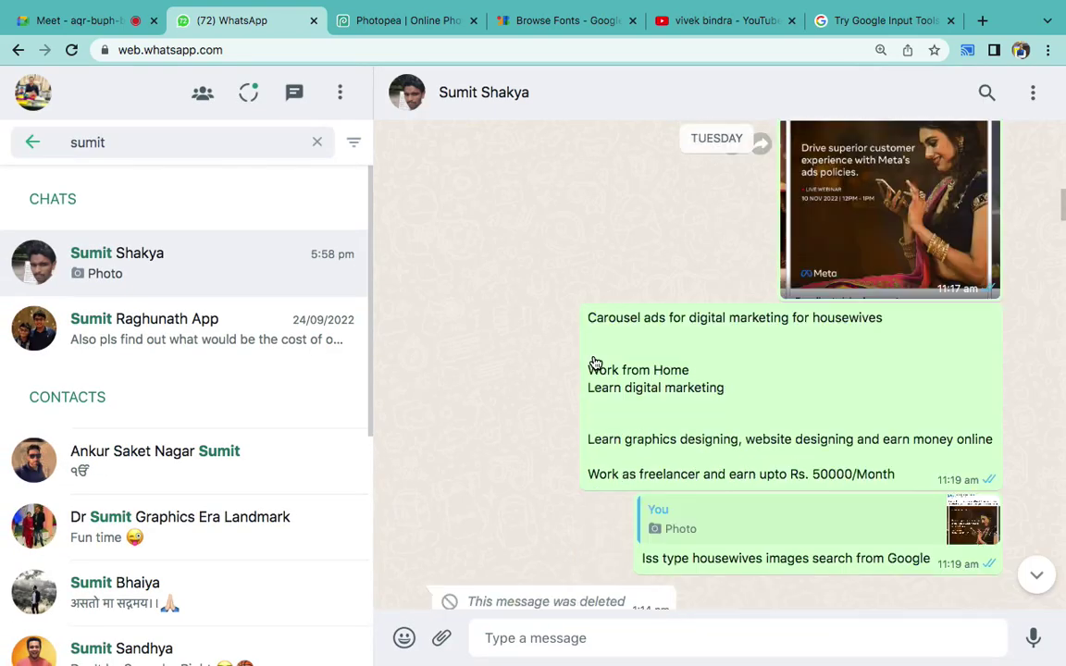
scroll(595, 363, down, 3)
scroll(595, 363, down, 3)
scroll(595, 362, down, 2)
scroll(595, 363, down, 5)
scroll(595, 363, down, 1)
scroll(595, 363, down, 5)
scroll(595, 363, down, 3)
scroll(595, 363, down, 3)
scroll(595, 363, down, 3)
scroll(595, 363, down, 3)
scroll(594, 362, down, 2)
scroll(595, 363, down, 2)
scroll(595, 363, down, 3)
scroll(595, 363, down, 2)
scroll(630, 278, down, 2)
scroll(660, 194, down, 2)
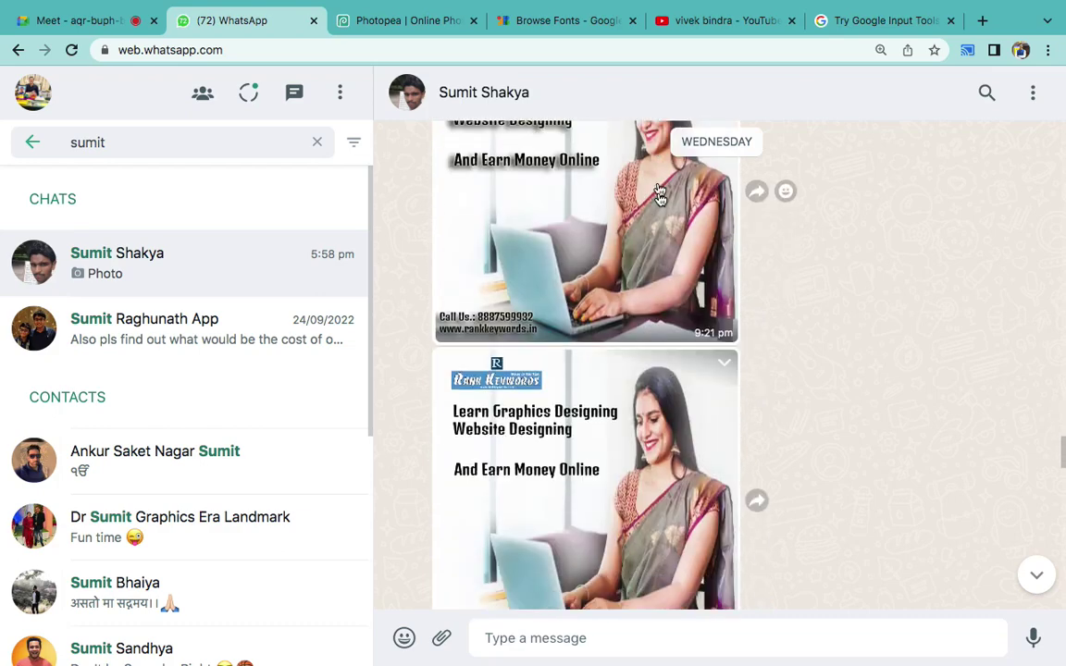
scroll(638, 305, down, 1)
scroll(683, 409, down, 2)
scroll(721, 407, down, 2)
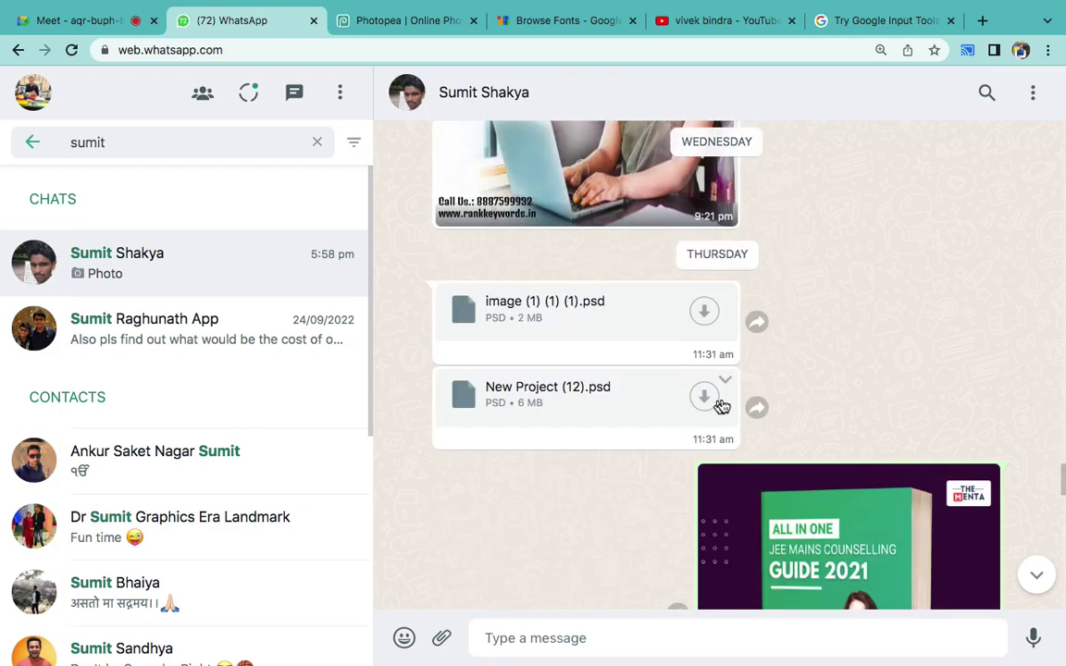
scroll(738, 317, up, 1)
scroll(737, 318, up, 2)
scroll(737, 318, up, 2)
scroll(738, 318, up, 2)
scroll(737, 318, up, 2)
scroll(738, 318, up, 2)
scroll(737, 317, up, 2)
scroll(738, 317, up, 1)
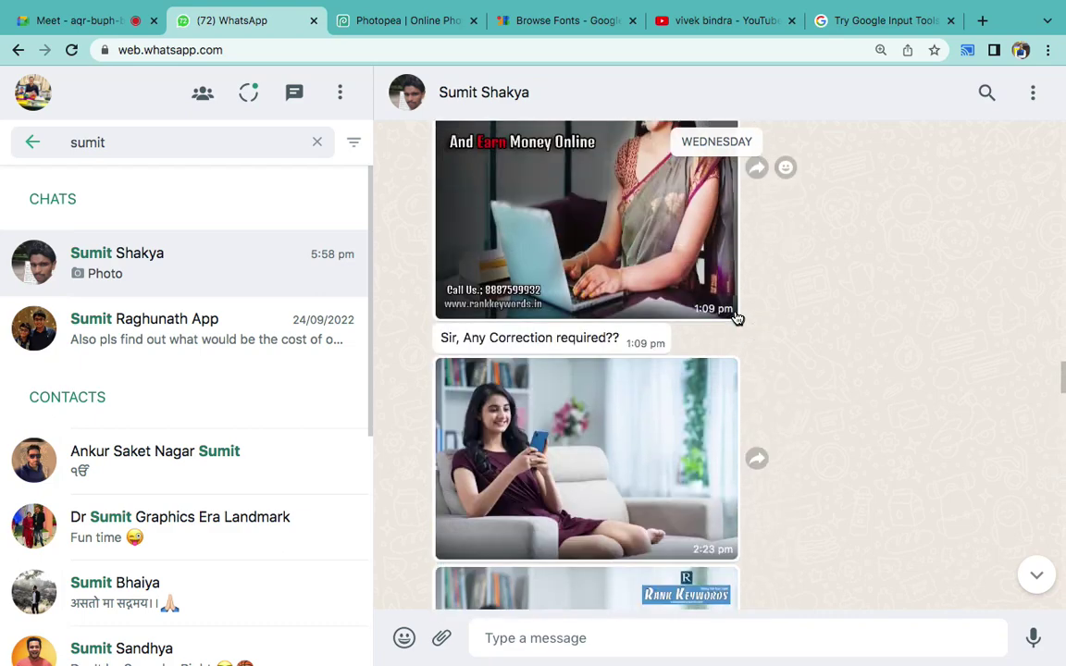
- Open the woman-on-sofa photo, check it zoomed, download it and close the viewer
click(636, 407)
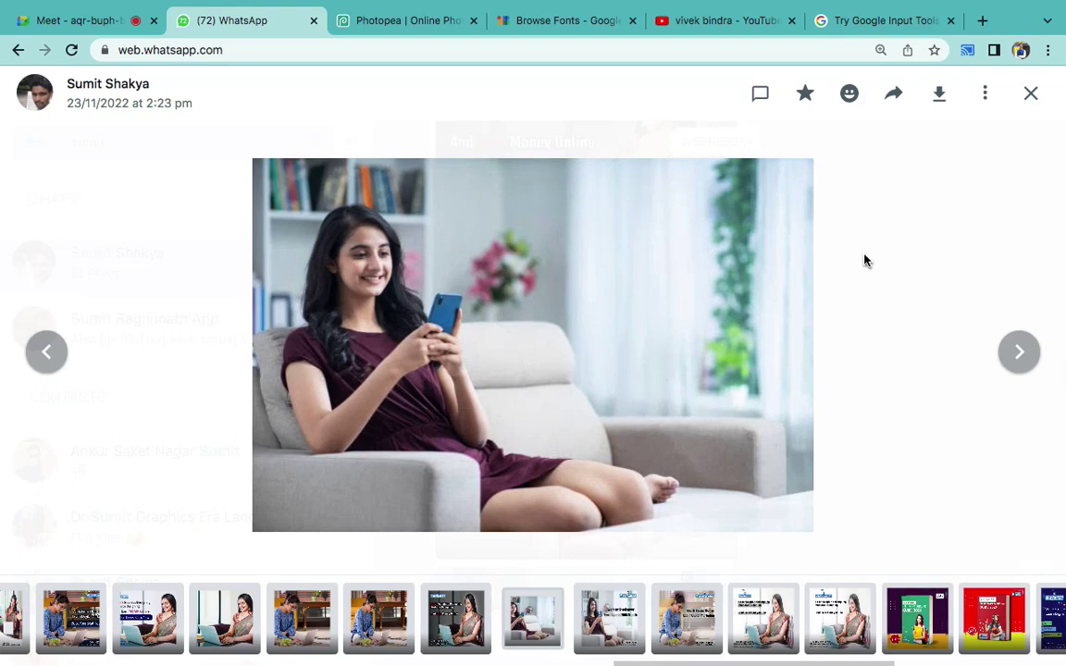
click(710, 255)
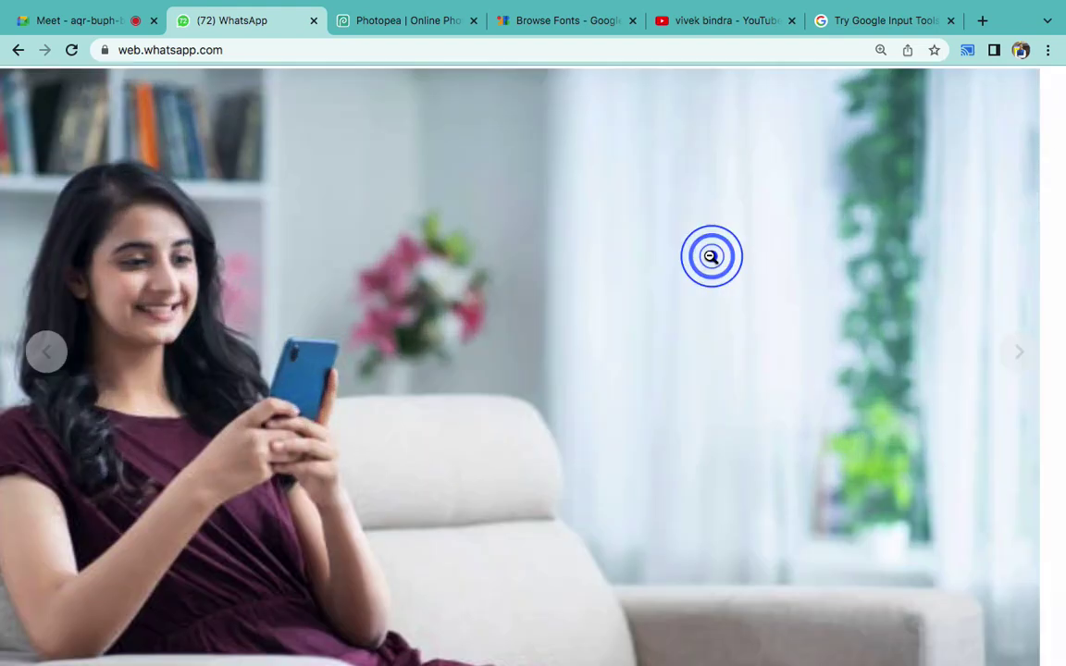
click(778, 248)
click(936, 102)
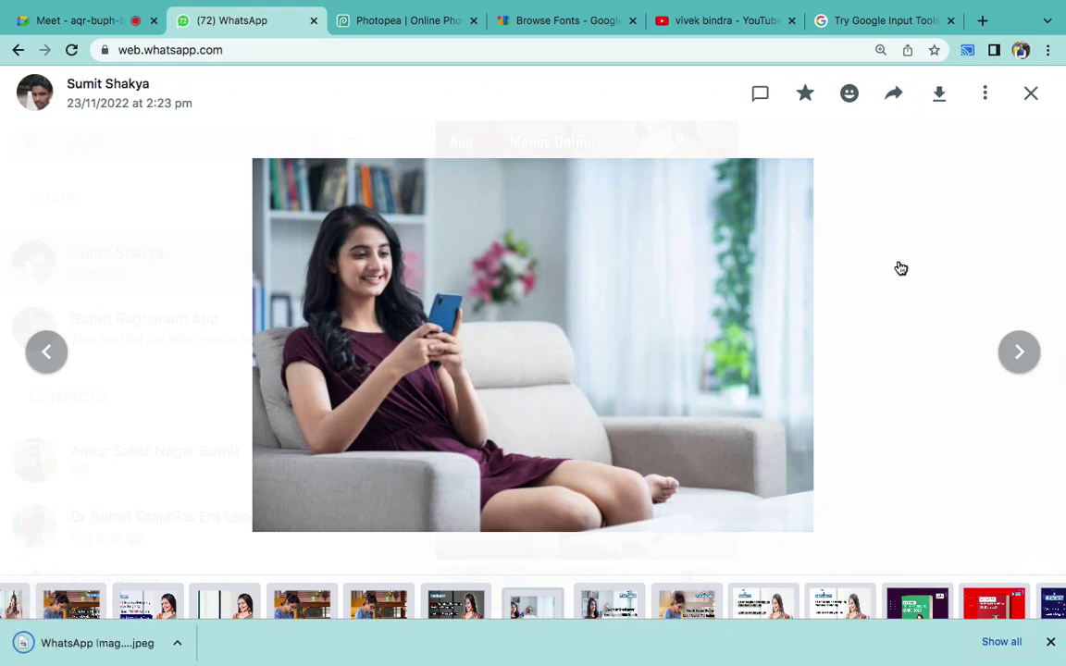
click(897, 264)
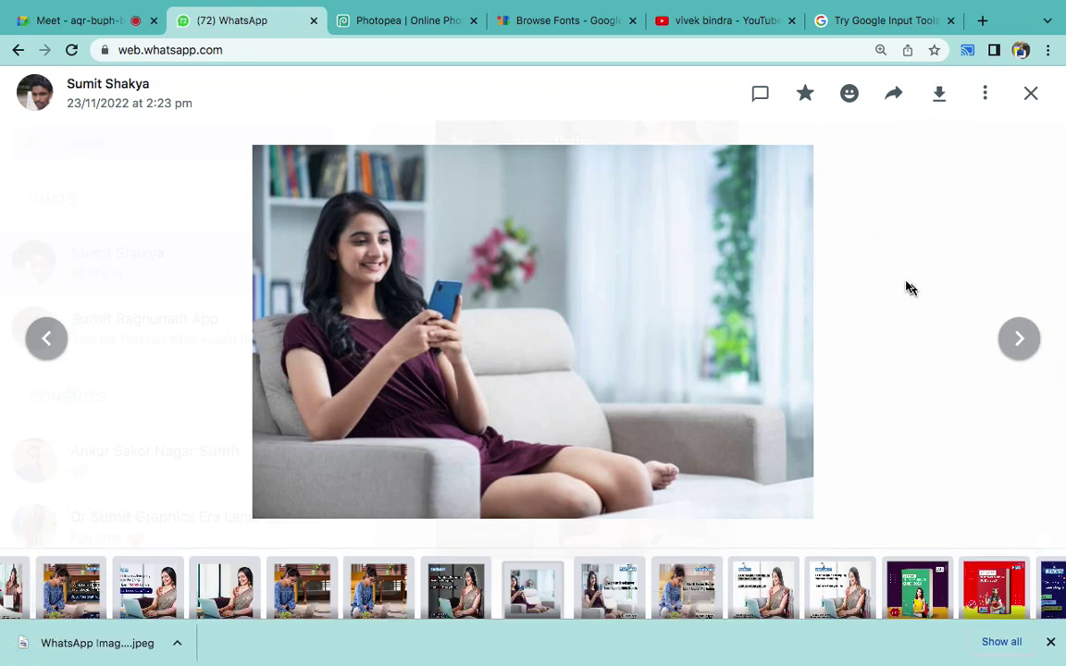
click(899, 280)
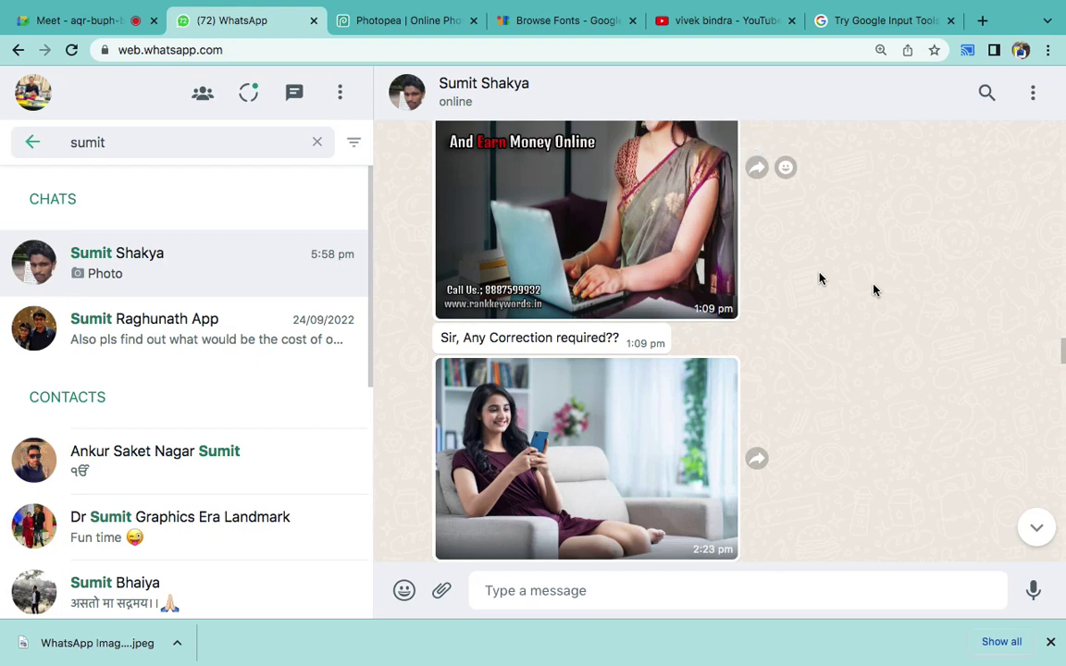
scroll(752, 232, up, 2)
scroll(751, 233, up, 2)
scroll(751, 233, up, 2)
scroll(752, 233, up, 2)
scroll(751, 233, up, 3)
scroll(752, 233, up, 3)
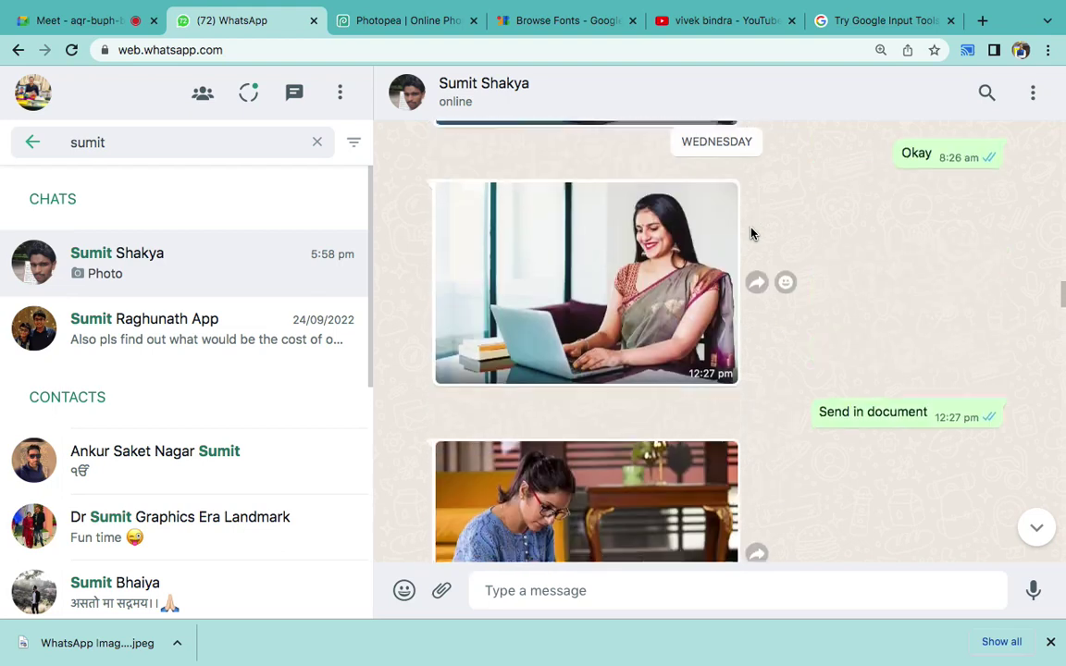
scroll(751, 233, up, 1)
scroll(752, 233, up, 1)
scroll(751, 233, up, 1)
scroll(751, 233, up, 2)
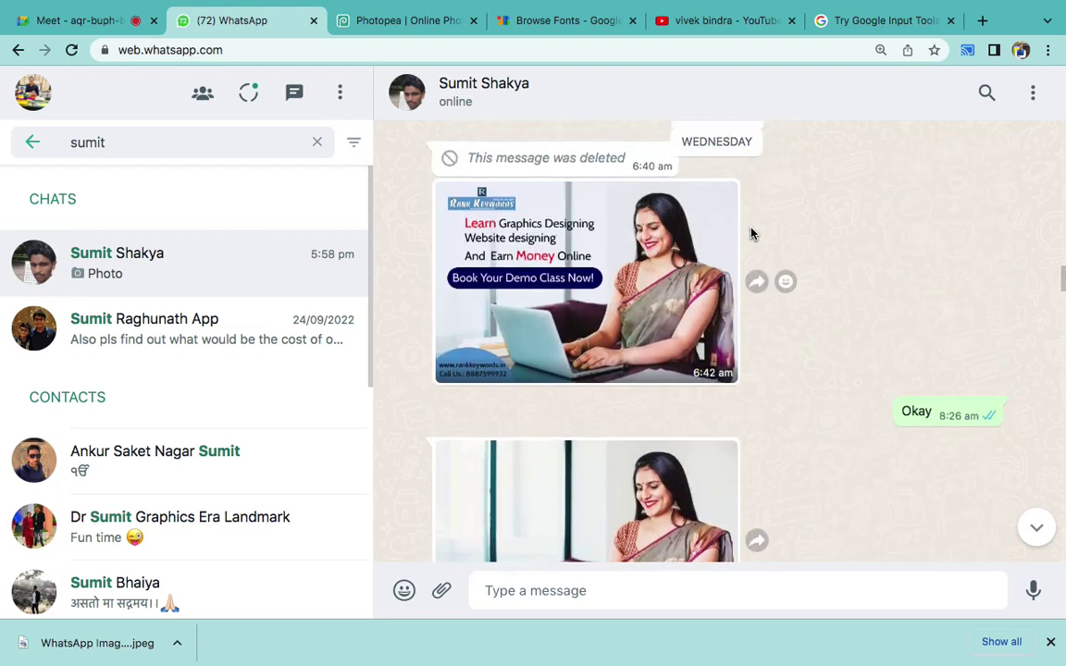
scroll(752, 234, down, 2)
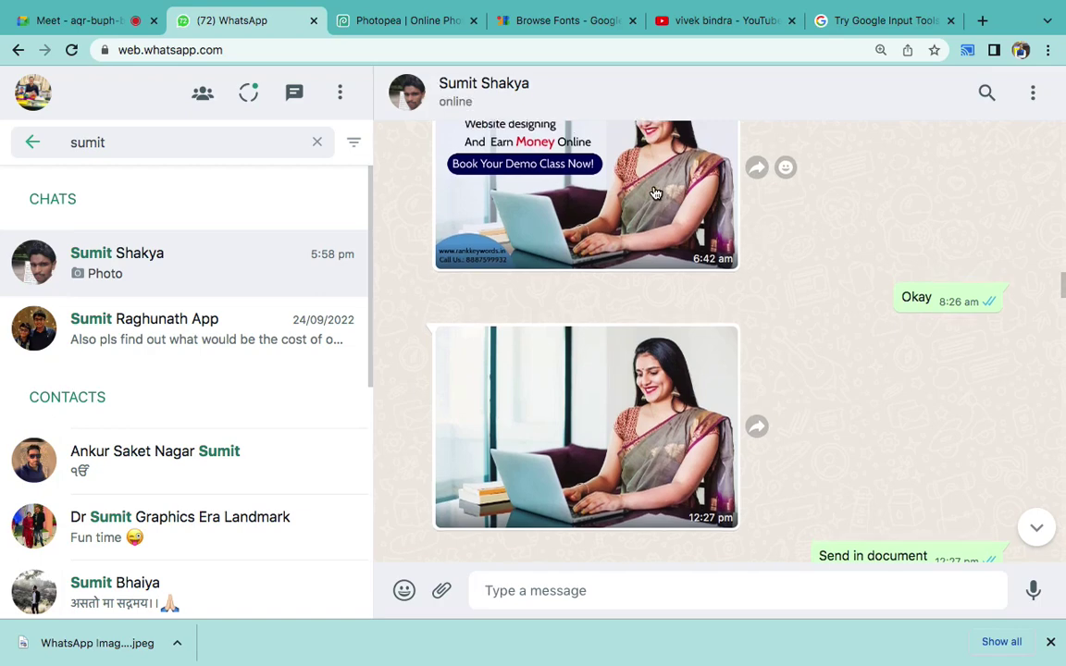
scroll(745, 350, down, 2)
scroll(745, 350, down, 2)
scroll(748, 352, down, 2)
scroll(745, 350, down, 5)
scroll(745, 350, down, 2)
scroll(745, 350, up, 5)
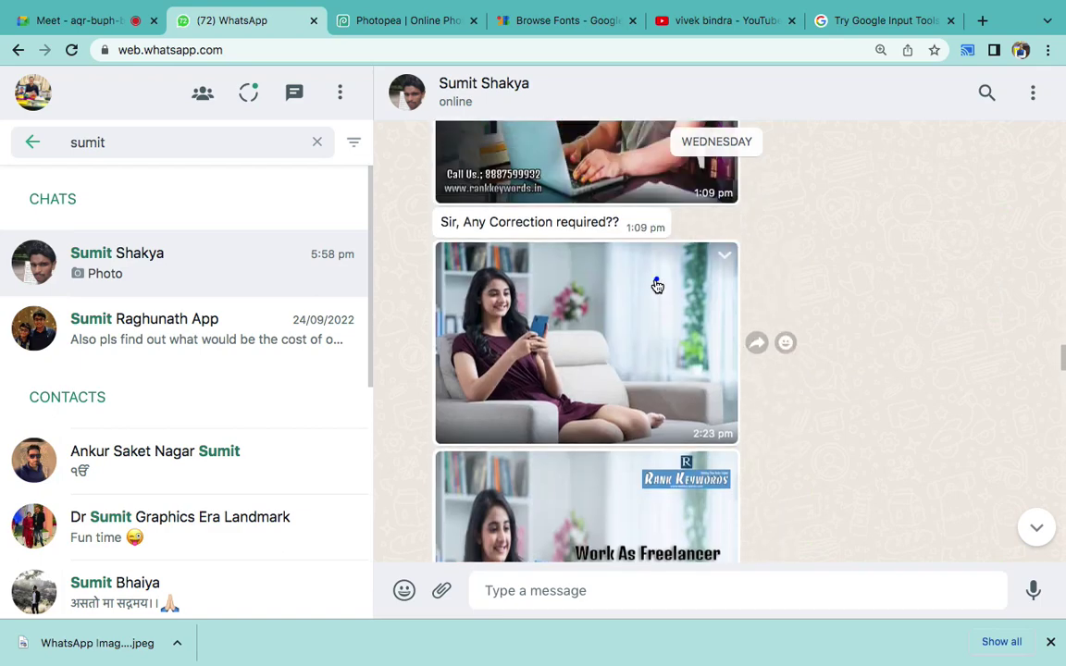
- Browse the shared images and download the 12:28 pm photo of the woman with a laptop
click(656, 285)
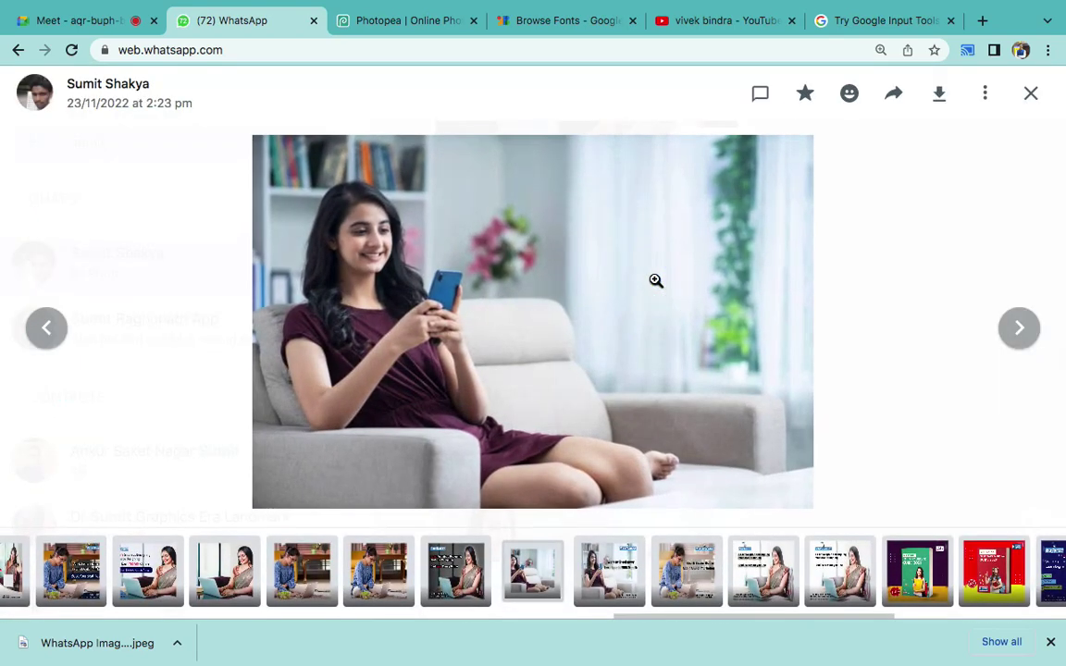
key(Left)
key(Right)
click(723, 258)
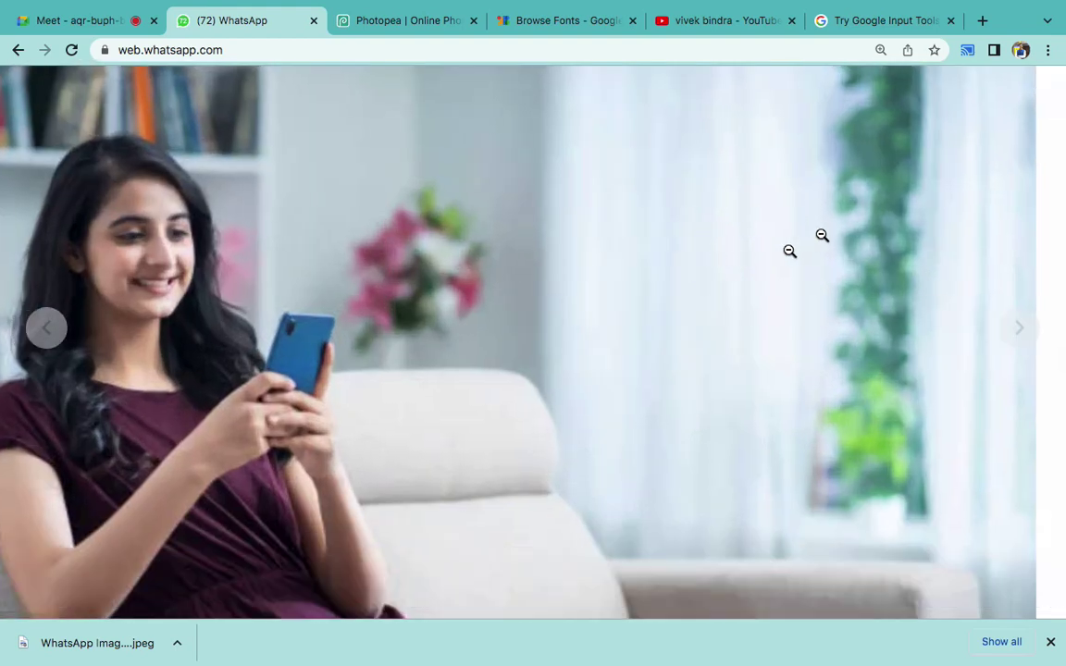
click(824, 232)
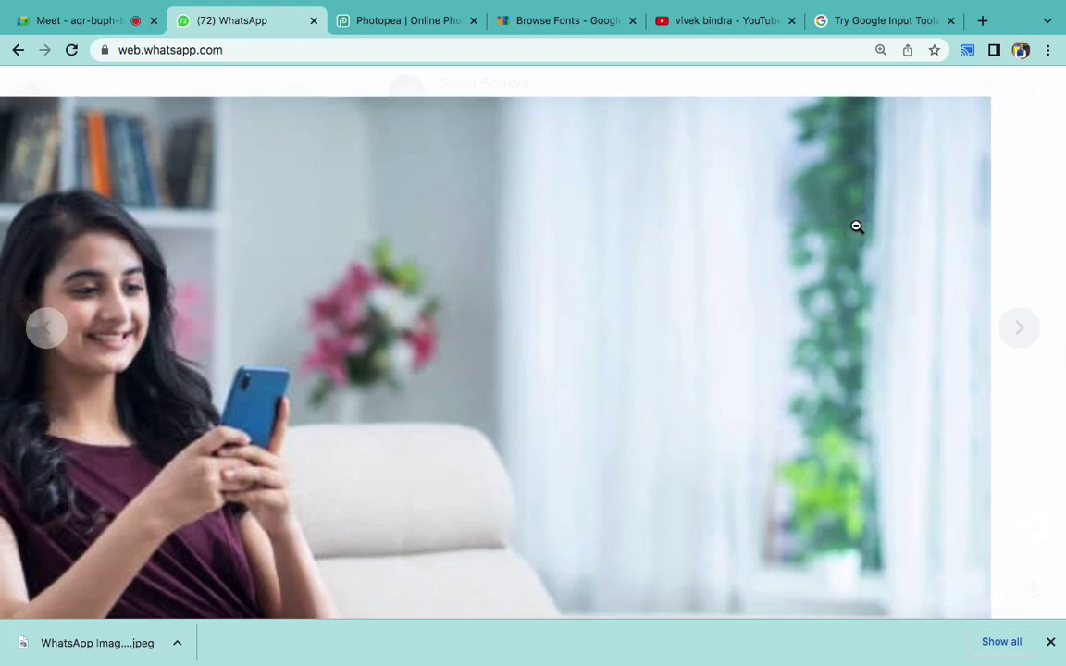
click(856, 226)
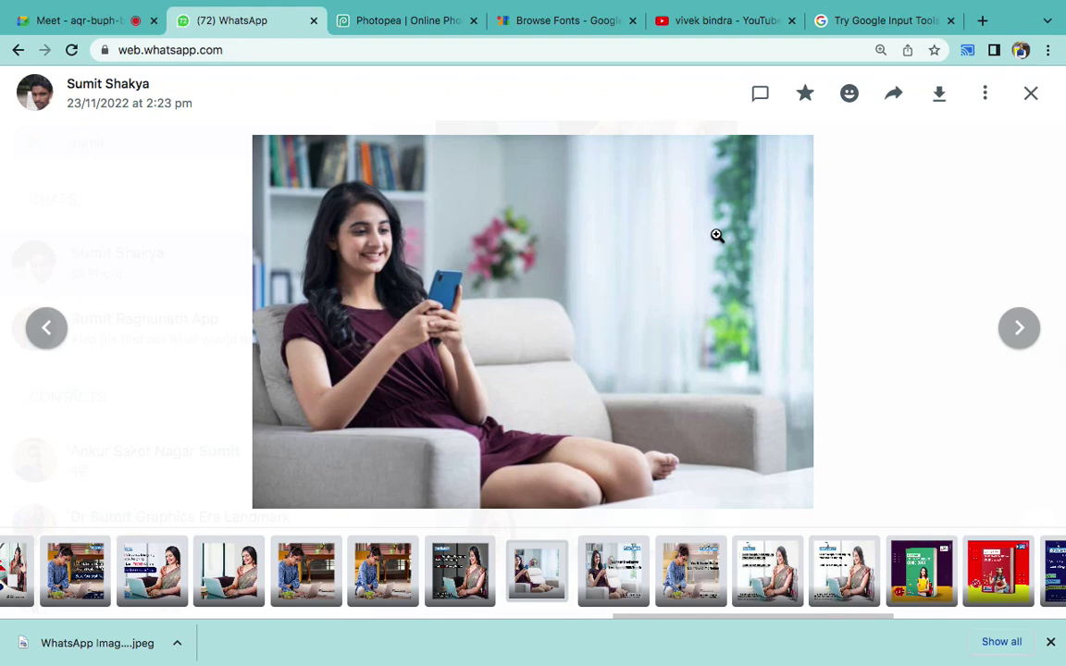
key(Left)
key(Left)
key(Left)
key(Left)
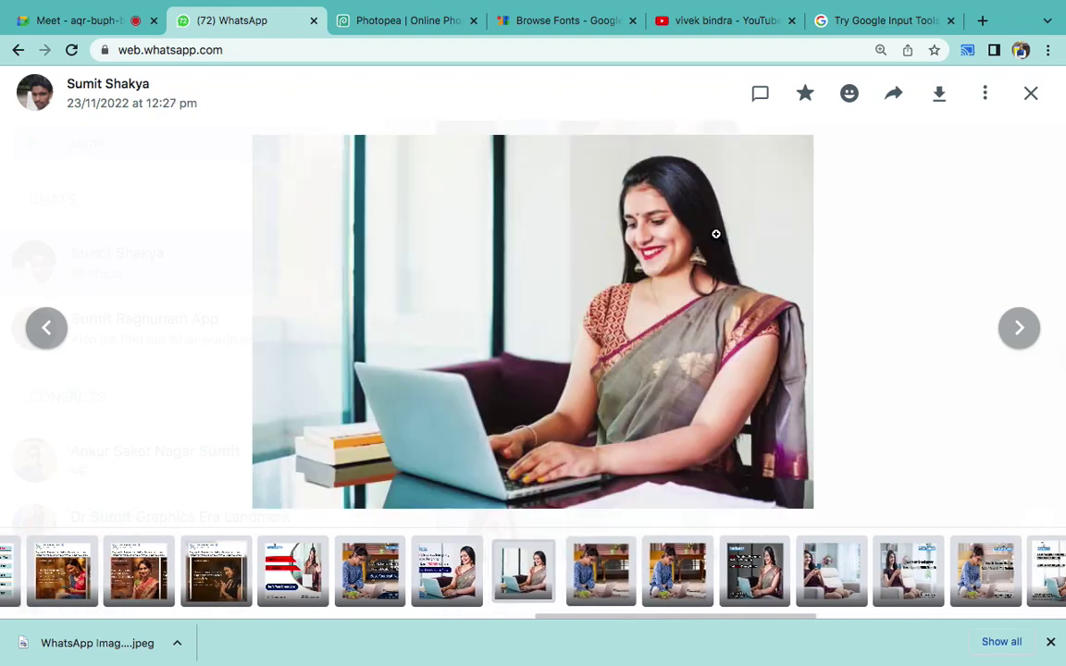
key(Right)
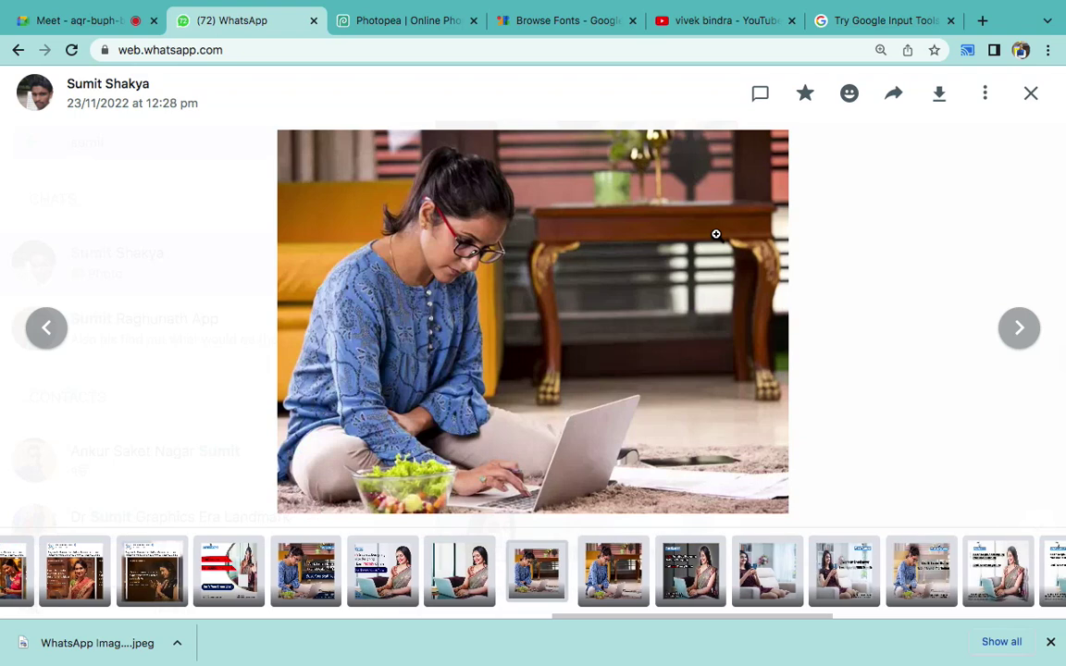
click(941, 92)
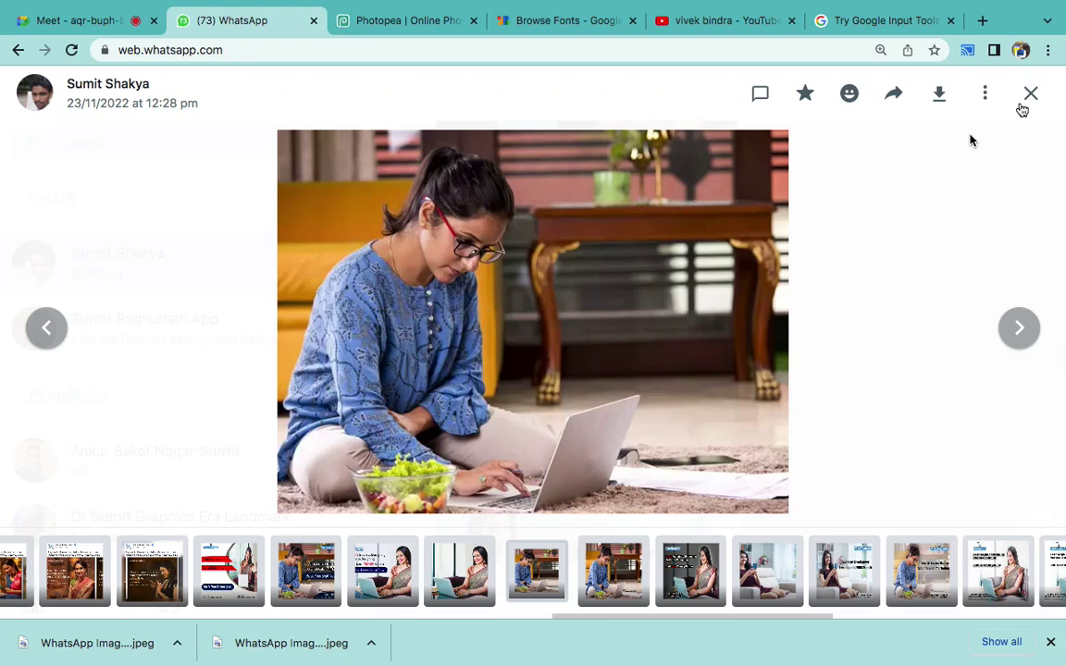
- Open remove.bg in a new browser tab
click(983, 20)
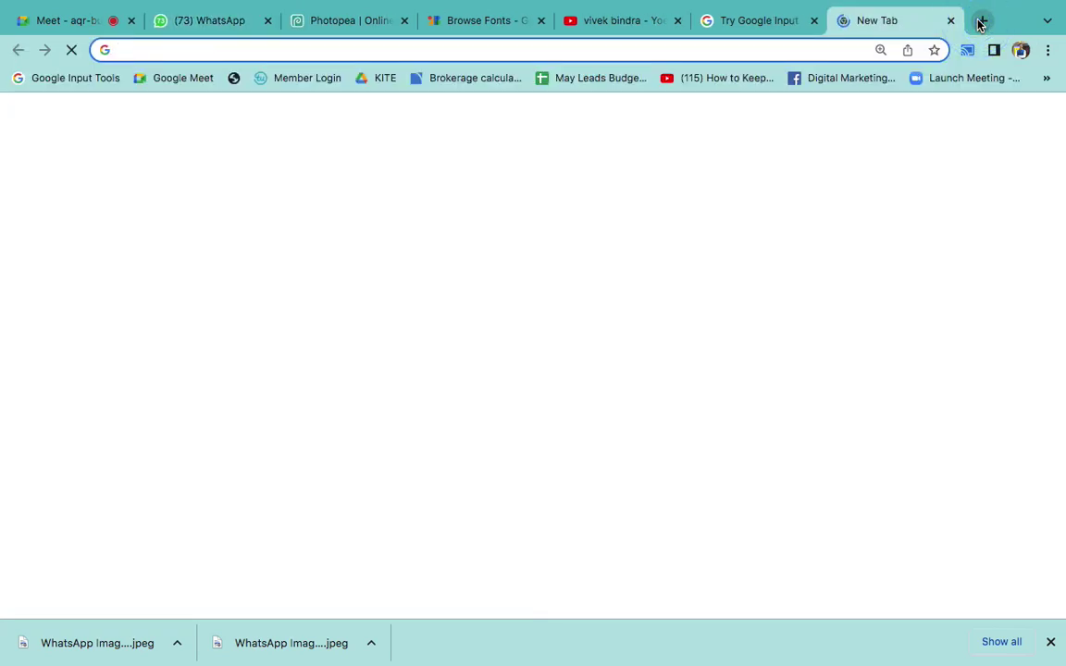
text(remove.bg)
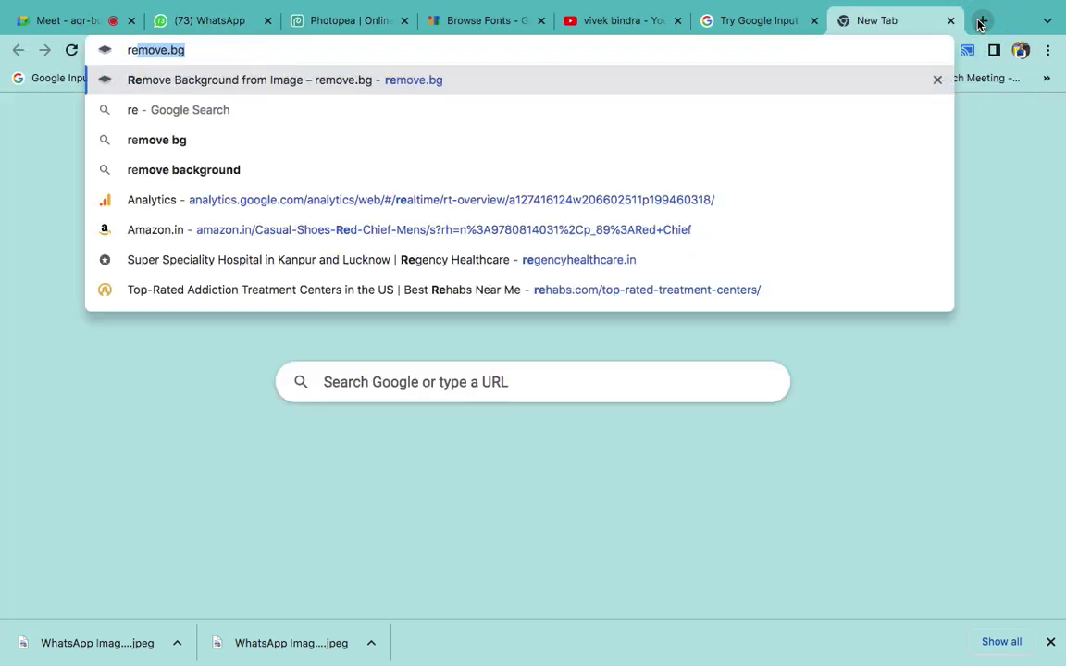
key(Return)
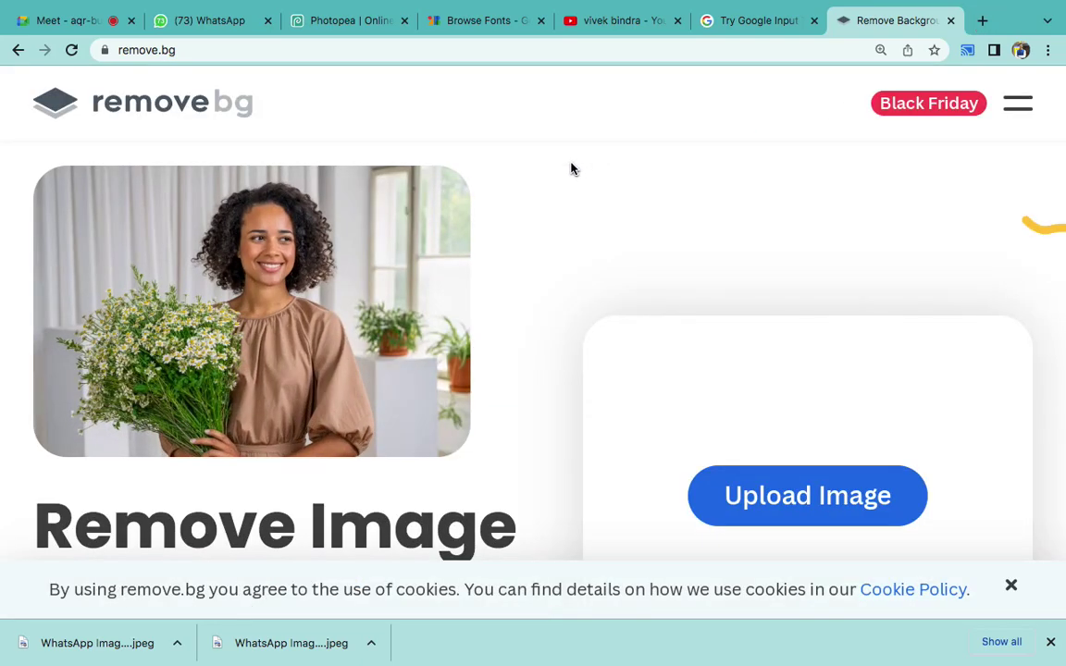
scroll(571, 168, down, 3)
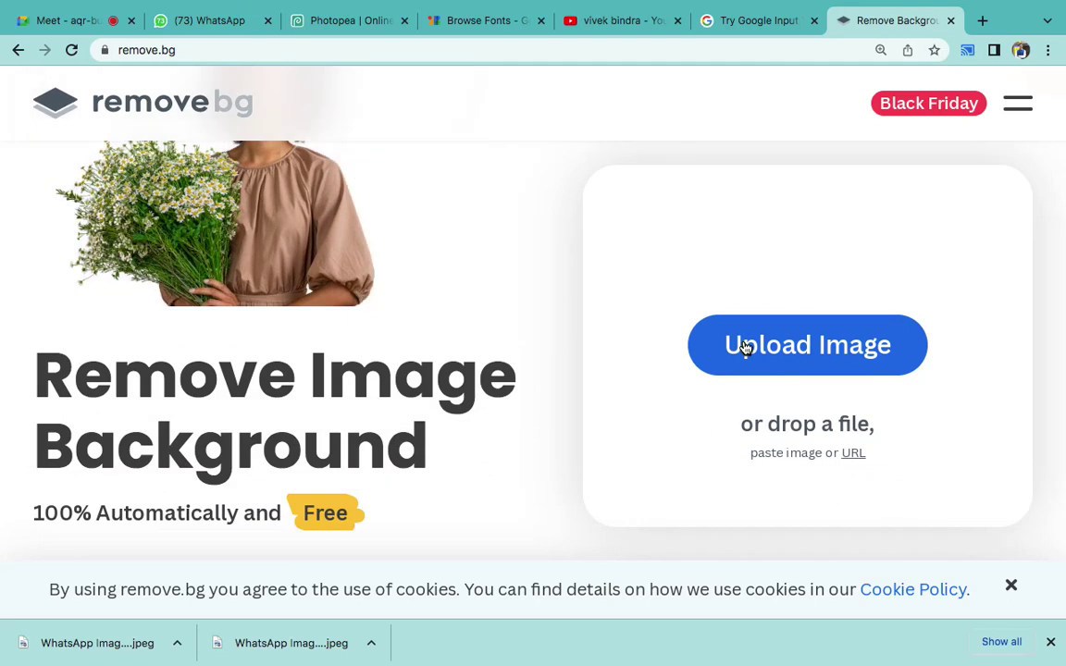
- Upload the downloaded WhatsApp photo from Downloads and dismiss the cookie notice
click(745, 358)
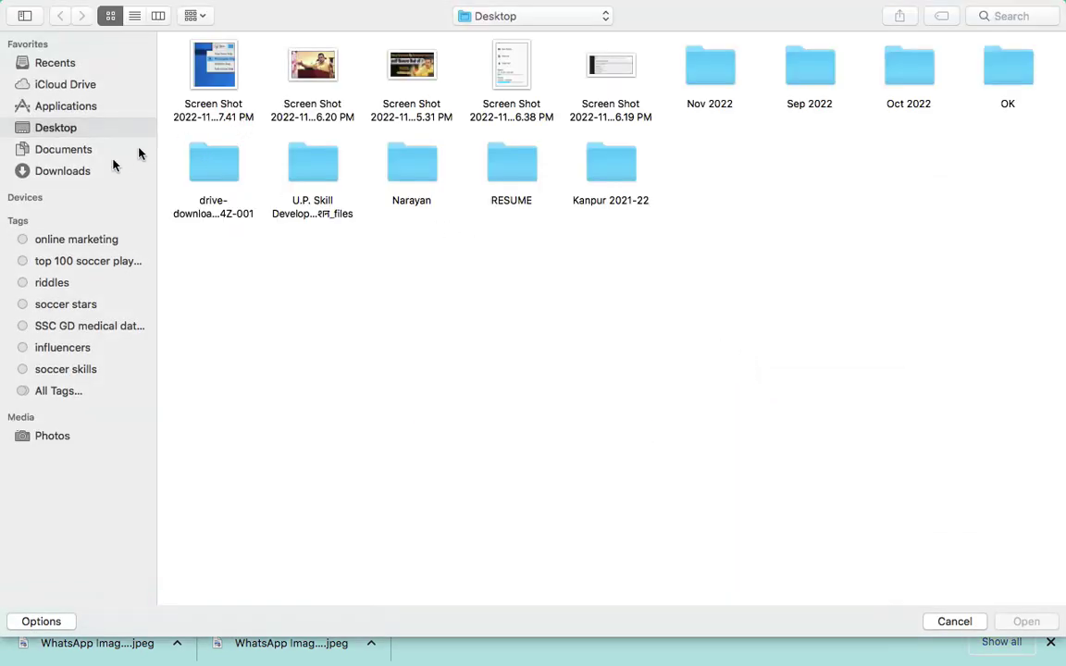
click(70, 174)
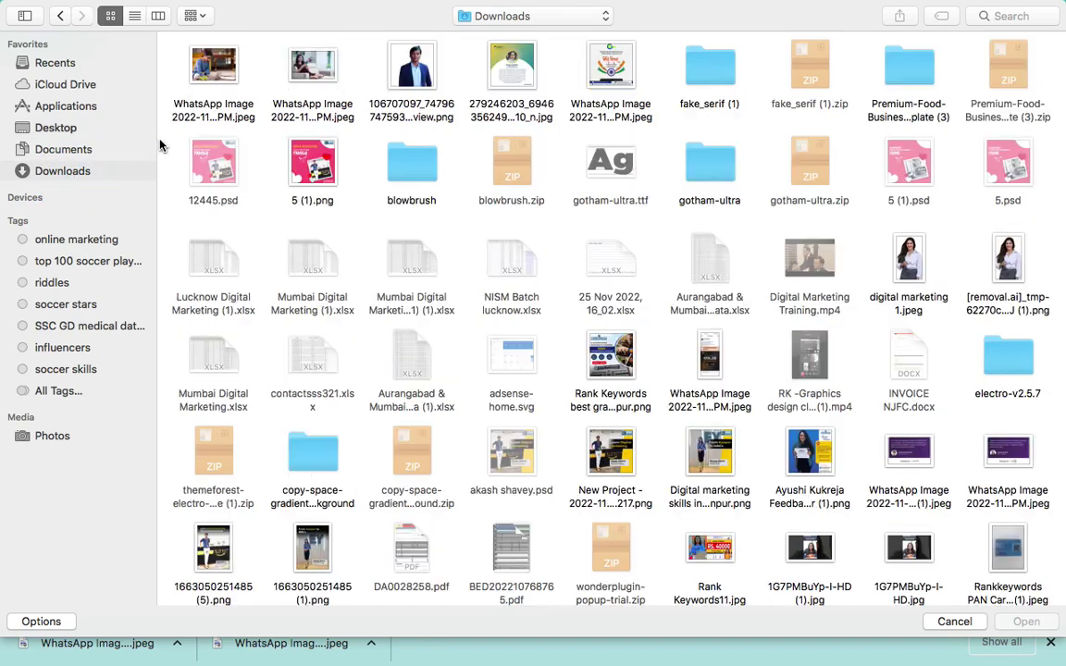
double_click(213, 62)
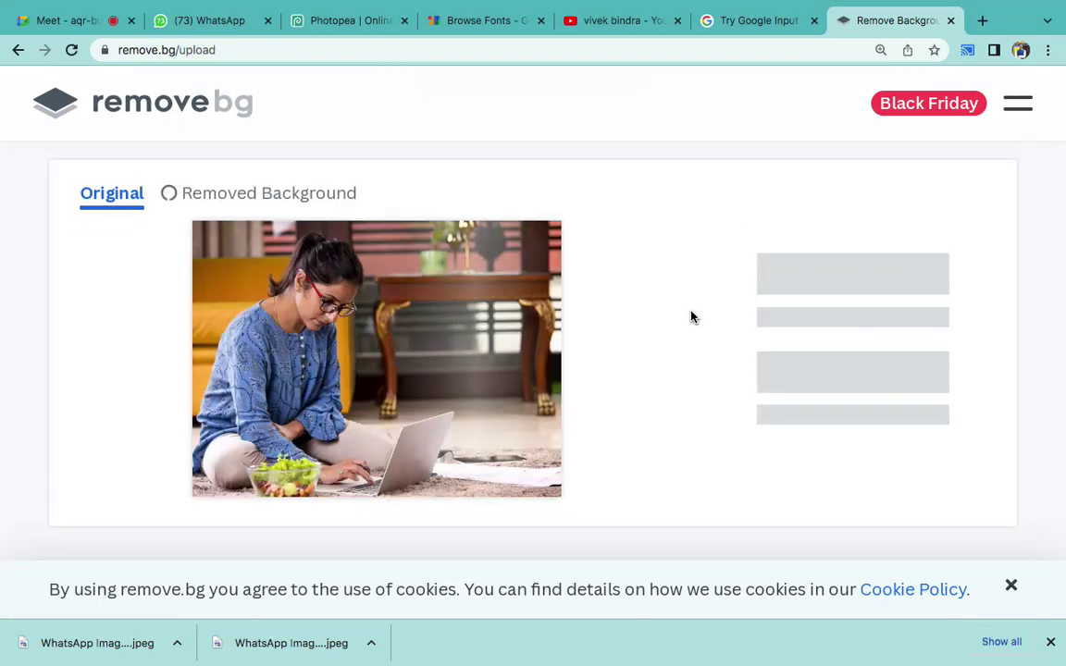
click(1012, 589)
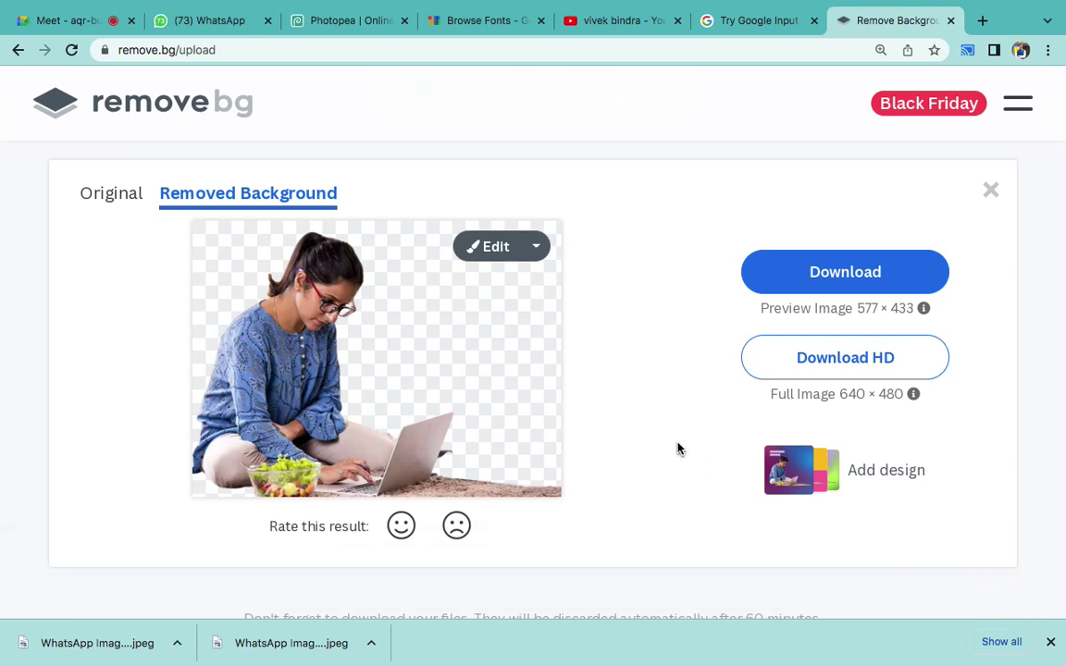
- Download the transparent-background PNG cut-out and open the background editor
click(805, 282)
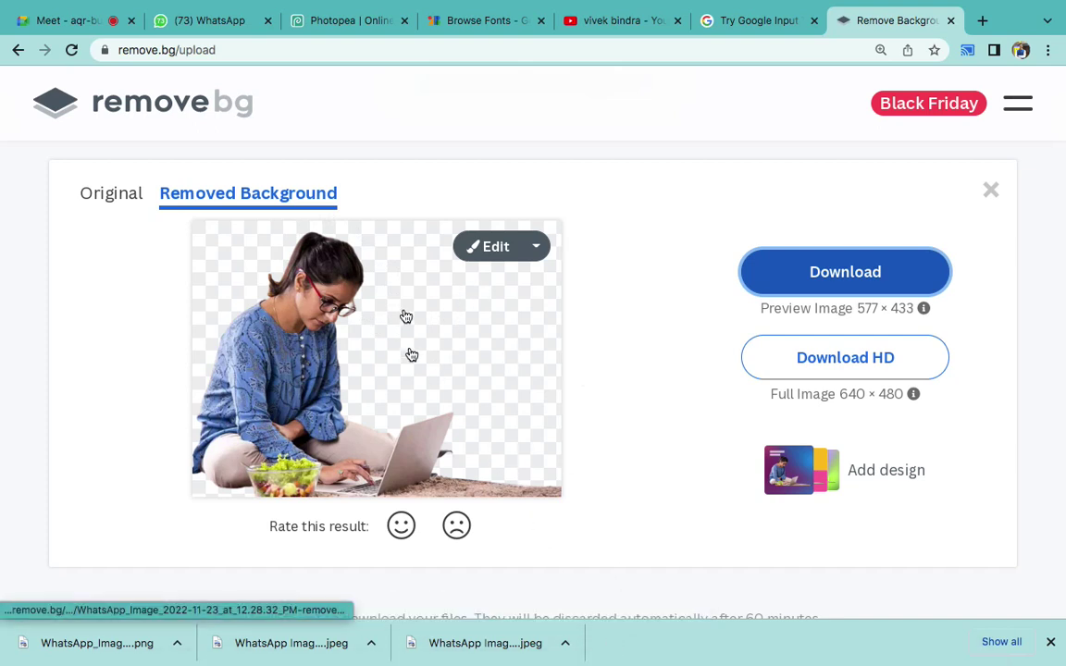
click(488, 248)
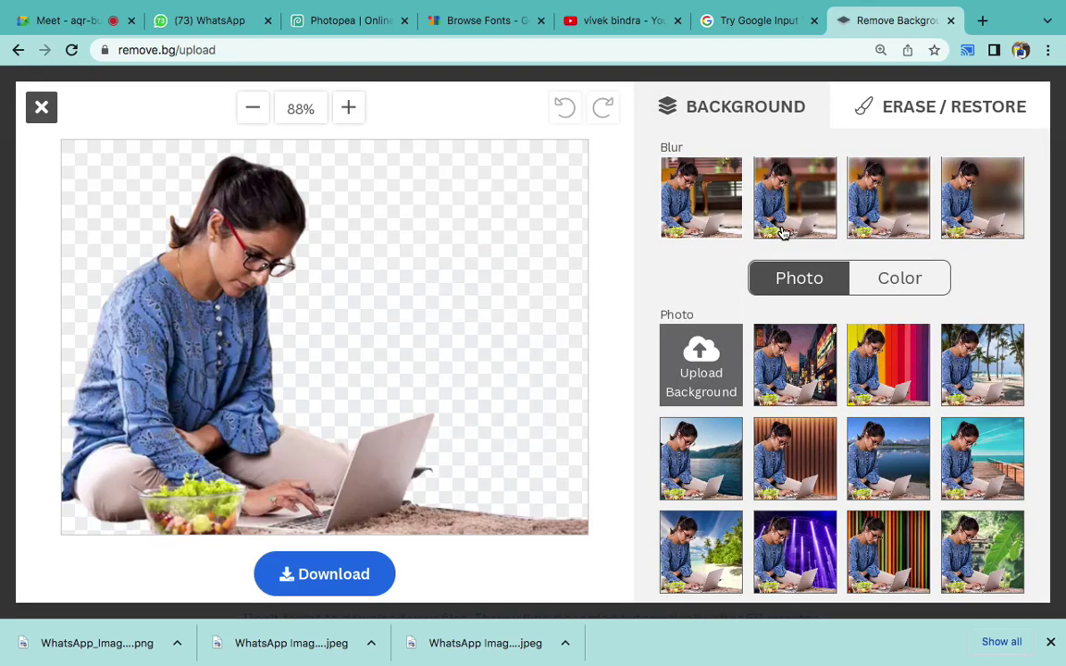
- Try blurred room, stronger blur, rainbow stripes and city street backdrops on the cut-out
click(891, 201)
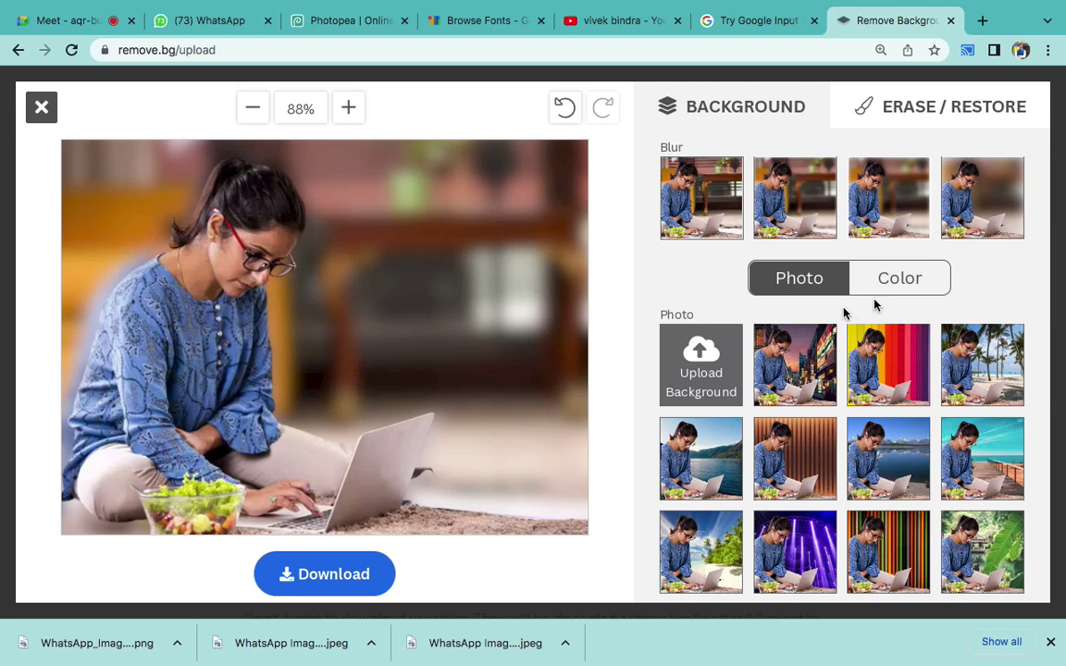
click(978, 220)
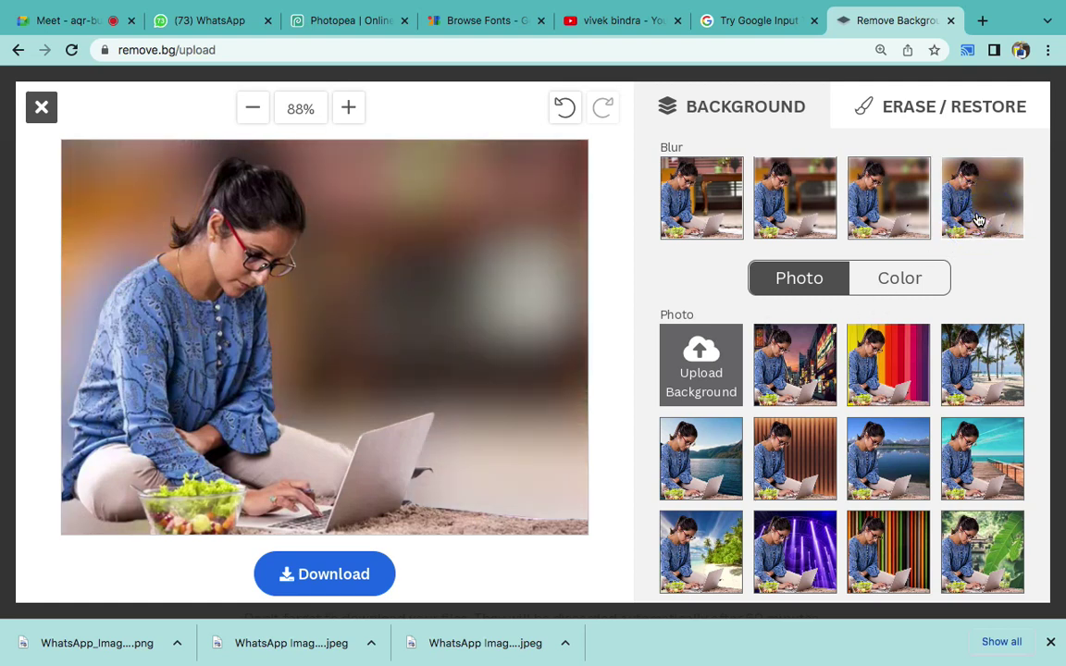
click(909, 366)
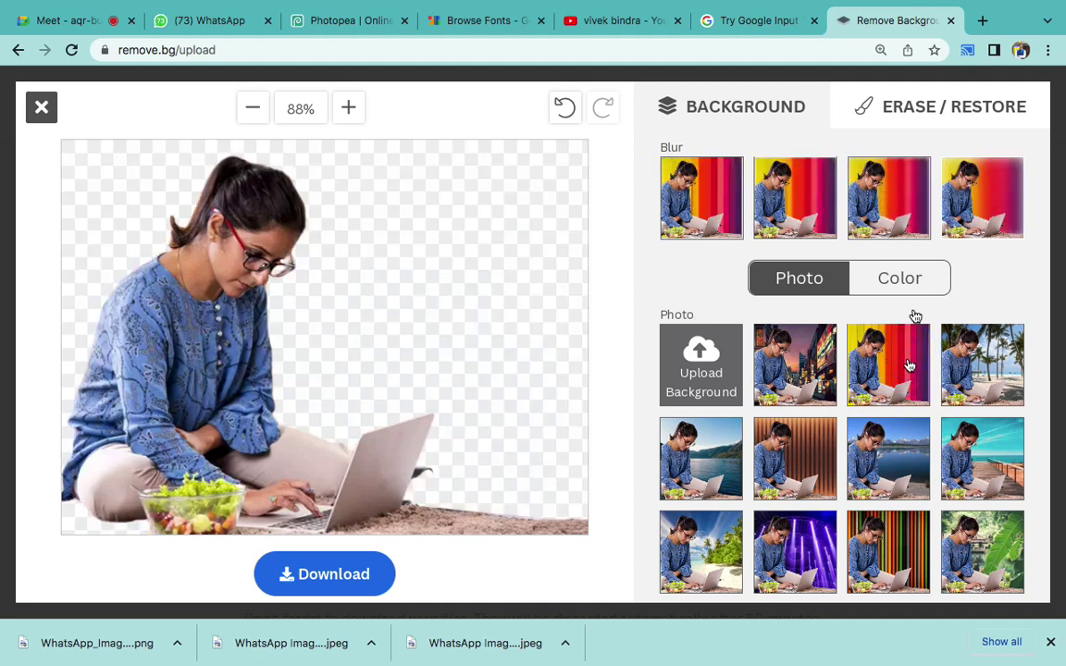
click(780, 372)
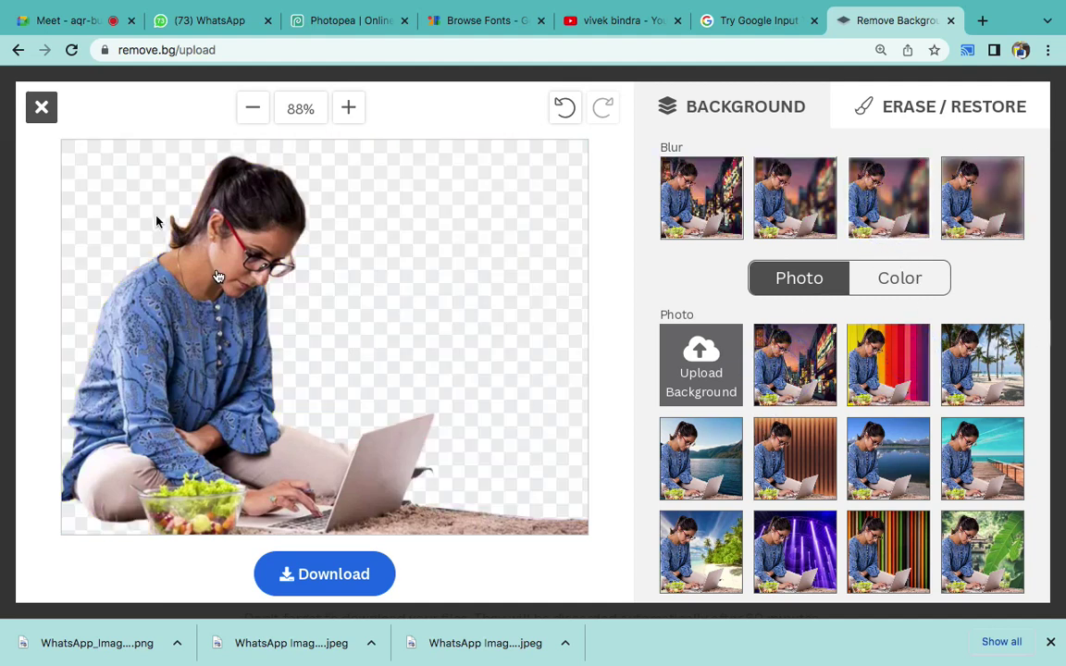
- Discard those edits, reapply the blurred room background, then switch to Photopea
click(39, 105)
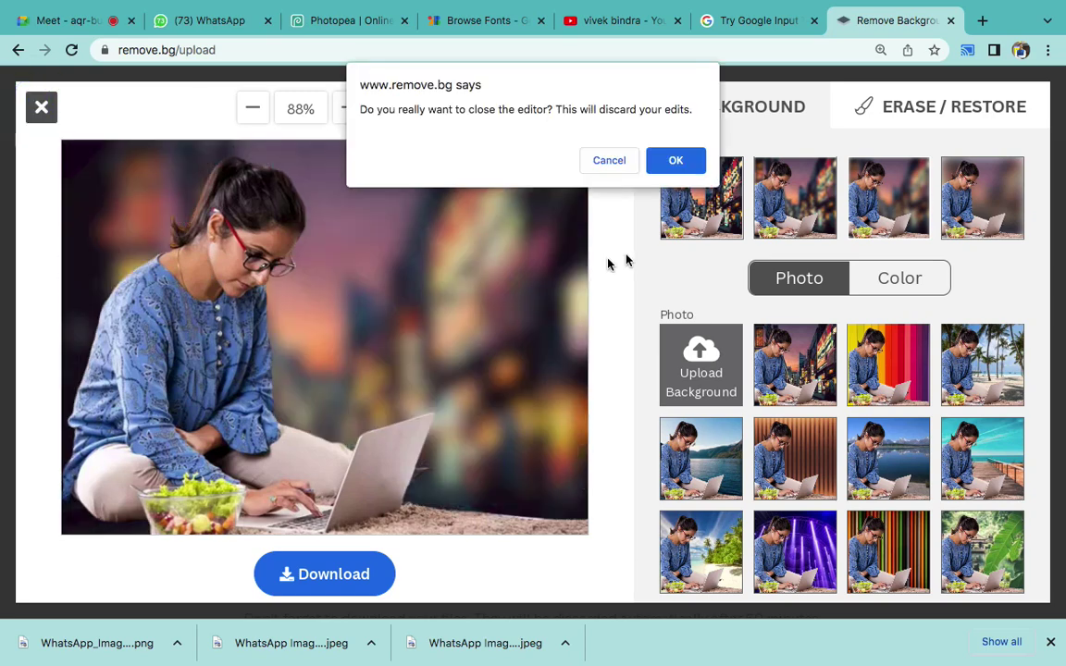
click(609, 160)
click(41, 106)
click(675, 160)
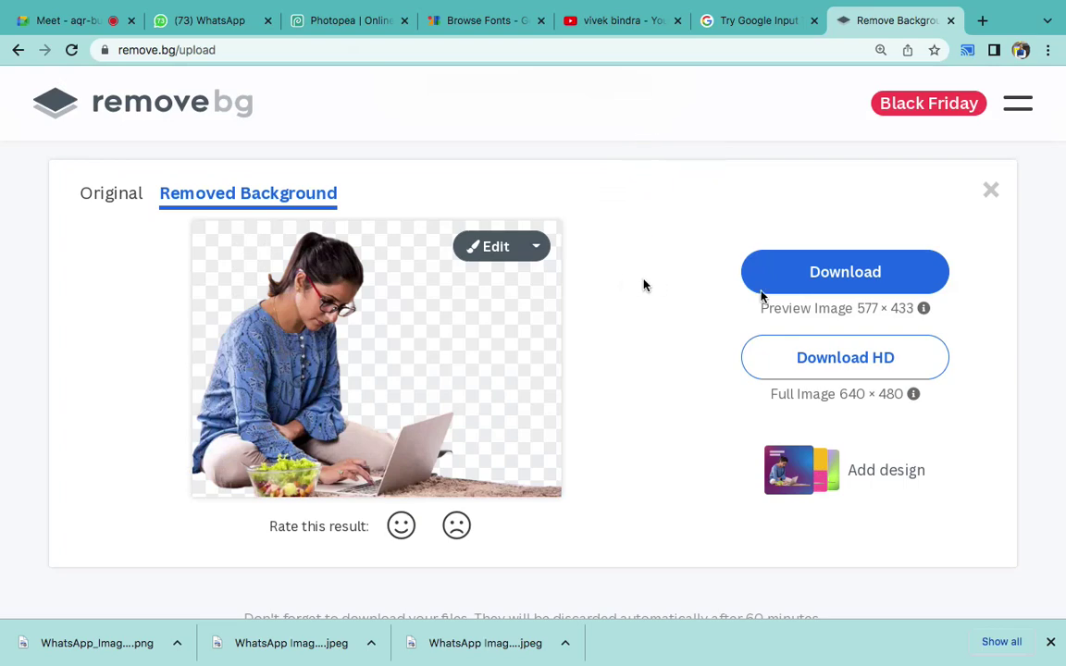
click(477, 247)
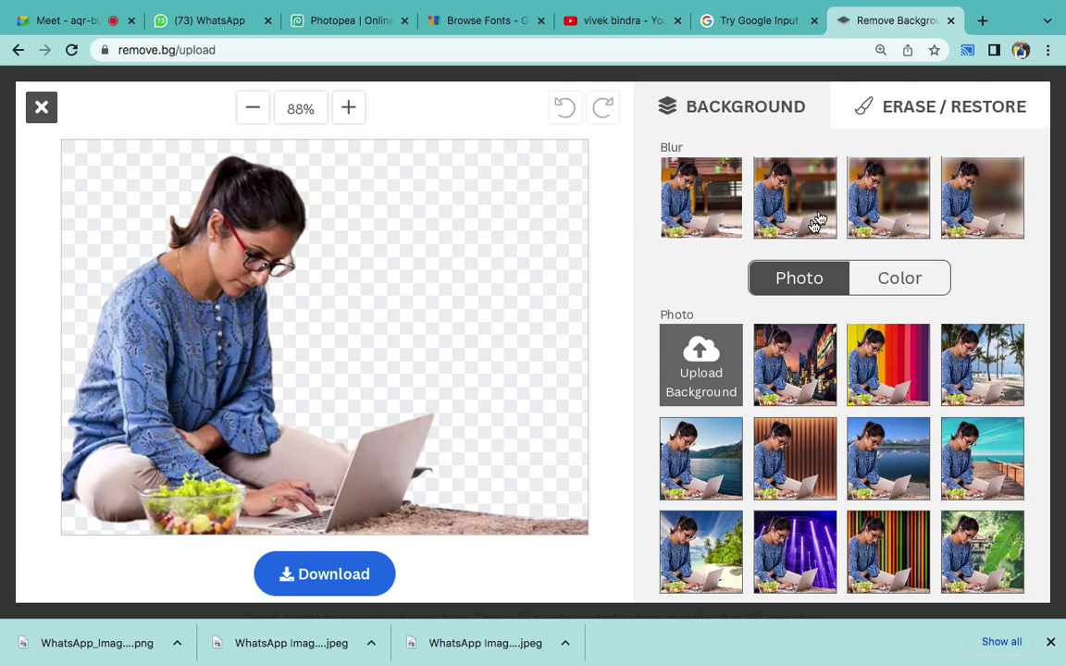
click(895, 191)
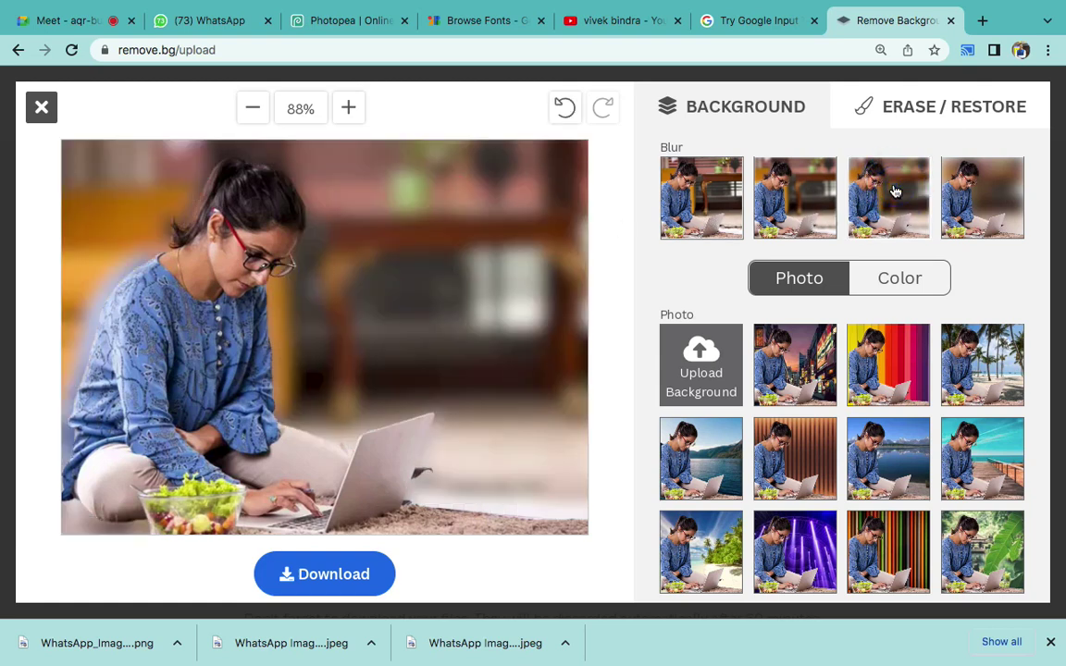
click(350, 24)
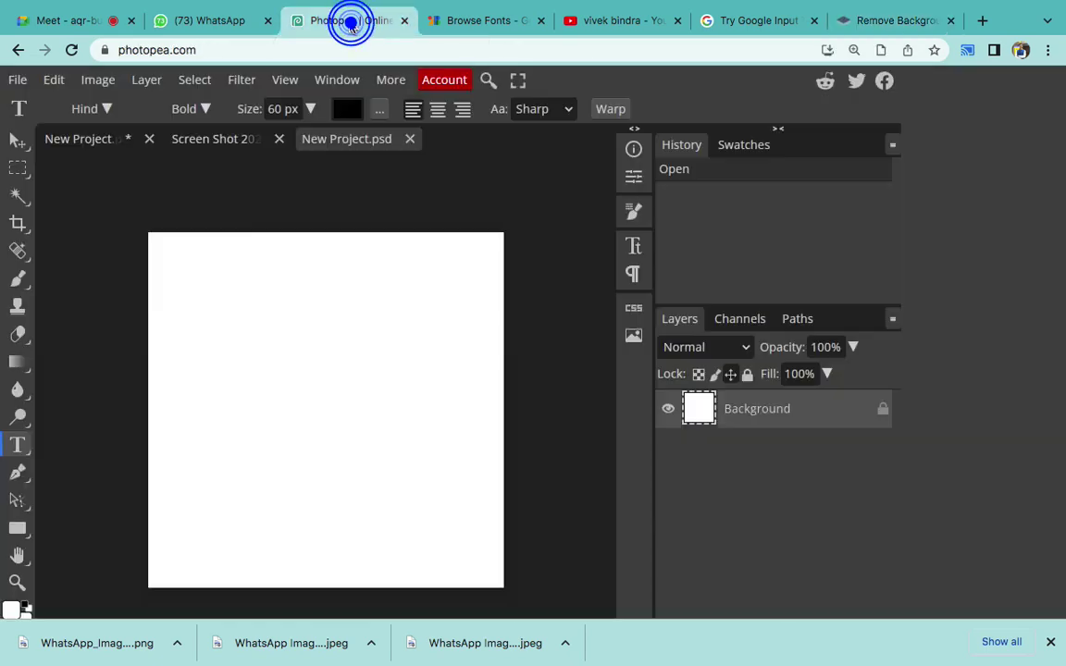
- Select Photopea's Magic Wand tool, then return to the remove.bg editor
click(17, 195)
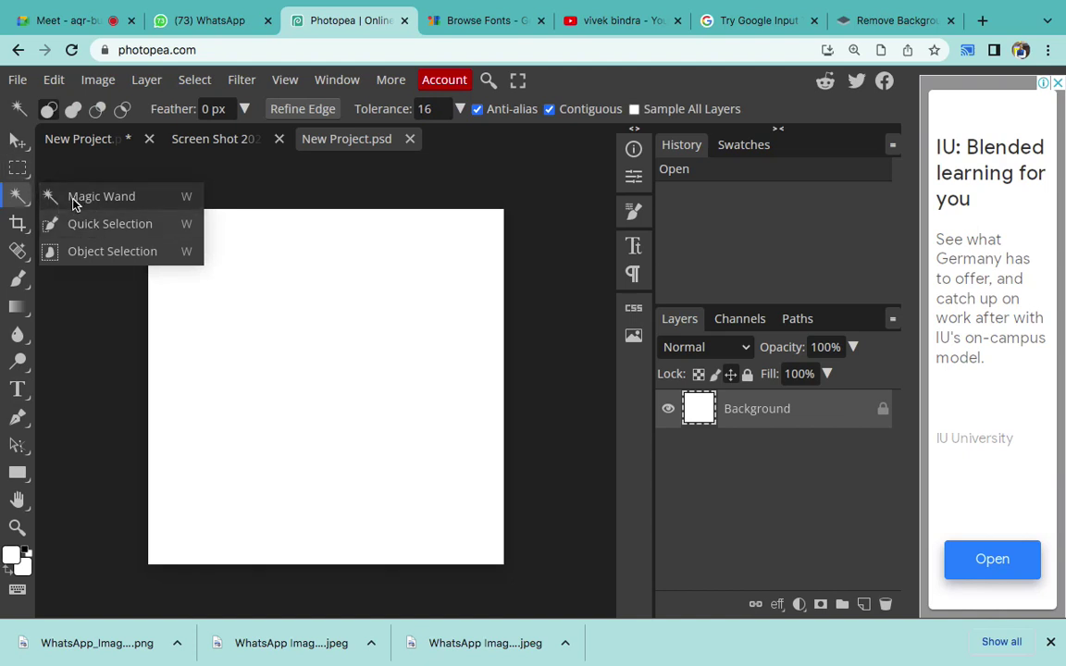
click(74, 198)
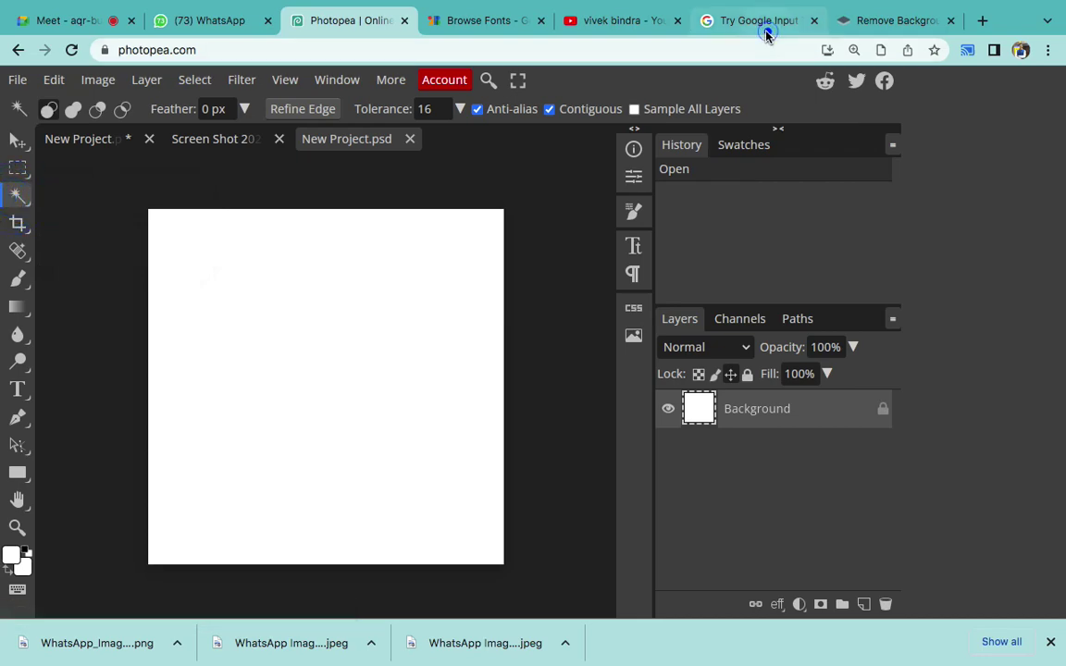
click(766, 30)
click(850, 18)
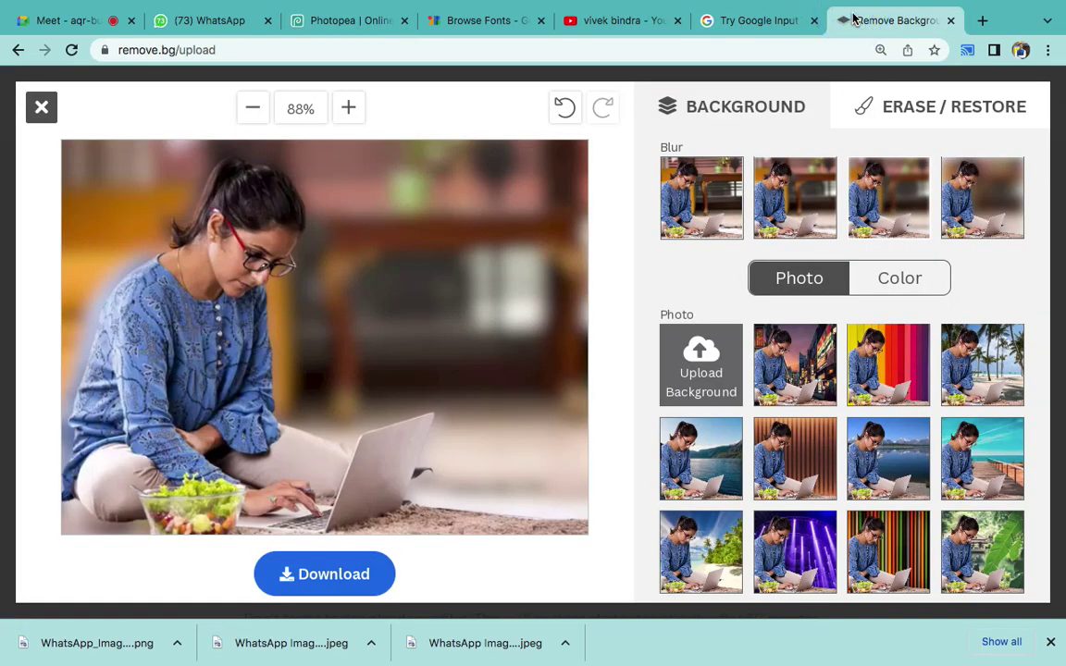
- Download the blurred-room version as a PNG and close the background editor
click(350, 575)
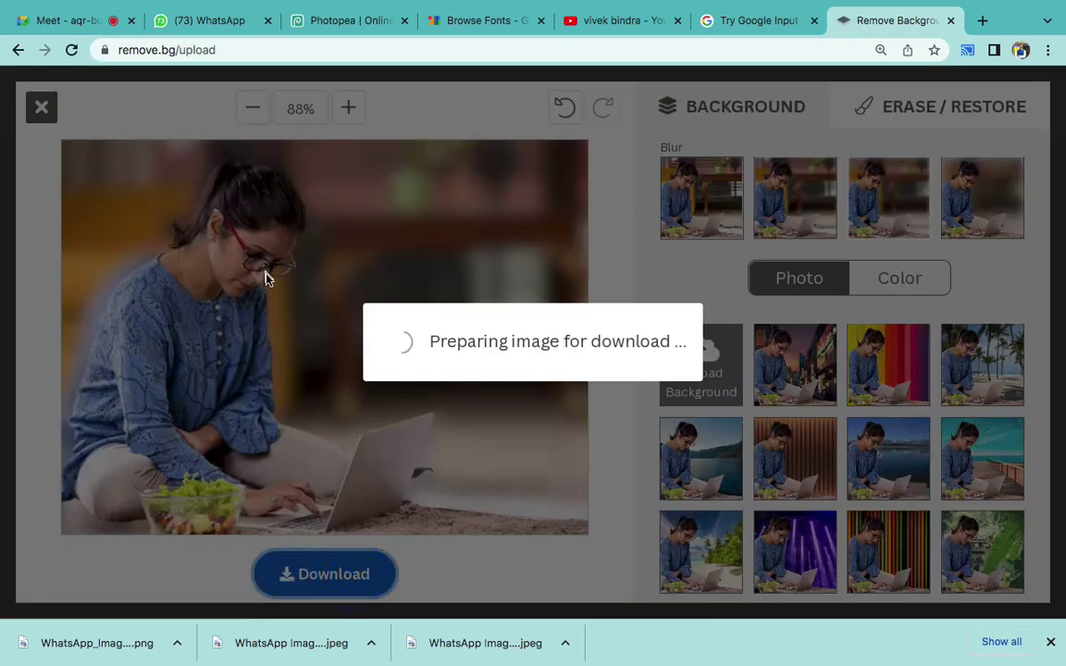
click(515, 345)
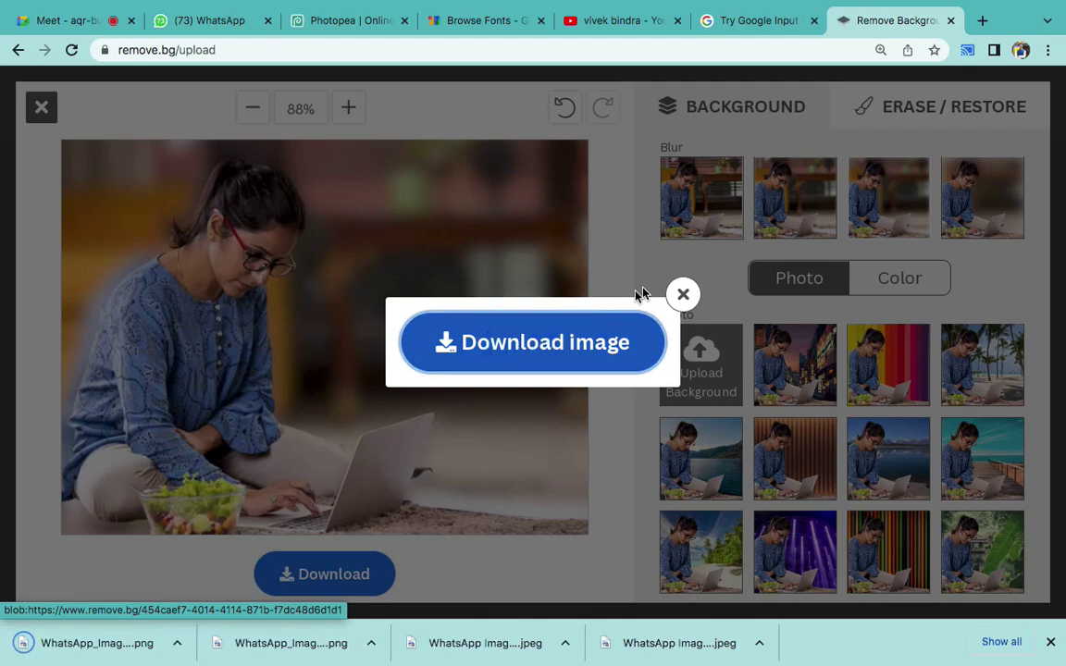
click(679, 294)
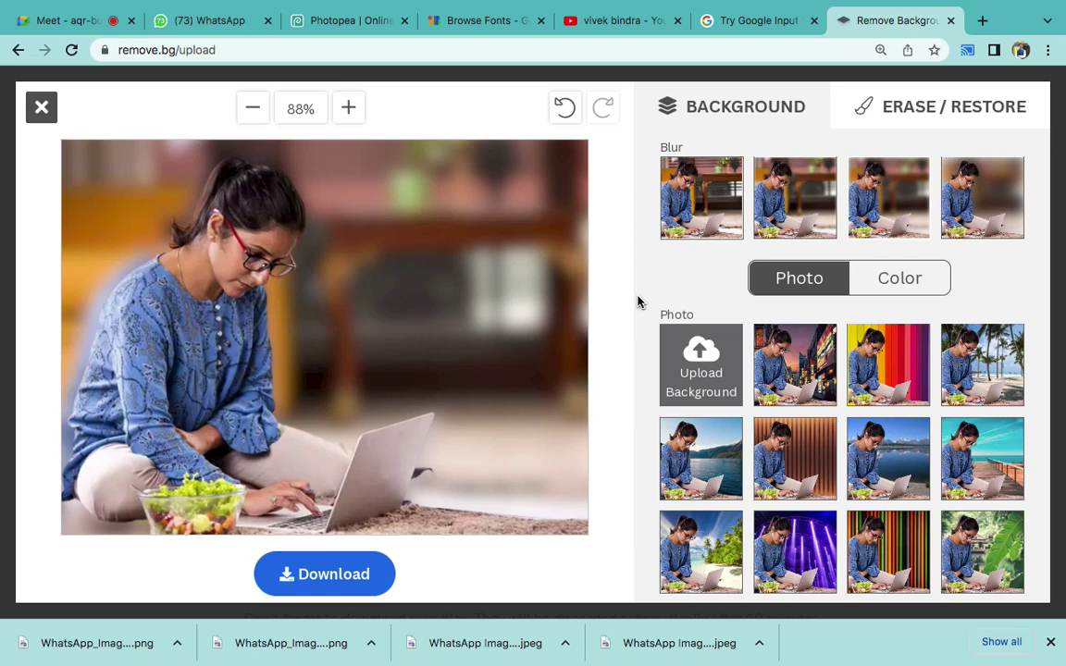
click(42, 107)
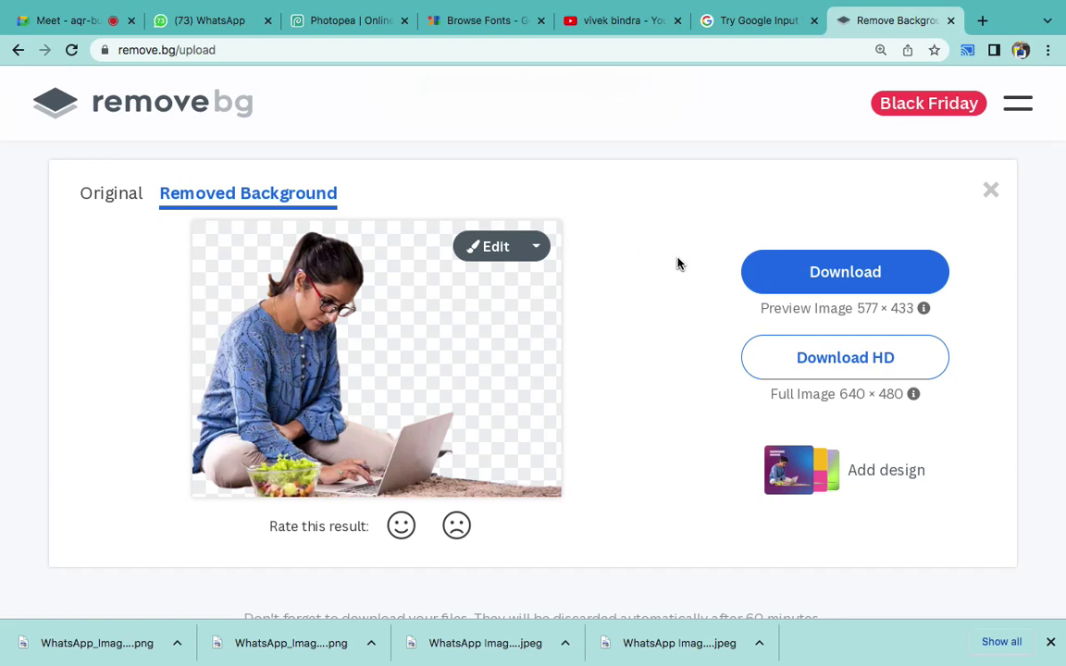
- Scroll through remove.bg's transparent cut-out result page and briefly check the browser profile menu
scroll(677, 264, down, 1)
scroll(677, 265, up, 3)
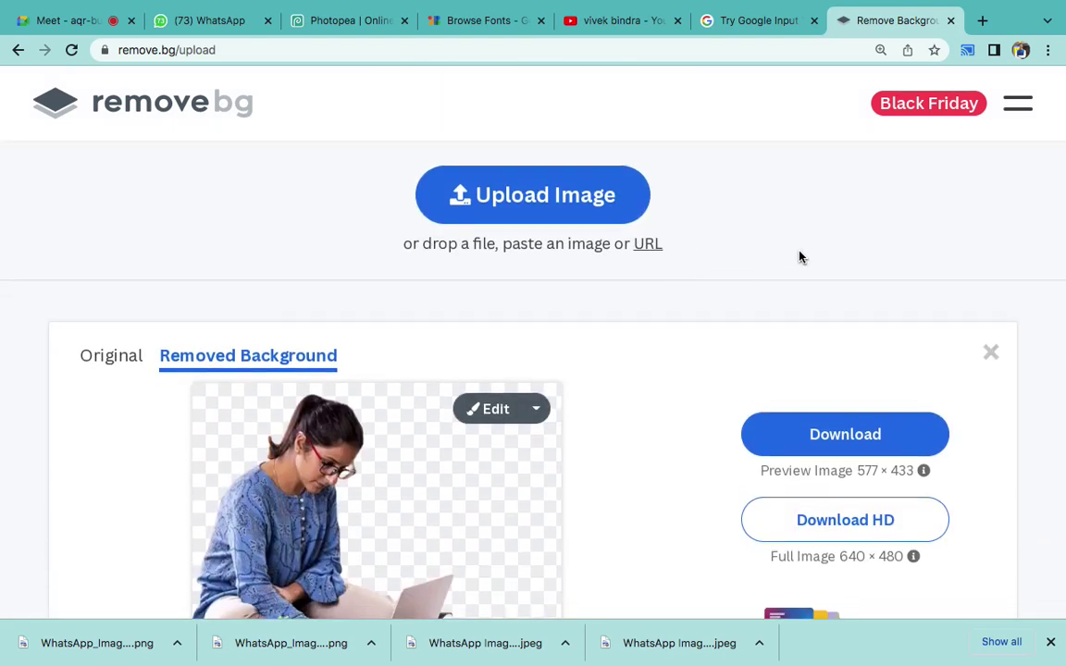
scroll(851, 212, down, 5)
scroll(988, 192, up, 2)
scroll(987, 191, up, 1)
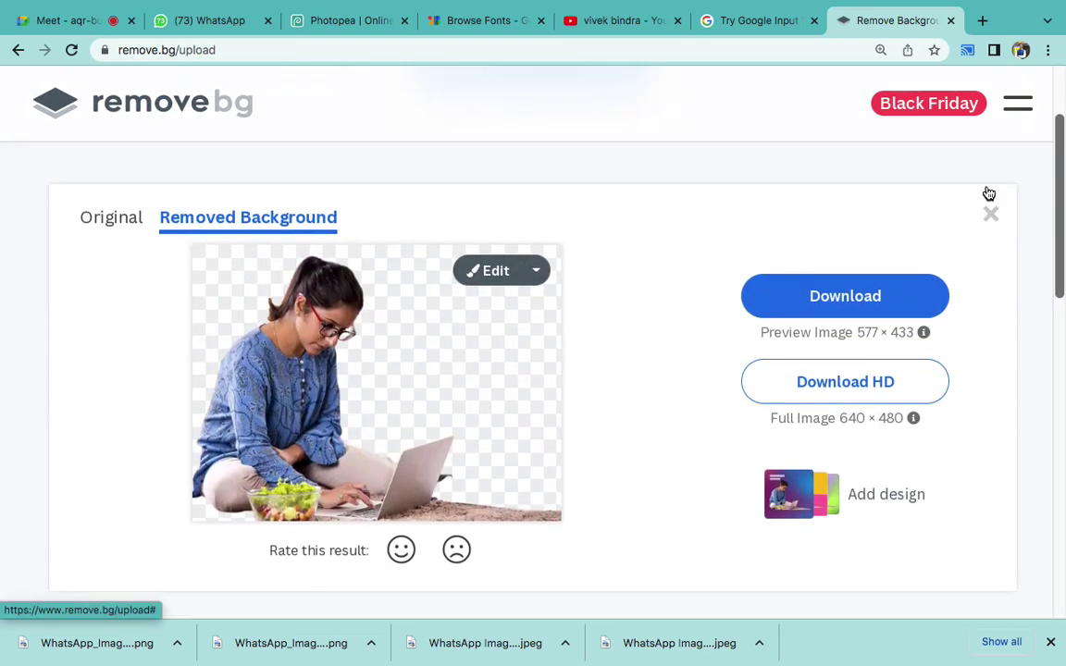
scroll(989, 193, down, 2)
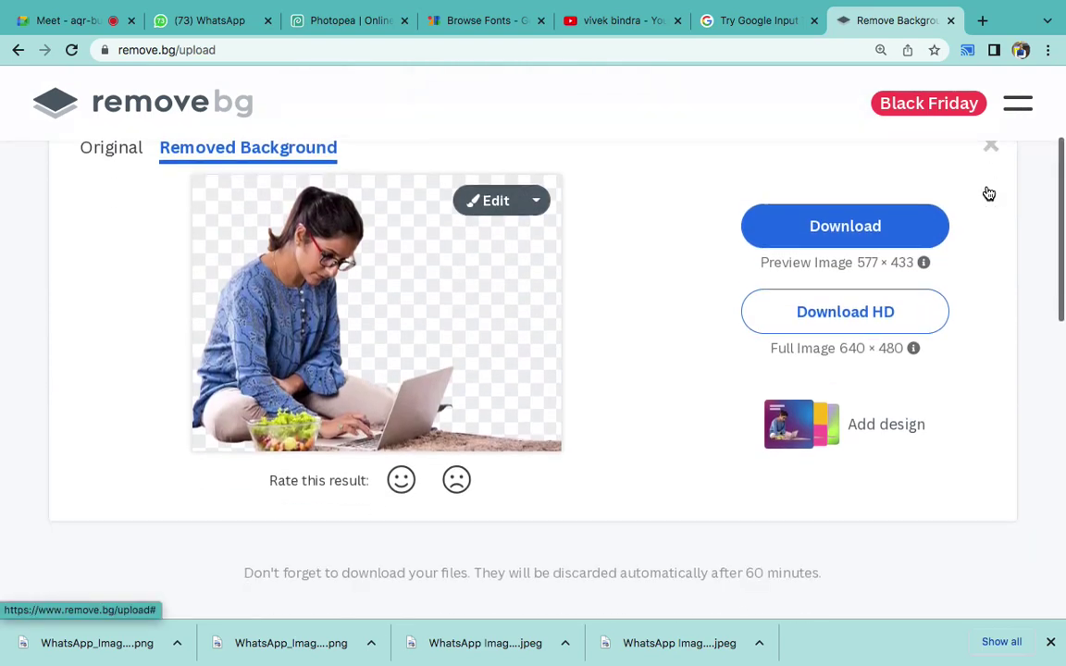
scroll(1011, 230, down, 2)
scroll(1012, 231, up, 2)
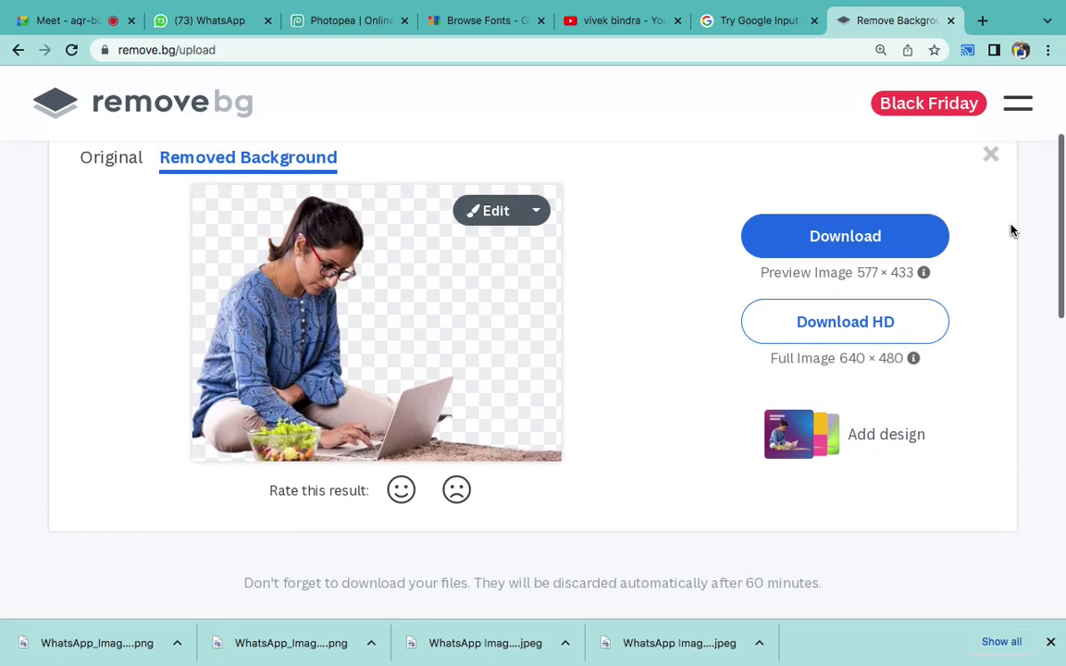
scroll(1012, 231, up, 1)
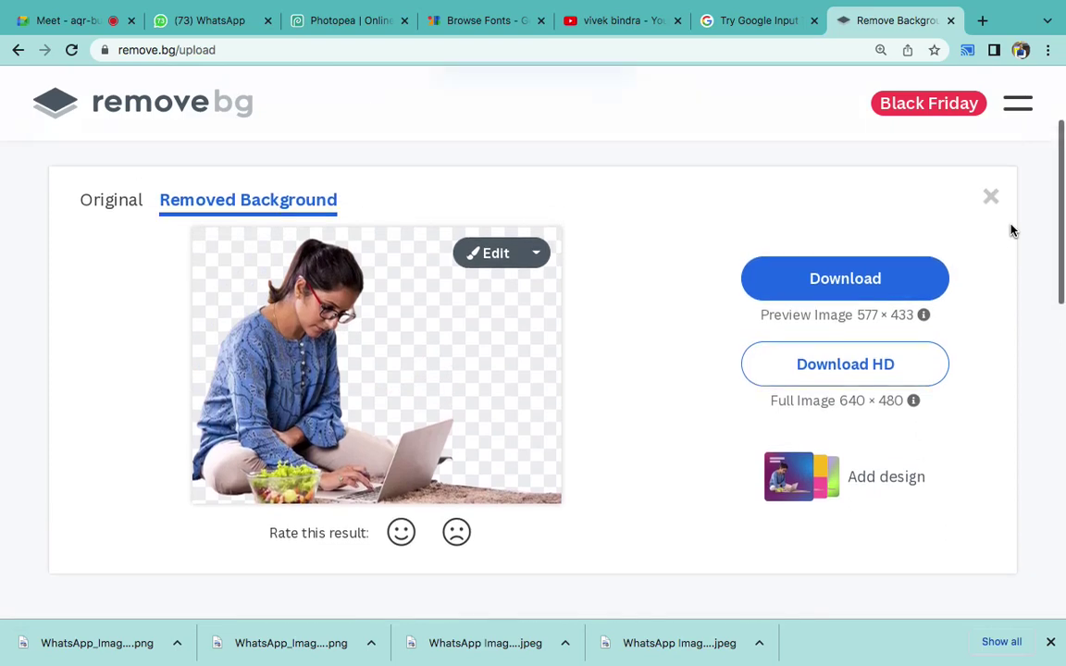
scroll(1011, 231, up, 4)
scroll(1011, 231, down, 2)
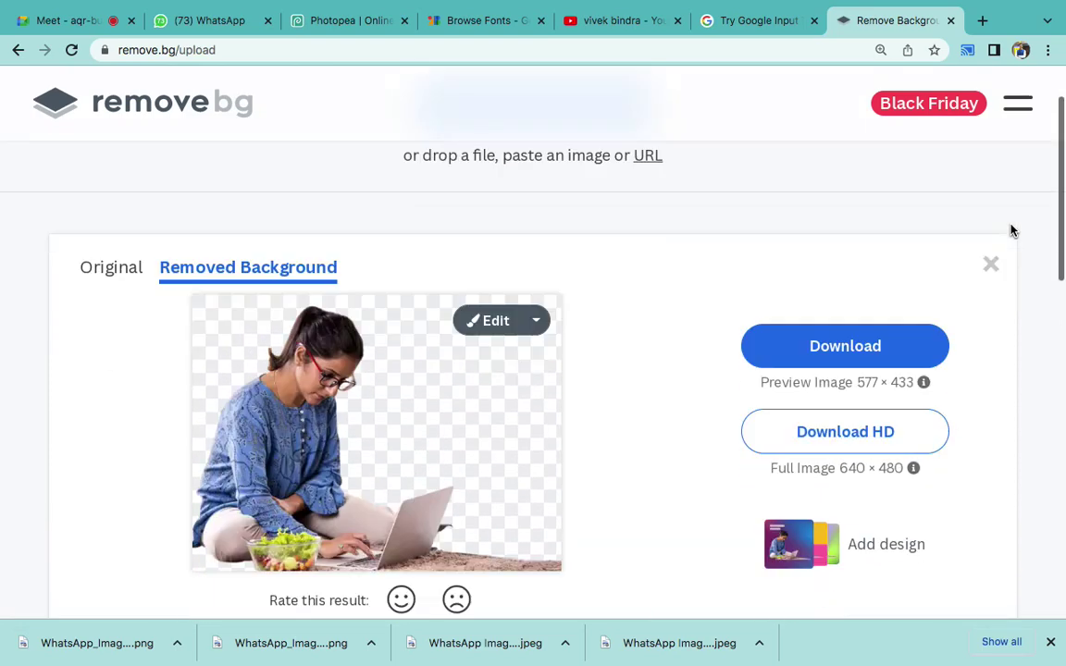
scroll(1011, 230, down, 4)
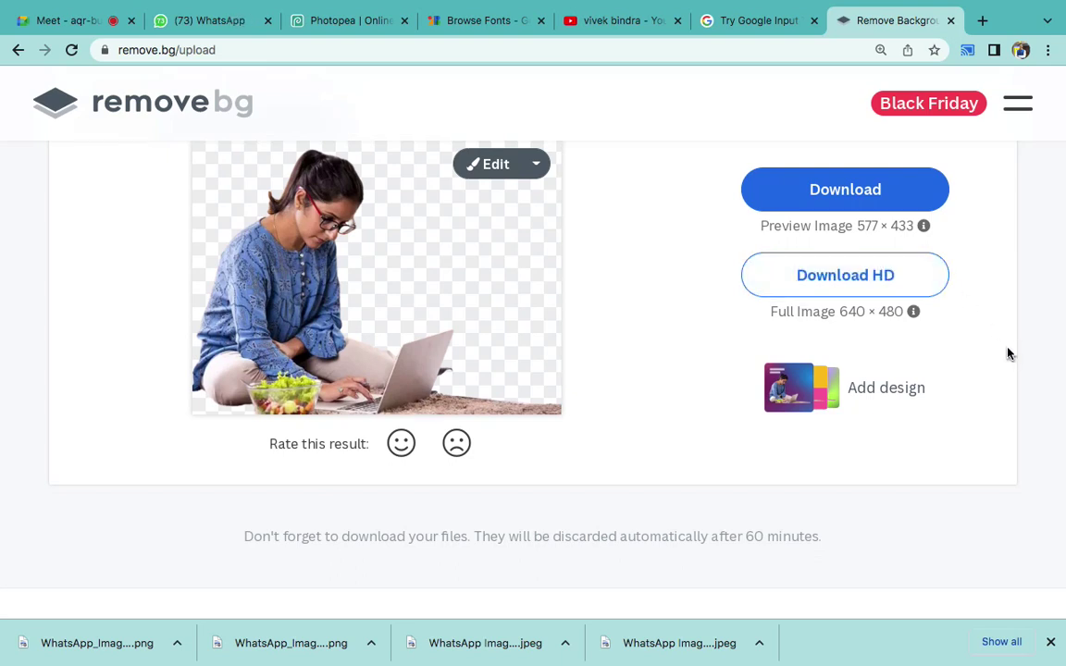
scroll(1009, 347, up, 2)
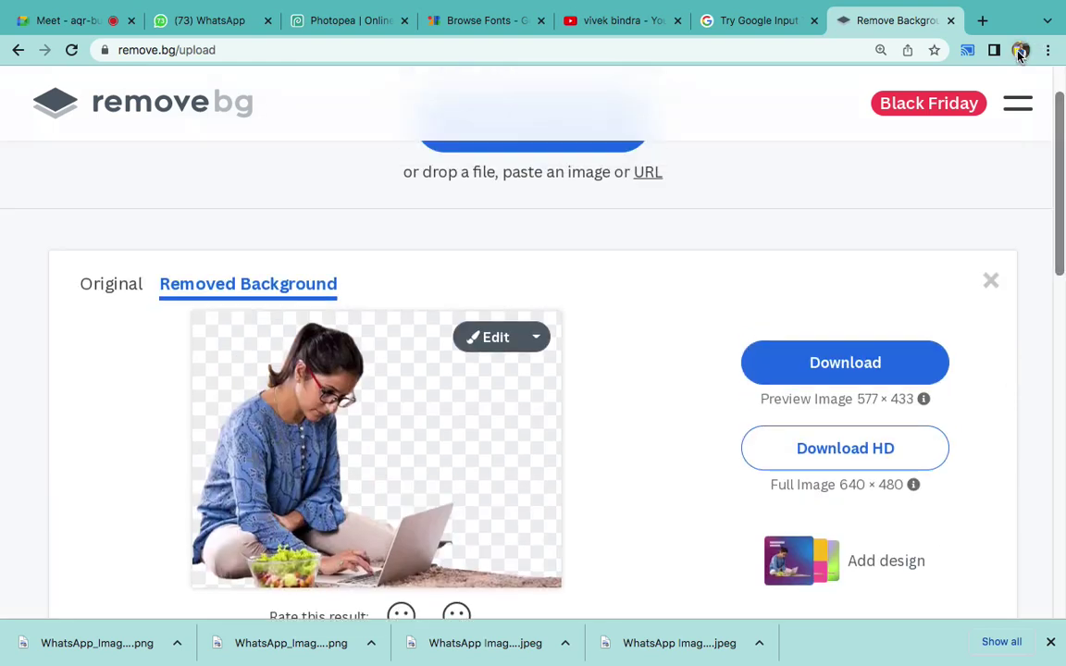
click(1020, 51)
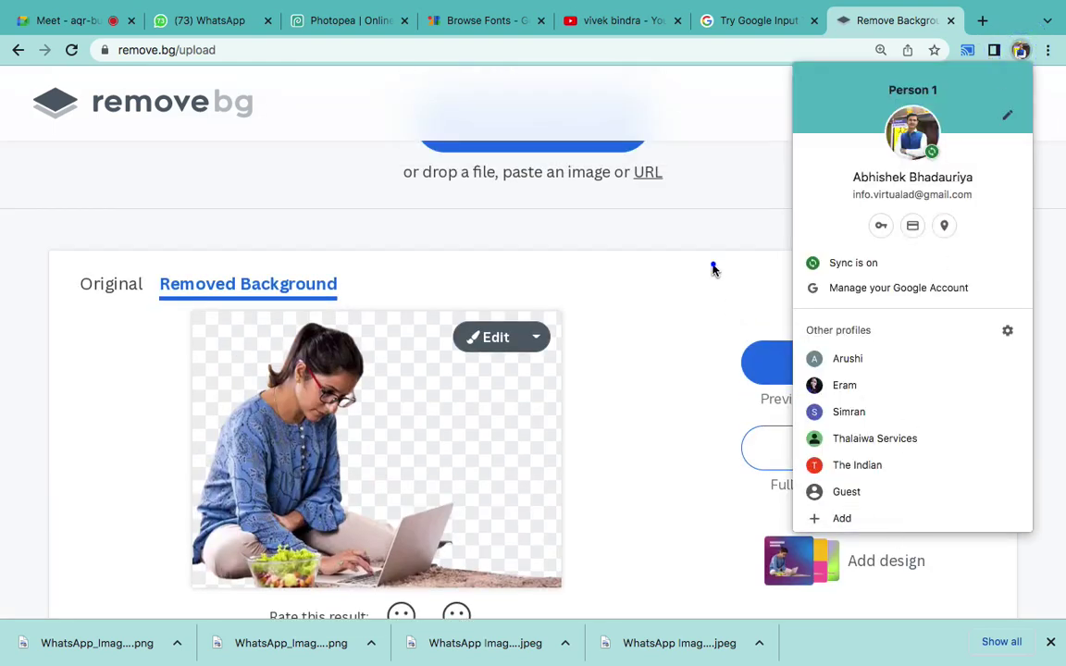
click(711, 265)
scroll(710, 266, up, 1)
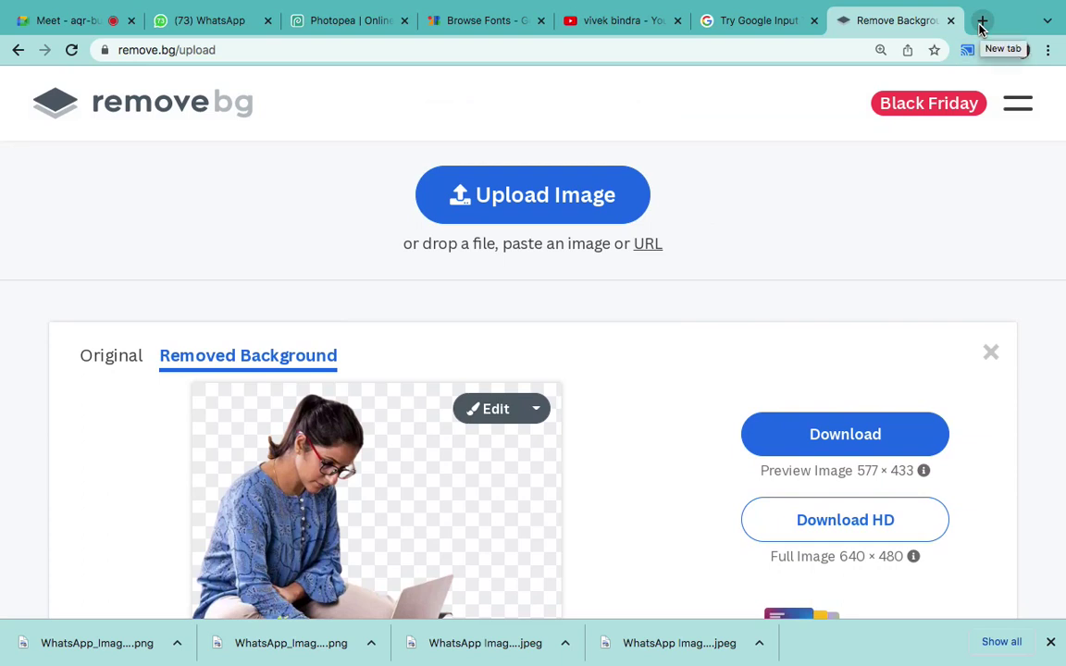
scroll(801, 194, down, 2)
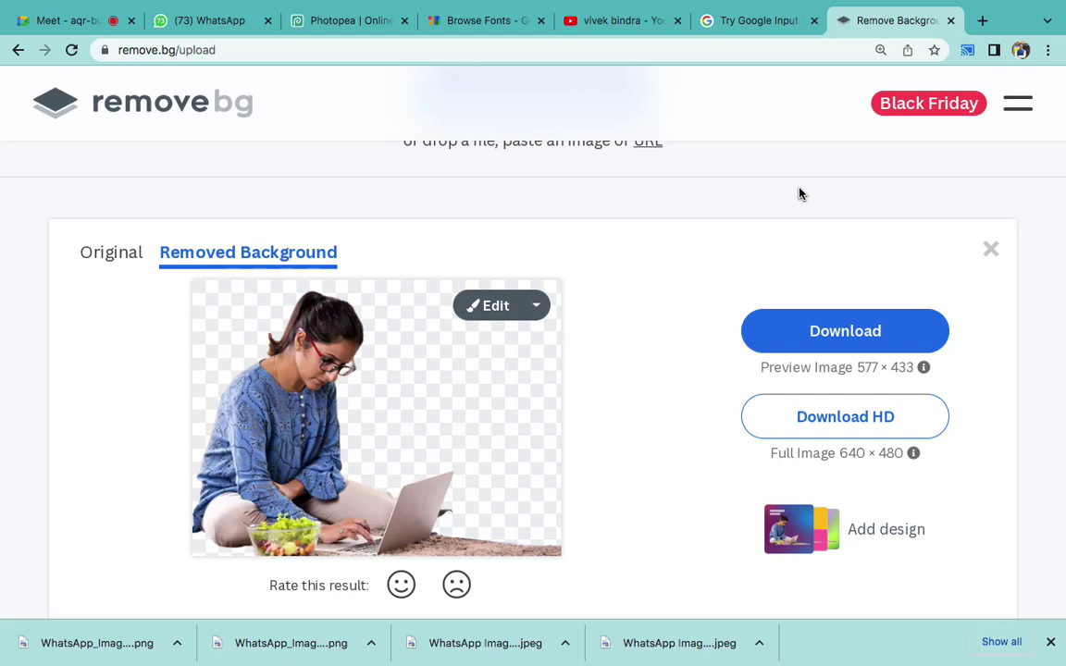
- Add a 'Remove.bg' bullet below 'Rectangle Round' in the Word notes
click(739, 638)
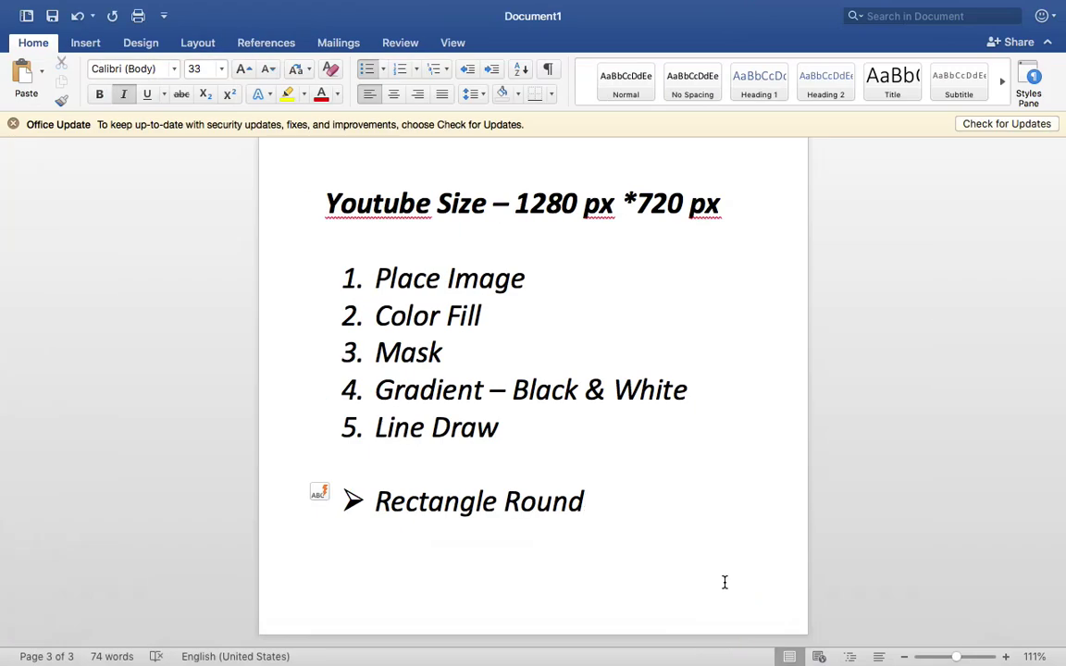
key(Return)
text(Remove.bg/upload)
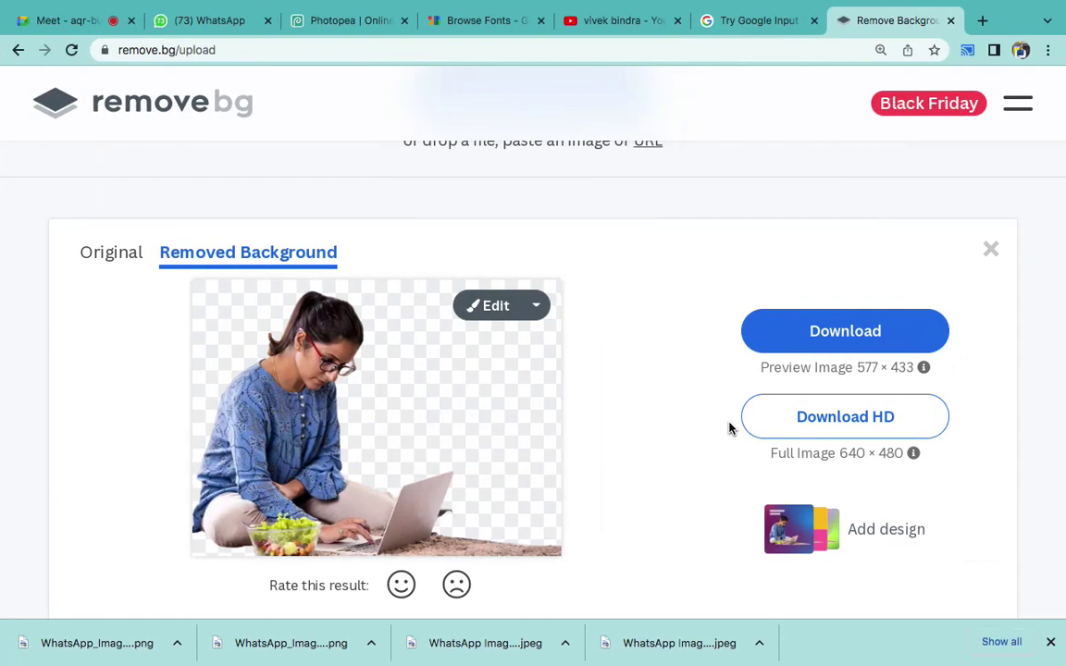
- Go to remove.bg's pricing page from the site's navigation menu
scroll(728, 428, up, 2)
click(1011, 95)
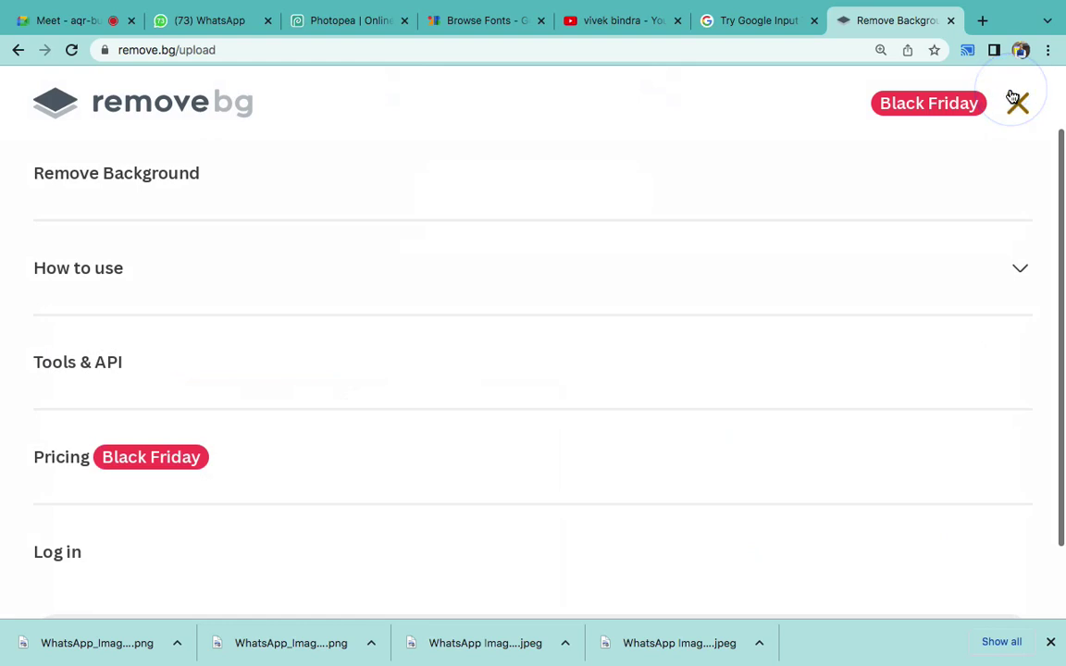
scroll(58, 308, down, 3)
click(59, 293)
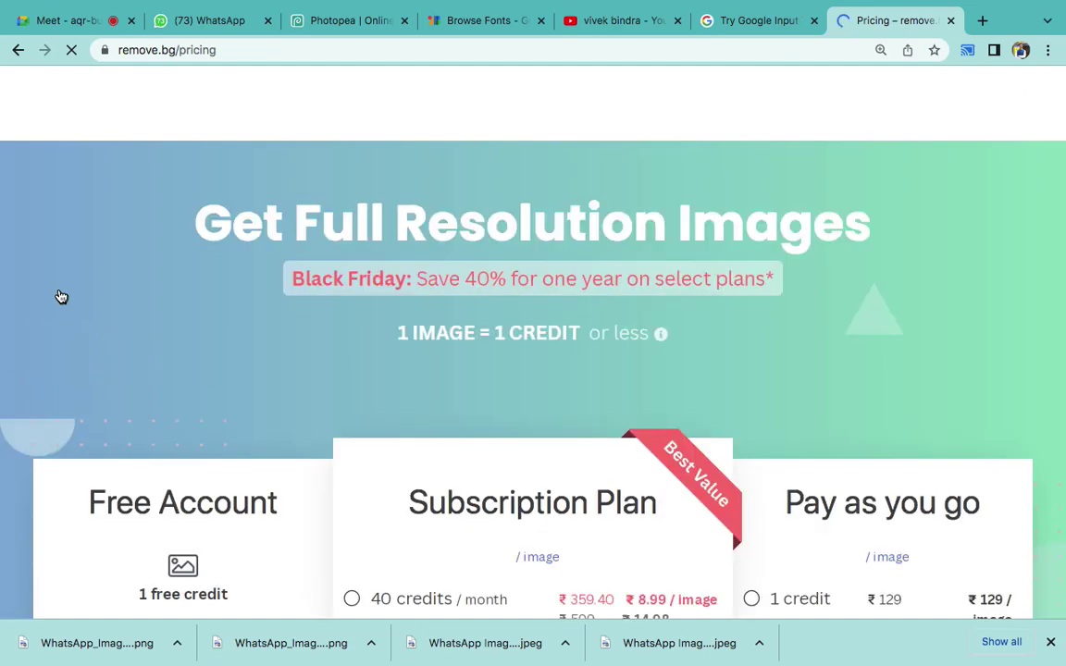
- Review the free, subscription and pay-as-you-go plans, then open the downloaded cut-out PNG
scroll(278, 333, down, 3)
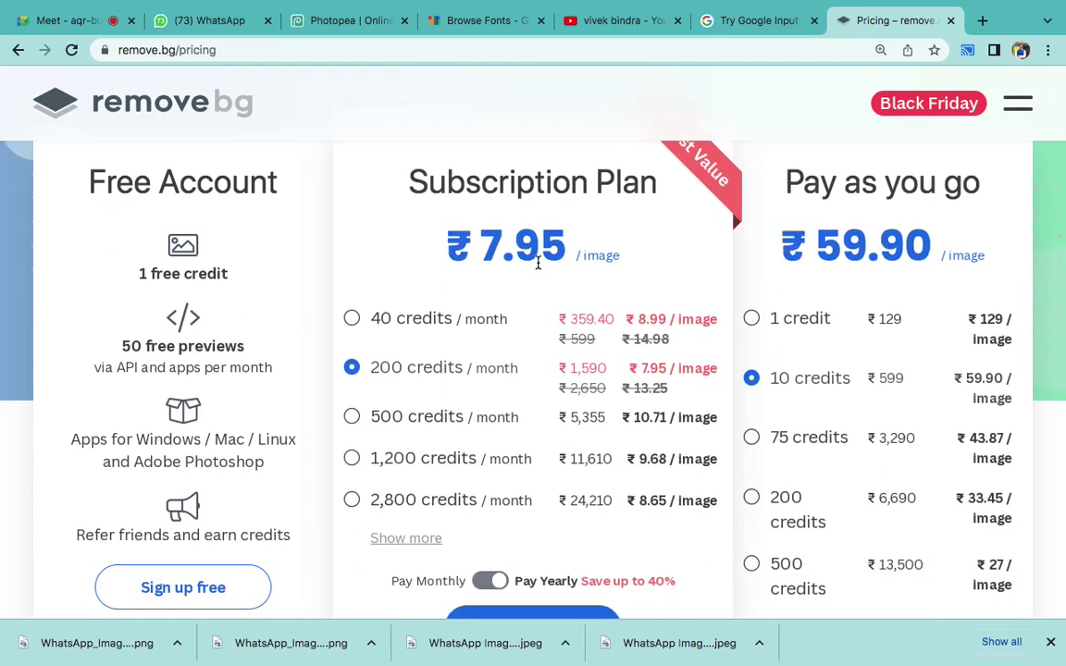
scroll(536, 264, up, 3)
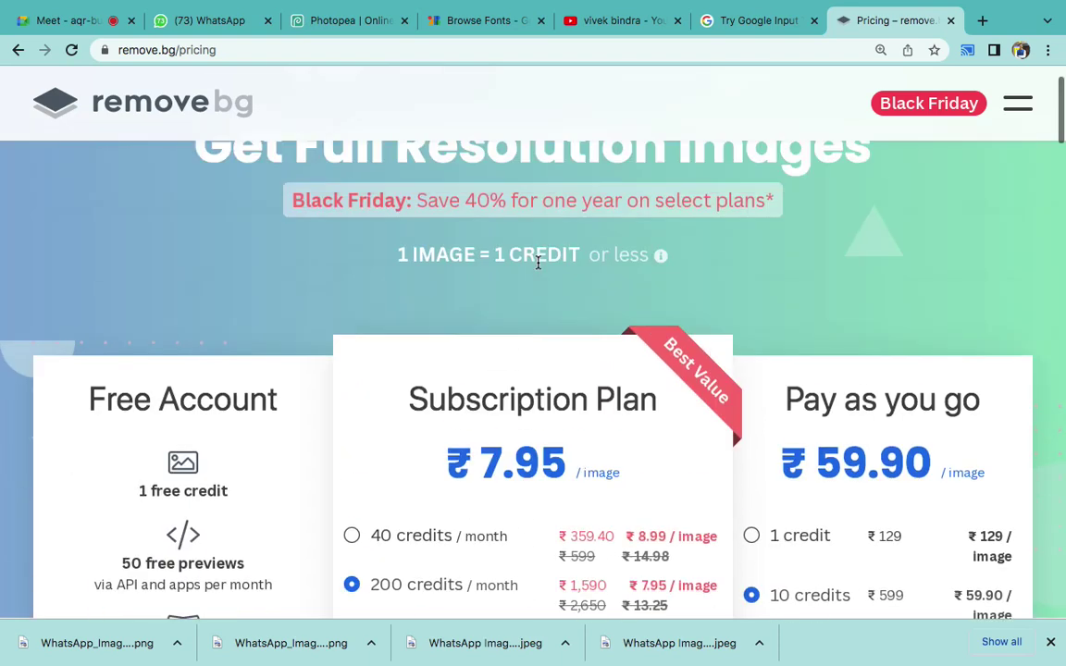
click(252, 645)
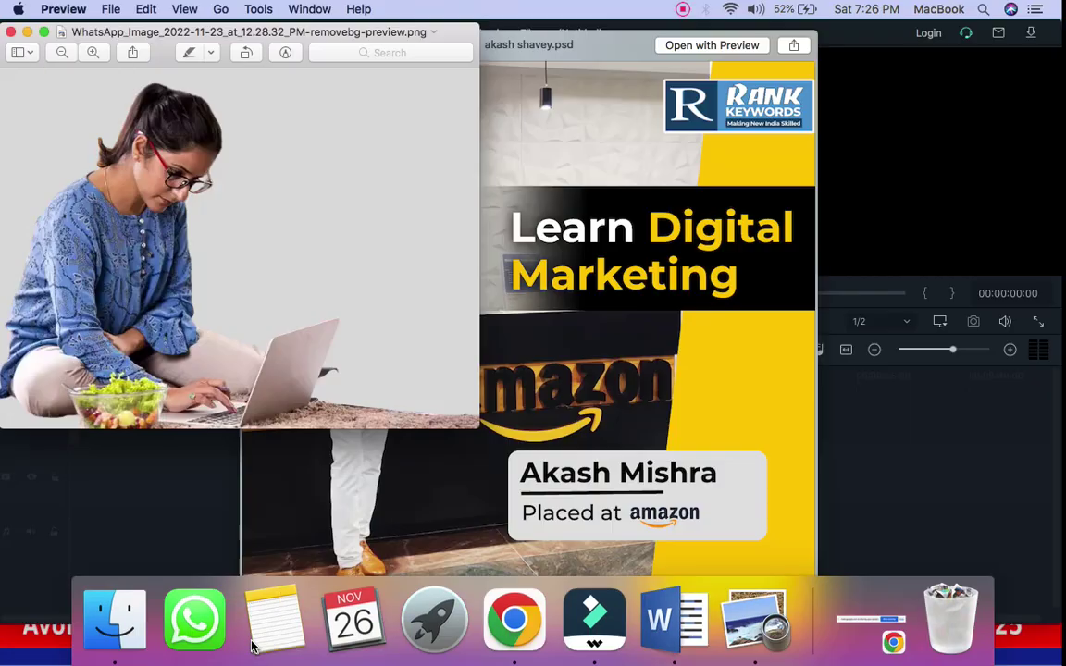
- Zoom in on the cut-out PNG, close Preview and Quick Look, and return to Photopea
scroll(195, 193, up, 3)
scroll(194, 193, down, 5)
scroll(167, 166, up, 1)
scroll(149, 148, up, 2)
scroll(128, 124, up, 2)
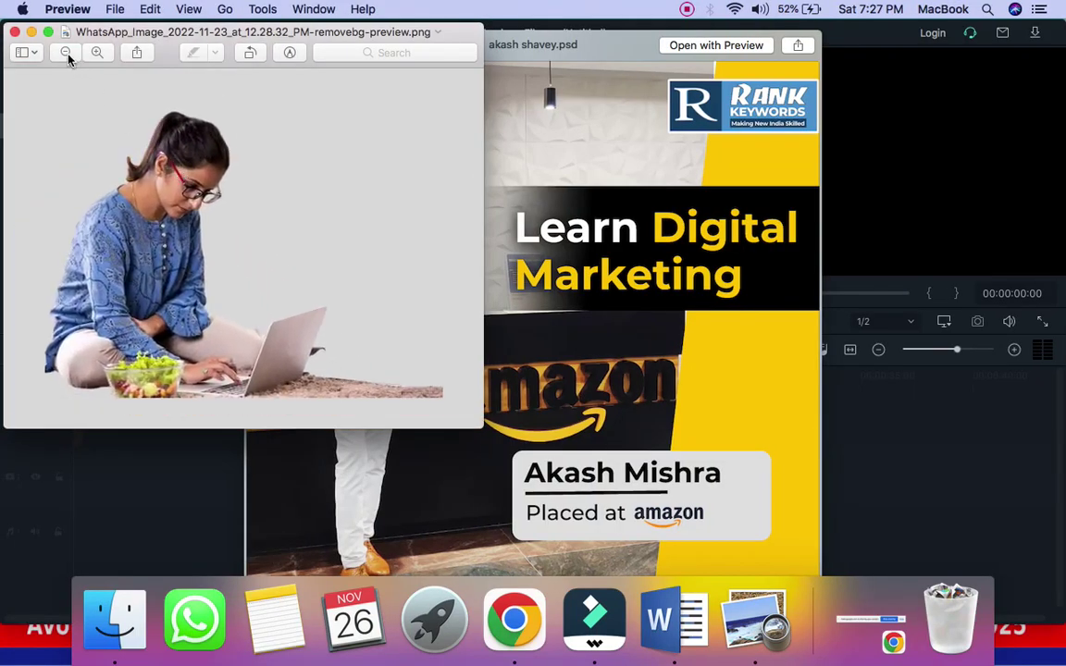
click(15, 32)
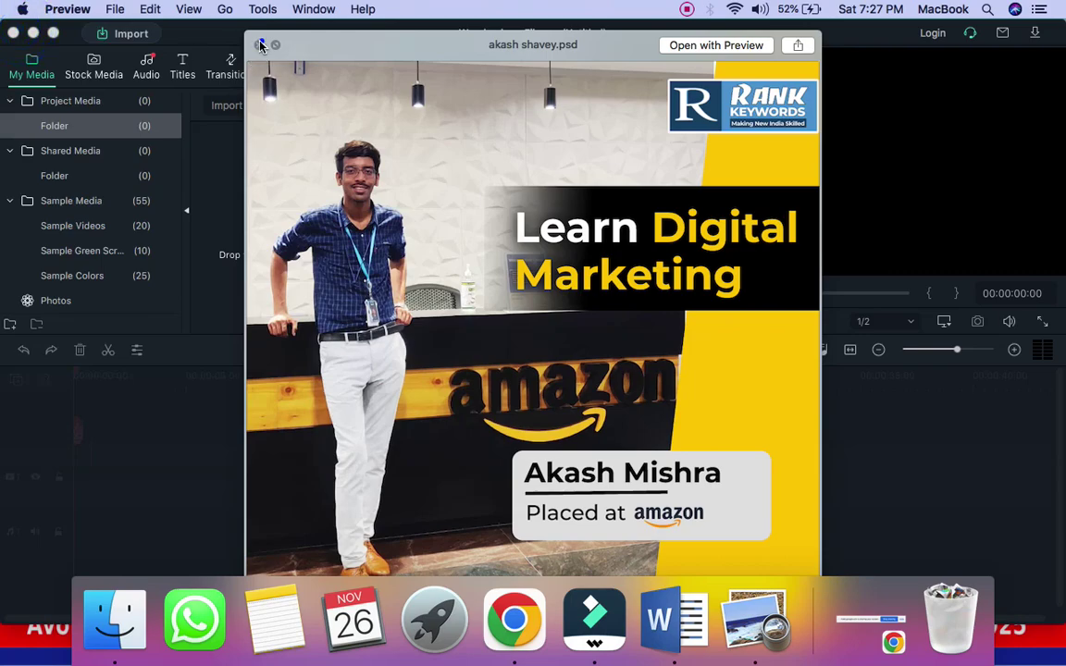
click(261, 44)
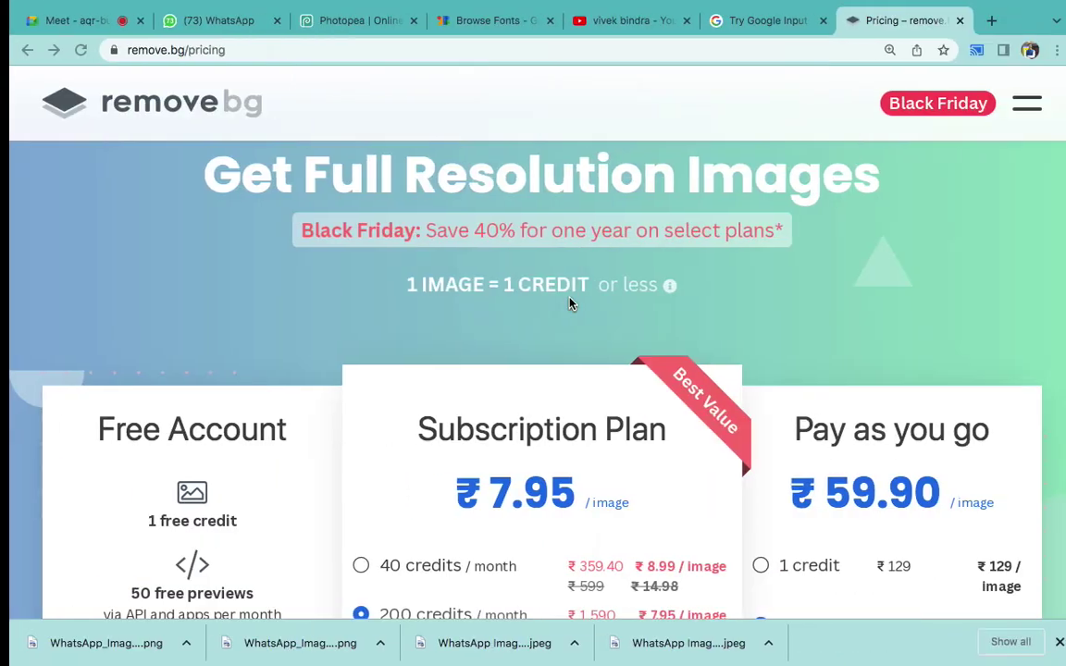
scroll(677, 247, down, 1)
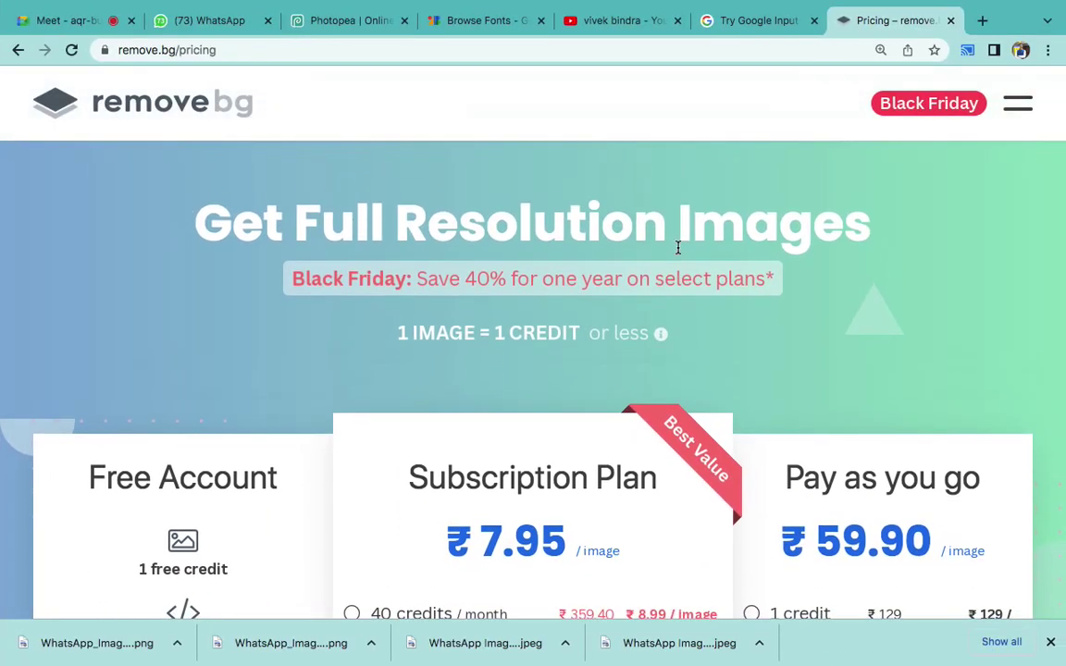
click(348, 22)
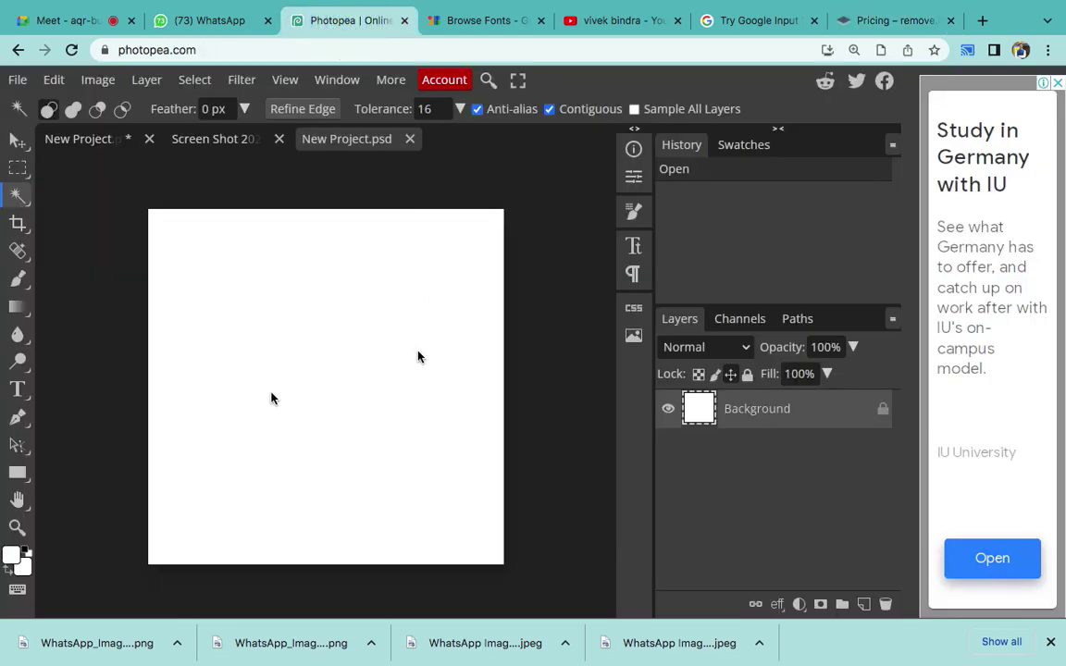
- Use File > Open & Place to place the first WhatsApp image from Downloads
click(18, 79)
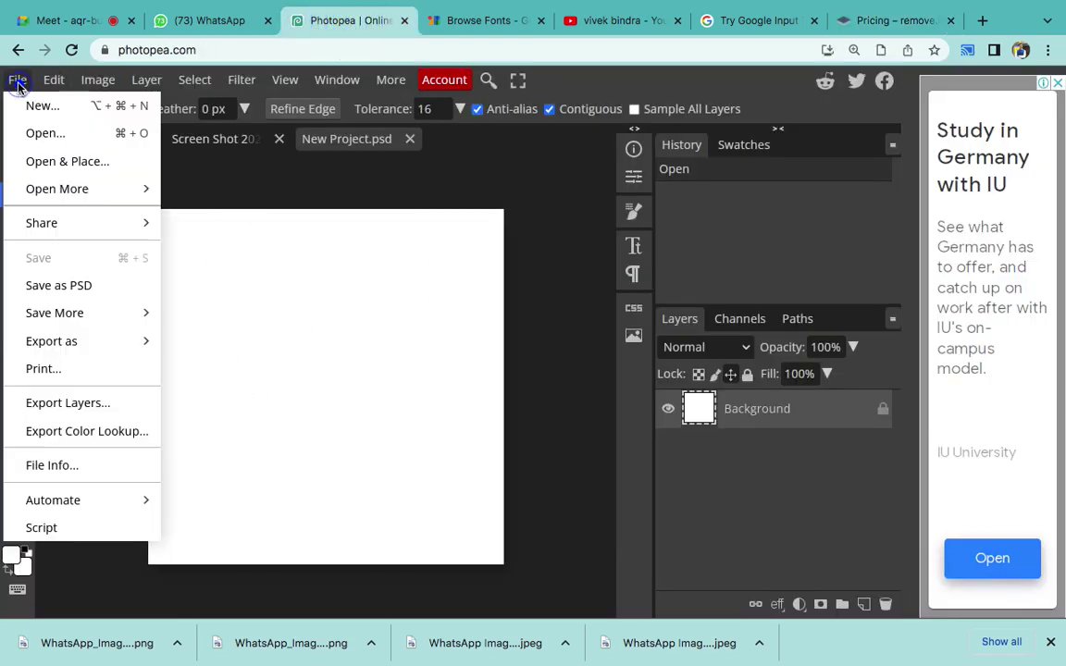
click(70, 174)
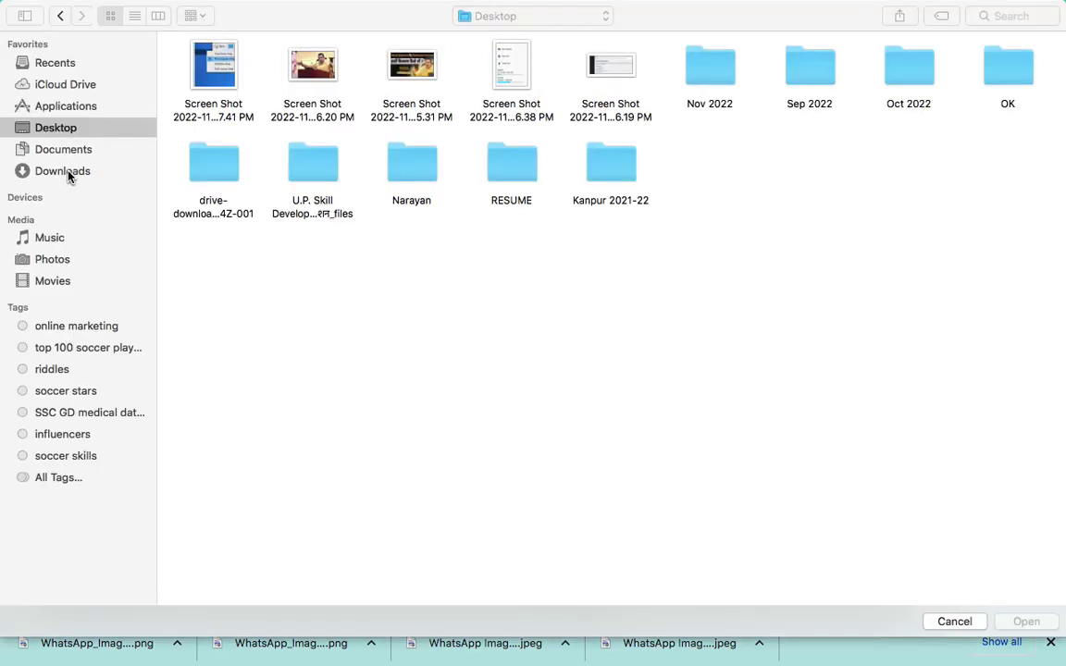
click(67, 172)
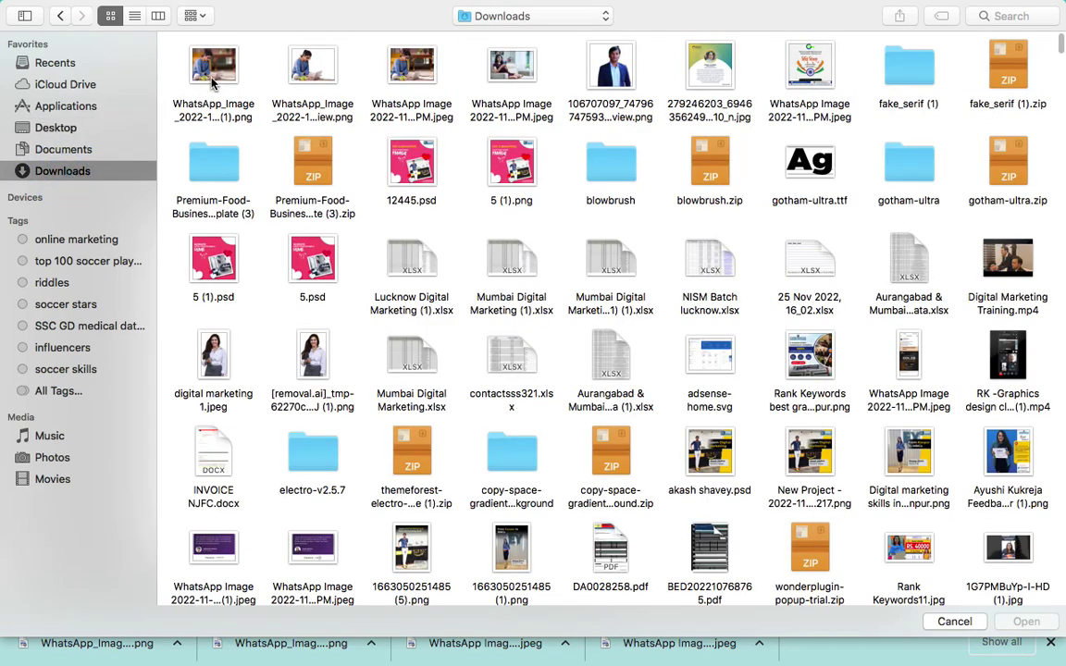
double_click(213, 83)
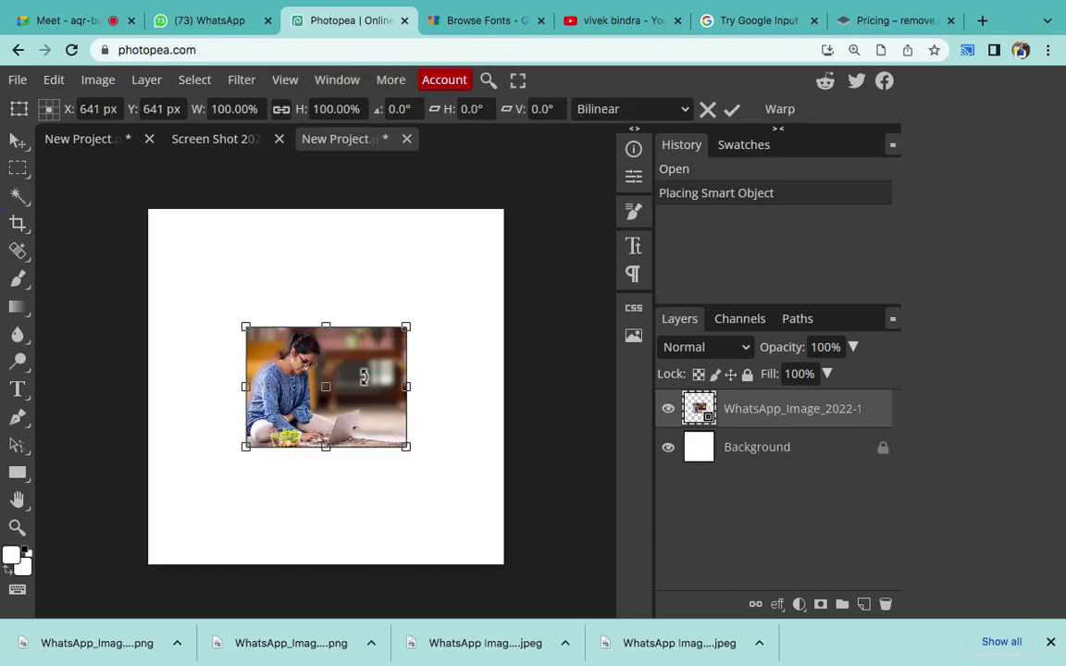
- Scale the placed laptop photo to about 250%, aligned top-left to fill the canvas width
drag(306, 351, 211, 234)
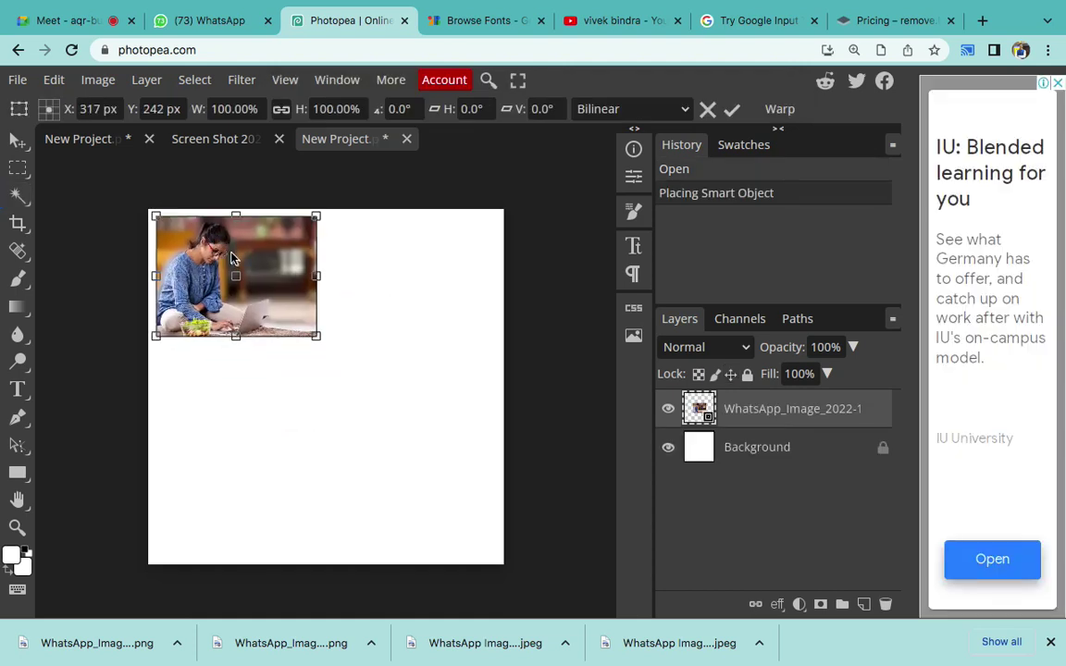
drag(307, 326, 643, 664)
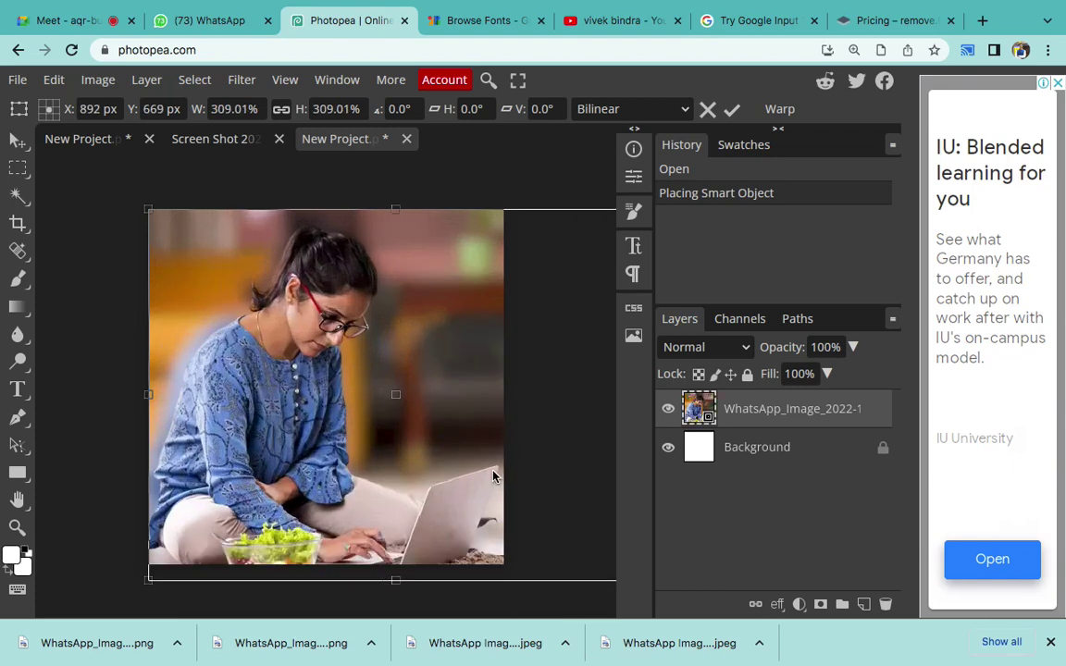
drag(154, 211, 240, 277)
mouse_move(421, 435)
mouse_down()
mouse_move(311, 396)
mouse_move(311, 370)
mouse_up()
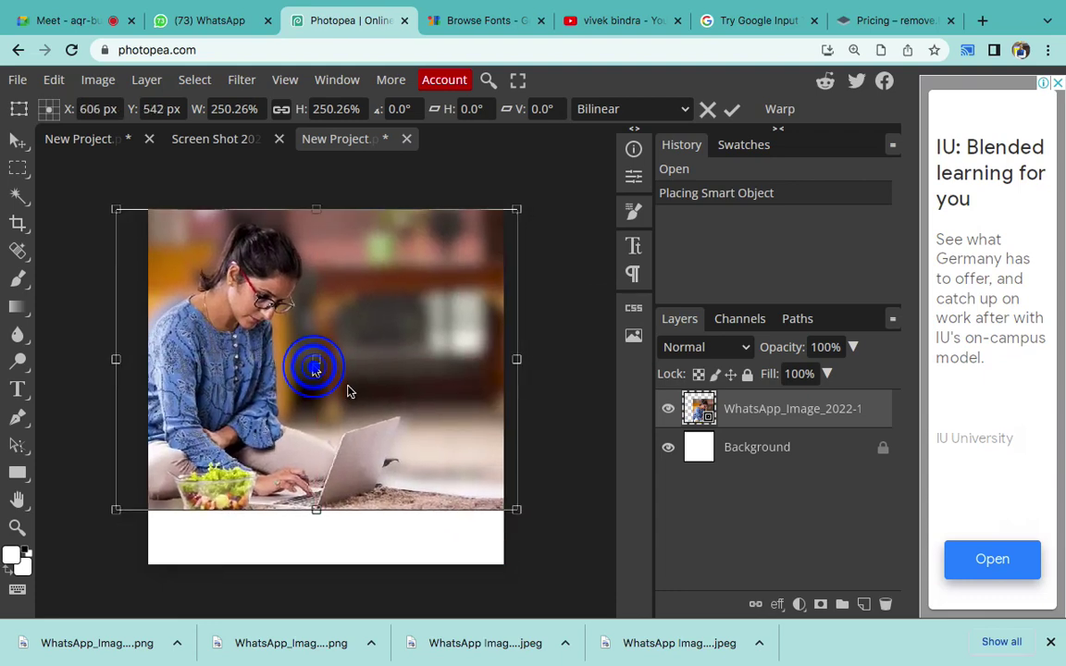
click(730, 109)
- Crop the canvas's bottom edge up to the photo, removing the white strip
click(18, 220)
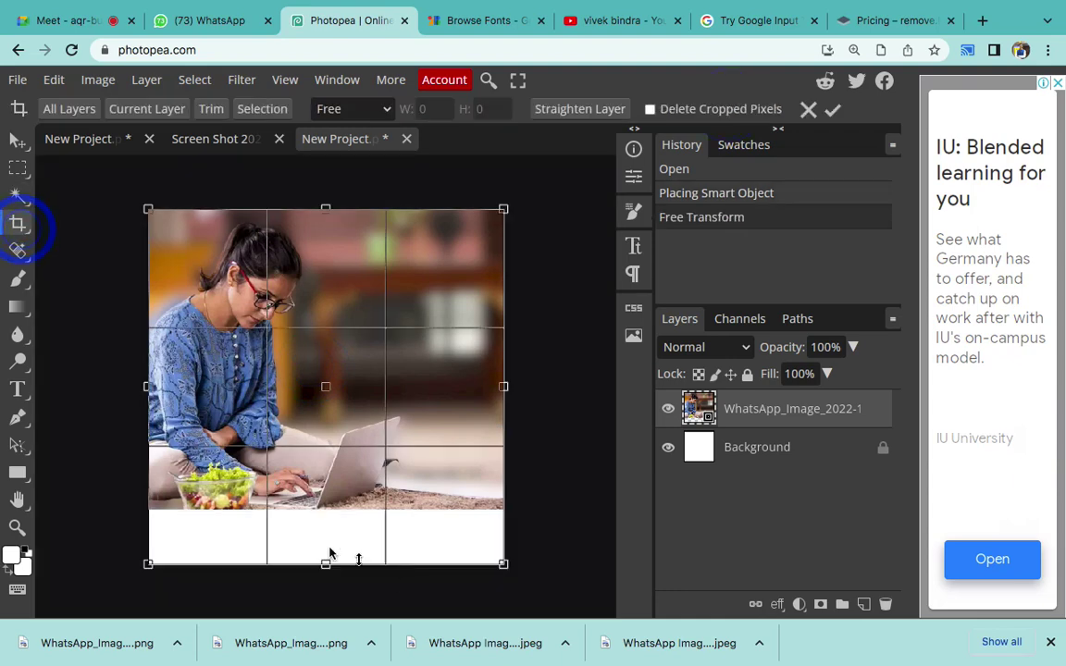
drag(324, 564, 326, 511)
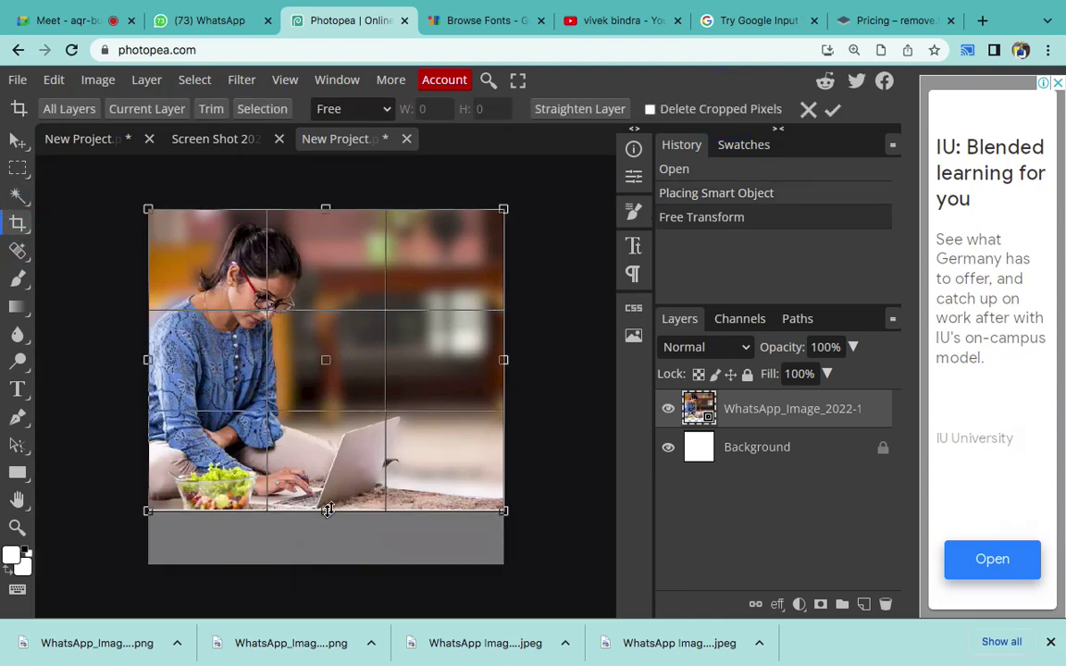
click(833, 110)
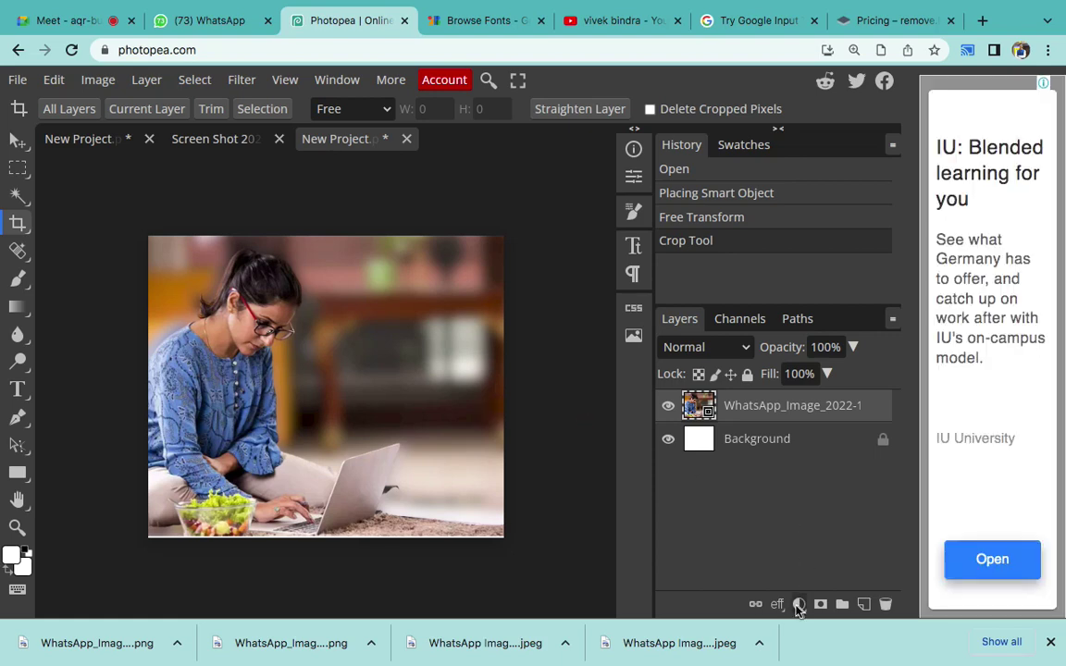
- Add a Color Fill layer set to pure black 000000 over the photo
click(799, 604)
click(797, 83)
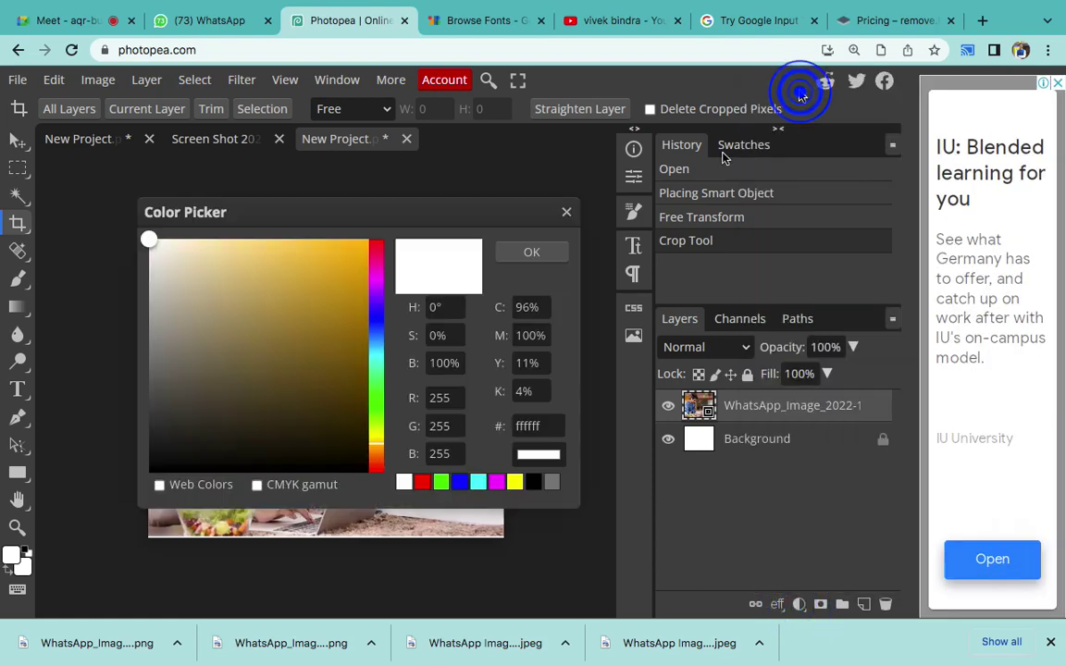
drag(414, 227, 811, 173)
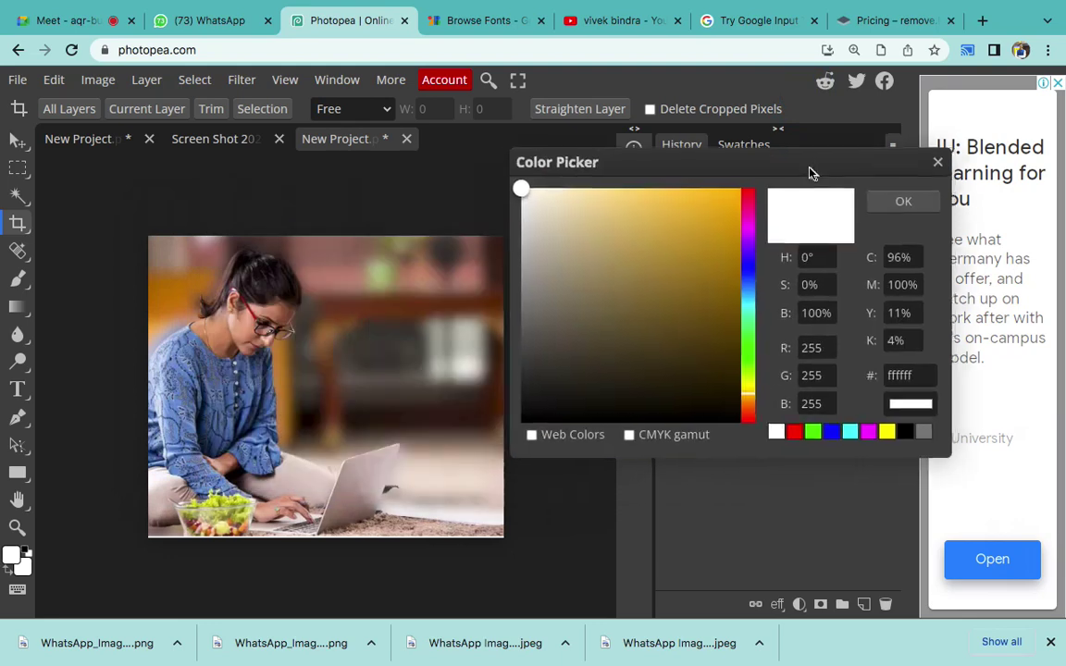
click(445, 349)
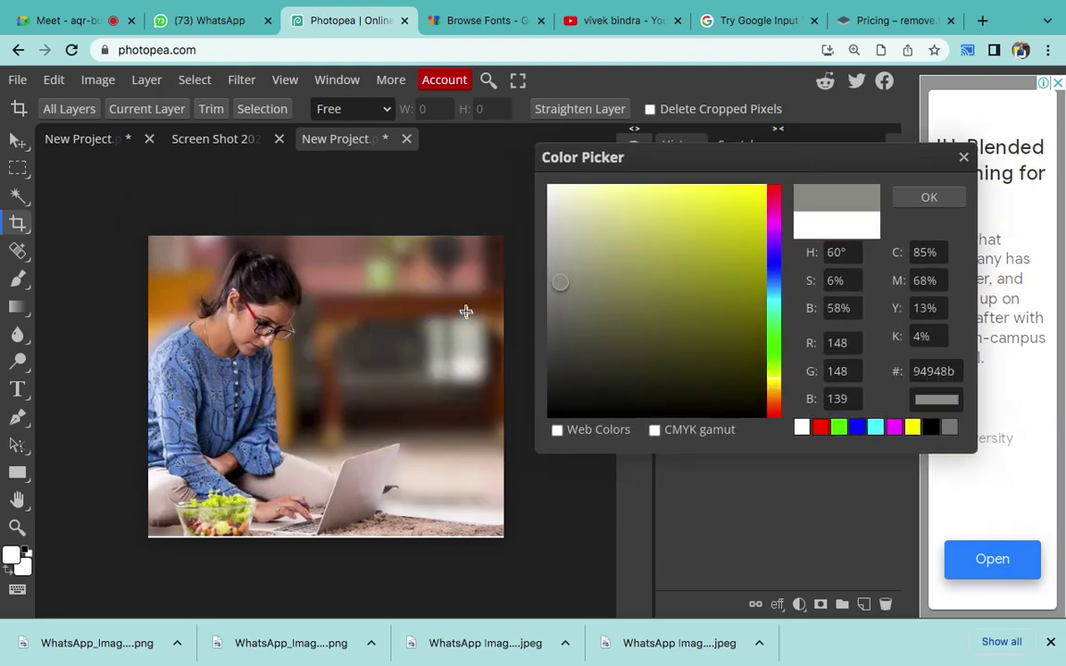
drag(464, 310, 461, 303)
click(451, 347)
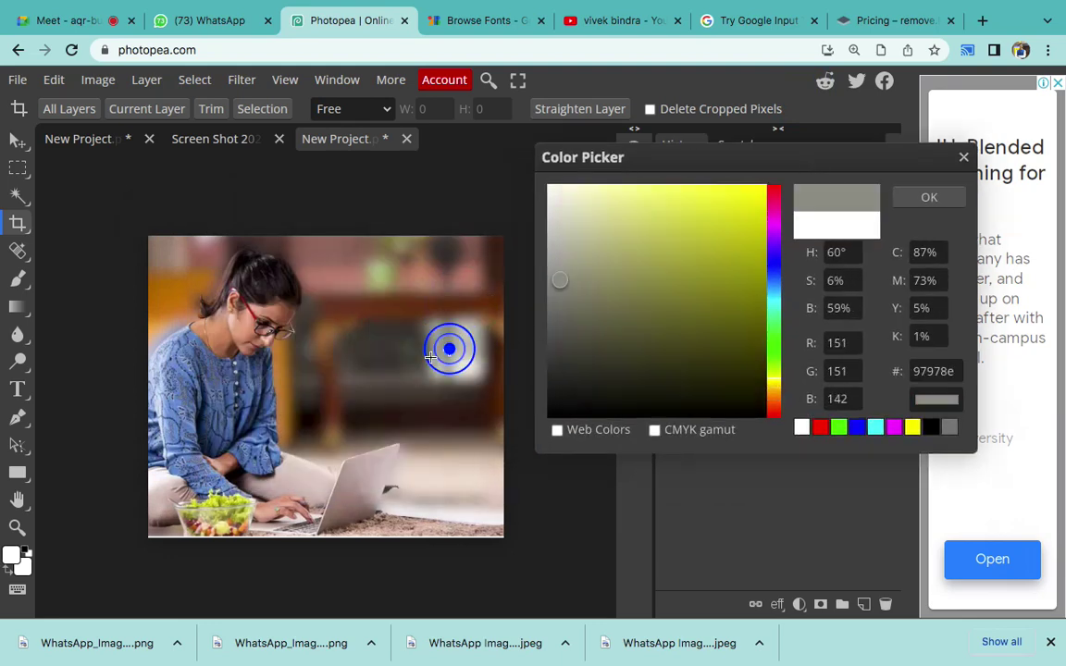
click(544, 246)
drag(552, 233, 550, 353)
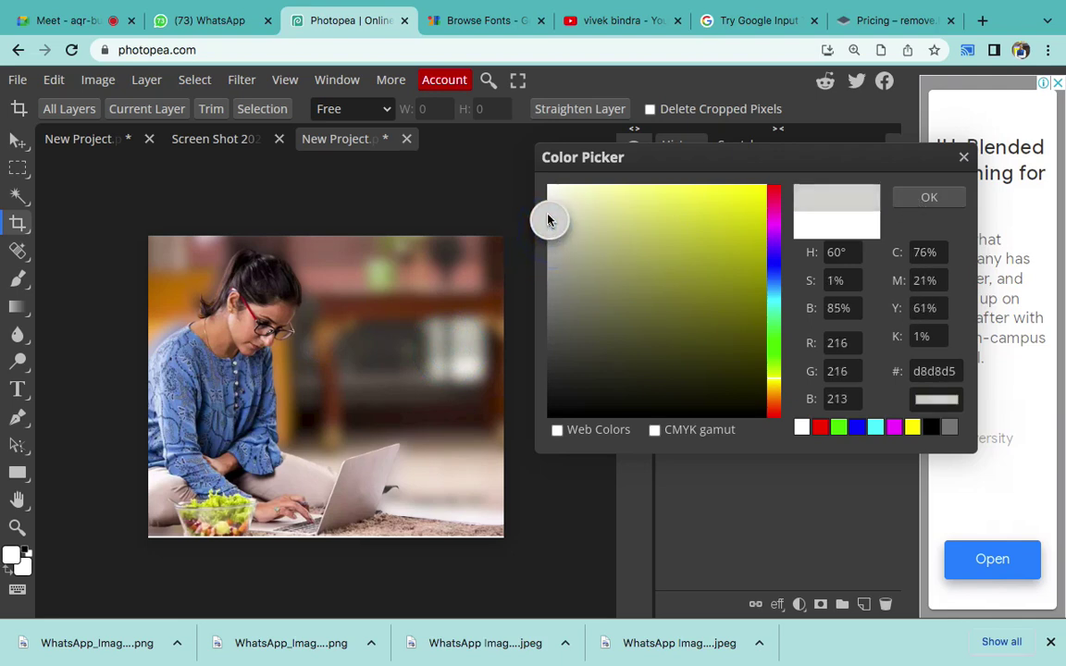
drag(550, 354, 558, 418)
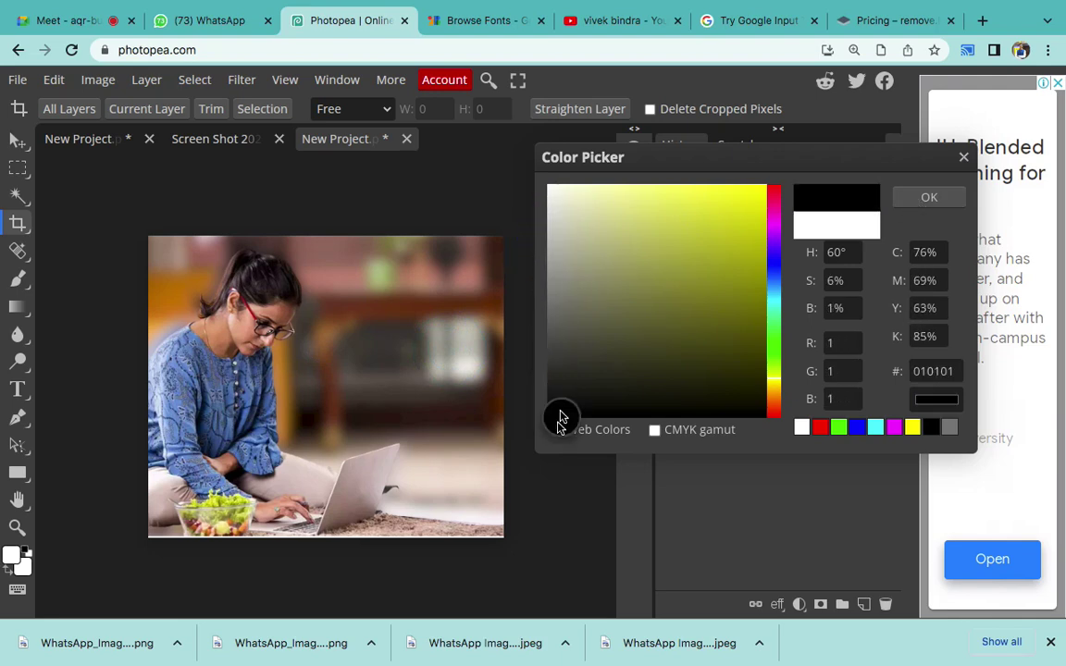
click(920, 199)
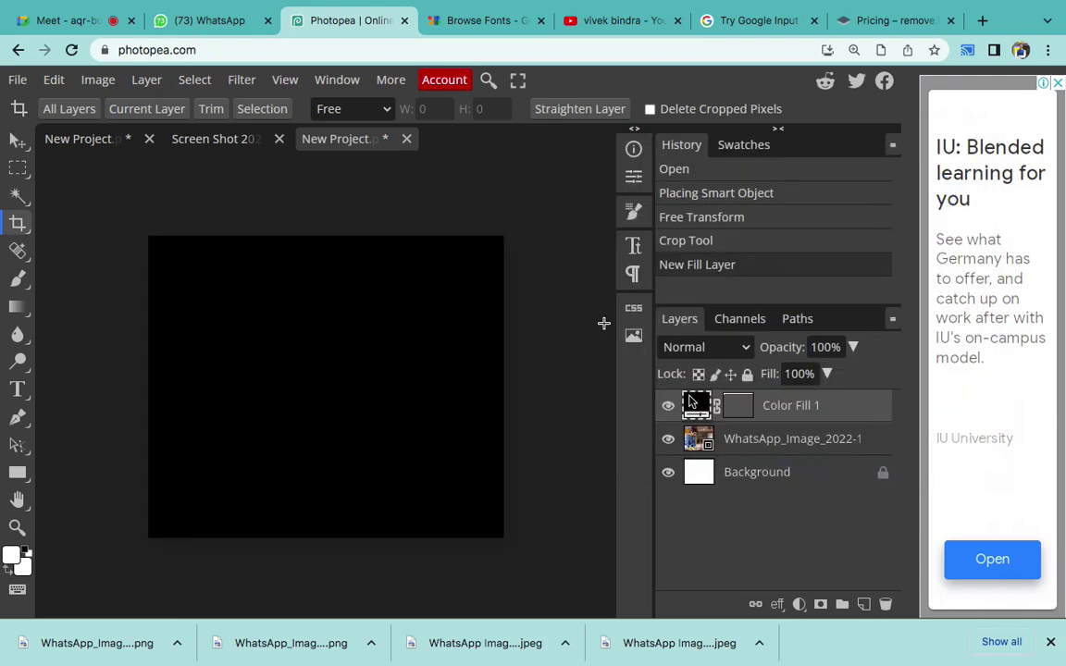
click(738, 405)
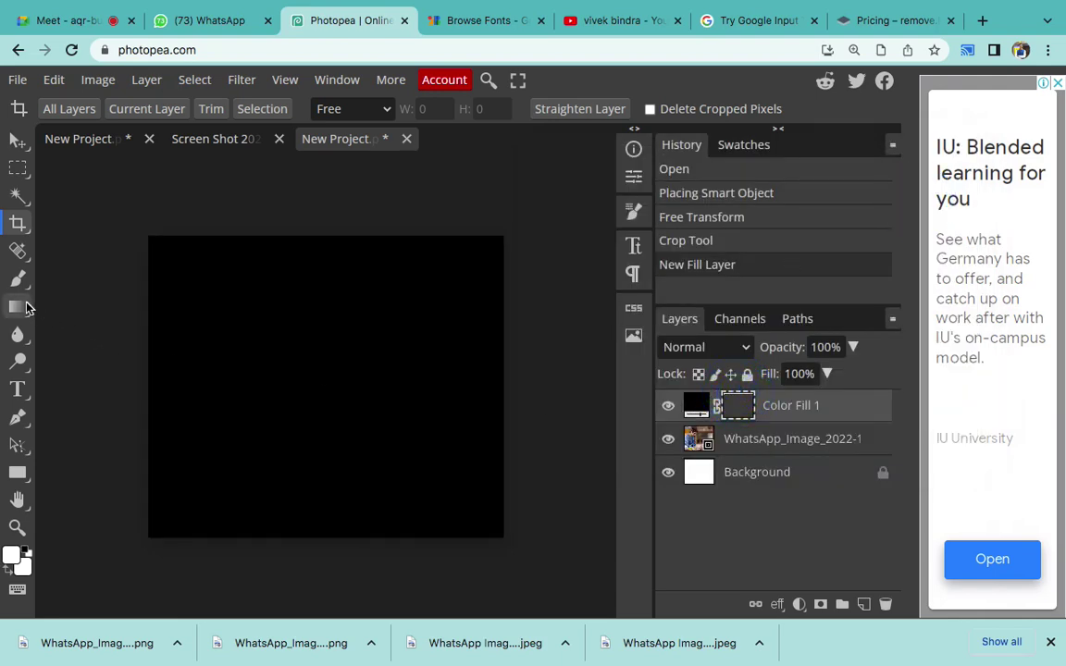
- Drag a black-to-white gradient horizontally across the Color Fill 1 mask, revealing the woman
click(18, 306)
click(81, 308)
click(131, 109)
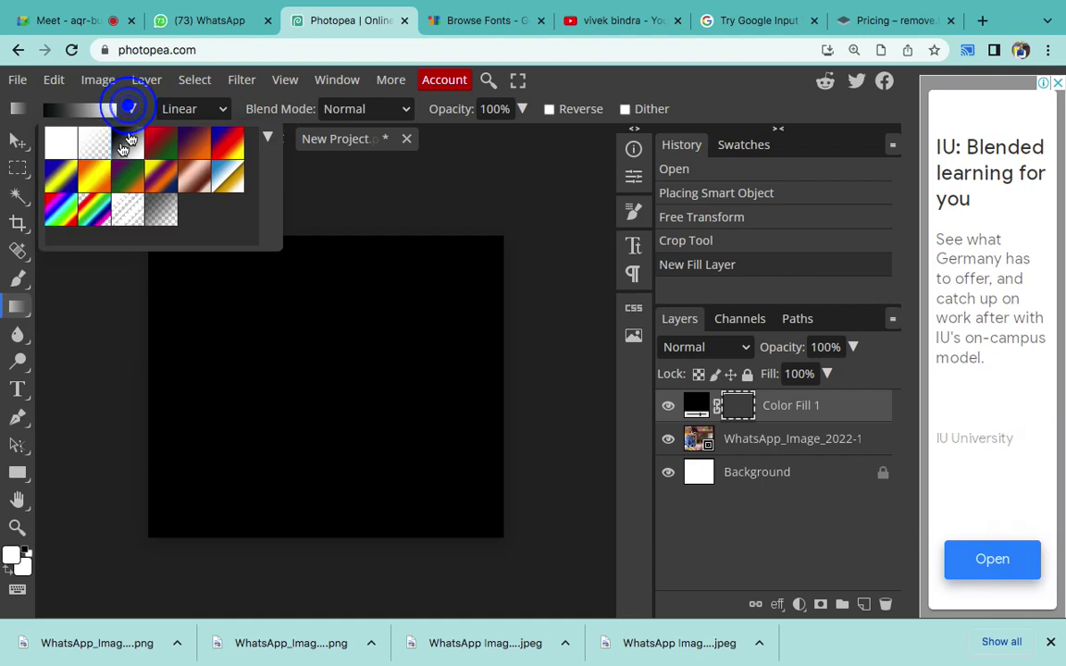
click(286, 389)
drag(286, 389, 490, 394)
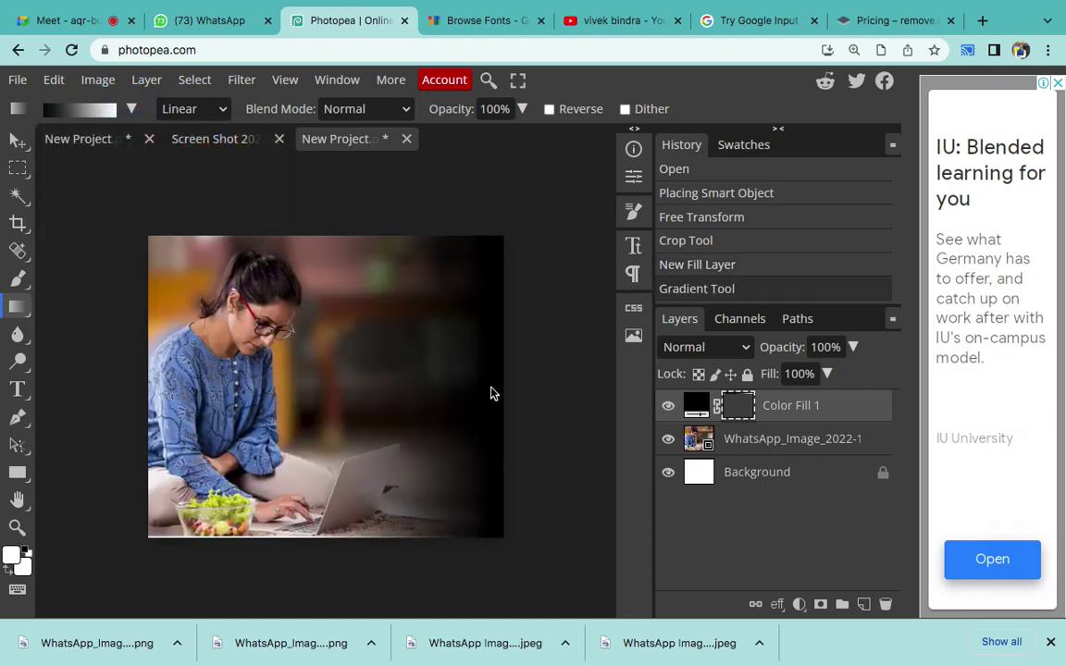
drag(375, 416, 490, 418)
drag(360, 375, 518, 370)
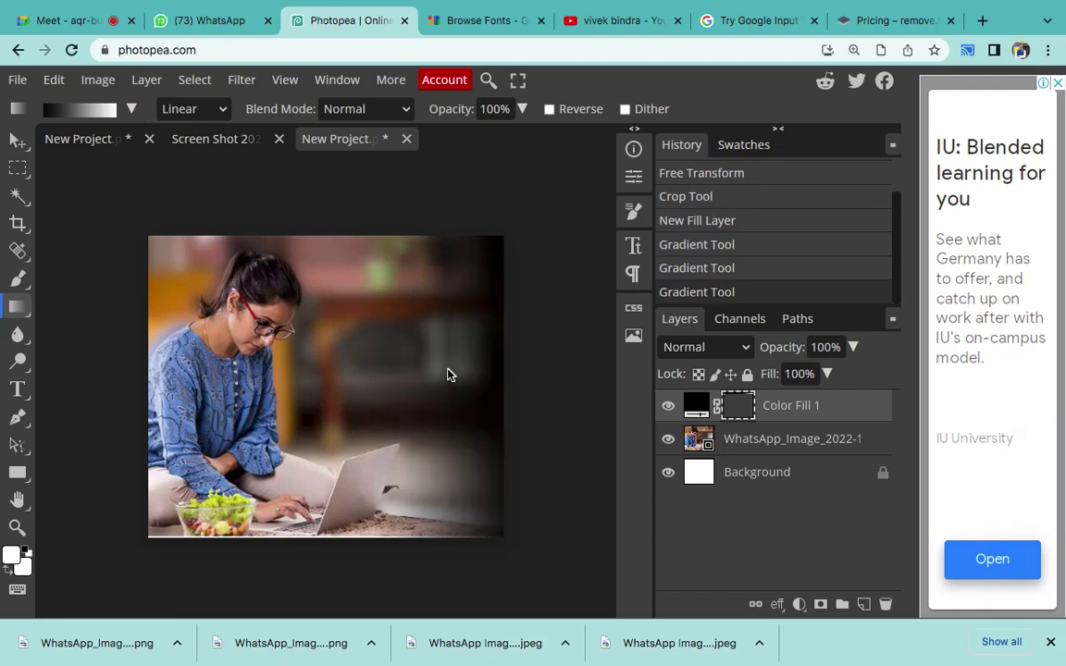
scroll(449, 375, up, 2)
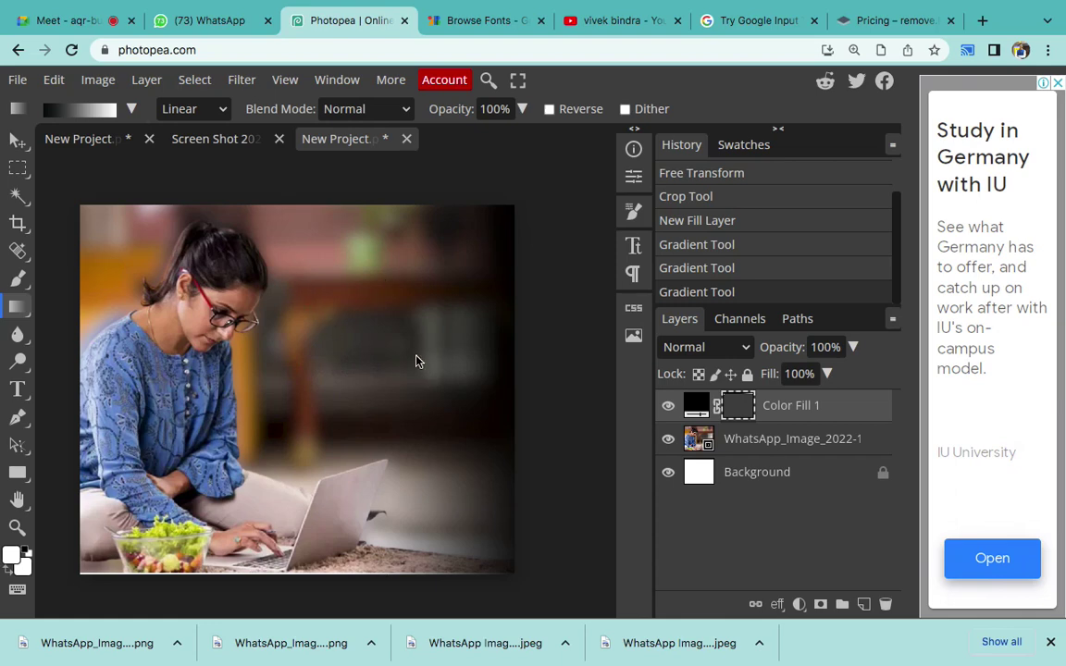
click(188, 19)
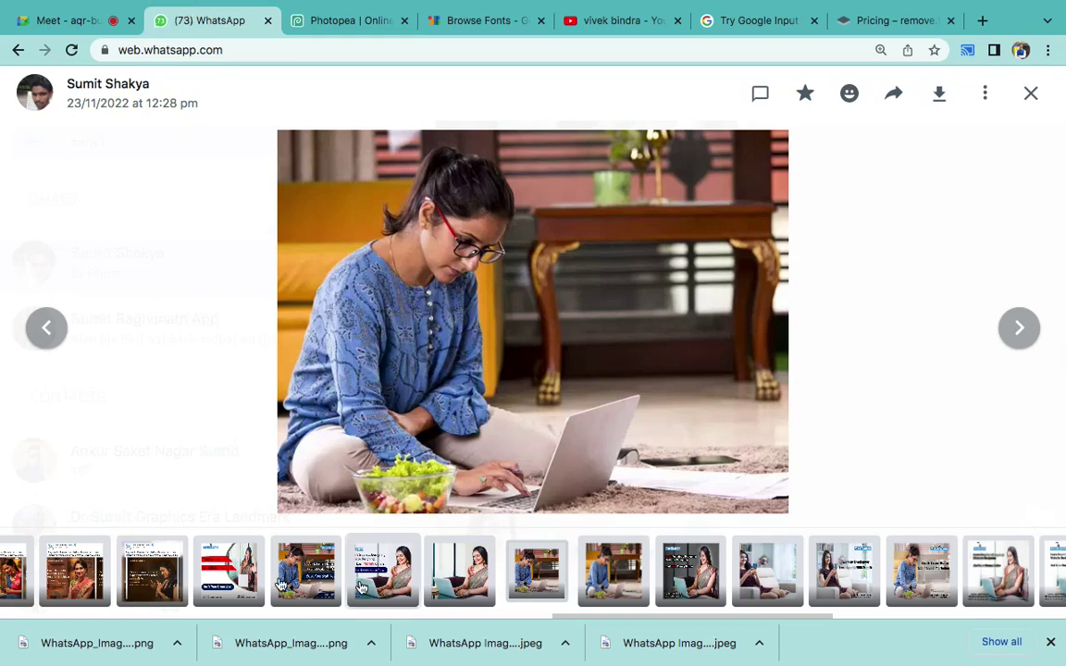
click(148, 558)
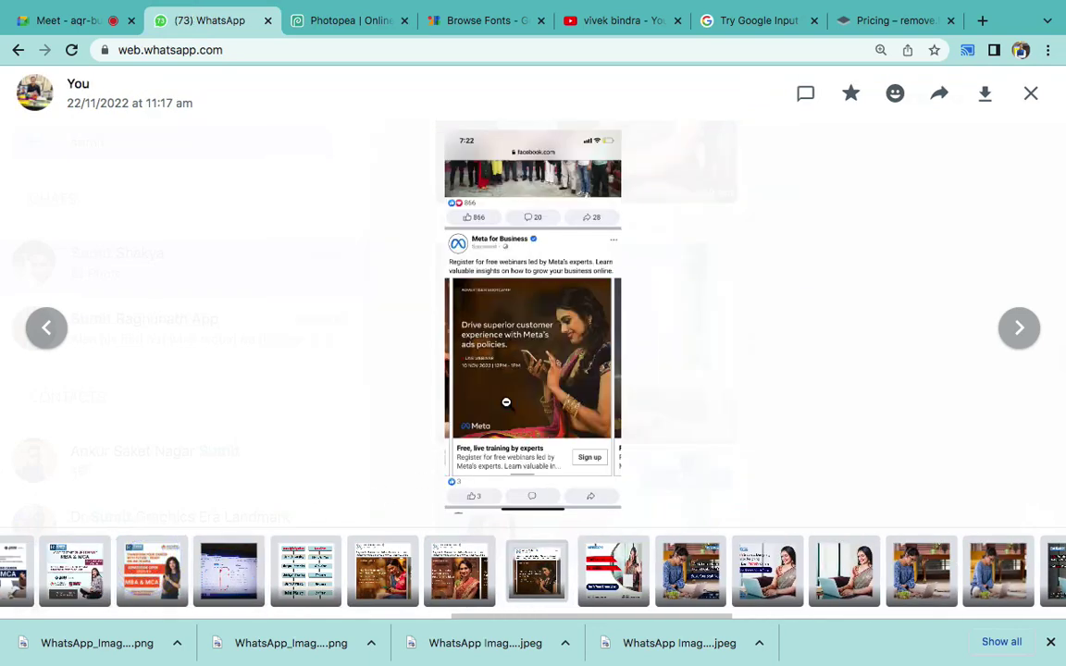
click(505, 407)
click(498, 395)
click(394, 22)
click(110, 22)
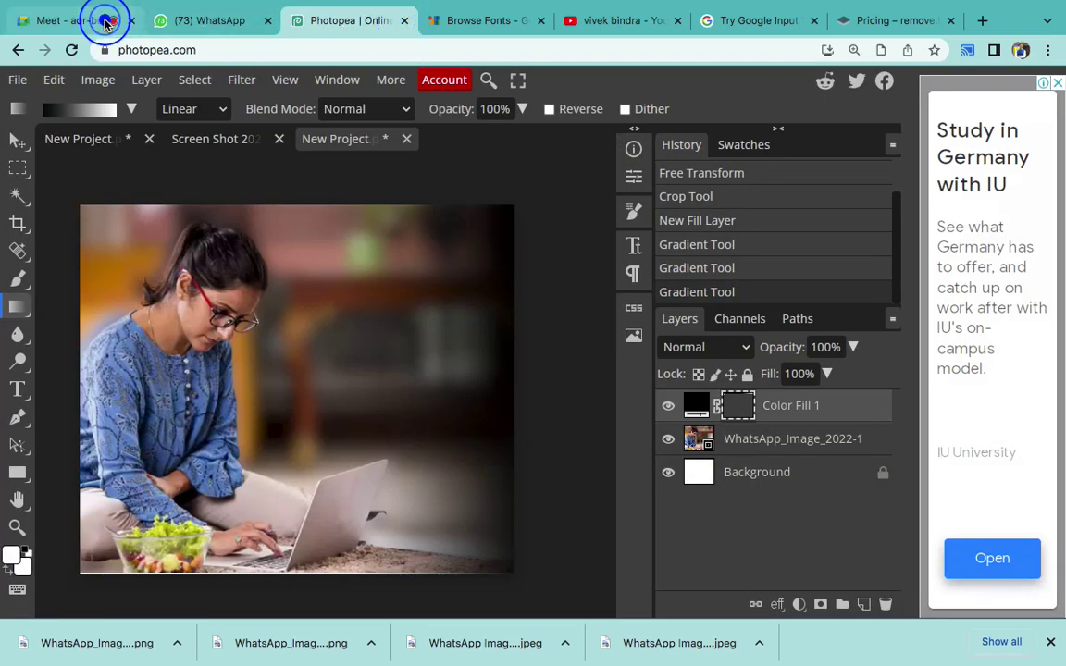
click(736, 171)
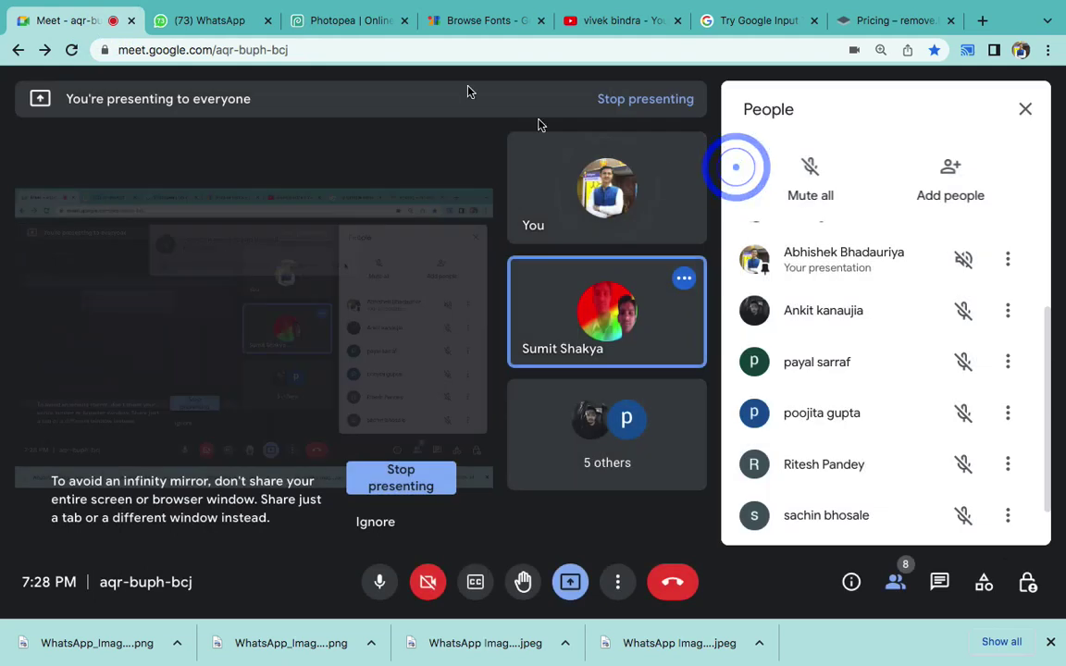
click(357, 22)
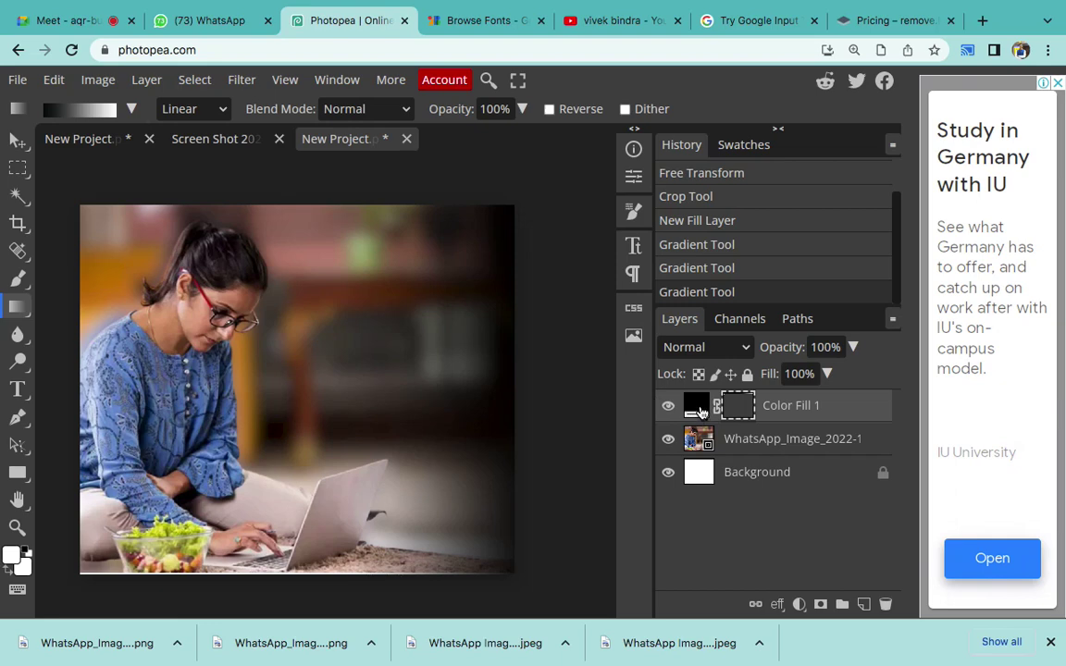
- Reselect the fill mask and redraw its gradient across the photo using the red preset
double_click(699, 407)
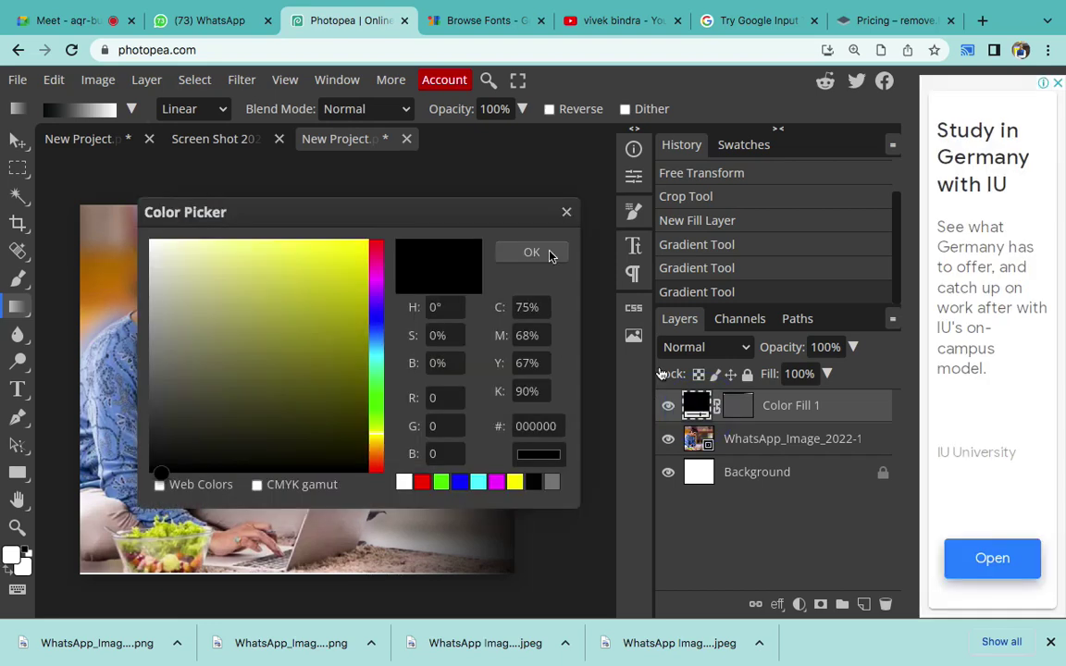
drag(495, 214, 604, 215)
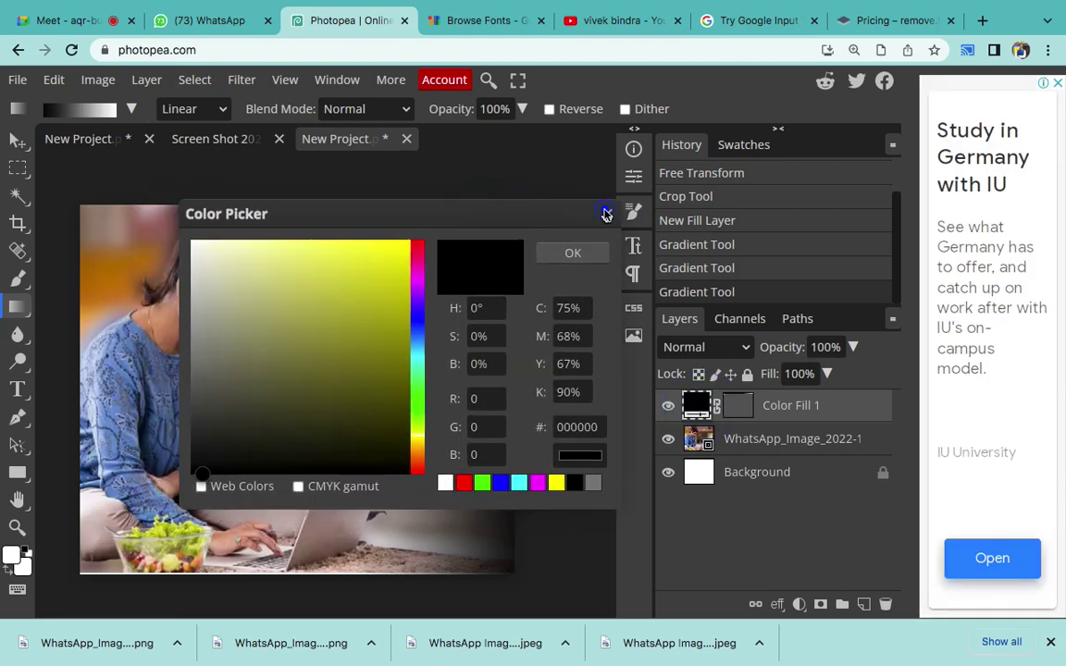
click(606, 213)
click(738, 405)
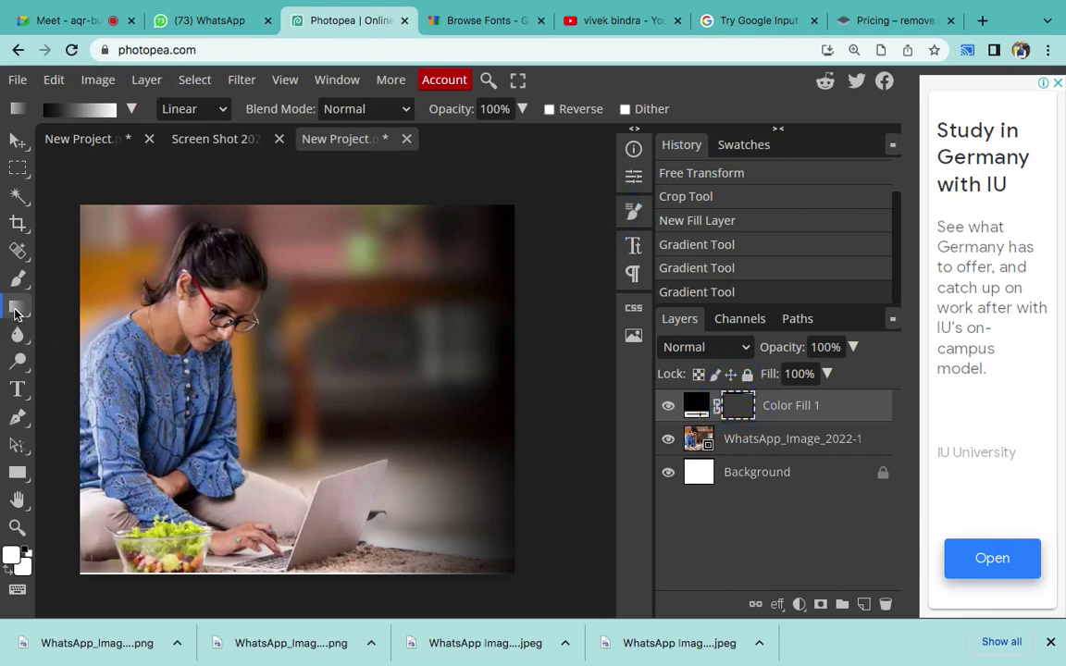
right_click(15, 315)
click(53, 308)
click(131, 110)
click(160, 152)
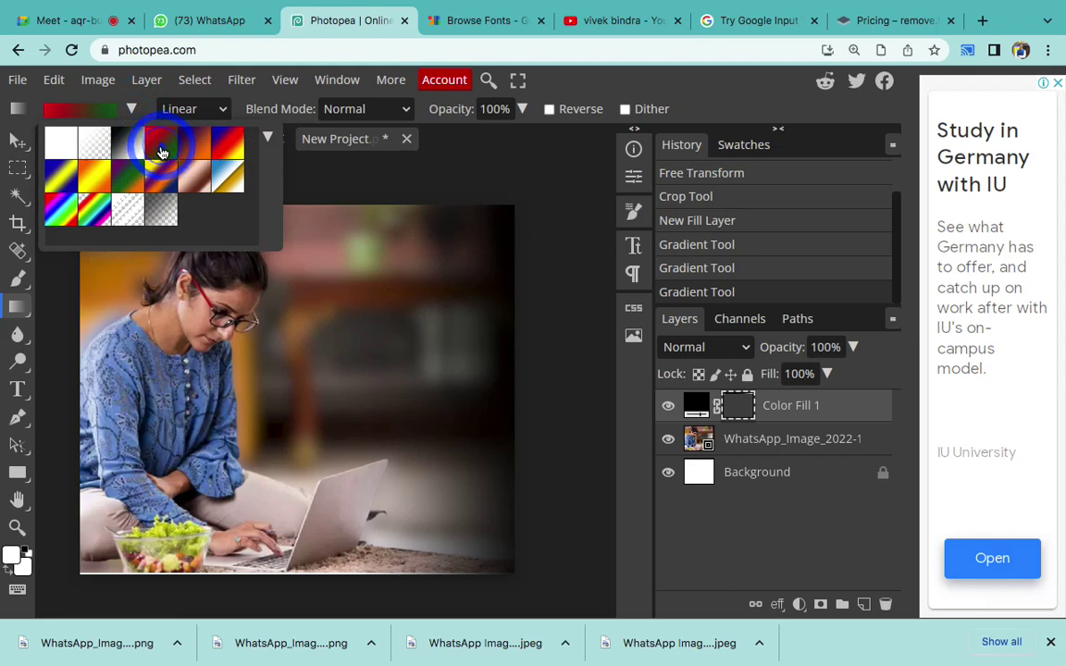
drag(258, 404, 491, 407)
drag(325, 391, 520, 392)
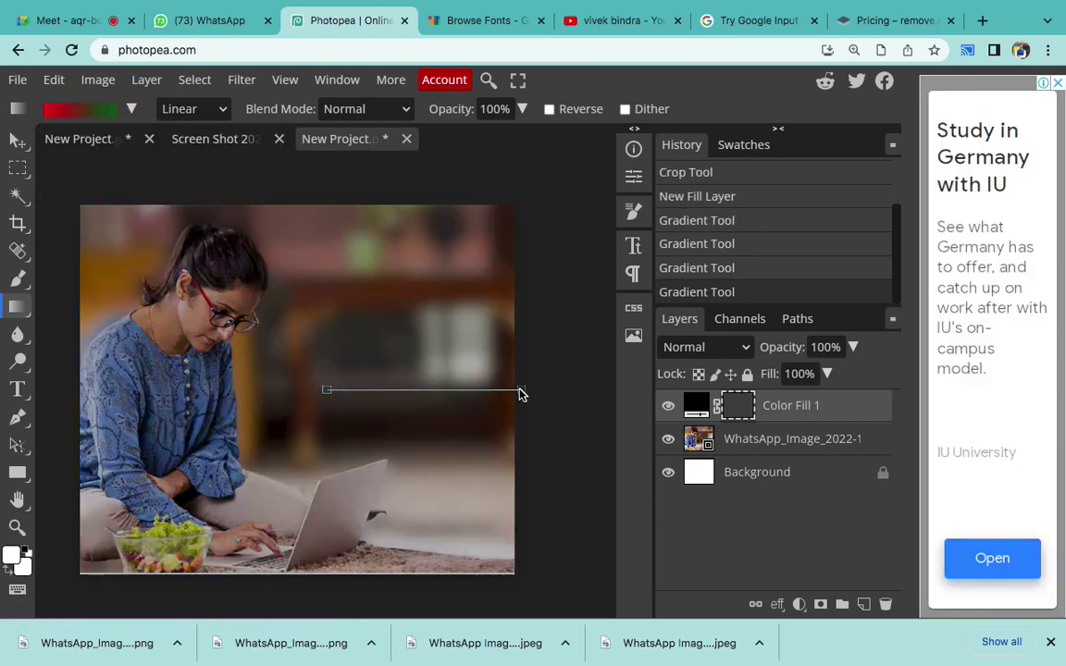
drag(200, 381, 442, 370)
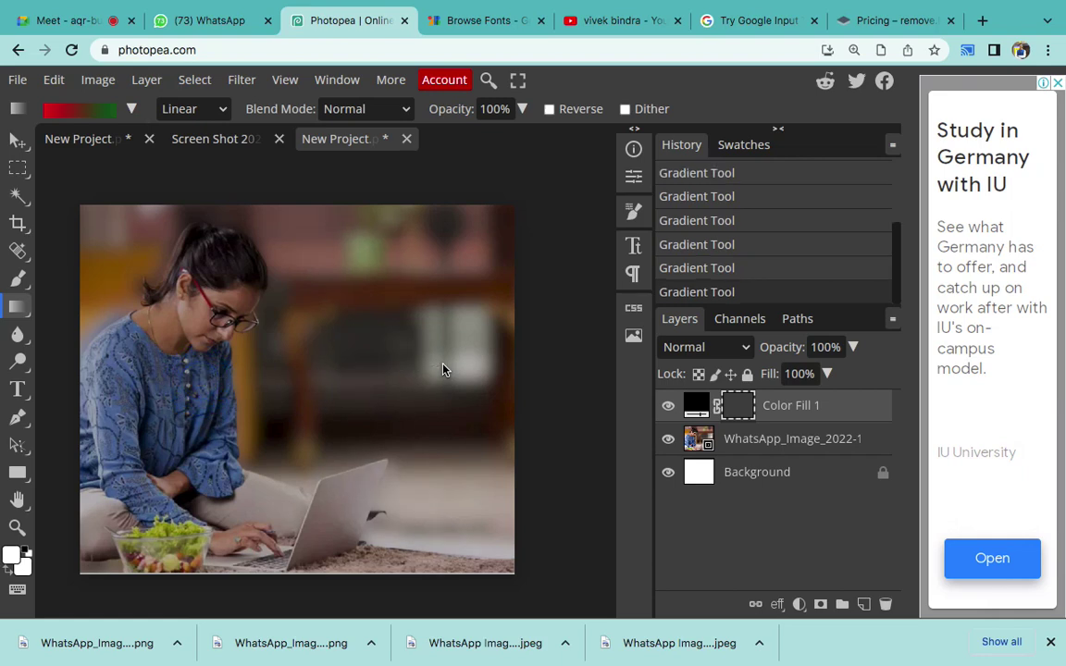
- Change the Color Fill 1 colour to bright pink ff006b
double_click(699, 409)
click(267, 403)
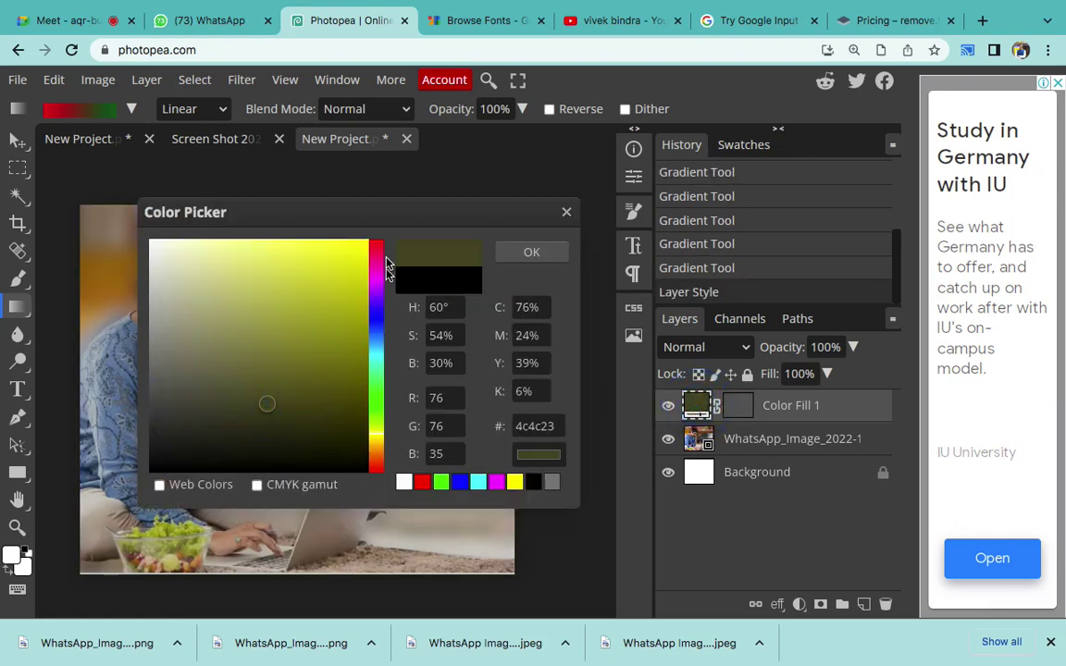
click(375, 250)
drag(326, 280, 530, 256)
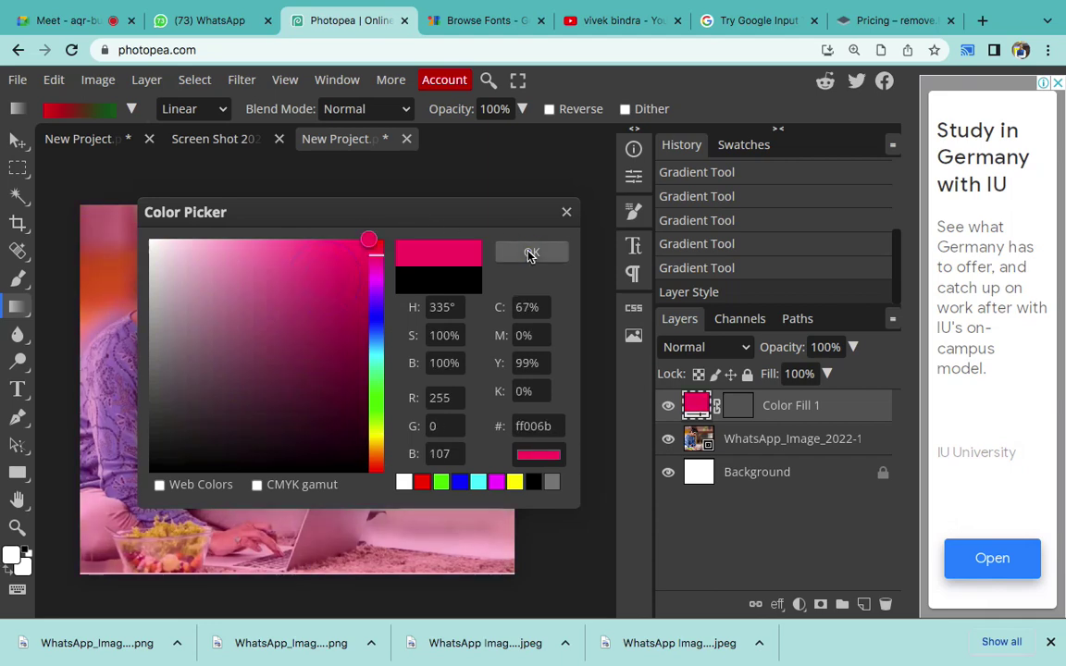
click(530, 253)
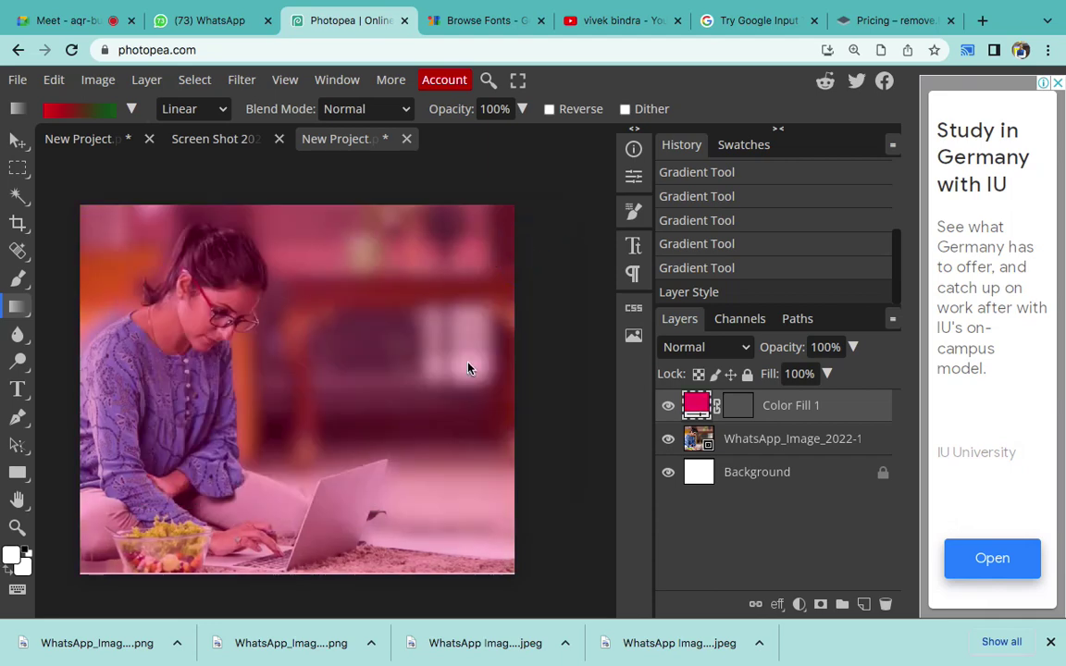
- Reapply the black gradient preset on the mask and undo the pink fill change
click(131, 108)
click(129, 142)
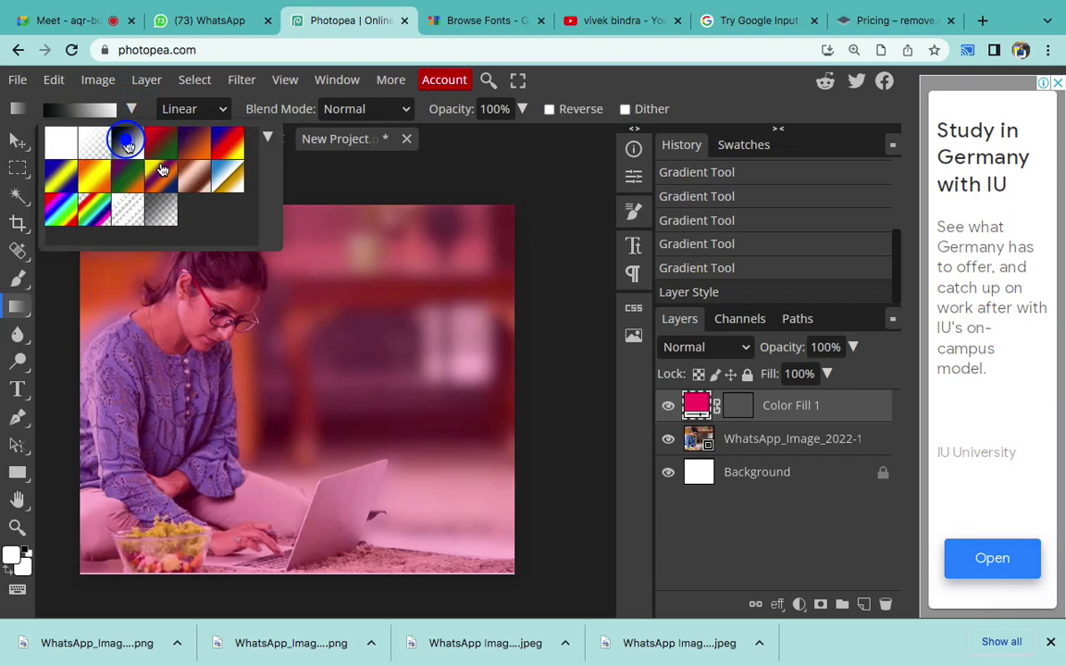
click(352, 404)
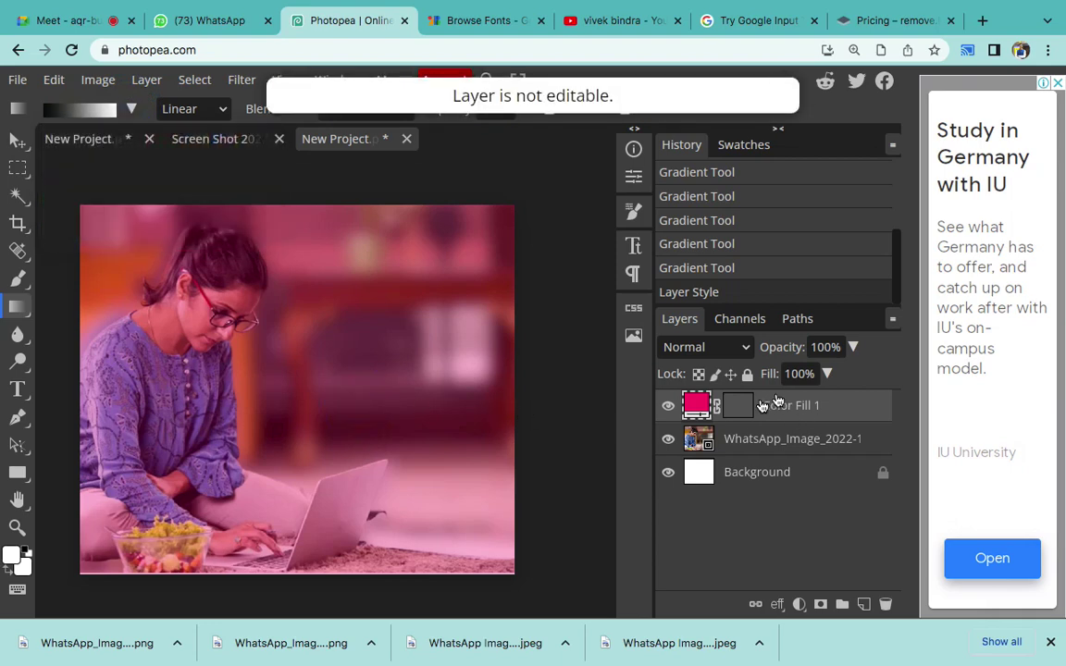
key(ctrl+z)
key(ctrl+z)
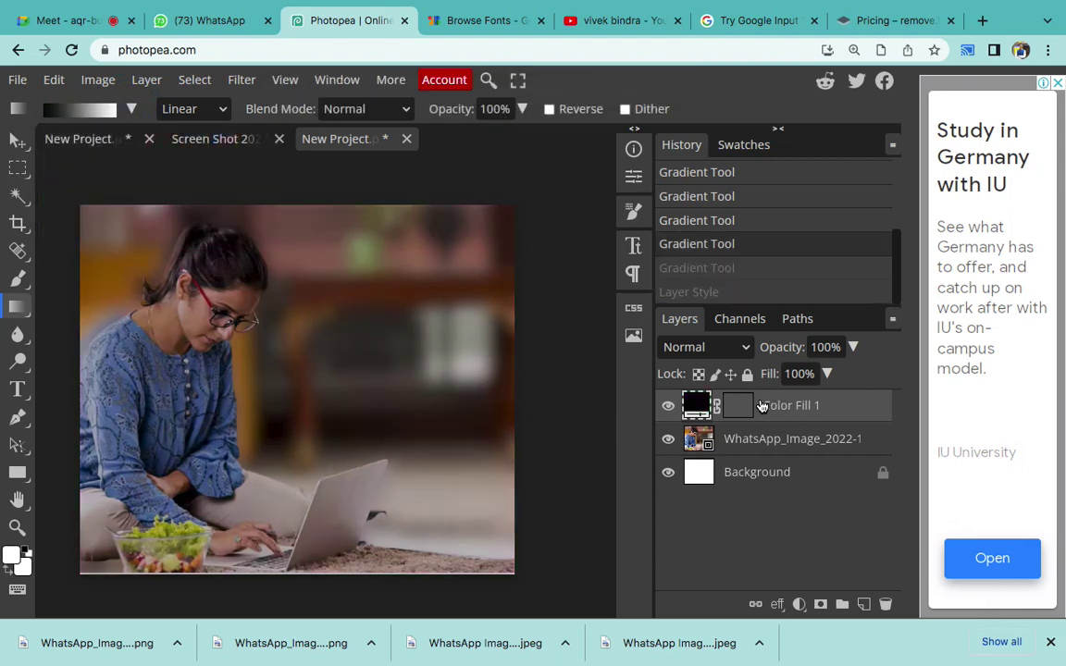
- Close both New Project documents without saving, plus the screenshot document
click(407, 137)
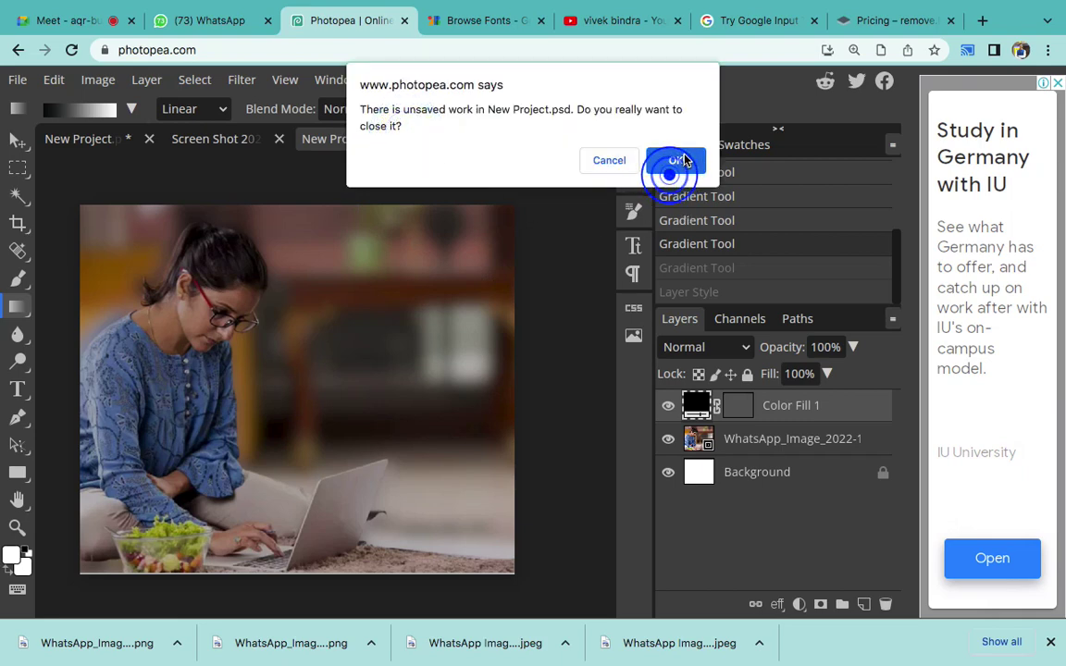
click(682, 160)
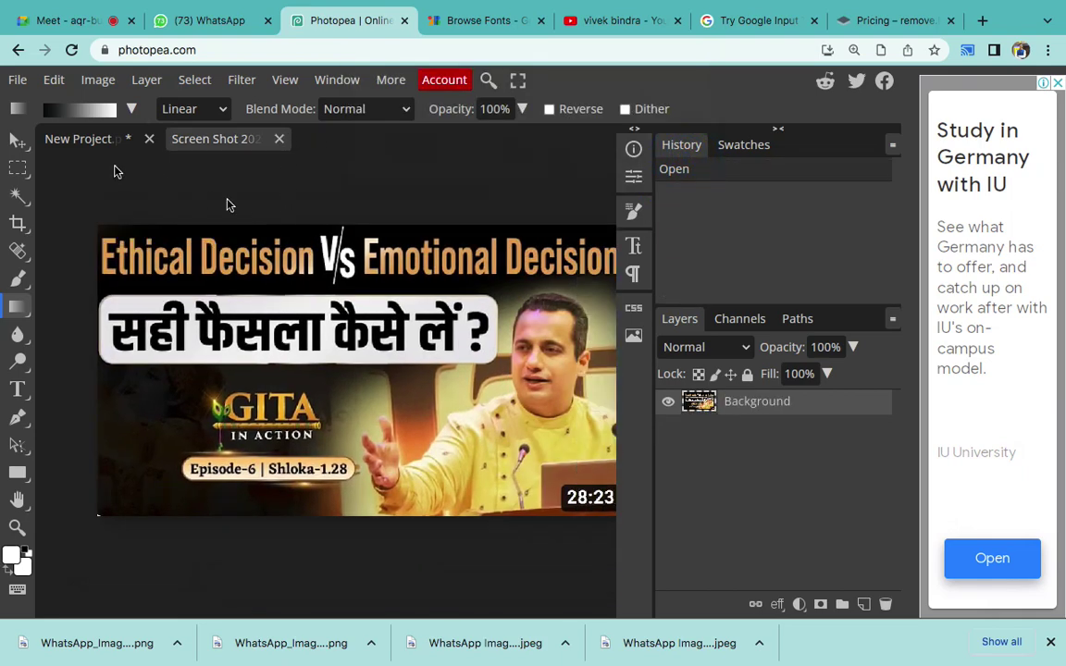
click(79, 138)
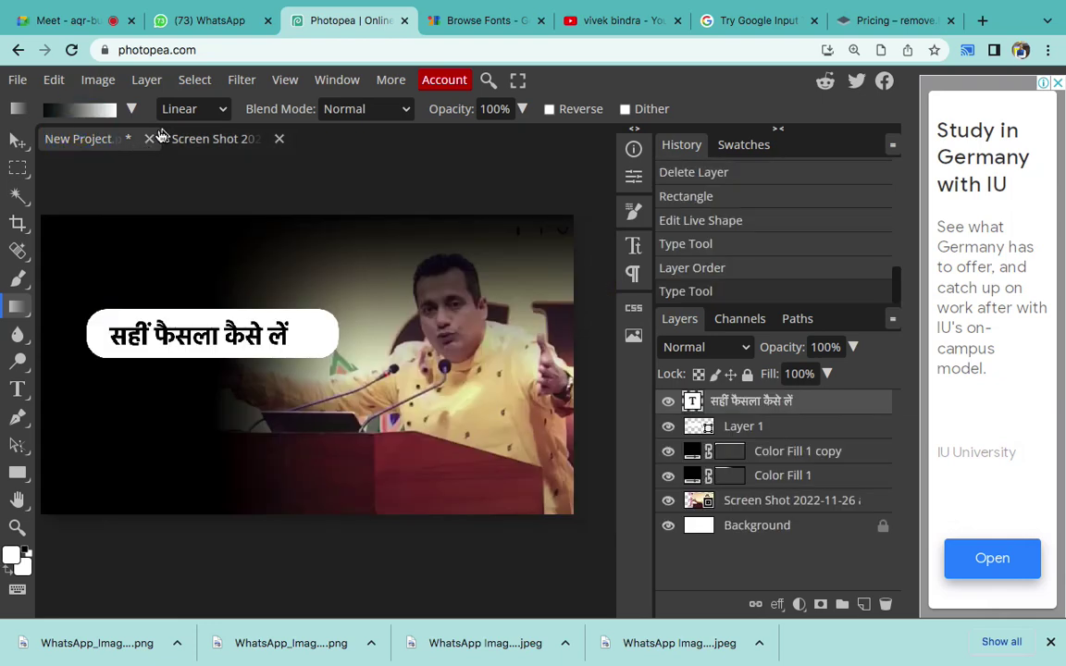
click(149, 138)
click(677, 170)
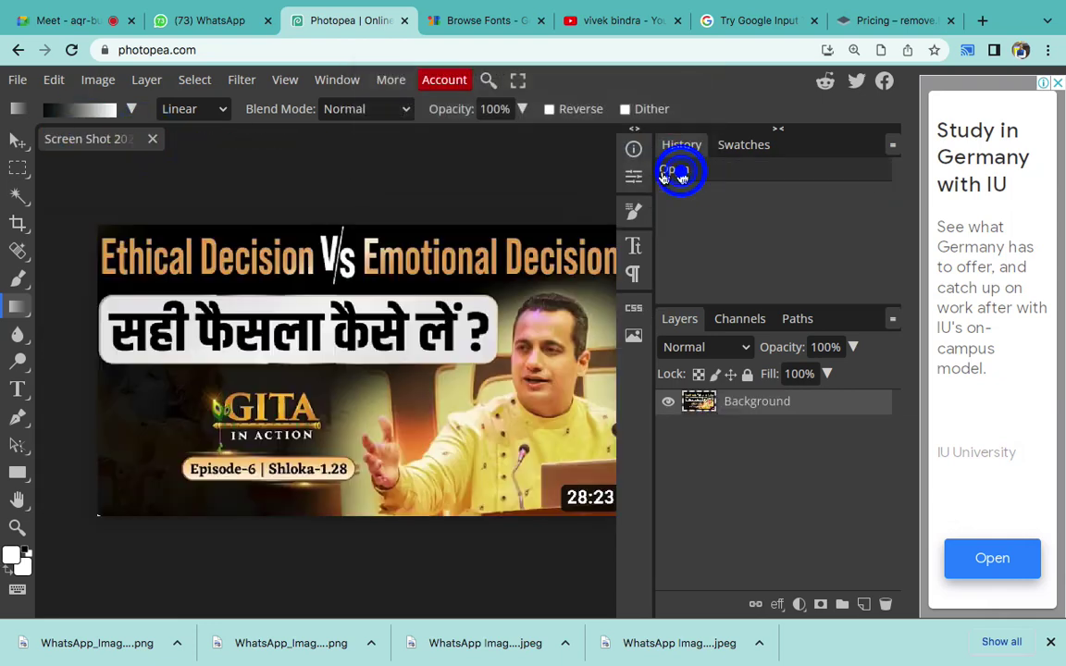
click(156, 139)
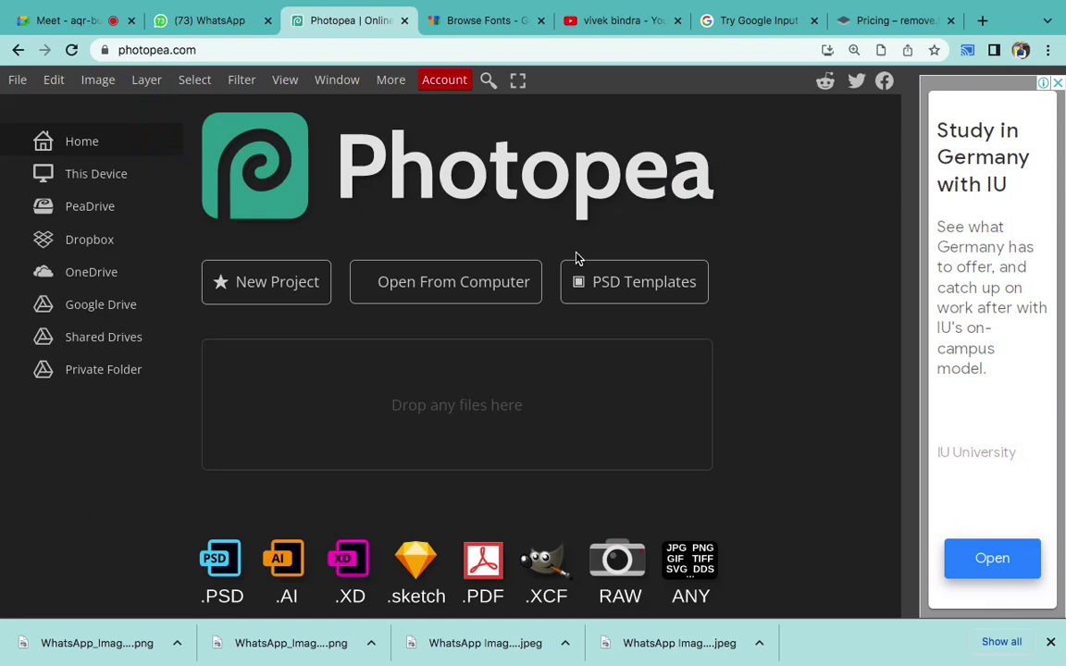
click(717, 621)
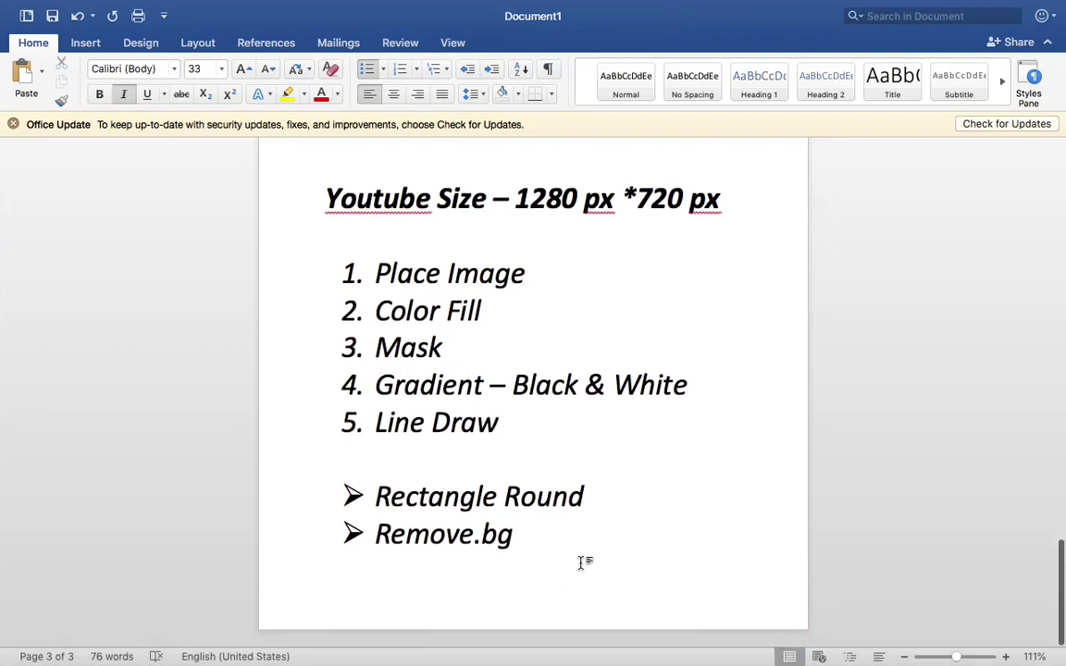
- Add a blank line below the Word notes list and put a comma after Remove.bg
key(Return)
key(Return)
scroll(583, 564, up, 5)
scroll(583, 564, up, 3)
scroll(583, 563, down, 7)
scroll(546, 562, down, 2)
scroll(478, 537, down, 3)
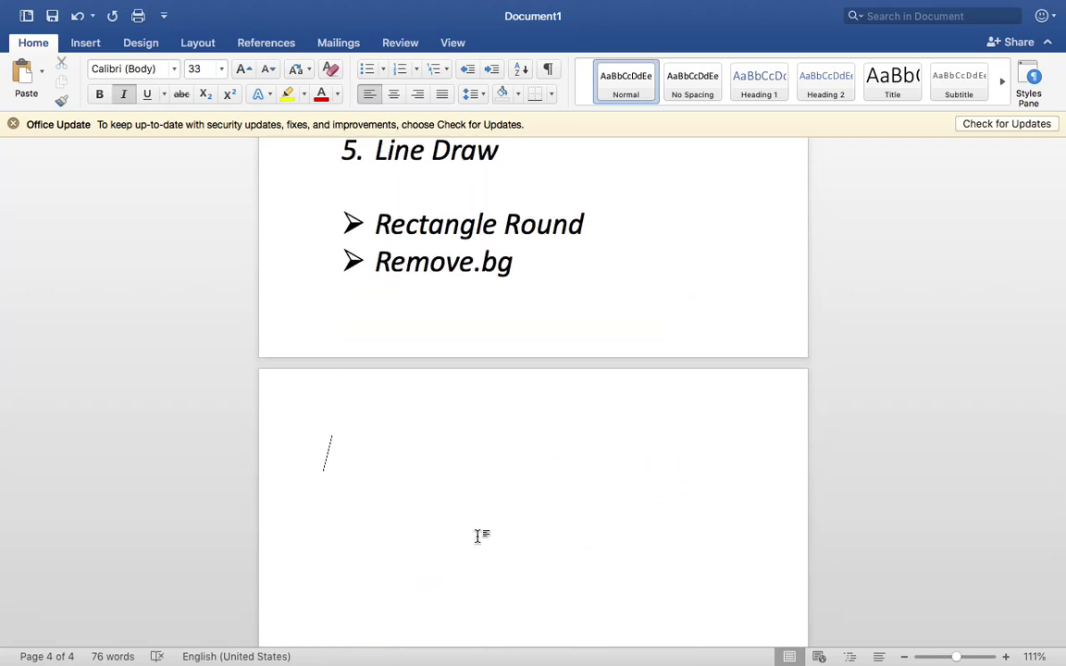
click(518, 270)
text(,)
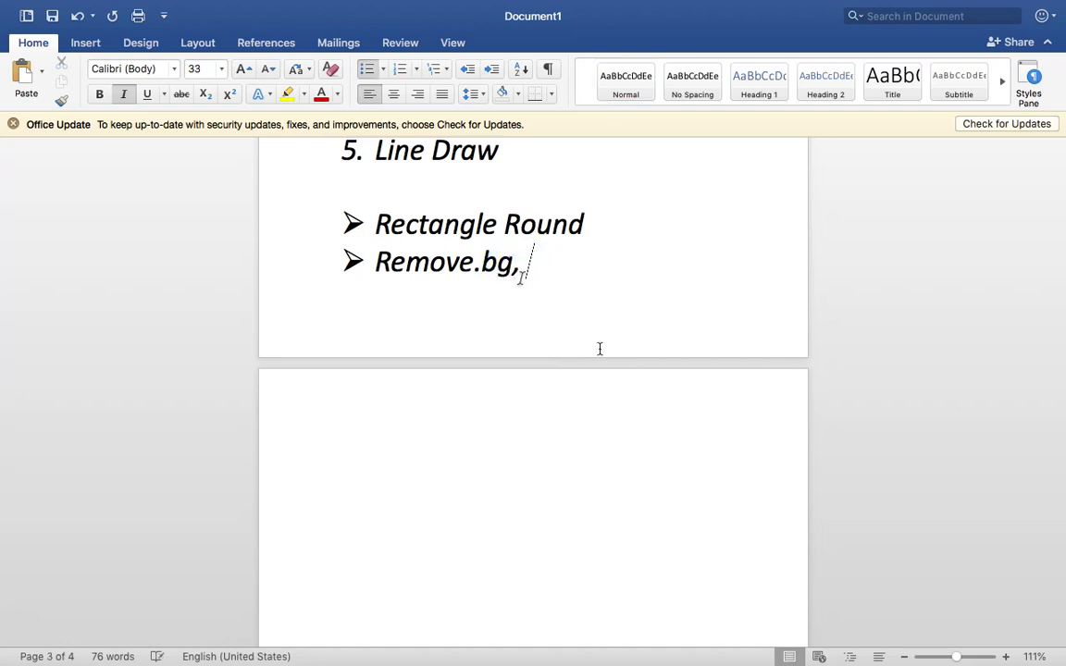
click(600, 348)
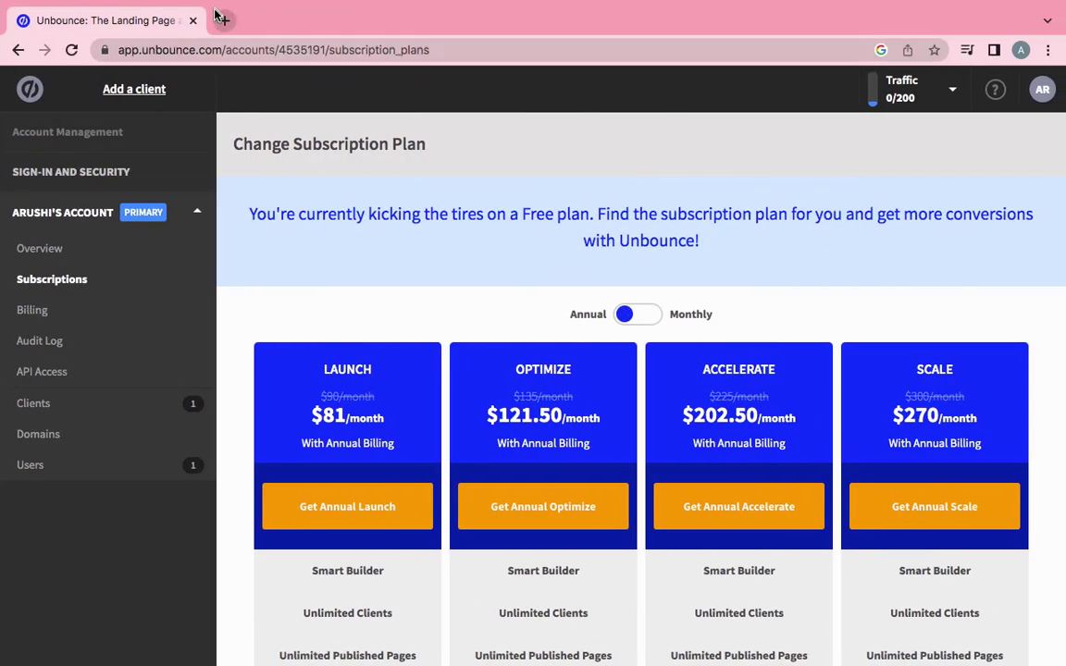
- Search Google for 'adobe background remover', open the Adobe Express result, then close it and the Unbounce tab
click(220, 19)
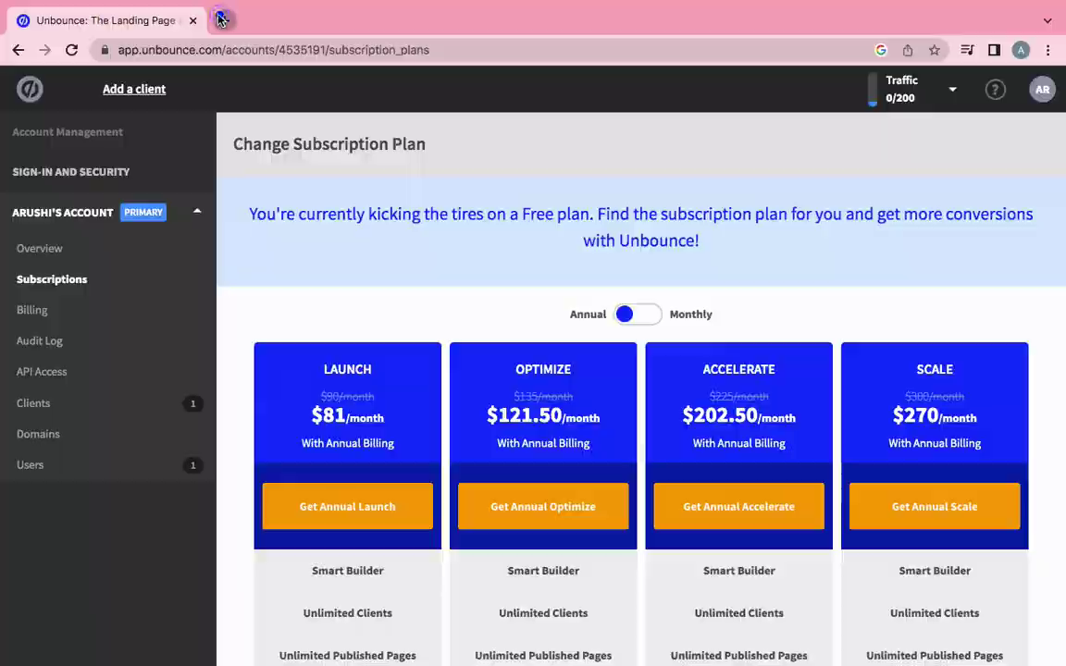
text(ado)
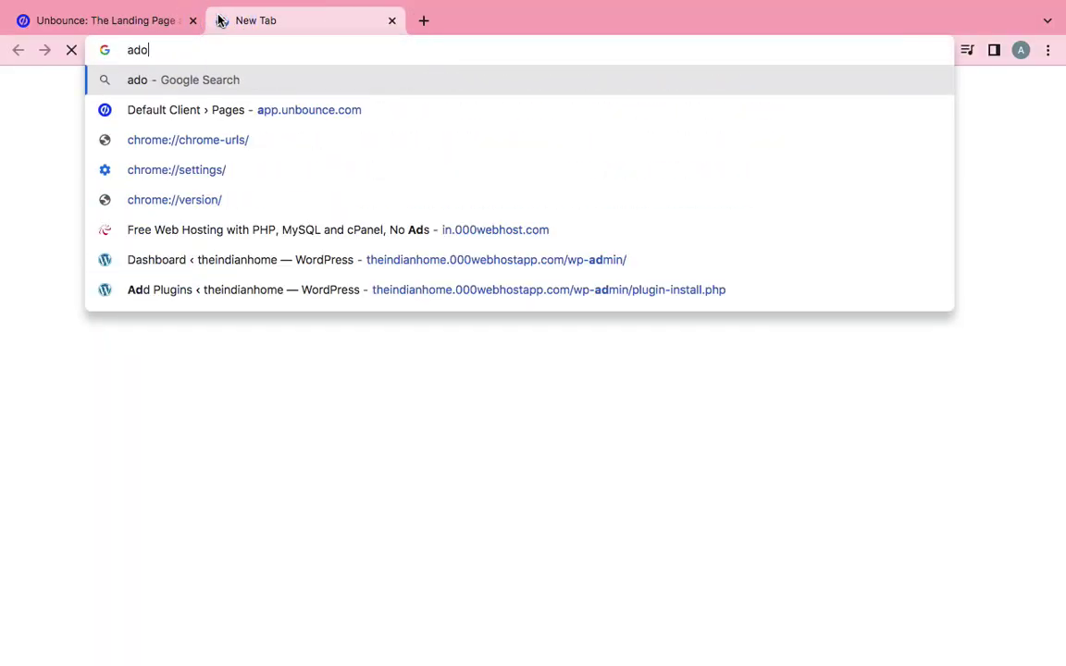
text(be backgr)
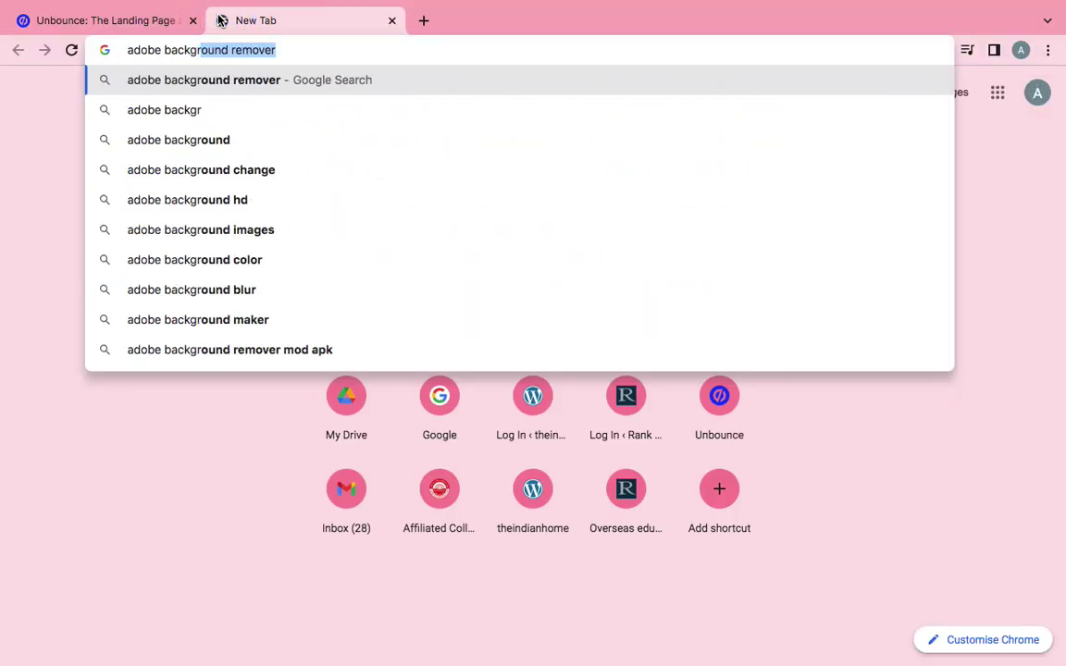
key(Return)
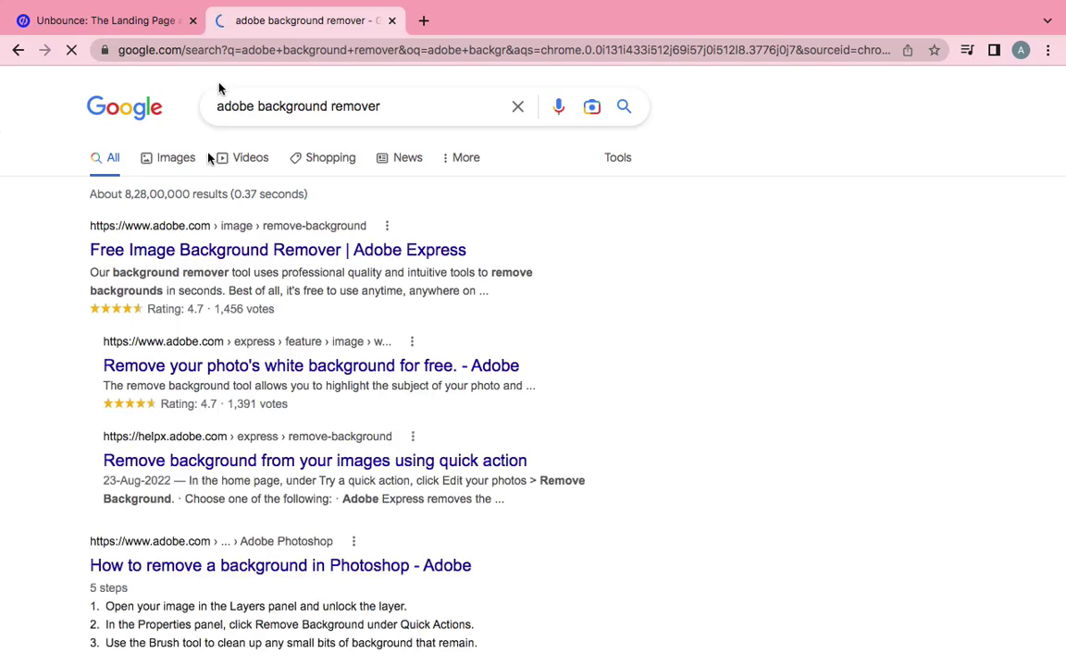
click(189, 258)
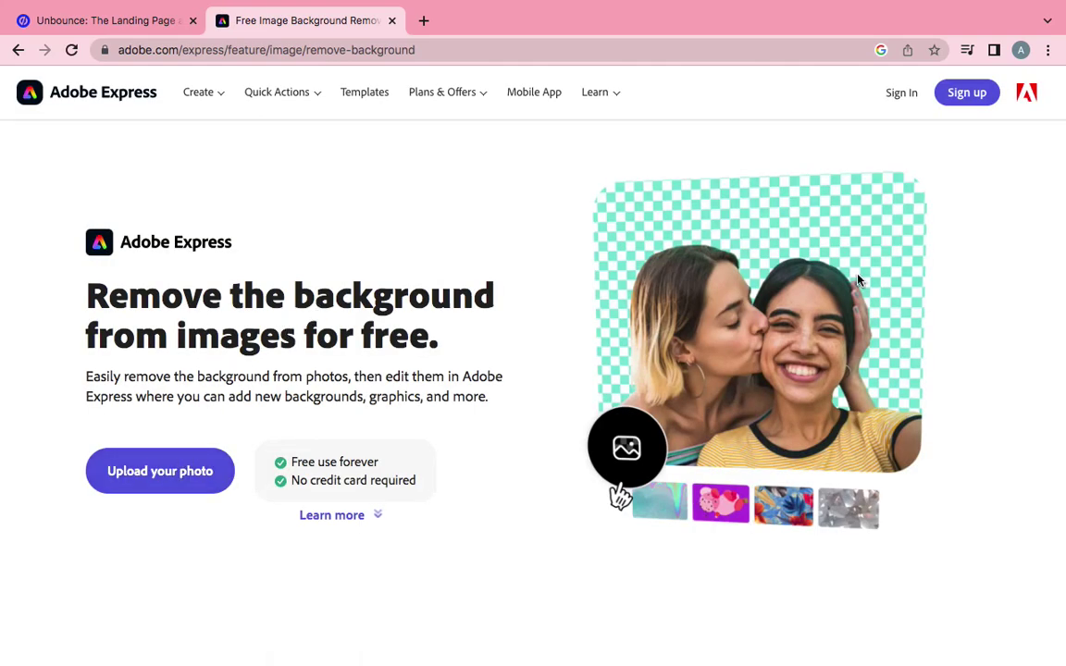
click(392, 20)
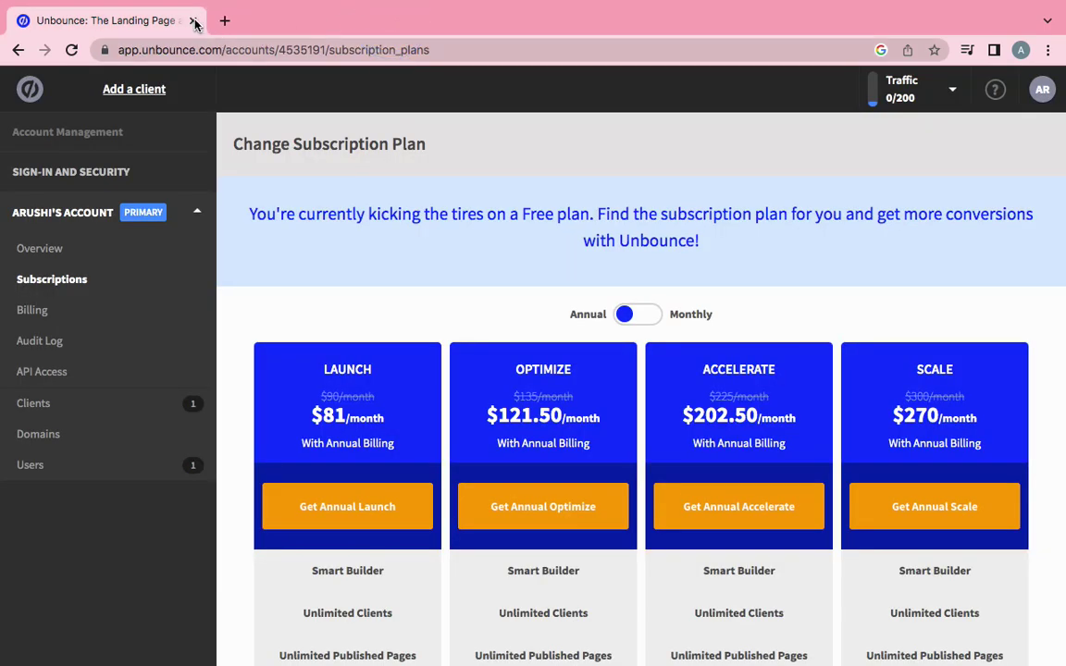
click(194, 22)
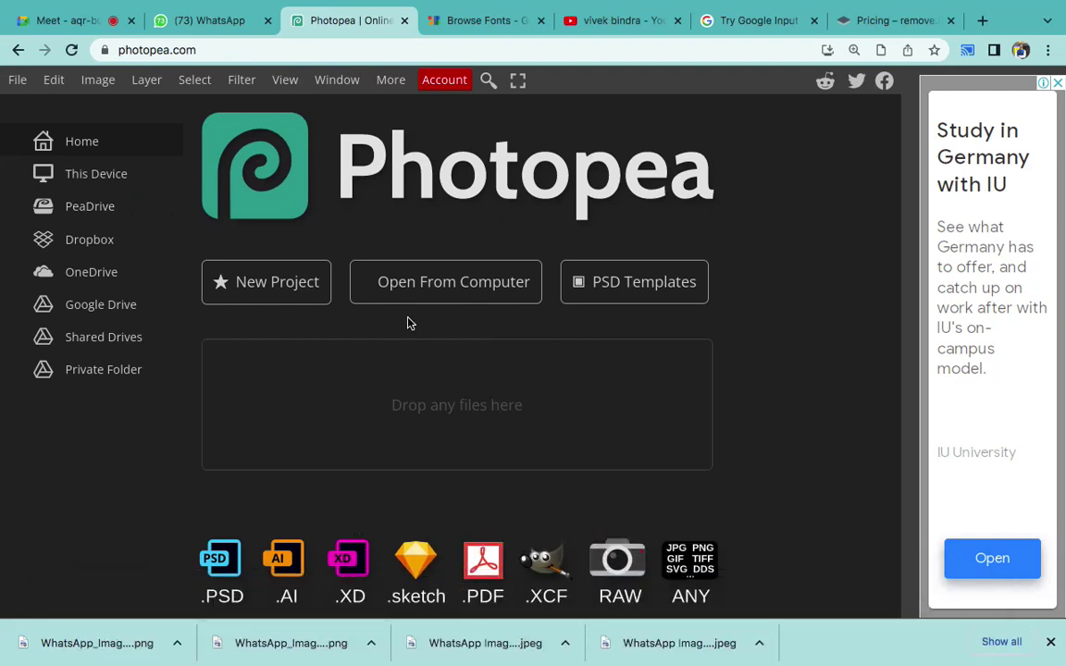
- Open a file from the computer and search Finder for 'psd' files, scrolling through the matches
click(452, 290)
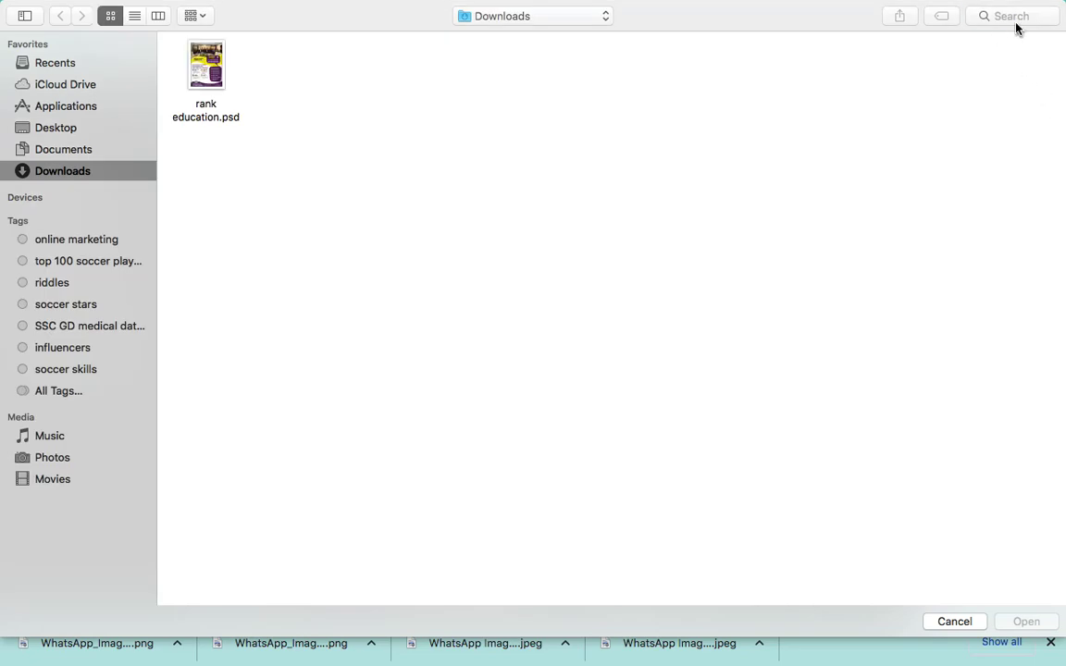
click(1016, 23)
text(psd)
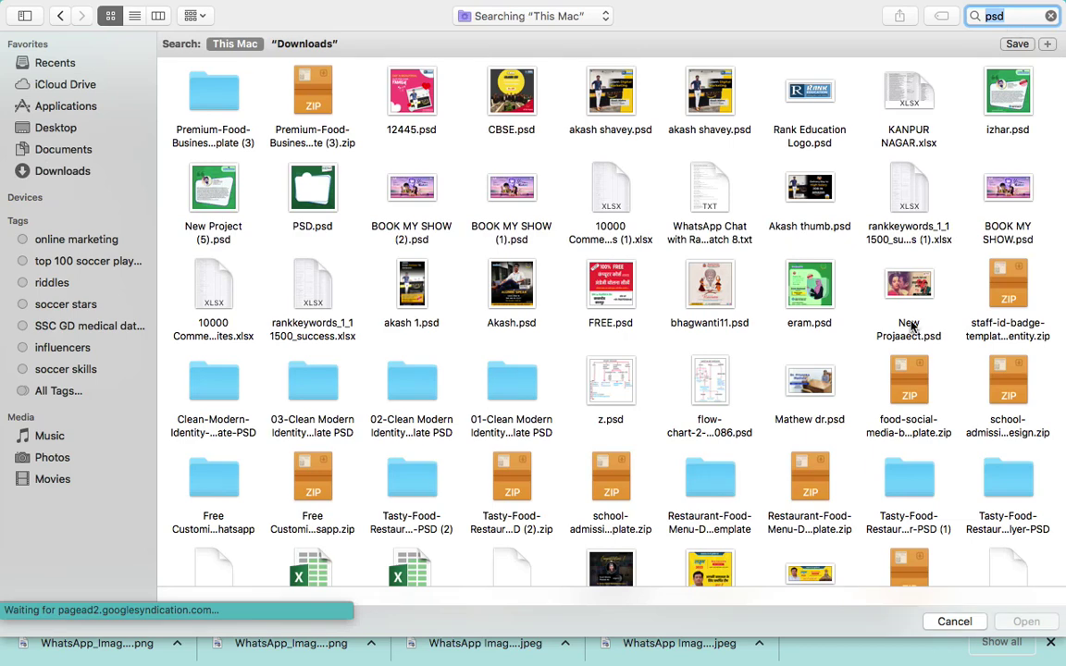
scroll(912, 325, down, 1)
scroll(912, 325, down, 4)
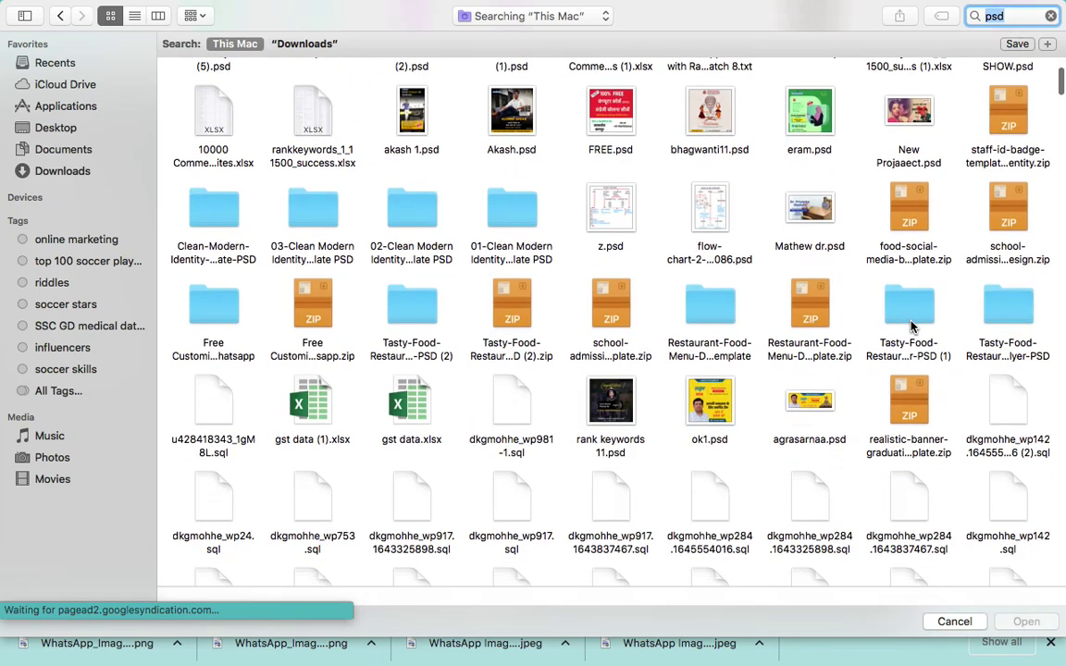
scroll(912, 326, down, 4)
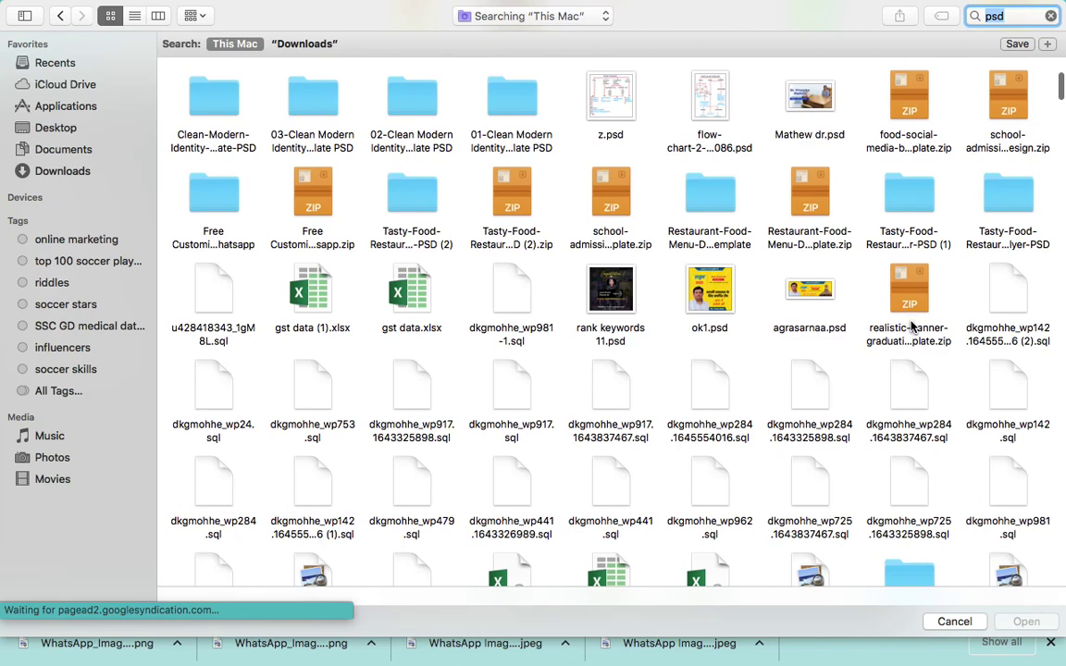
scroll(911, 326, down, 2)
scroll(911, 326, down, 3)
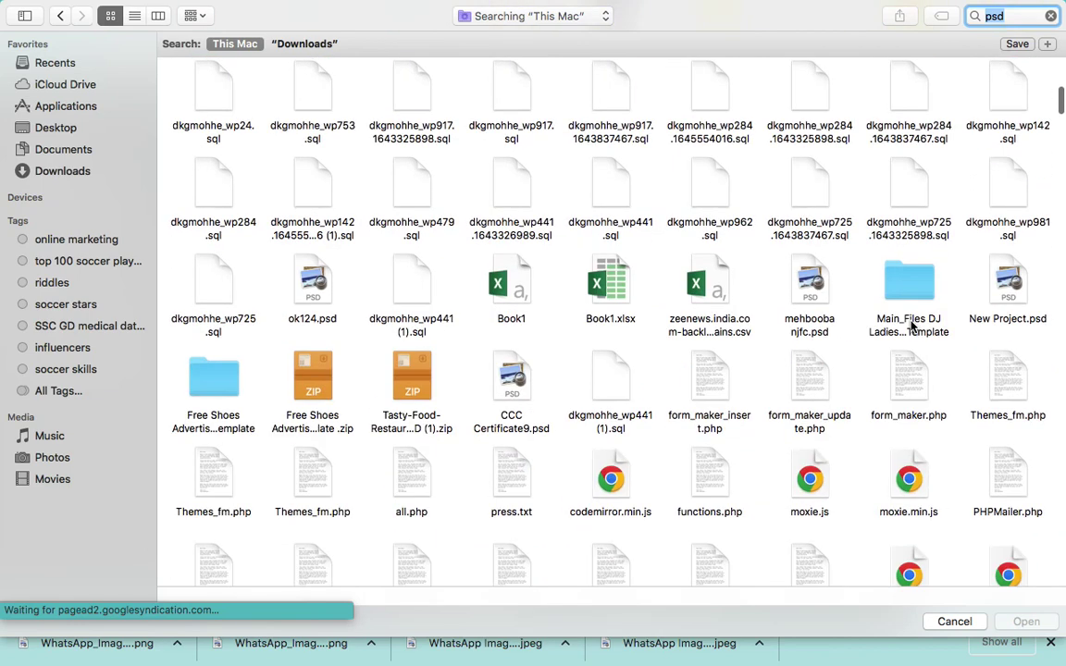
scroll(703, 411, down, 5)
scroll(703, 412, down, 1)
scroll(703, 412, down, 8)
scroll(704, 412, down, 4)
scroll(703, 412, down, 4)
scroll(703, 412, down, 1)
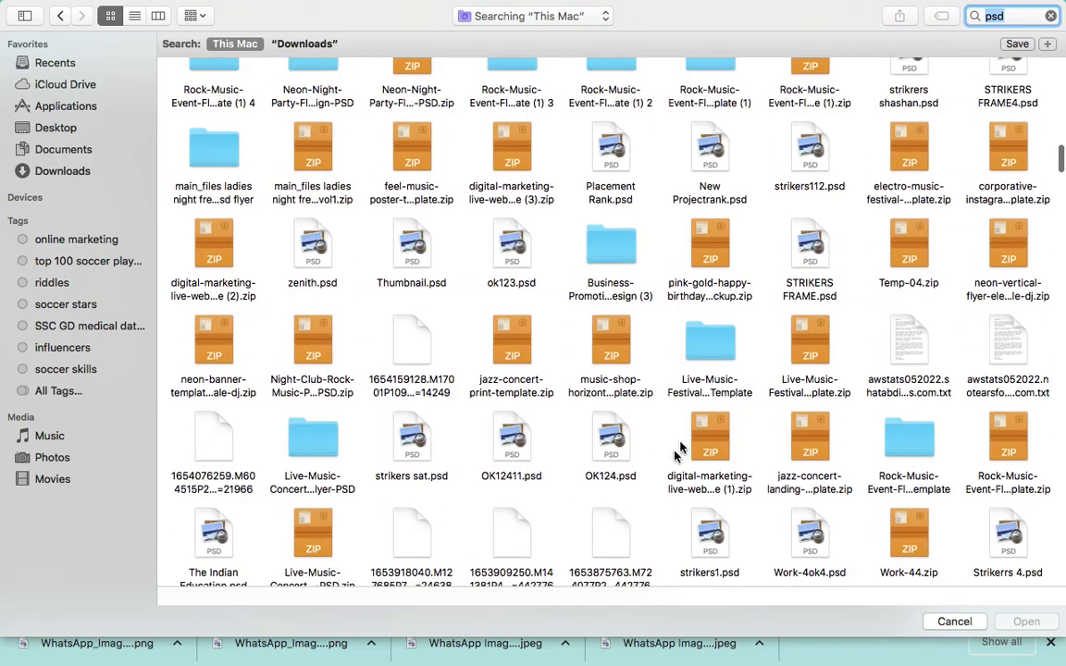
scroll(675, 453, down, 3)
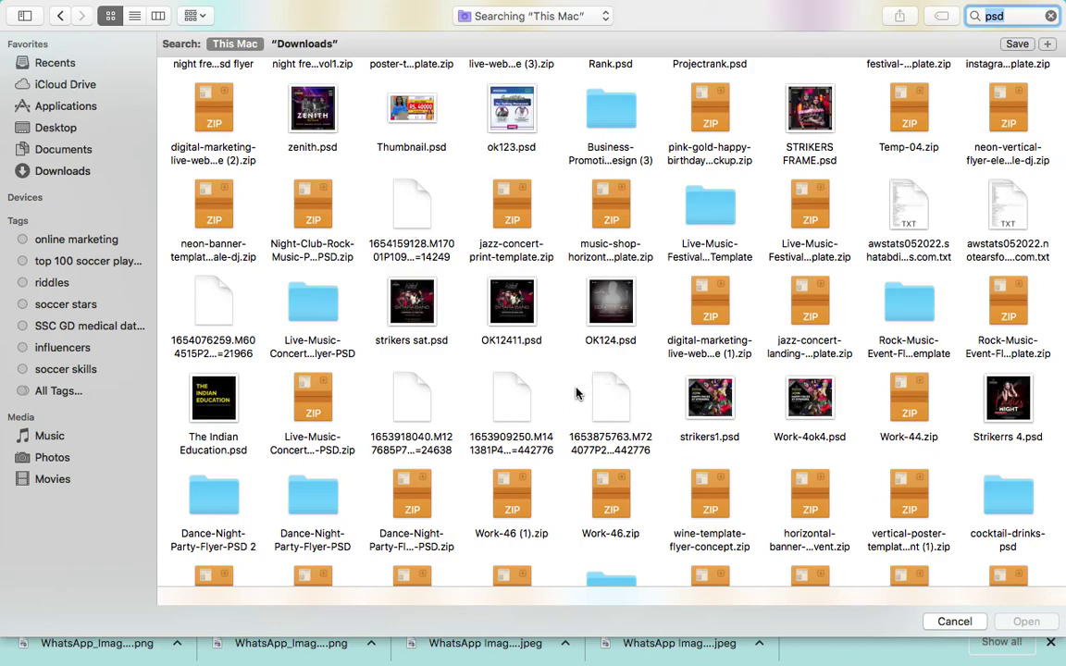
scroll(575, 394, down, 4)
scroll(576, 394, down, 5)
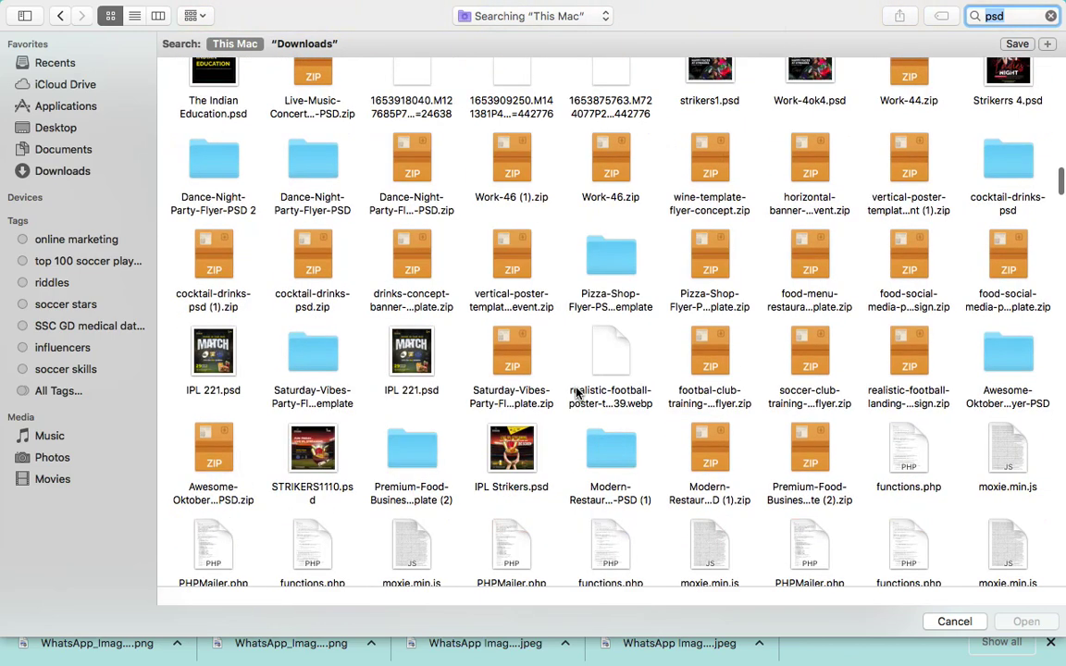
scroll(576, 394, up, 1)
scroll(576, 395, down, 2)
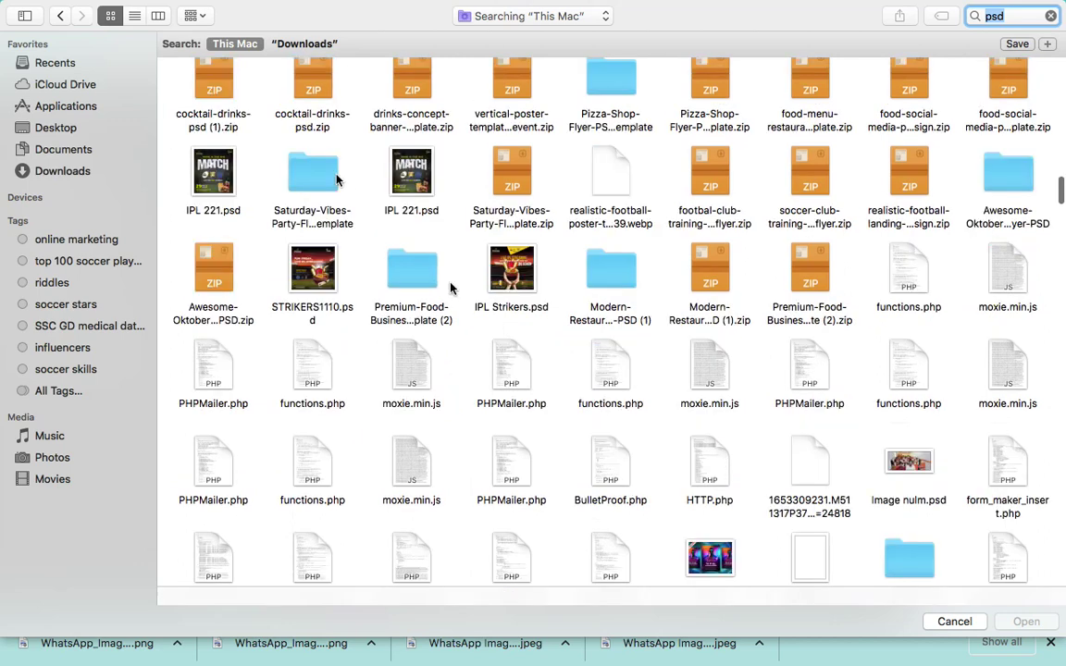
- Preview IPL 221.psd with Quick Look, then open it in Photopea
click(209, 167)
key(space)
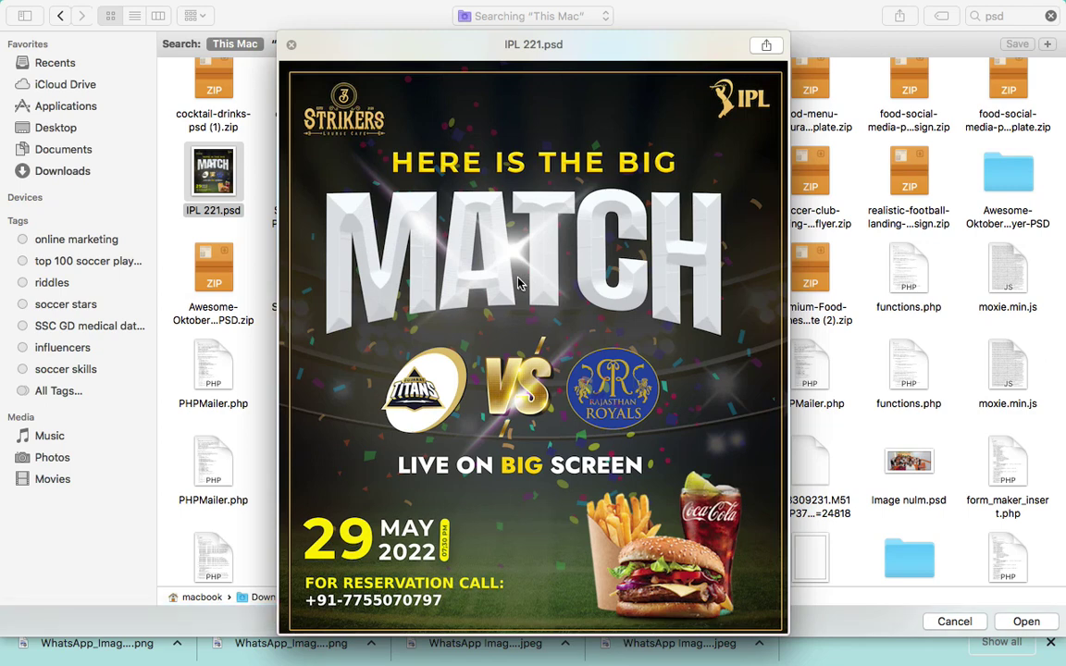
key(space)
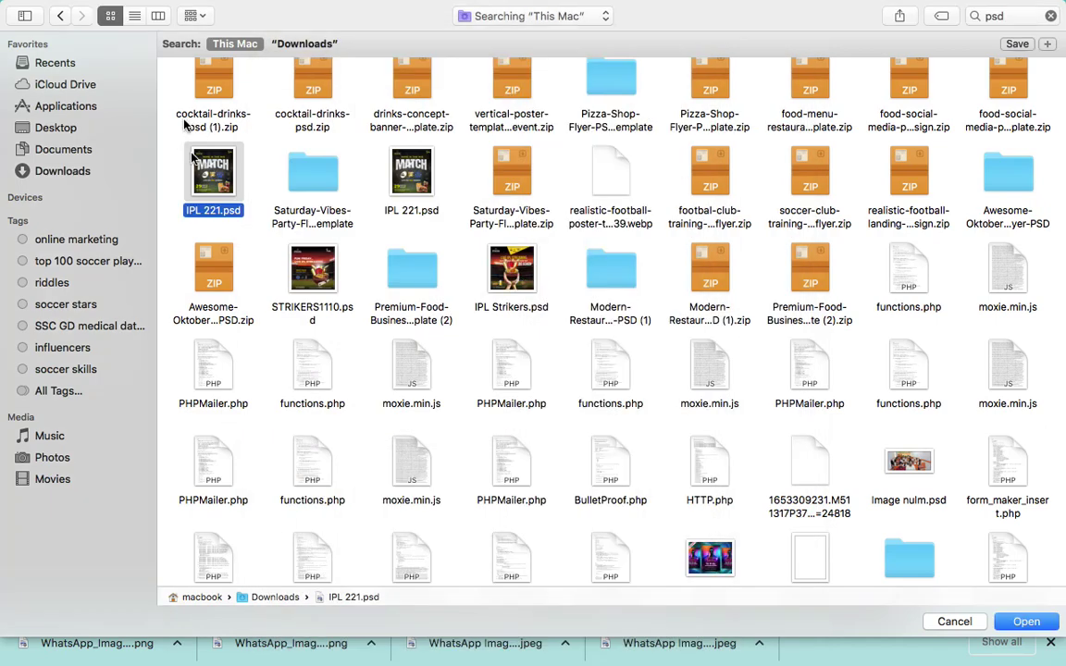
double_click(201, 166)
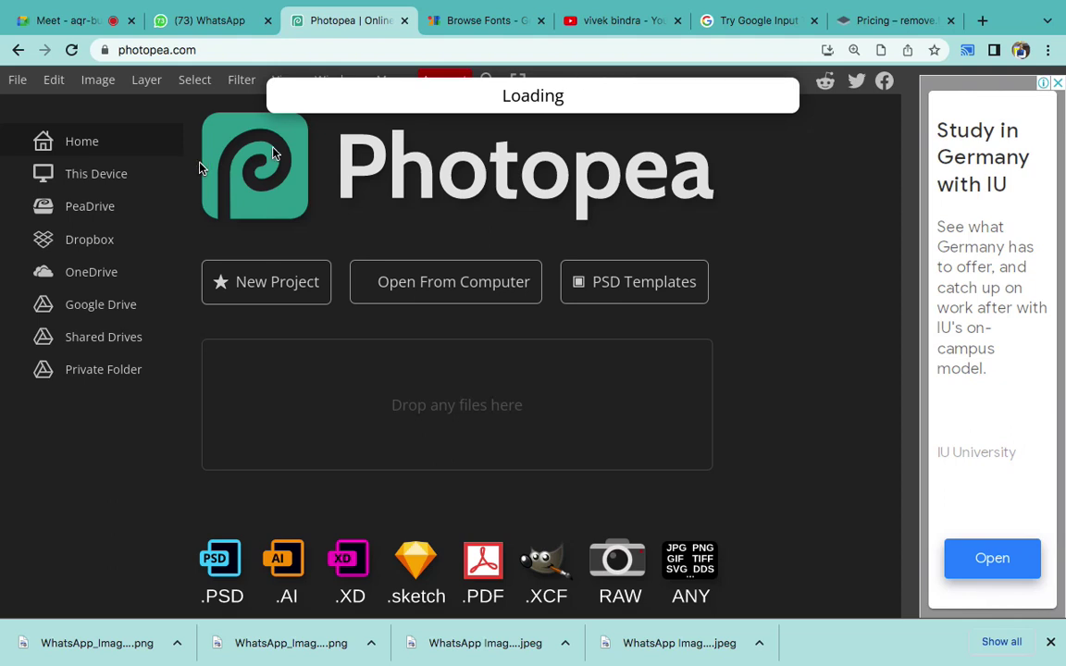
- Switch to the Google Fonts tab listing Tamil-subset font families
click(479, 28)
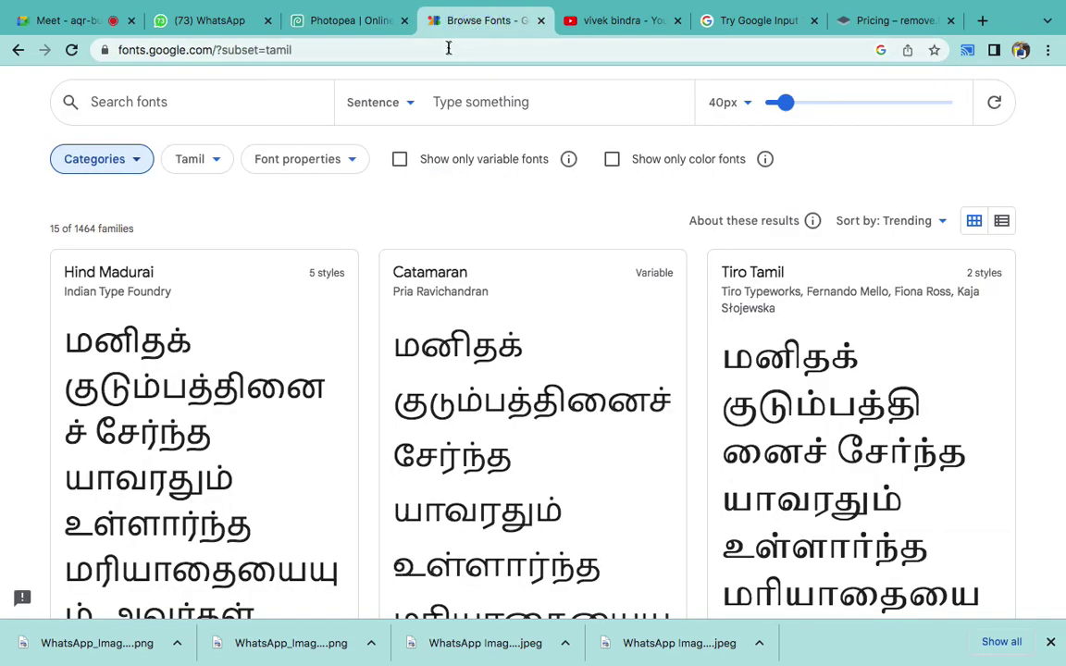
- Load freepik.com and search its assets for 'leather'
click(448, 49)
text(freep)
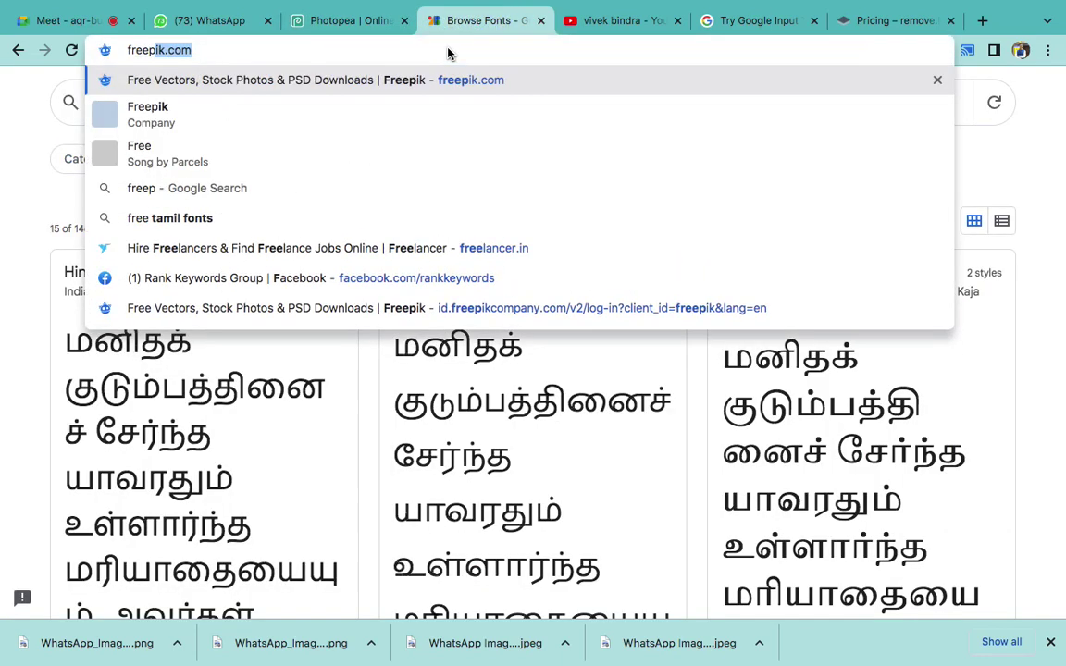
key(Return)
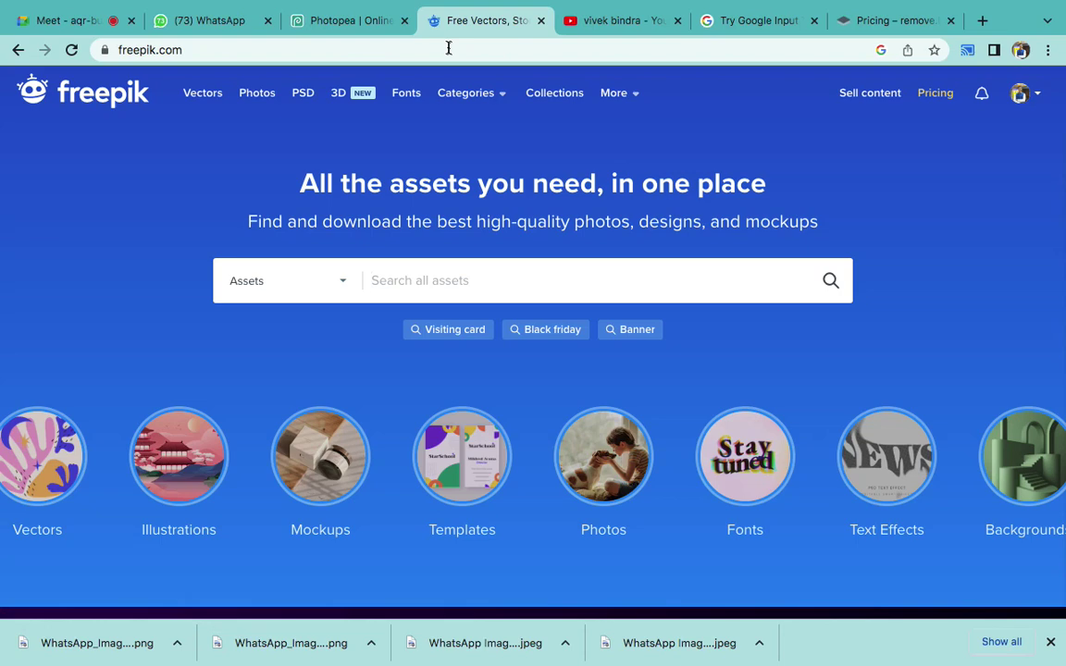
text(school)
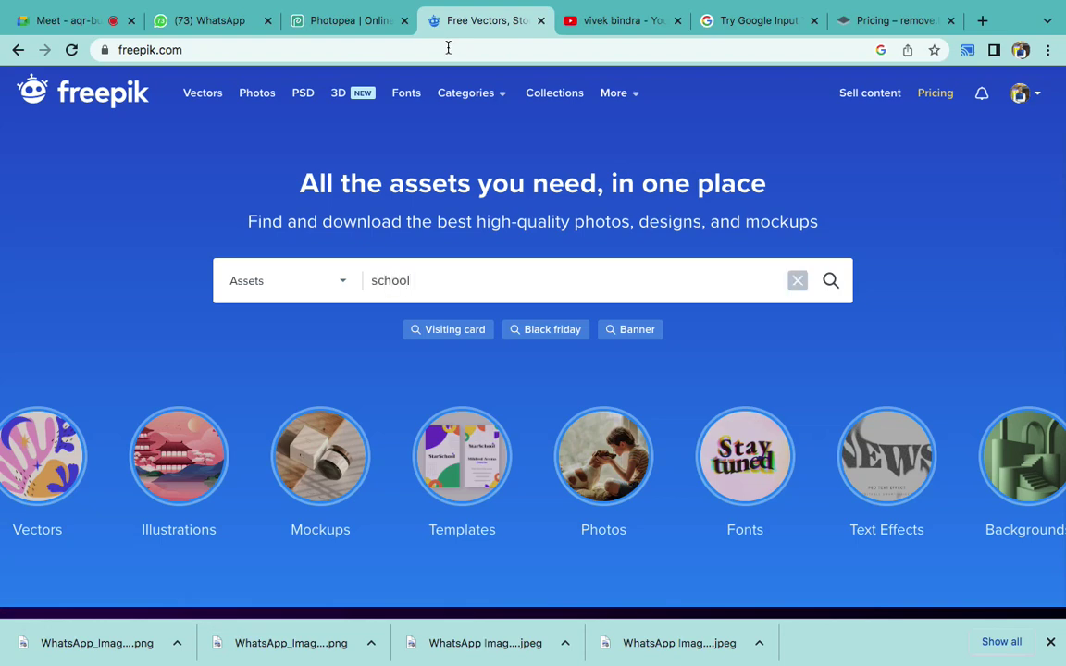
key(super+a)
text(le)
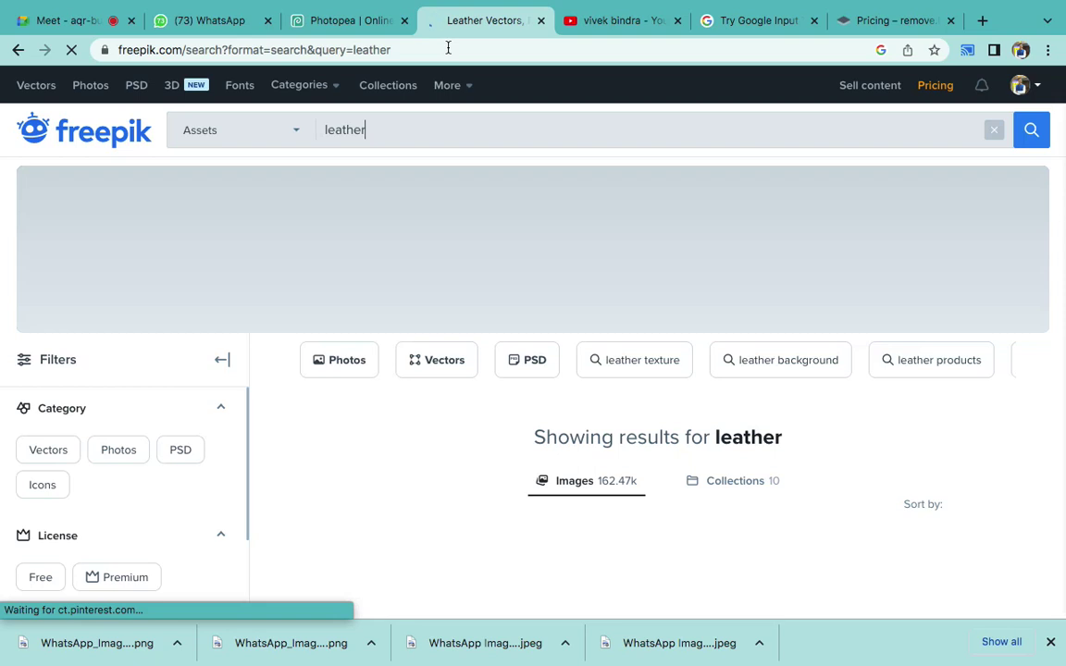
click(79, 18)
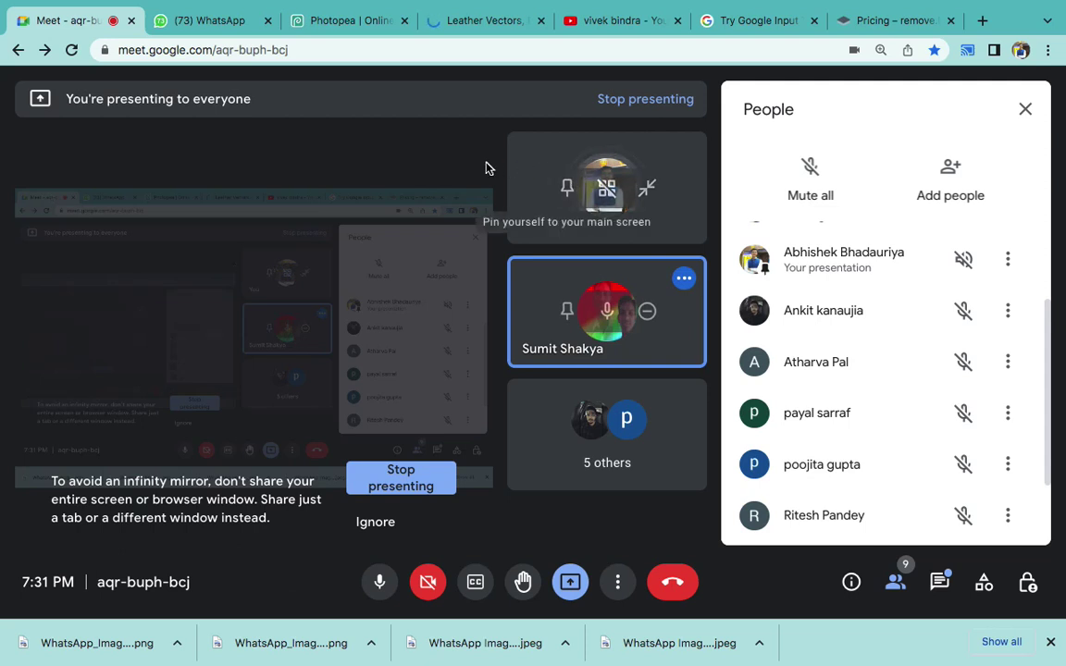
- Show the in-call messages panel in Google Meet, then return to the Freepik leather results
click(936, 585)
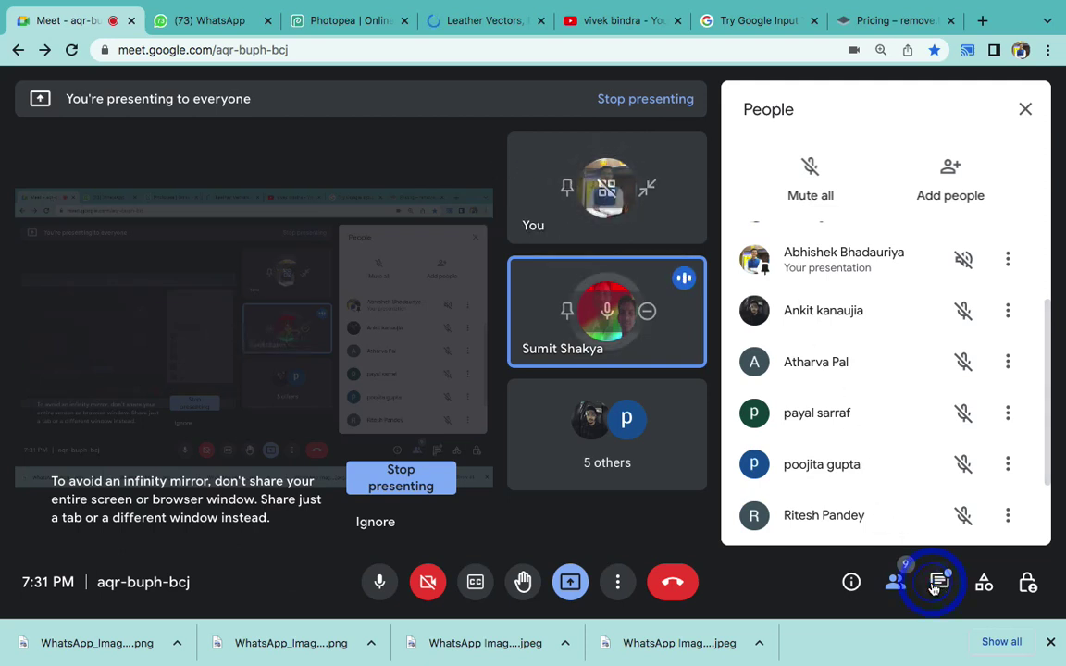
key(XF86AudioRaiseVolume)
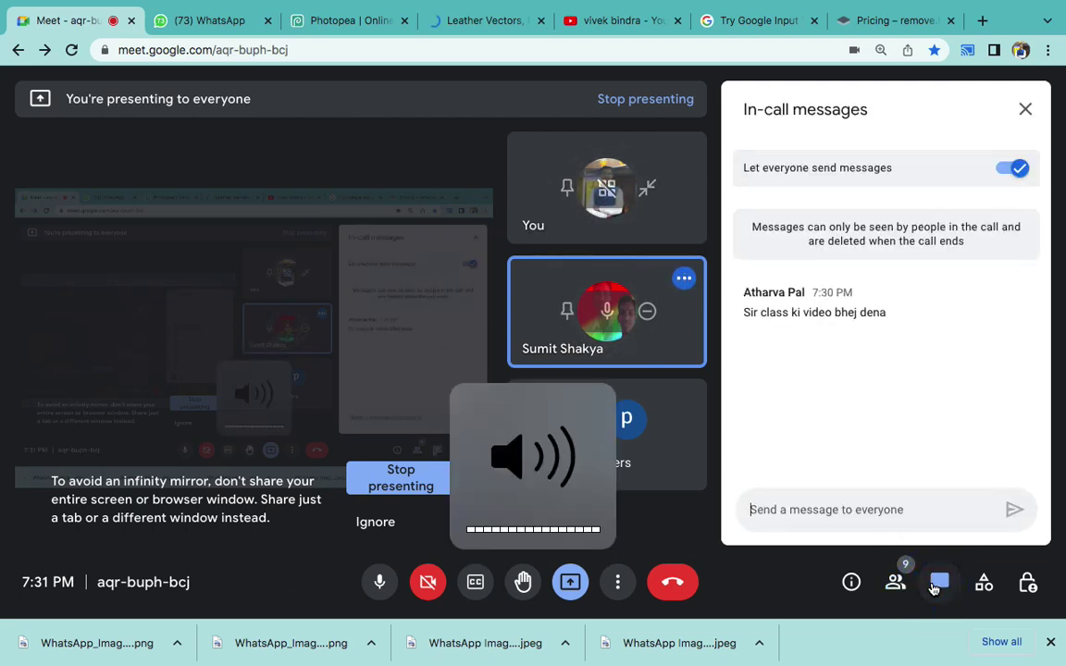
click(896, 583)
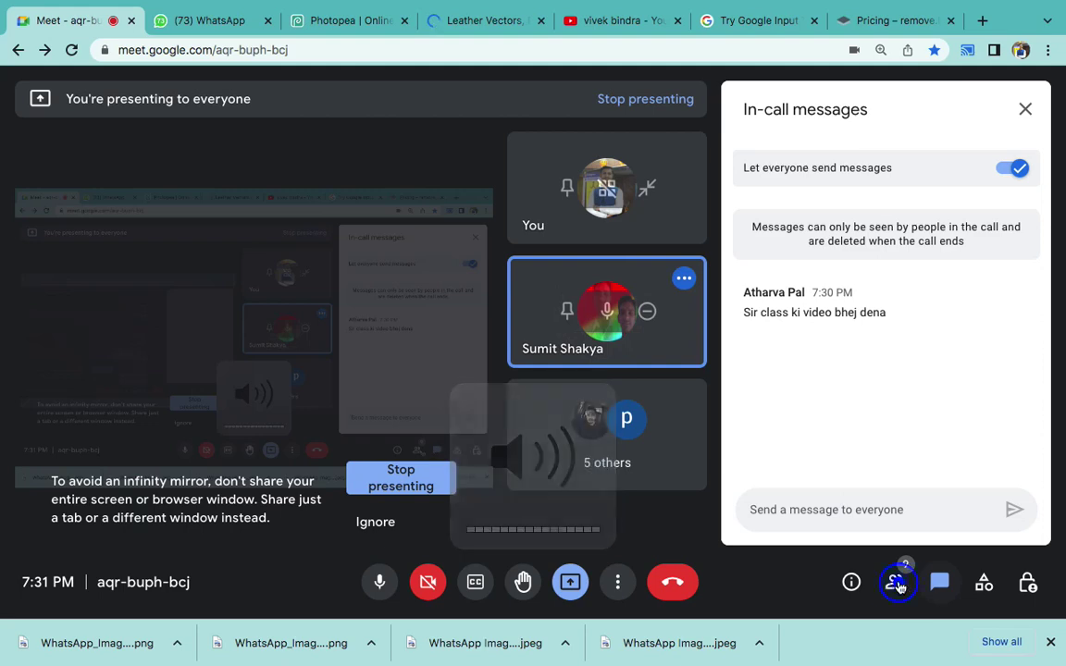
click(488, 18)
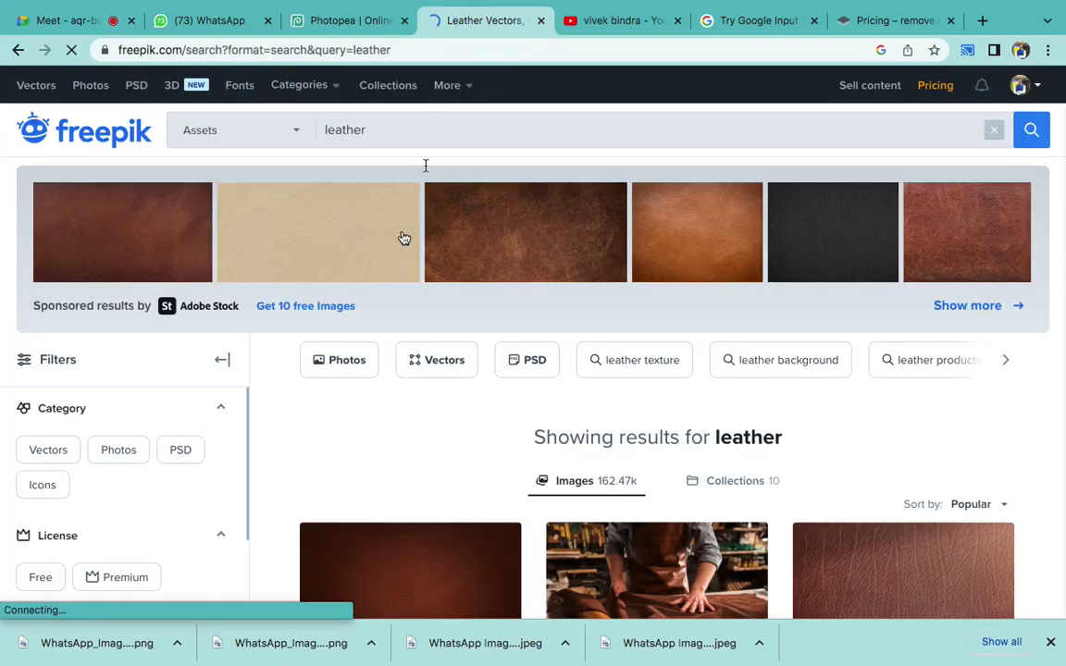
- Filter the leather results to the PSD category and Free license
scroll(398, 374, down, 3)
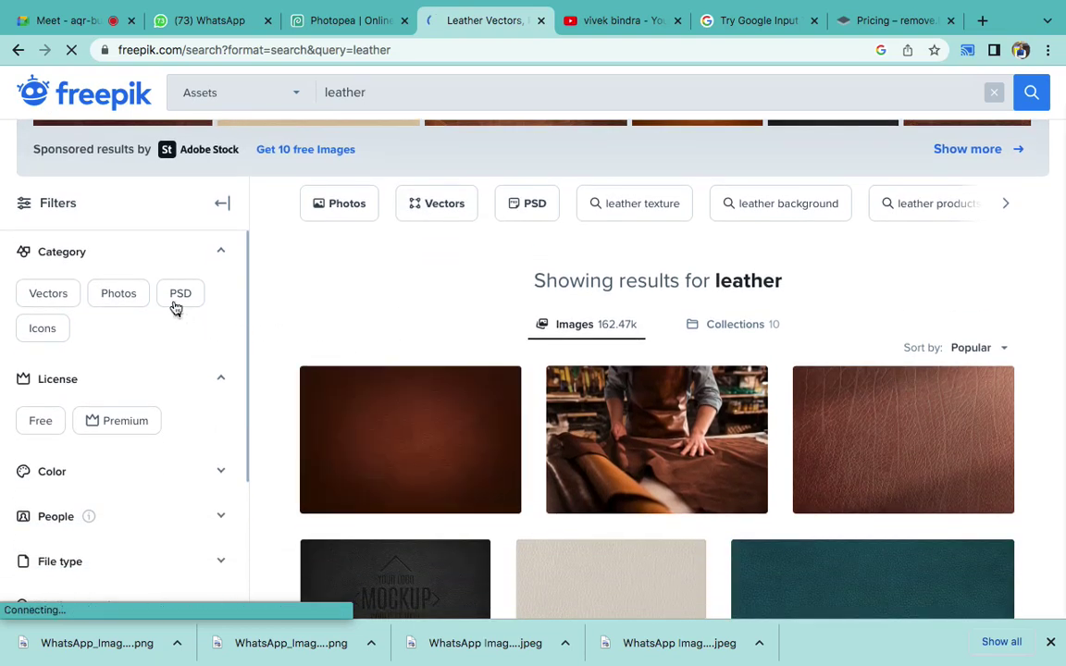
click(179, 296)
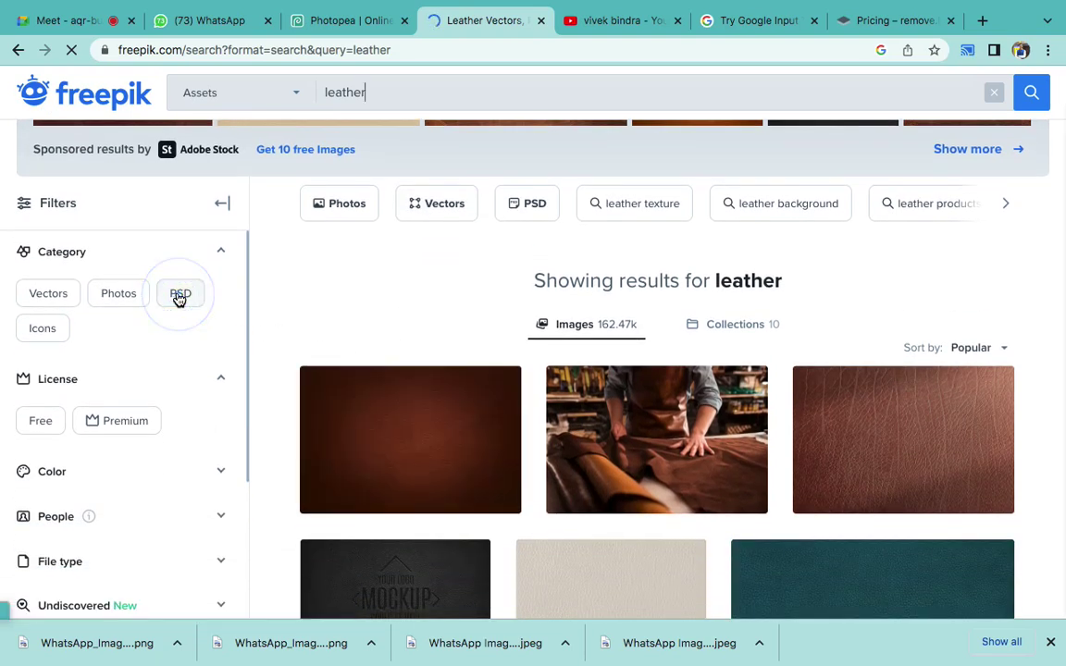
click(39, 420)
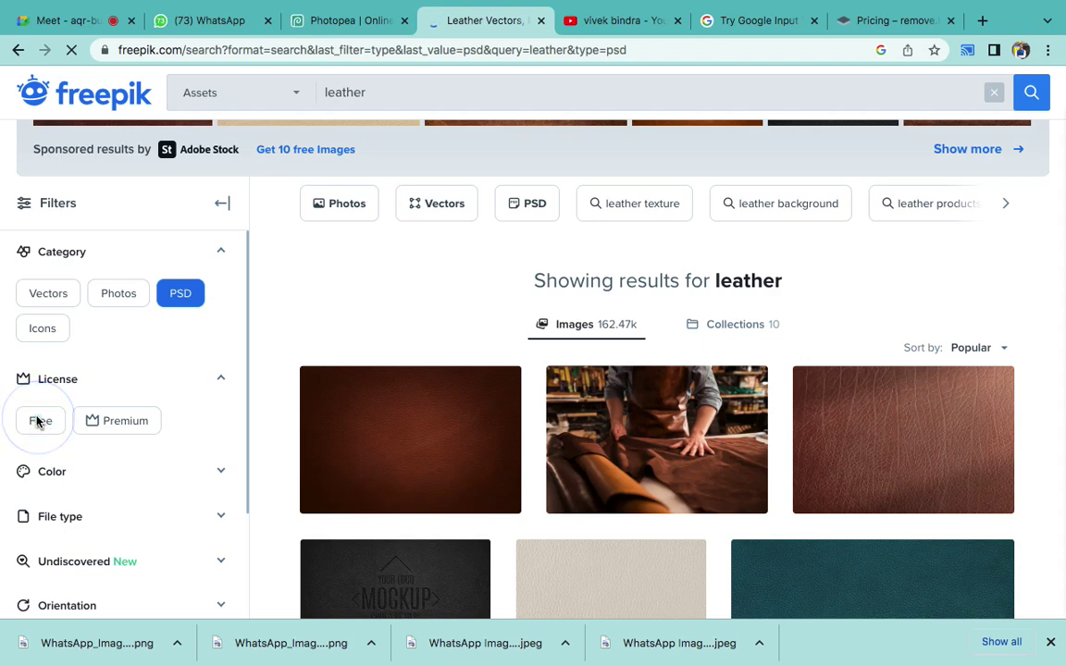
scroll(128, 437, down, 3)
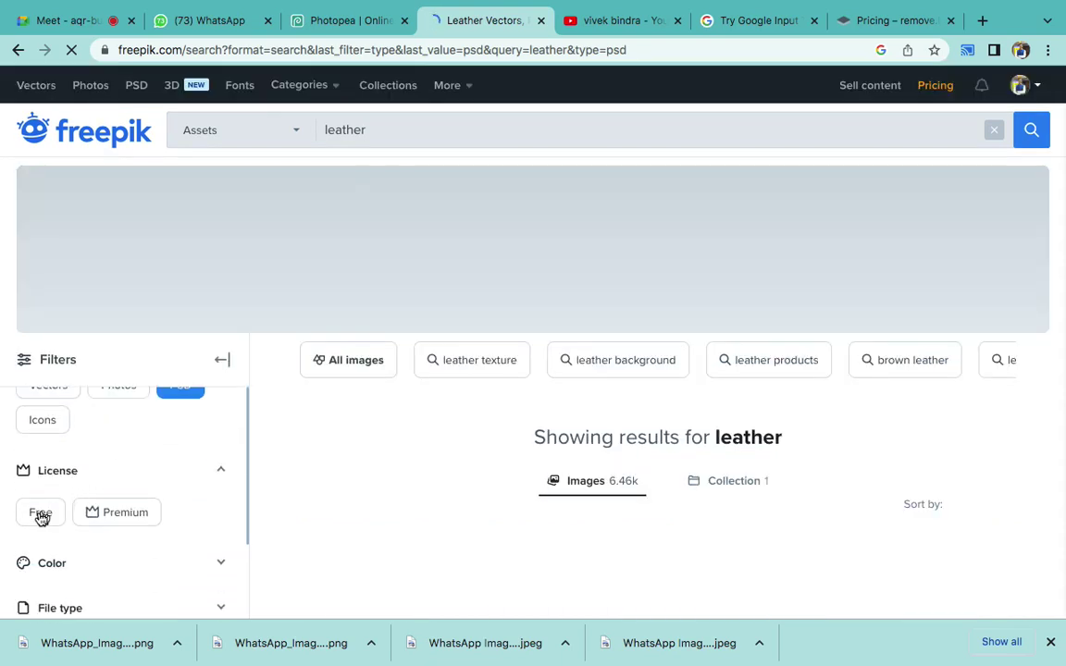
click(41, 515)
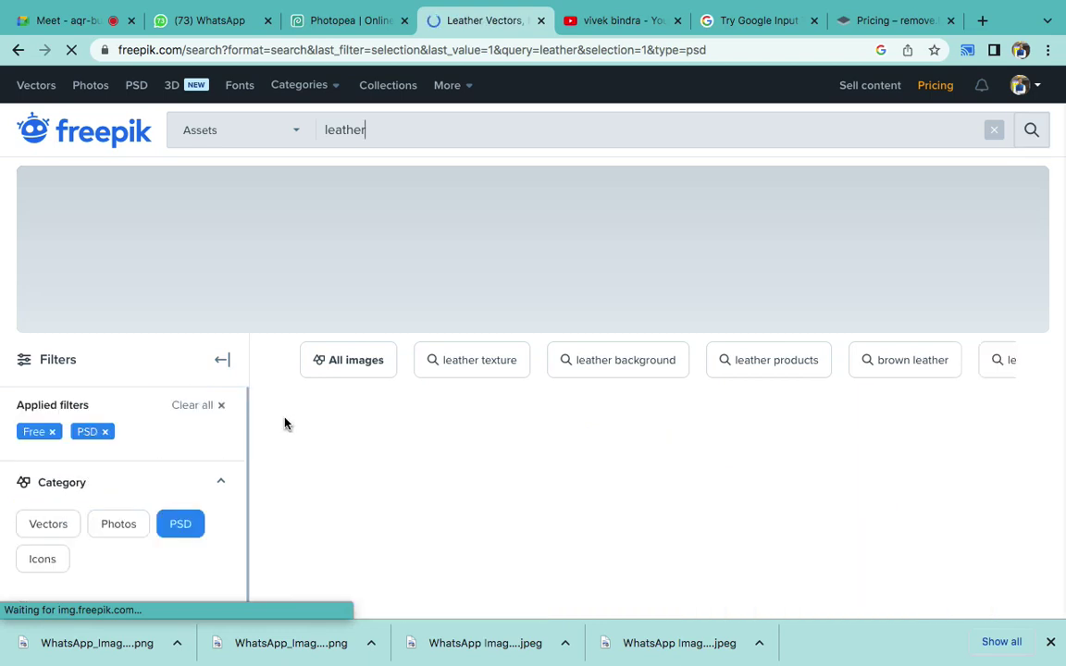
- Scroll through the free leather PSD mockups such as labels, shoes and bags
scroll(321, 432, down, 5)
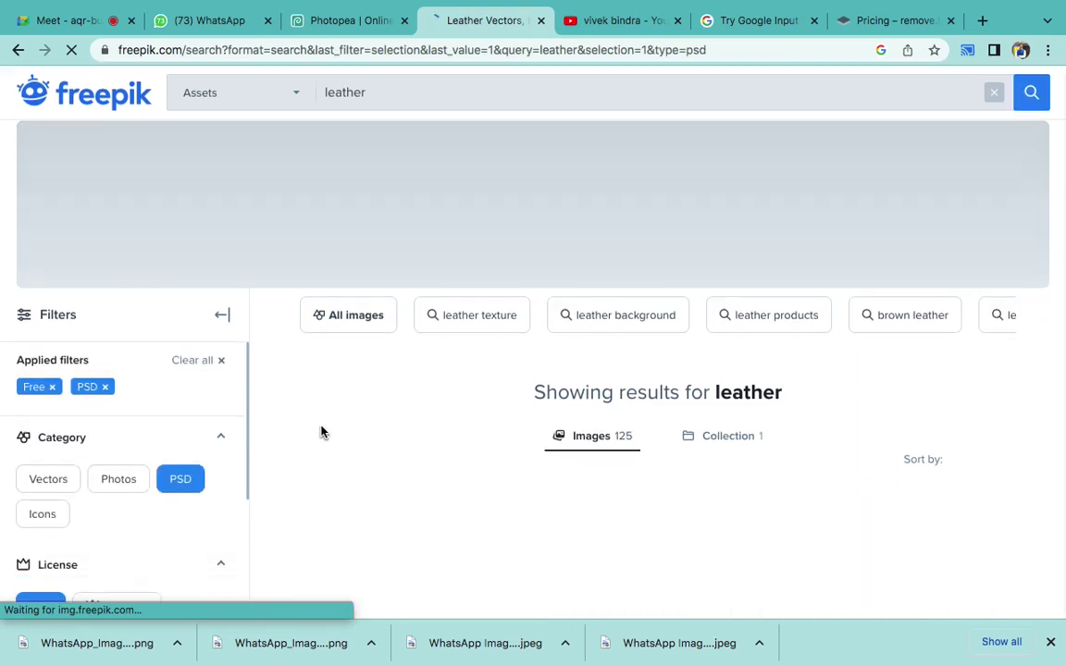
scroll(416, 445, down, 3)
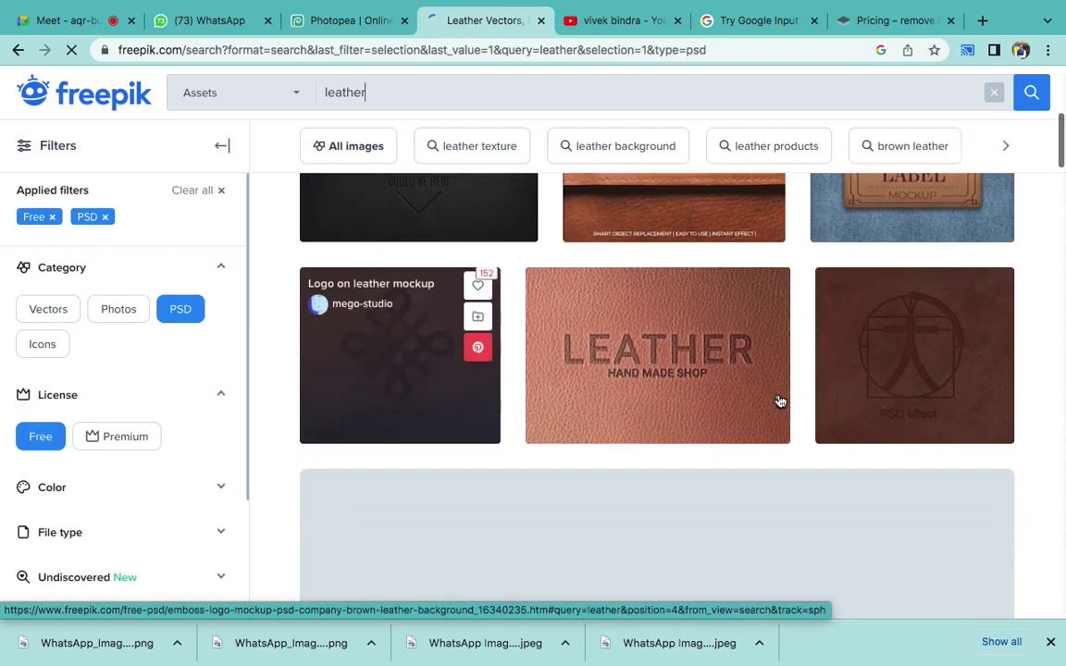
scroll(777, 400, up, 1)
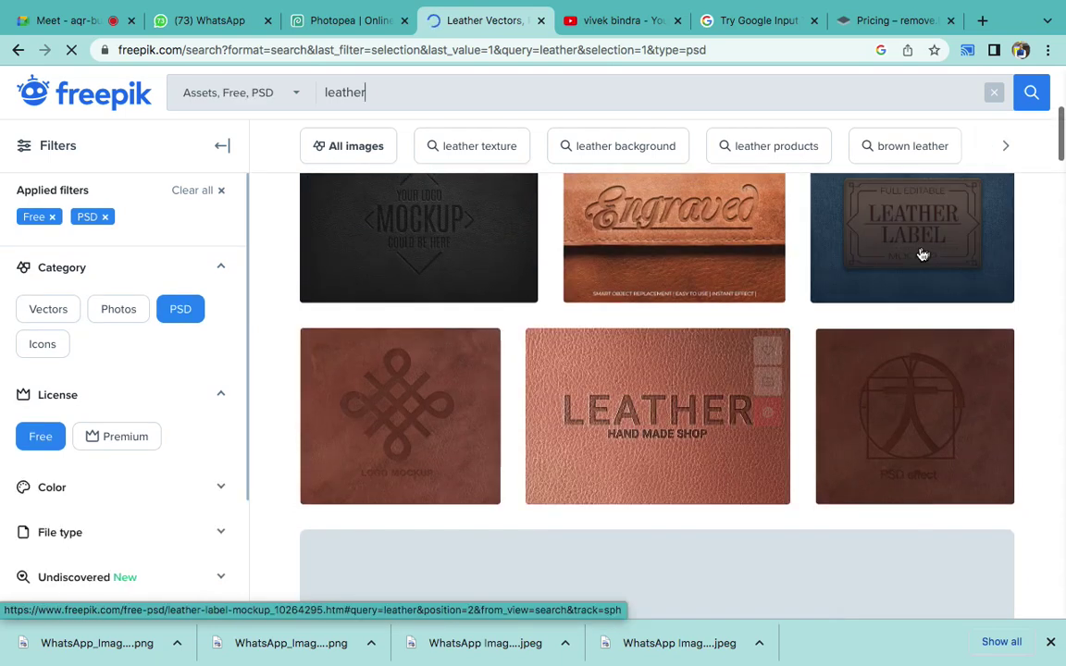
scroll(870, 373, down, 2)
scroll(870, 373, down, 3)
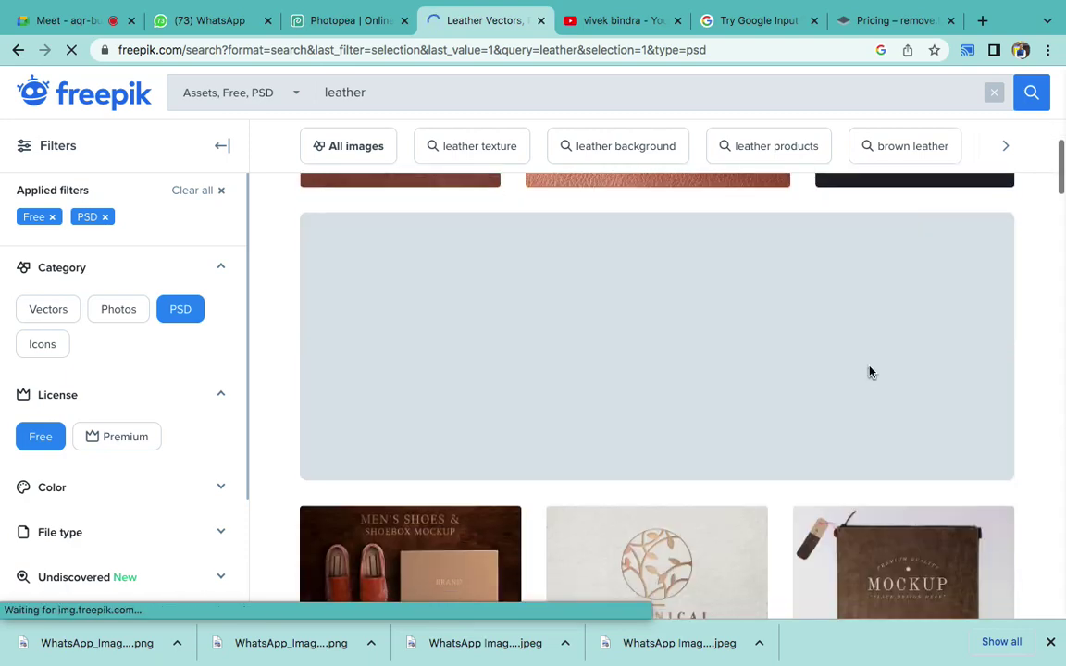
scroll(870, 373, down, 3)
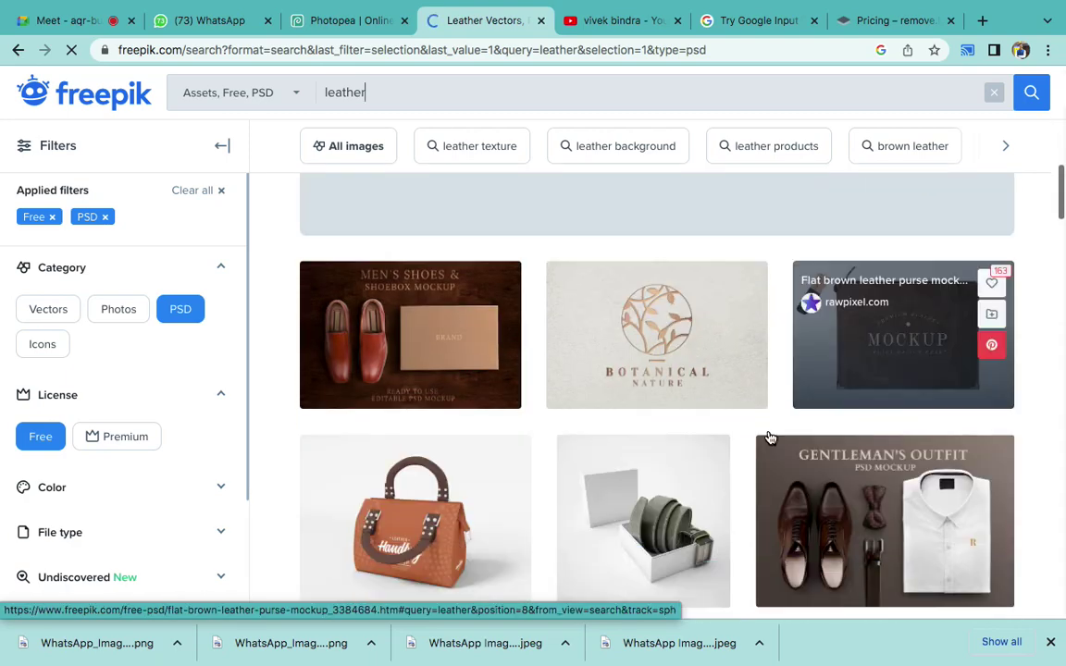
scroll(768, 436, down, 2)
scroll(770, 438, down, 1)
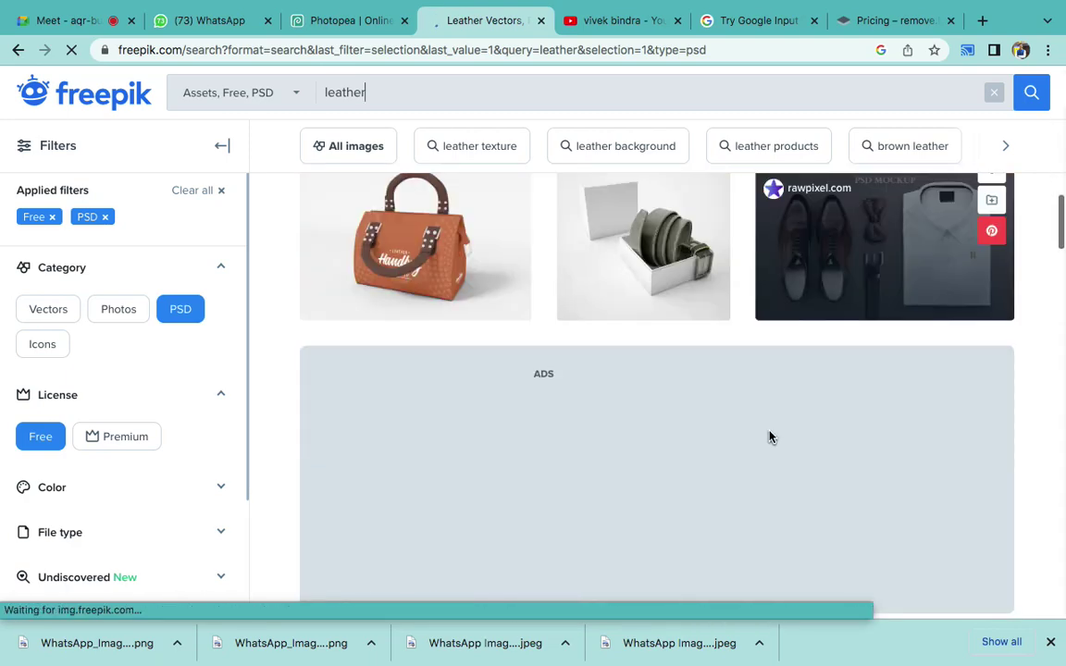
scroll(771, 437, down, 3)
scroll(770, 437, down, 3)
scroll(768, 437, down, 1)
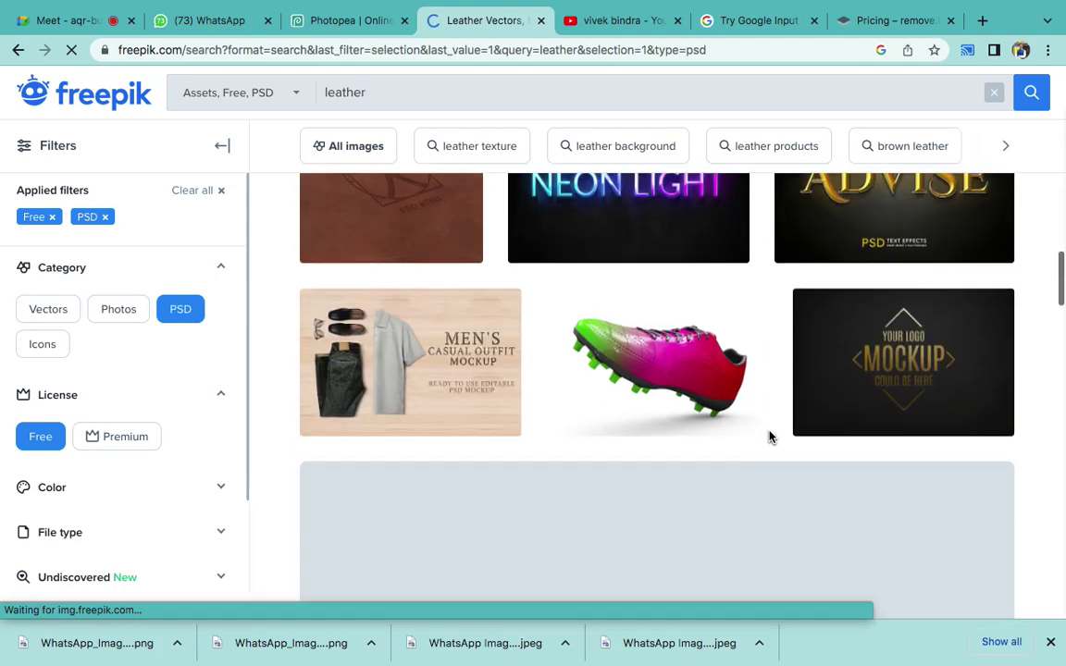
scroll(768, 437, down, 1)
scroll(767, 436, down, 1)
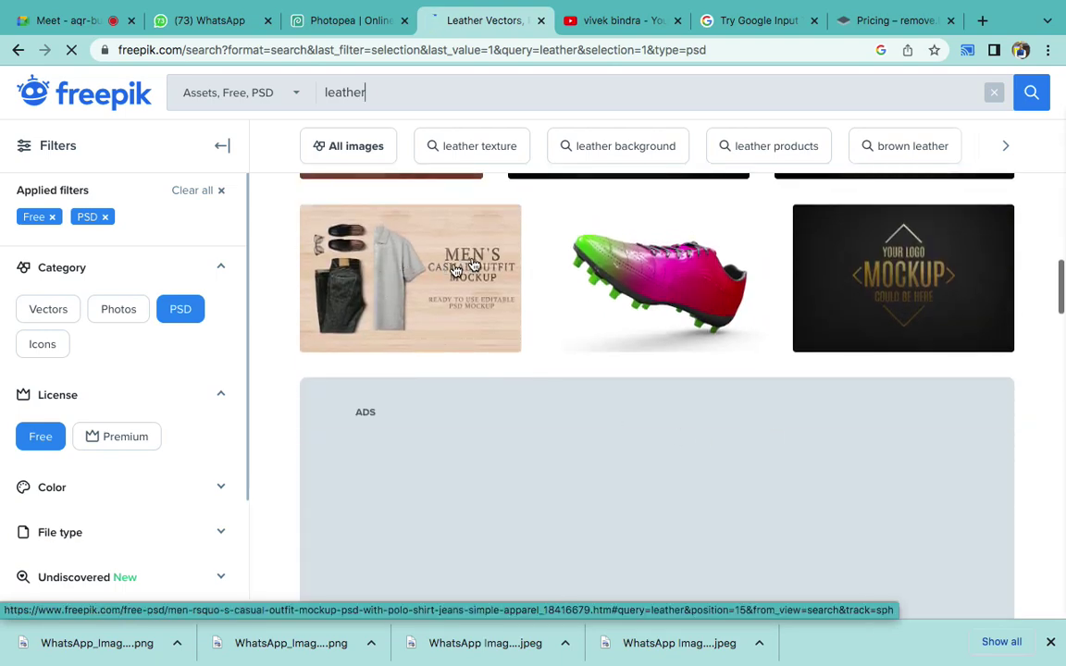
scroll(502, 426, down, 3)
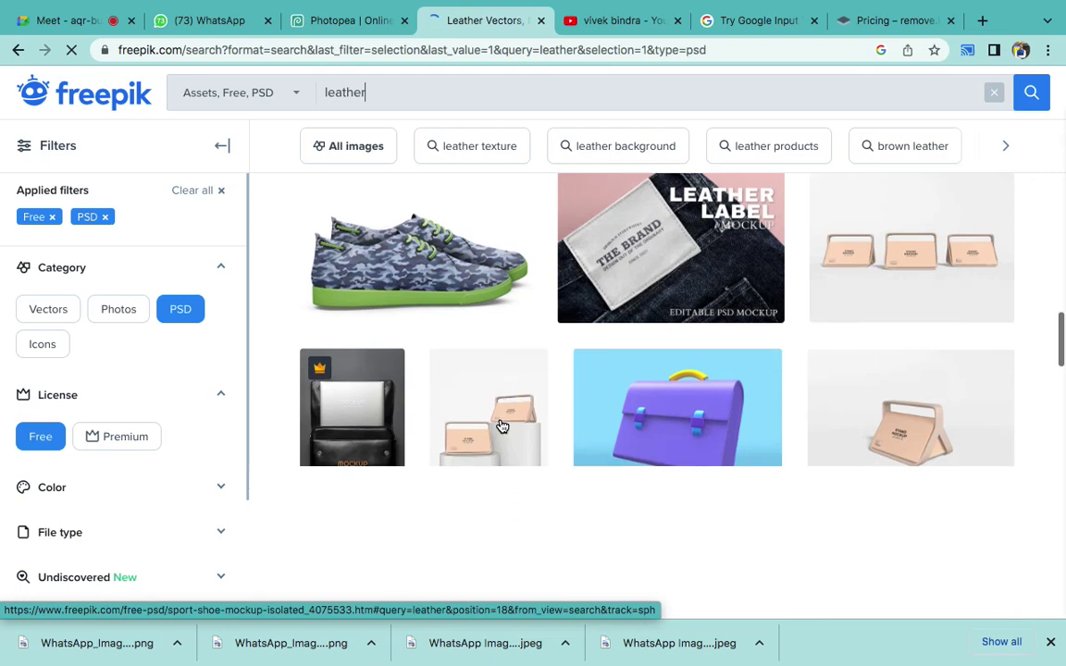
scroll(500, 426, down, 1)
scroll(500, 426, down, 1)
scroll(502, 389, down, 1)
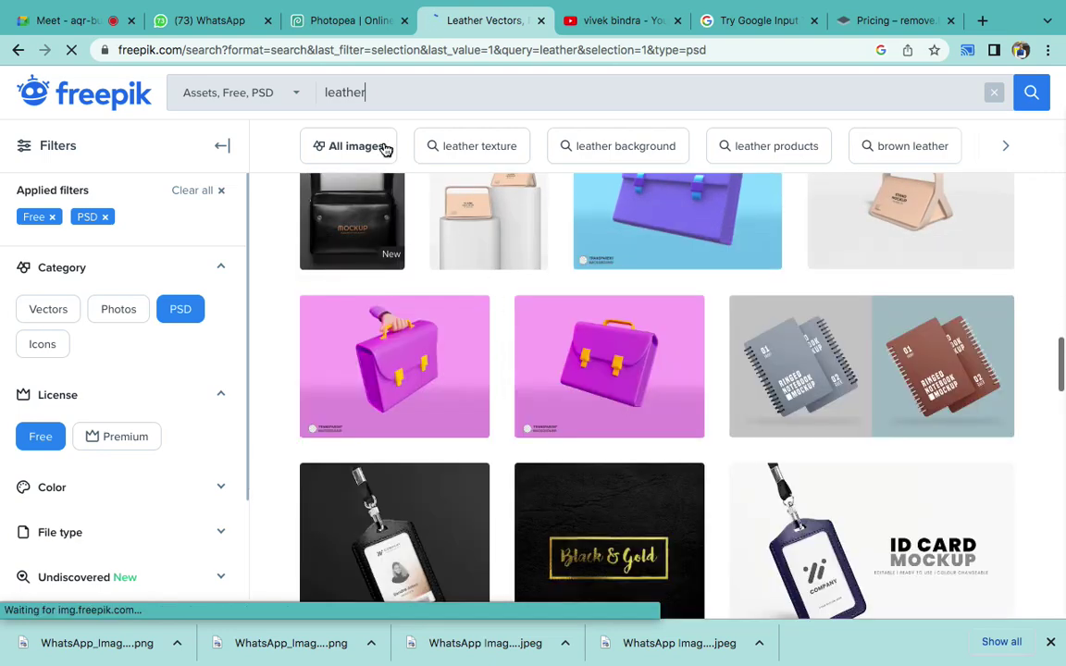
- Replace the search term with 'school' and open the first Back to School post template
double_click(357, 90)
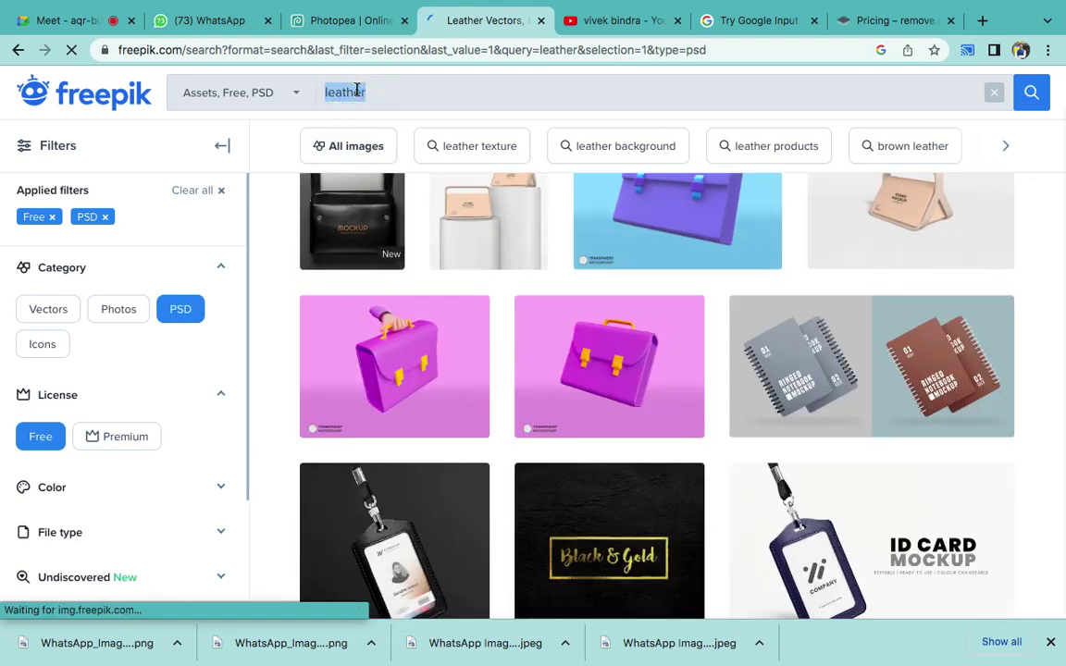
text(school)
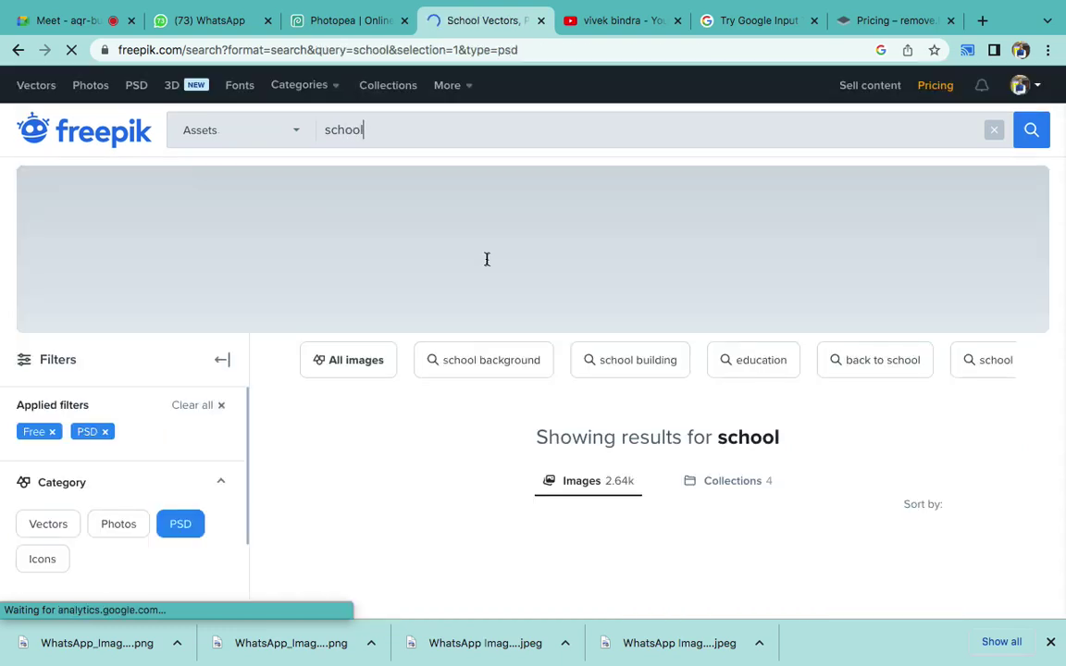
scroll(537, 448, down, 1)
scroll(540, 450, down, 1)
scroll(539, 452, down, 2)
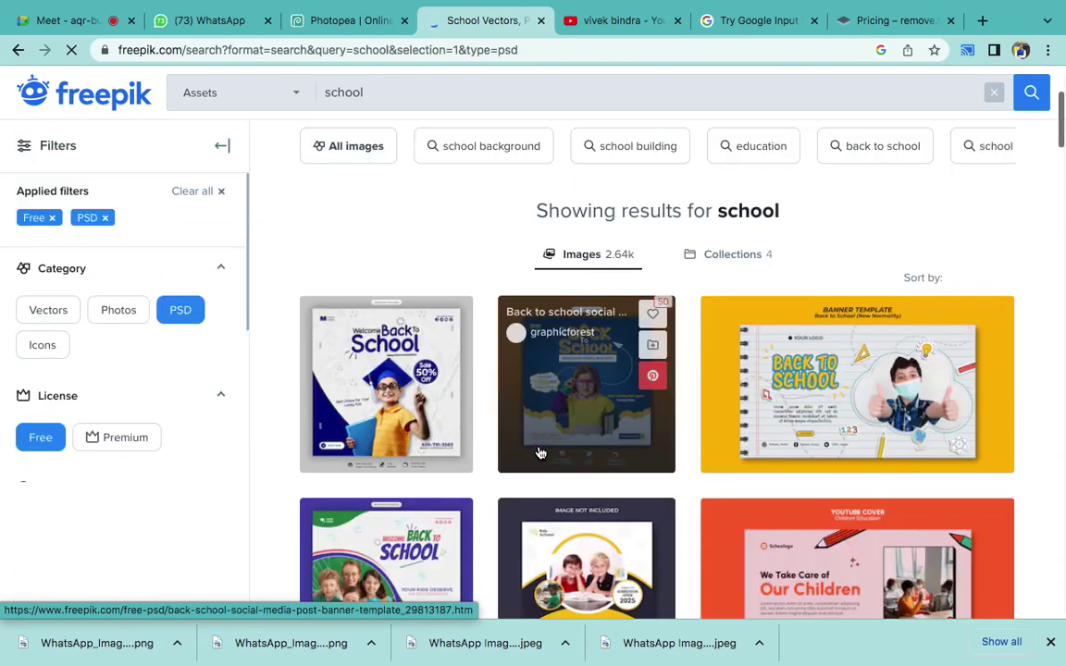
scroll(540, 451, down, 1)
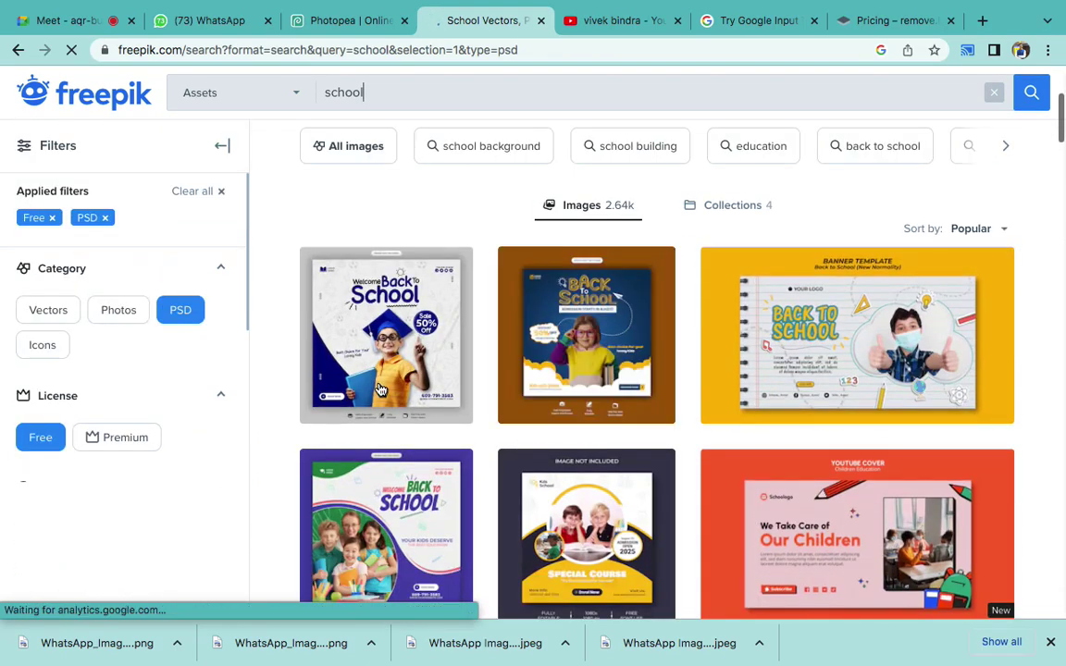
click(379, 389)
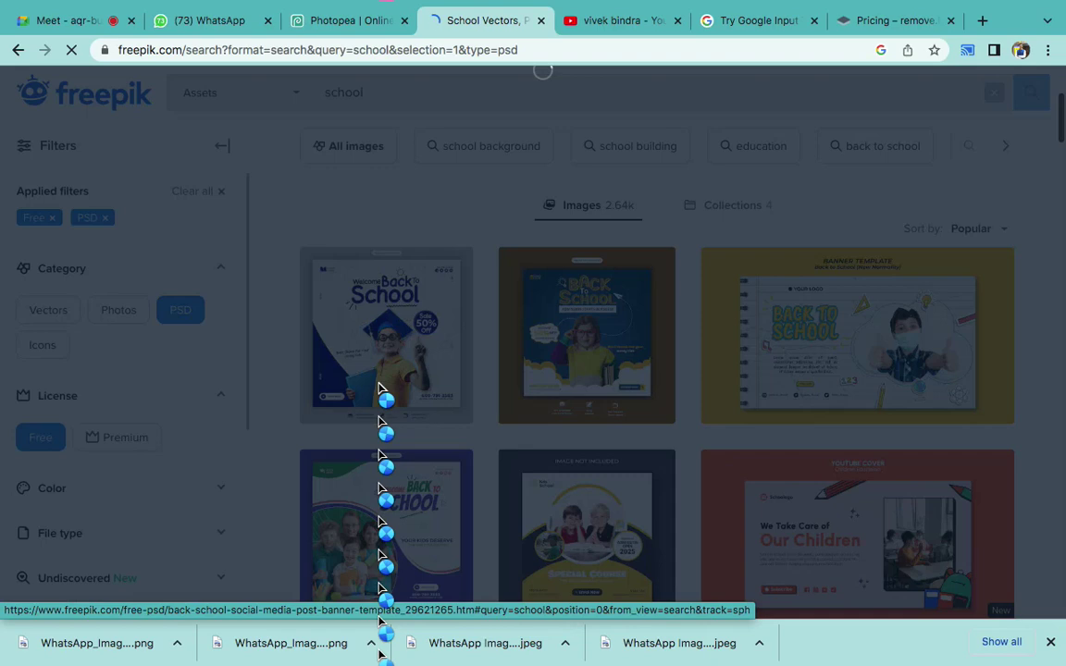
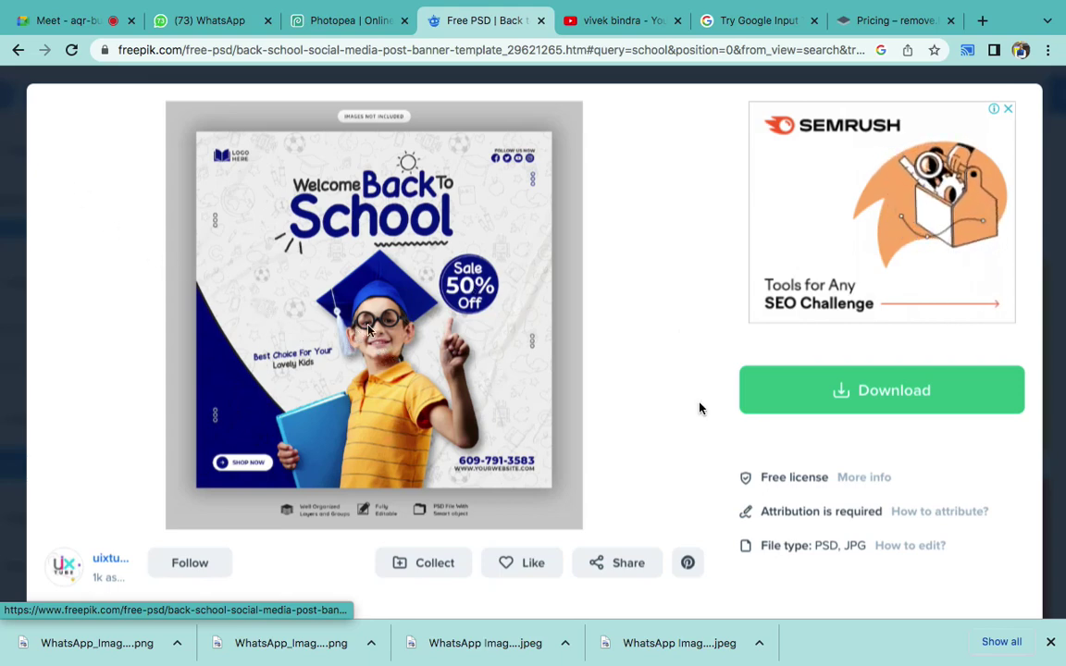
- Close the Back to School template preview and scroll down through Freepik's school PSD results
click(1043, 502)
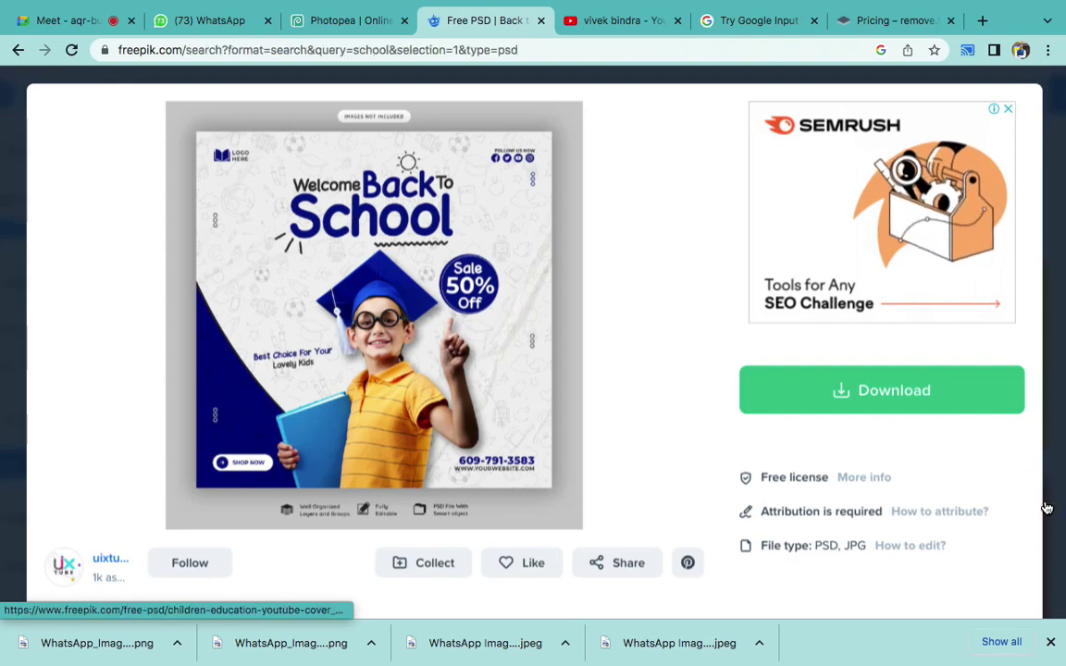
scroll(521, 321, down, 2)
scroll(521, 321, down, 3)
scroll(521, 322, down, 1)
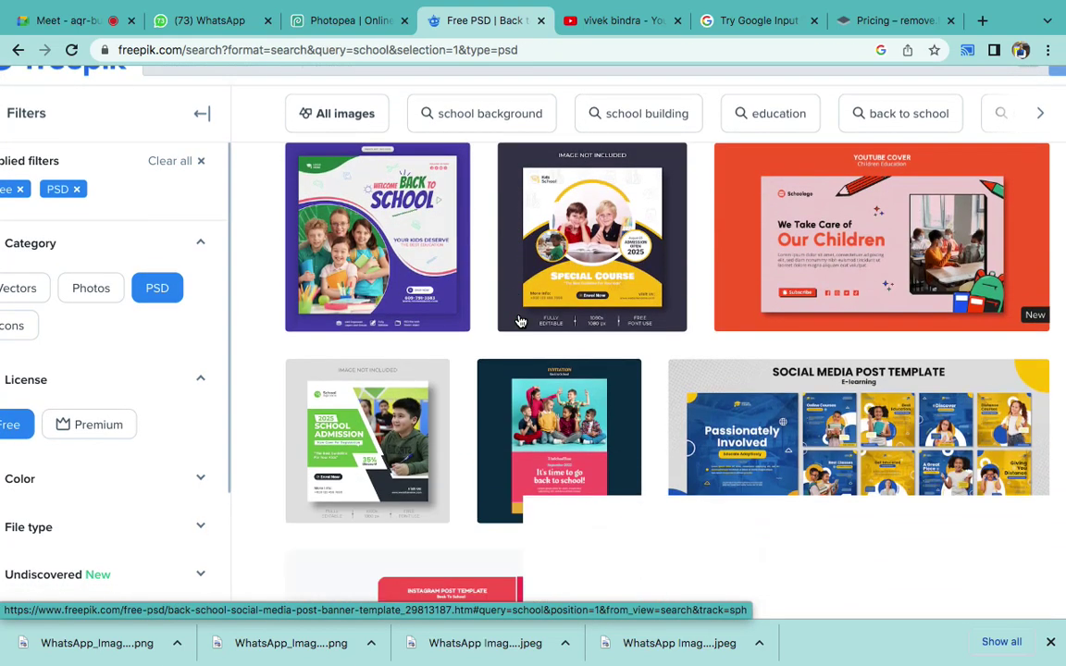
scroll(521, 321, down, 2)
scroll(942, 376, down, 5)
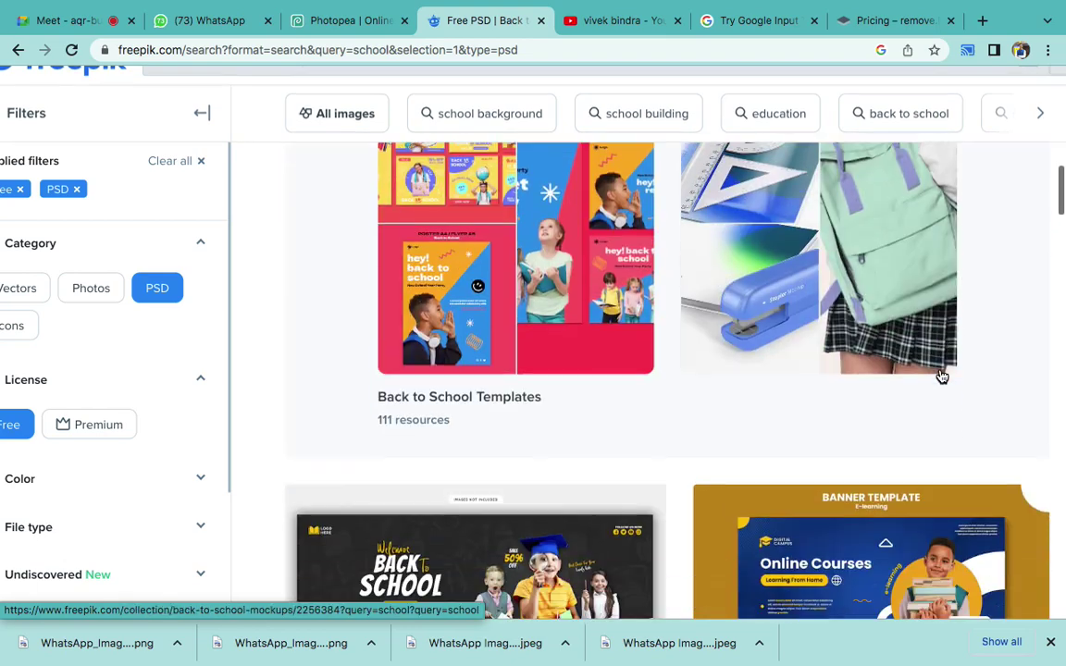
scroll(941, 375, down, 3)
scroll(941, 376, down, 1)
scroll(941, 376, down, 1)
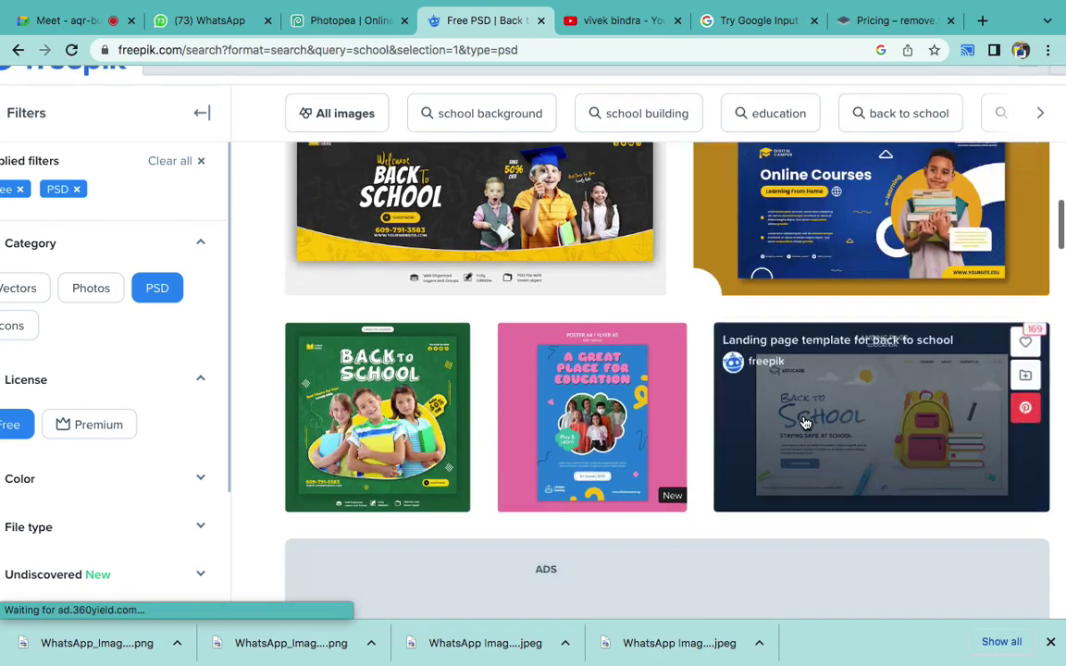
scroll(804, 422, down, 2)
scroll(804, 422, down, 1)
scroll(804, 422, down, 3)
scroll(804, 422, down, 3)
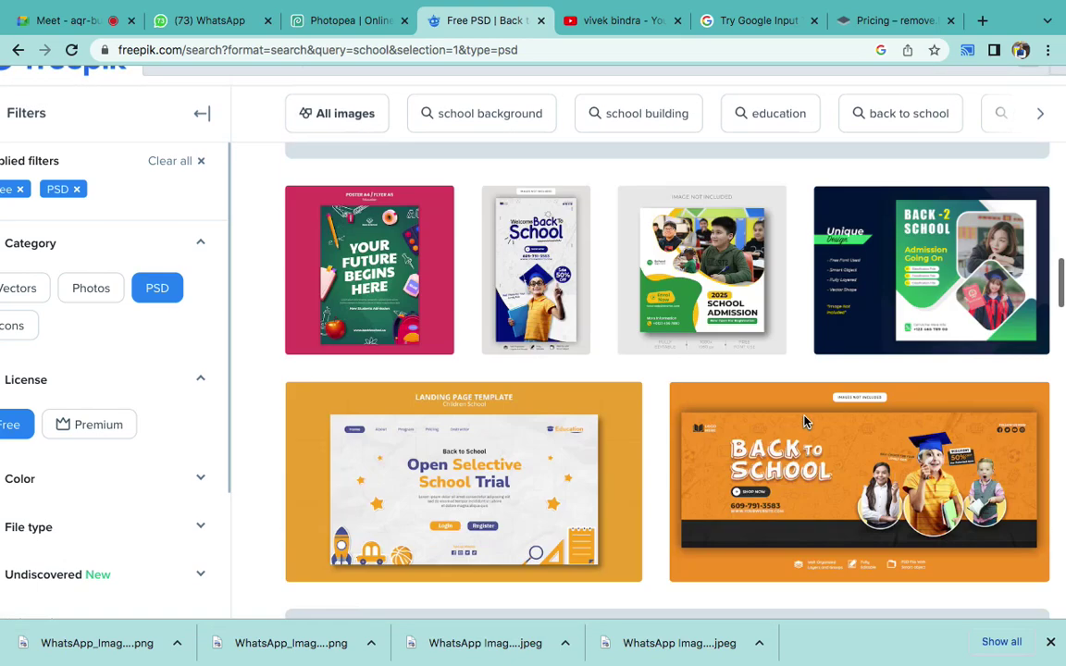
scroll(541, 287, down, 3)
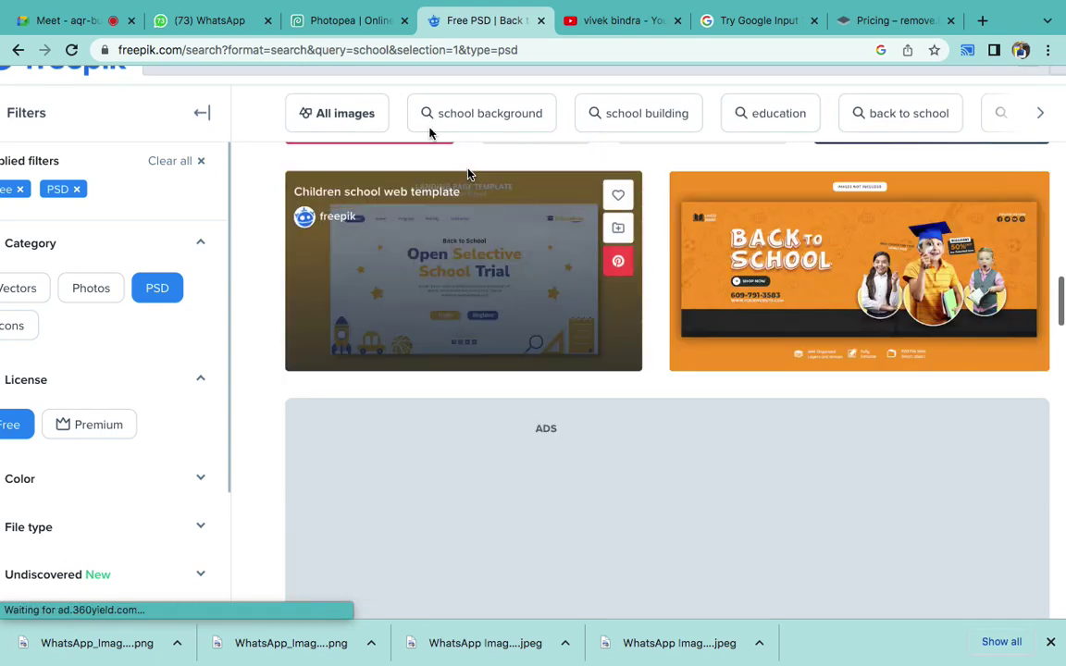
- Return to the IPL 221.psd poster in Photopea, zoom in, and select the Type tool
click(326, 22)
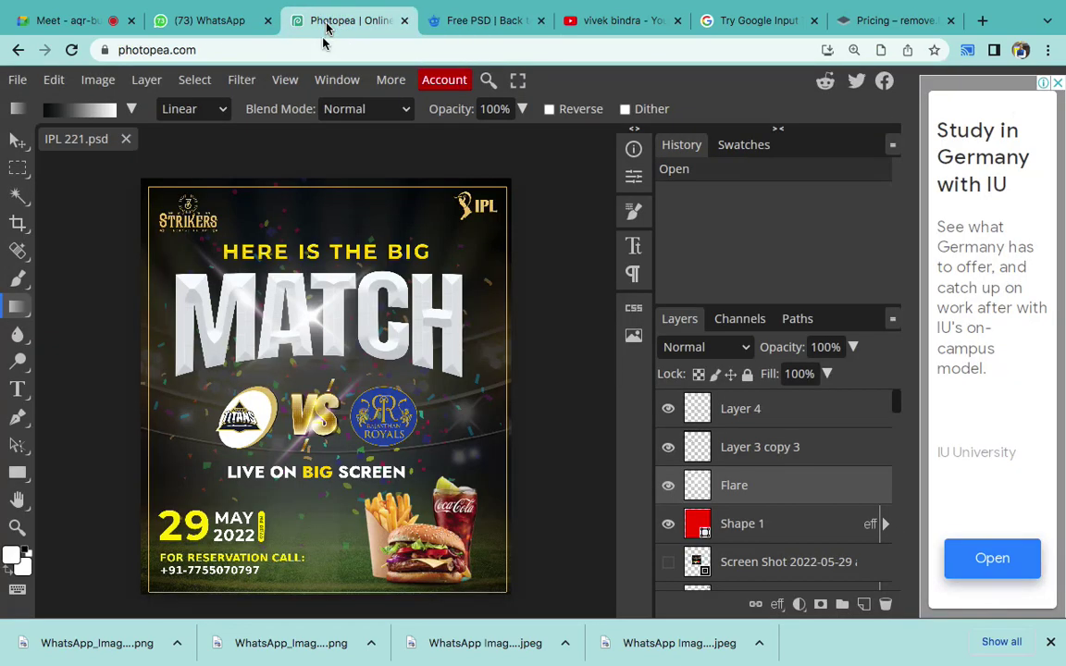
key(ctrl+plus)
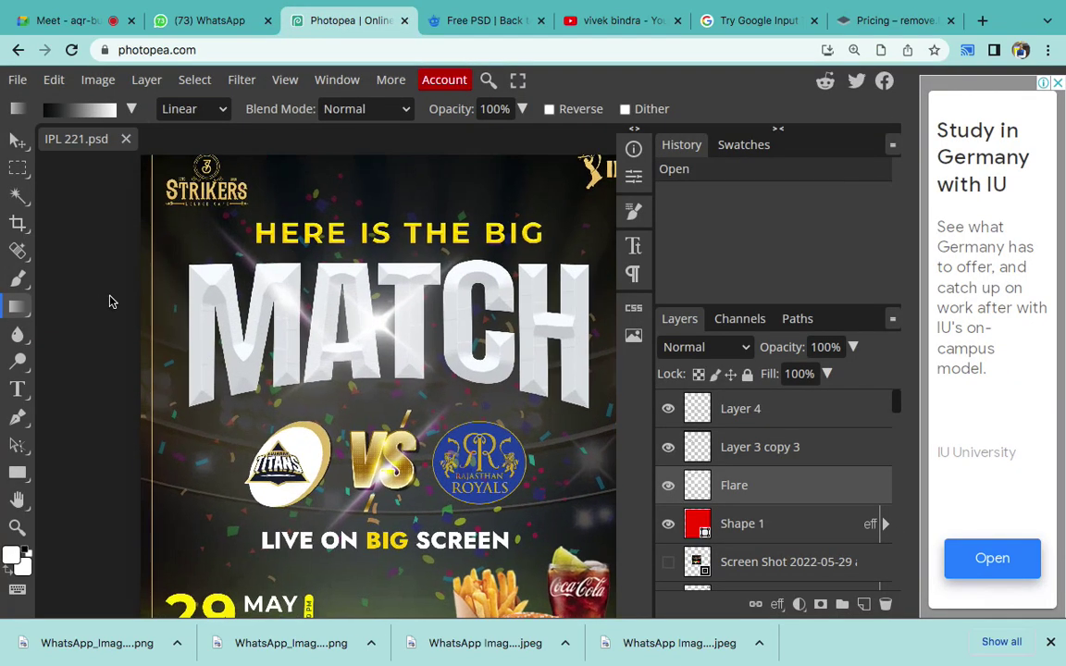
click(72, 22)
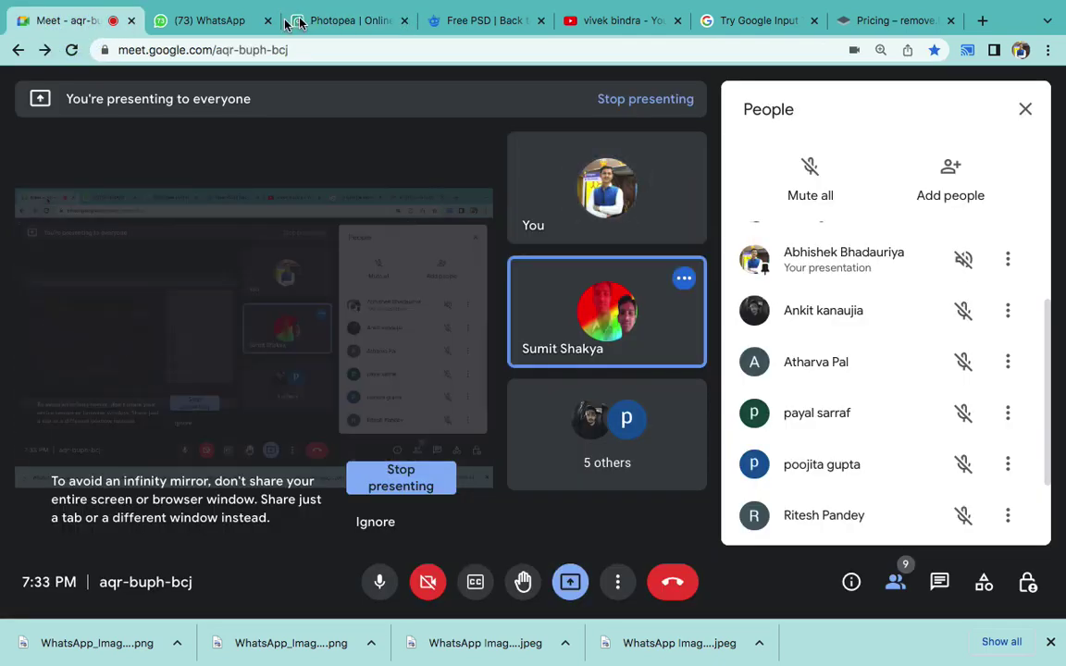
click(318, 20)
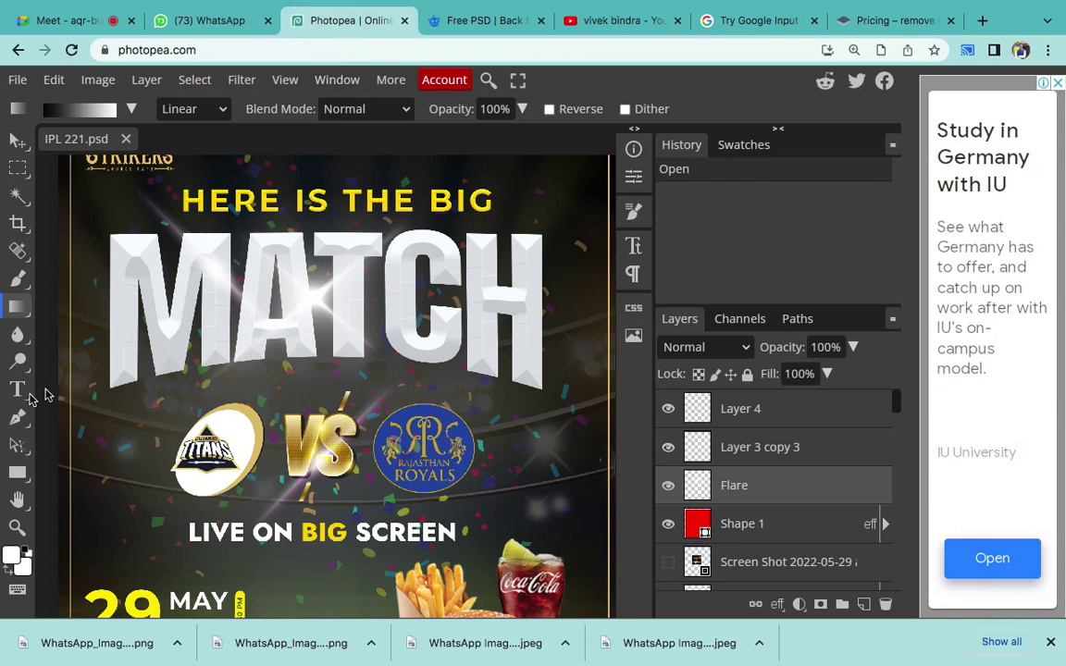
click(17, 389)
click(208, 313)
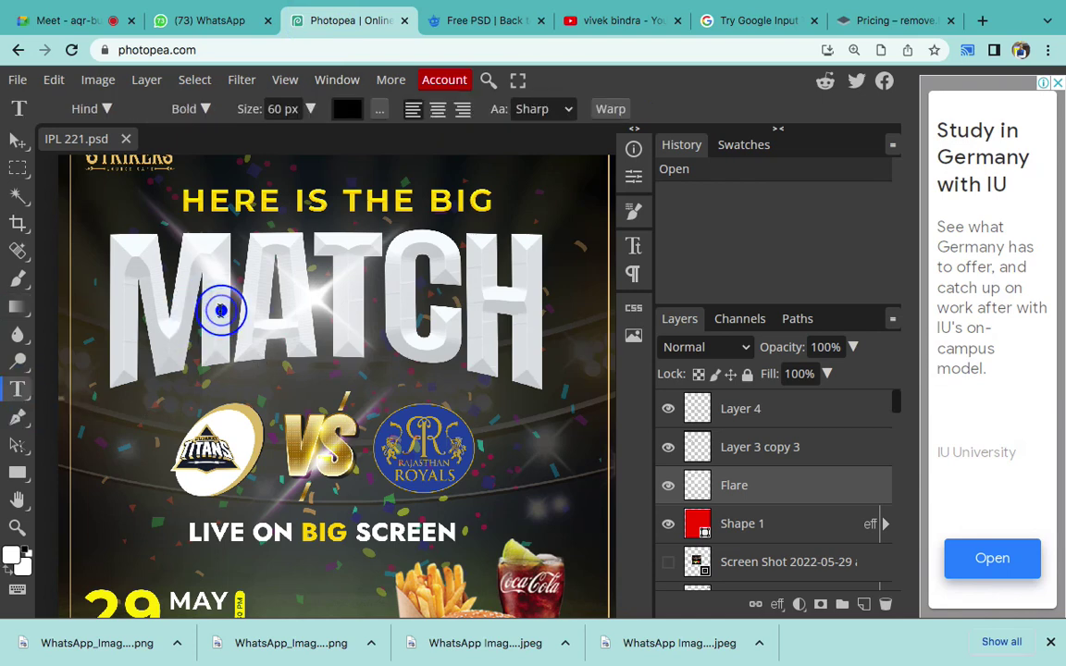
click(229, 310)
- Replace the headline word MATCH with RANK and commit the text edit
double_click(230, 311)
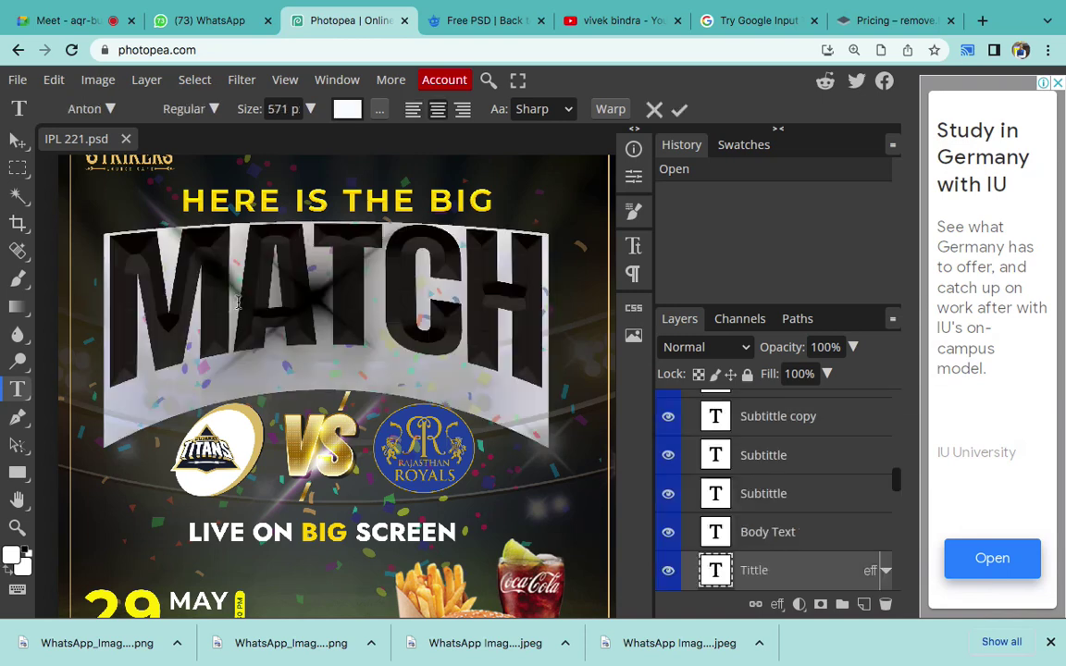
click(238, 303)
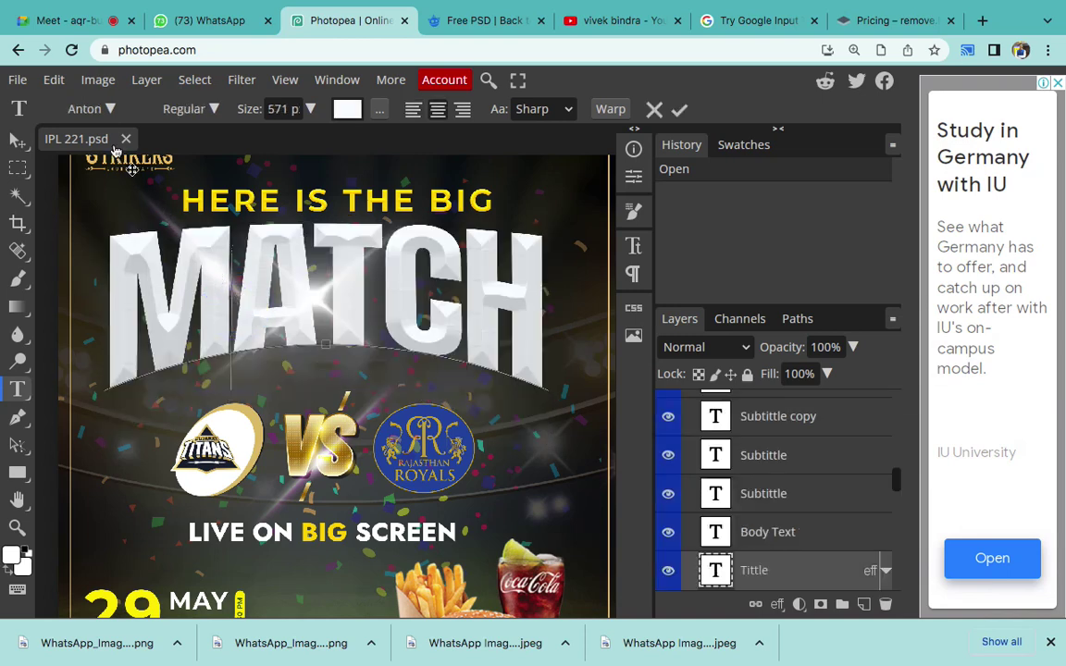
double_click(319, 333)
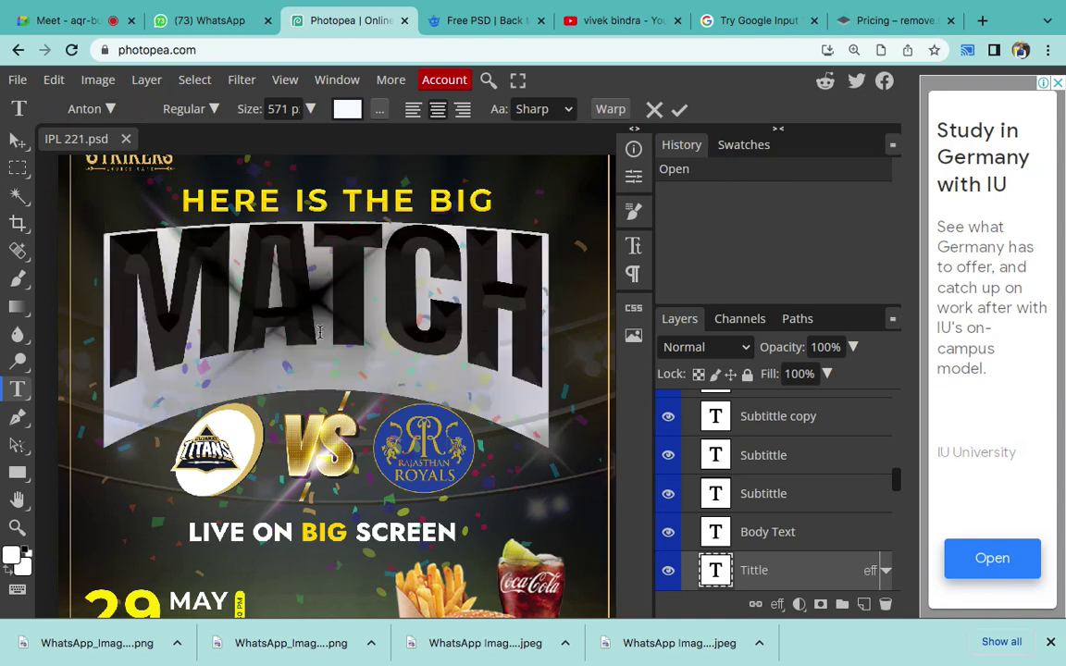
text(R)
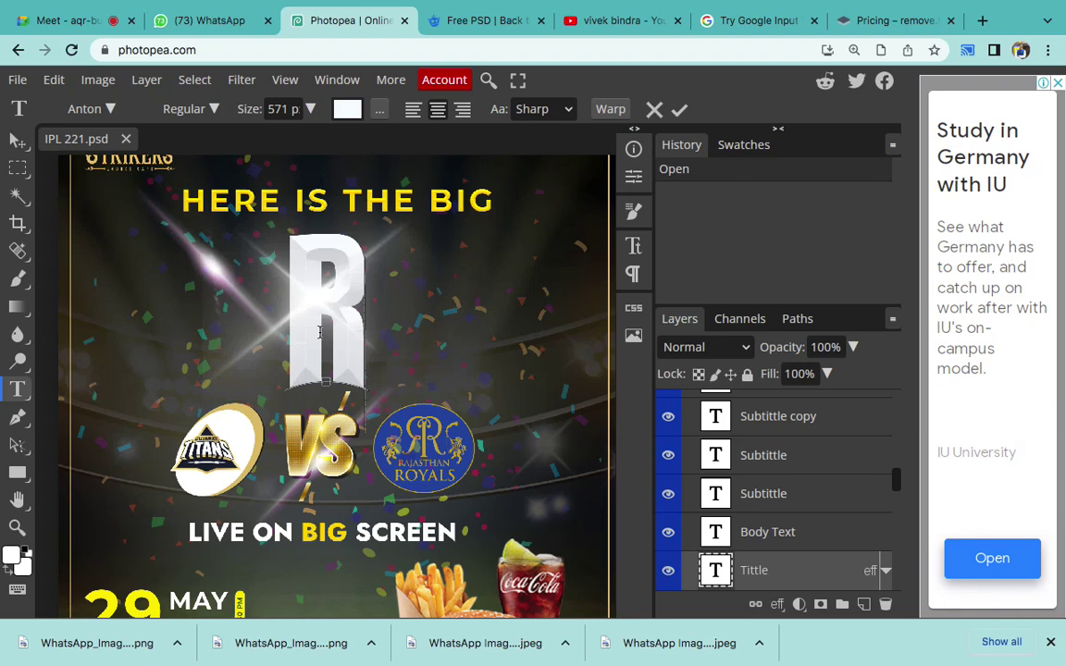
text(ANK)
click(680, 109)
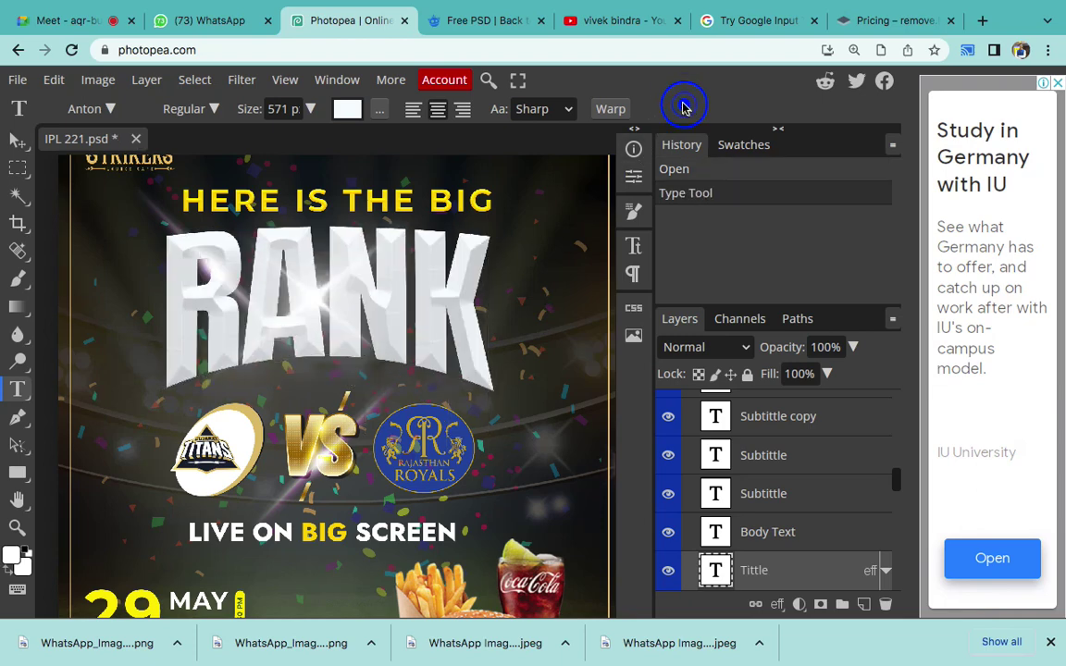
scroll(367, 332, down, 3)
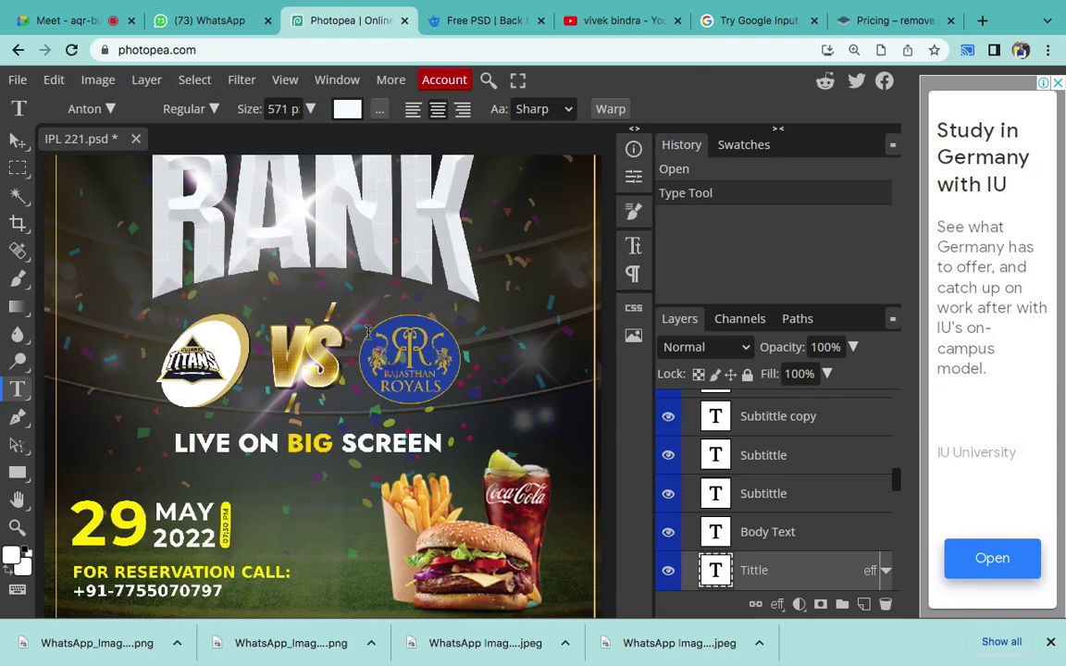
scroll(368, 332, down, 2)
scroll(367, 332, down, 2)
scroll(367, 332, down, 1)
scroll(367, 333, down, 2)
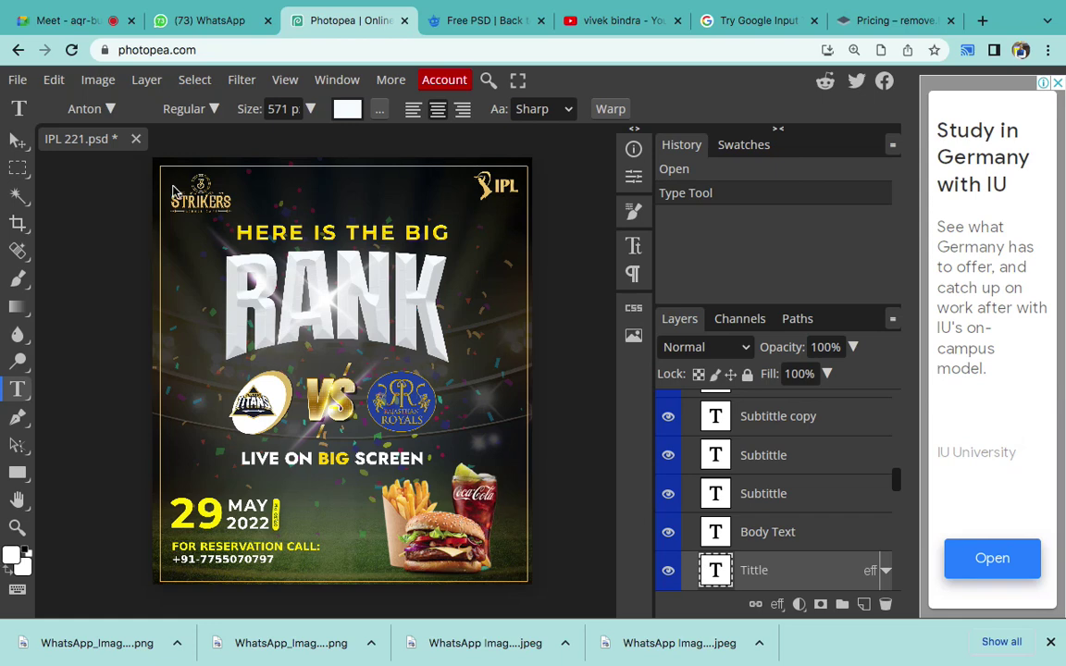
- Create a new 1280×1280 px white-background document, New Project.psd, via File > New
click(19, 81)
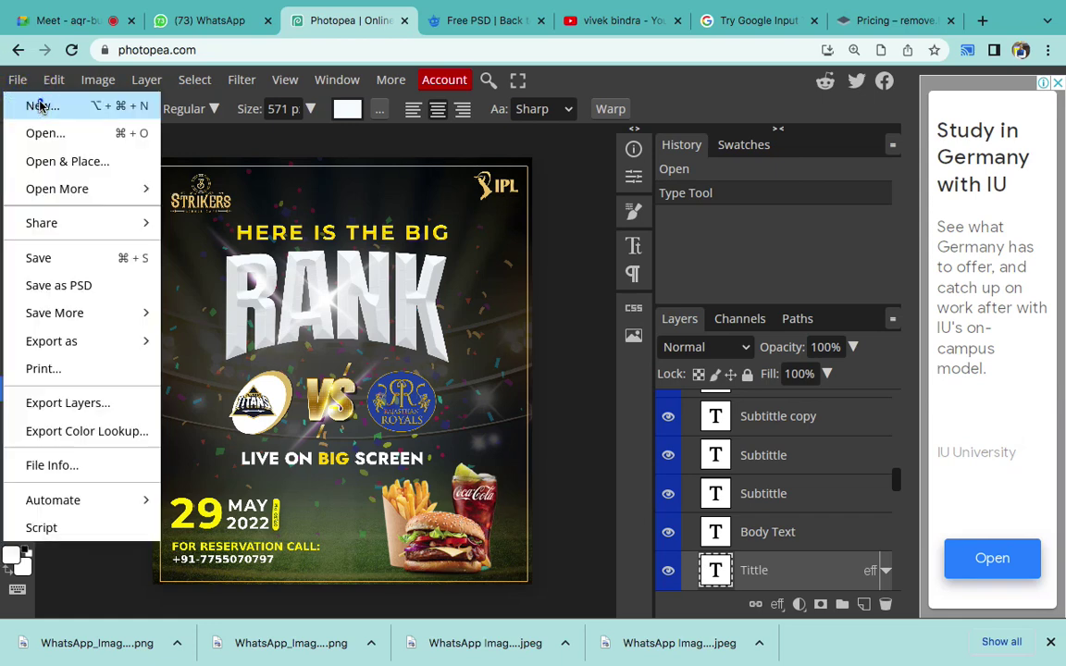
click(40, 105)
click(172, 305)
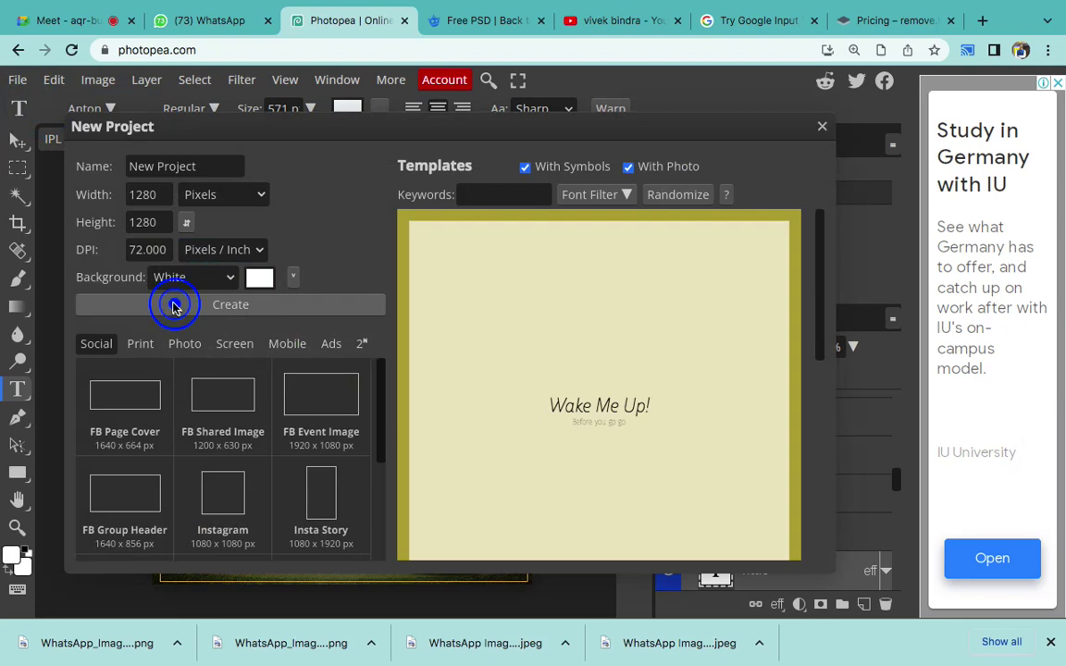
click(76, 139)
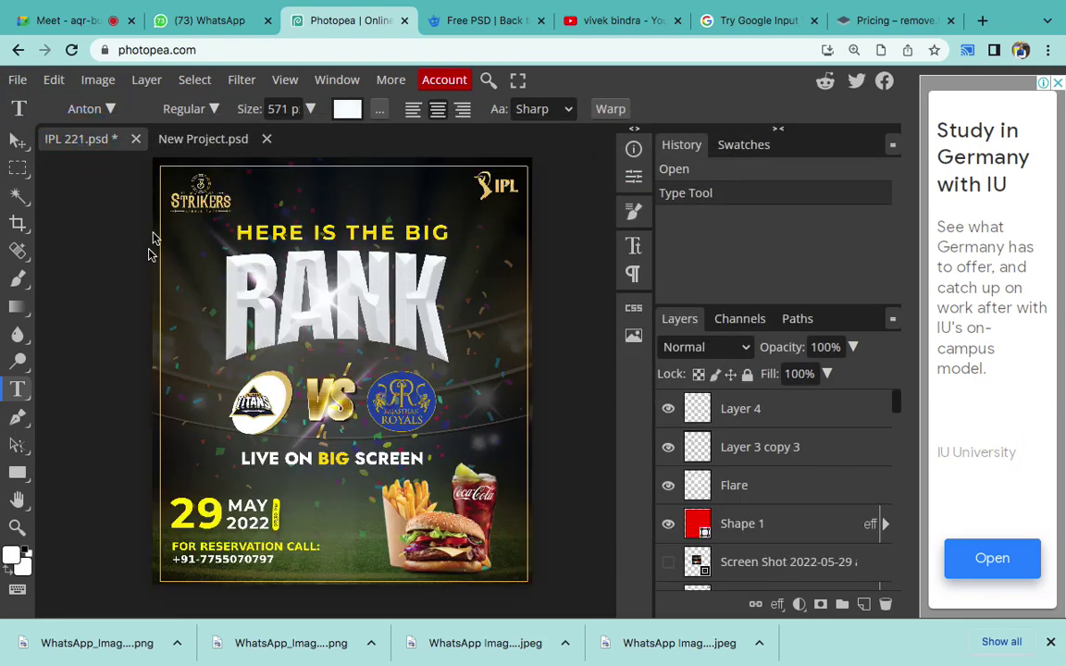
click(182, 148)
right_click(17, 473)
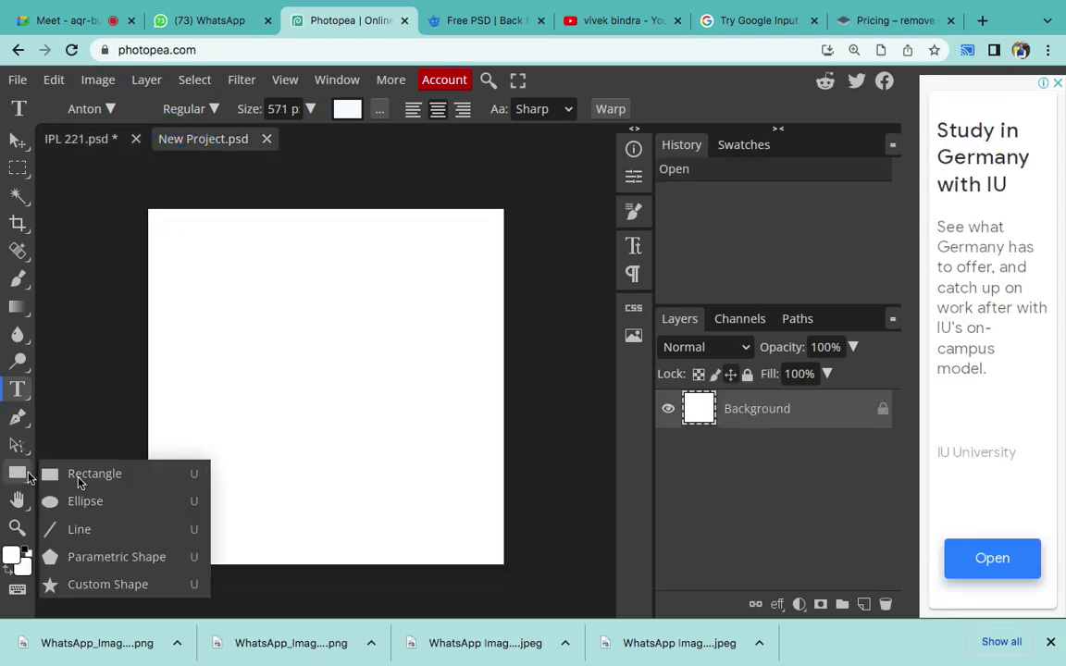
- Draw a red-filled rounded rectangle, Shape 1, spanning nearly the whole canvas
click(83, 475)
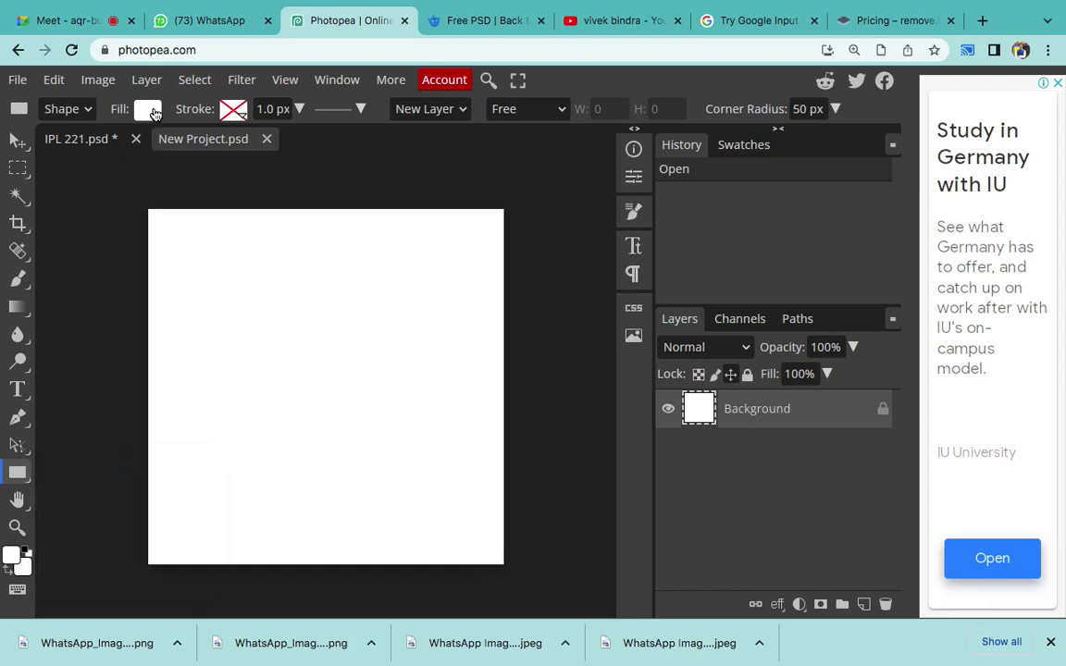
click(148, 110)
click(155, 210)
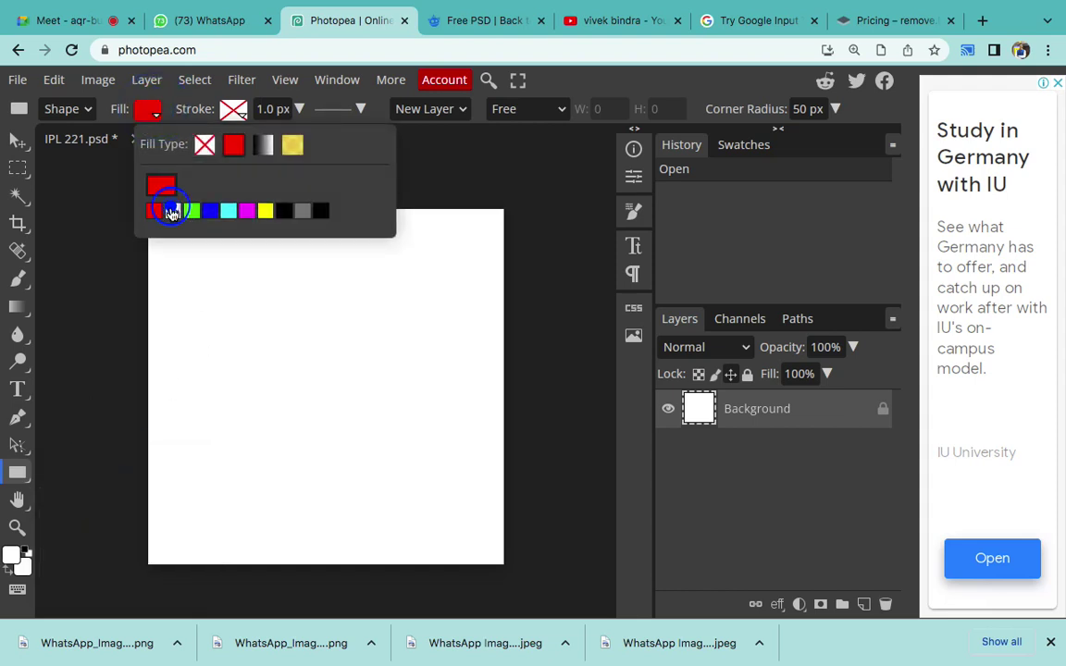
click(563, 321)
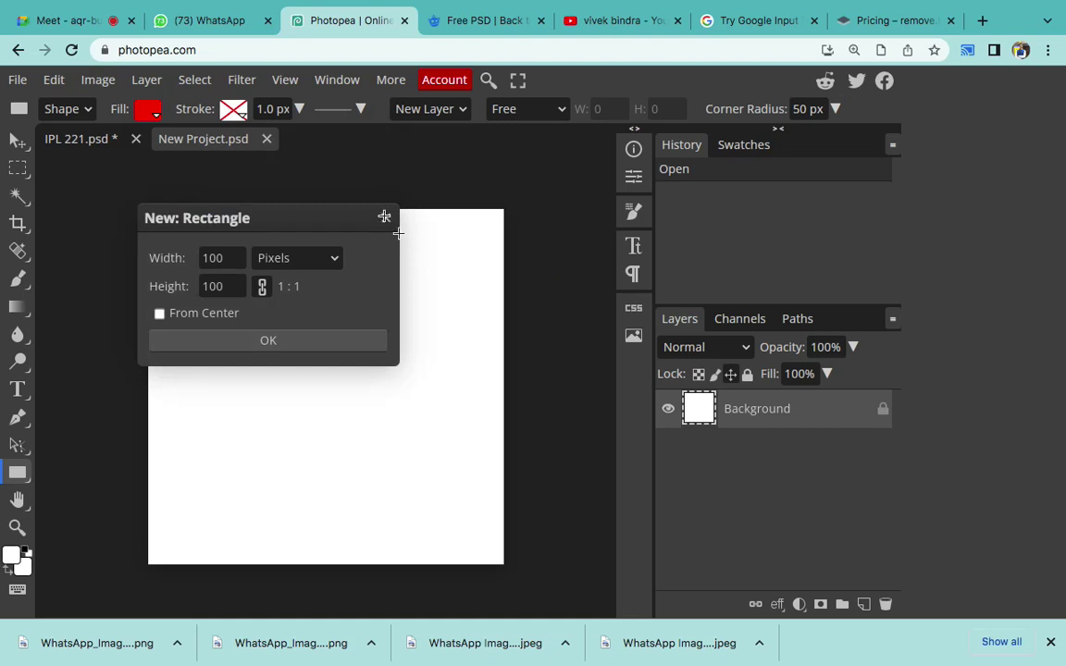
click(384, 216)
drag(156, 217, 493, 556)
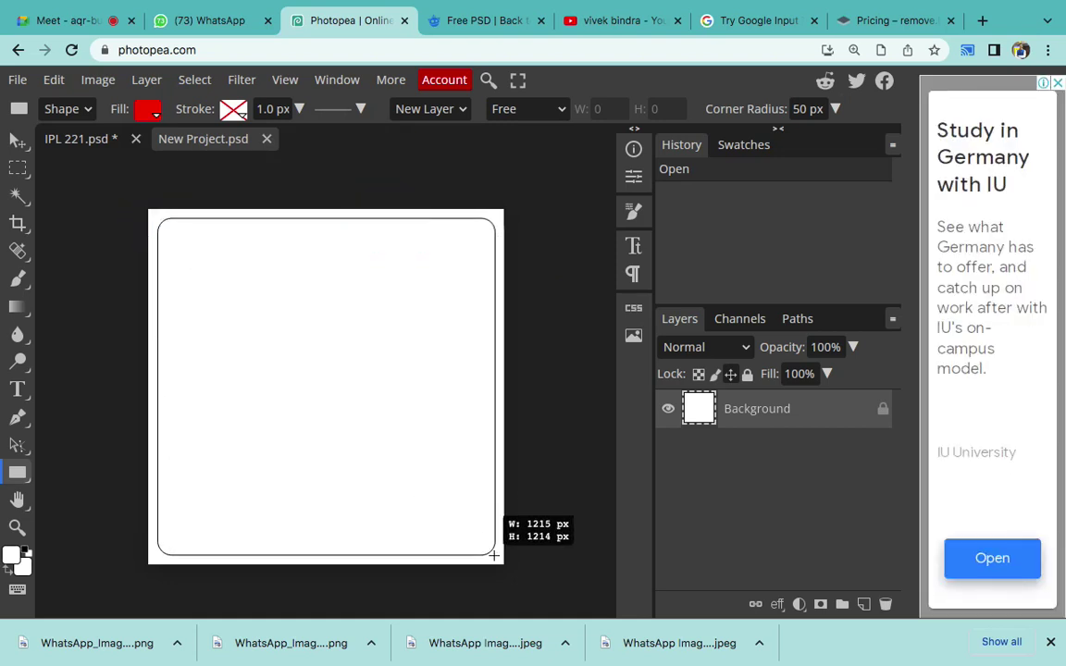
drag(493, 555, 493, 557)
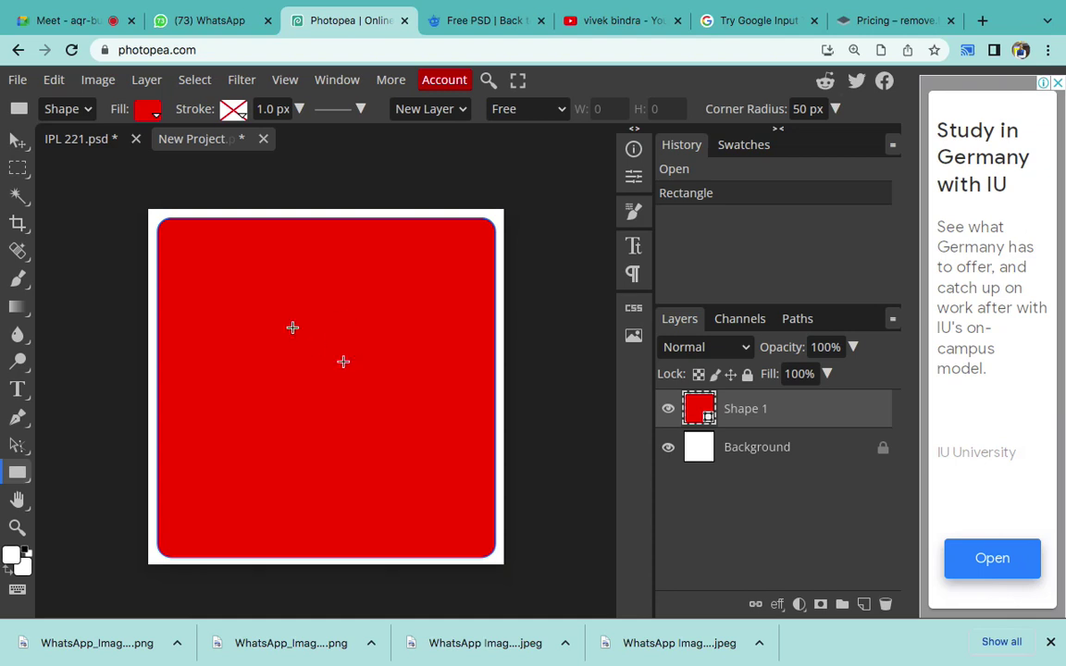
- Remove Shape 1's fill and give it a solid outline about 2.8 px wide
click(150, 113)
click(202, 148)
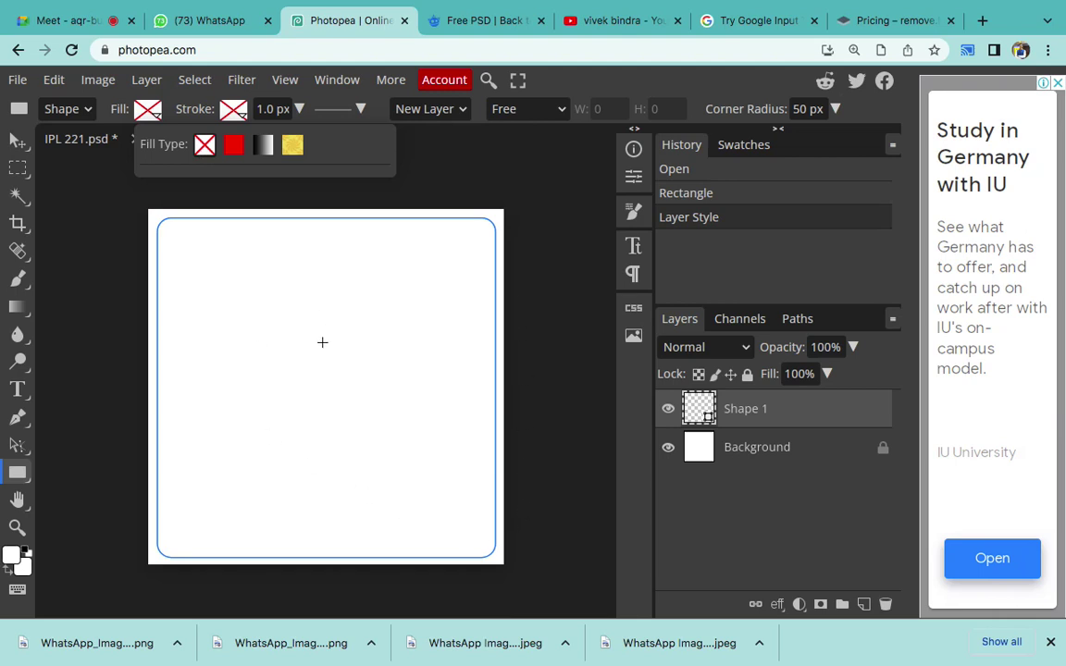
click(233, 110)
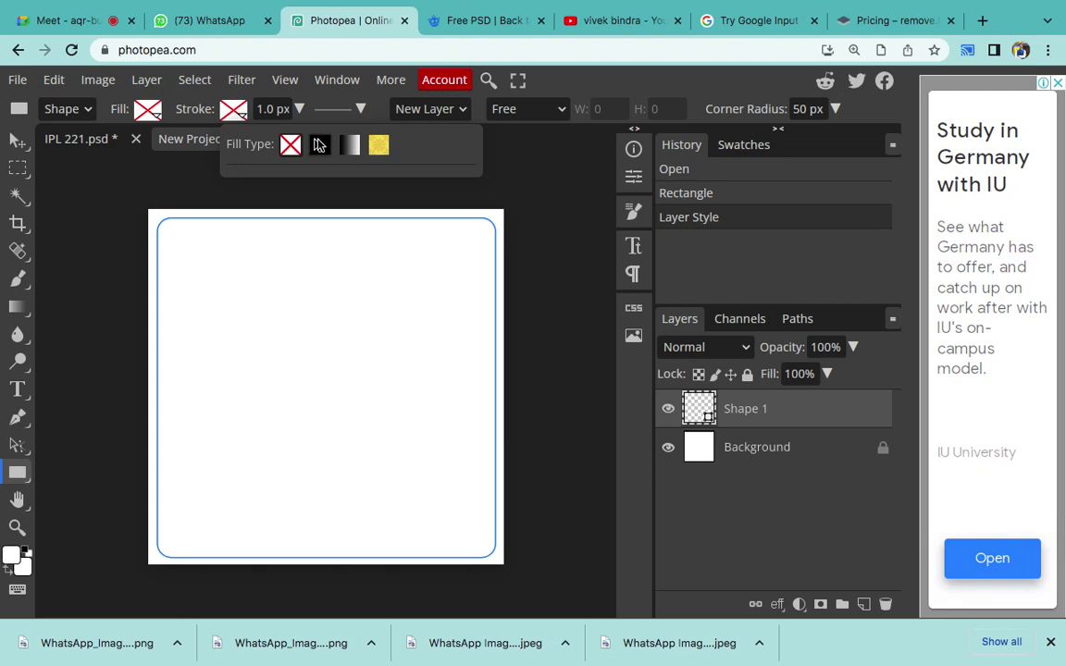
click(320, 146)
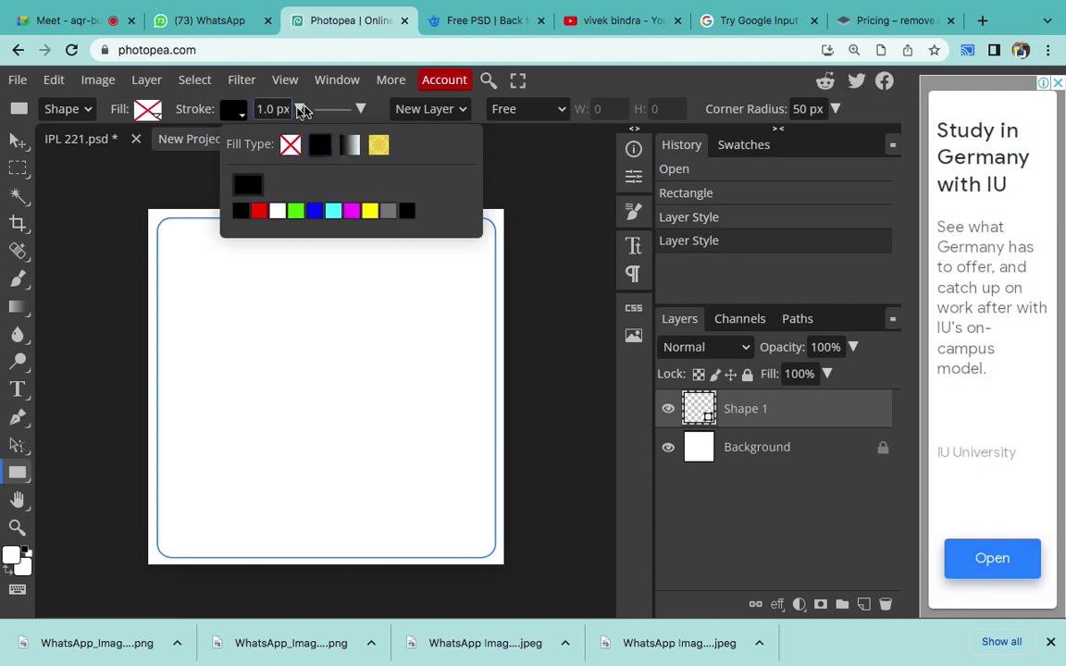
click(300, 109)
drag(261, 141, 268, 139)
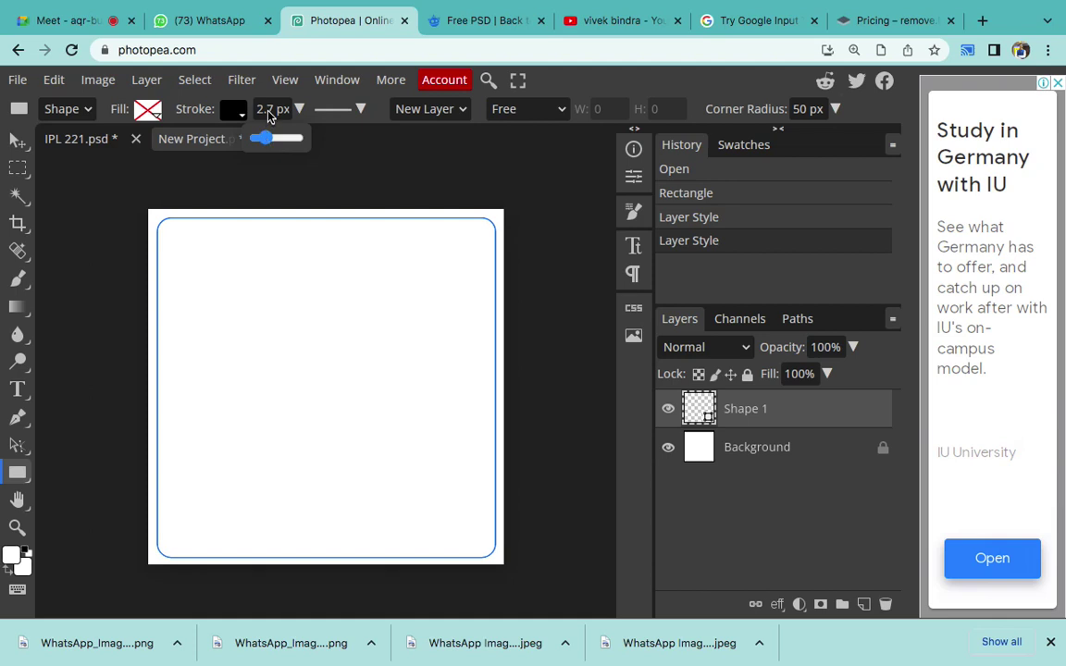
click(752, 452)
- Thicken the Shape 1 outline to 14 px and make it red
scroll(426, 317, up, 2)
scroll(426, 317, up, 1)
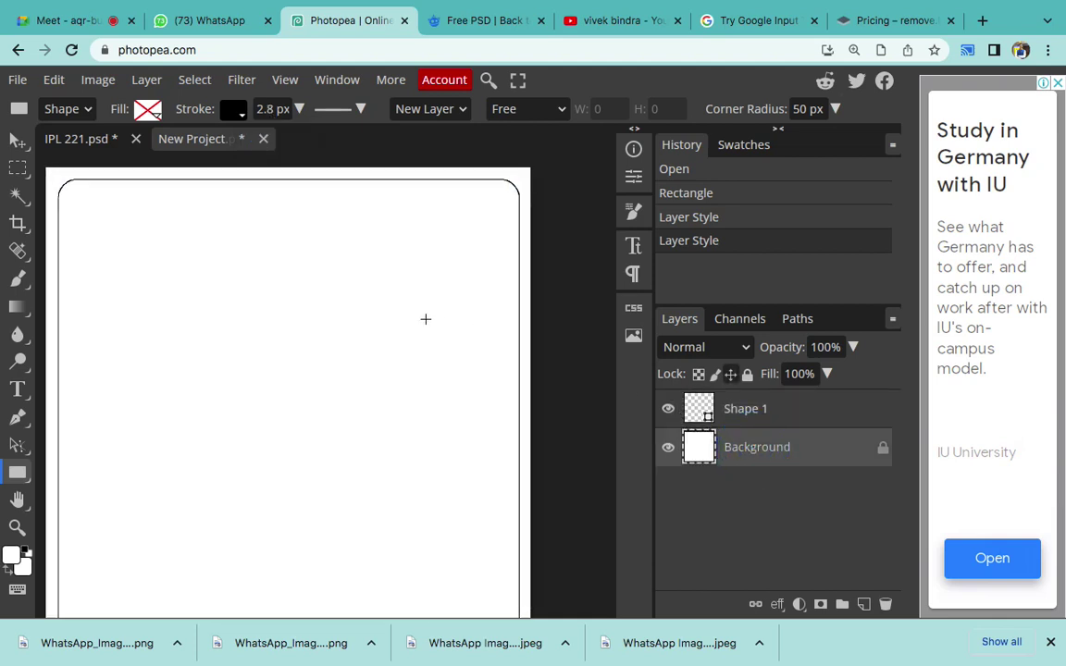
scroll(430, 319, up, 1)
click(761, 413)
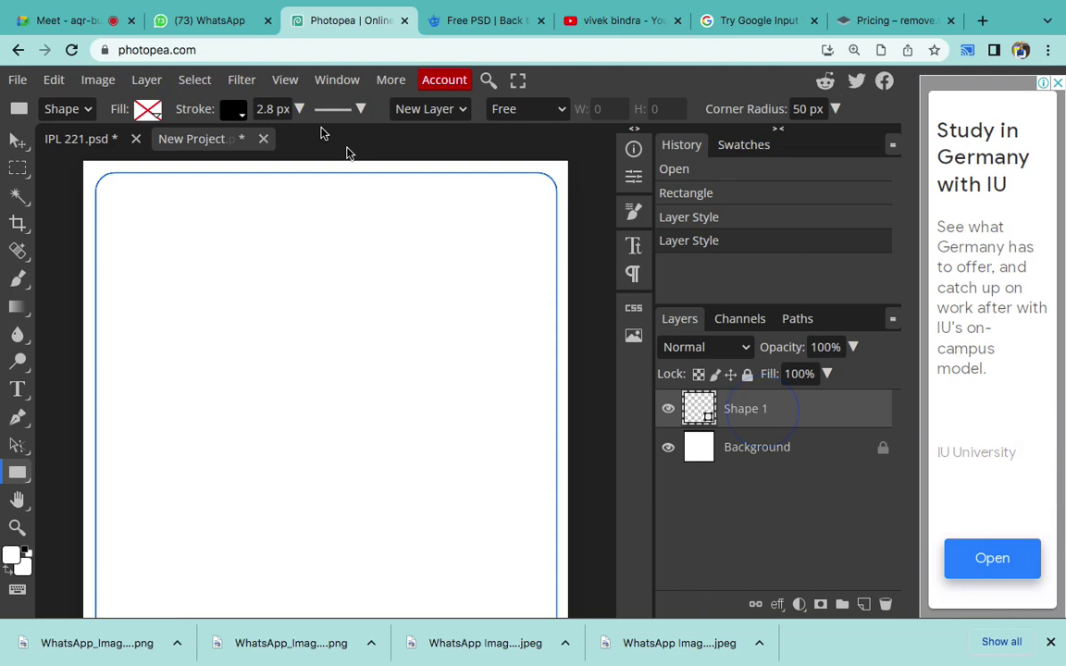
click(299, 109)
drag(269, 139, 274, 142)
click(230, 112)
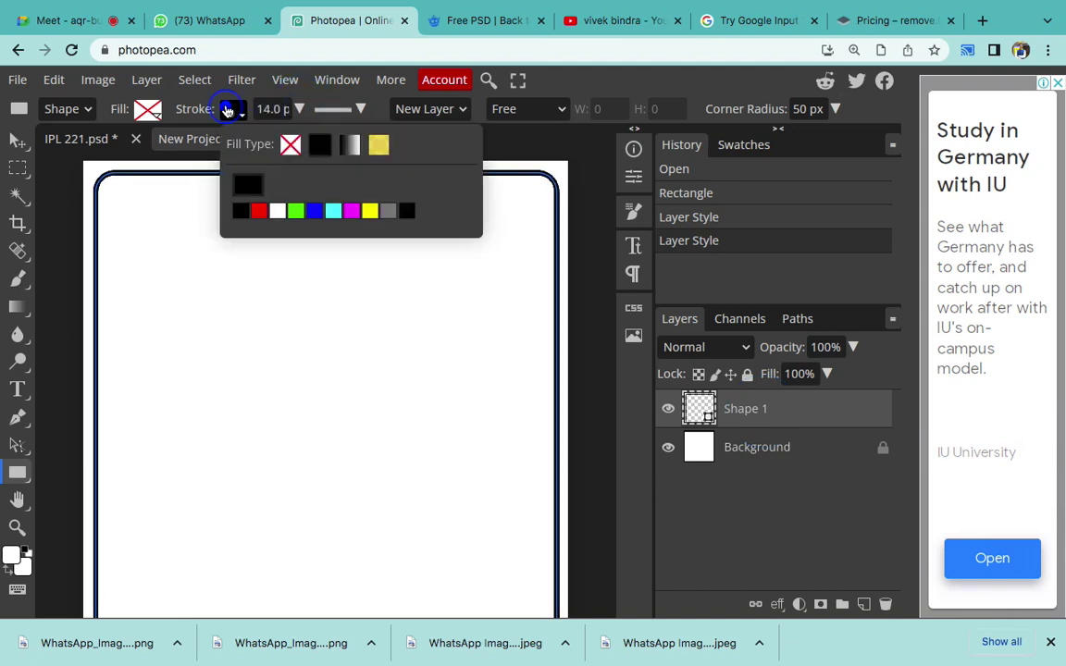
click(257, 212)
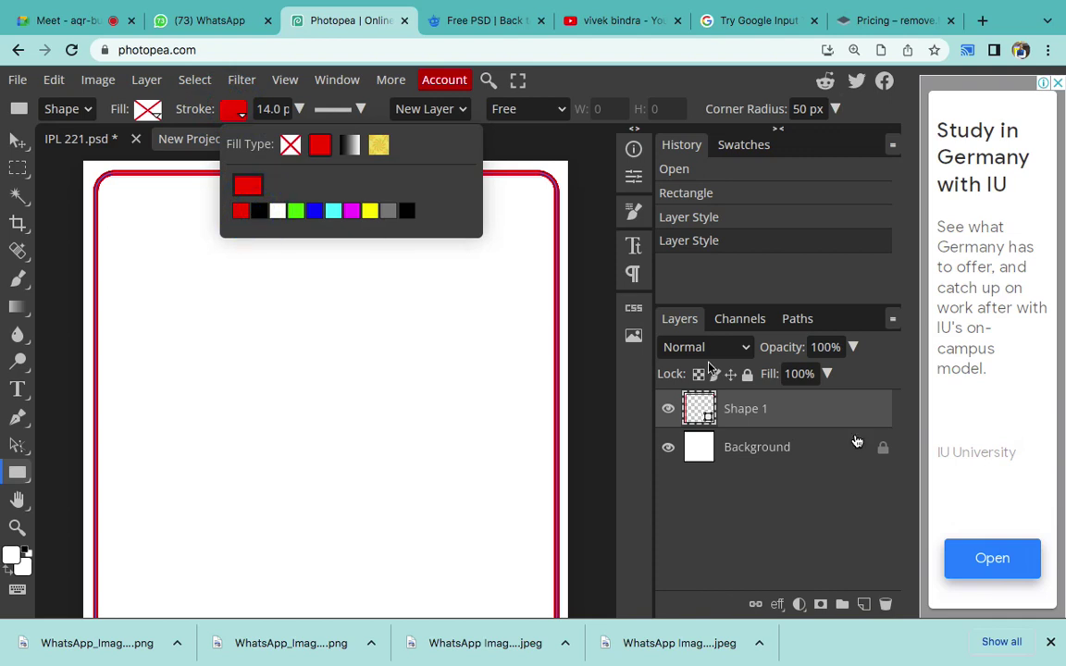
click(791, 451)
scroll(486, 363, down, 3)
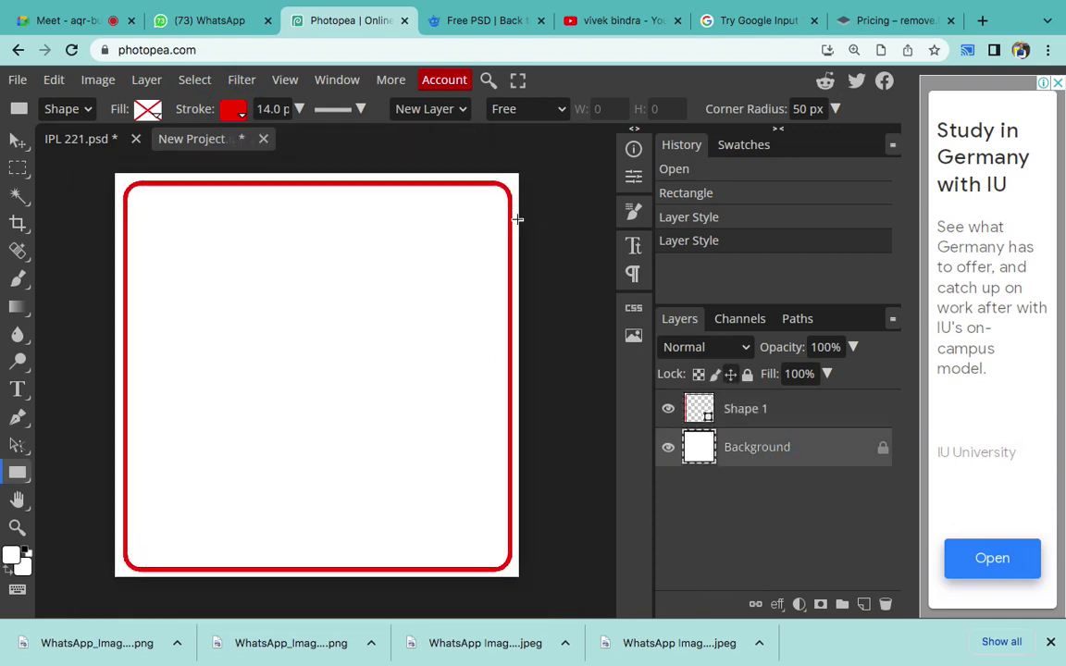
click(797, 108)
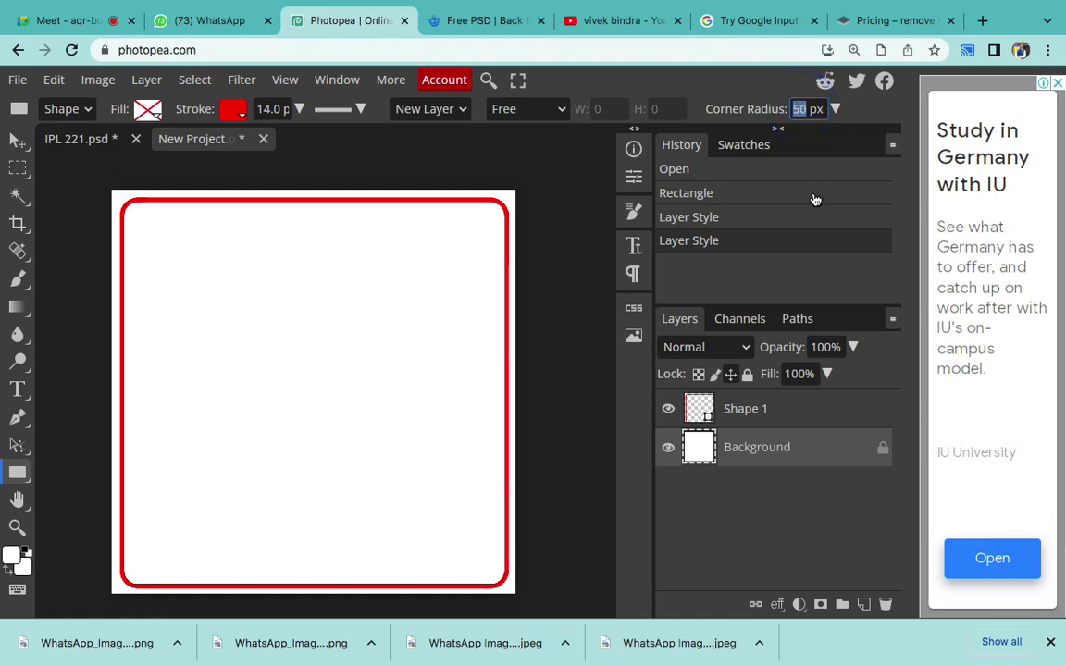
- Open the Properties panel and enter 1 and 0 in the layer's size fields
click(634, 149)
click(459, 150)
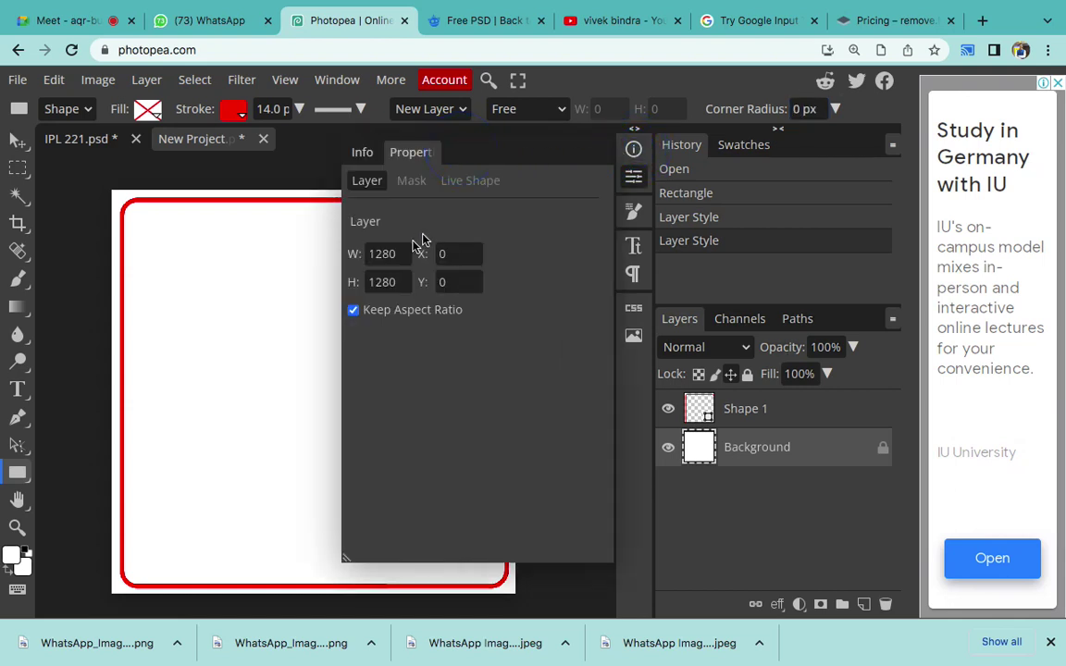
double_click(381, 254)
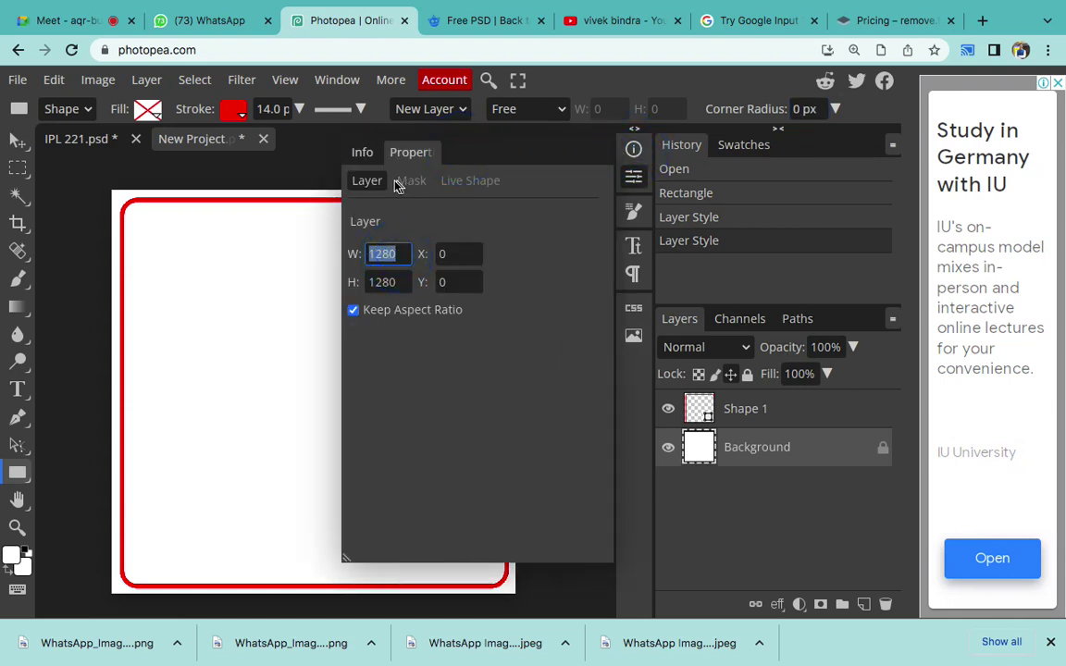
text(1)
click(398, 285)
text(0)
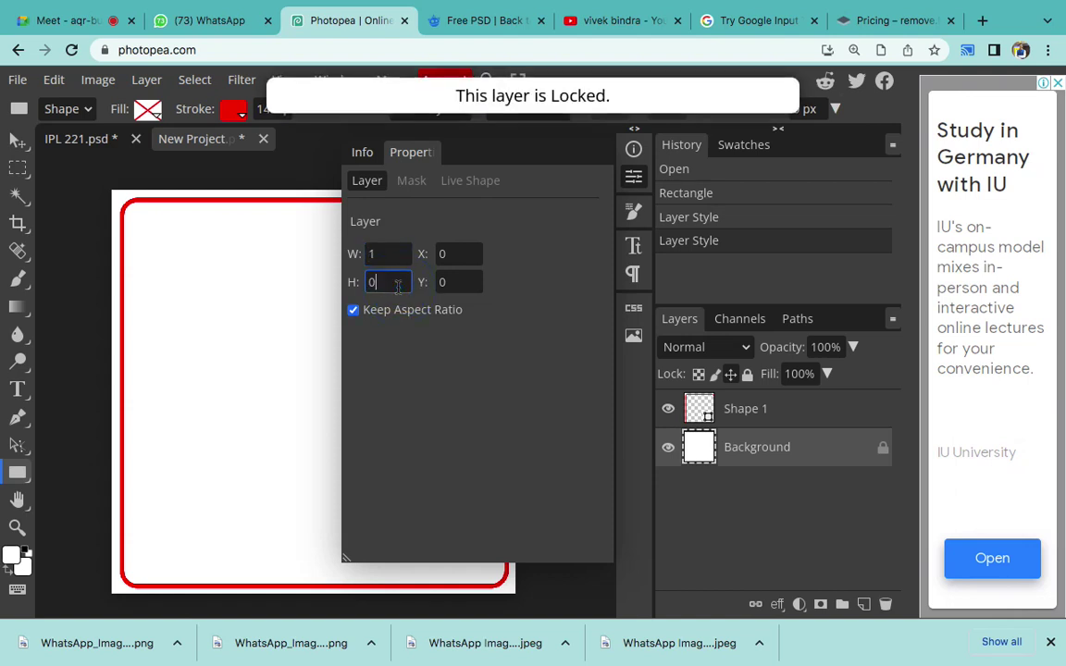
- Set all four Shape 1 corner radii to 0 px, then dock and collapse Properties
click(753, 416)
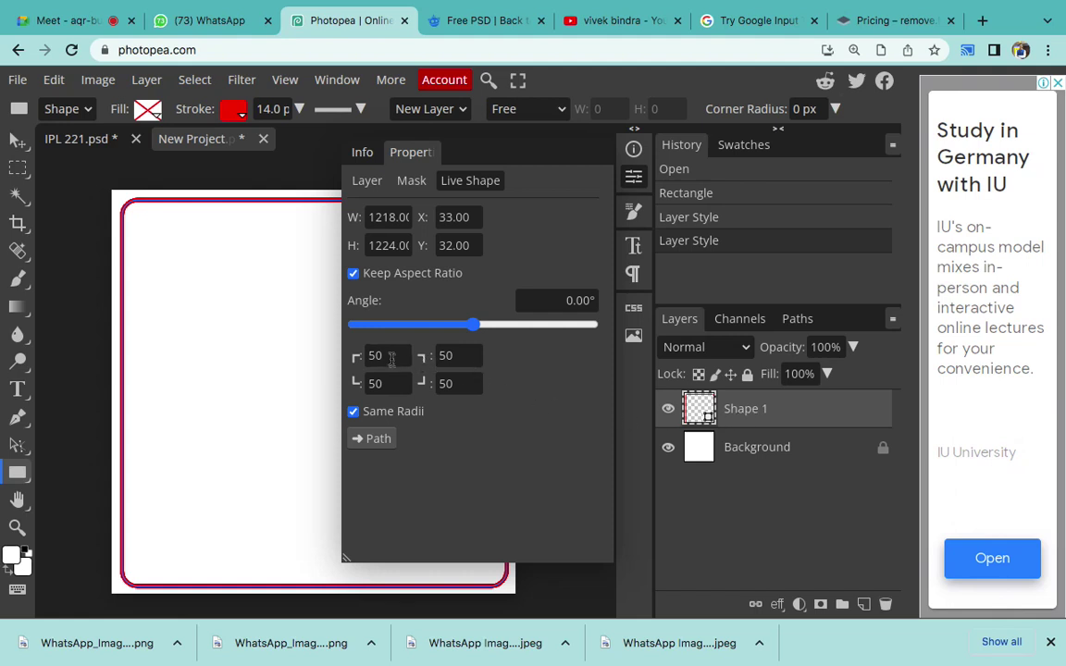
text(0)
click(499, 458)
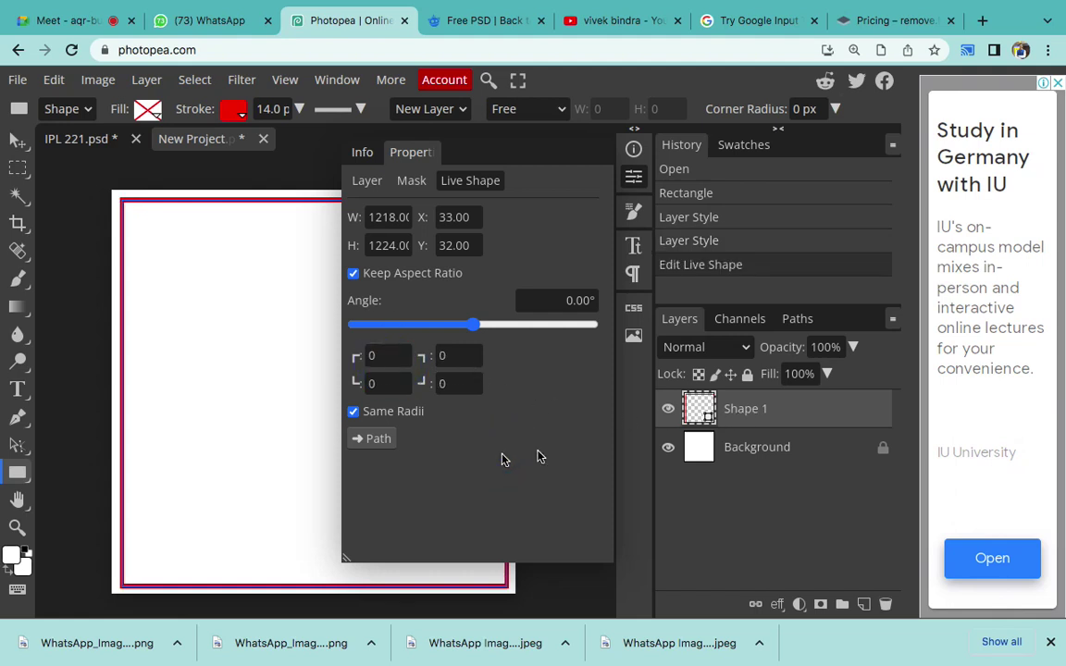
click(761, 453)
scroll(264, 397, up, 2)
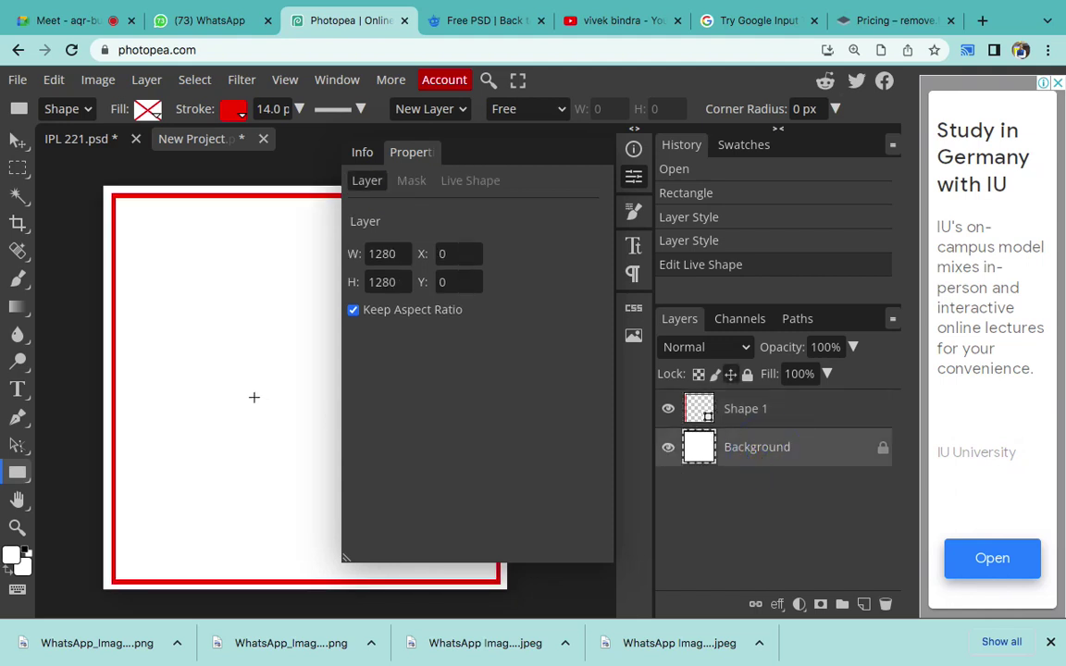
scroll(253, 397, down, 2)
drag(569, 129, 631, 126)
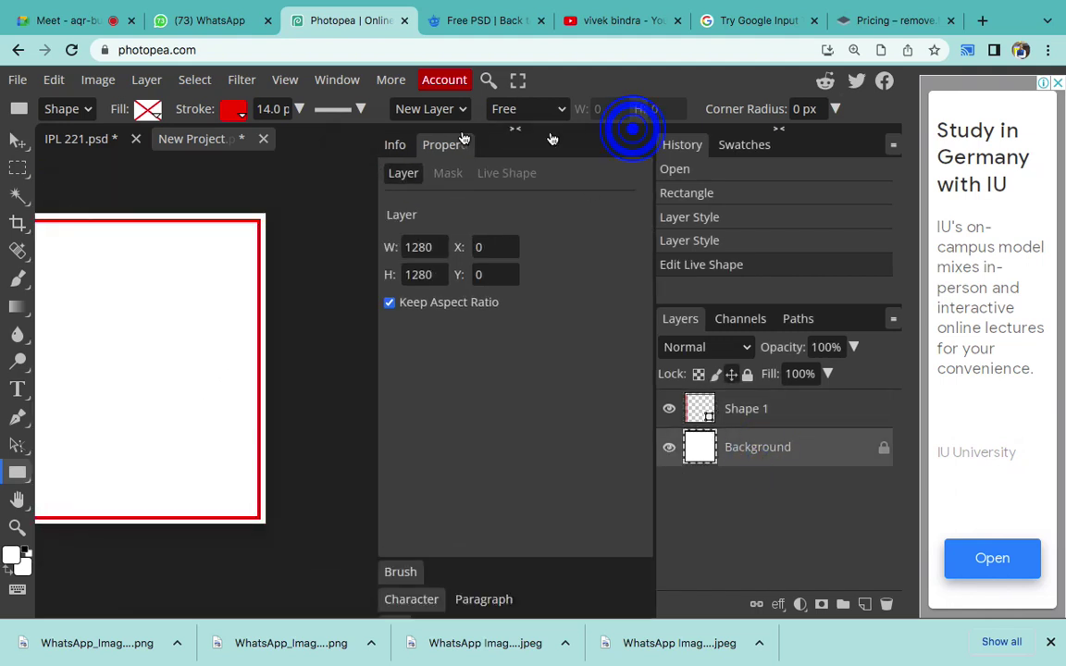
click(515, 129)
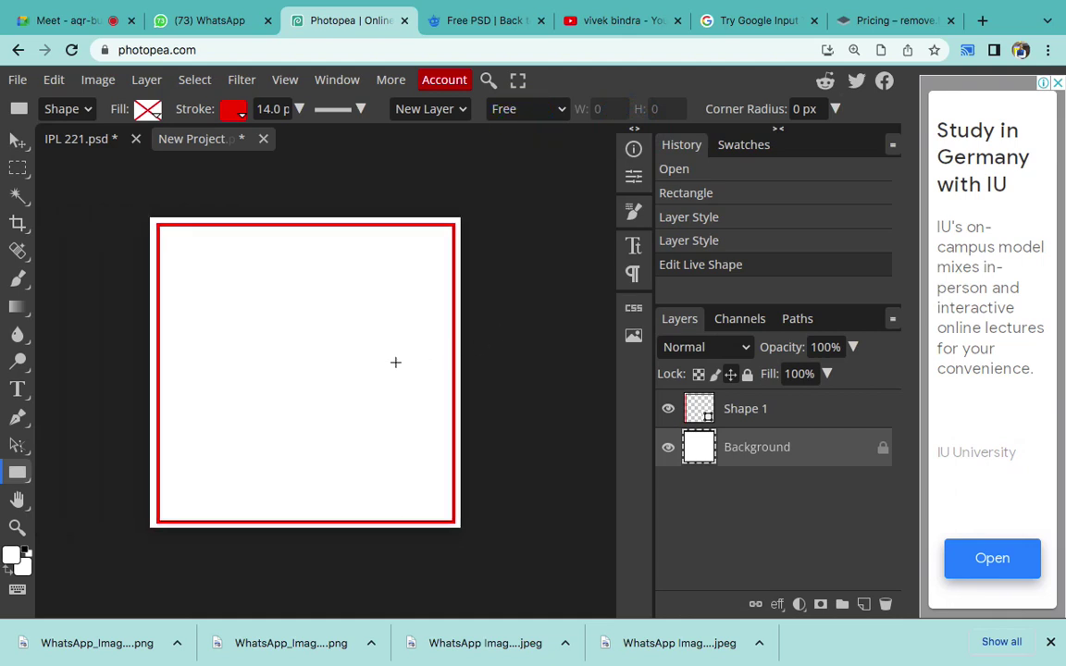
- Set the shape fill to solid colour and reselect the Shape 1 layer
click(147, 109)
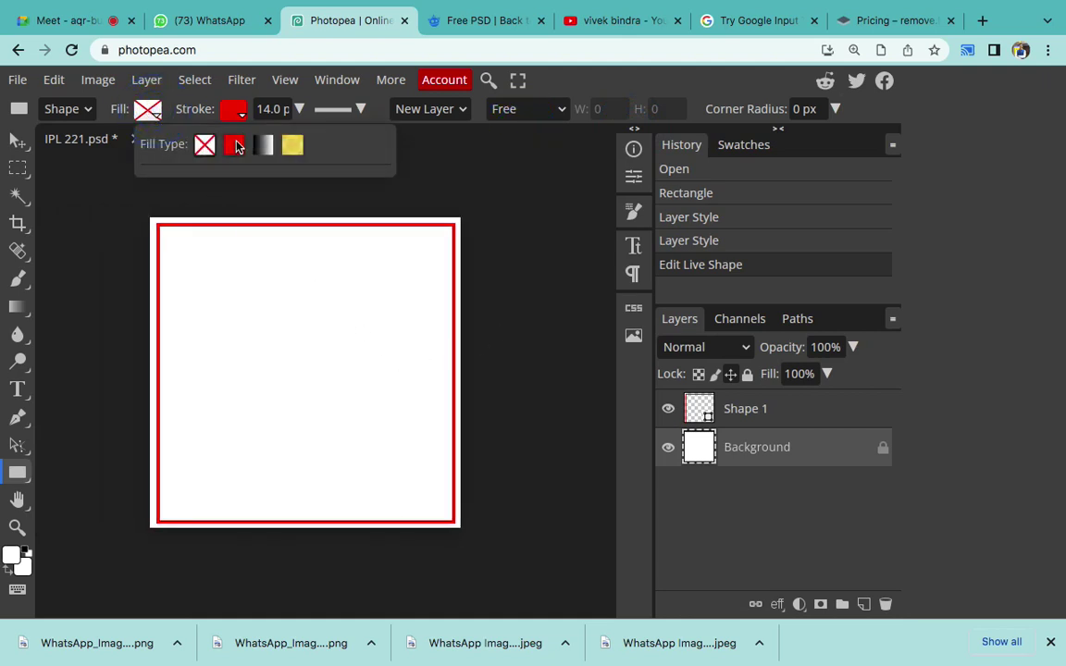
click(237, 147)
click(741, 410)
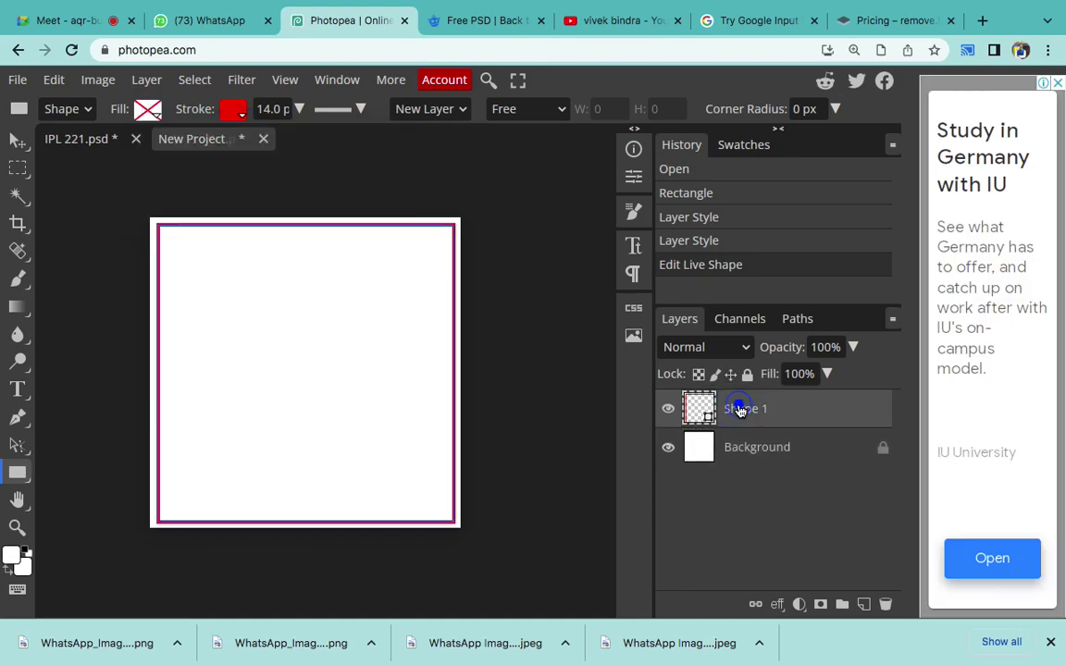
key(ctrl+Left)
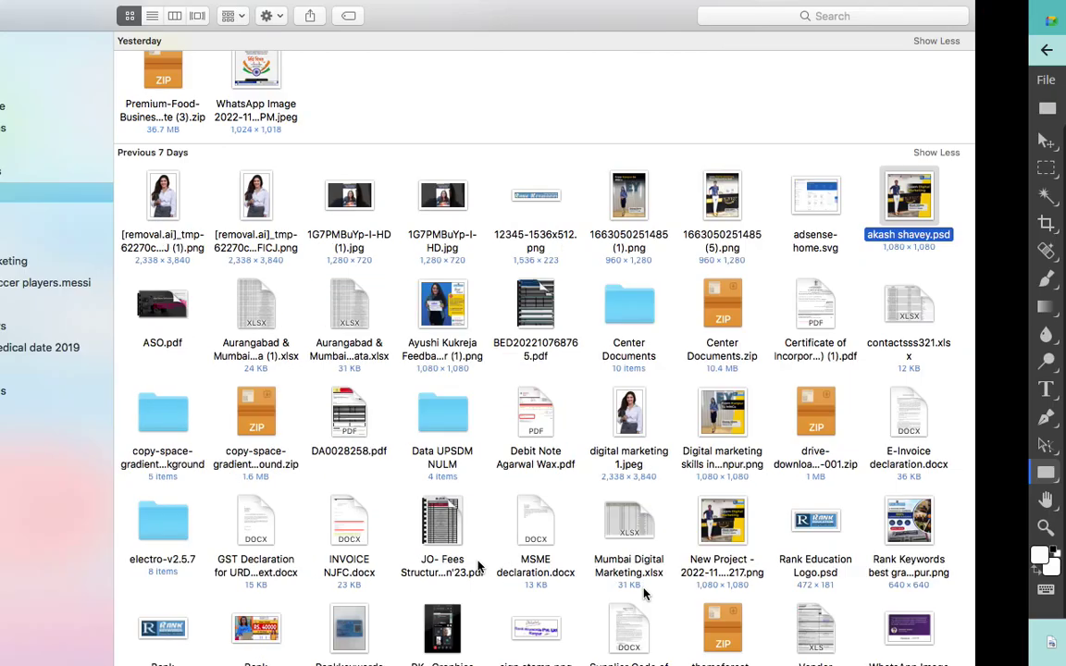
- Browse the Finder file list, then open the Oct 2022 folder on the Desktop
scroll(536, 398, down, 1)
scroll(537, 398, up, 4)
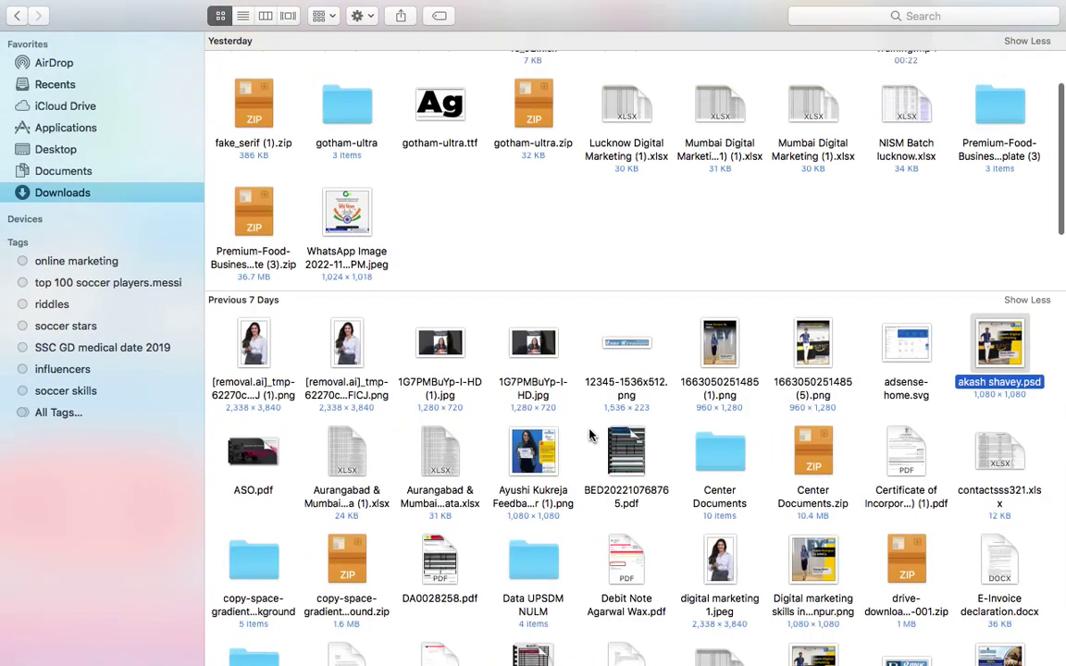
scroll(591, 435, down, 5)
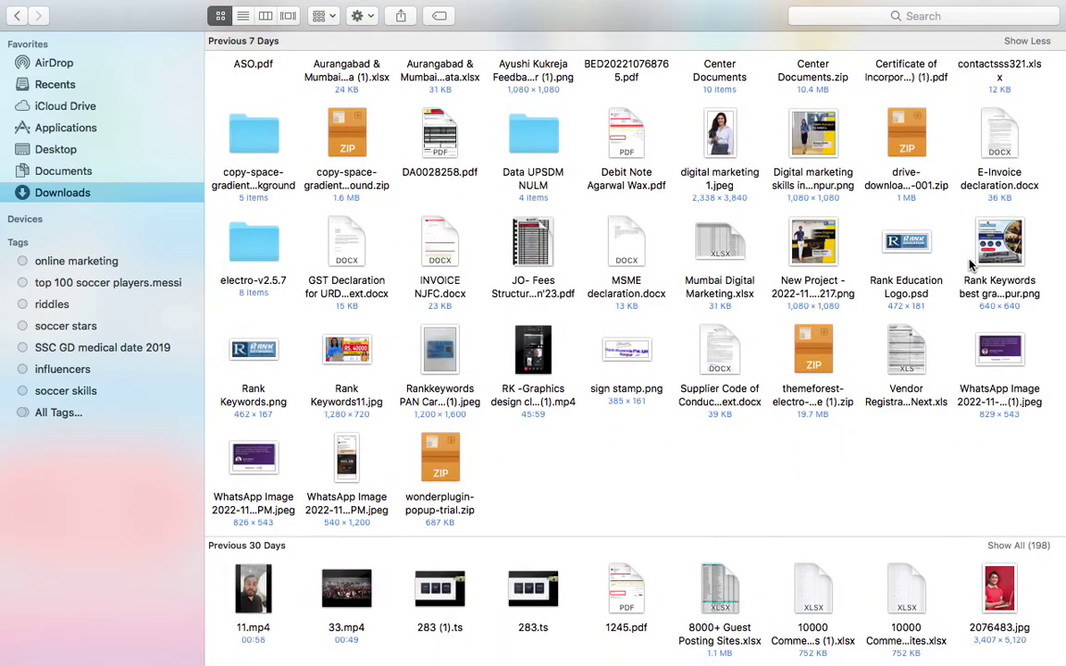
scroll(626, 423, down, 1)
scroll(601, 366, down, 3)
scroll(601, 367, down, 4)
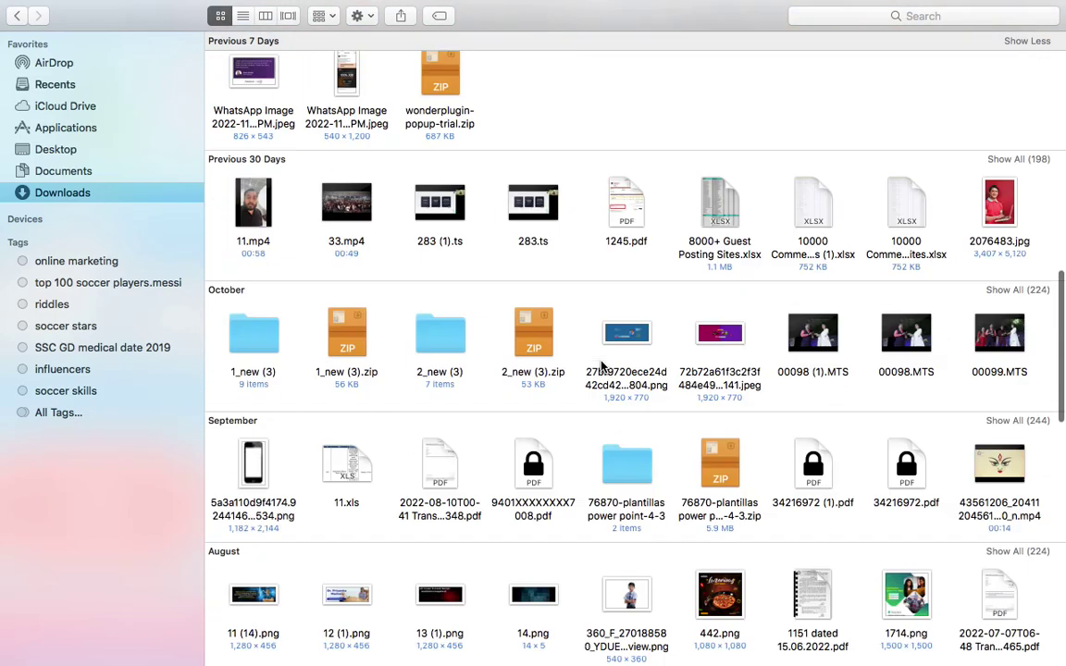
scroll(602, 366, up, 6)
scroll(602, 366, up, 1)
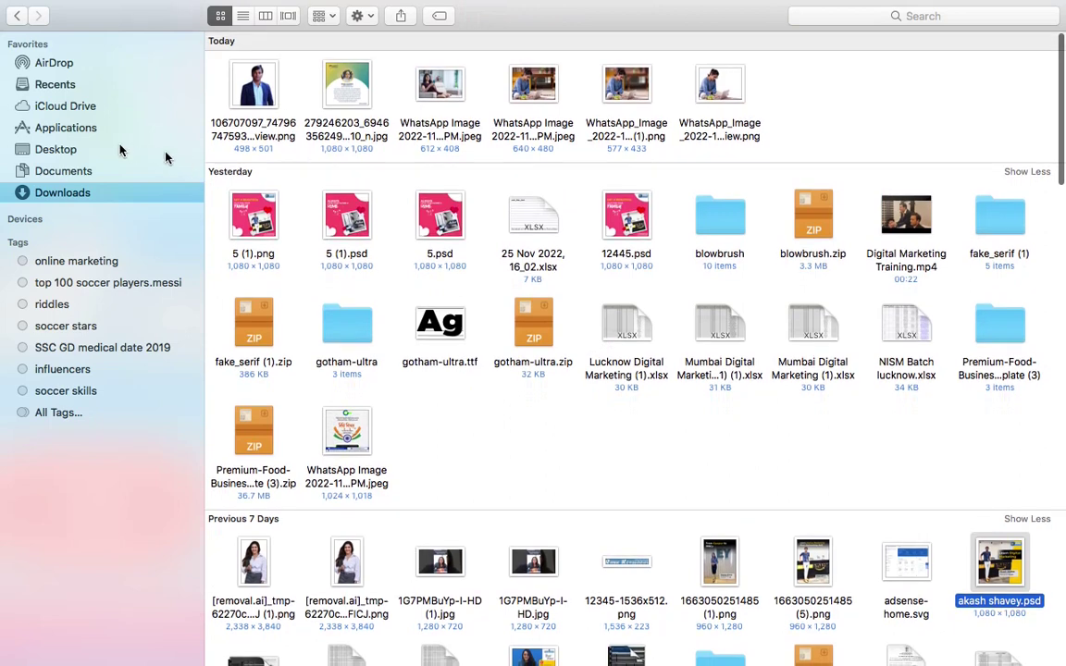
click(82, 151)
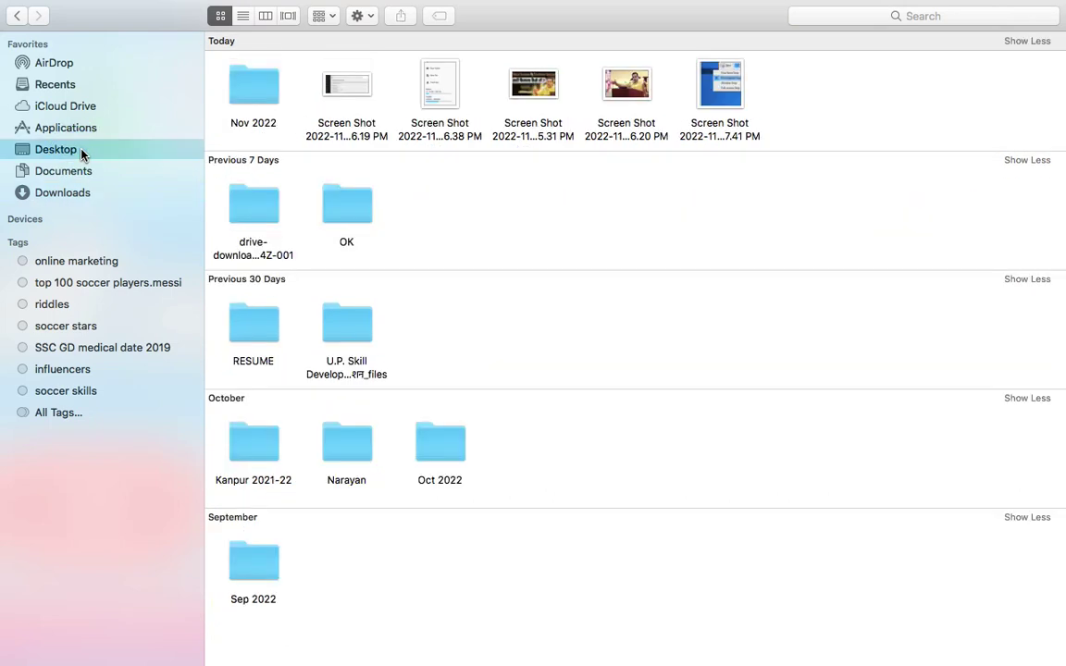
double_click(423, 464)
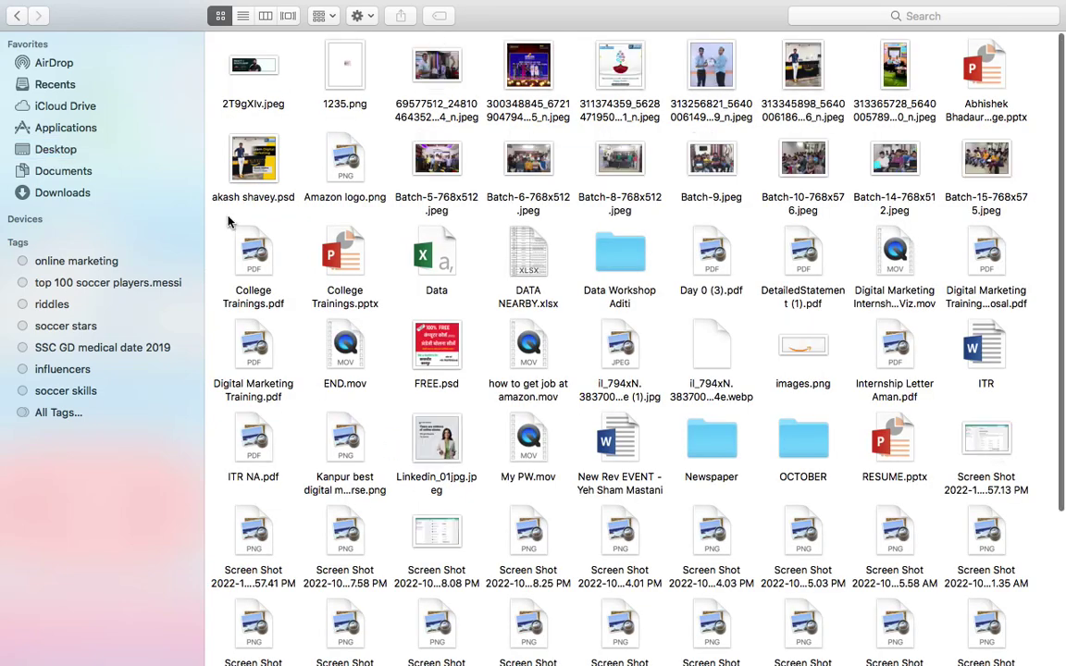
- Open the Nov 2022 folder instead and select the yellow congratulations poster image
click(17, 17)
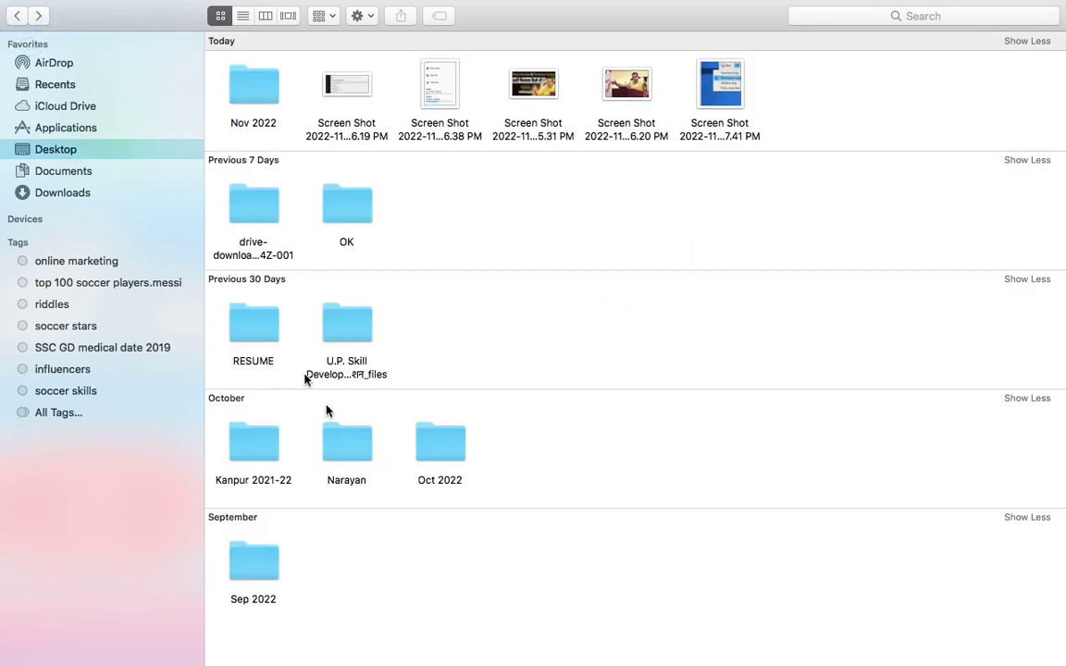
click(237, 111)
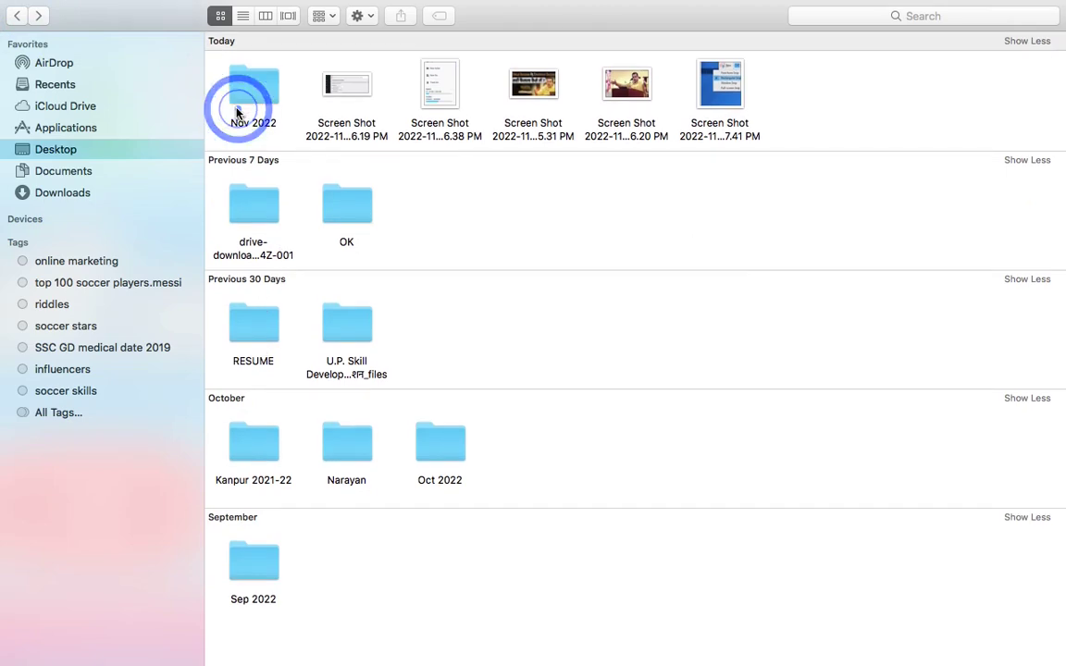
double_click(257, 79)
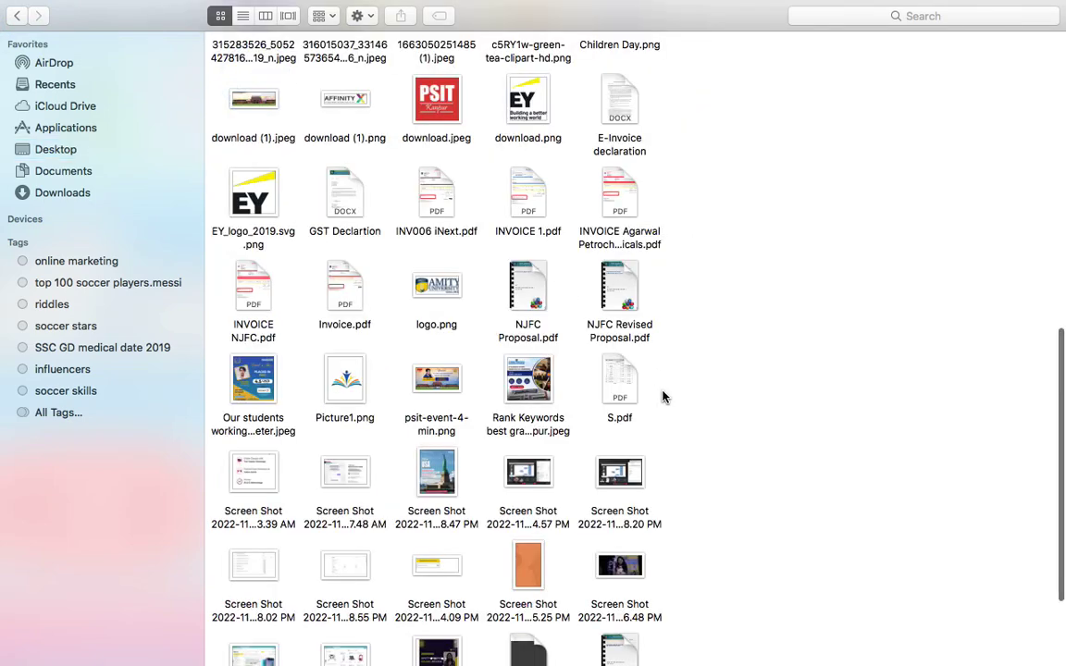
scroll(663, 397, up, 2)
scroll(662, 397, up, 3)
scroll(662, 397, up, 3)
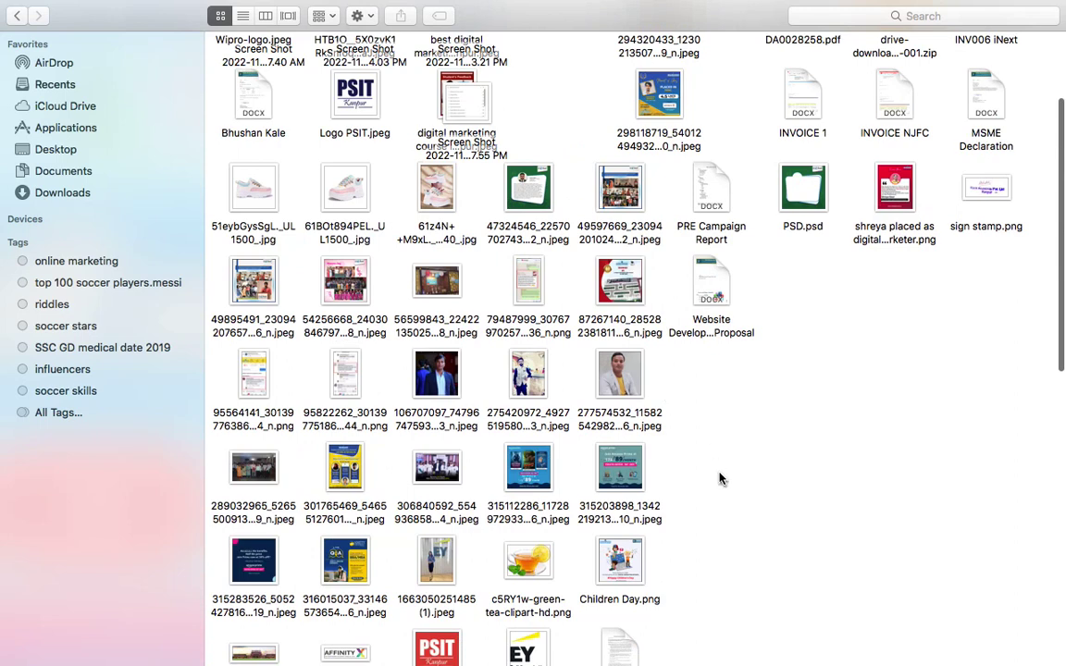
scroll(468, 431, up, 1)
scroll(475, 432, up, 1)
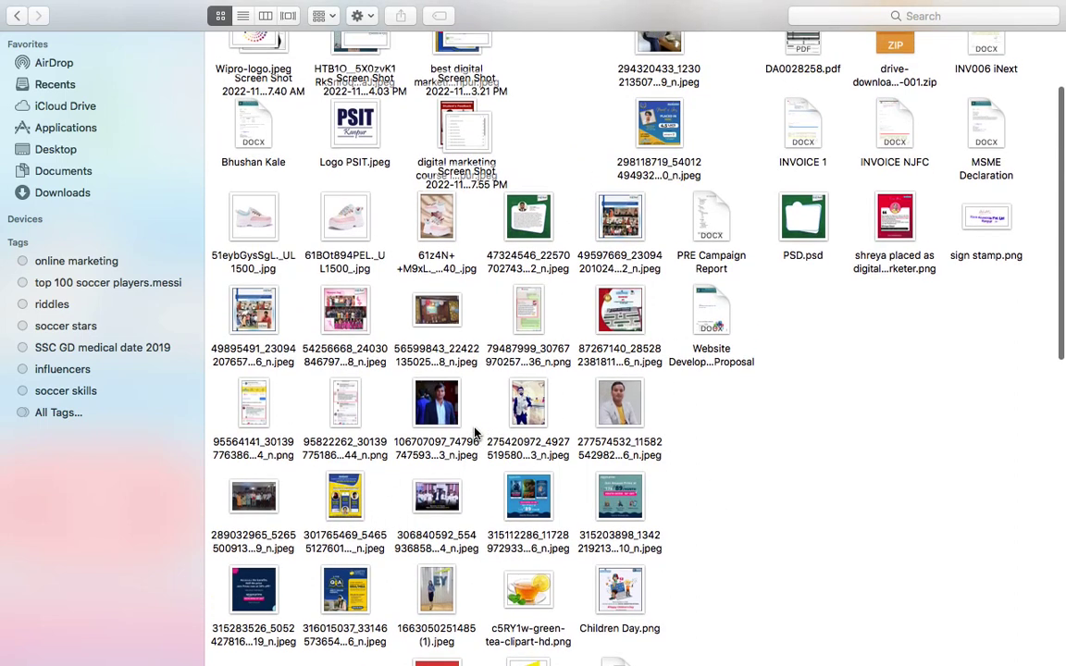
scroll(475, 432, up, 1)
click(350, 507)
- Quick Look the yellow congratulations poster, then close the preview
key(space)
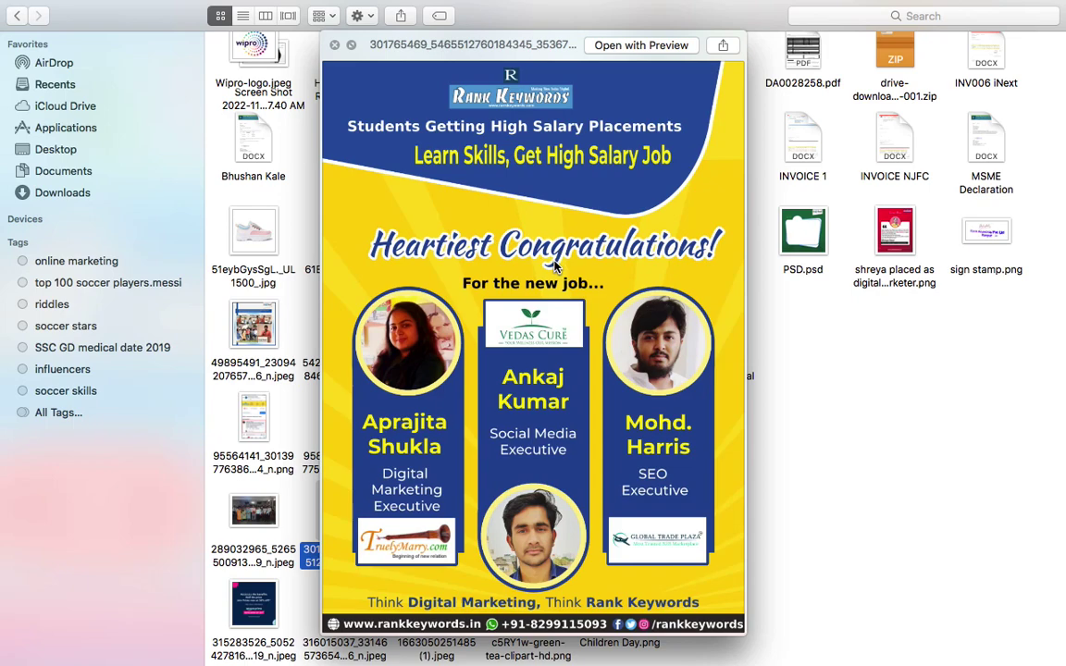
key(space)
scroll(491, 288, up, 2)
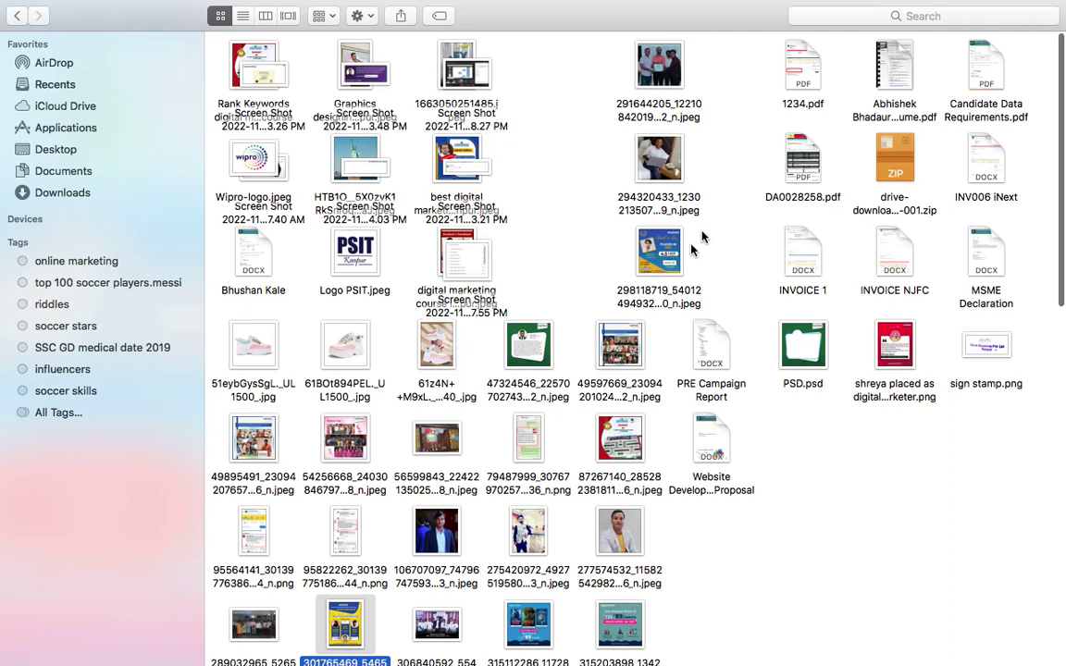
- Quick Look and zoom around the blue placement poster, then return to Photopea in Chrome
click(659, 251)
key(space)
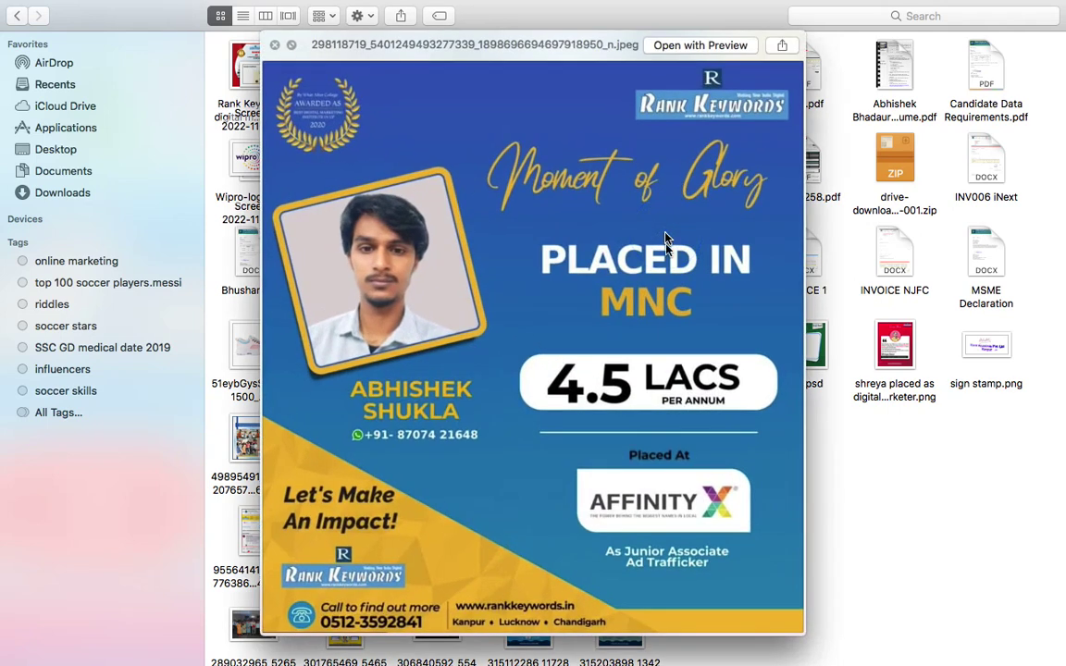
scroll(684, 407, up, 3)
scroll(685, 407, up, 2)
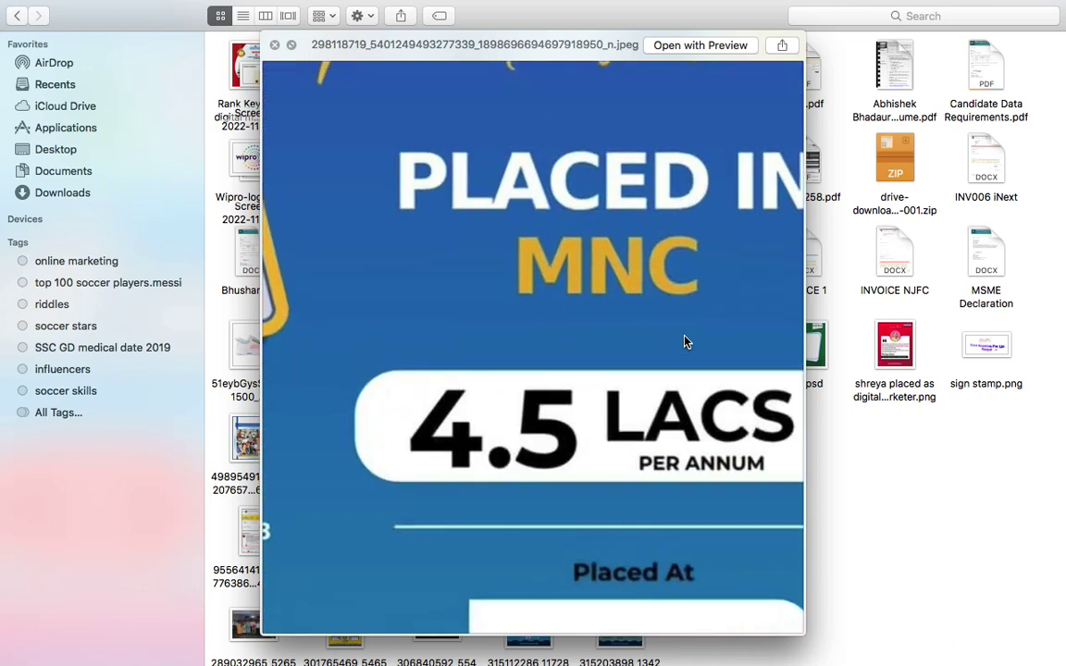
scroll(659, 433, up, 2)
scroll(659, 433, down, 3)
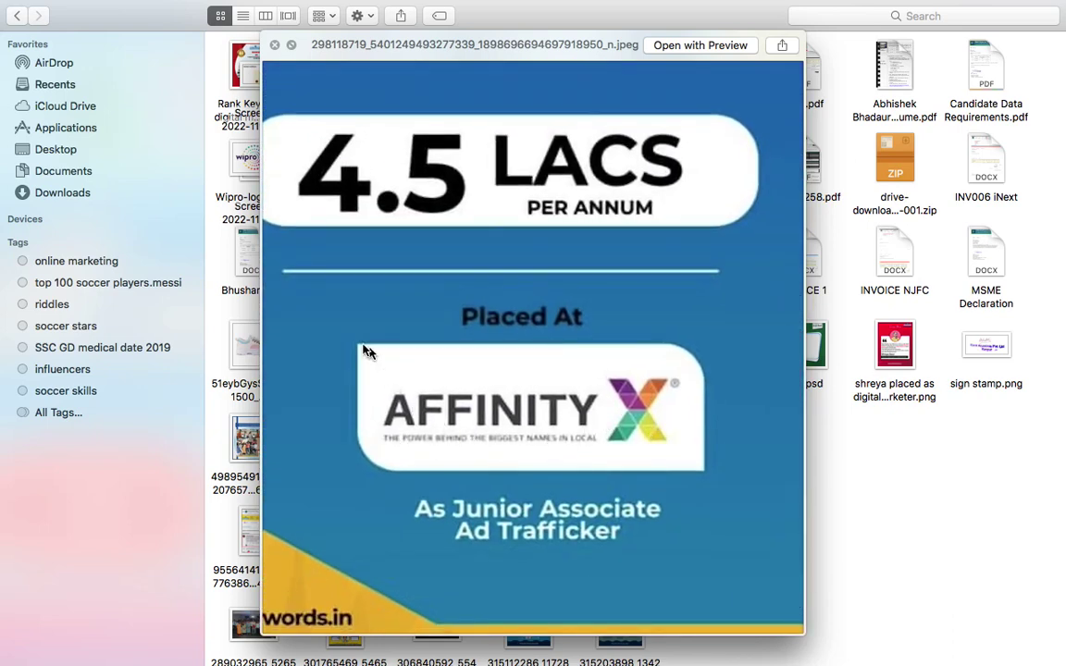
scroll(645, 458, up, 2)
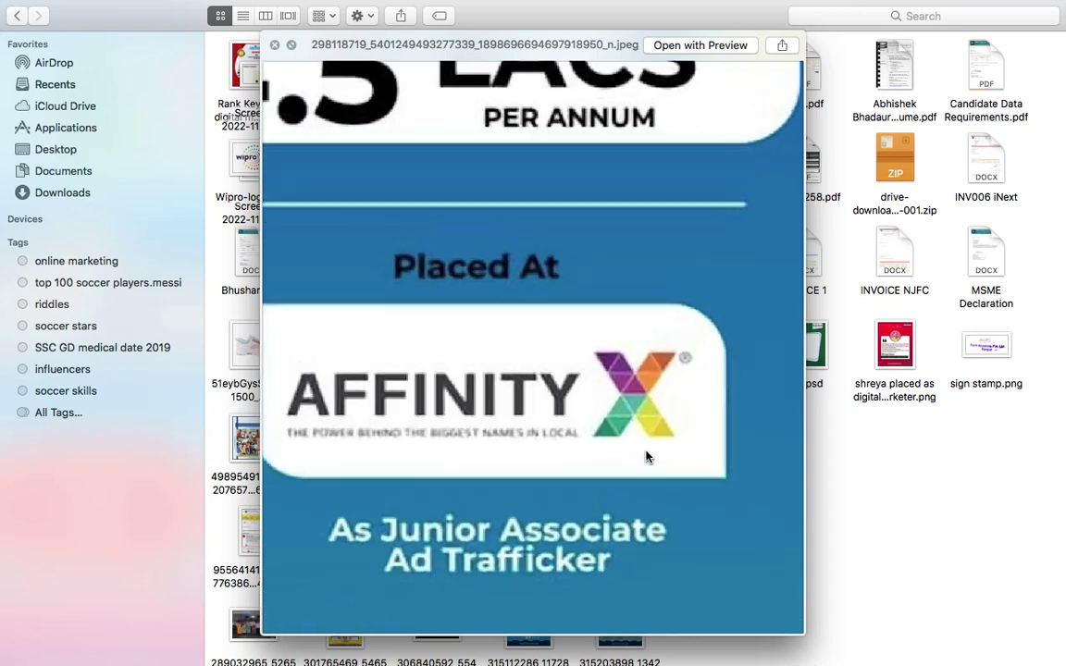
scroll(566, 416, left, 3)
scroll(369, 309, left, 3)
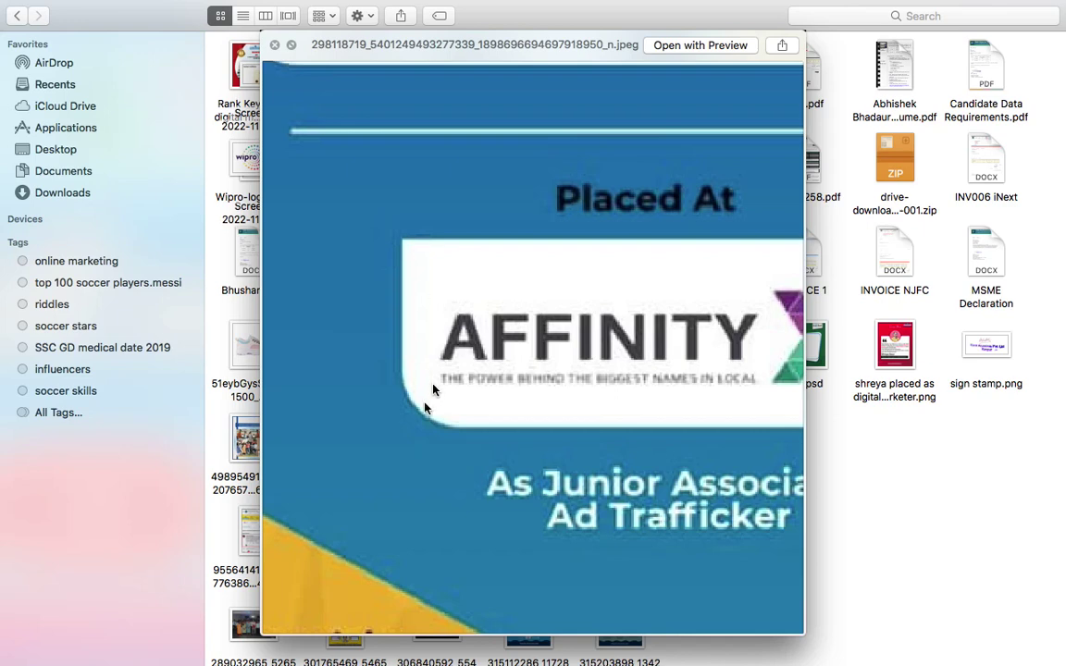
scroll(542, 401, right, 3)
scroll(541, 401, right, 1)
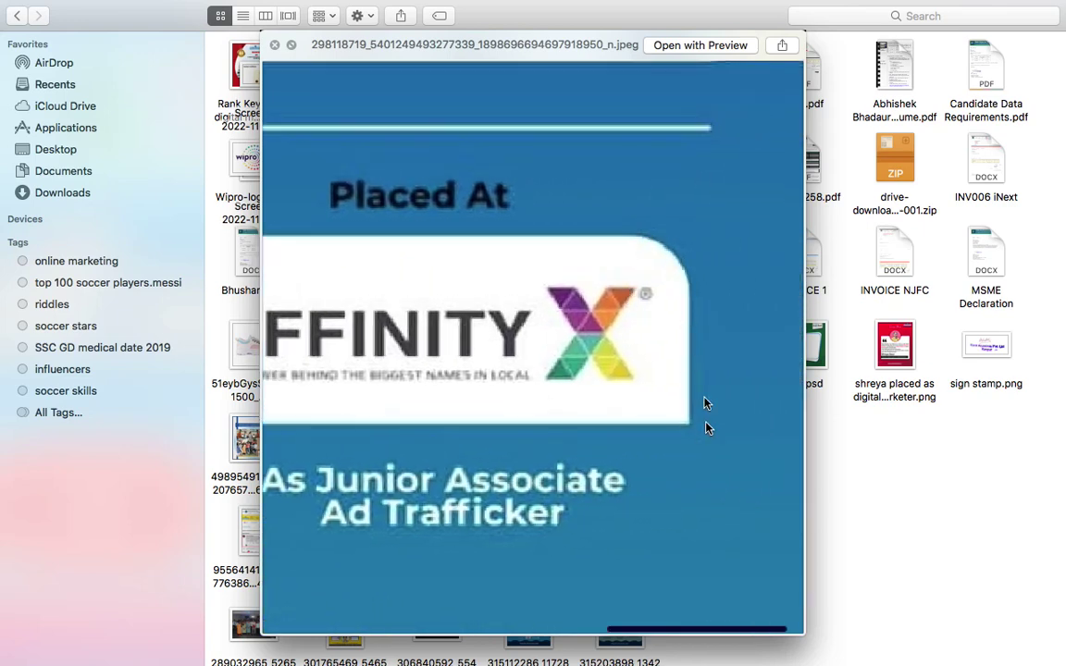
scroll(687, 428, up, 3)
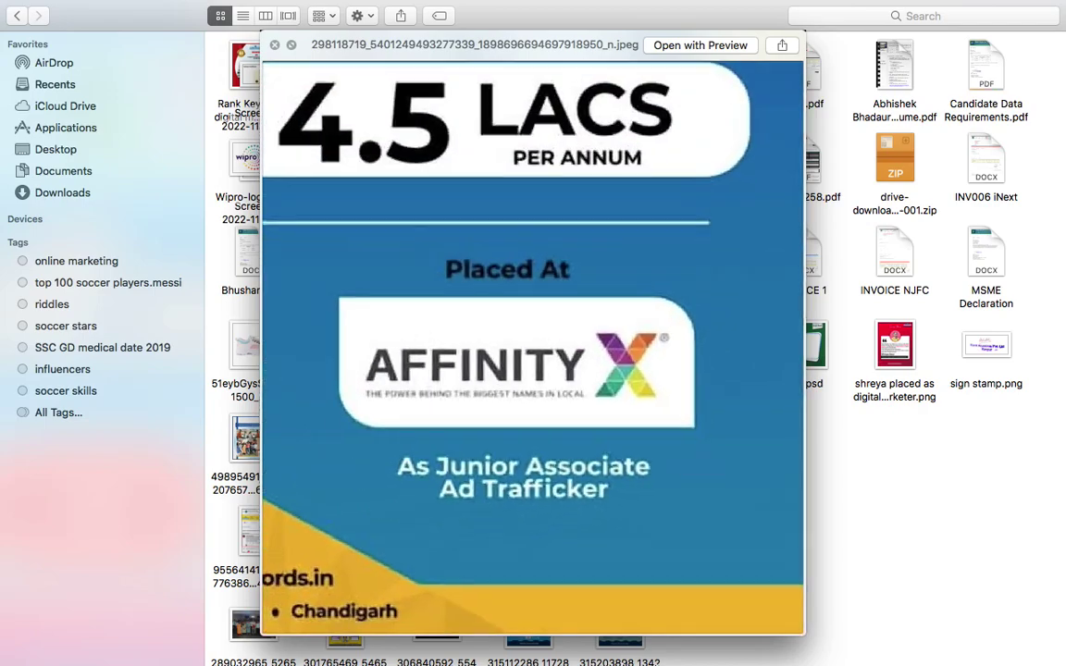
click(554, 633)
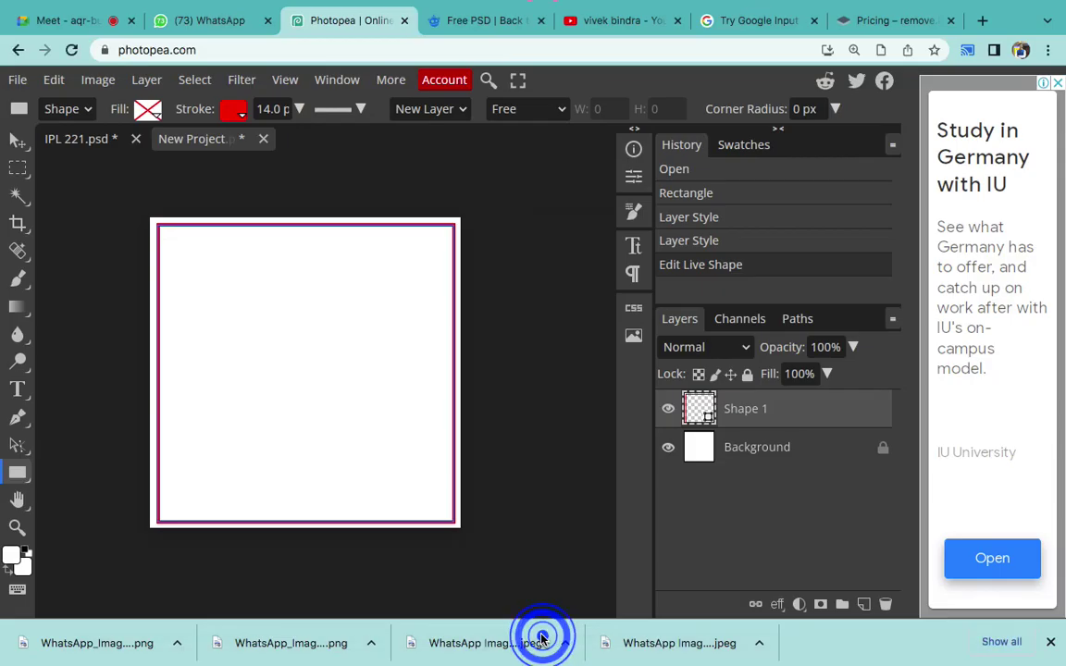
- Add a new layer and set the Rectangle tool to a solid lighter-red fill with no outline
click(19, 473)
click(70, 472)
click(863, 603)
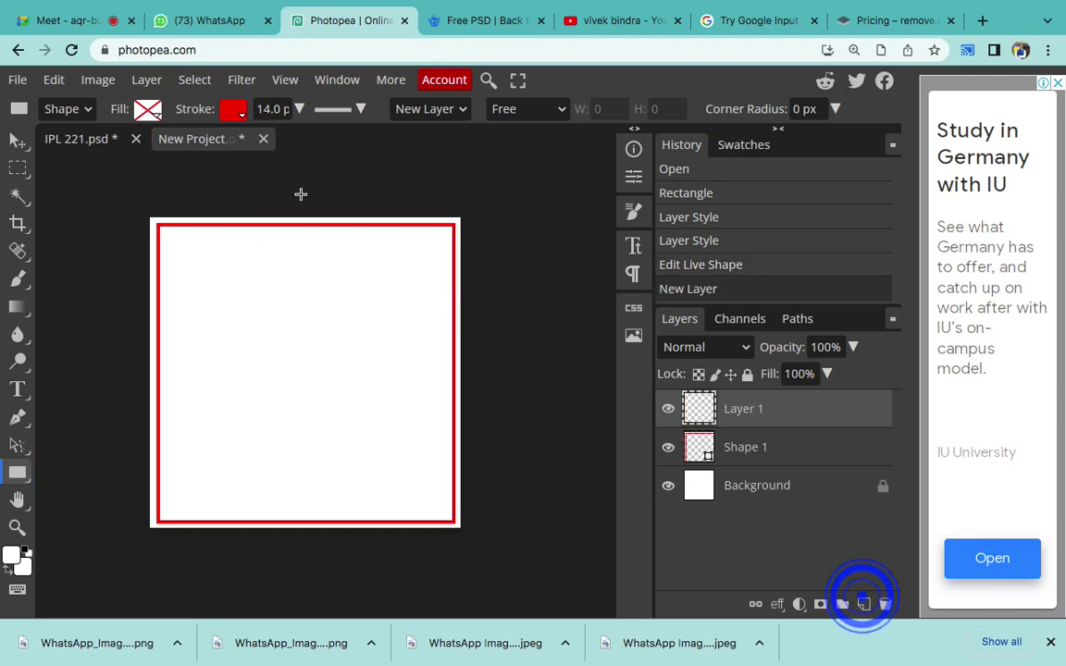
click(147, 109)
click(234, 145)
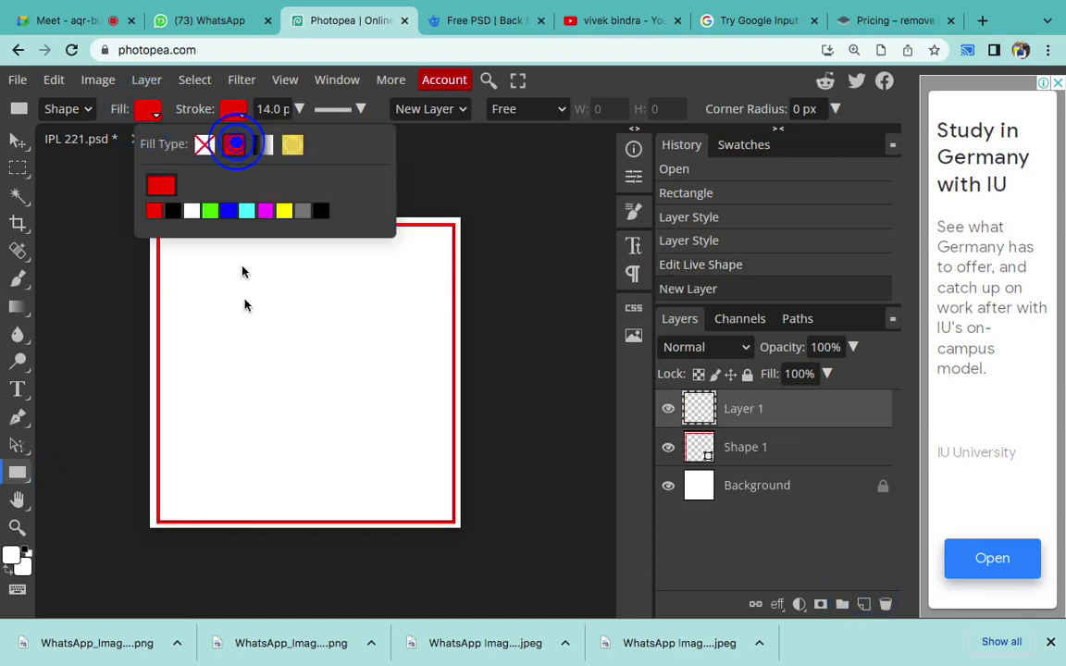
click(162, 186)
click(236, 315)
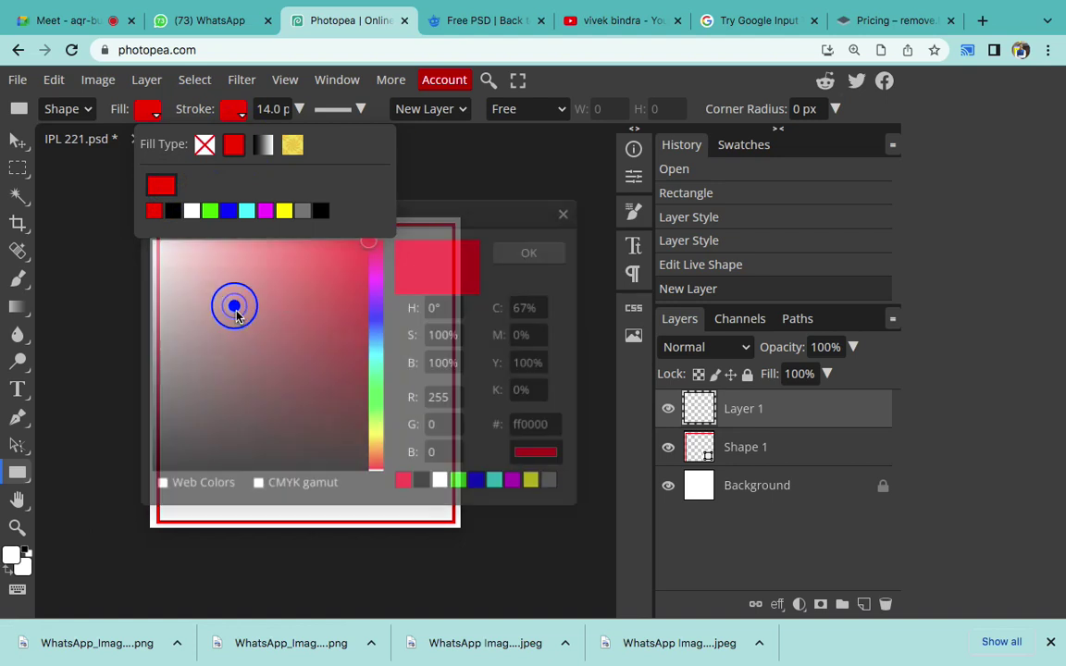
click(563, 211)
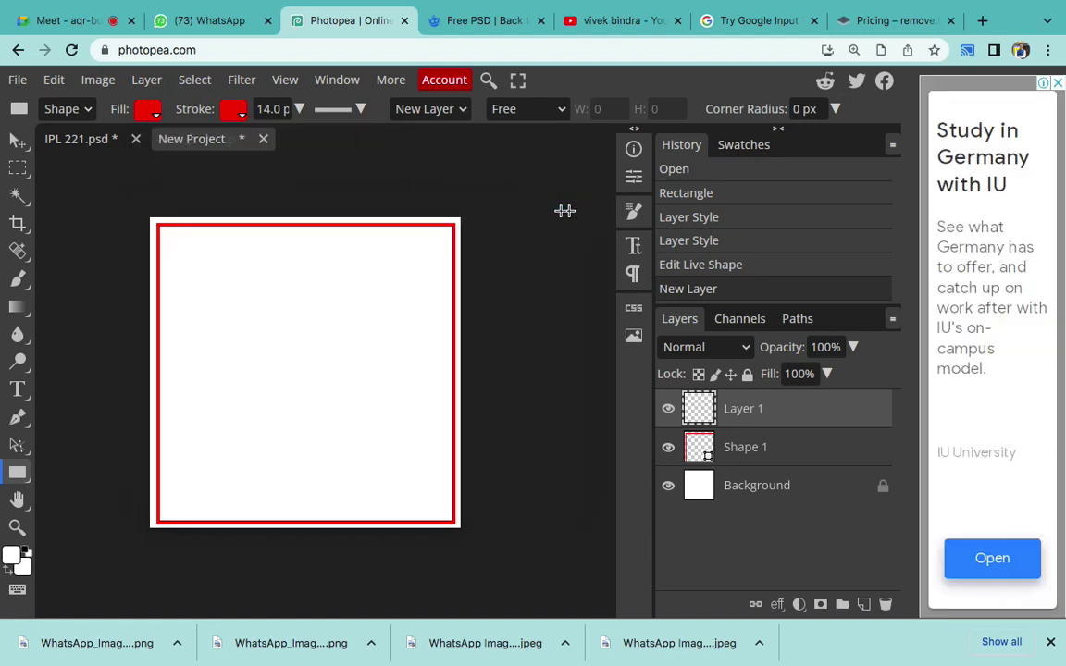
click(239, 113)
click(288, 145)
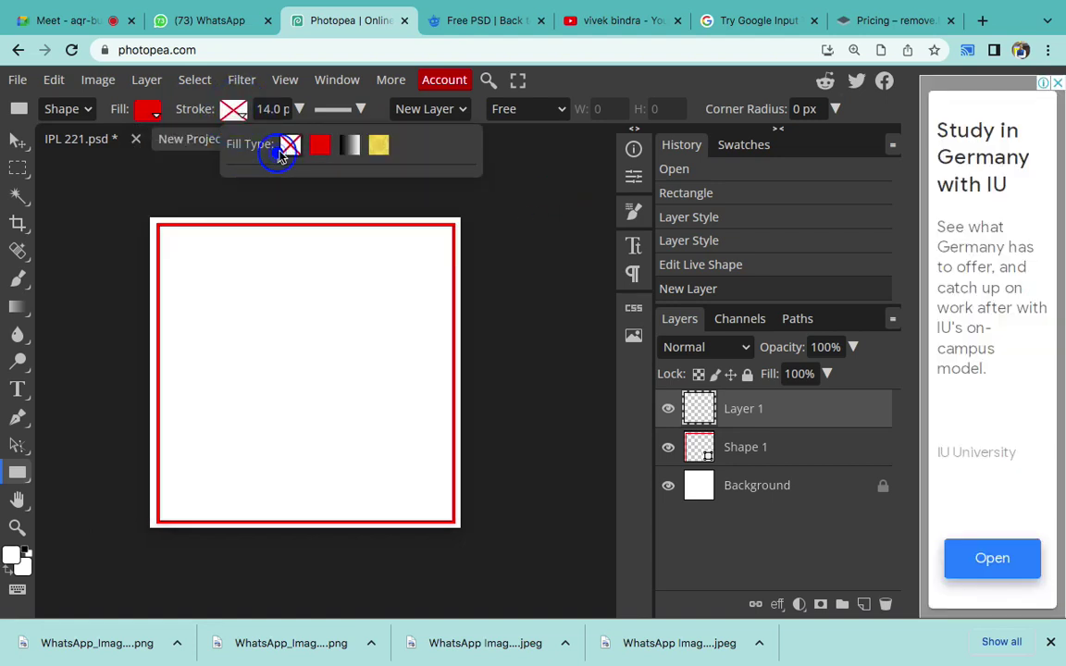
- Draw a red rectangle in the canvas's upper-left area and zoom in on it
drag(207, 297, 367, 366)
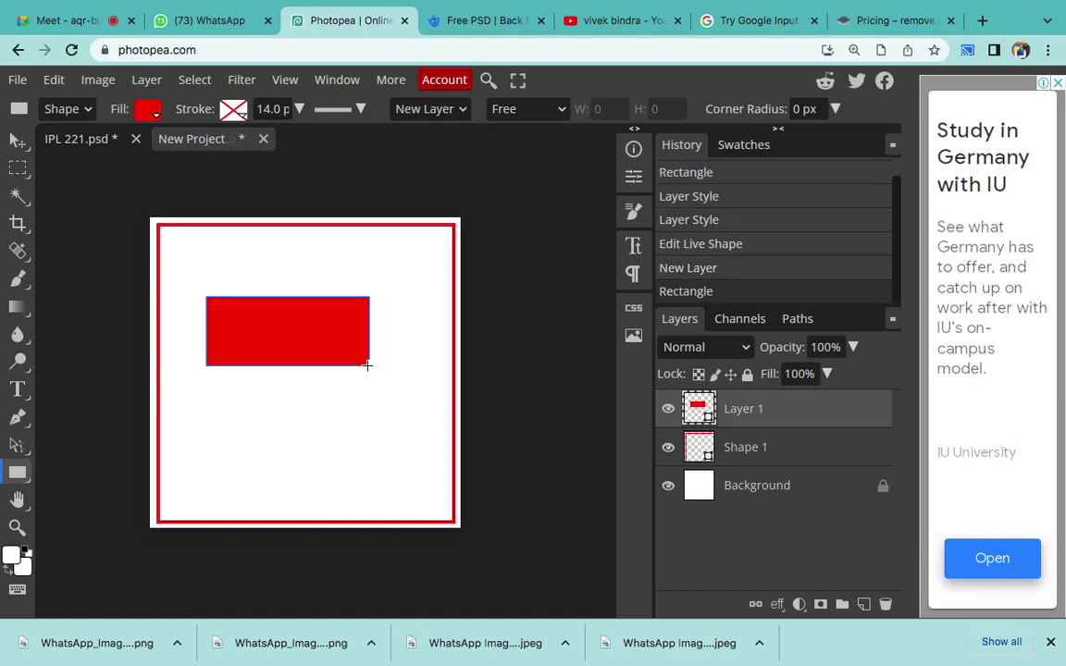
scroll(195, 290, up, 1)
scroll(204, 282, up, 1)
scroll(204, 283, up, 2)
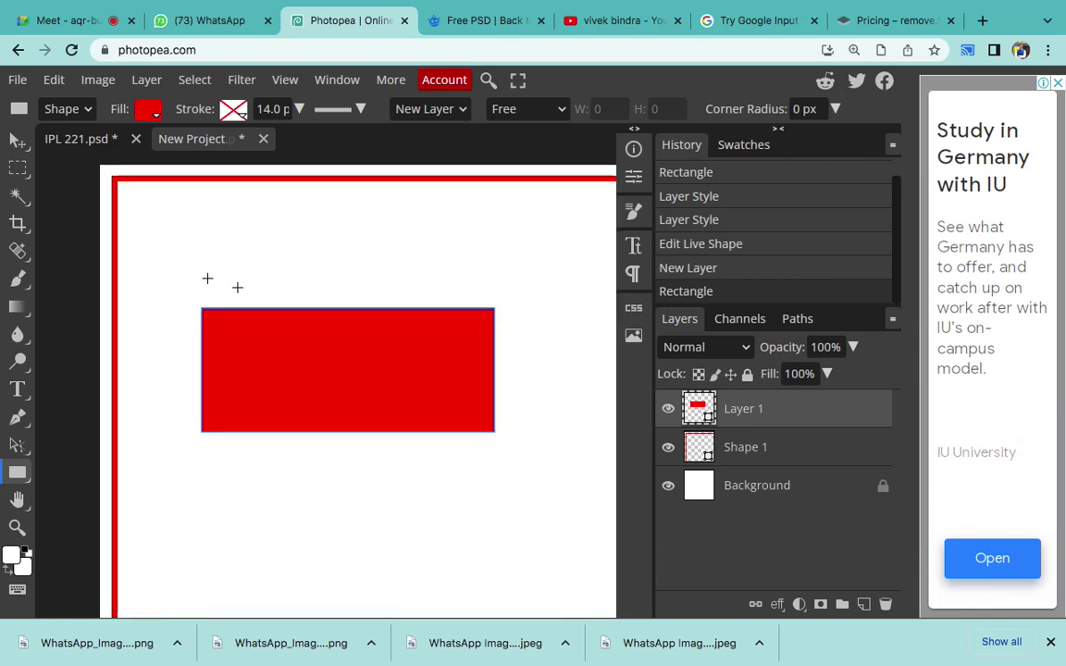
- Open the rectangle's Live Shape properties and inspect its corner radius fields
click(634, 150)
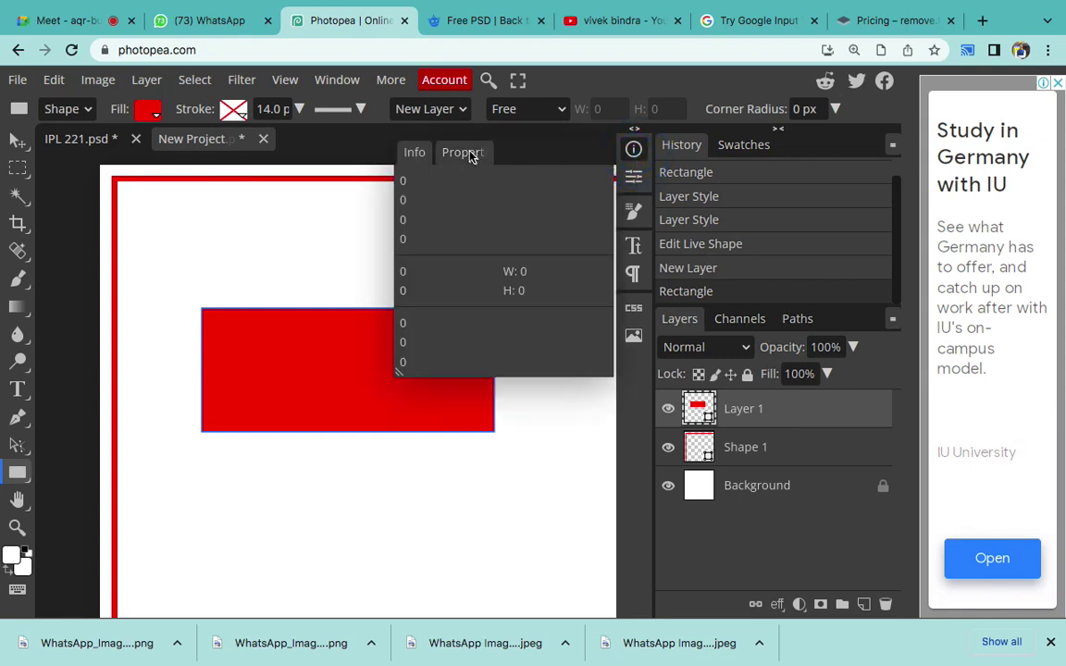
click(469, 153)
scroll(266, 330, right, 3)
scroll(265, 329, down, 1)
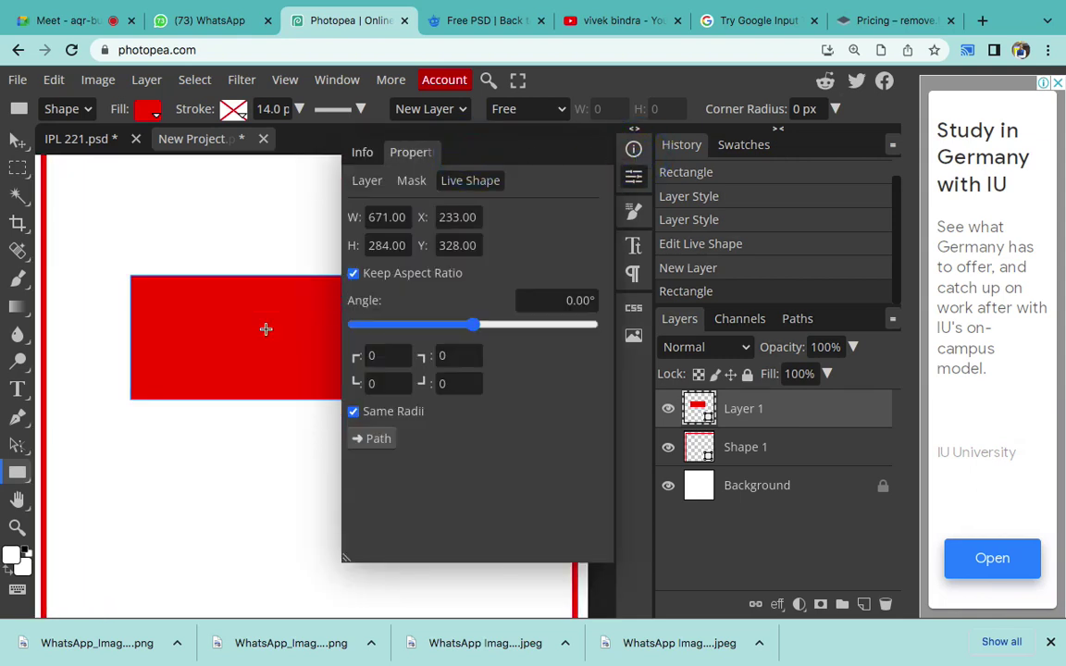
click(380, 382)
click(463, 352)
click(464, 391)
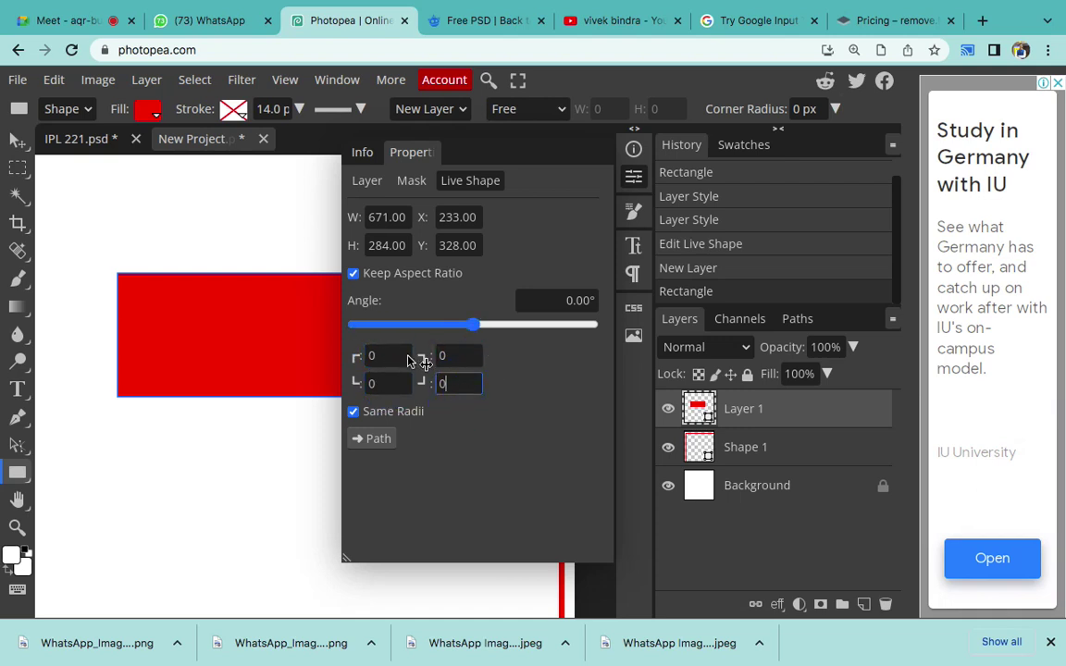
click(378, 355)
click(386, 383)
click(453, 355)
click(457, 377)
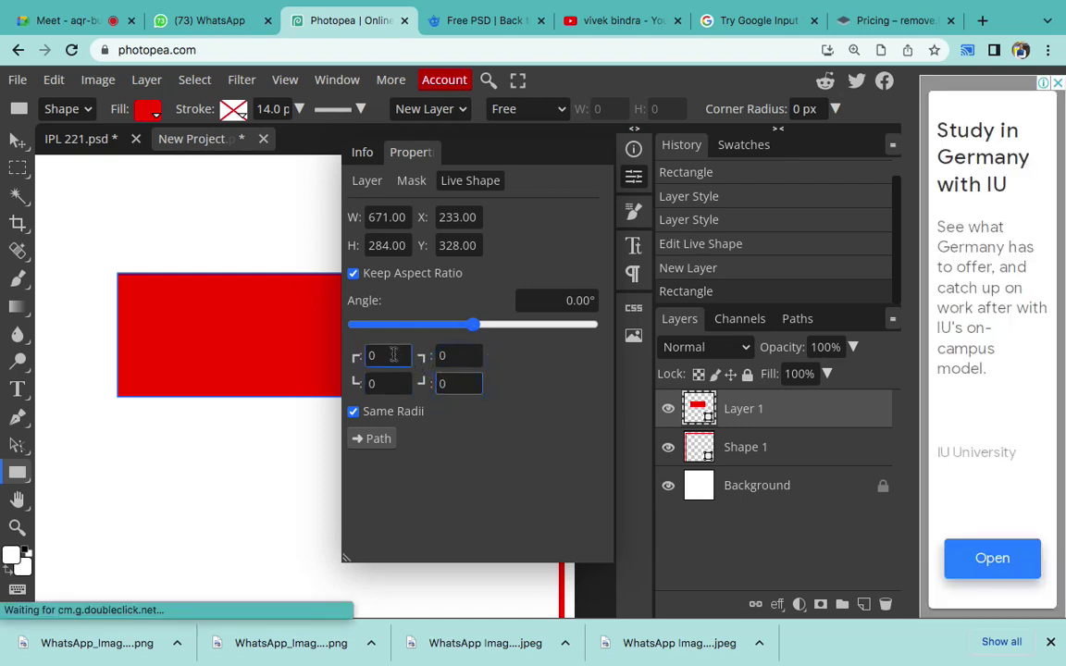
- Uncheck Same Radii and try a 50 radius on the top-left and bottom-right corners
click(353, 413)
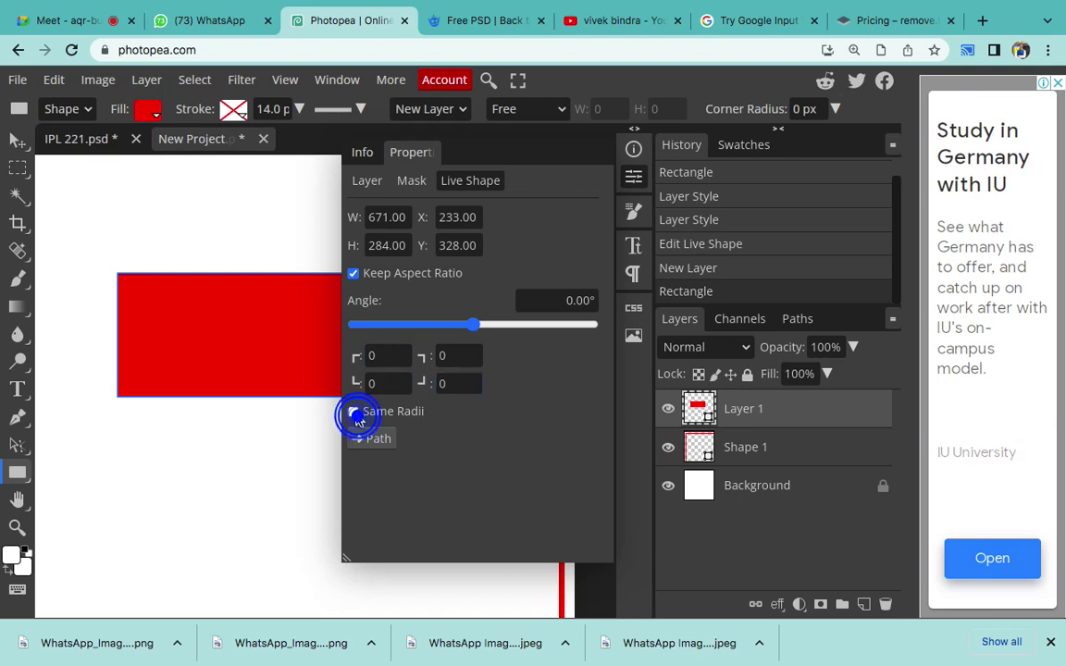
click(398, 348)
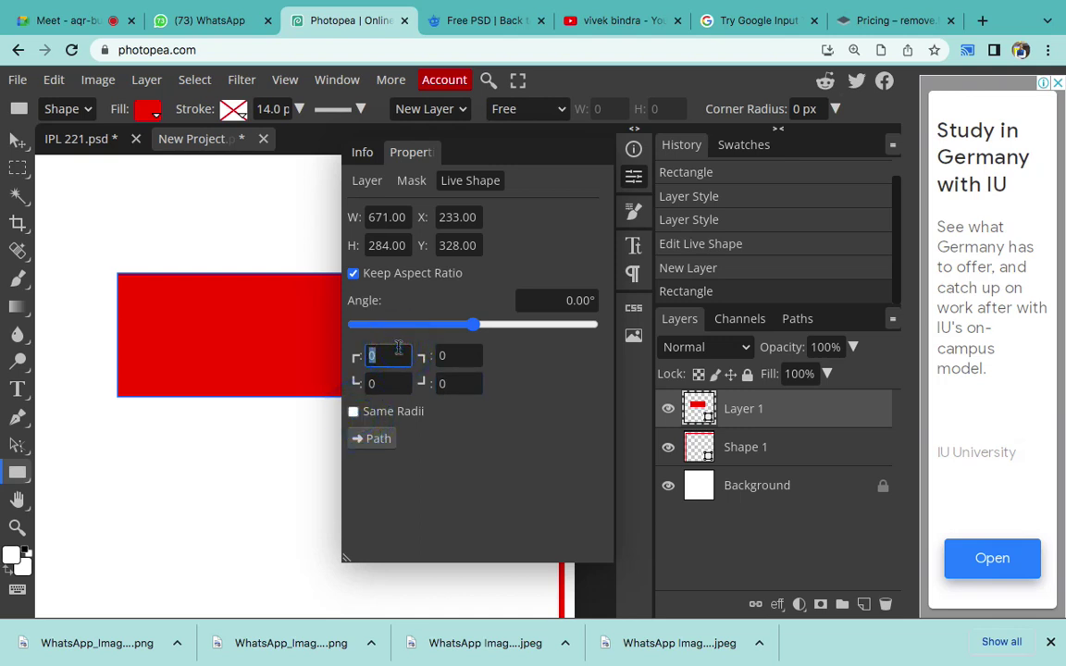
text(50)
click(497, 470)
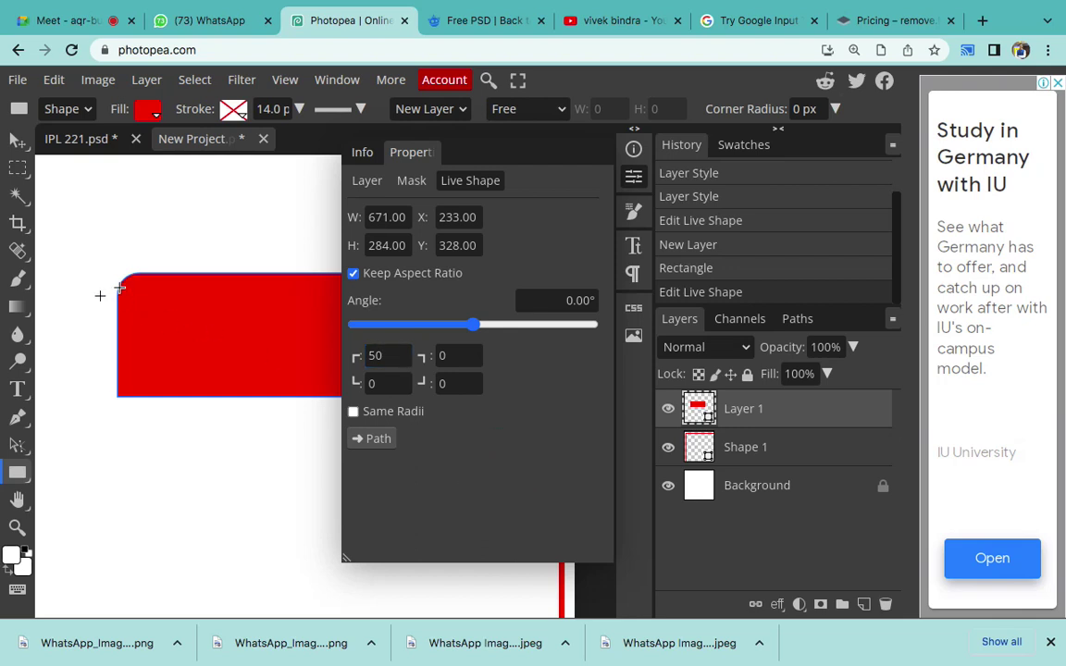
scroll(267, 351, right, 5)
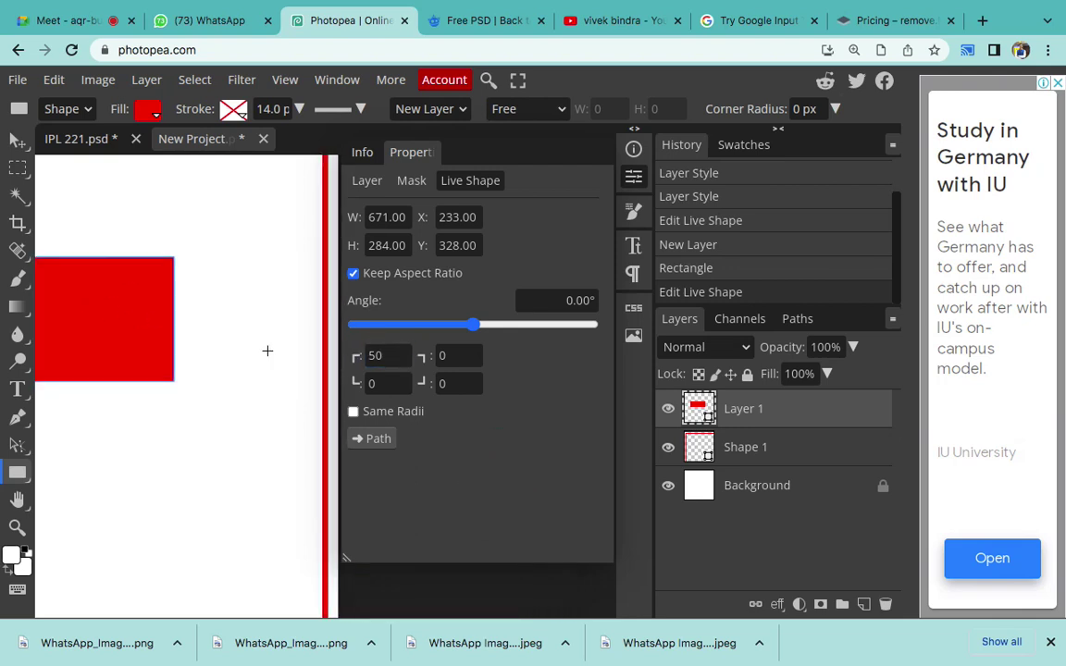
scroll(217, 381, left, 1)
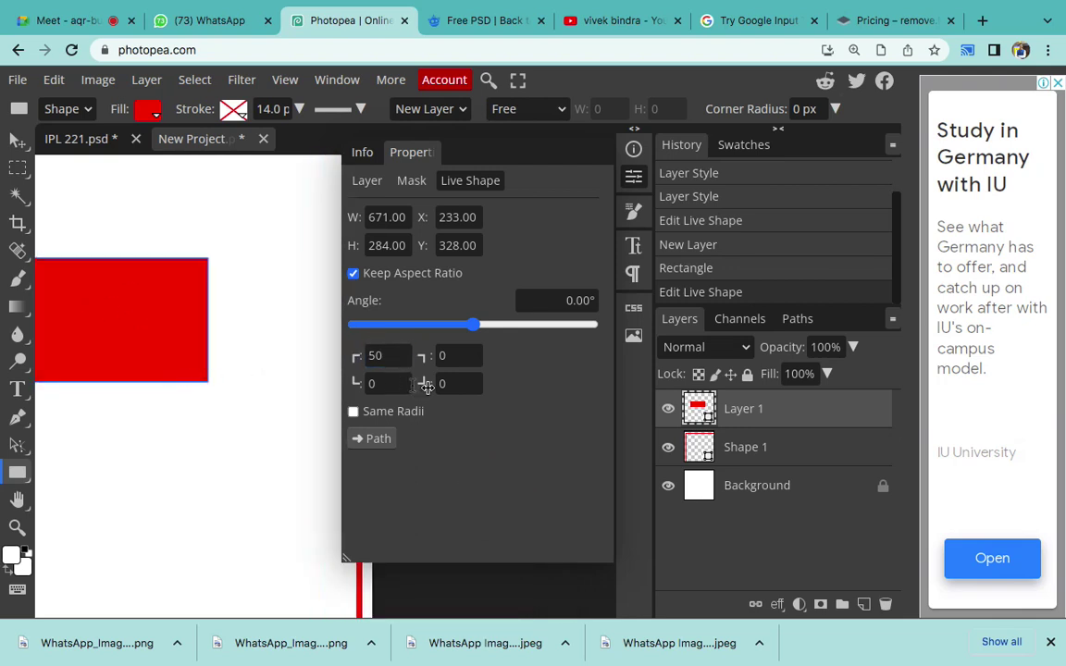
text(50)
click(556, 464)
- Set the top-left and bottom-right corner radii to 100
scroll(139, 410, down, 1)
scroll(139, 410, down, 2)
scroll(143, 412, down, 2)
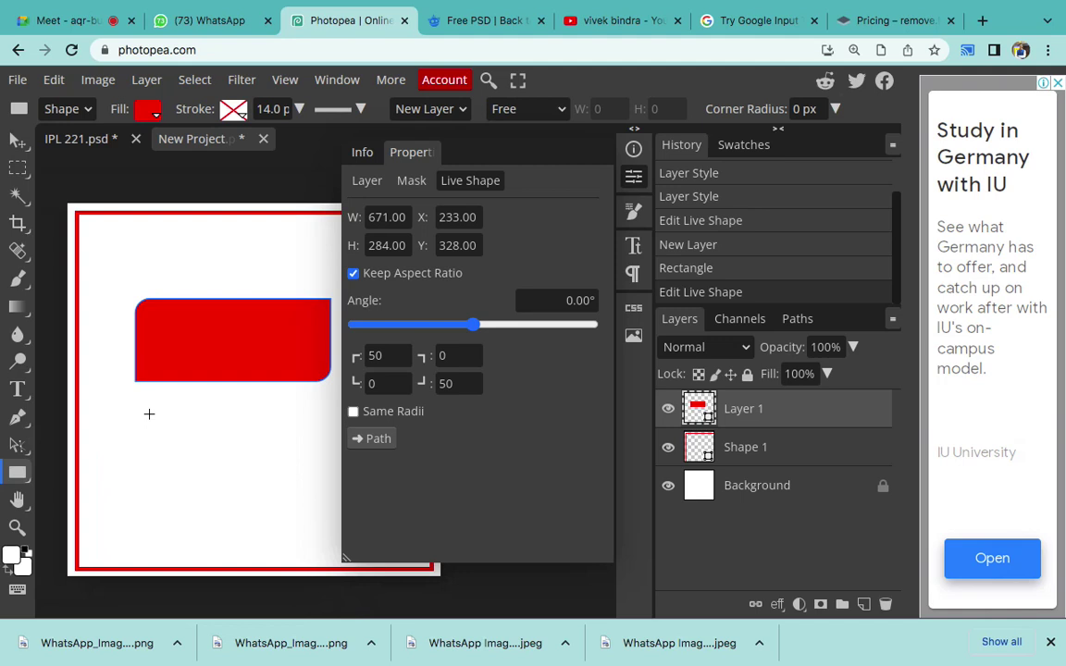
scroll(149, 414, right, 1)
double_click(364, 356)
text(100)
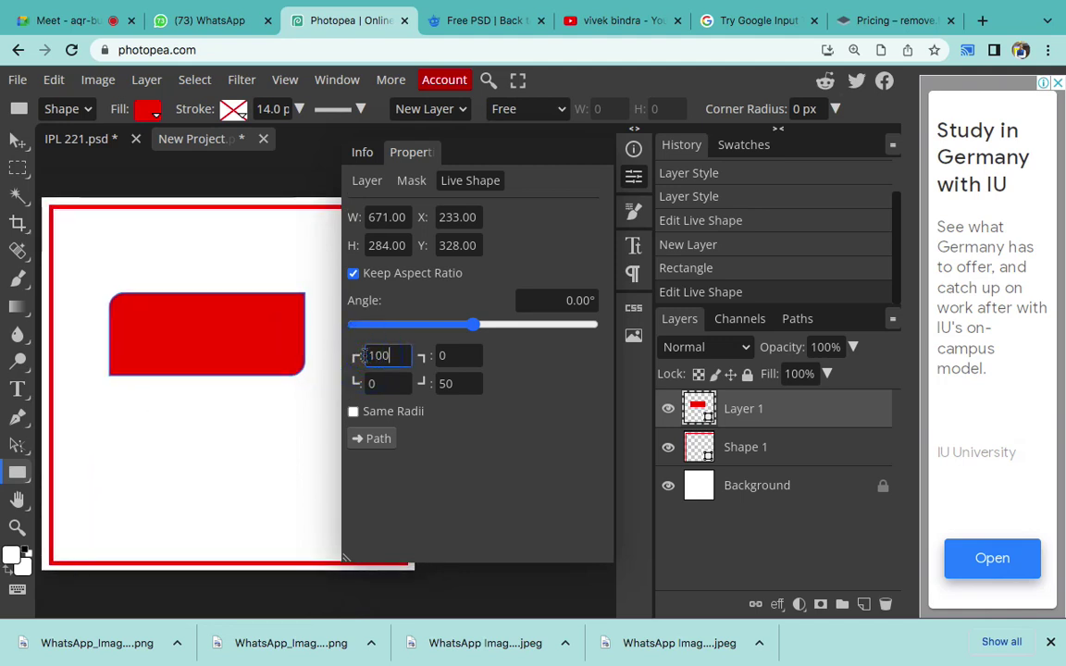
click(567, 479)
double_click(455, 388)
text(100)
click(488, 435)
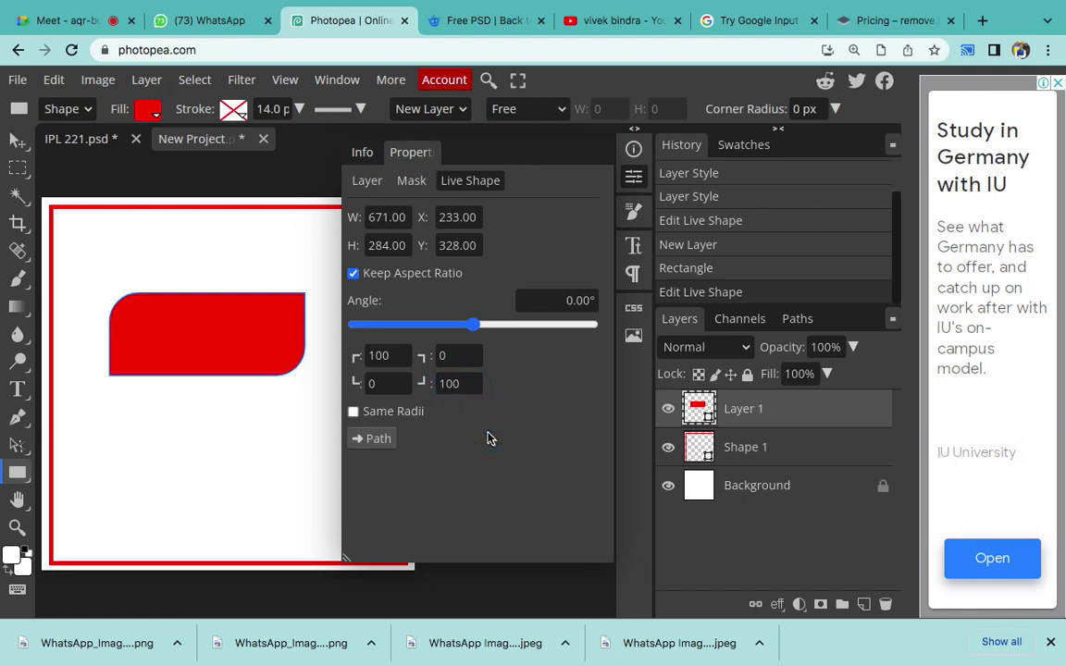
- Tidy the side panels, select the Background layer, and switch to the Word notes
click(633, 133)
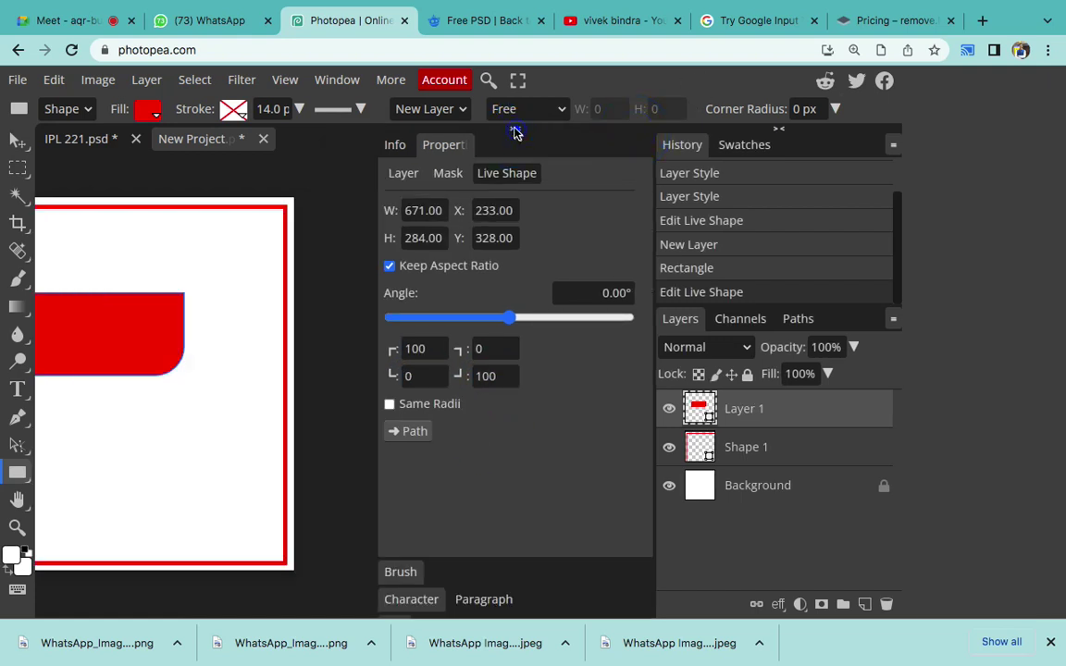
click(514, 131)
click(801, 473)
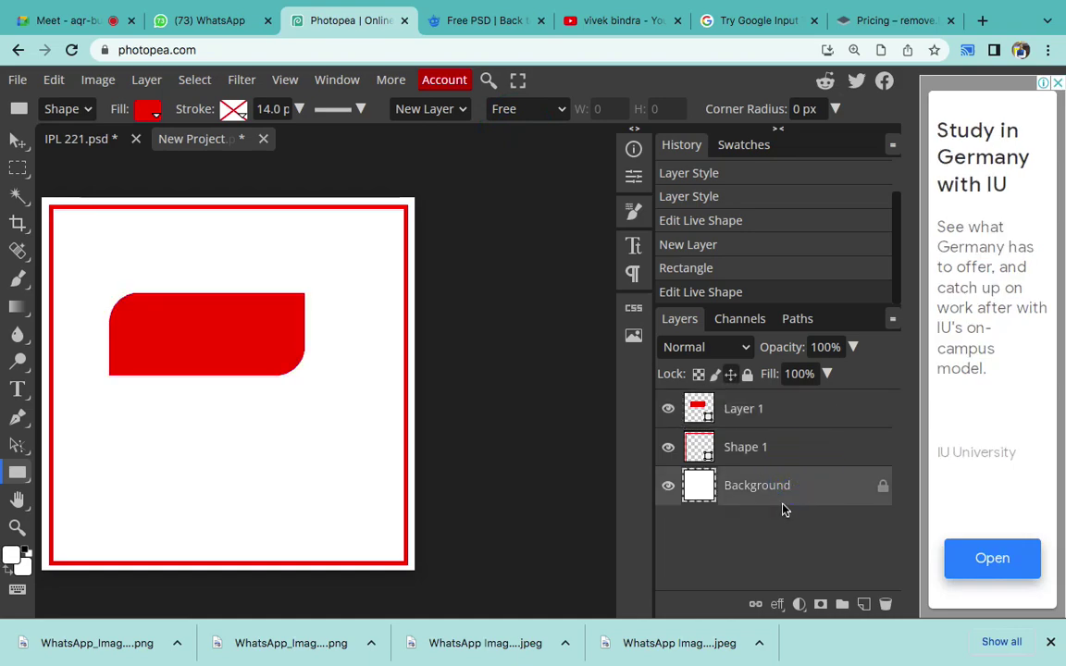
click(731, 619)
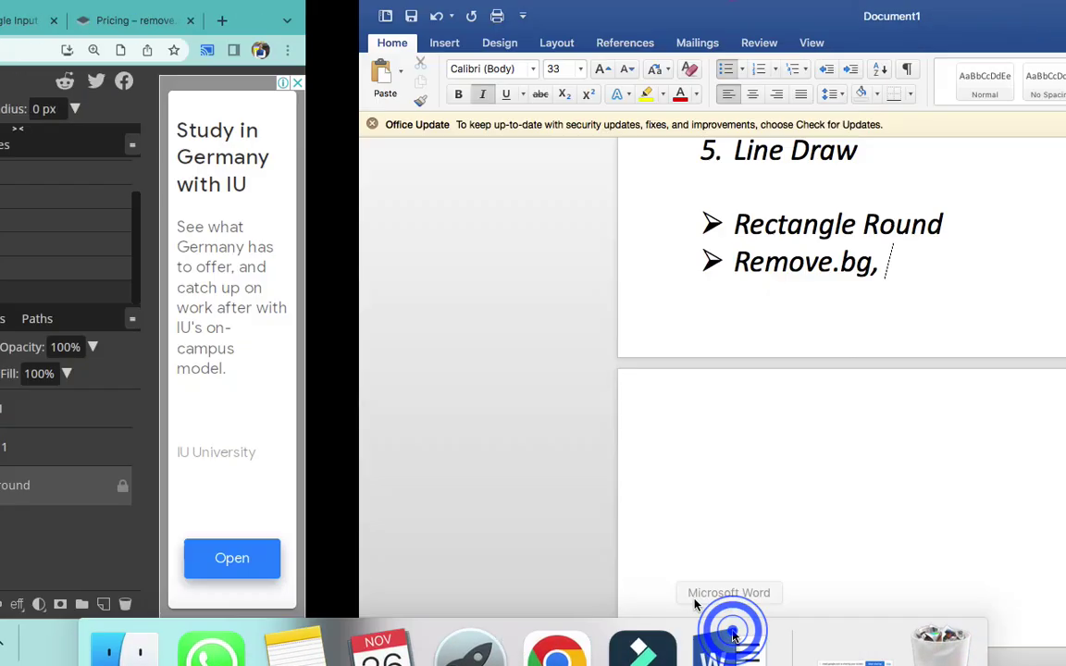
- Delete the '-----' dashed line under Crop in the Word notes
scroll(491, 381, up, 5)
scroll(488, 380, up, 3)
scroll(519, 303, up, 4)
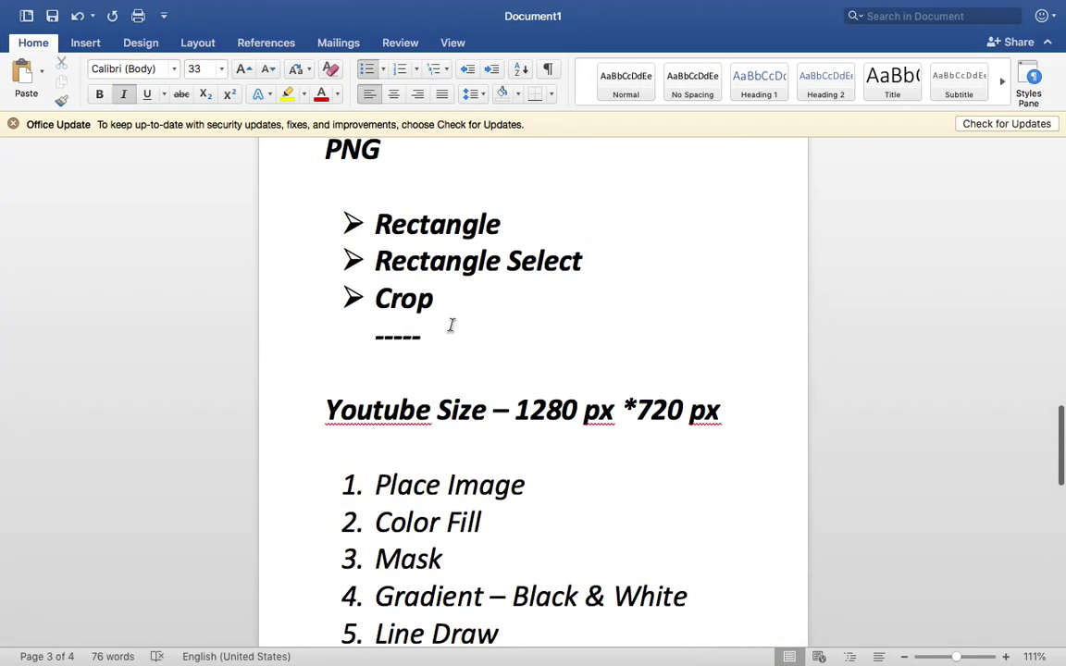
double_click(451, 325)
mouse_move(451, 325)
mouse_down()
mouse_move(441, 316)
mouse_move(350, 330)
mouse_up()
click(443, 326)
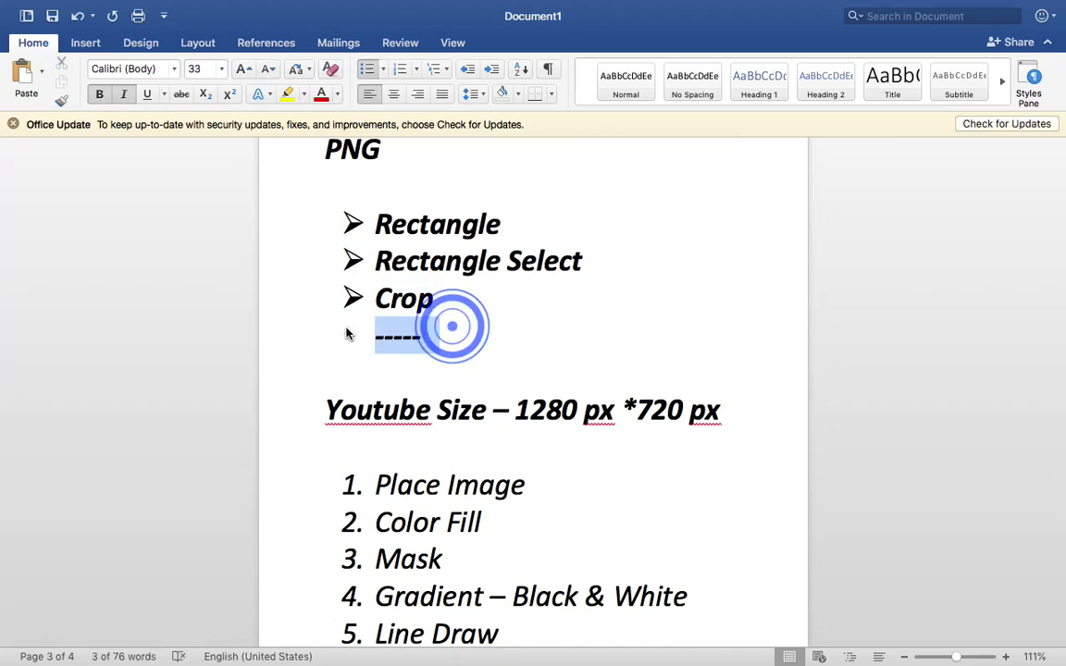
key(BackSpace)
key(BackSpace)
- Scroll back up the notes and return to the Google Meet call
scroll(346, 328, up, 10)
scroll(346, 328, up, 10)
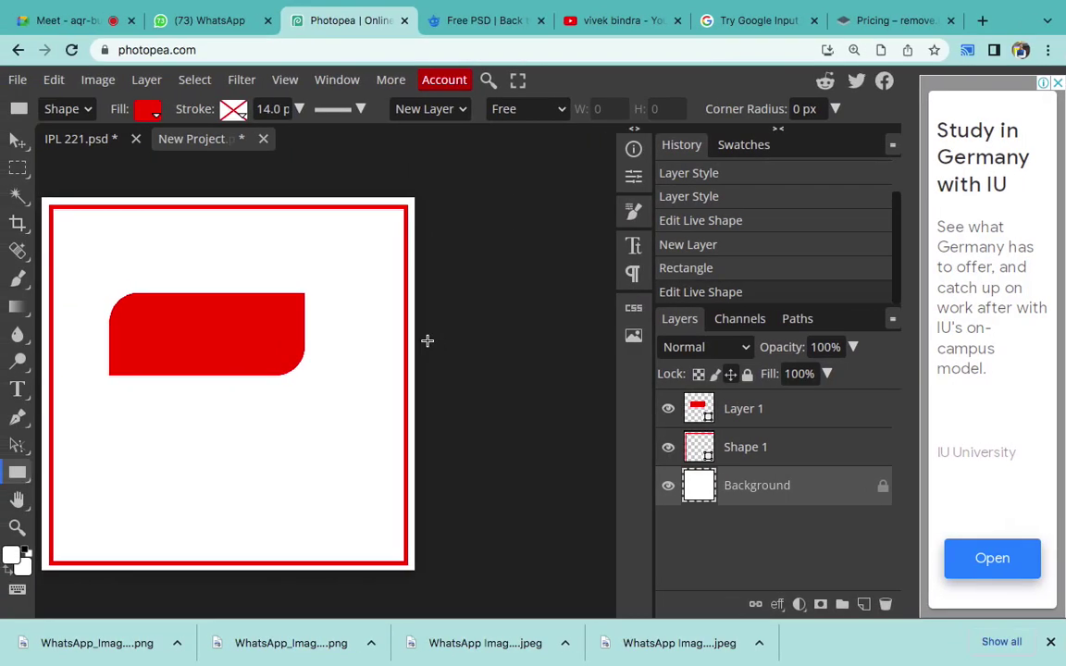
scroll(427, 341, left, 5)
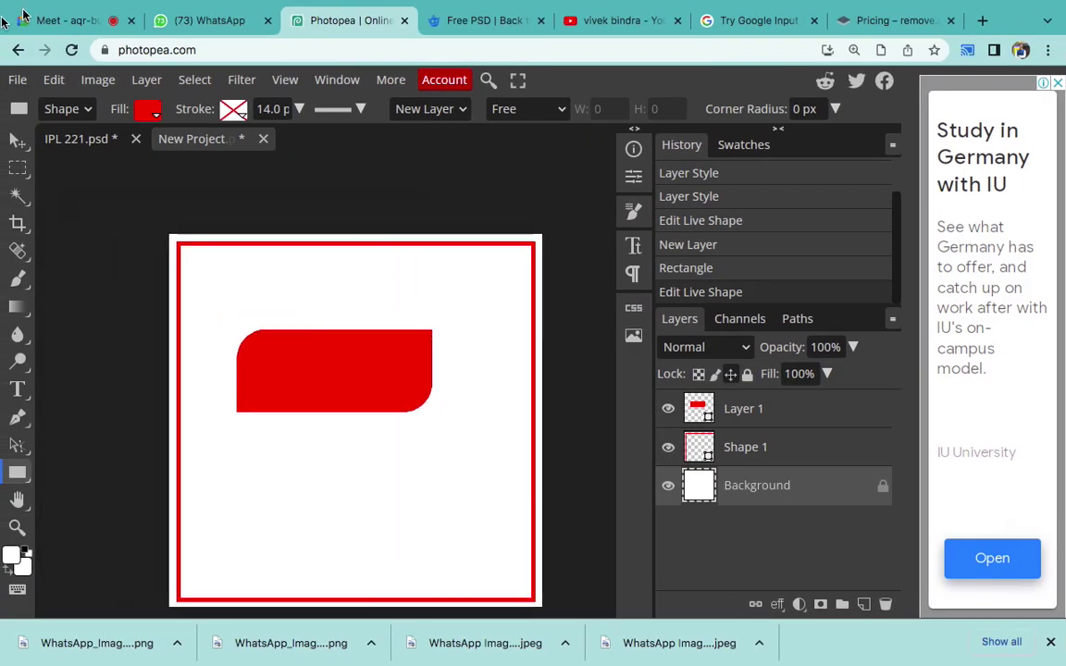
click(14, 18)
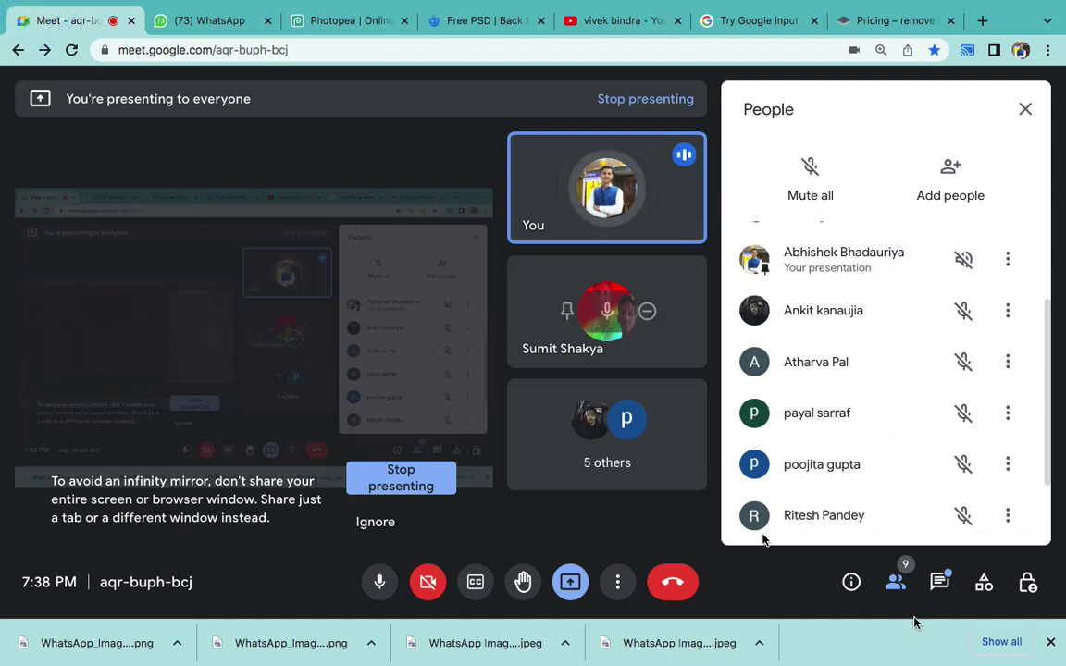
- Check the Meet chat and participant list, then end the call for everyone
click(932, 584)
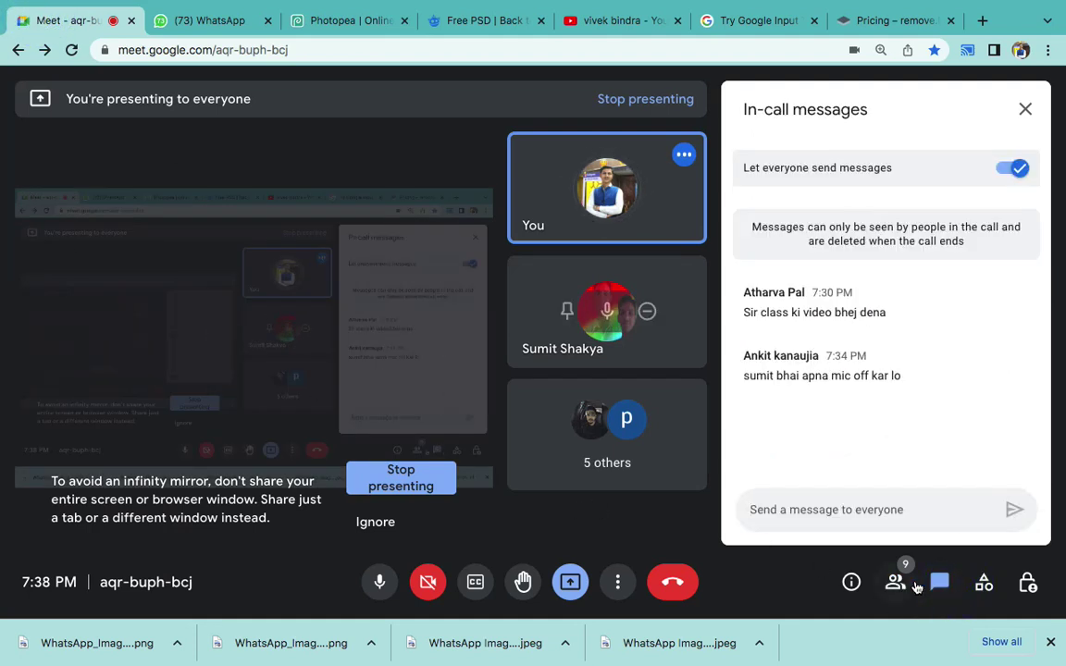
click(916, 584)
click(902, 588)
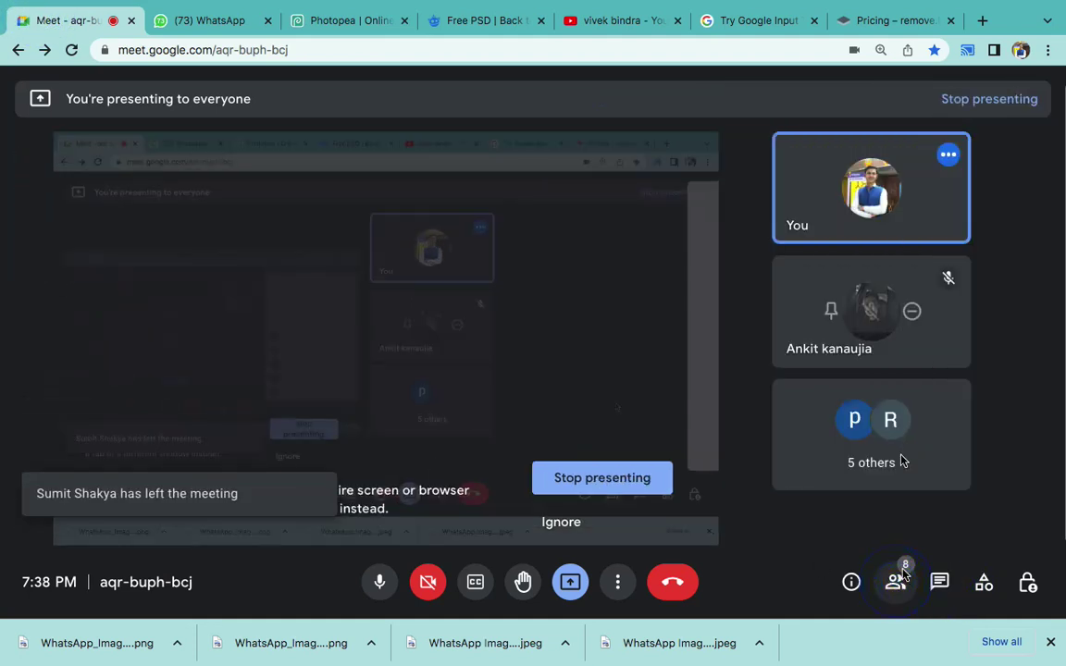
click(902, 592)
scroll(894, 326, down, 1)
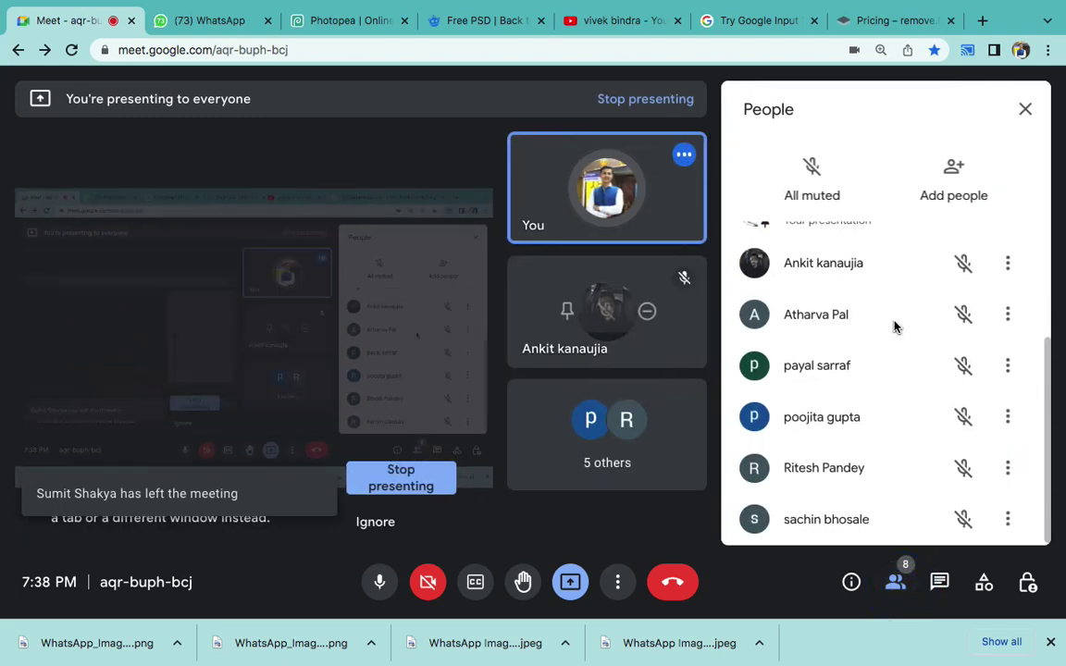
click(662, 581)
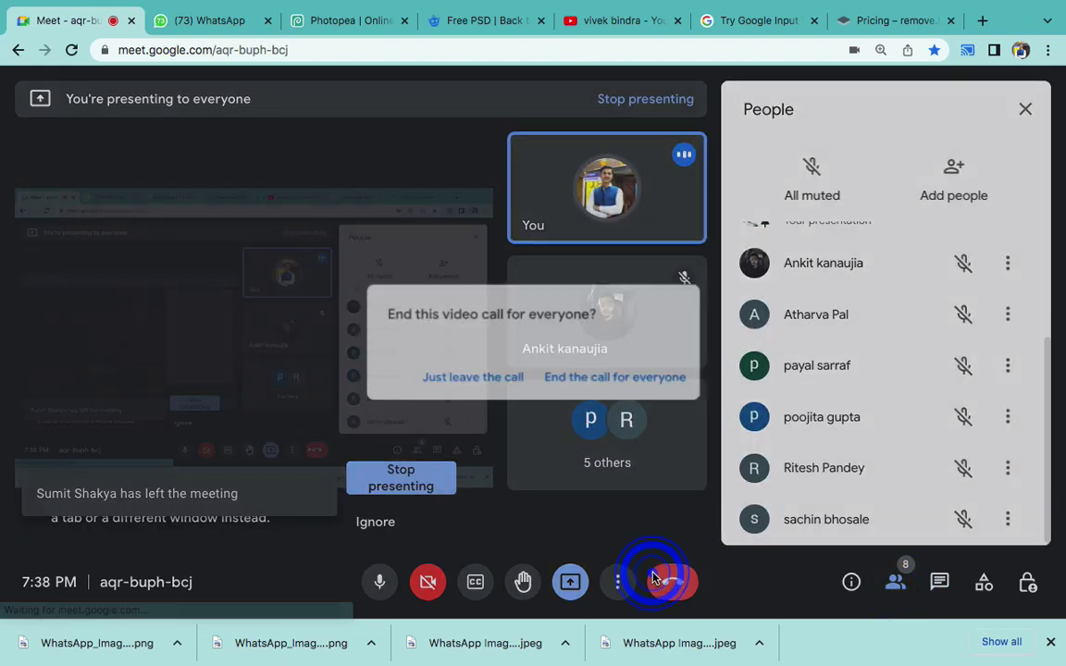
click(658, 383)
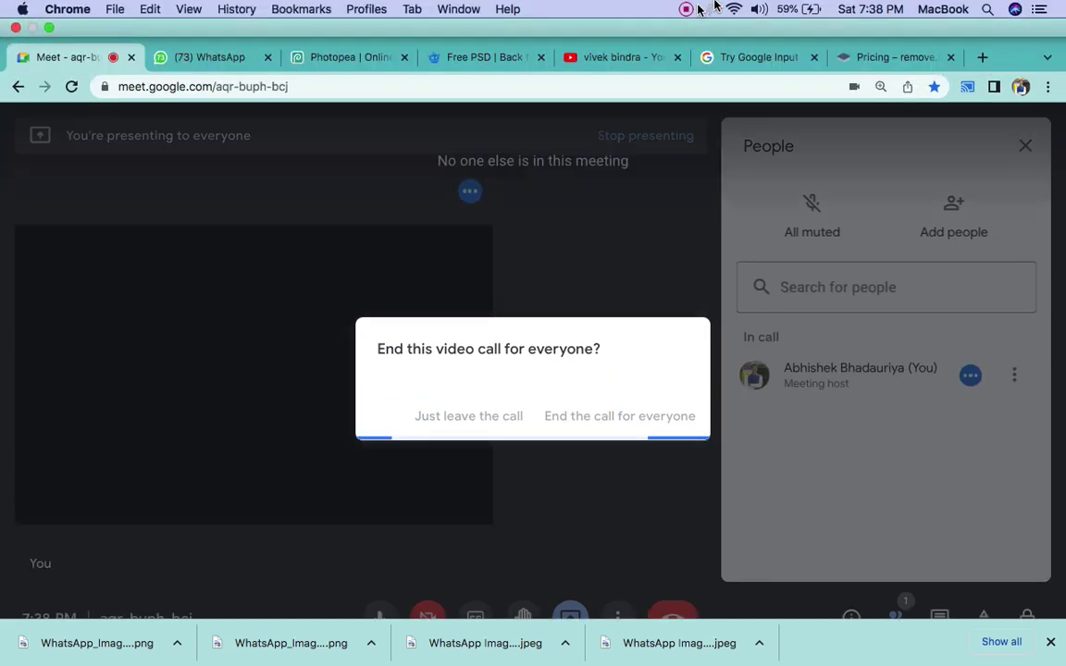